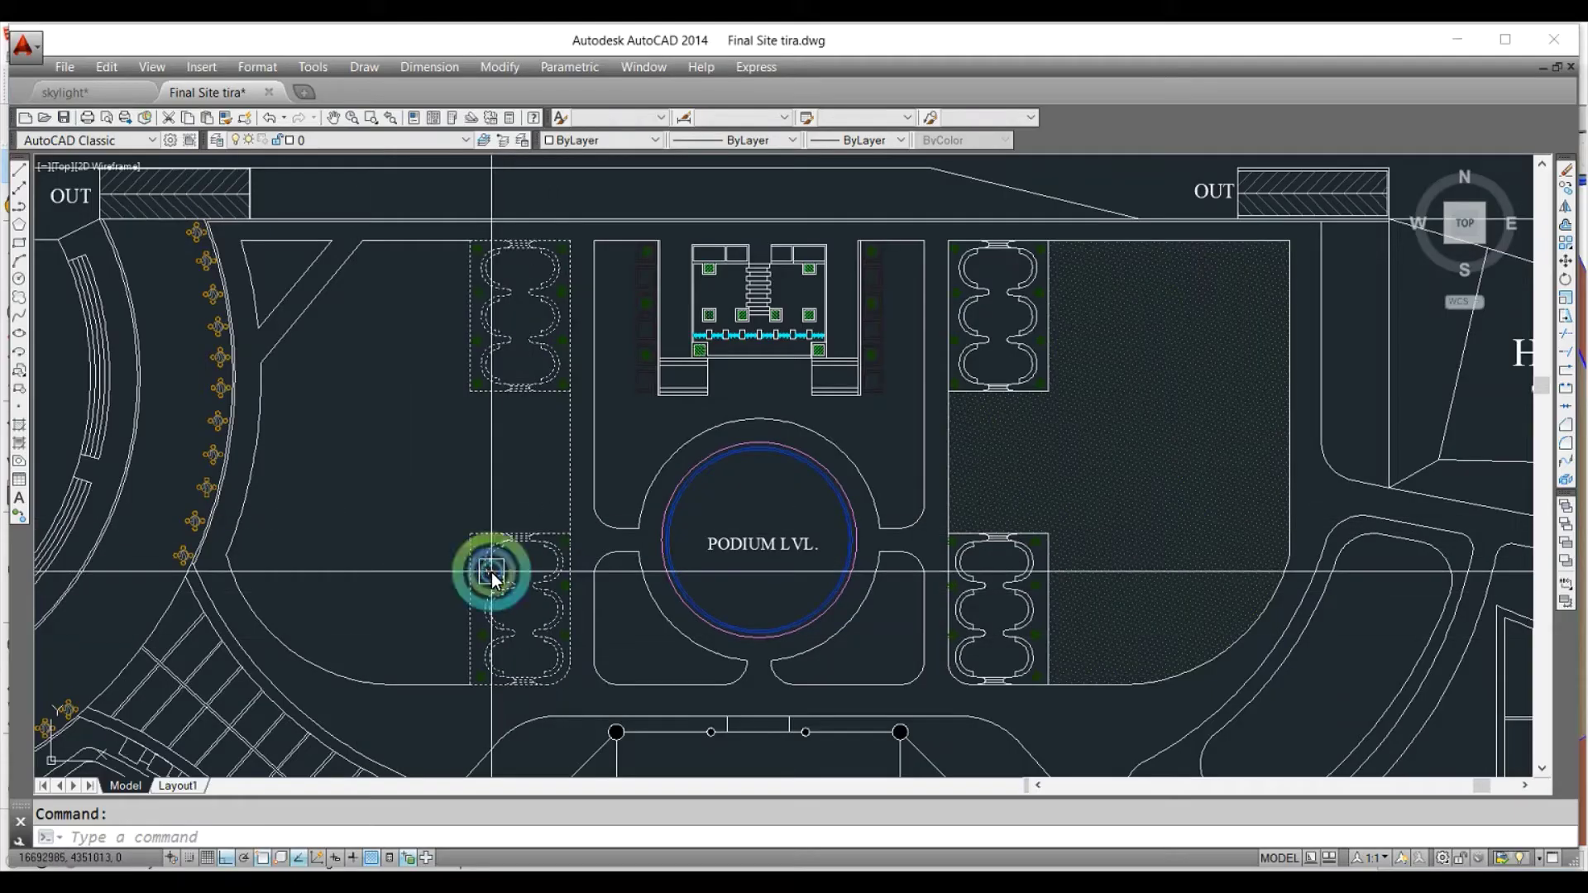
Copy the planter block from Final Site tira.dwg and paste it into skylight.dwg.
key("ctrl+c")
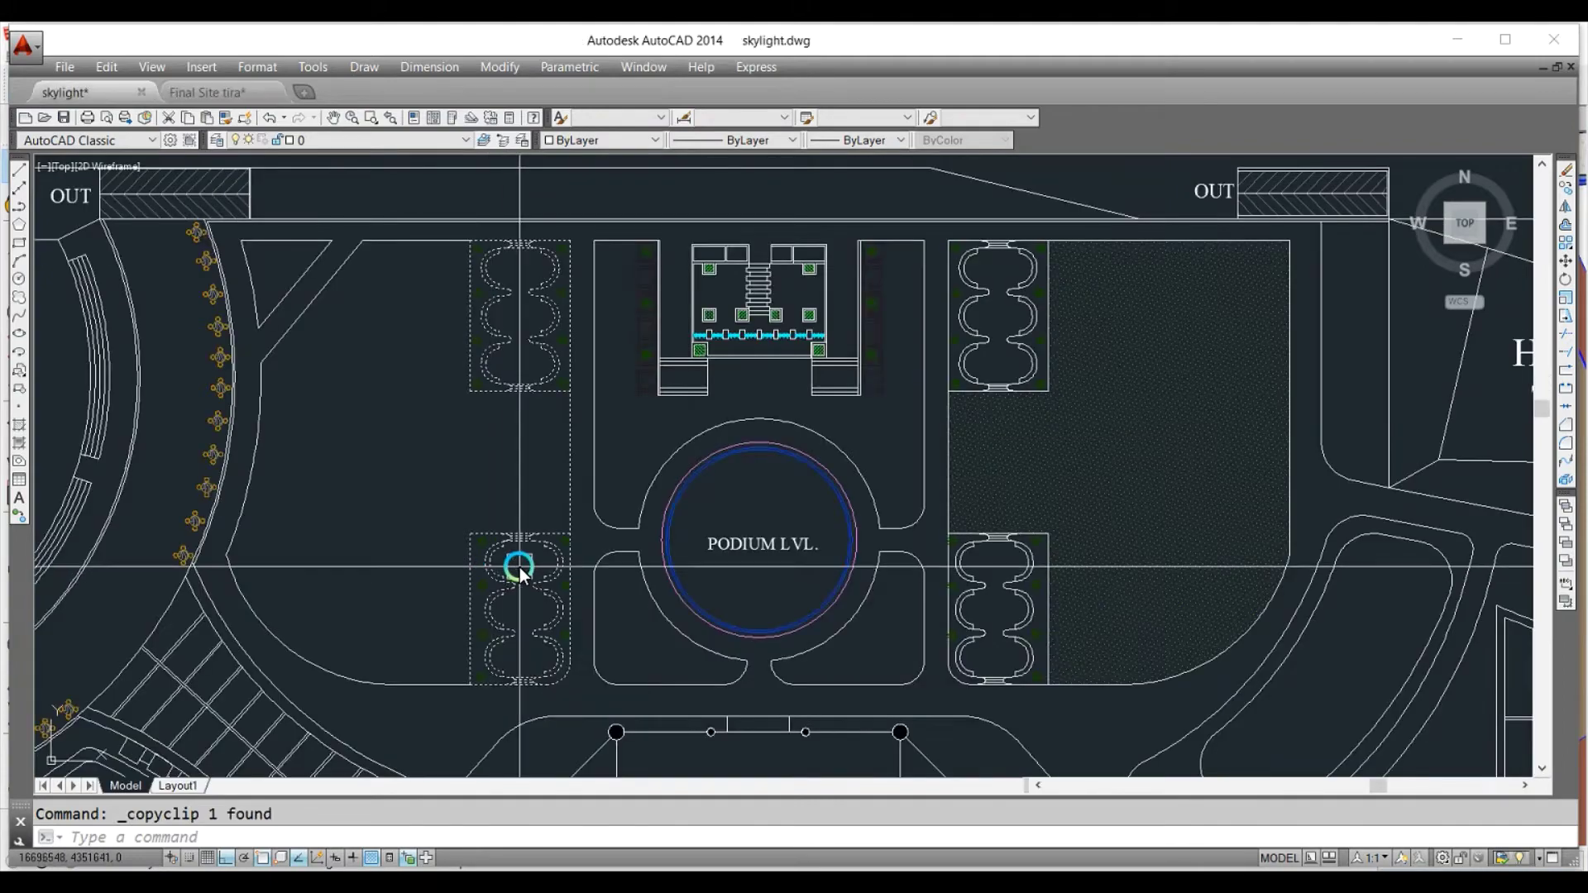
key("ctrl+v")
Place the pasted planter and explode the block into separate lines.
left_click(752, 723)
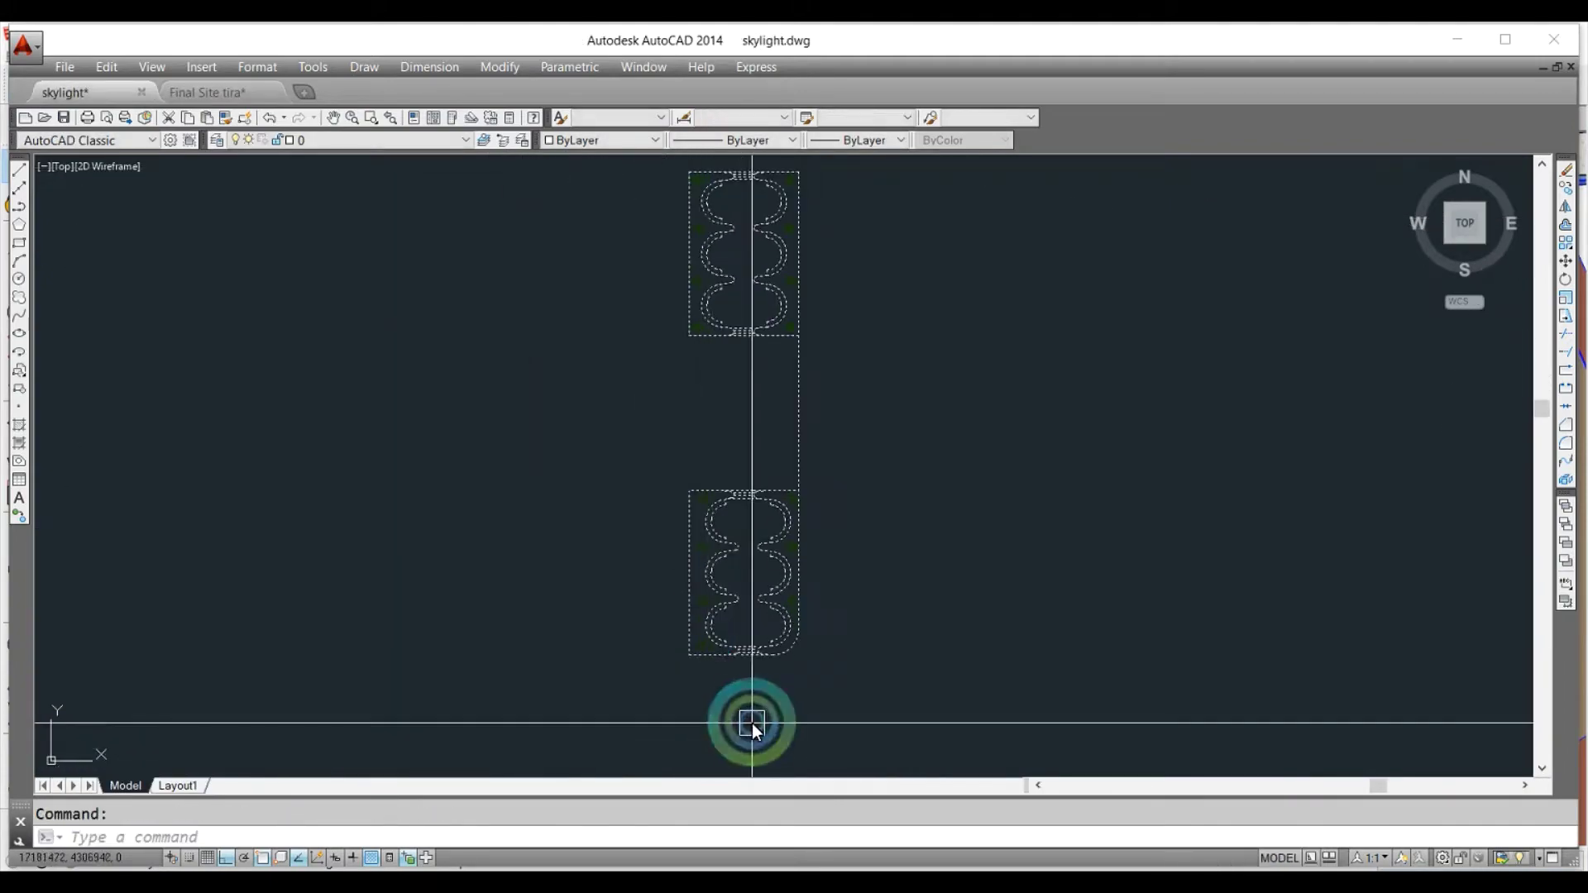
type("x")
key("Return")
left_click(834, 543)
key("Escape")
type("tr")
key("Return")
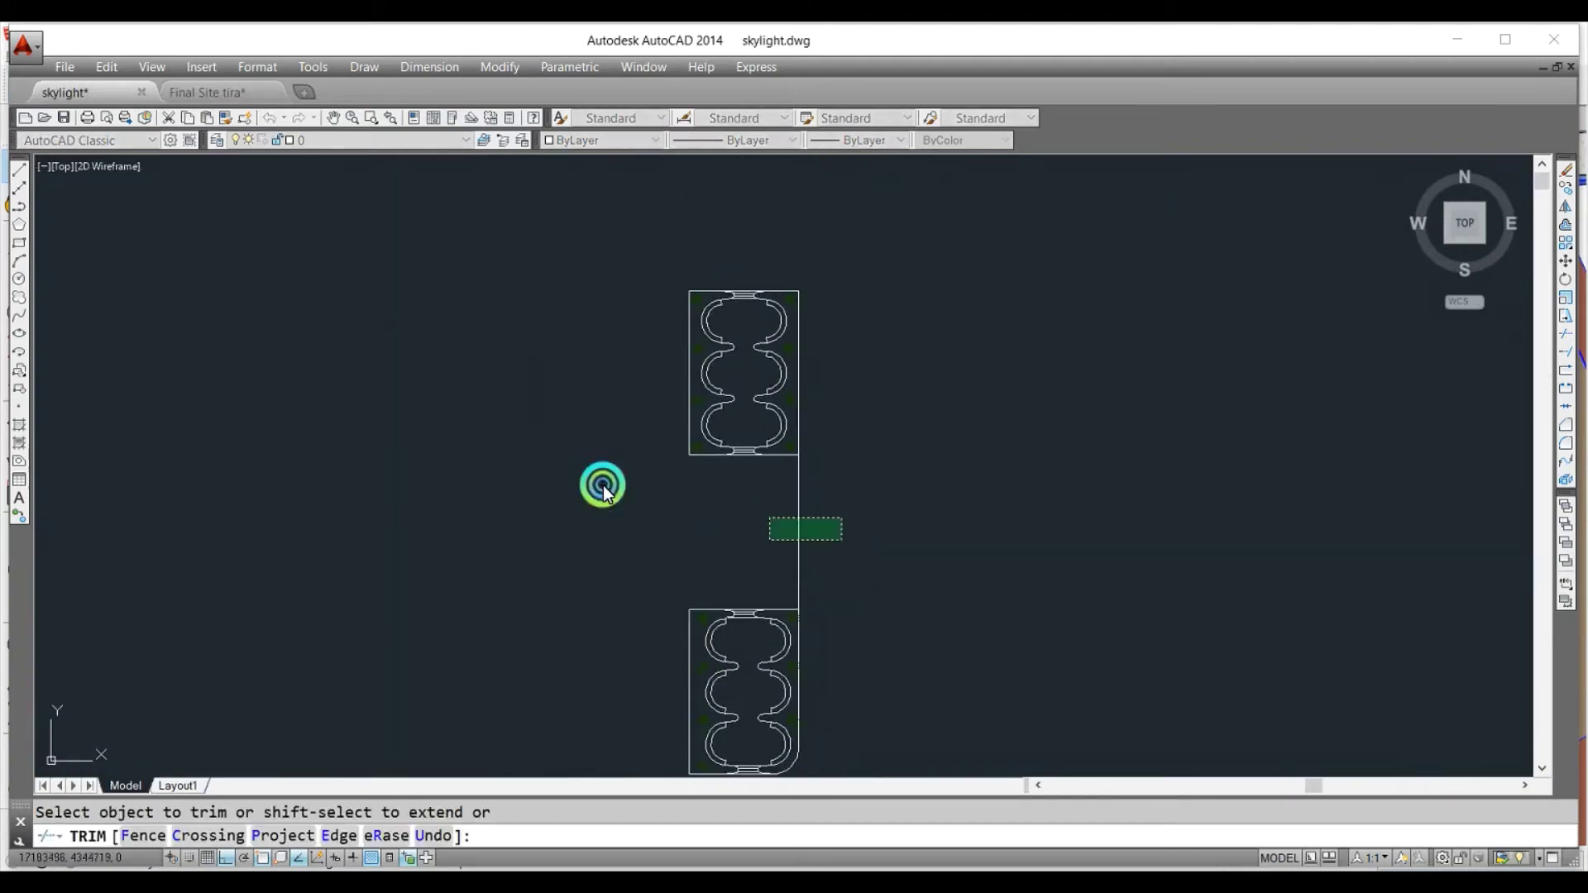
key("Escape")
Zoom to extents and delete every tree symbol using Select Similar.
type("z")
key("Return")
type("e")
key("Return")
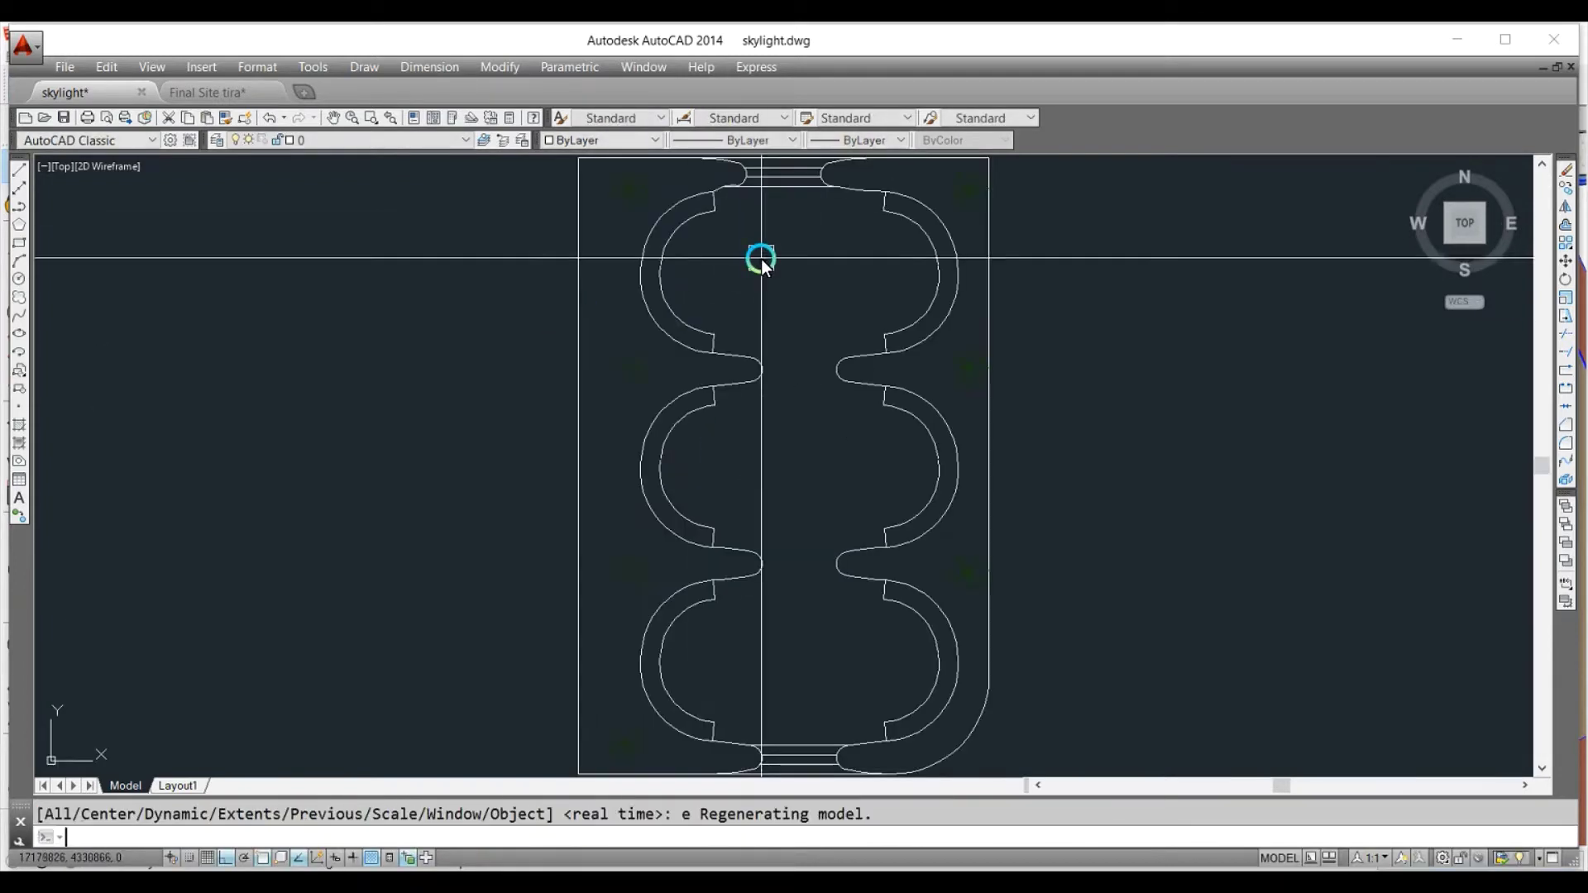
left_click(609, 579)
right_click(609, 579)
left_click(686, 430)
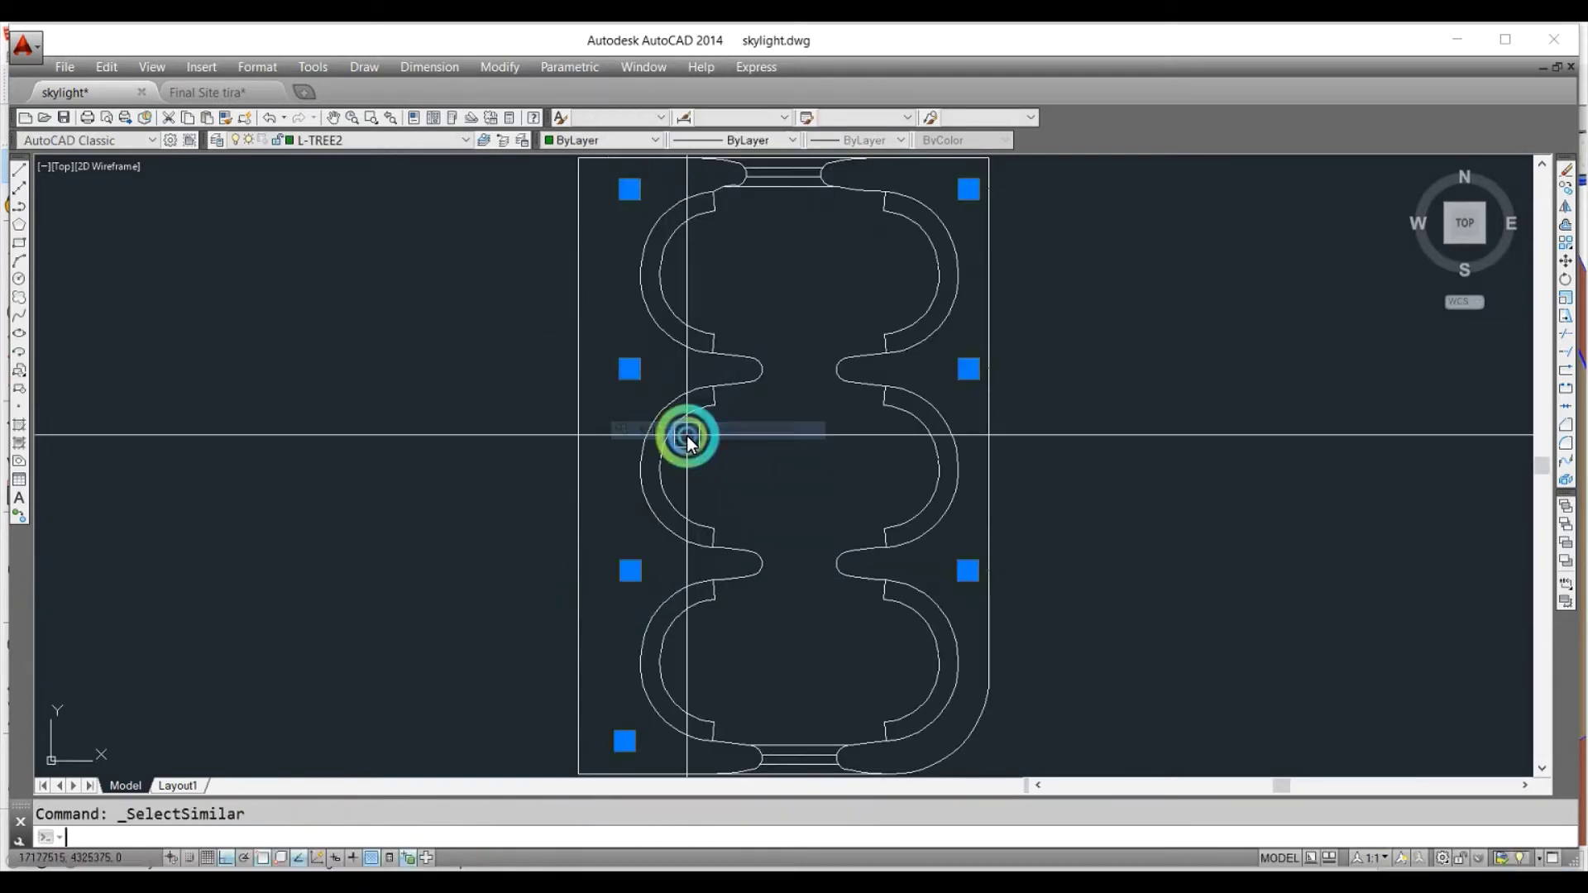
key("Escape")
middle_click_drag(706, 543, 697, 730)
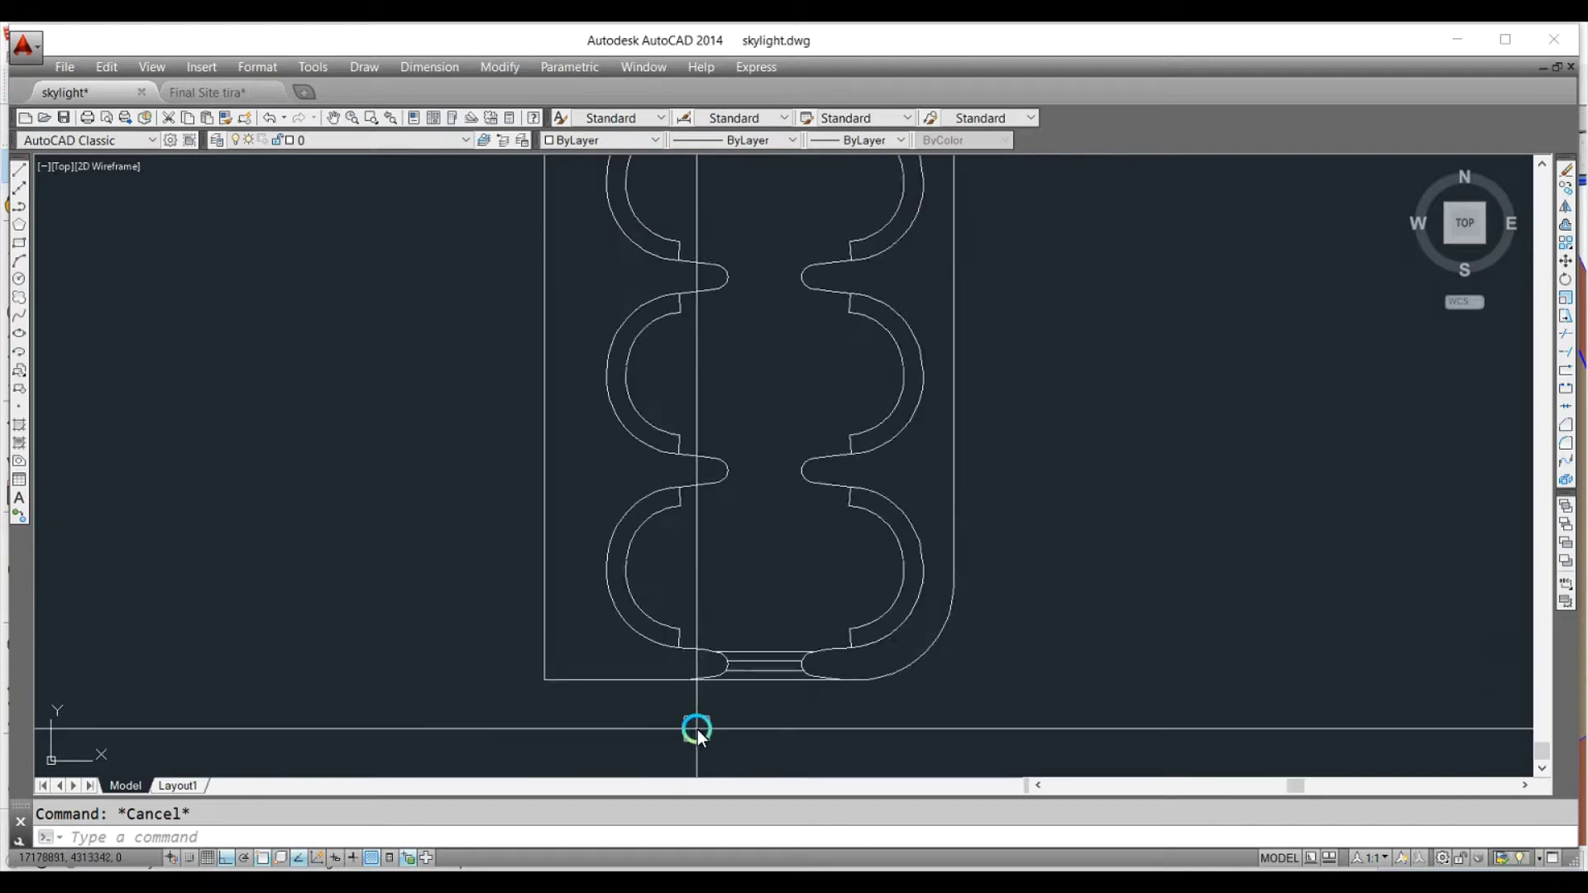
scroll(698, 730, "down", 2)
Attempt a BOUNDARY inside the planter outline, dismiss the error, and fall back to PLINE.
type("bo")
key("Return")
left_click(631, 584)
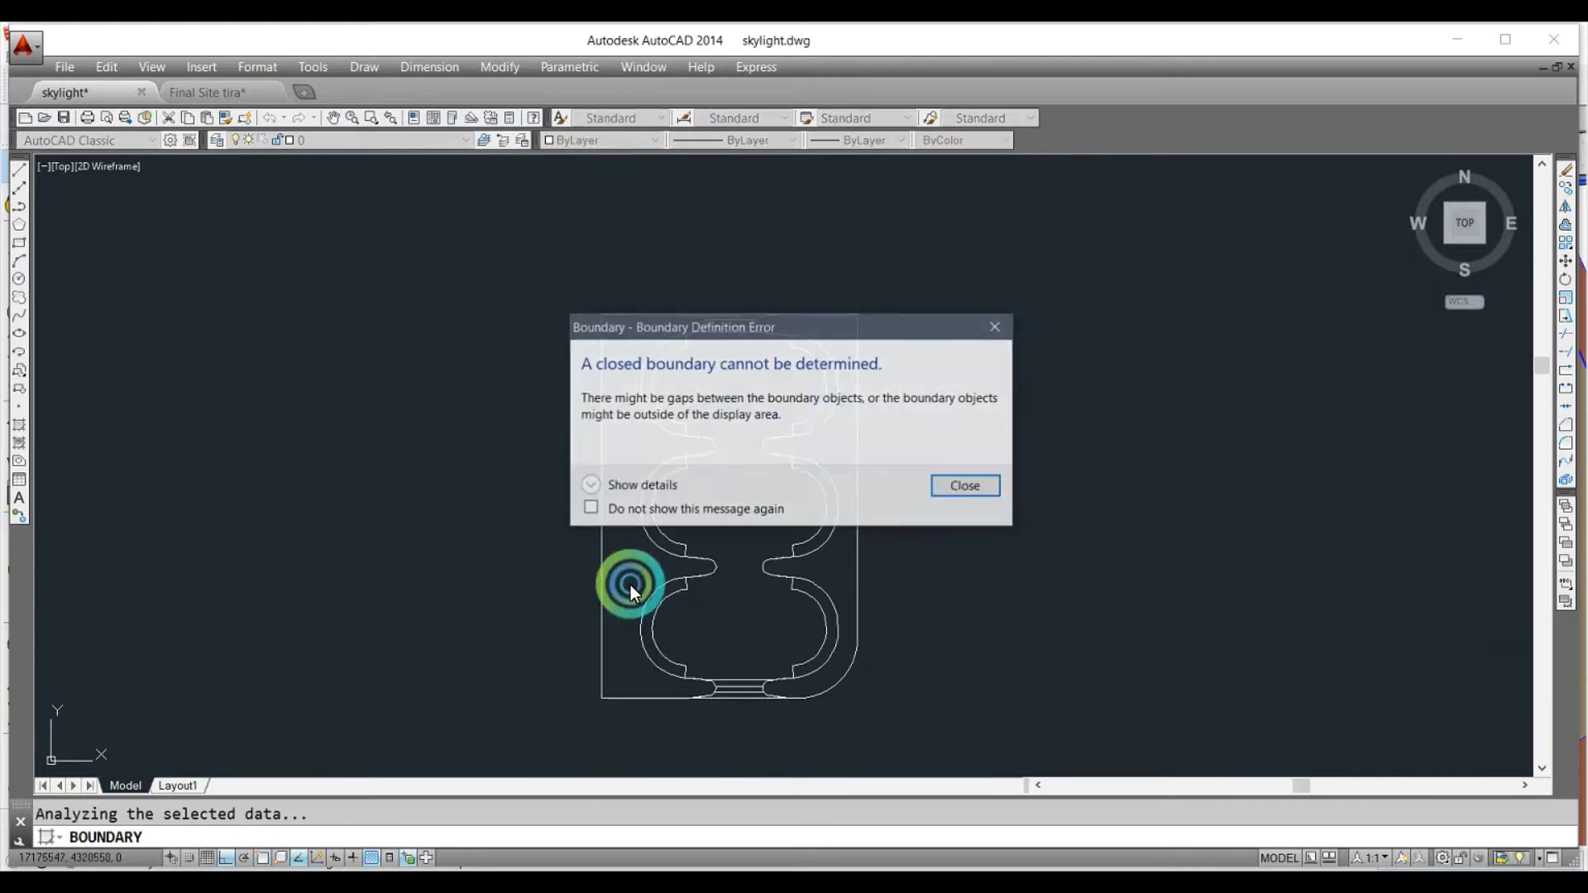
key("Escape")
key("Escape")
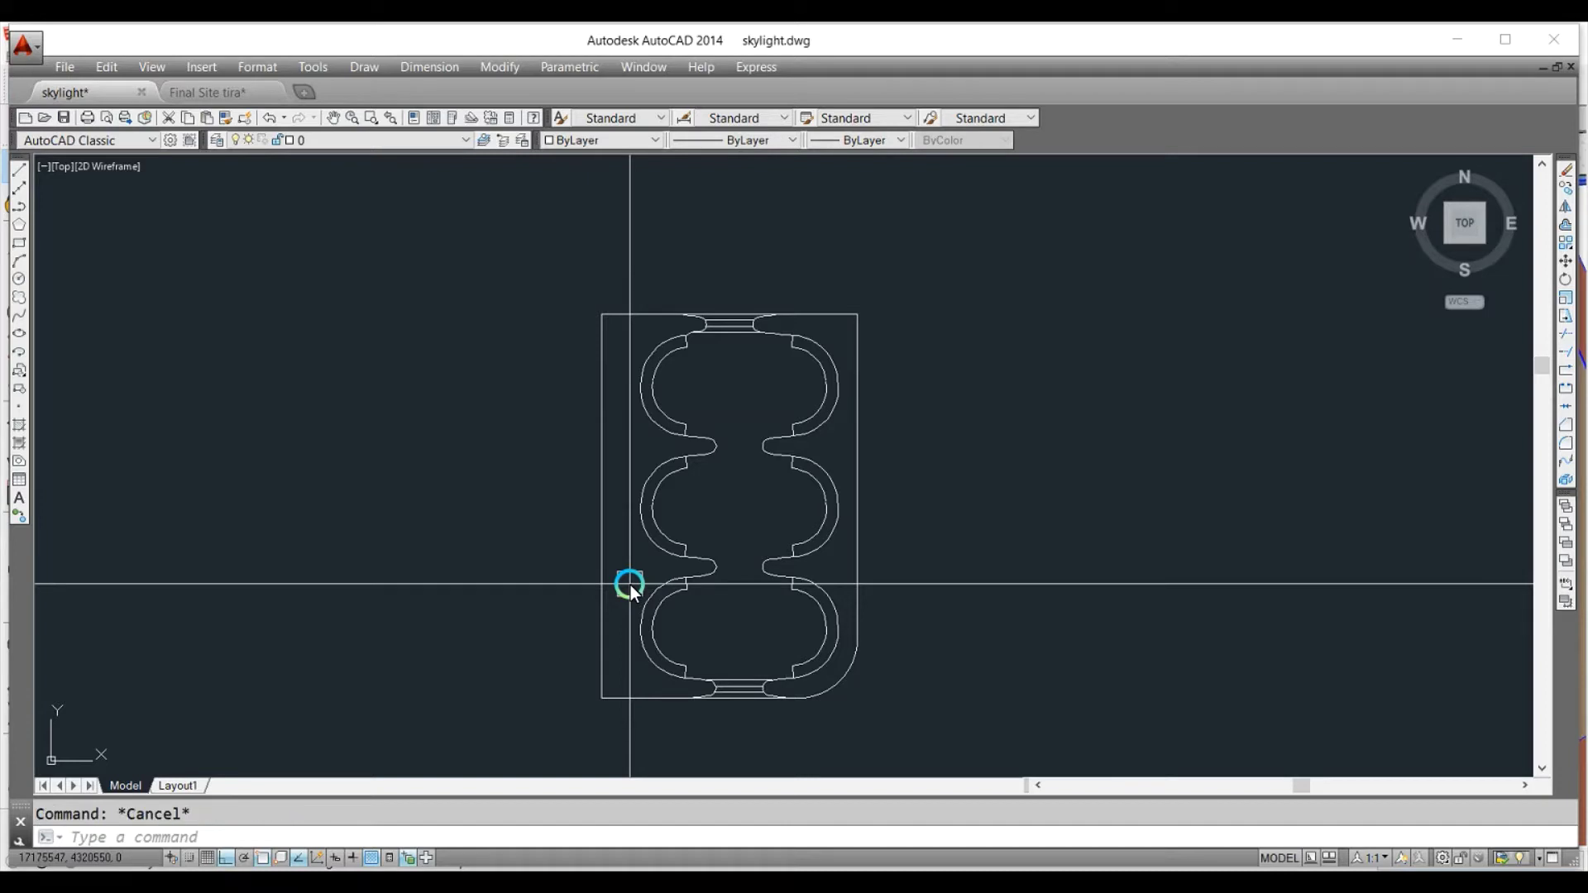
type("pl")
key("Return")
Trace the left and top rectangle edges from the lower-left corner, then arc down the top curve.
left_click(601, 697)
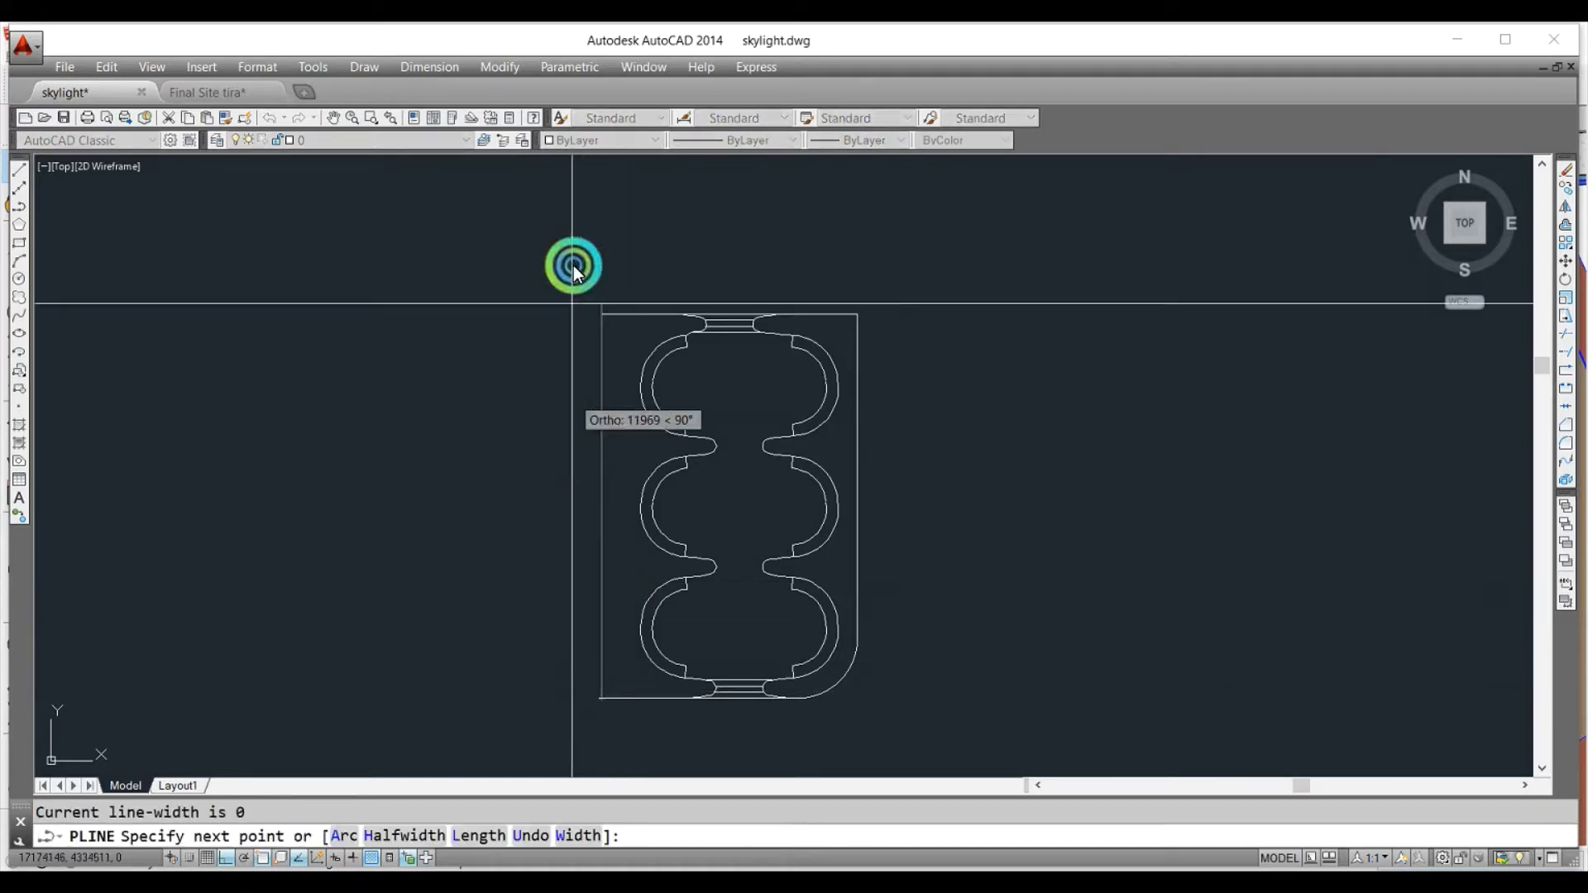
scroll(606, 323, "up", 3)
left_click(590, 333)
scroll(837, 340, "up", 2)
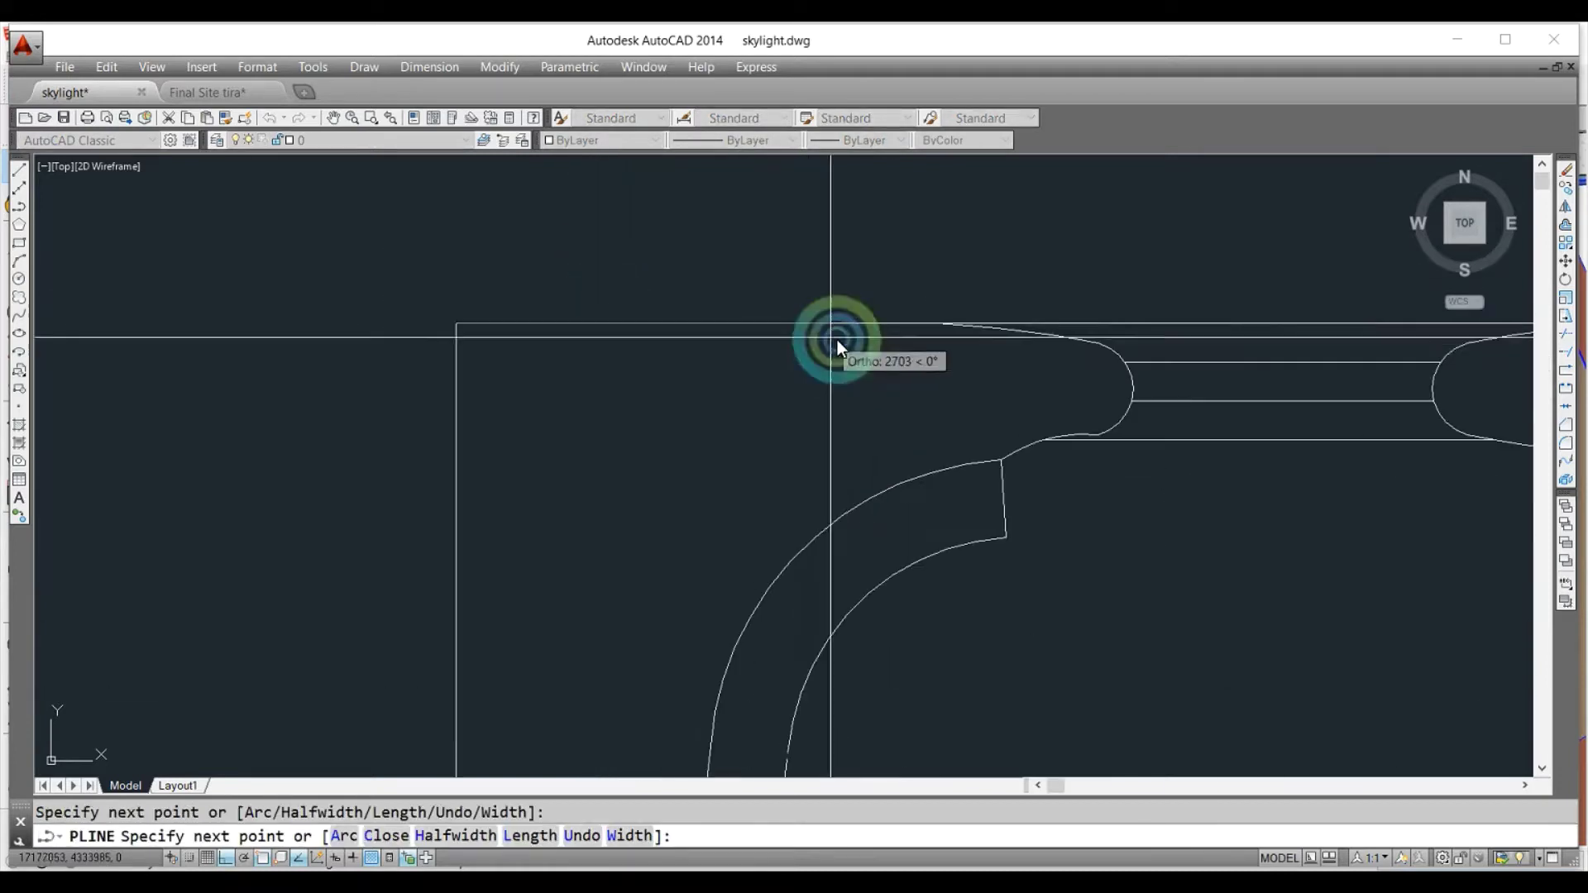
left_click(934, 325)
left_click(1094, 346)
type("a")
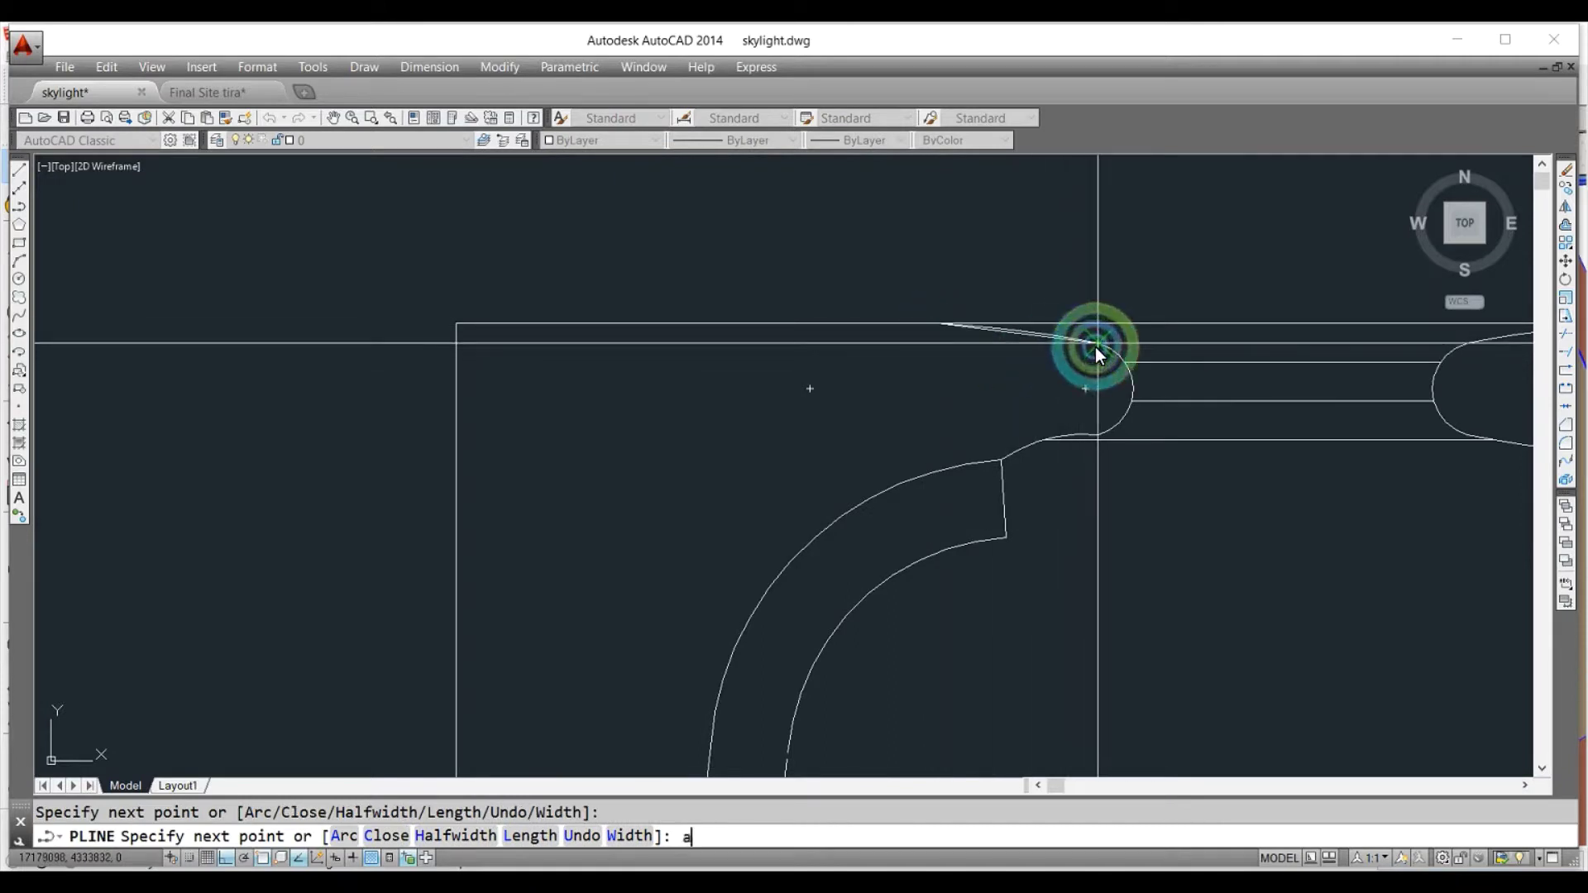
key("Return")
left_click(1102, 429)
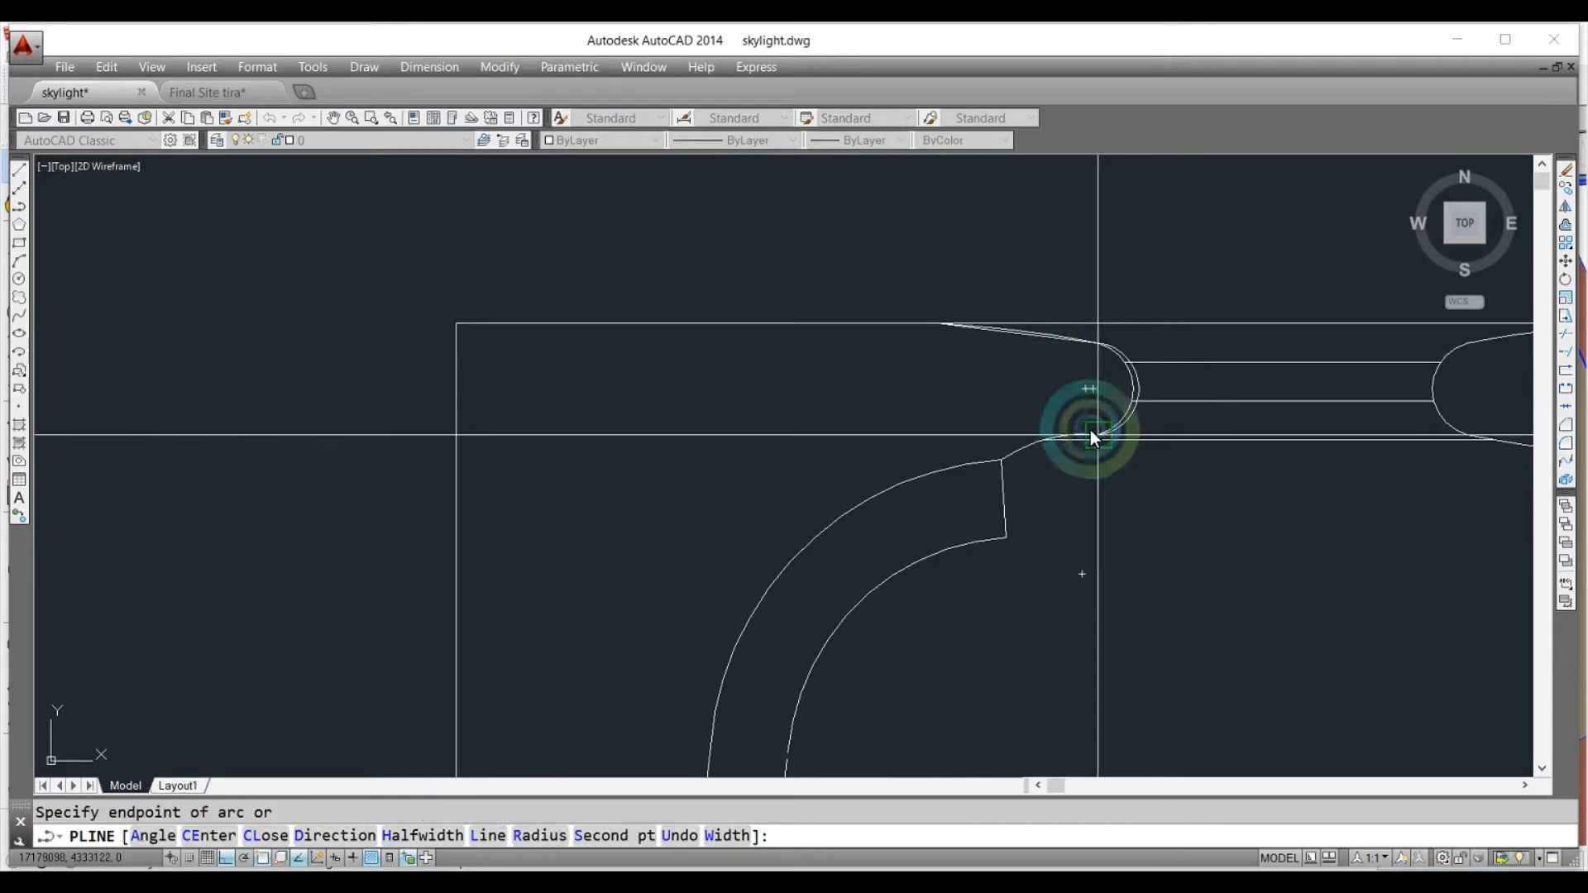
Continue the arc to the curve's inner corner, toggling between line and arc segments.
scroll(1049, 432, "up", 5)
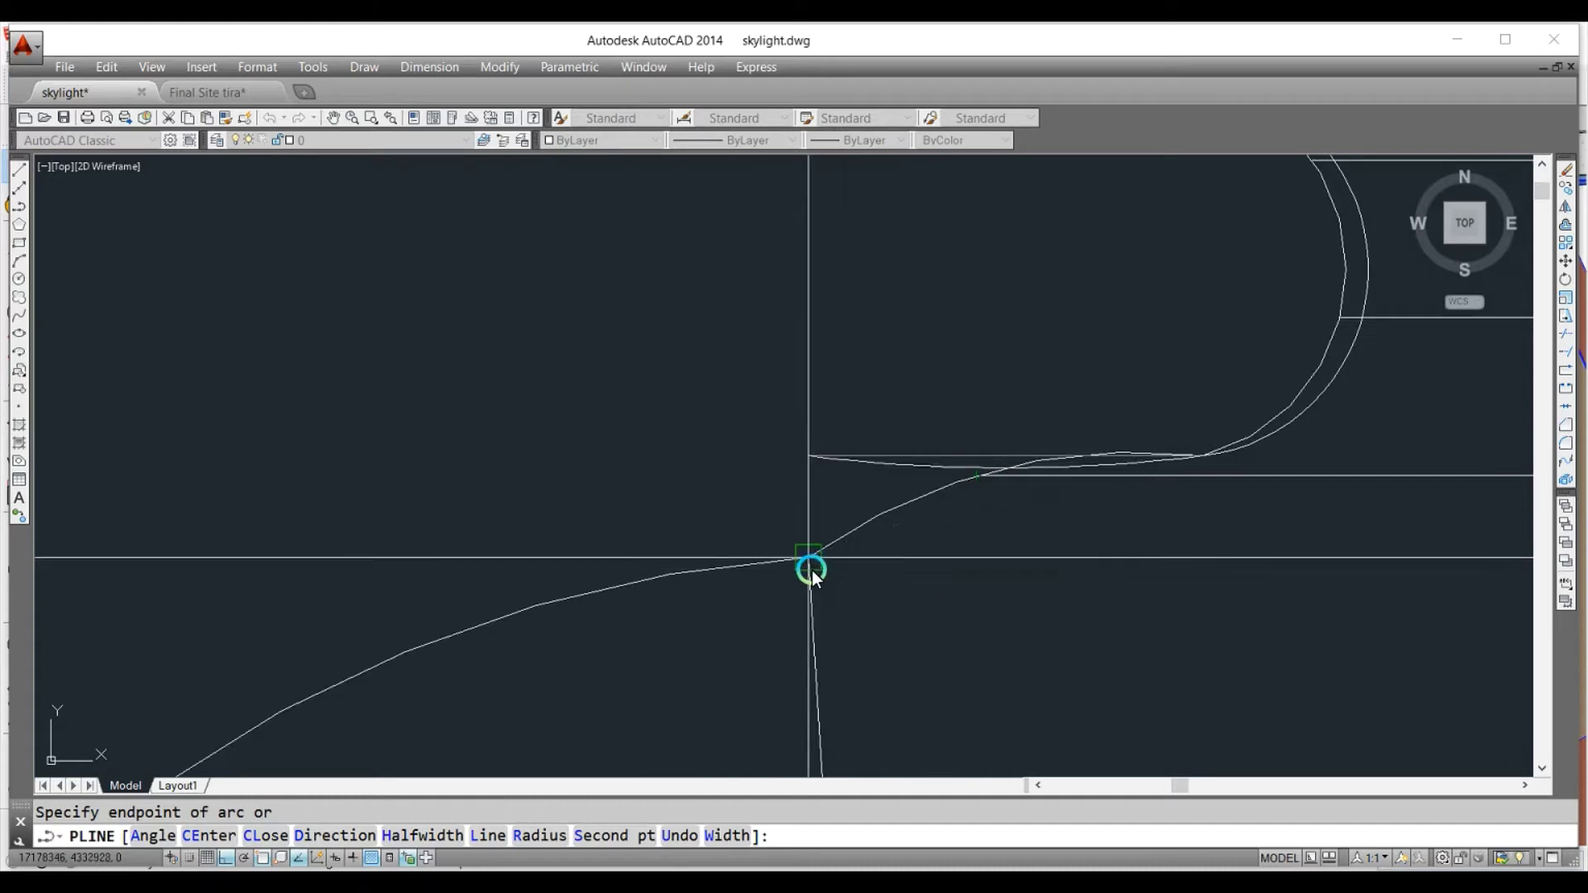
scroll(813, 571, "down", 3)
middle_click_drag(812, 571, 1077, 319)
scroll(940, 643, "down", 2)
scroll(990, 454, "up", 2)
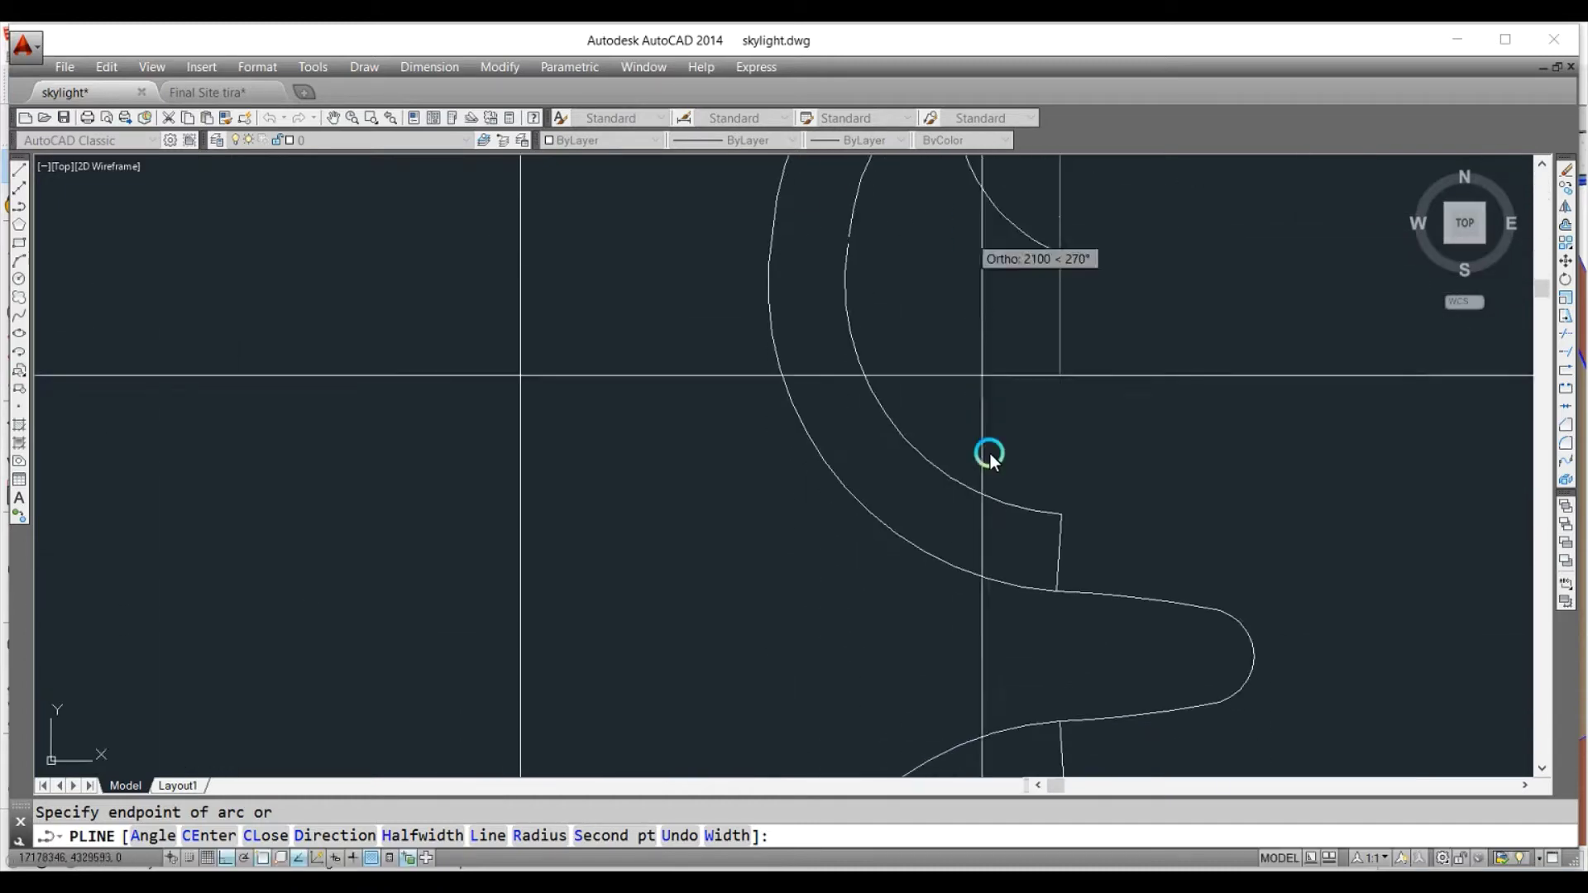
left_click(1051, 592)
type("l")
key("Return")
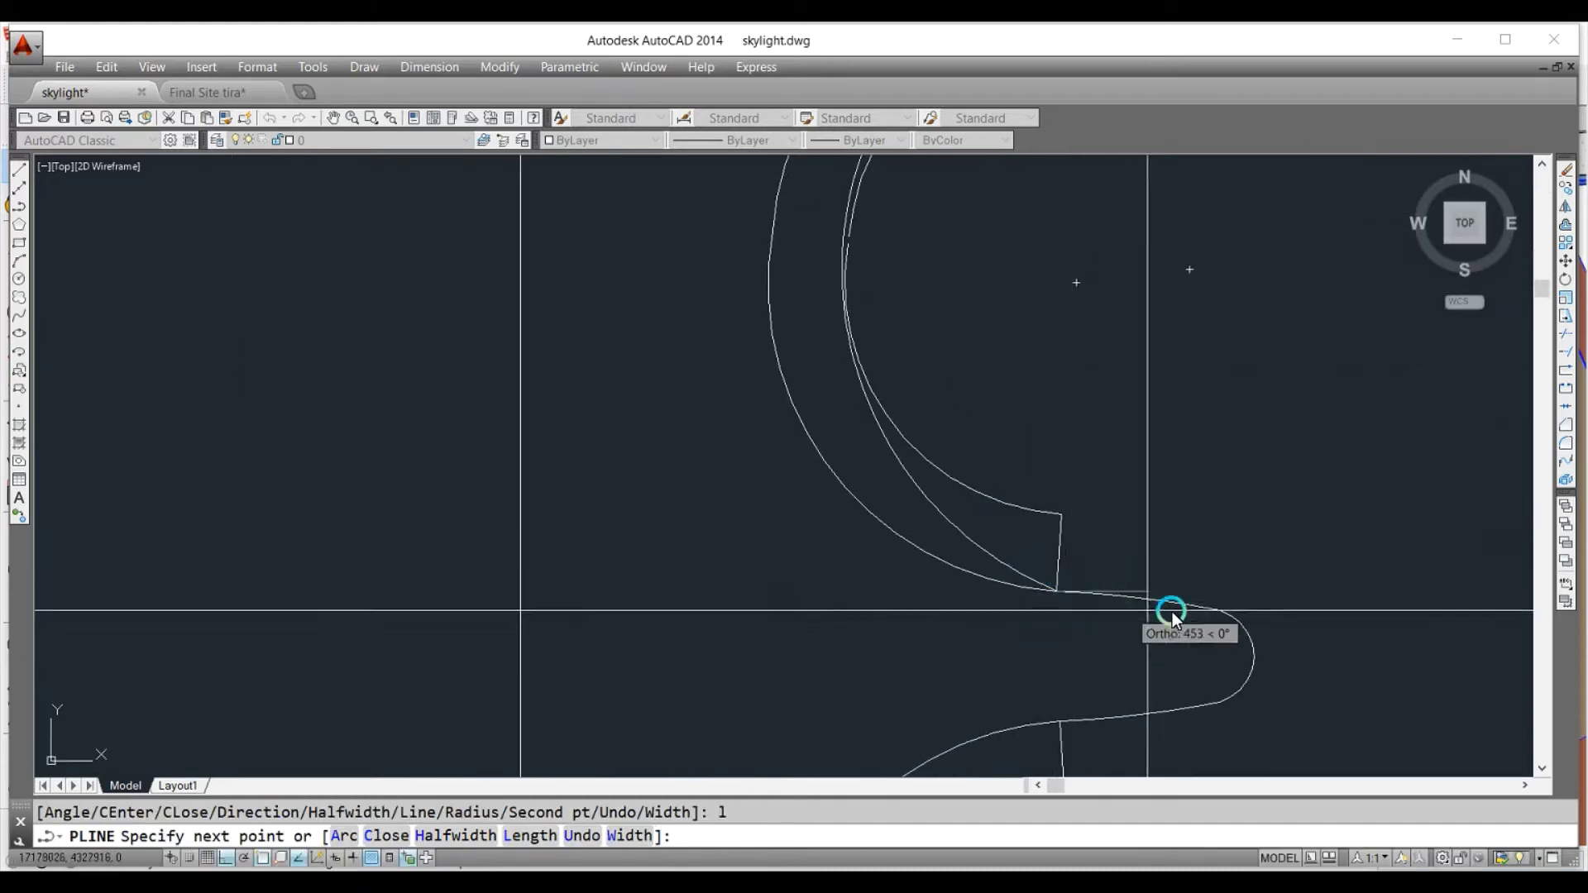
key("Return")
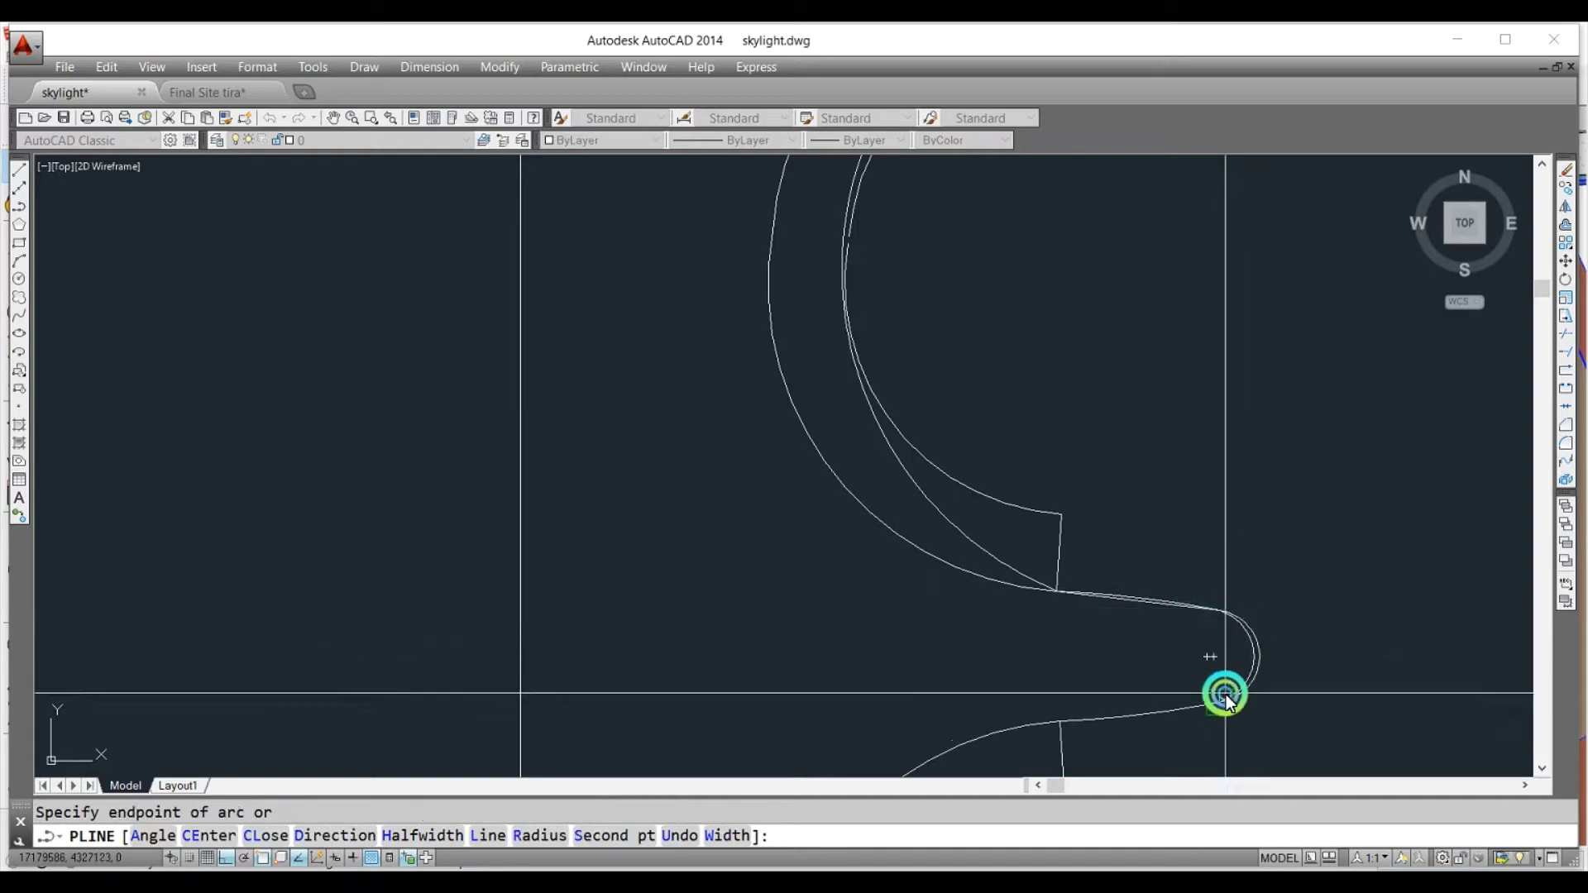
Arc around the lower bulge to its tip, then close the polyline back to the start.
middle_click_drag(1223, 692, 1322, 308)
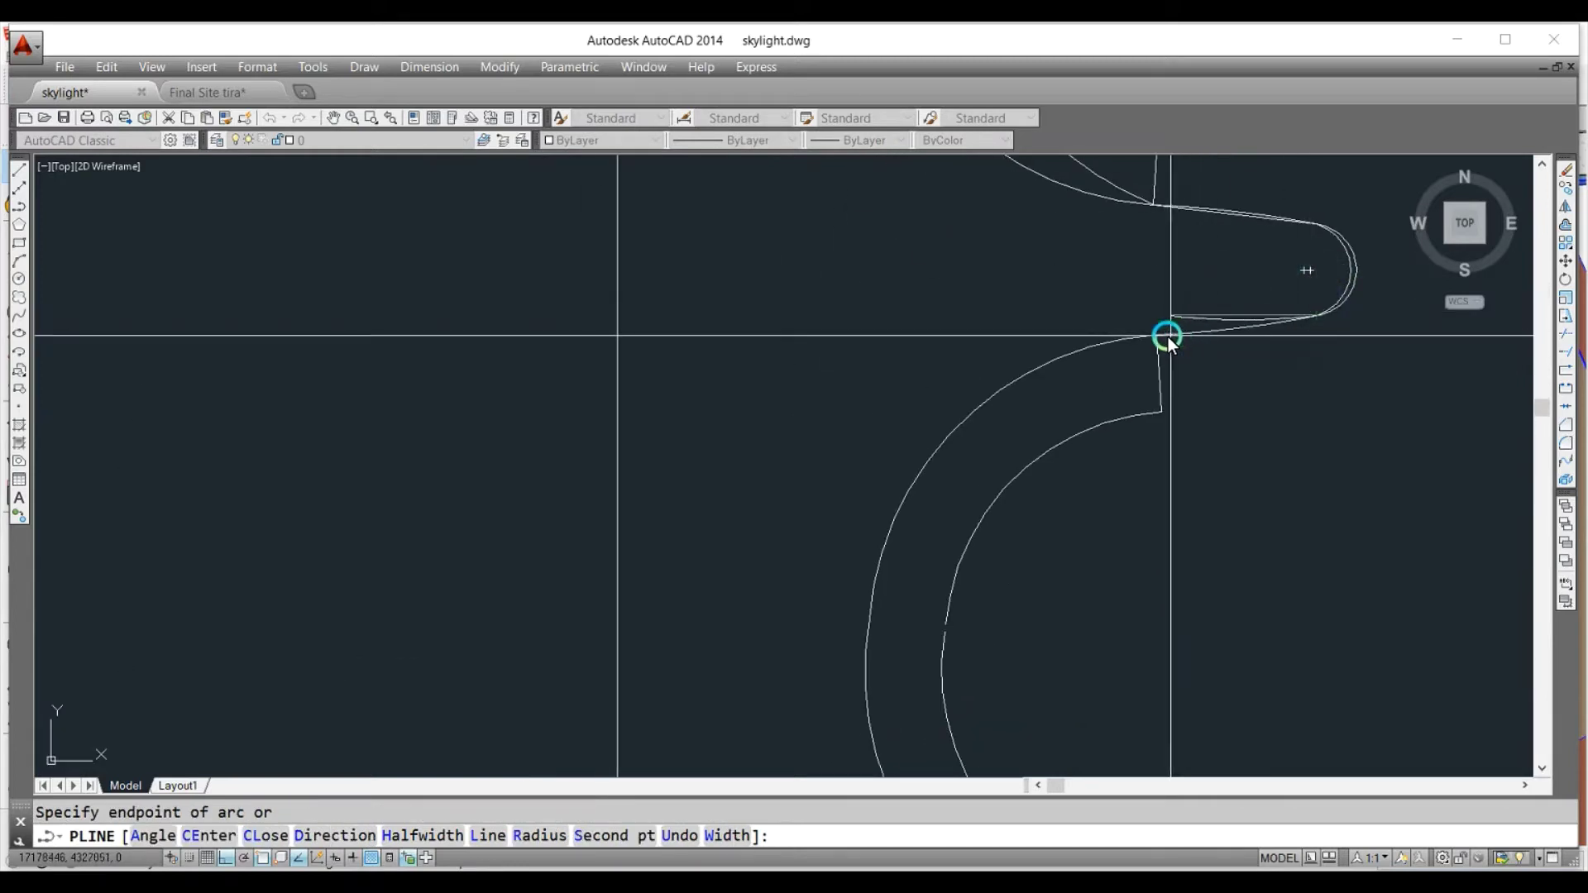
middle_click_drag(1184, 576, 1212, 276)
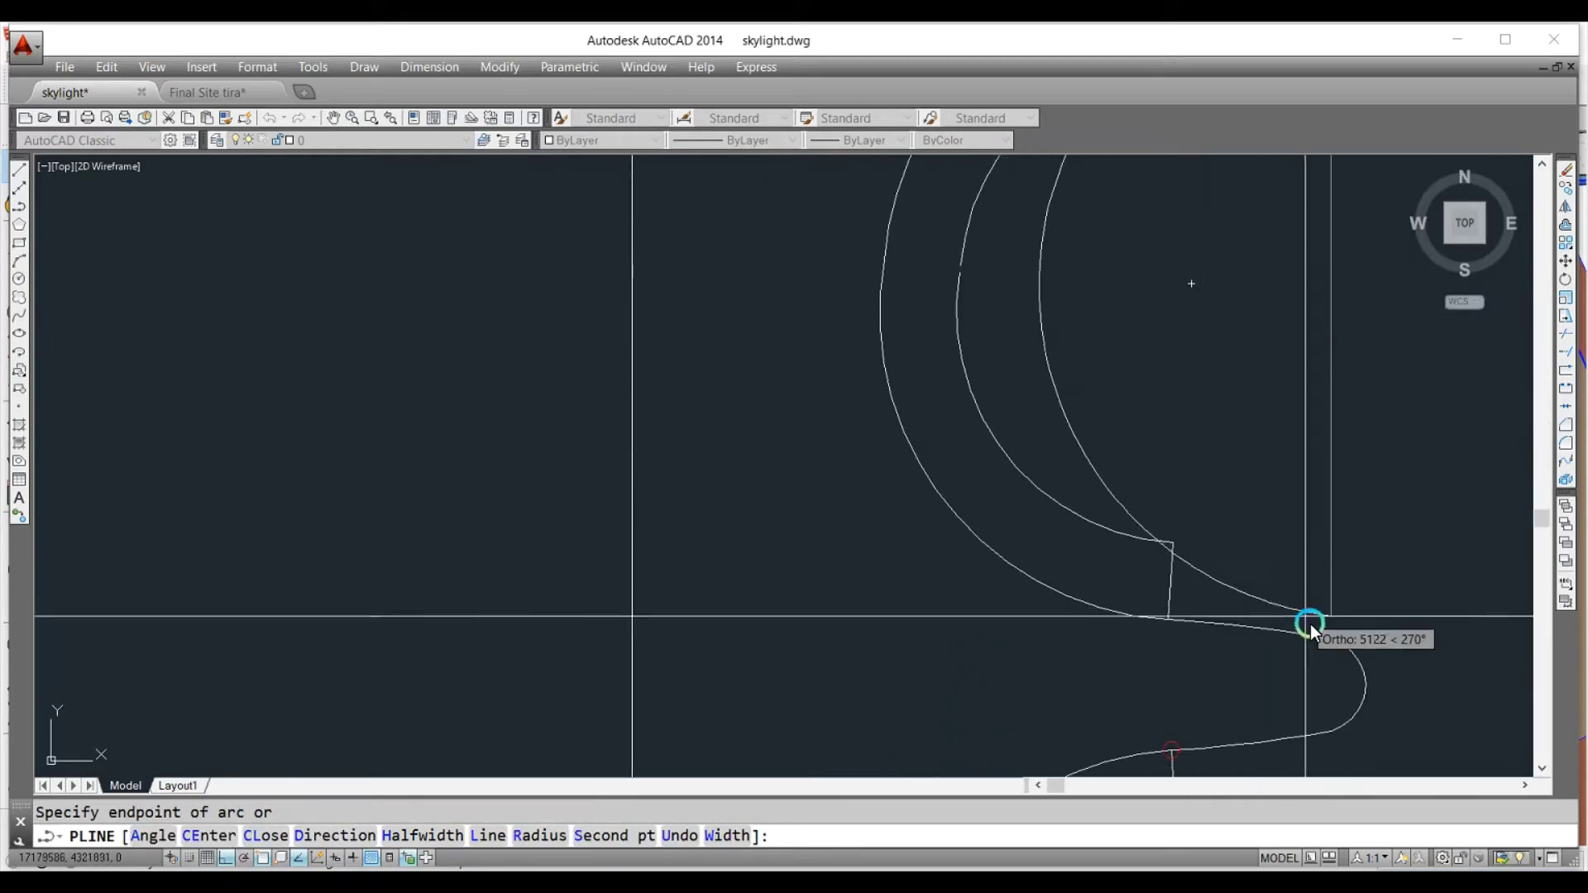
middle_click_drag(1307, 633, 1206, 521)
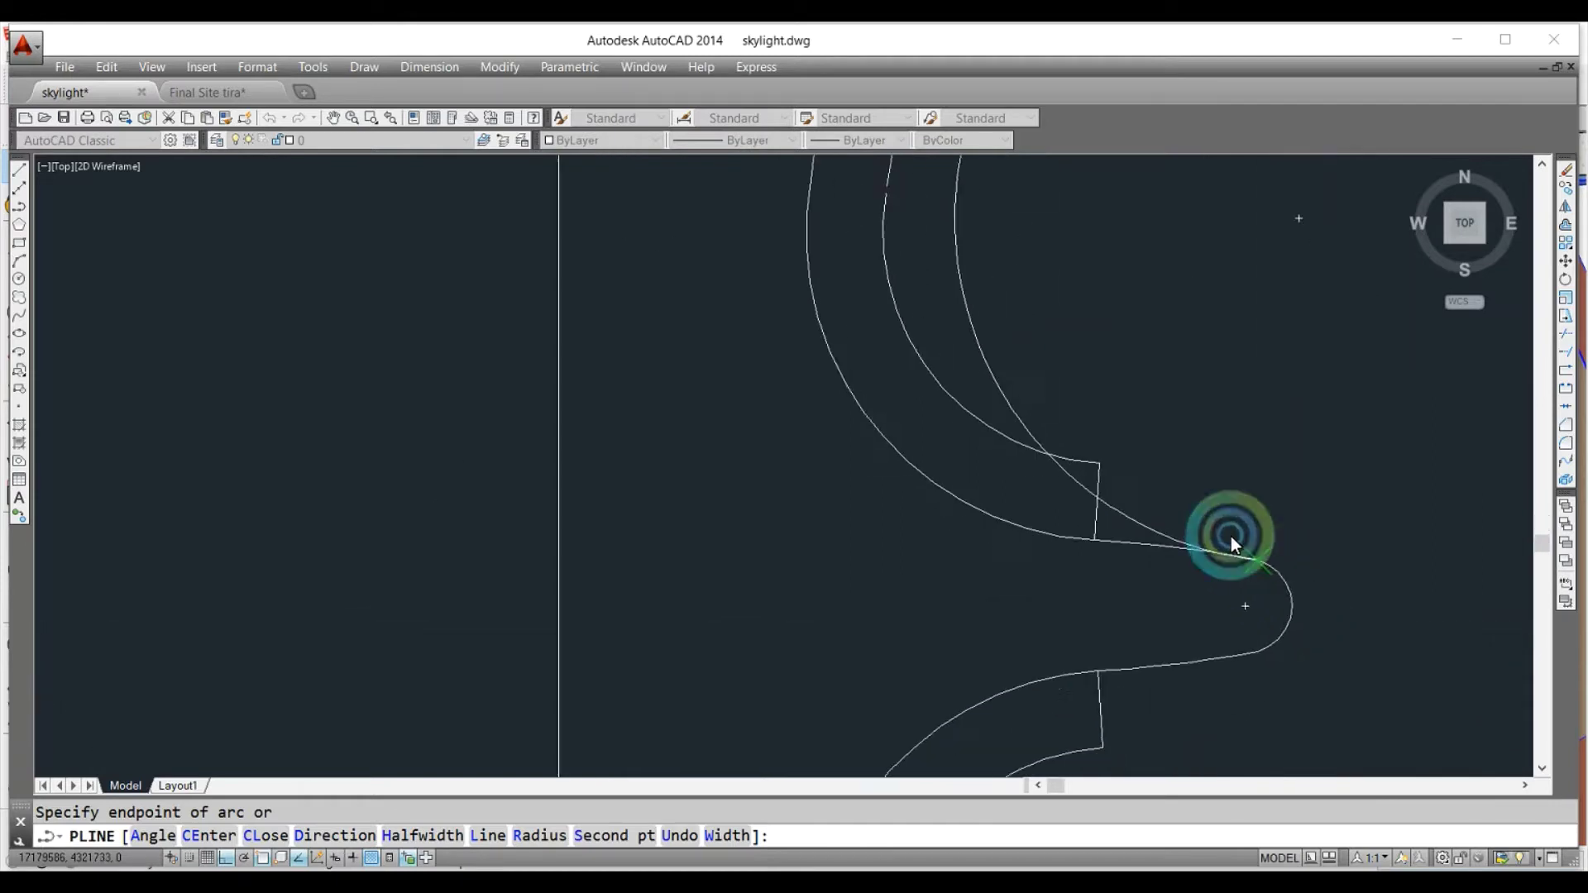
left_click(1238, 616)
middle_click_drag(1239, 615, 1230, 125)
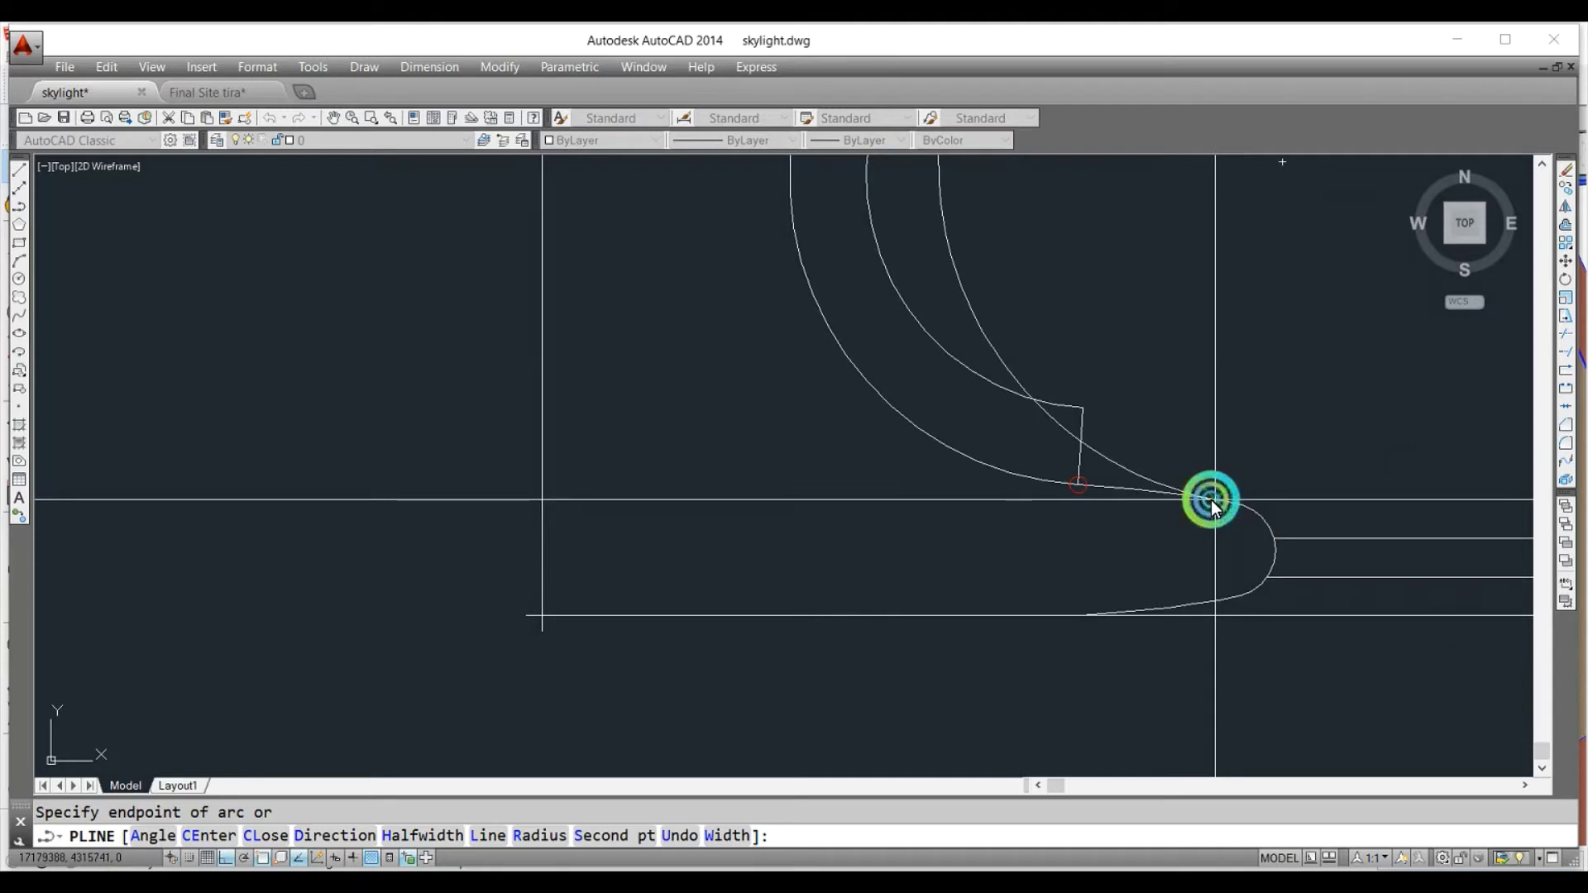
left_click(1233, 597)
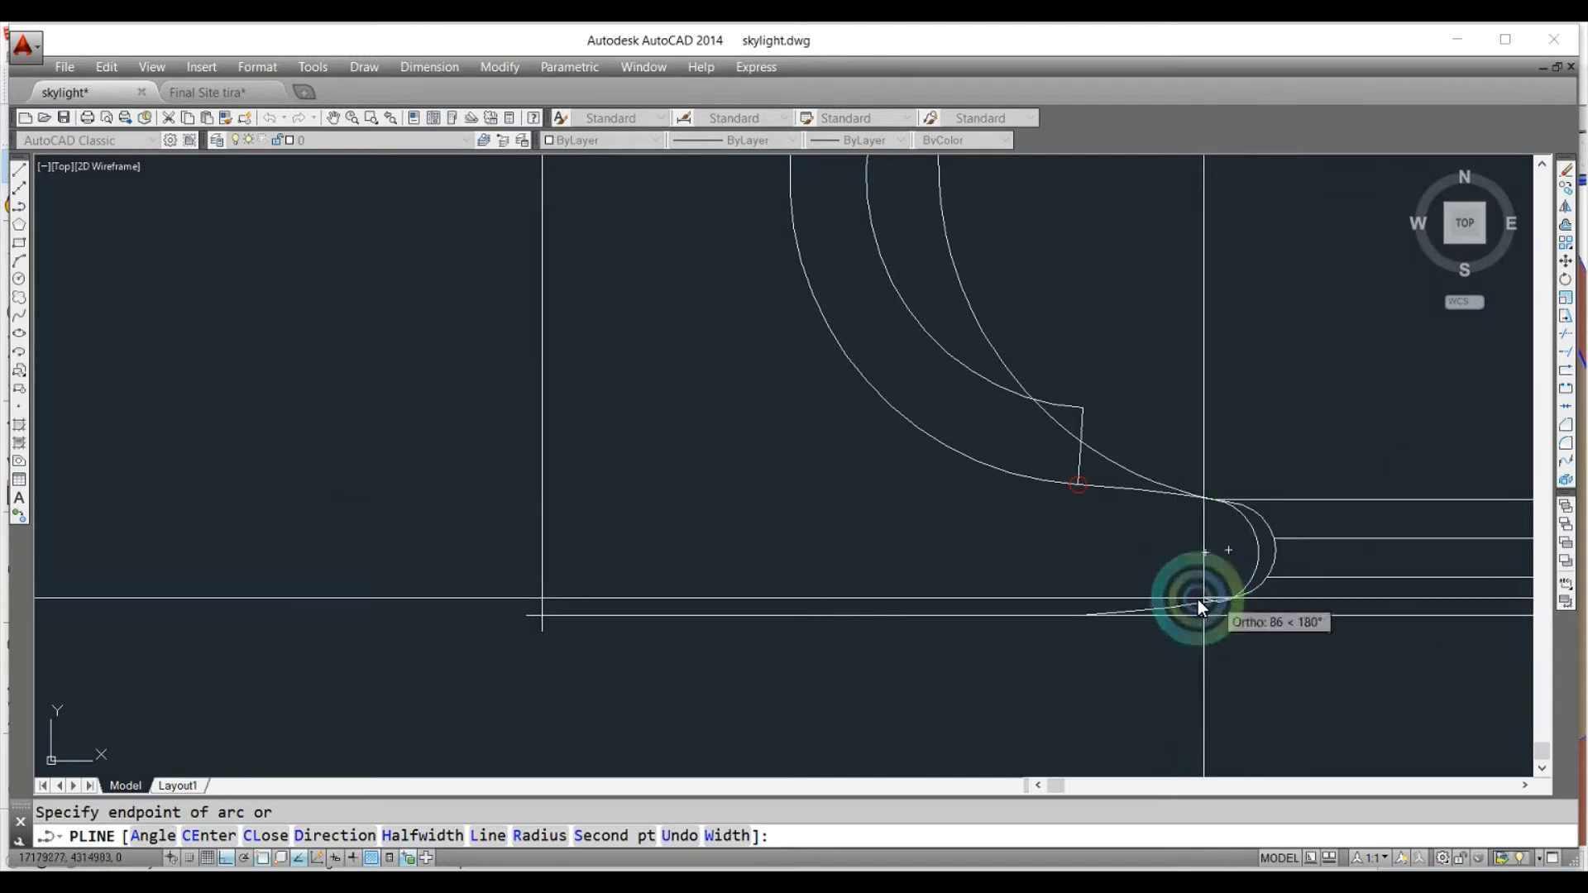
type("l")
key("Return")
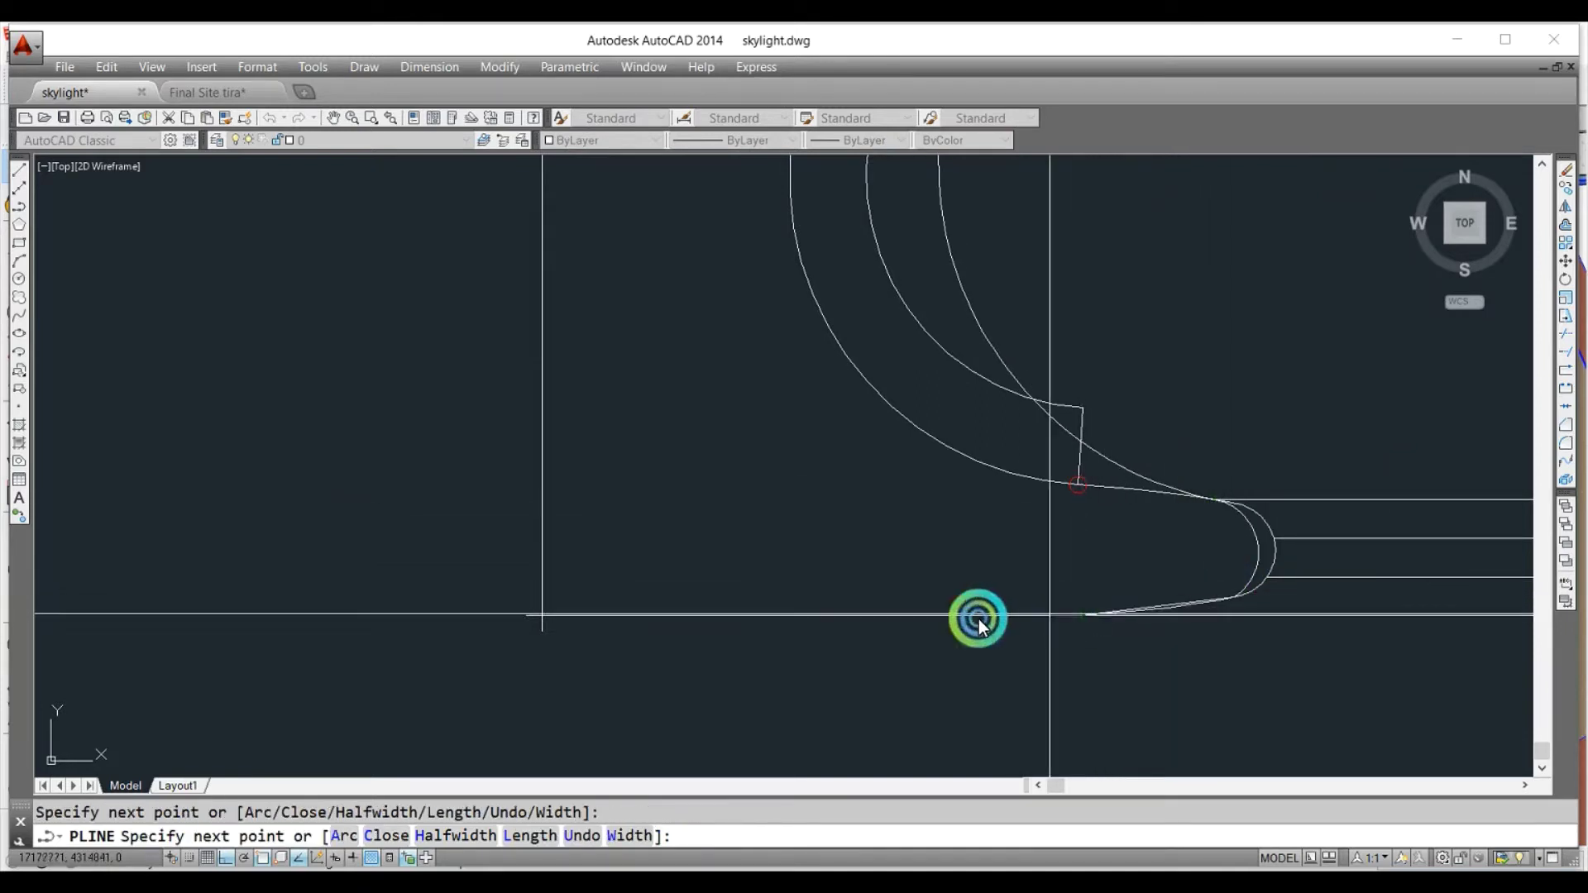
type("c")
key("Return")
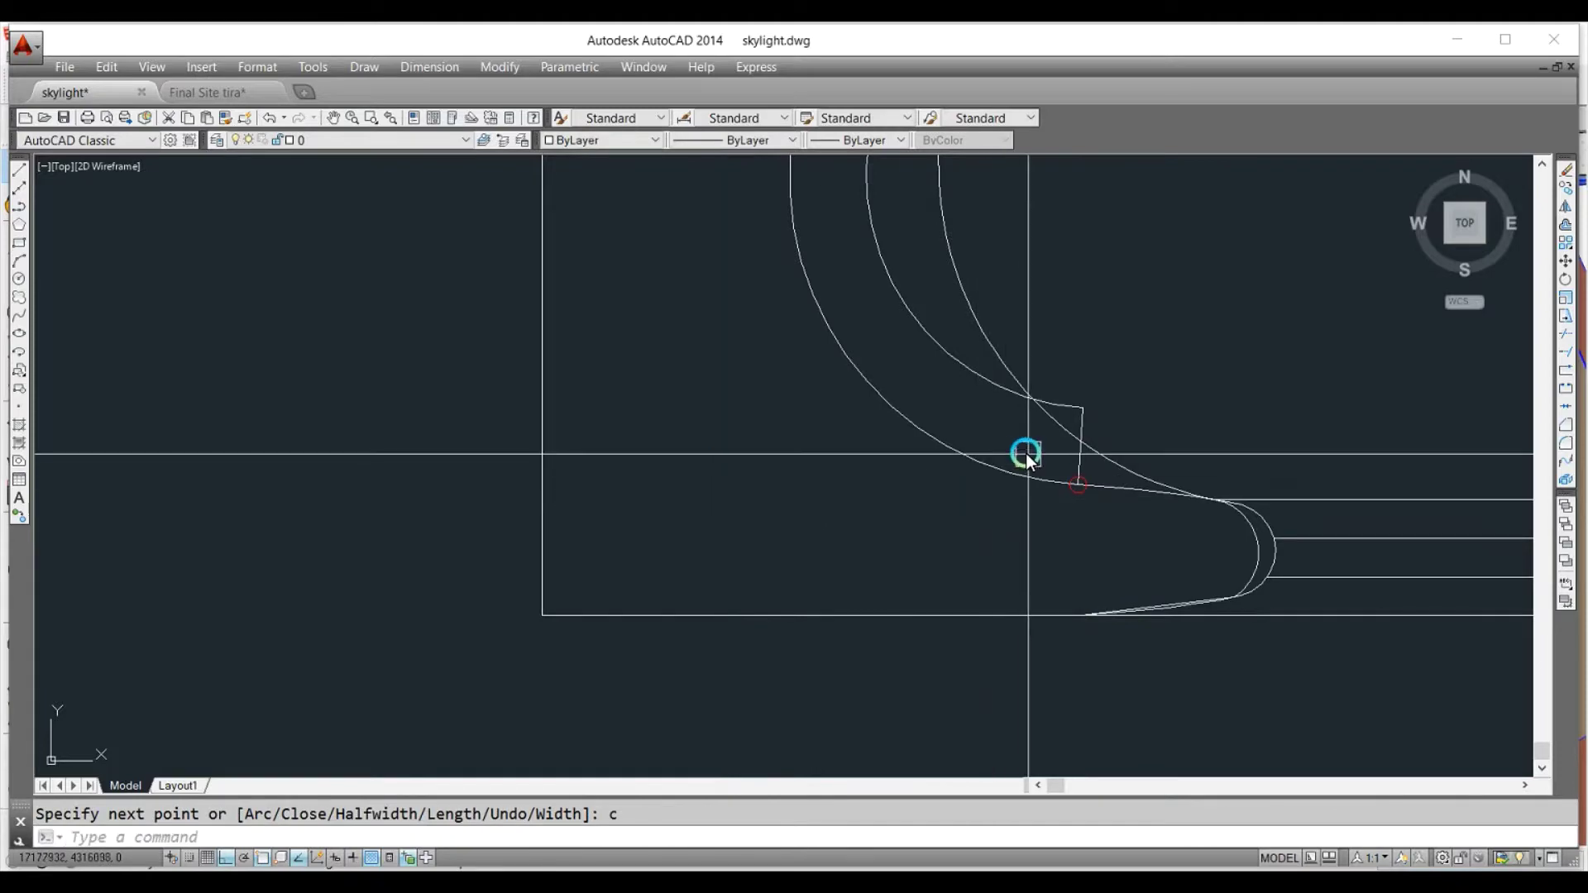
Add a vertex on the lower segment, convert it to an arc, and fit it to the bulge.
left_click(1088, 488)
scroll(1277, 554, "up", 3)
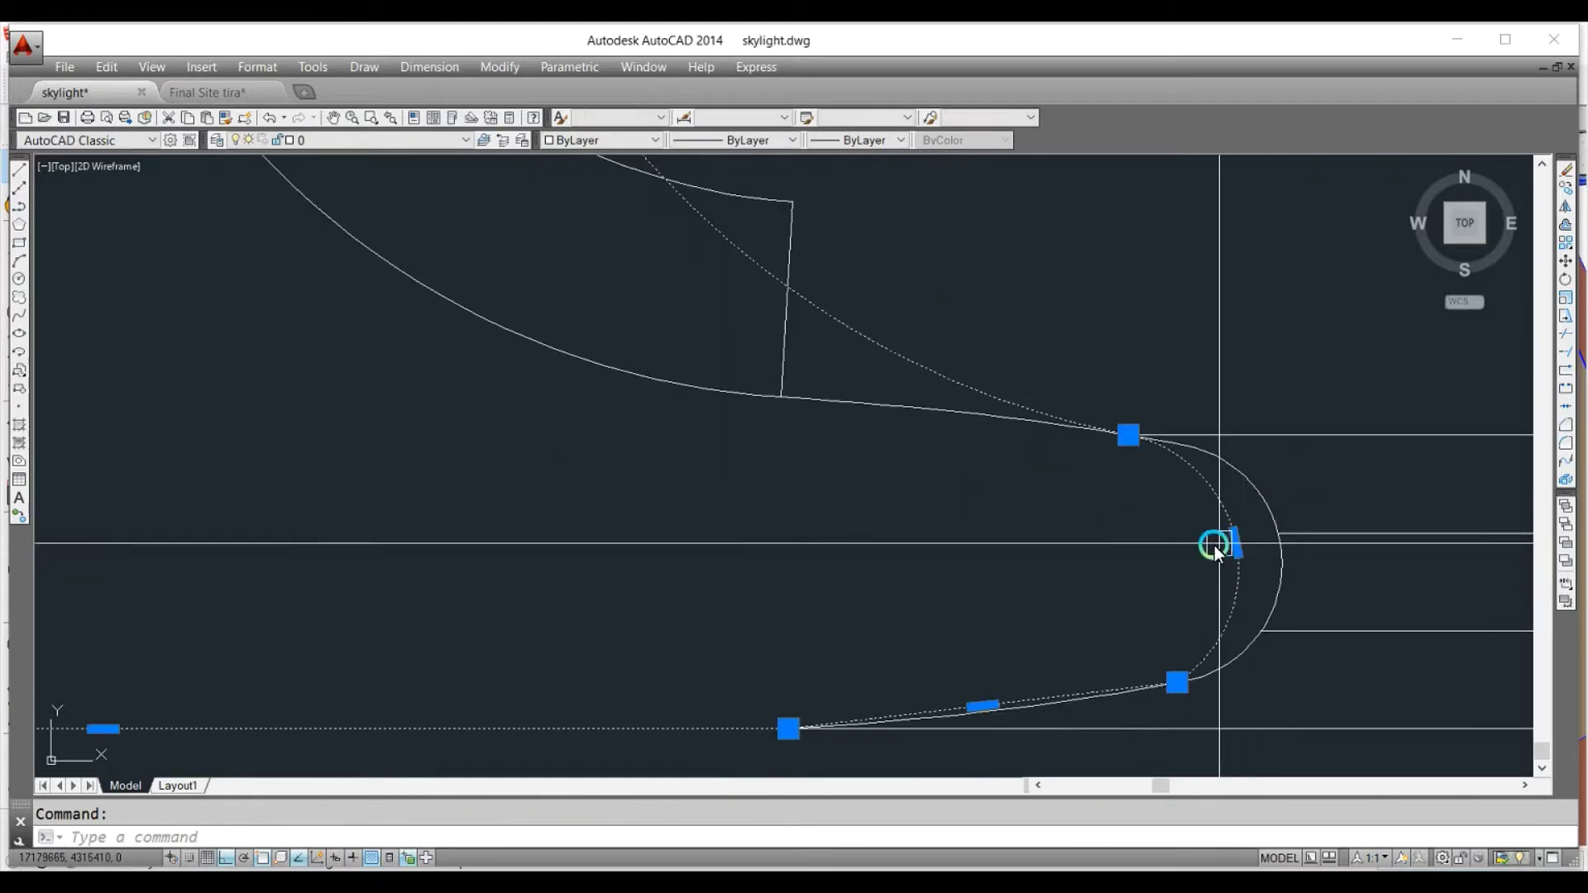
scroll(1001, 723, "up", 3)
middle_click_drag(1000, 722, 862, 499)
left_click(860, 512)
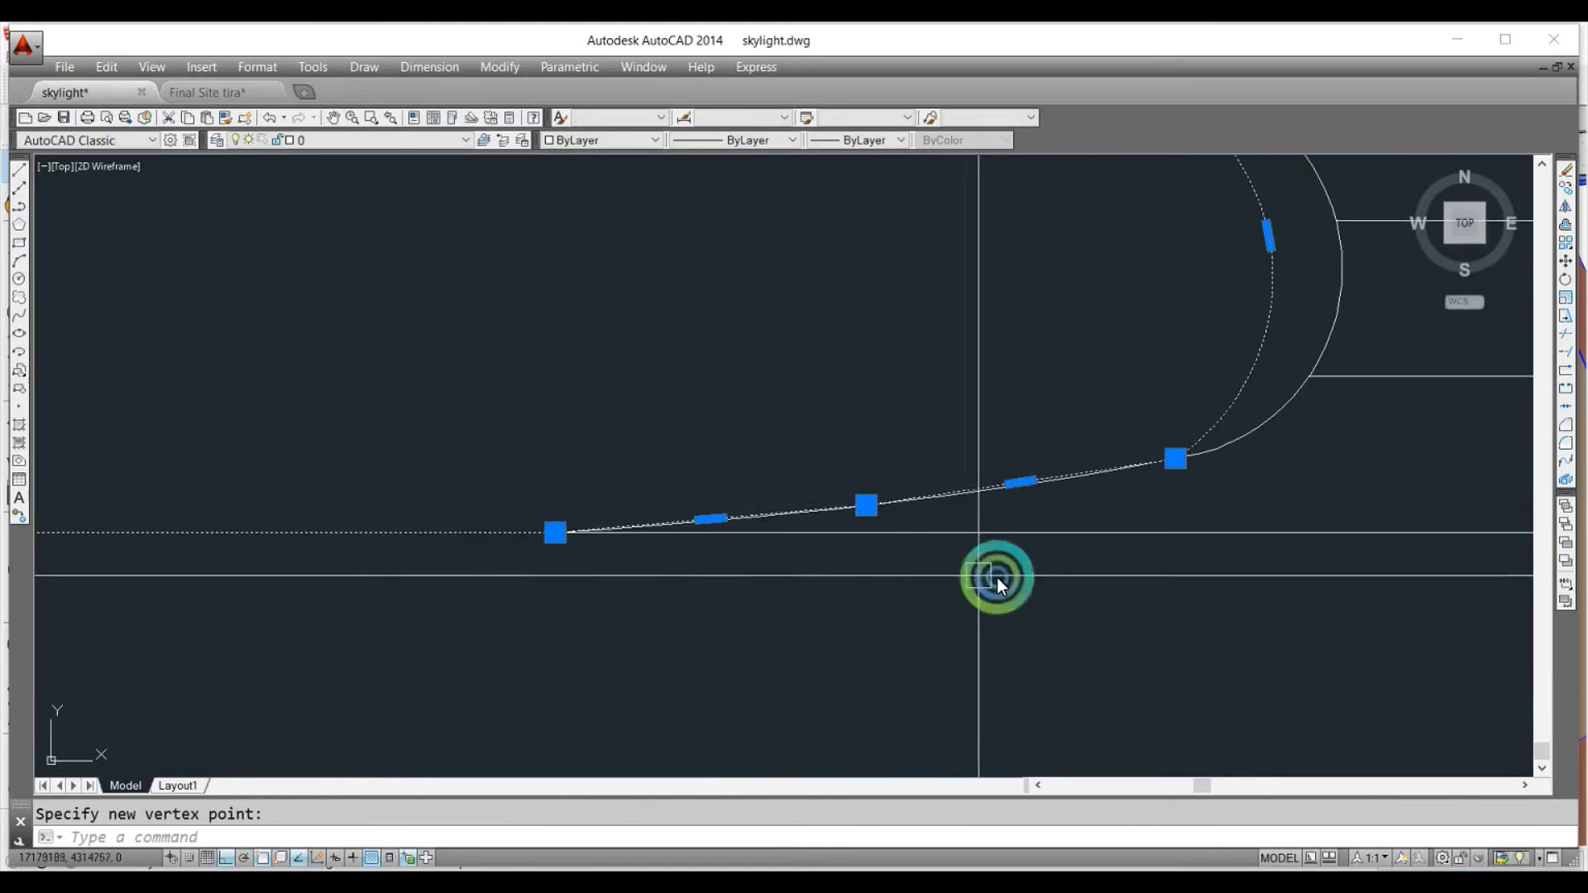
left_click(871, 490)
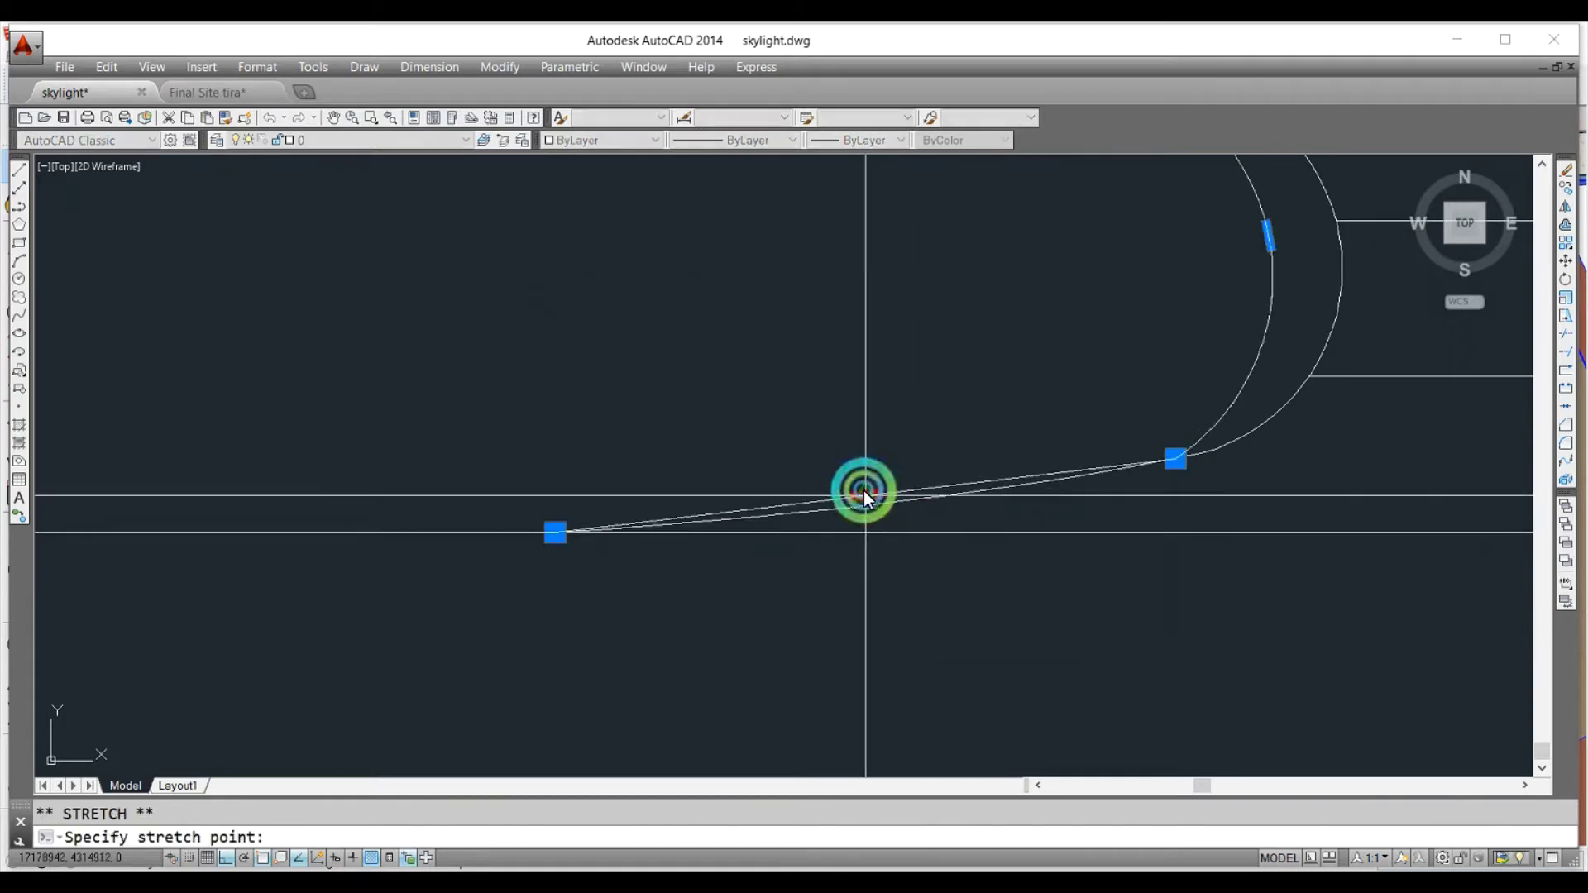
key("ctrl")
left_click(866, 508)
middle_click_drag(866, 508, 639, 717)
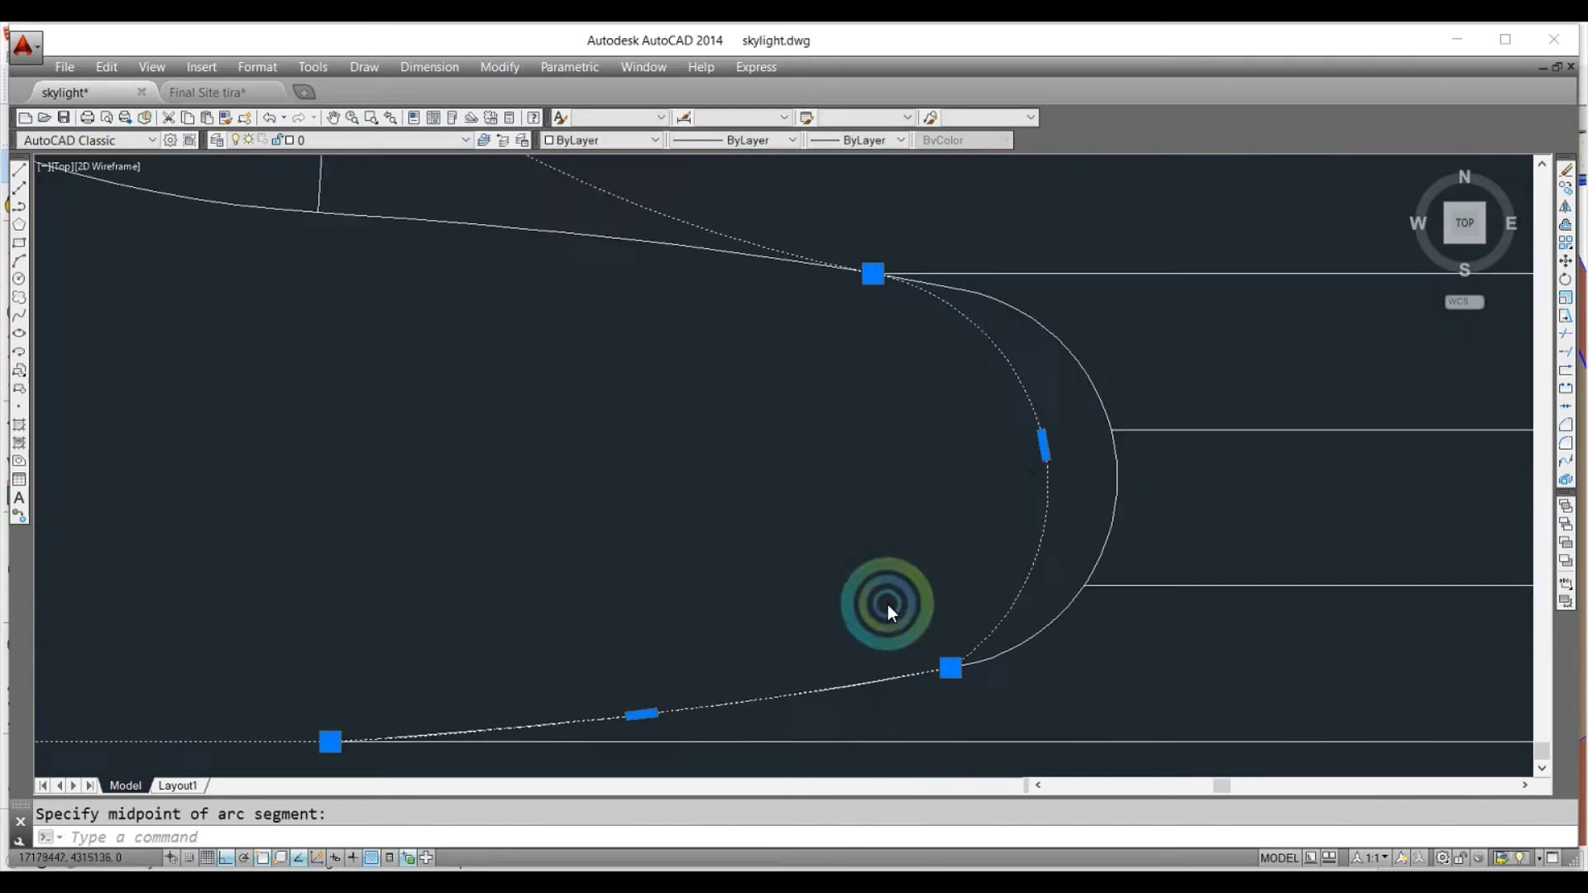
left_click(1032, 456)
left_click(1107, 475)
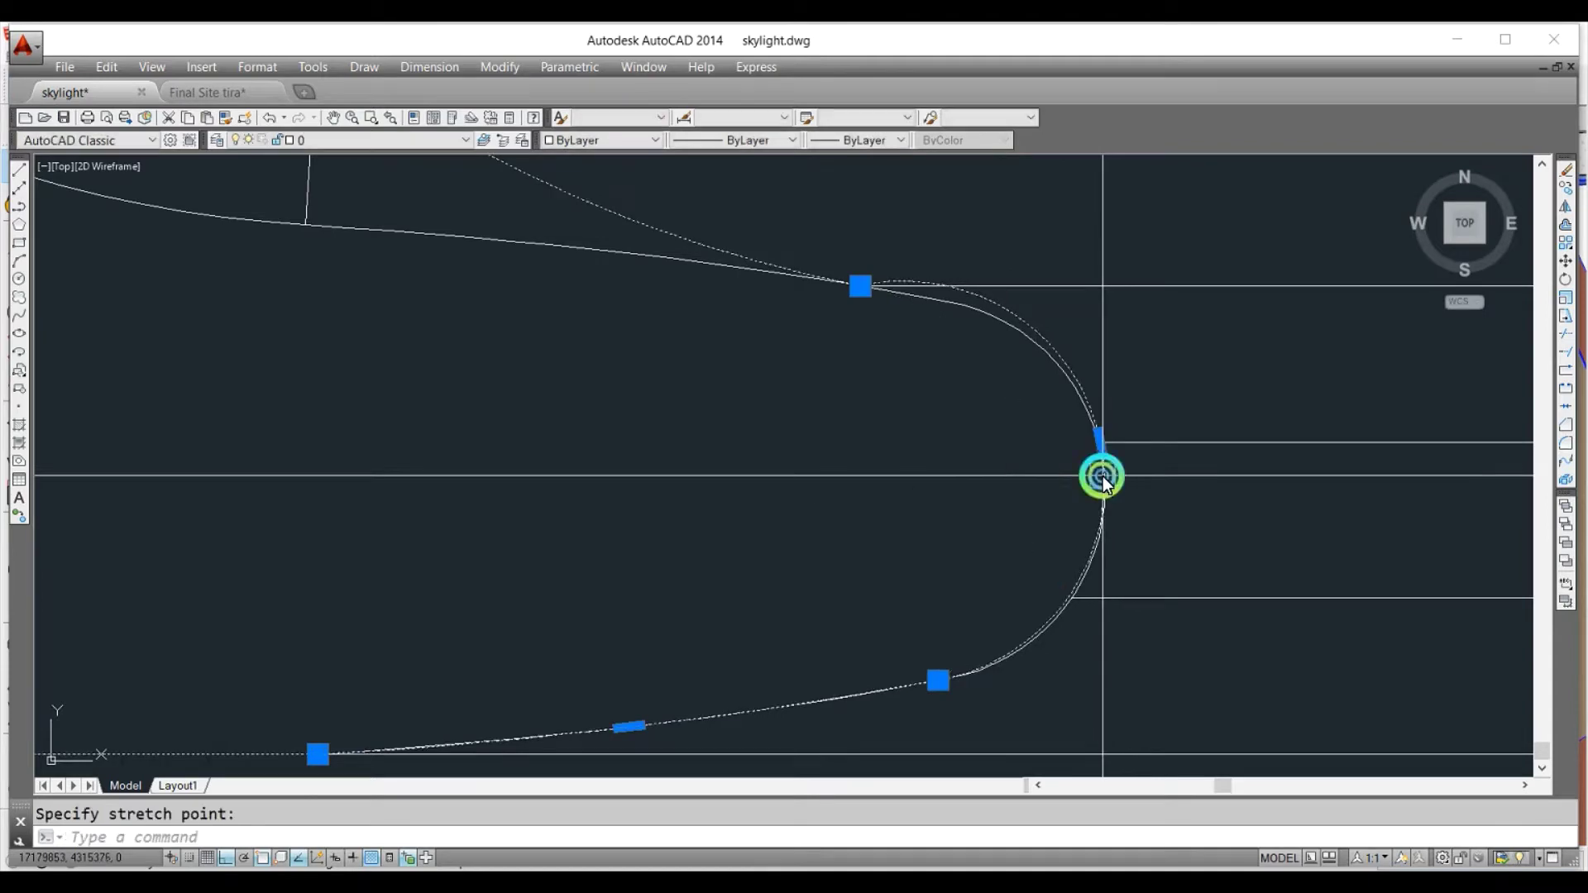
Stretch the left arc's midpoint onto the outer reference curve and add a vertex on it.
scroll(910, 447, "down", 3)
scroll(713, 410, "down", 5)
middle_click_drag(794, 346, 828, 452)
left_click(849, 463)
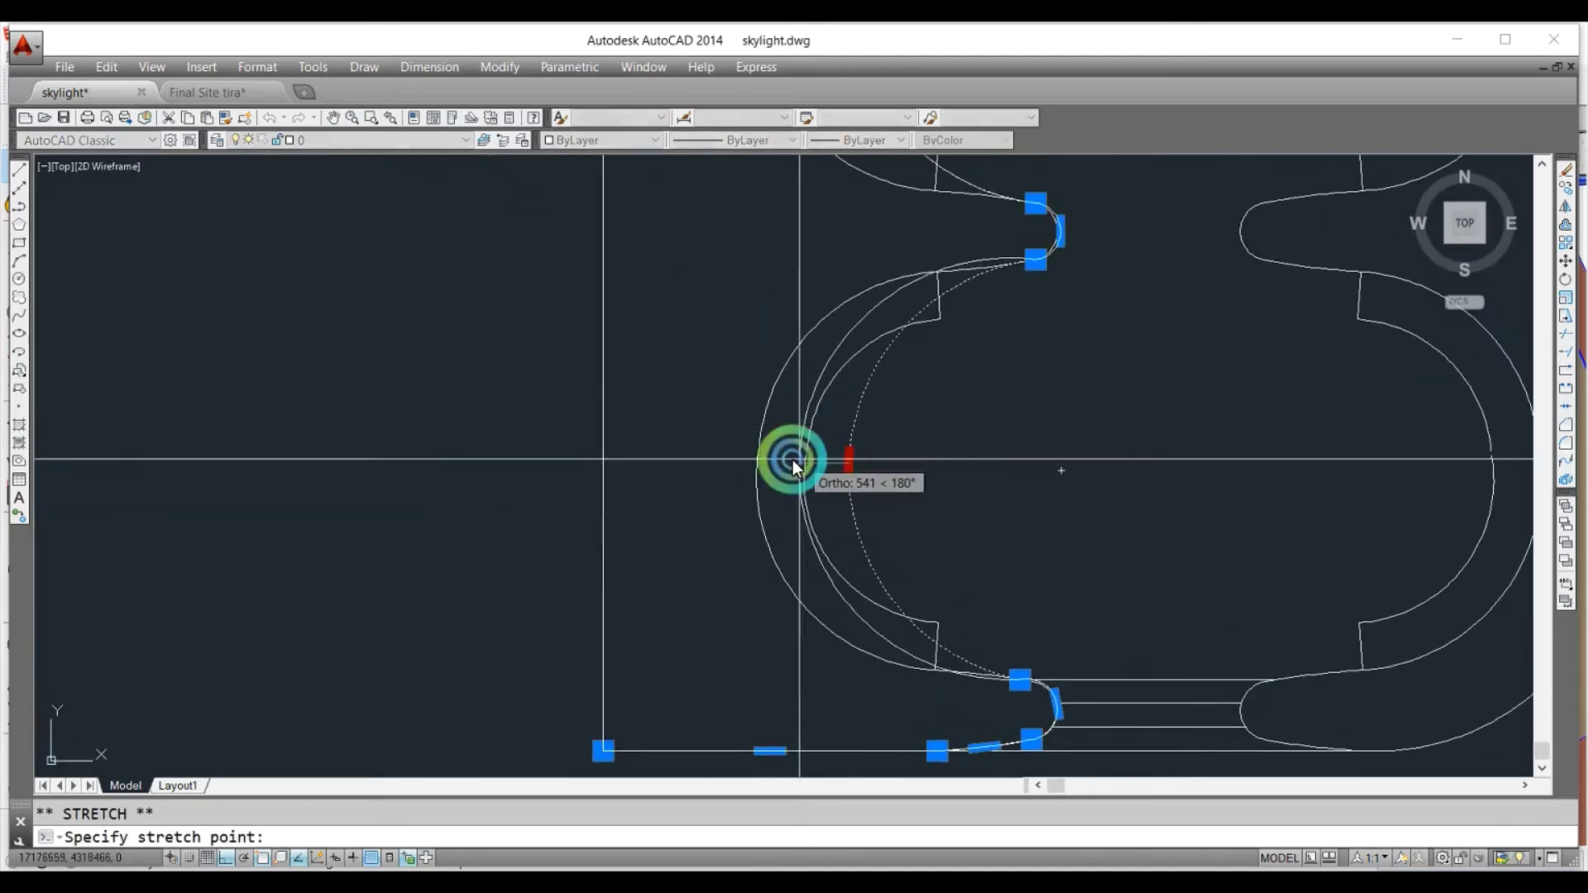
middle_click_drag(915, 323, 932, 157)
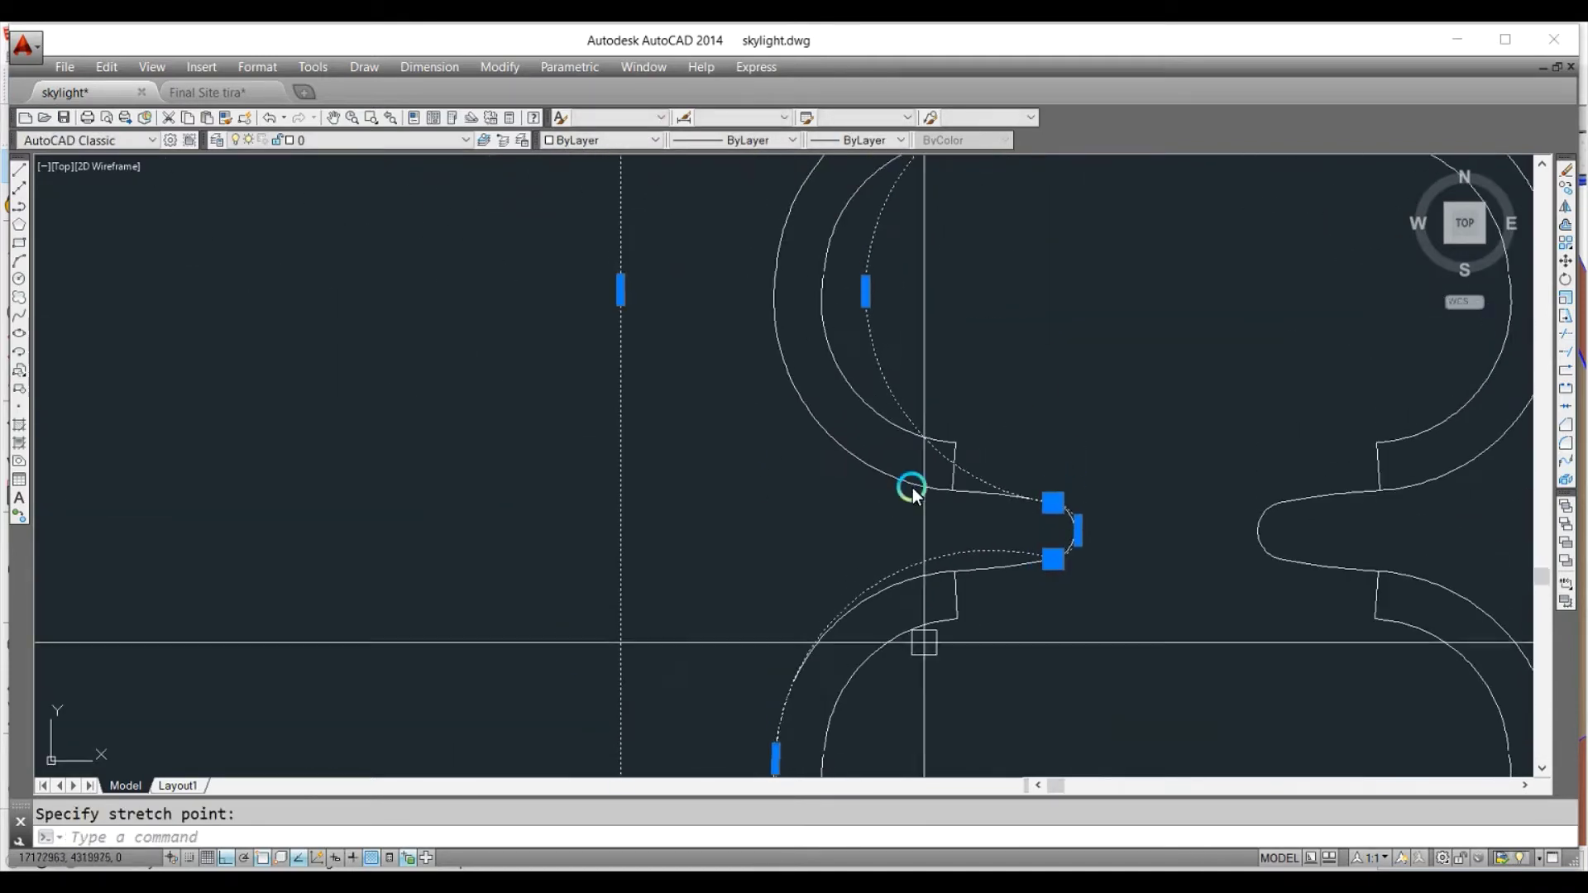
left_click(776, 305)
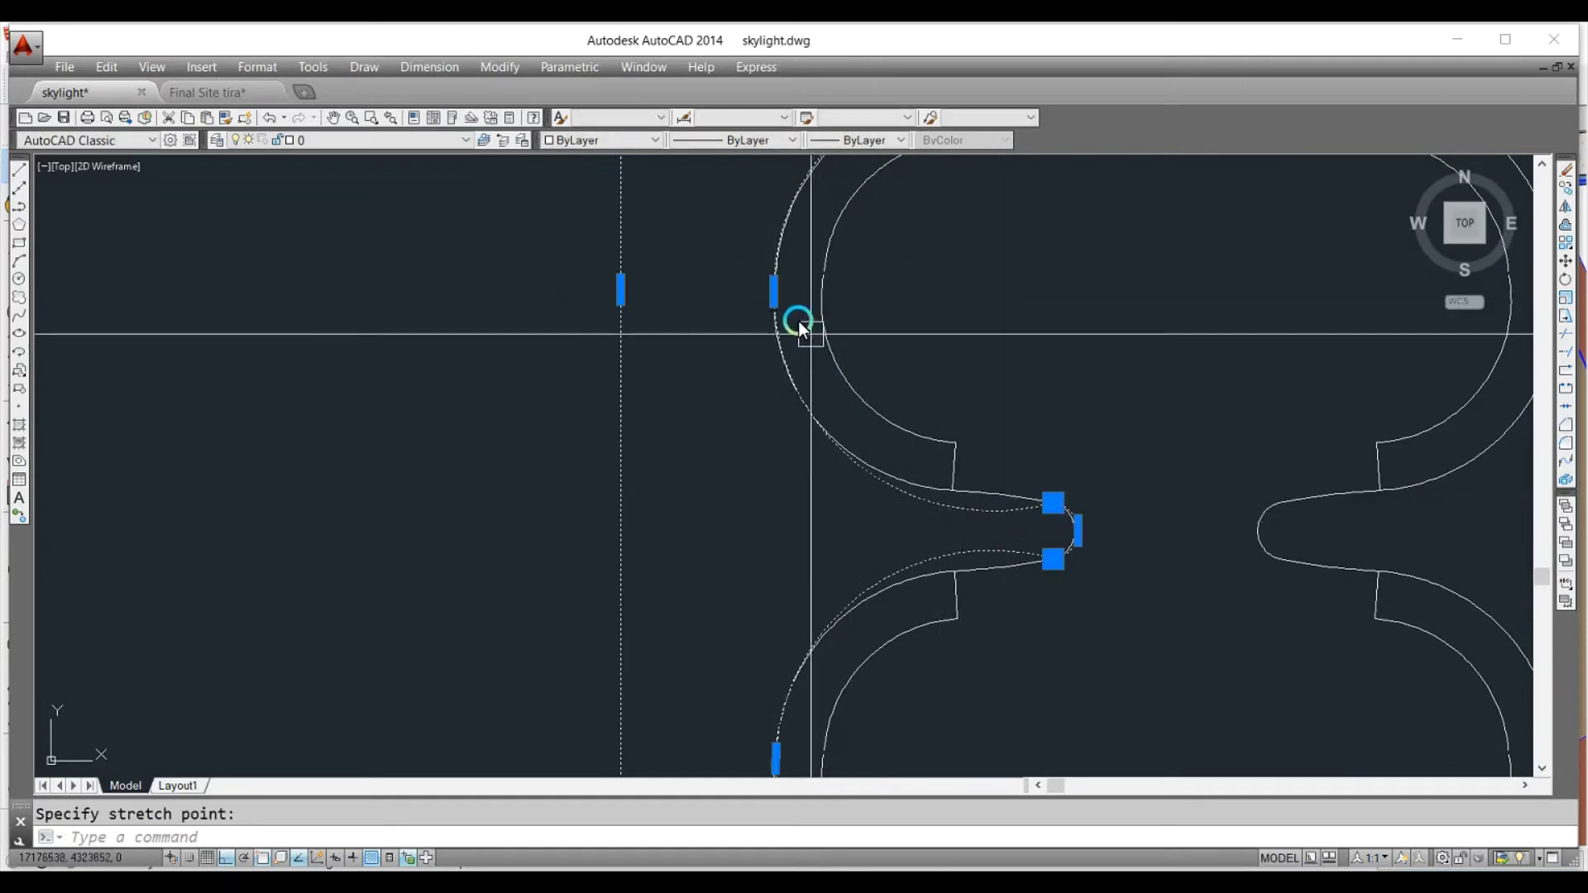
left_click(774, 292)
key("ctrl")
left_click(953, 491)
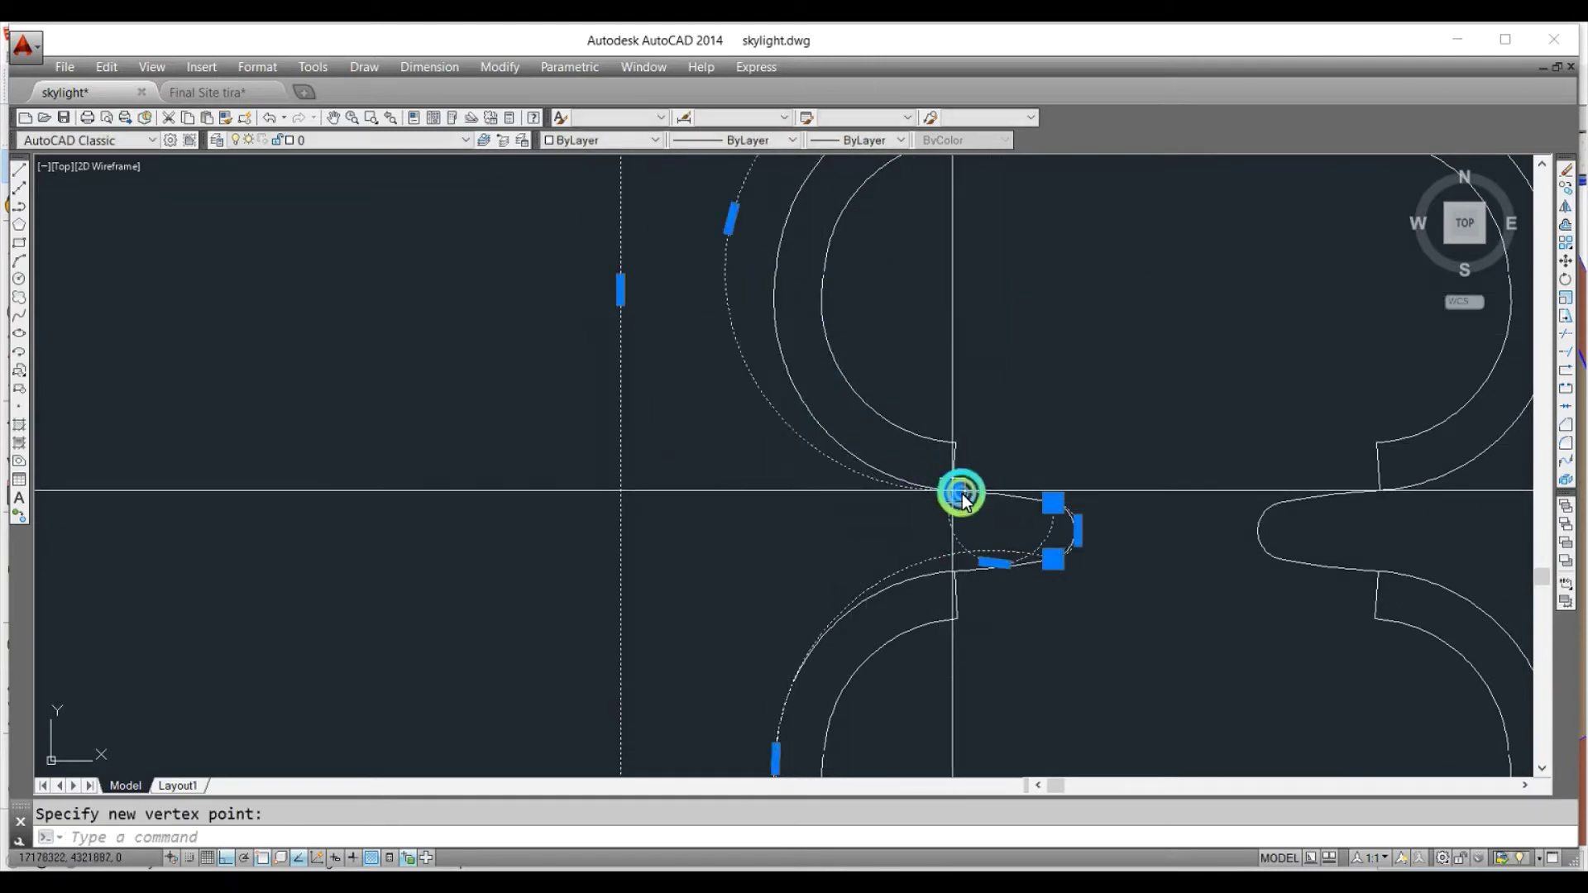
Fit the outer arc to the reference curve and add vertices on the lower arc and upper tip.
left_click(767, 258)
scroll(1006, 604, "up", 4)
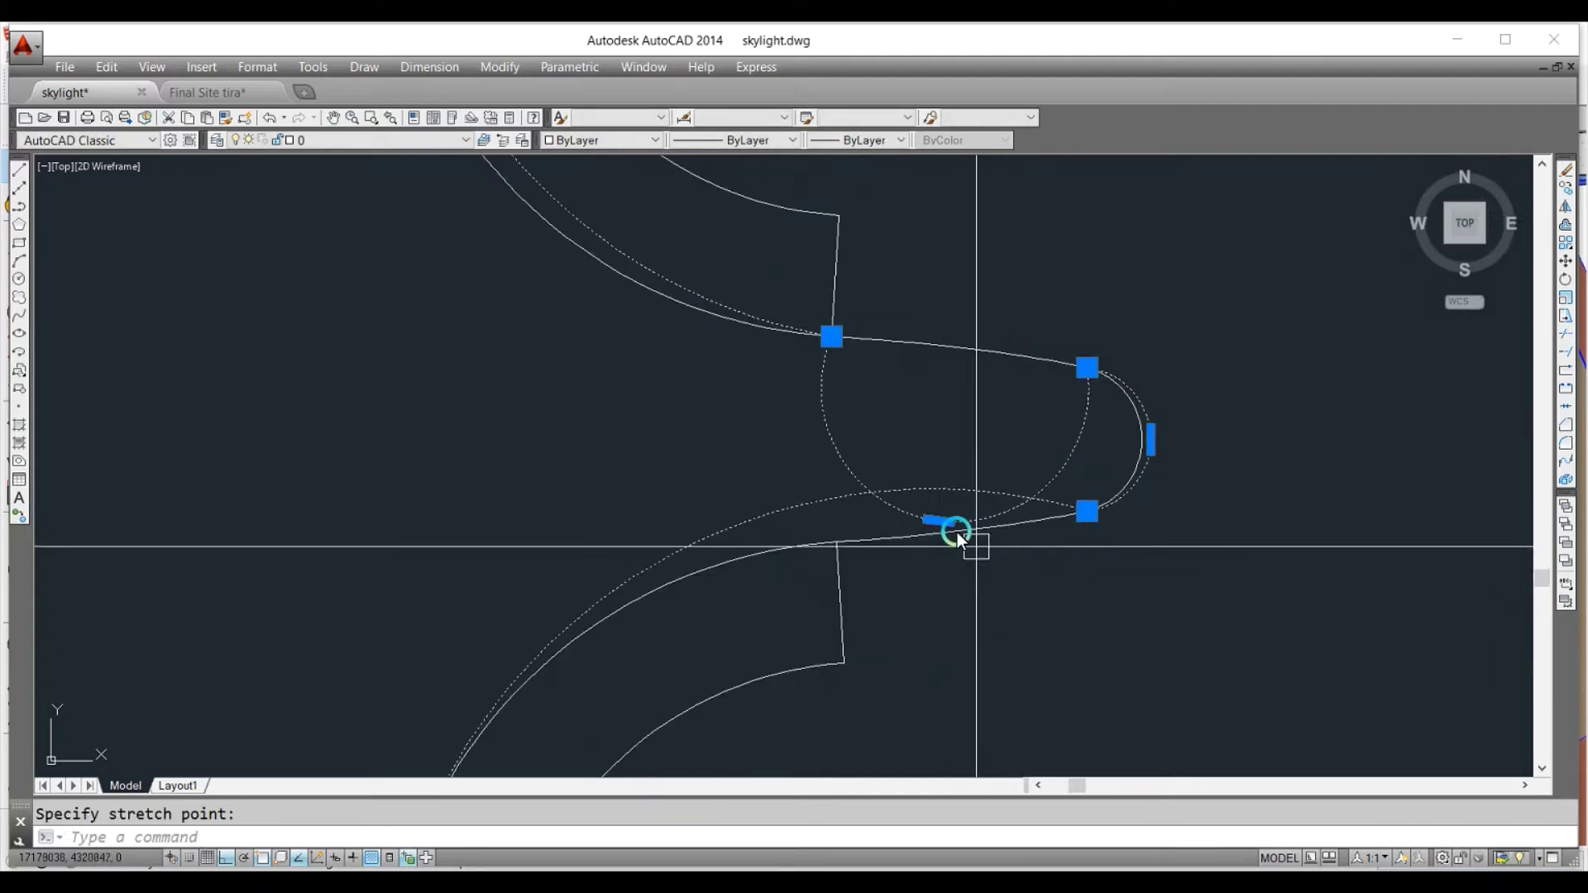
scroll(925, 541, "down", 3)
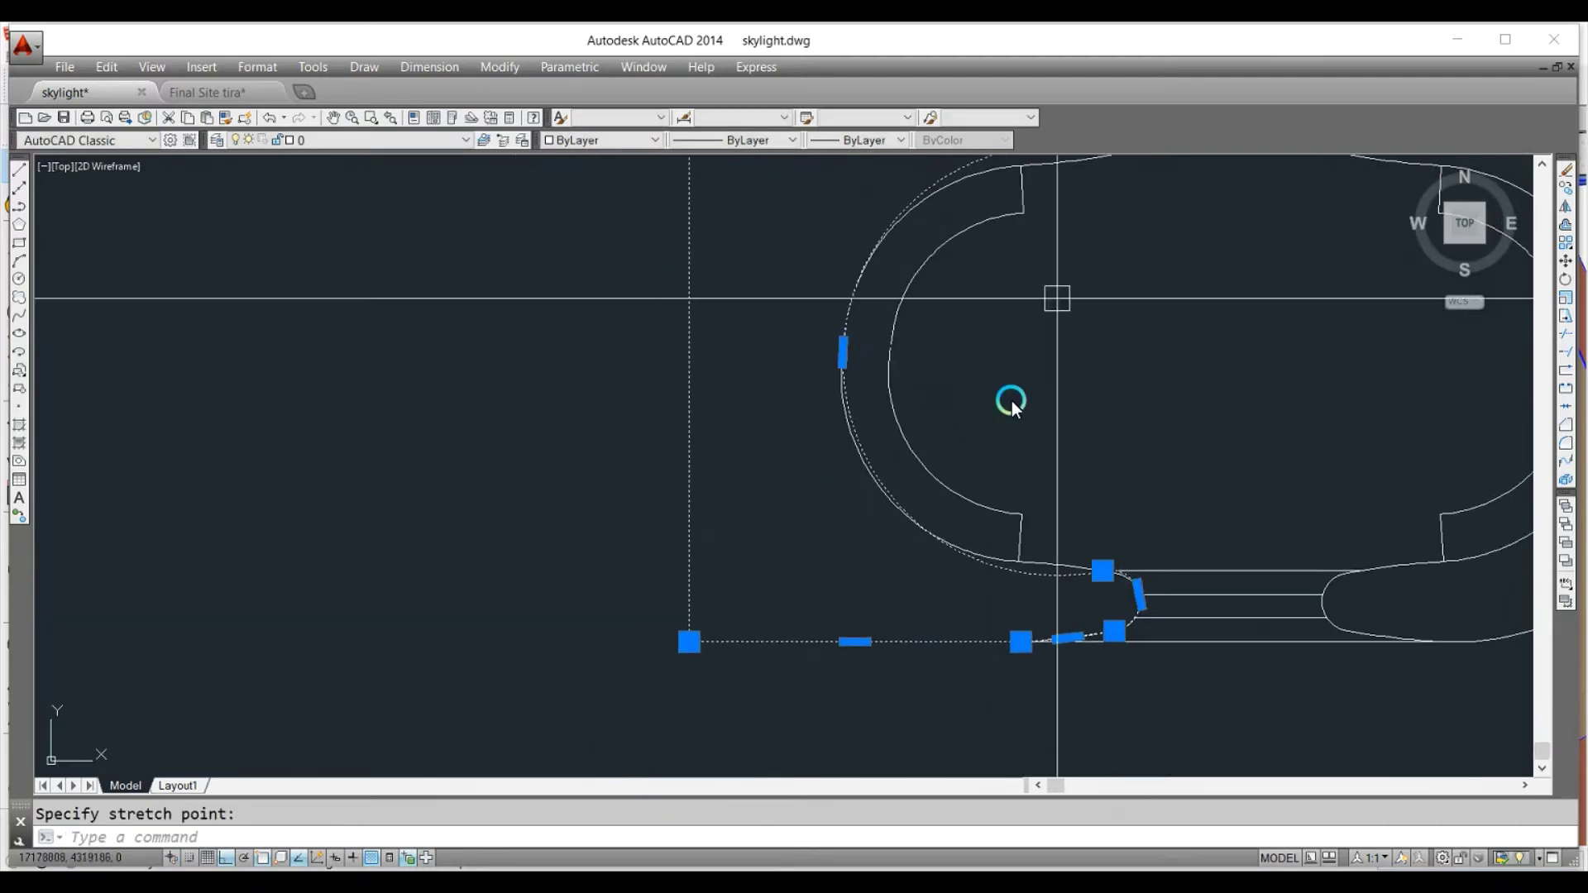
left_click(847, 347)
key("ctrl")
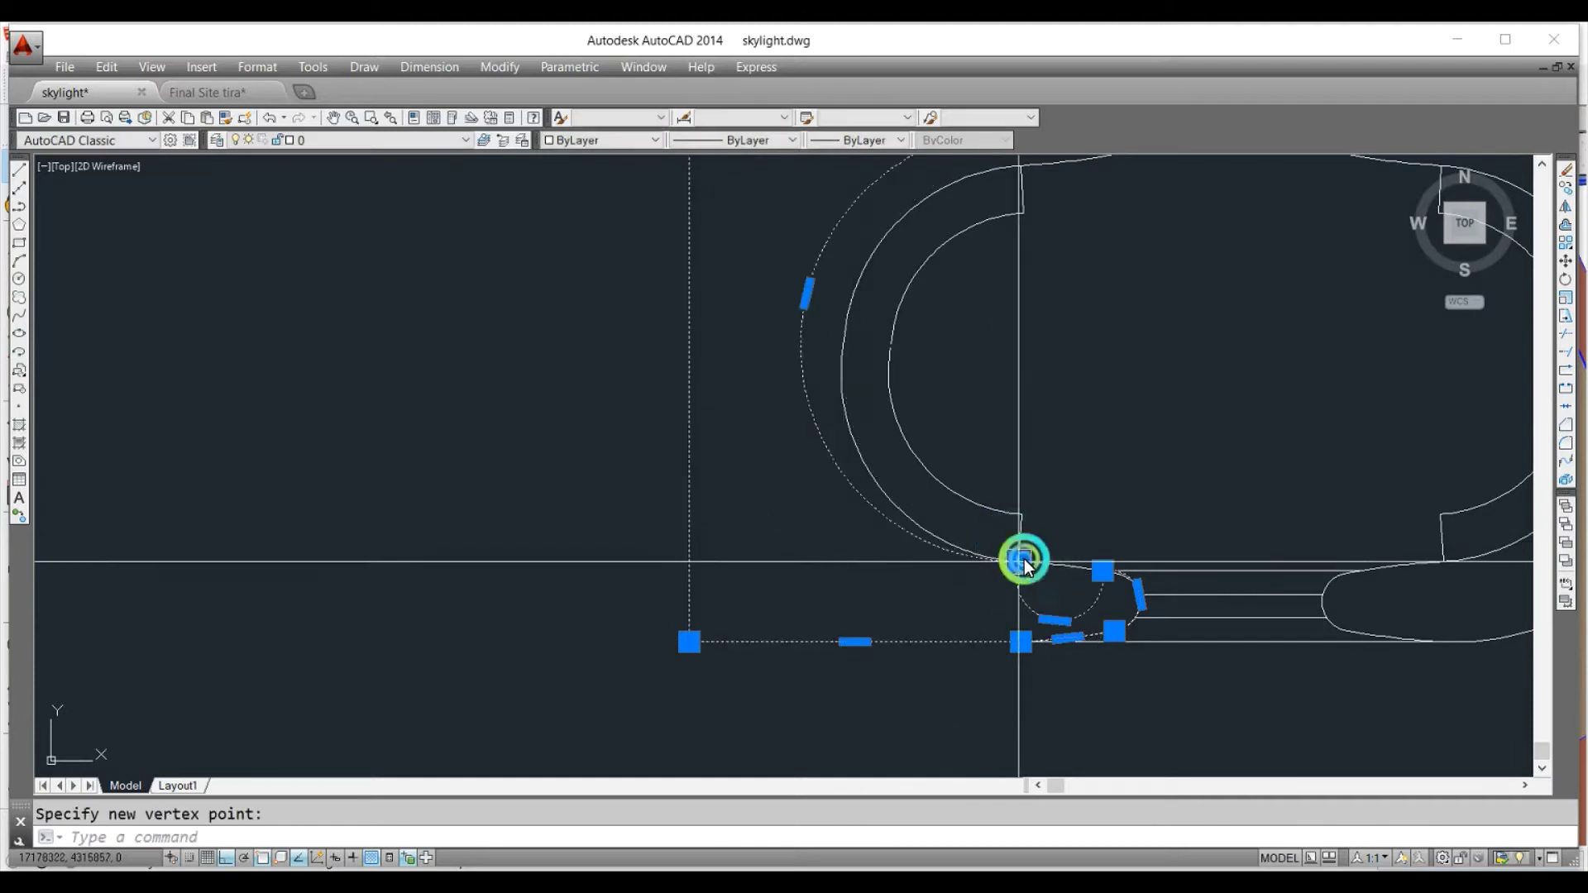
scroll(1060, 641, "up", 4)
left_click(1035, 585)
left_click(1040, 588)
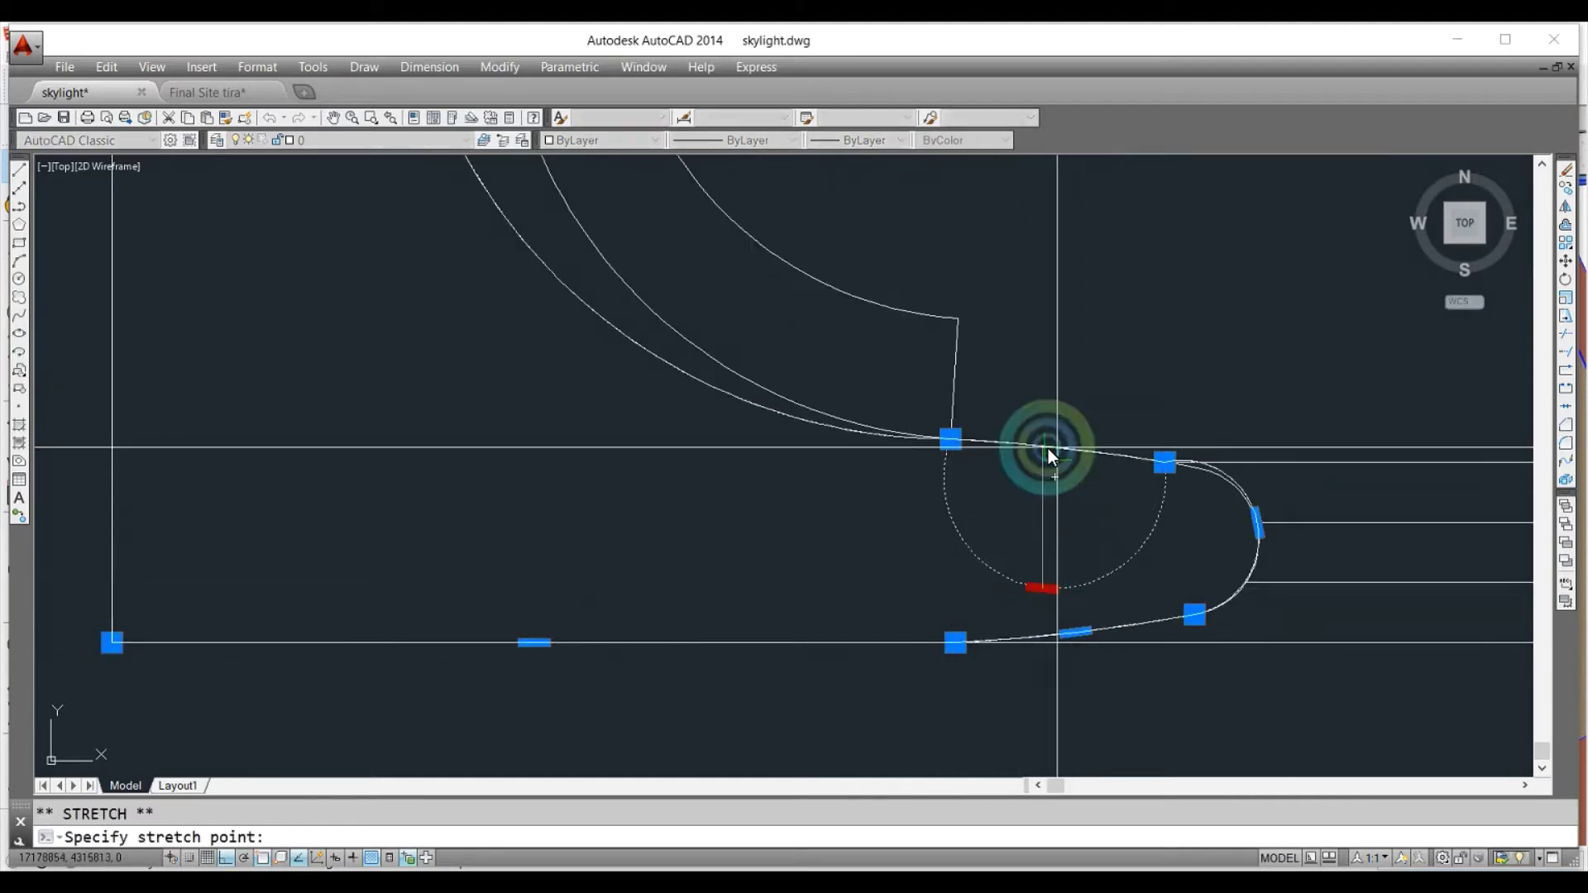
scroll(893, 419, "up", 3)
scroll(858, 433, "up", 2)
scroll(790, 490, "up", 2)
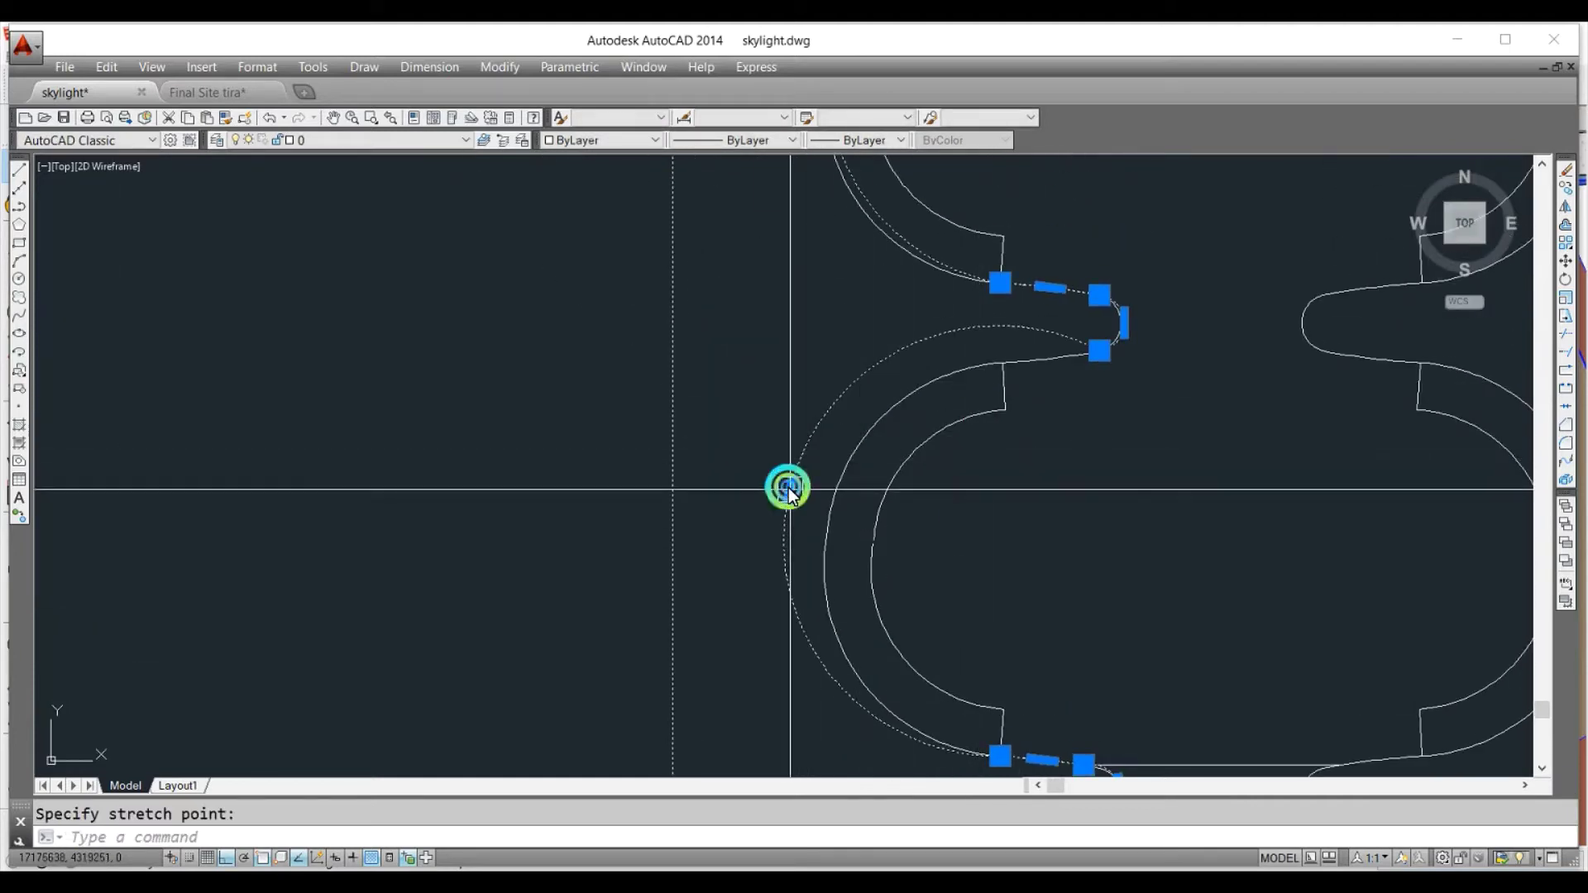
key("ctrl")
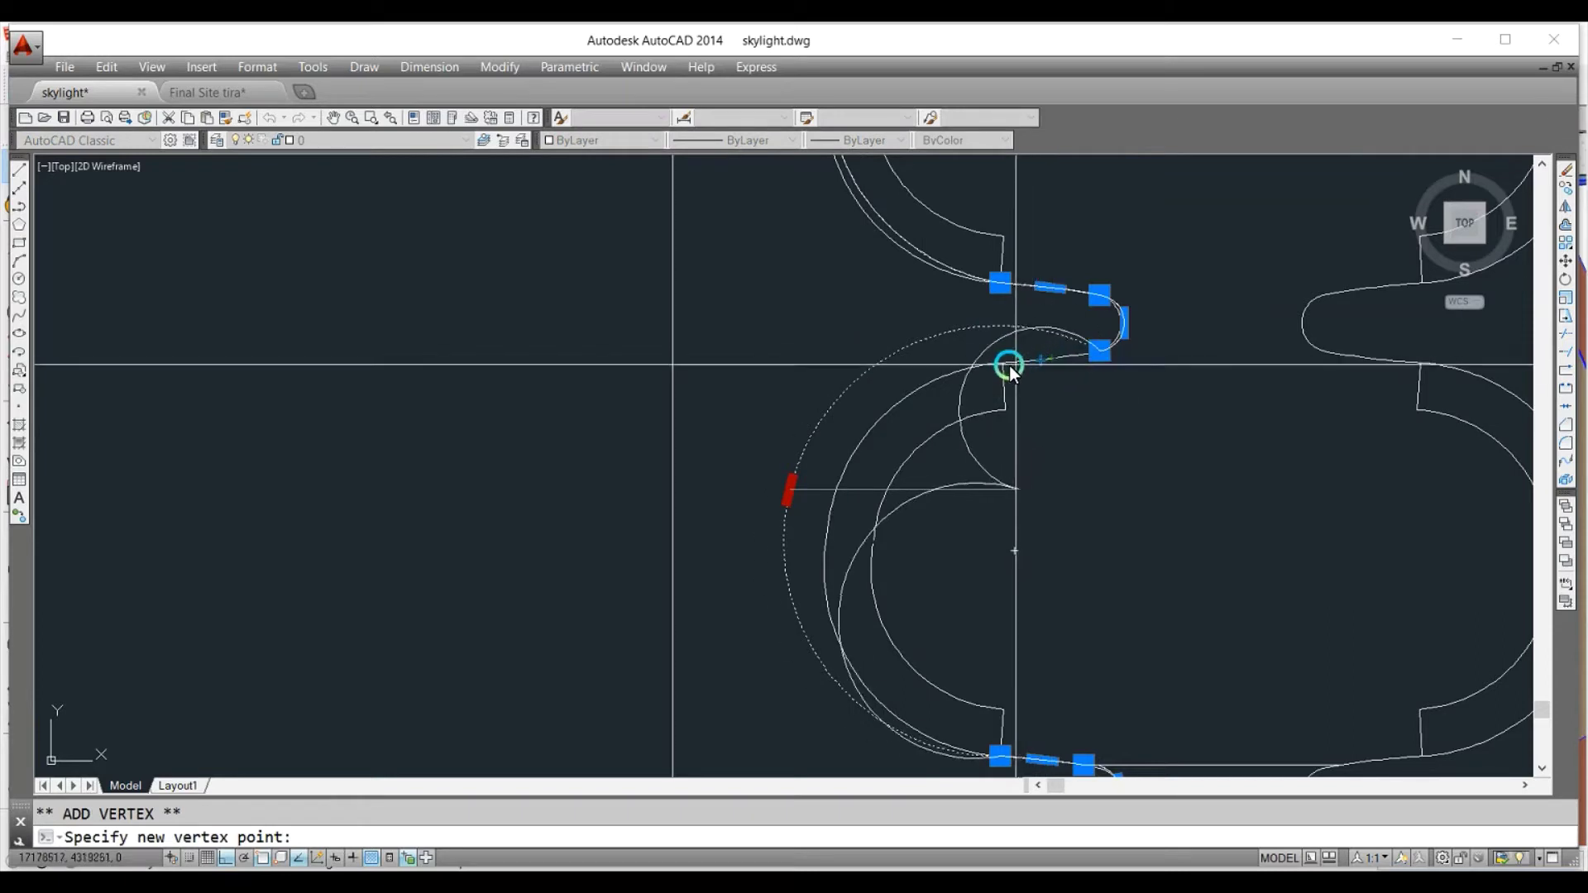
left_click(1007, 366)
Fit the left arc and top lobe arc to the reference curves, adding a vertex at the upper tip.
left_click(749, 559)
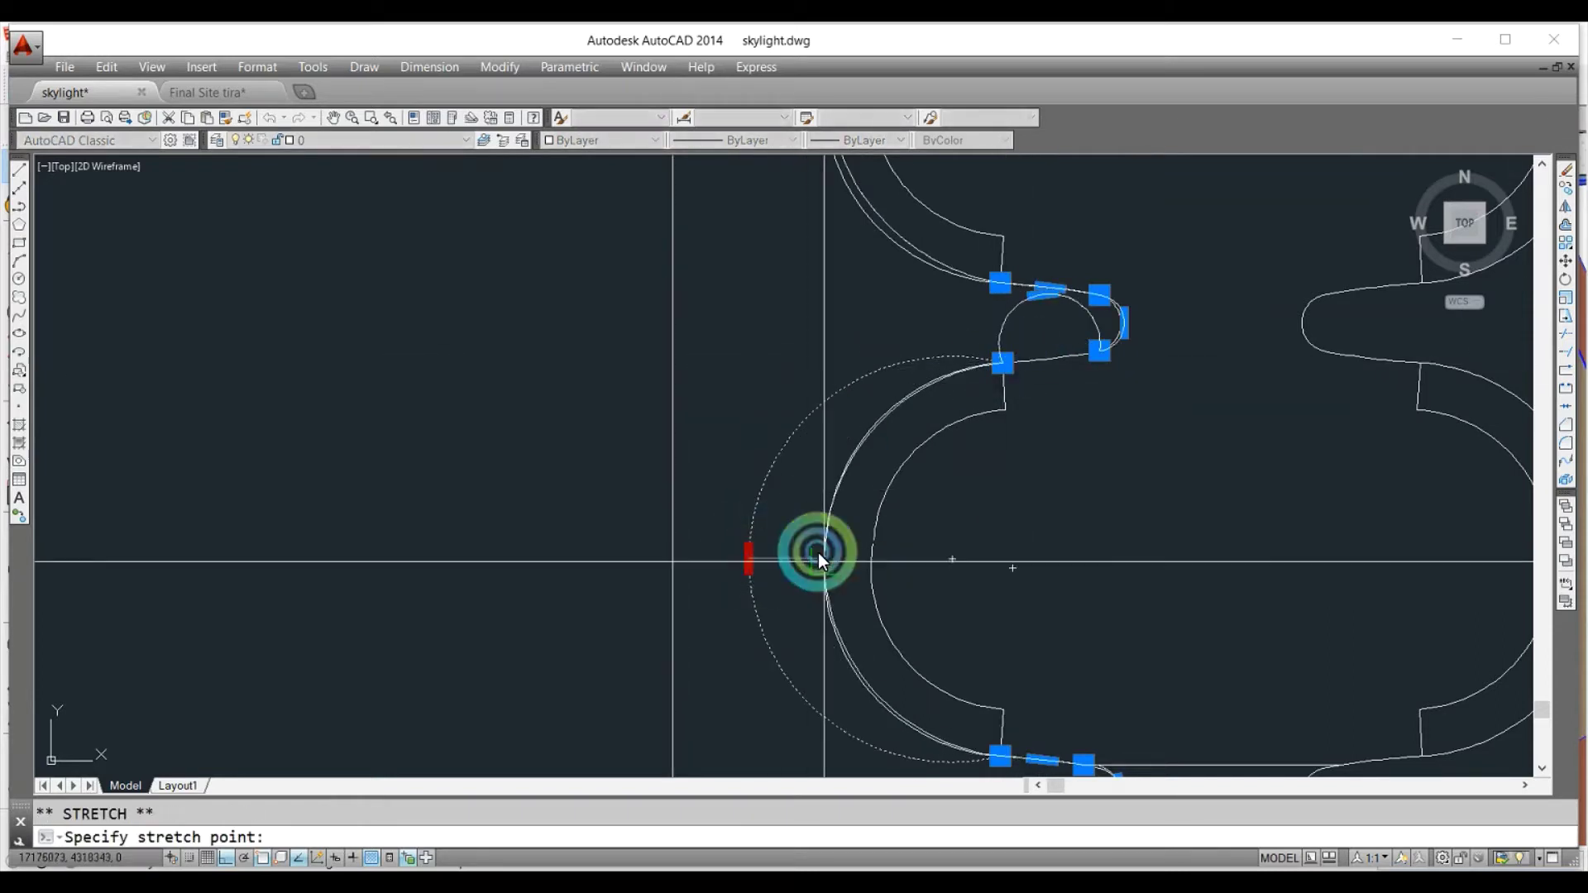
left_click(821, 558)
scroll(1039, 319, "up", 2)
left_click(1074, 231)
left_click(1082, 411)
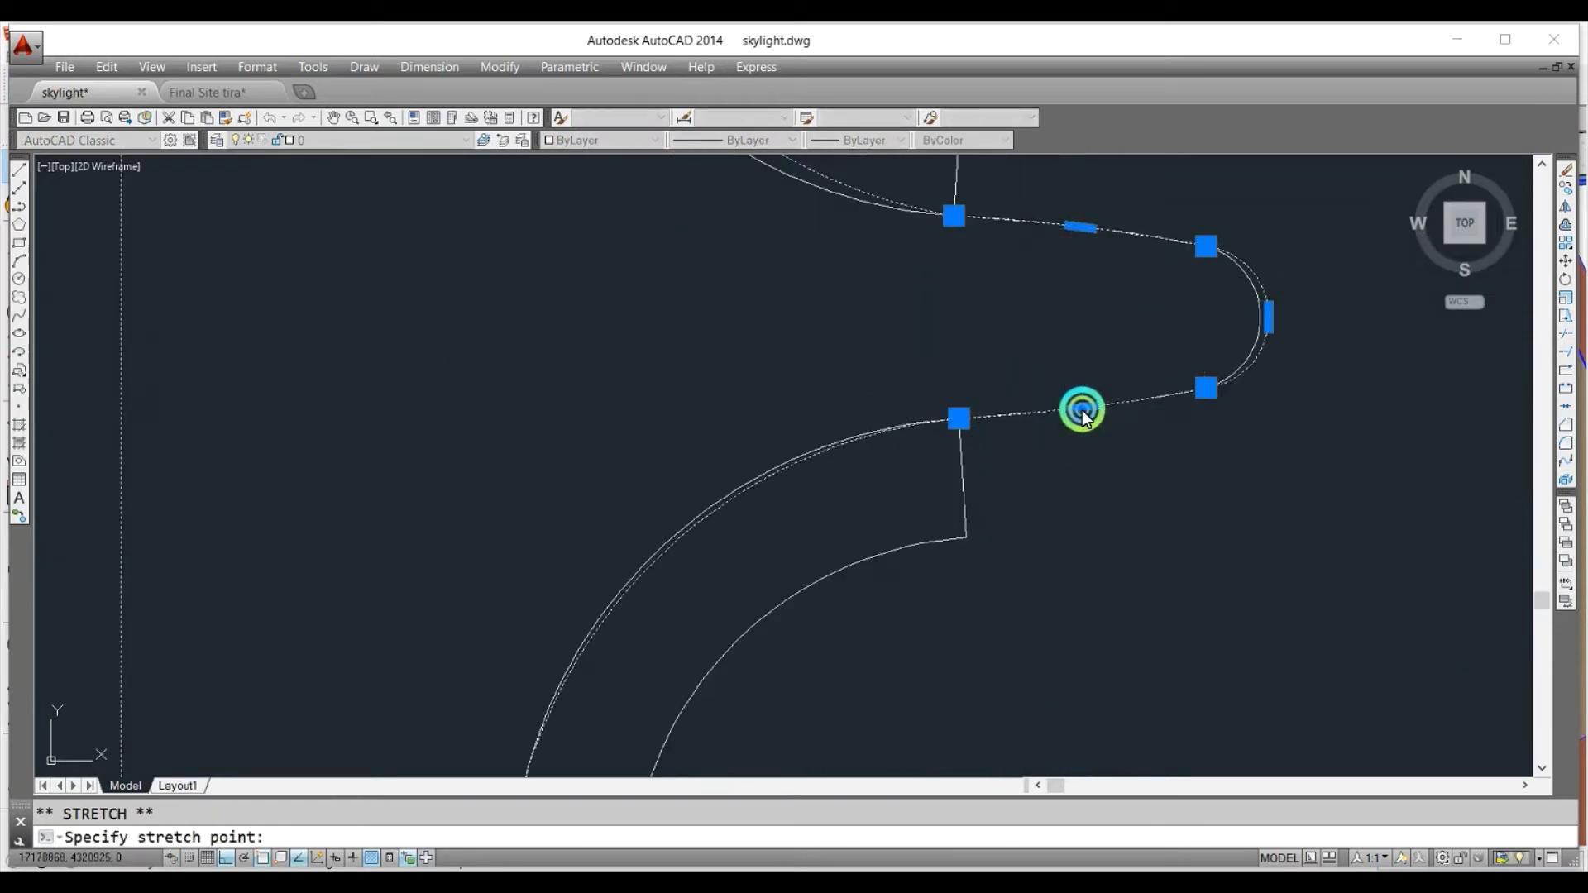
middle_click_drag(1082, 411, 1095, 566)
scroll(1074, 603, "down", 3)
left_click(843, 424)
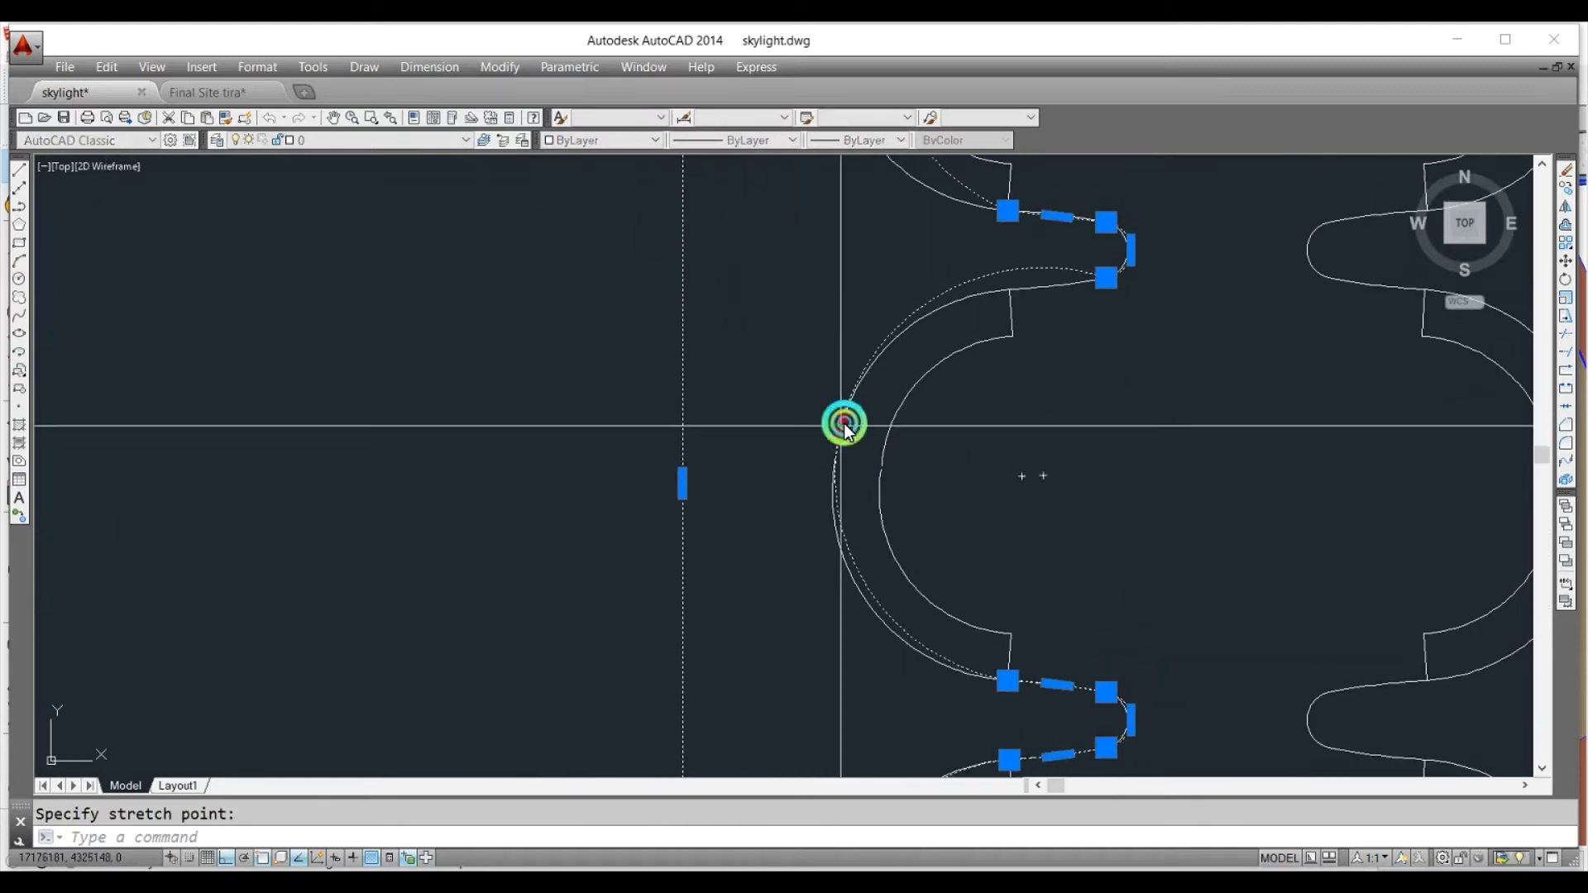
left_click(922, 479)
Stretch the large arc's midpoint and the lower lobe arcs to match the reference curves.
left_click(1017, 284)
left_click(833, 484)
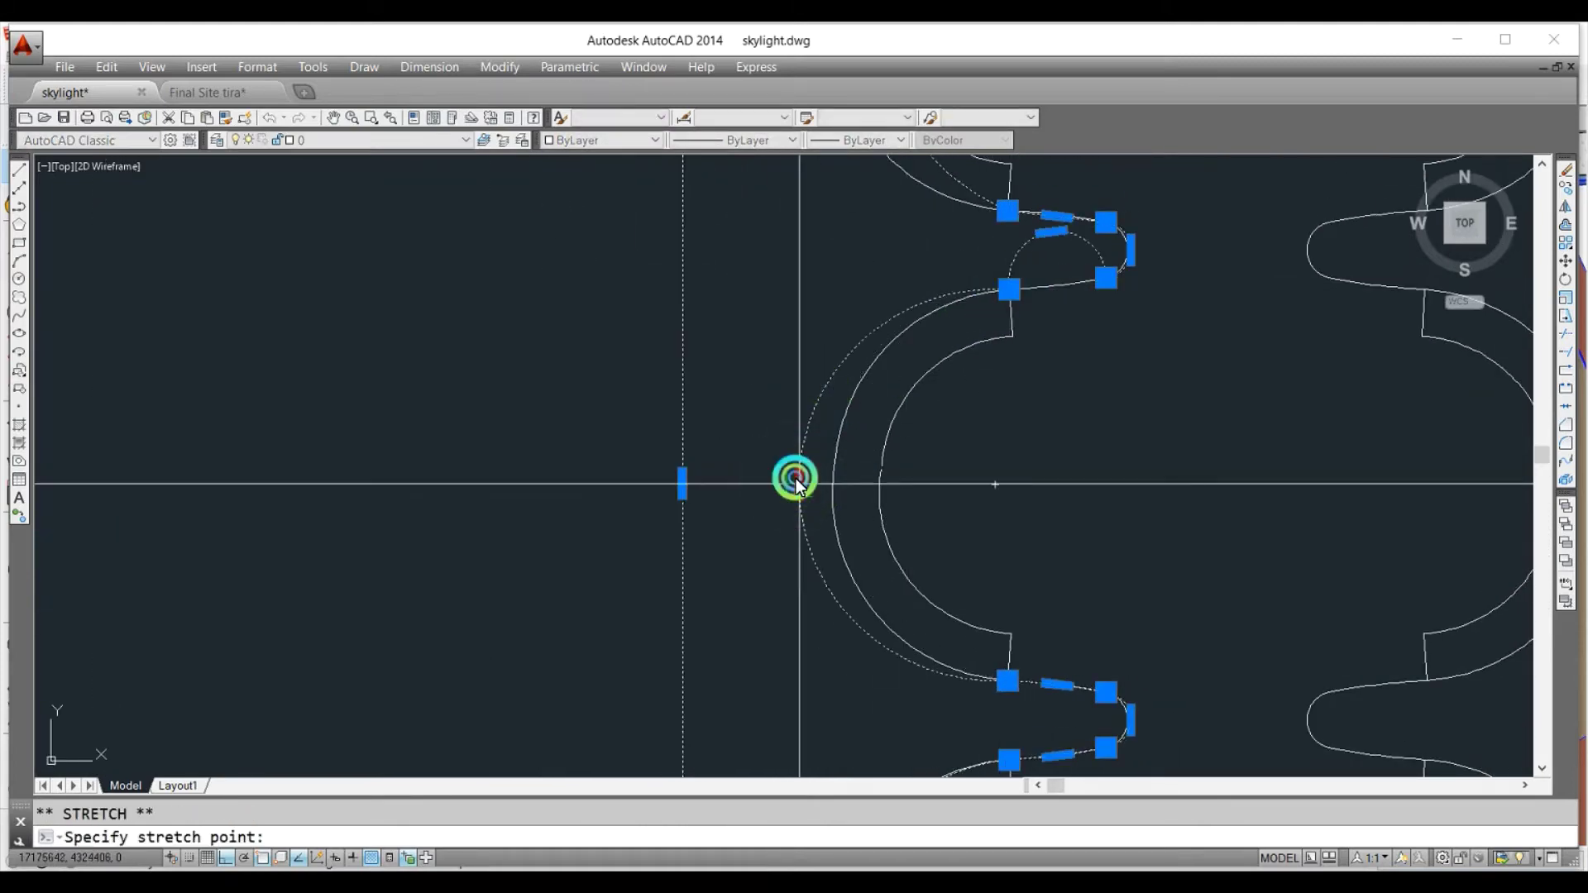
scroll(928, 496, "up", 2)
scroll(965, 408, "up", 2)
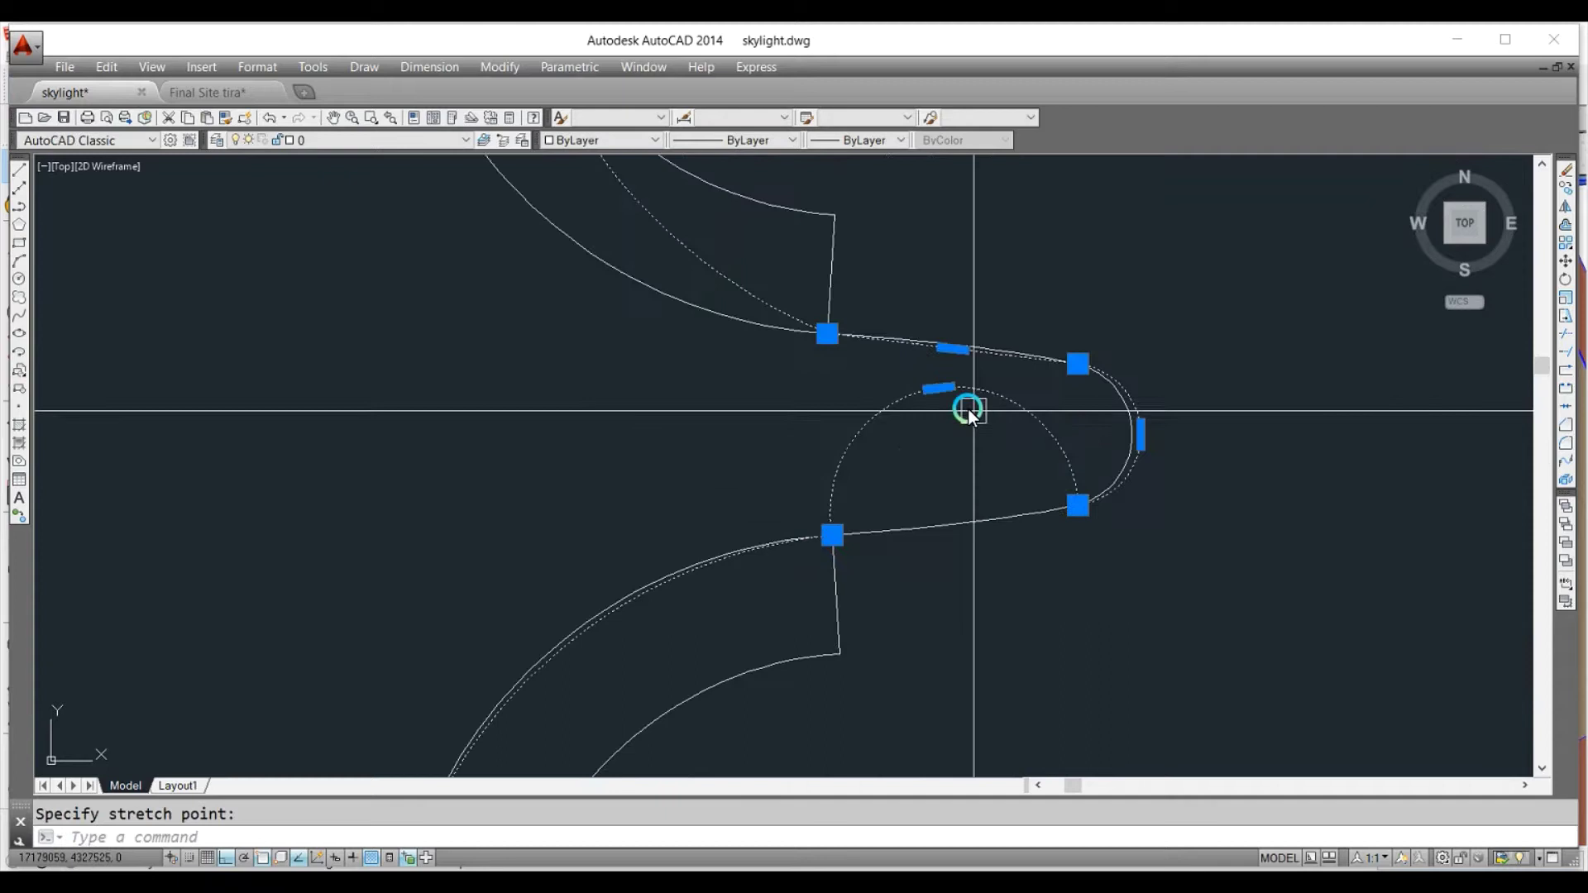
left_click(956, 534)
scroll(1018, 599, "down", 2)
middle_click_drag(1018, 599, 988, 717)
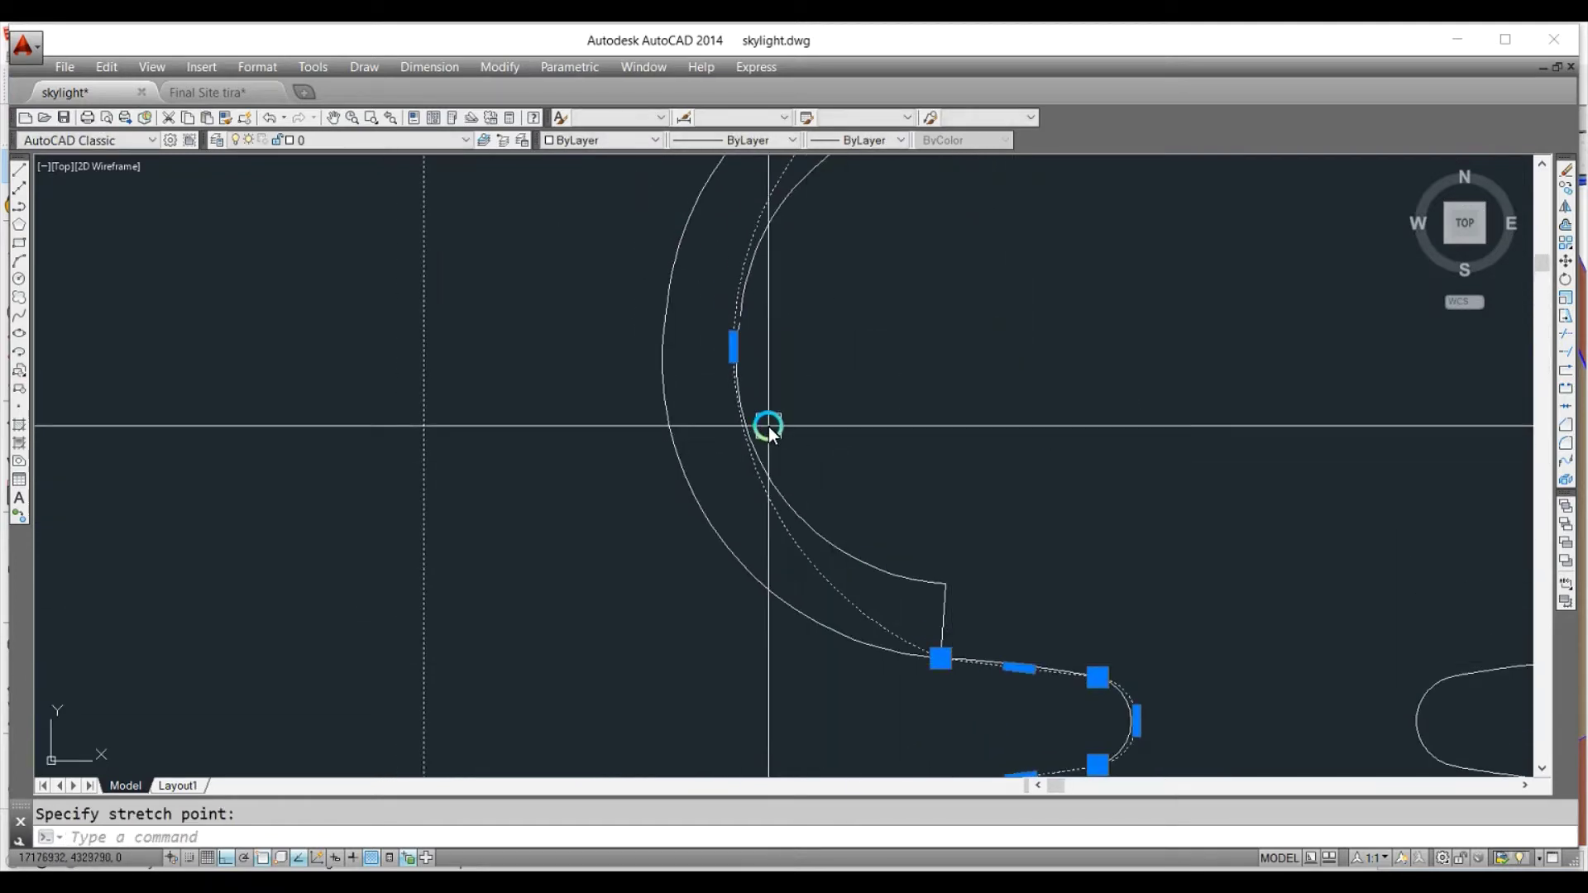
scroll(767, 427, "down", 2)
left_click(772, 417)
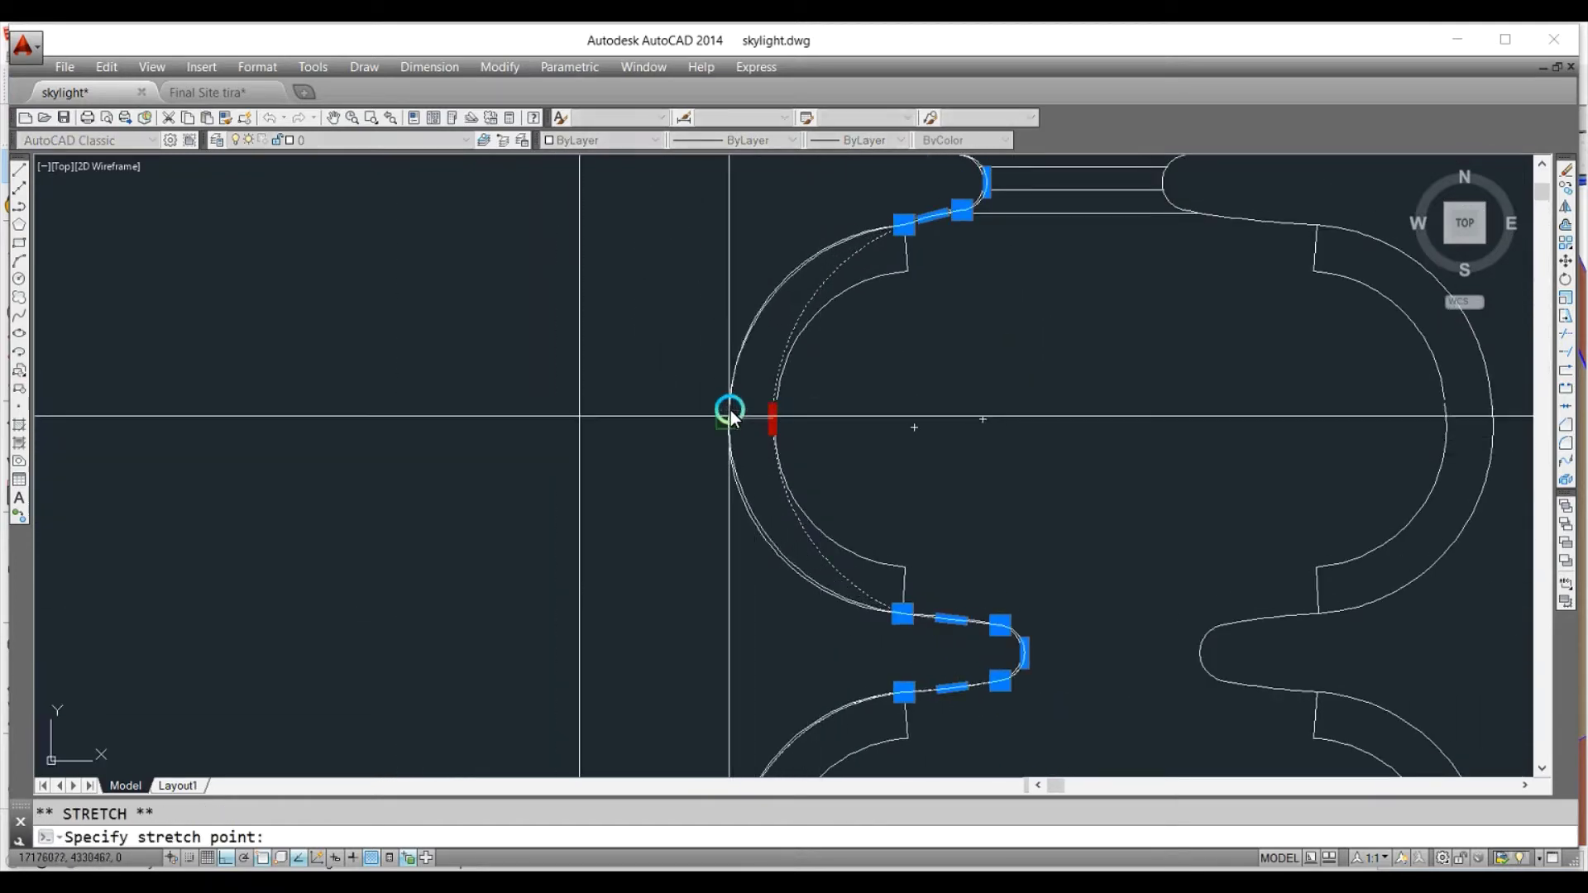
scroll(862, 314, "up", 4)
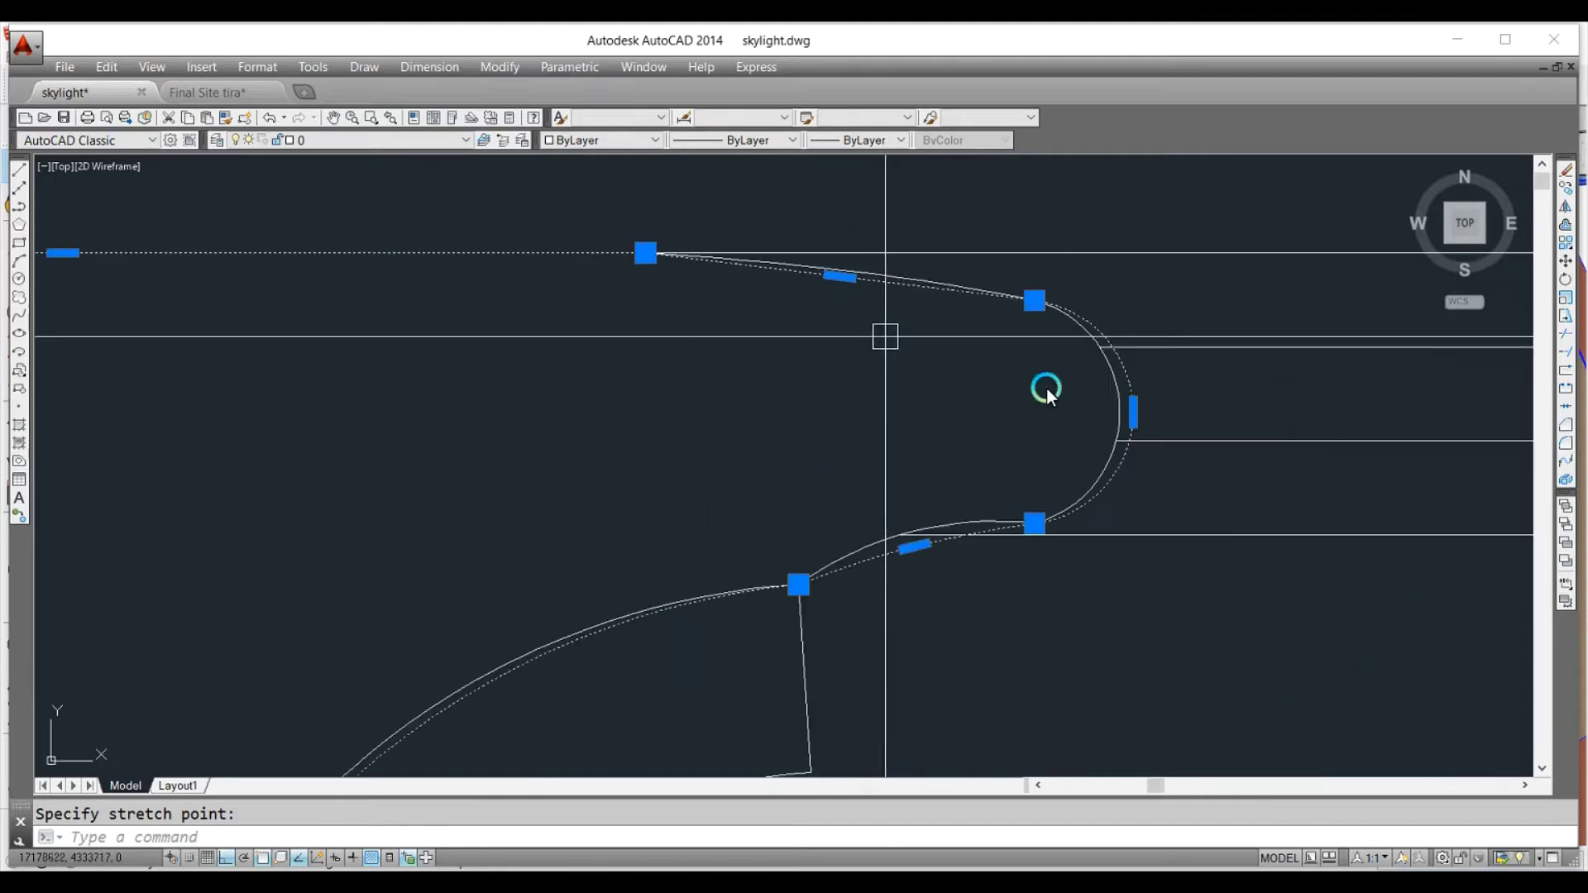
left_click(1133, 405)
left_click(1117, 411)
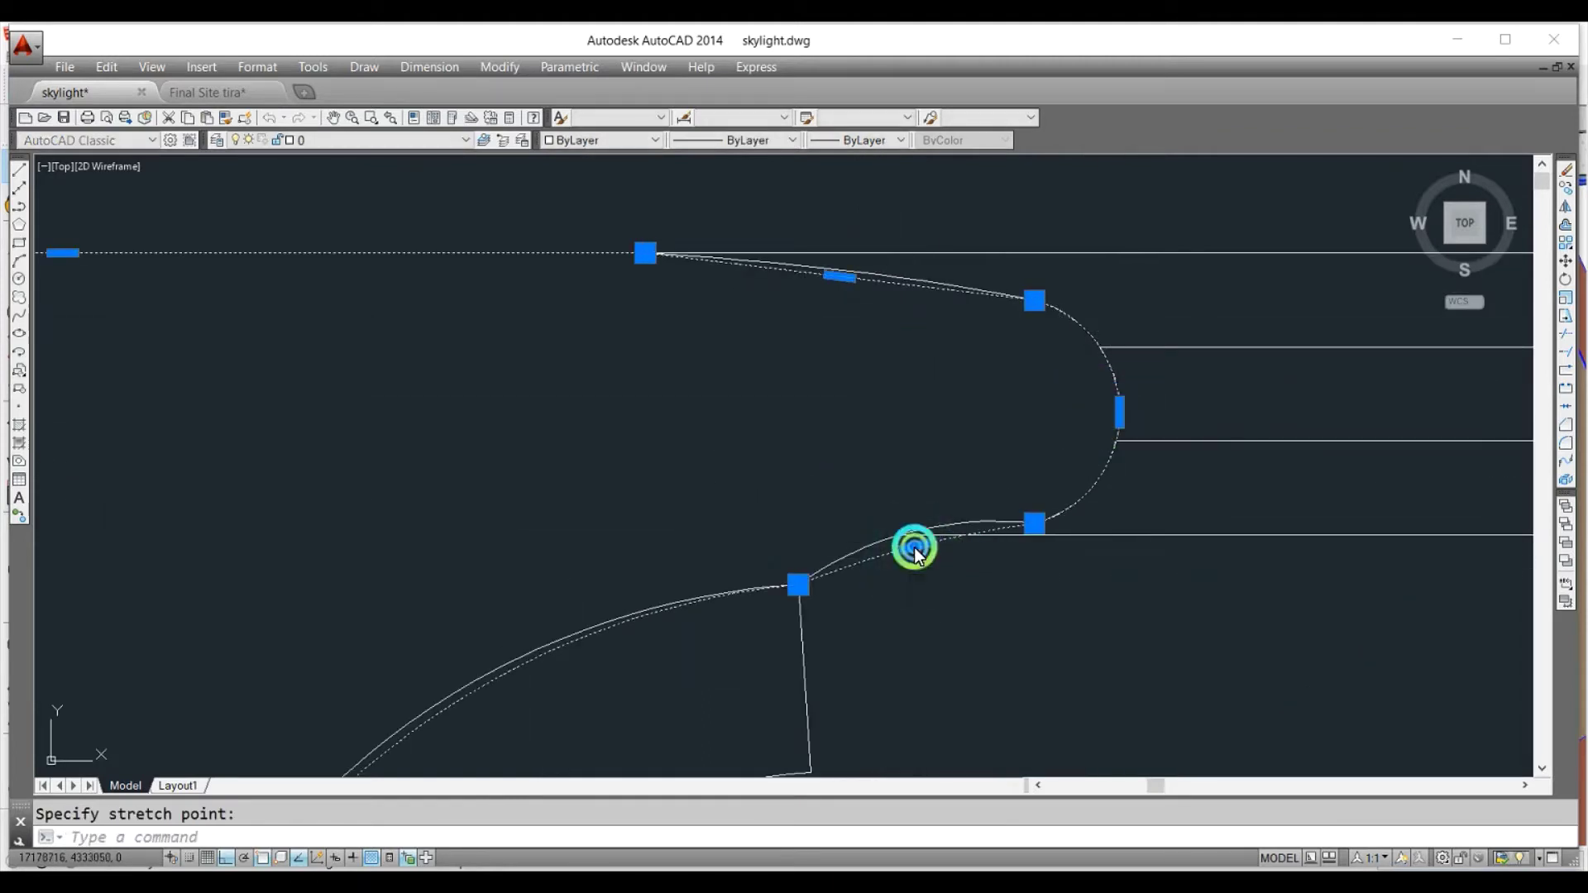
left_click(898, 527)
Add a vertex on the upper arc from its midpoint grip.
left_click(840, 278)
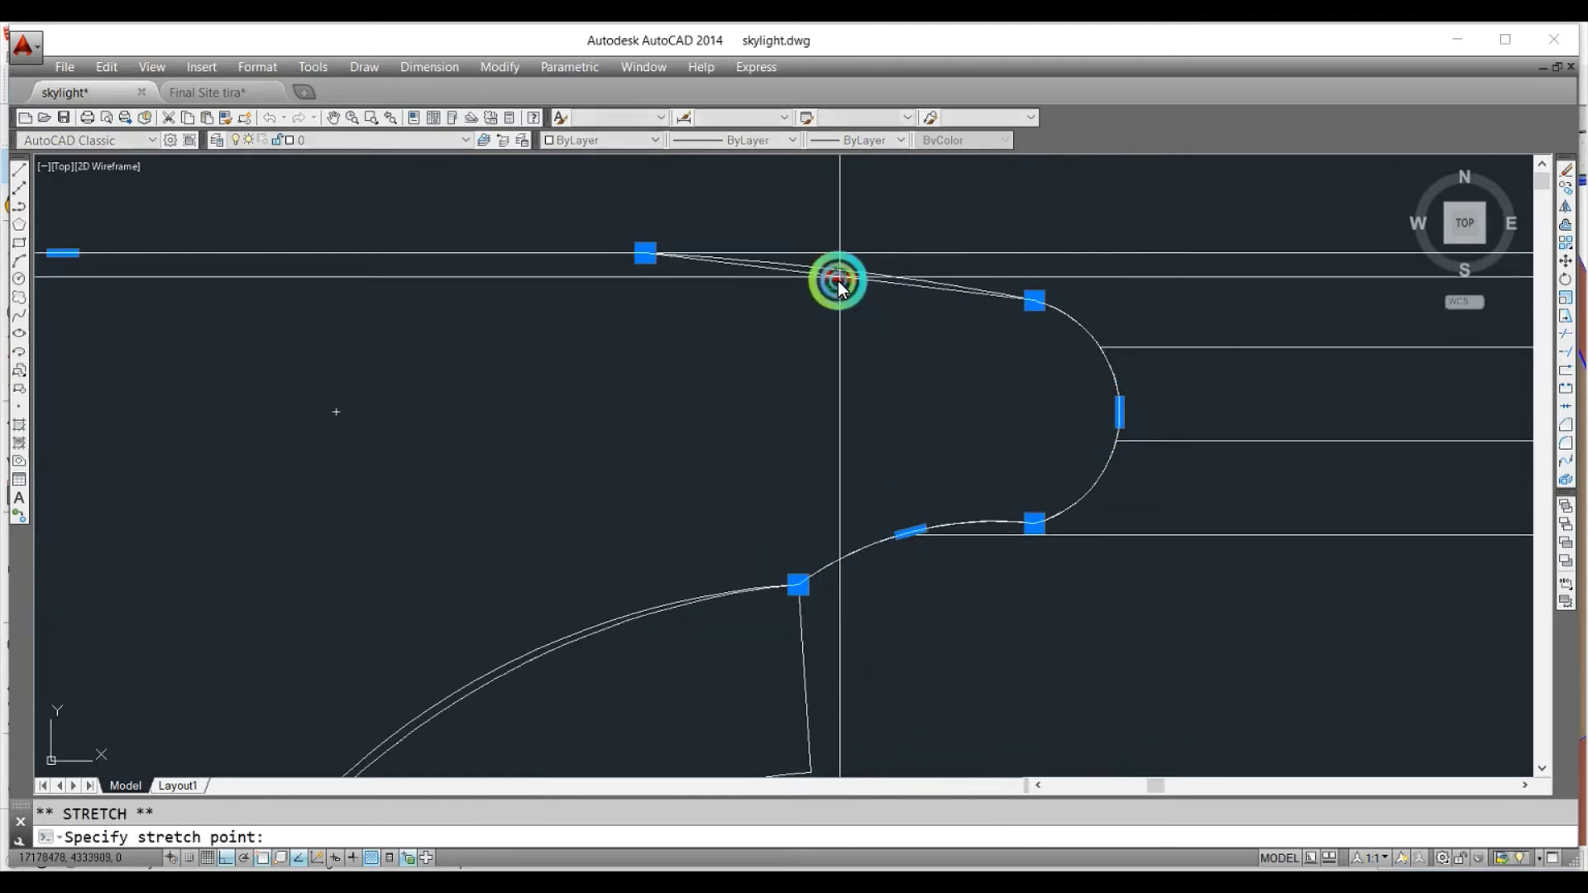
scroll(839, 282, "up", 4)
key("ctrl")
left_click(846, 252)
scroll(875, 453, "down", 6)
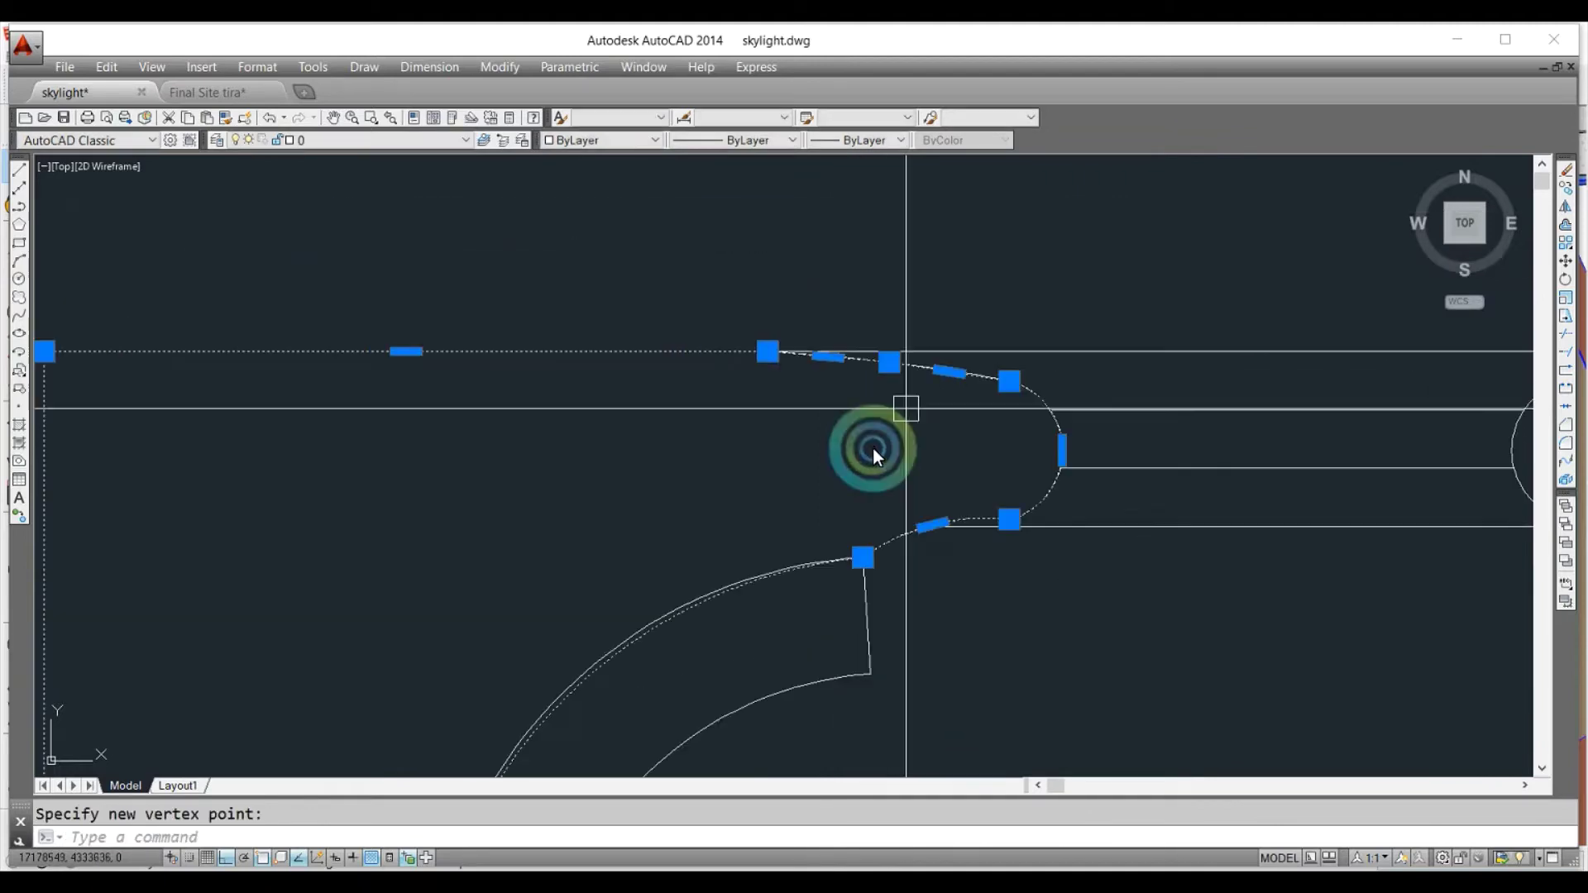
scroll(872, 447, "down", 3)
scroll(738, 409, "down", 2)
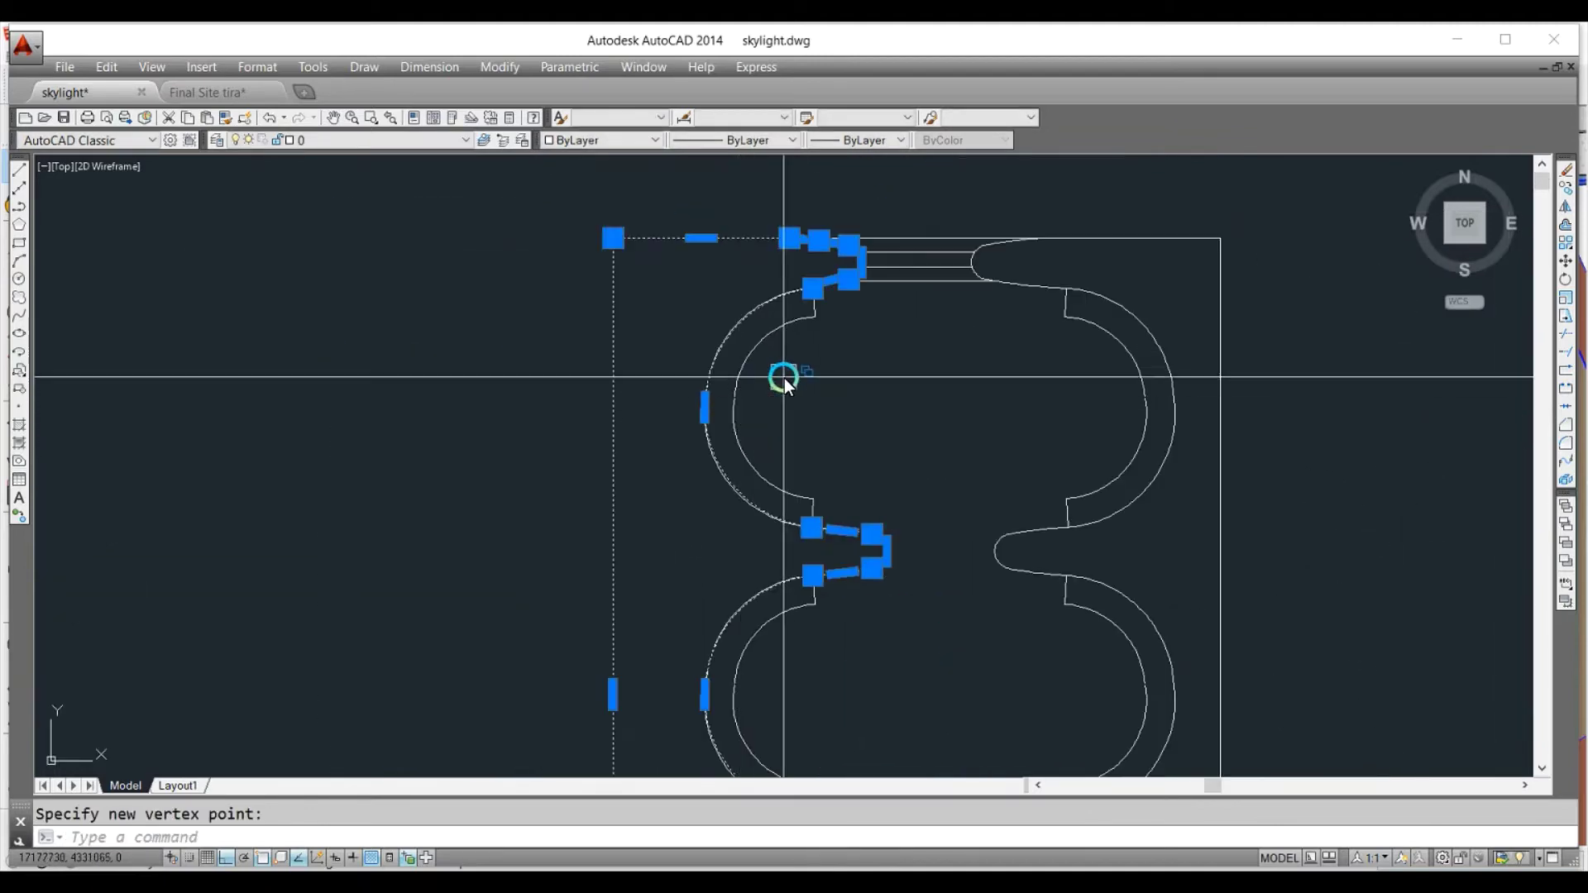
Exit grip editing, then start and cancel a copy of the outline.
key("Escape")
type("co")
key("Return")
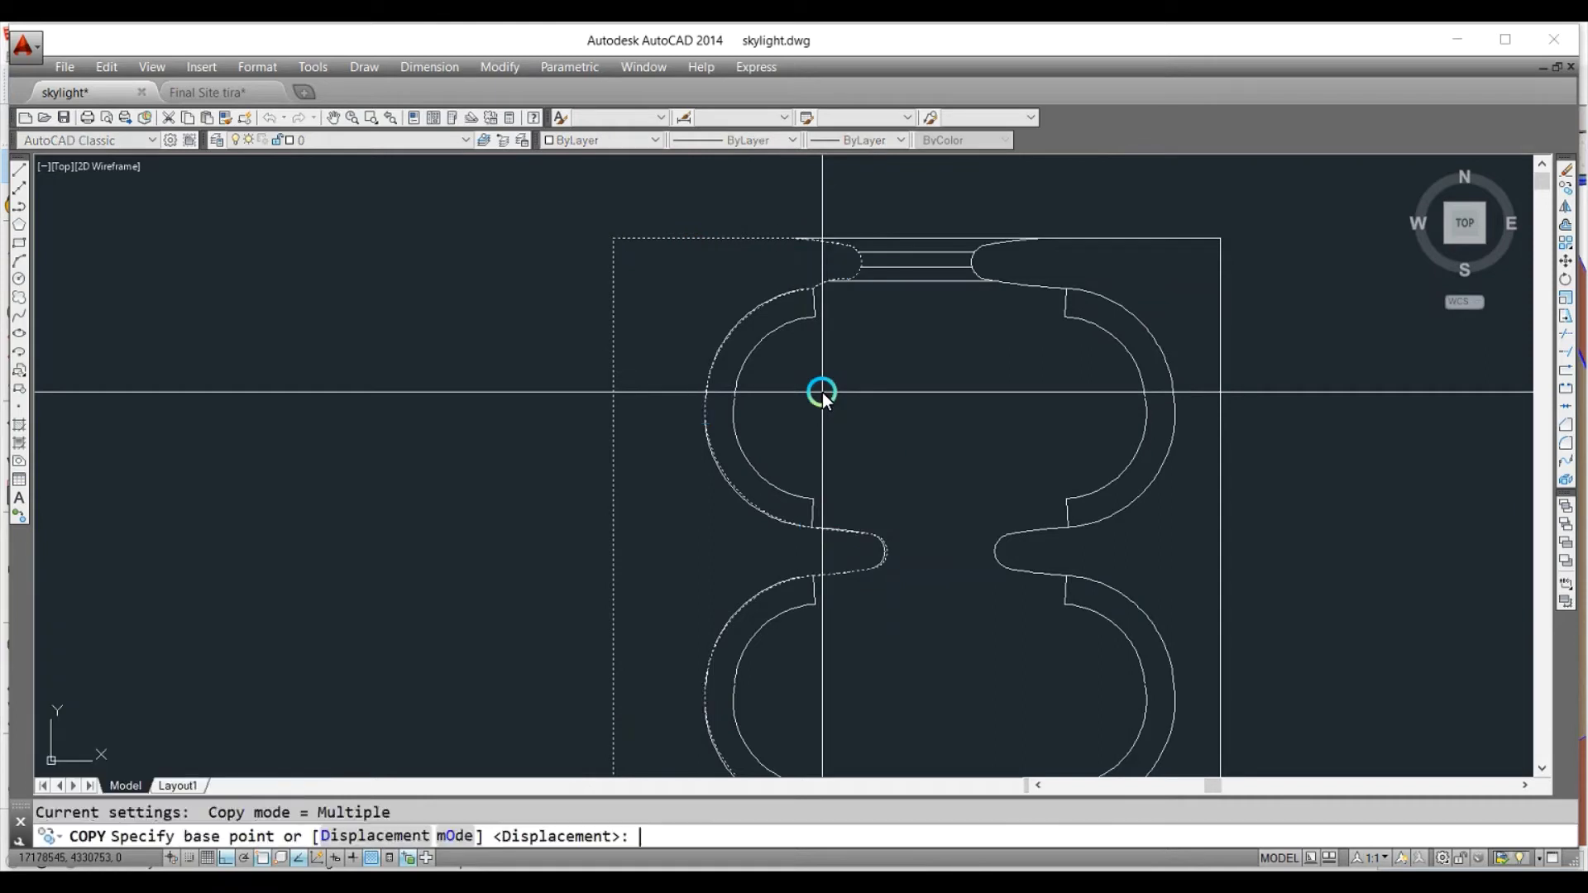
left_click(823, 392)
scroll(1029, 394, "down", 2)
key("Escape")
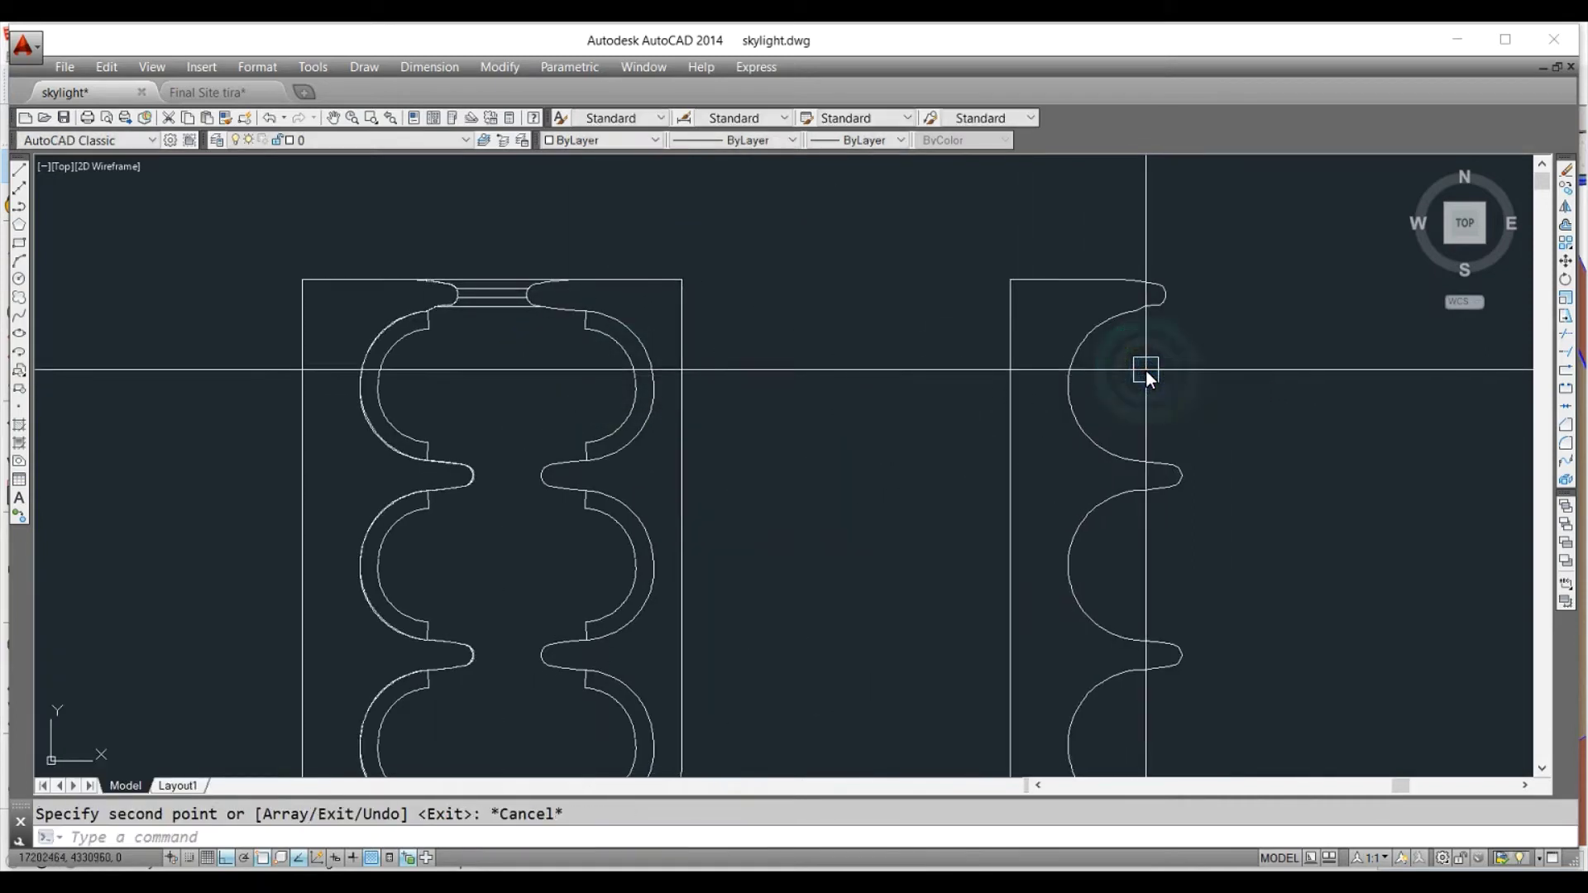
scroll(1004, 467, "down", 2)
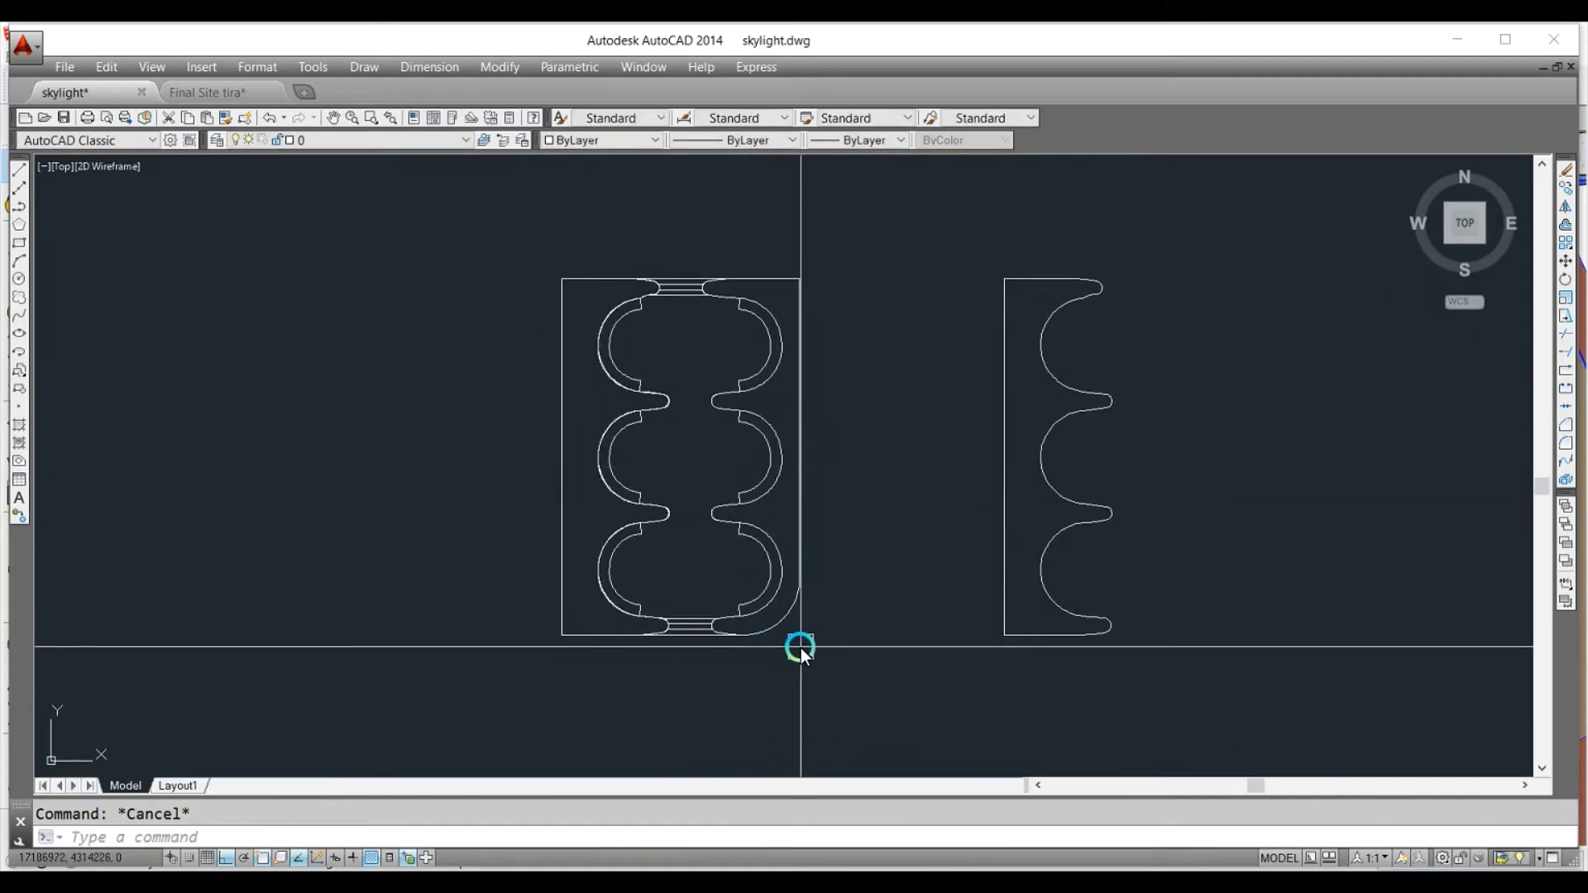
scroll(576, 642, "up", 2)
Mirror the half-outline about the midpoint between the two top corners, keeping the original.
left_click(576, 642)
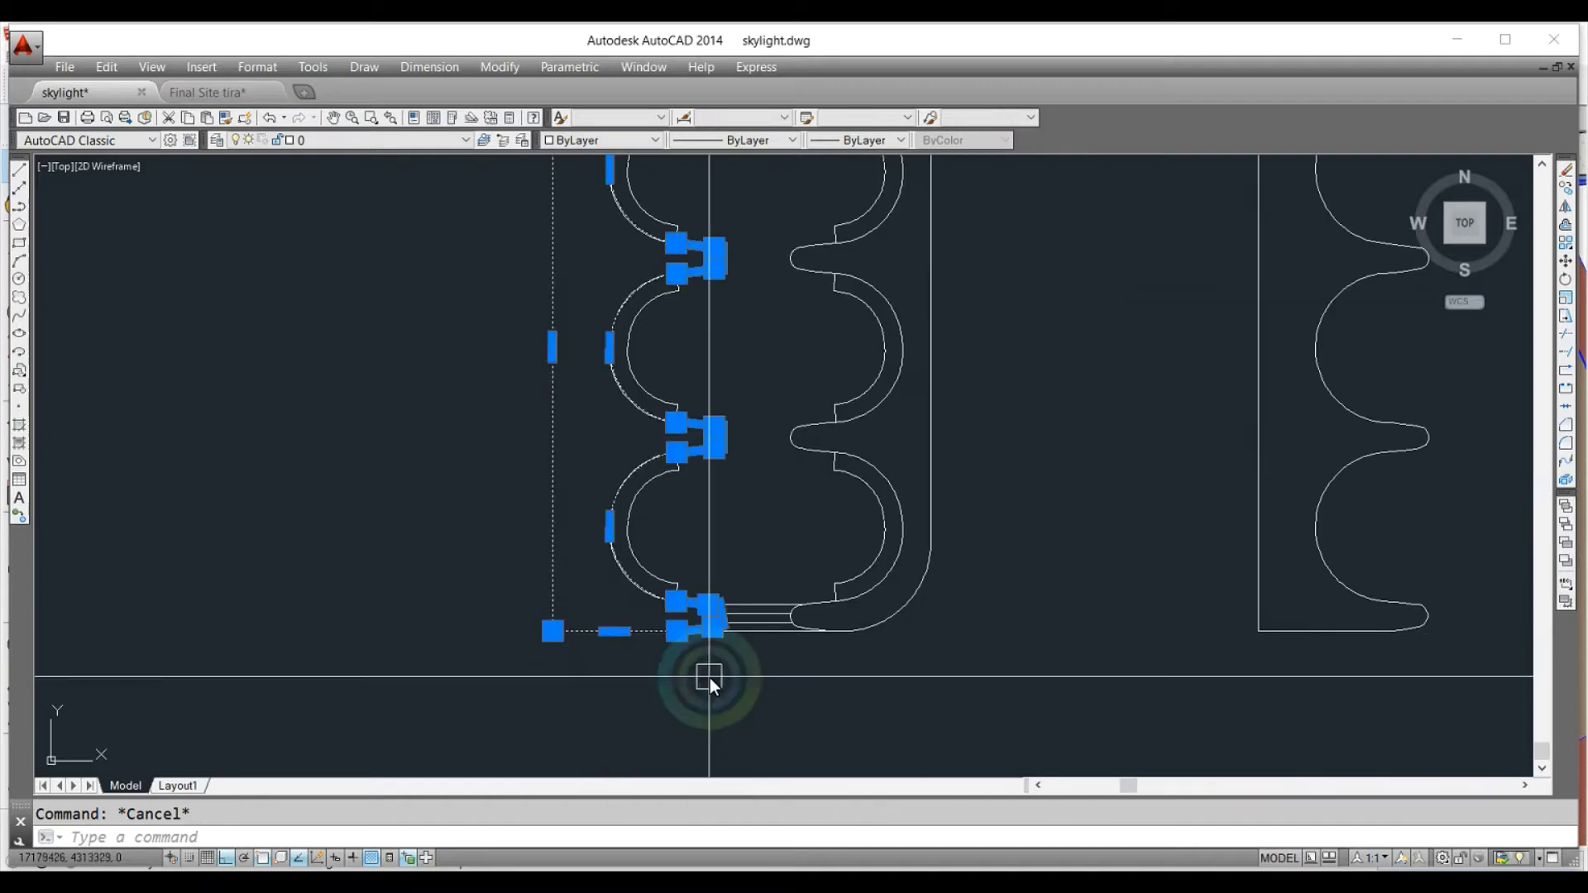
type("mi")
key("Return")
right_click(748, 438, "shift")
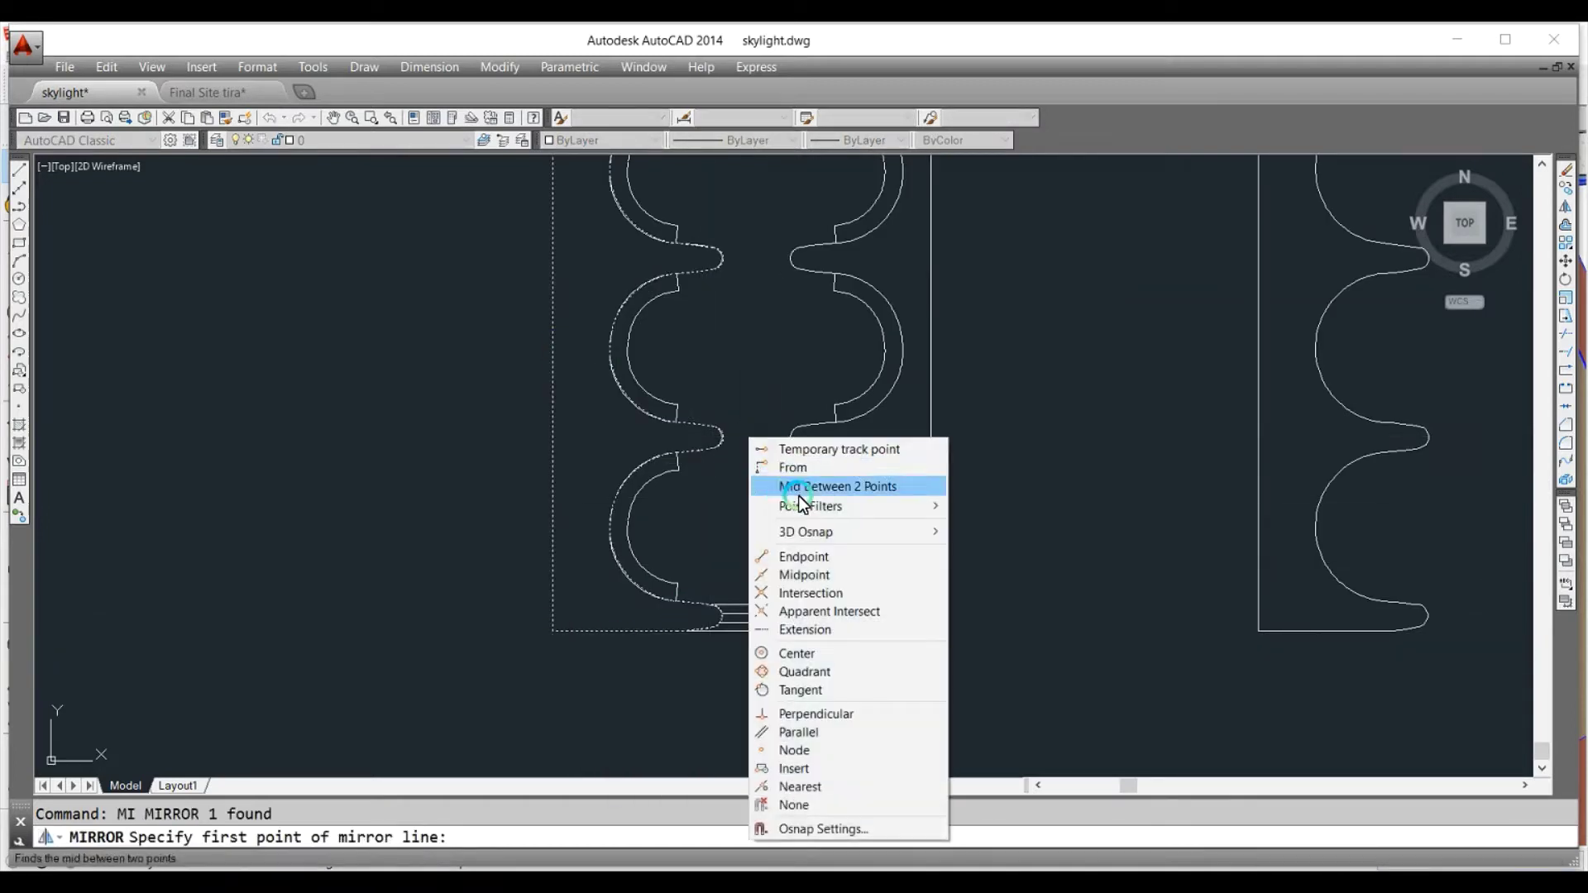
left_click(797, 494)
middle_click_drag(712, 344, 711, 484)
left_click(551, 266)
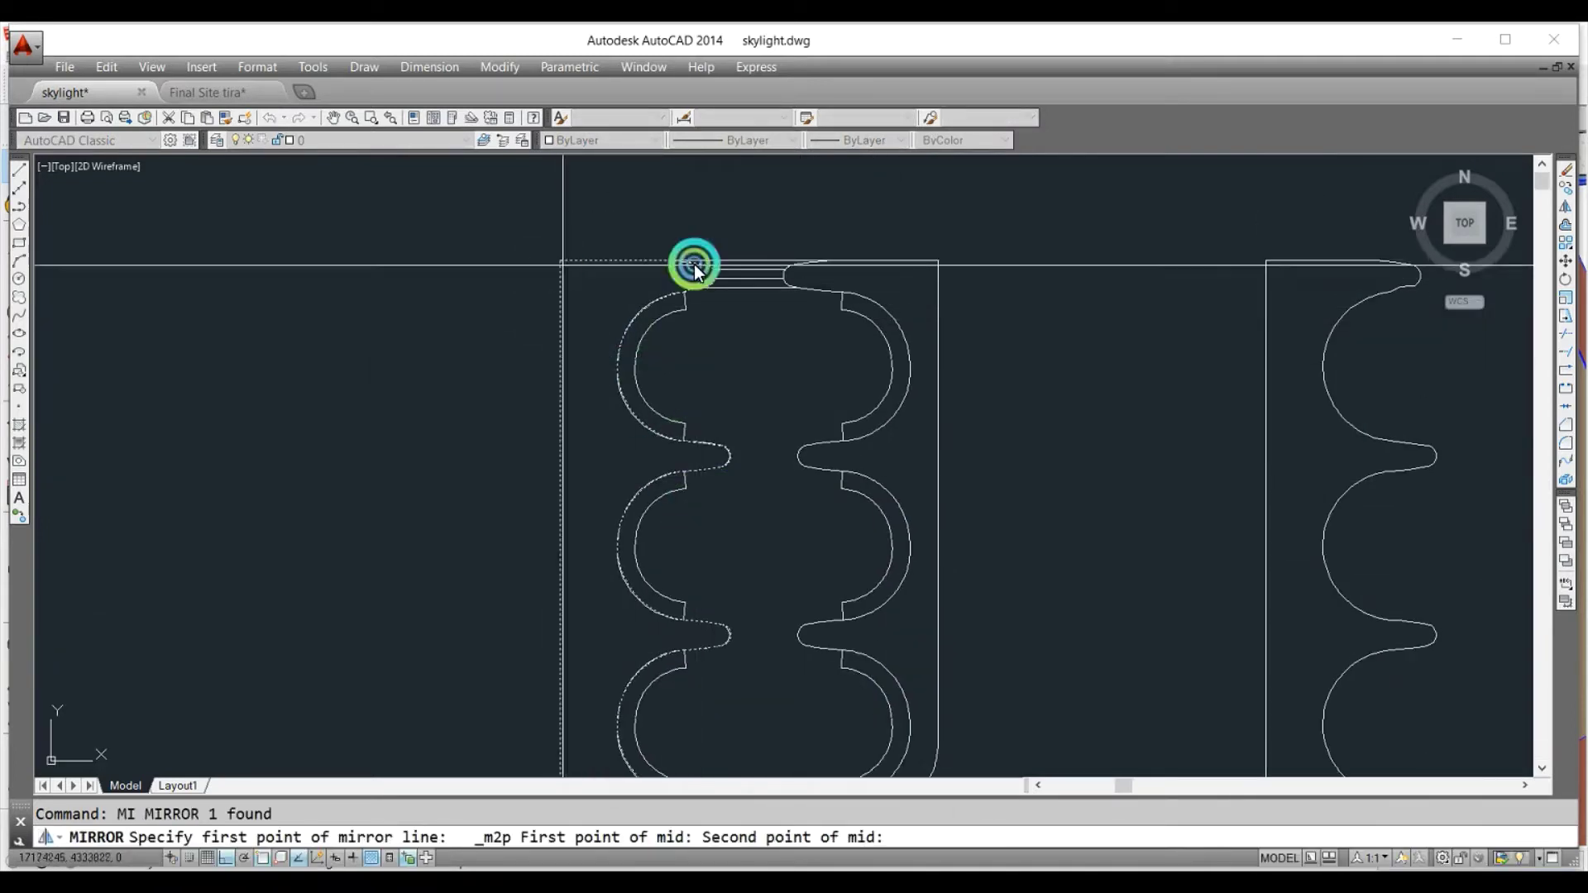
left_click(942, 266)
left_click(735, 178)
key("Return")
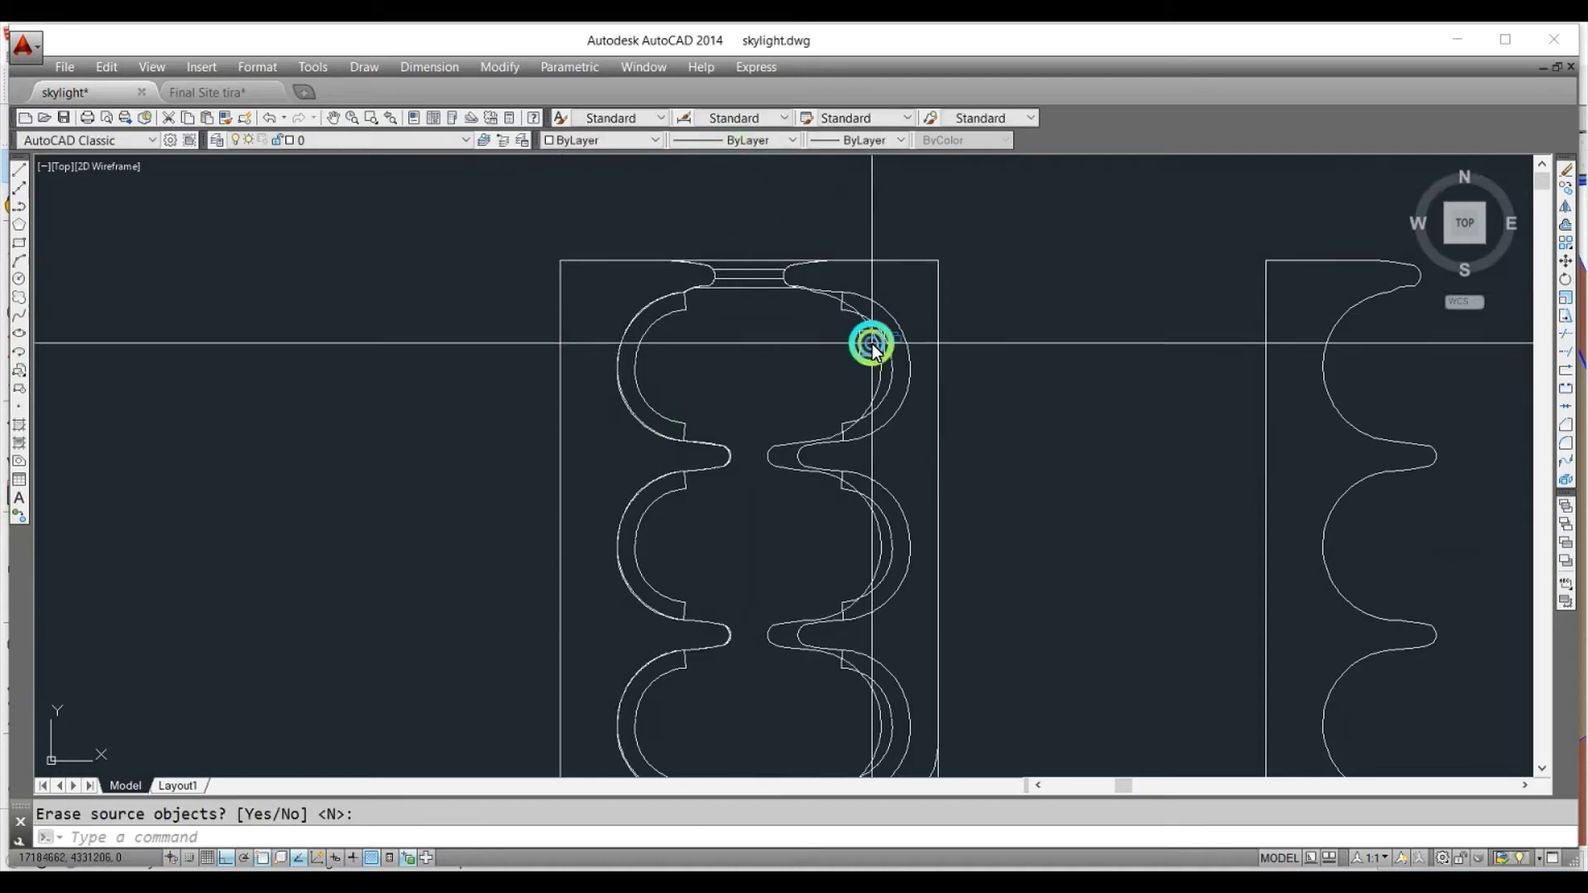
left_click(872, 344)
Cancel the arc-midpoint grip stretch, leaving the outline's curve unchanged.
scroll(775, 503, "up", 4)
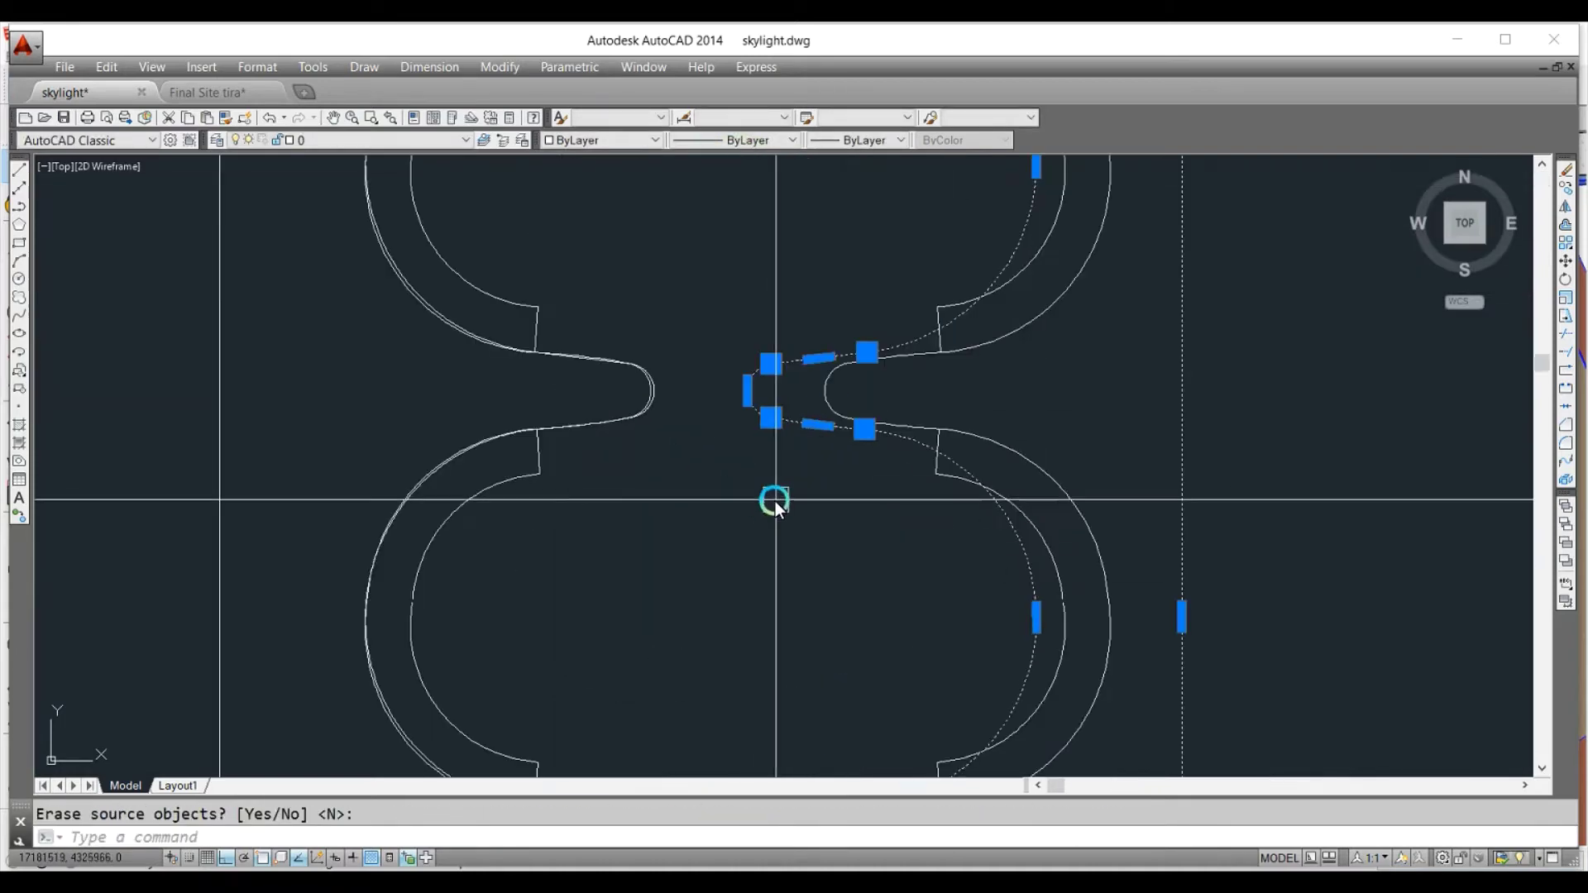
scroll(775, 502, "down", 2)
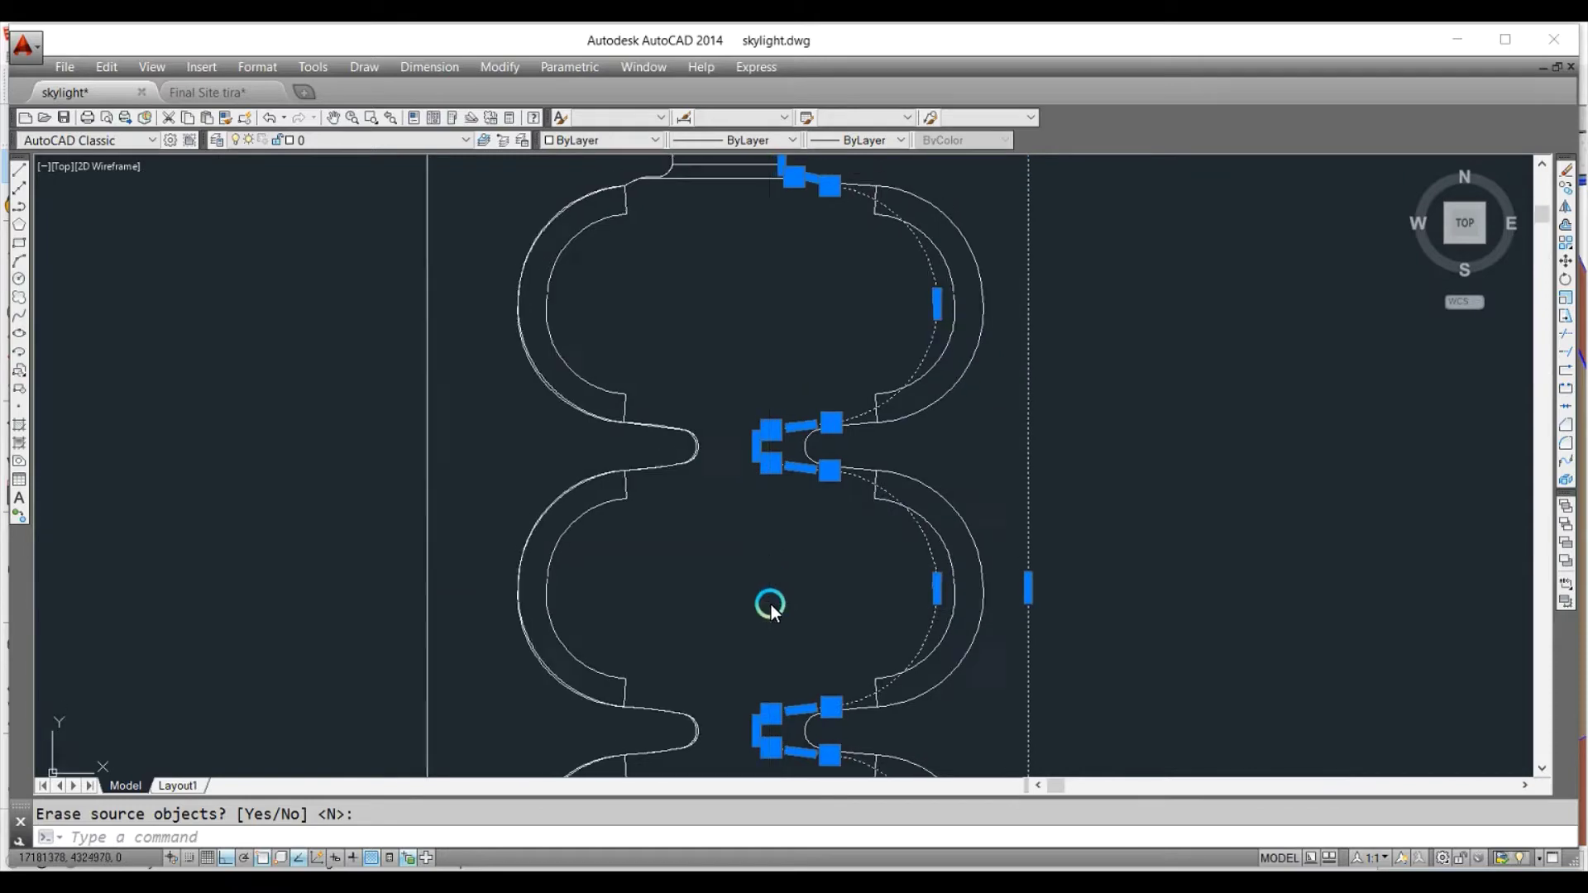
scroll(837, 265, "down", 1)
scroll(808, 486, "up", 3)
scroll(882, 513, "down", 1)
scroll(846, 382, "up", 1)
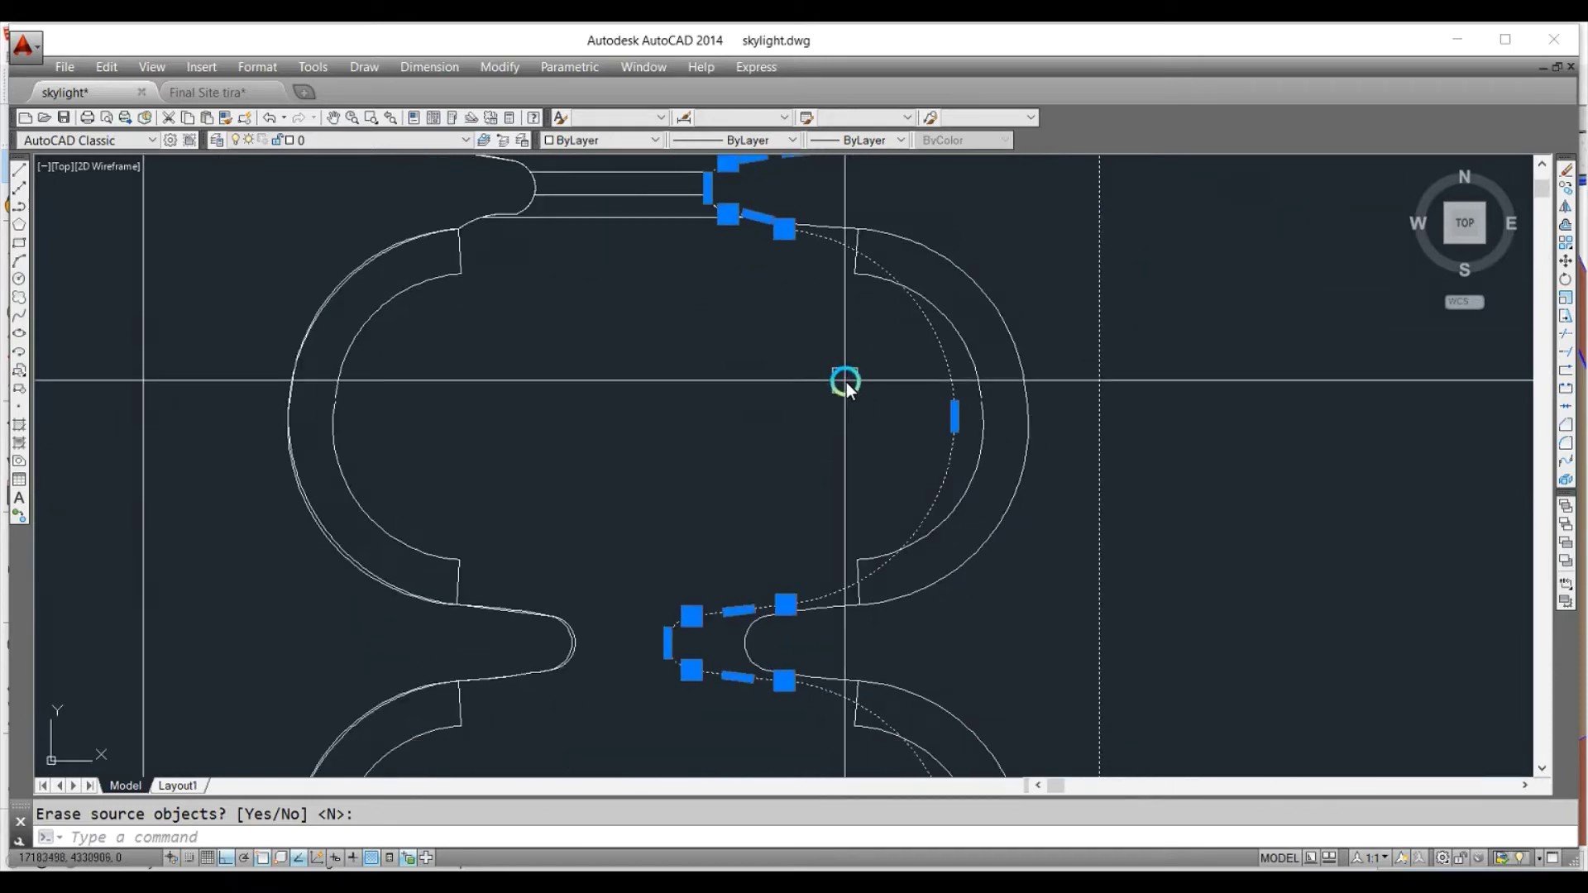
left_click(956, 418)
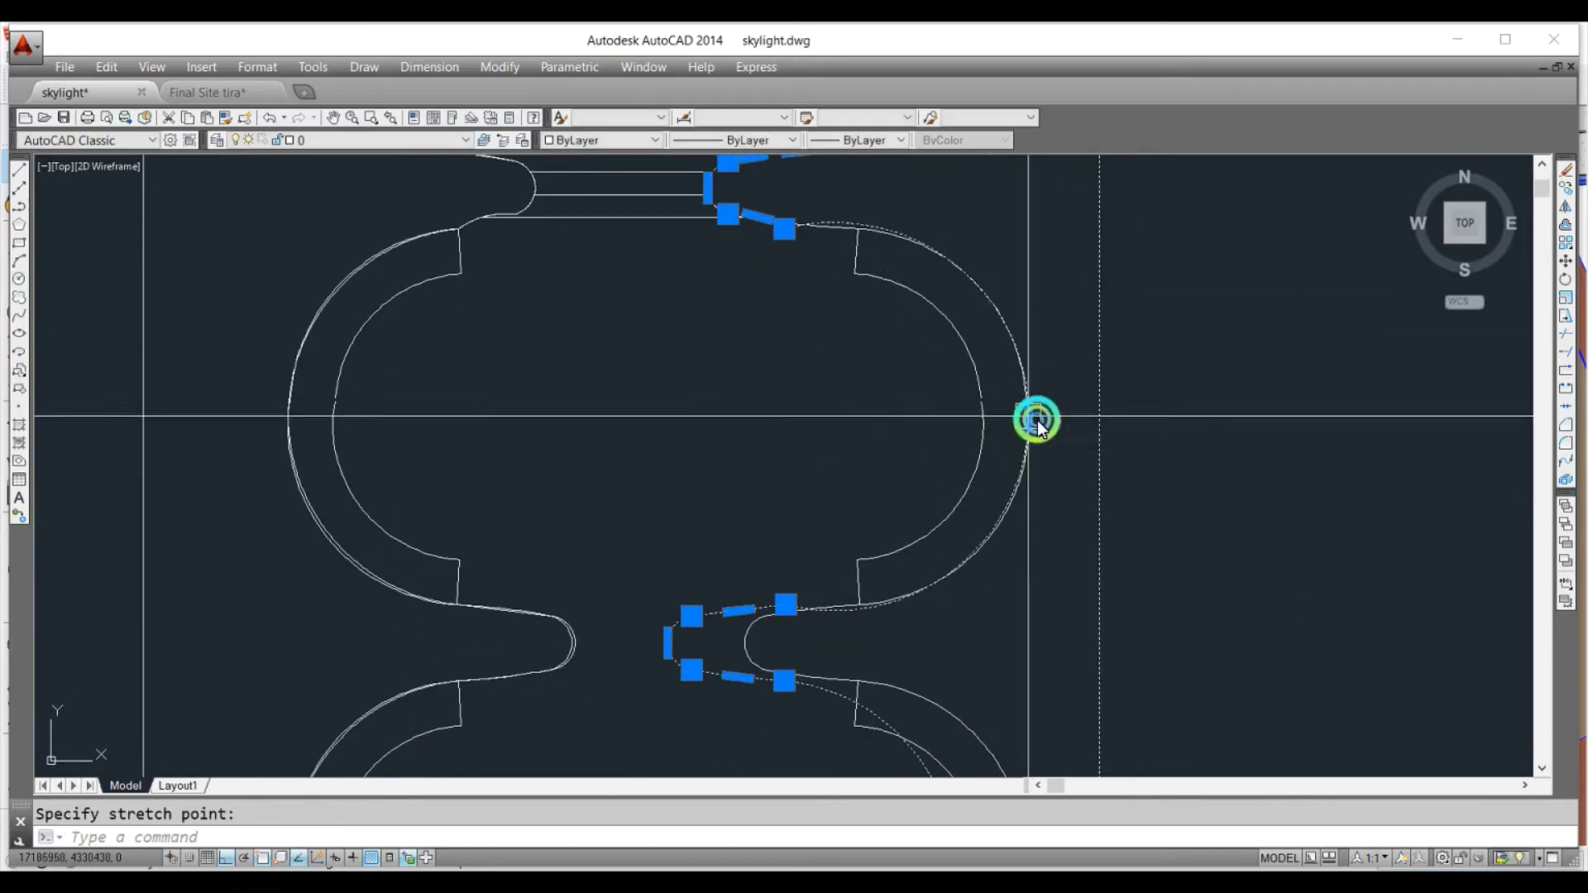
middle_click_drag(879, 468, 898, 266)
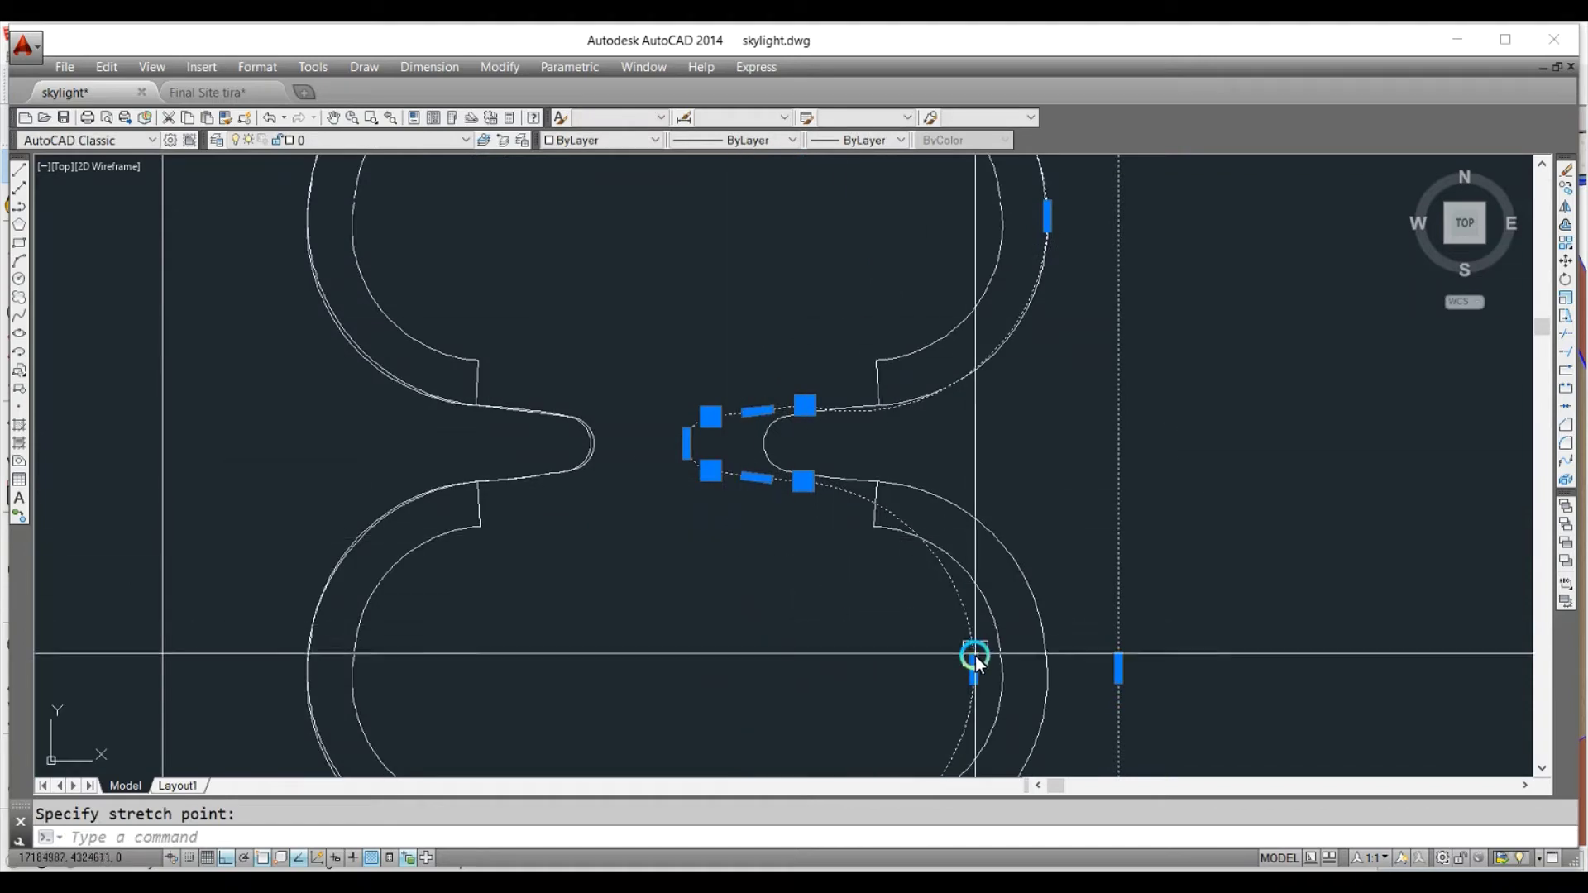
scroll(938, 488, "down", 2)
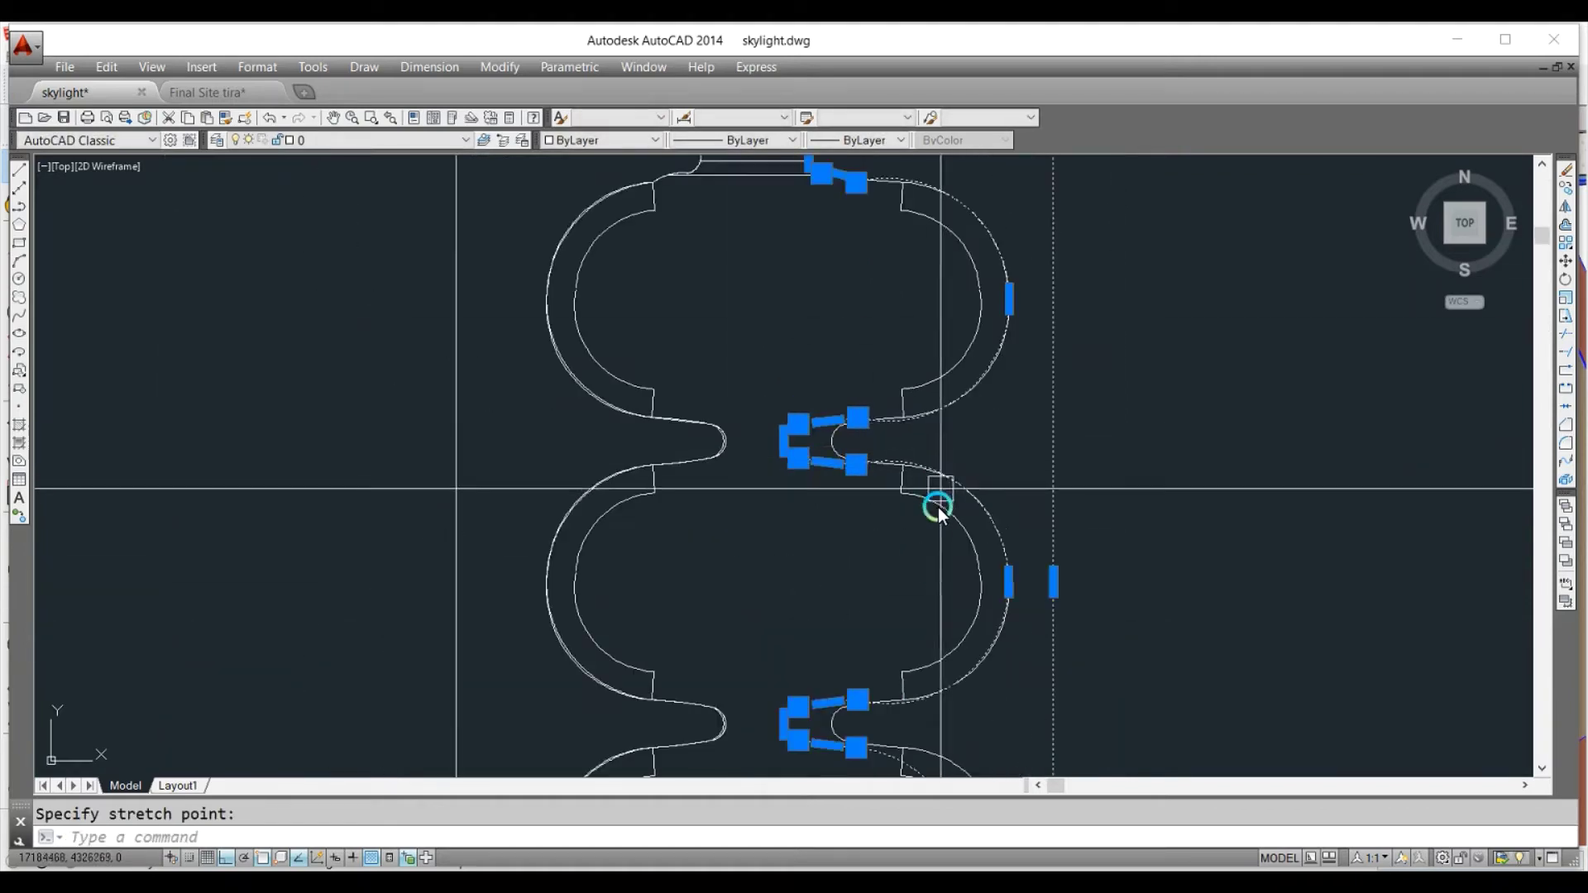
key("Escape")
Pan out to the whole planter and select the left-half polyline.
scroll(912, 534, "down", 3)
middle_click_drag(765, 523, 574, 478)
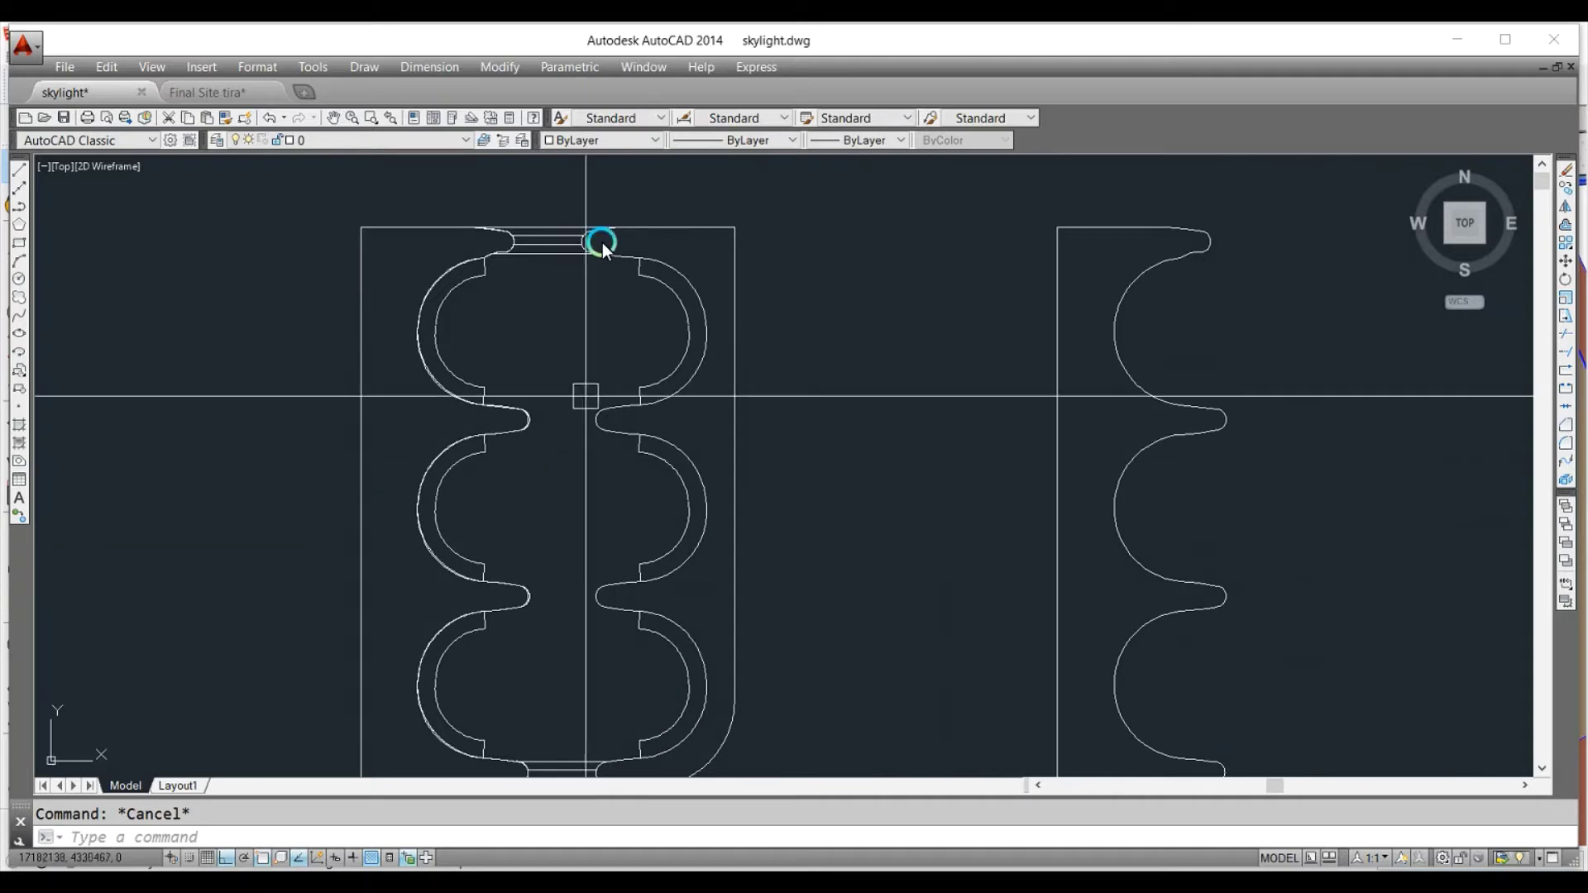
left_click(549, 225)
key("Escape")
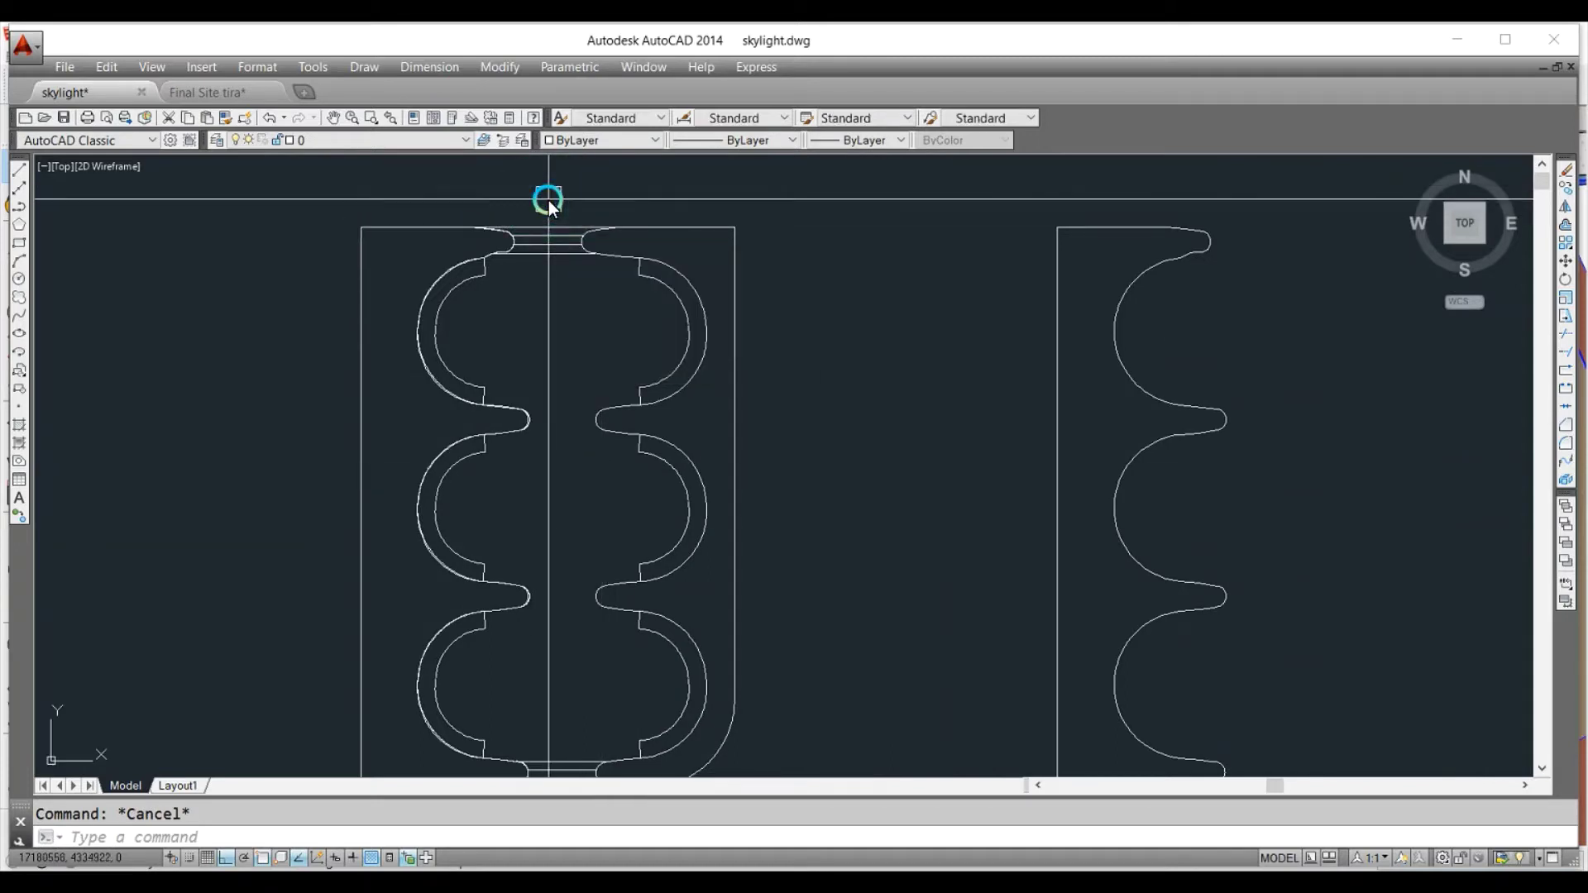
middle_click_drag(693, 440, 797, 389)
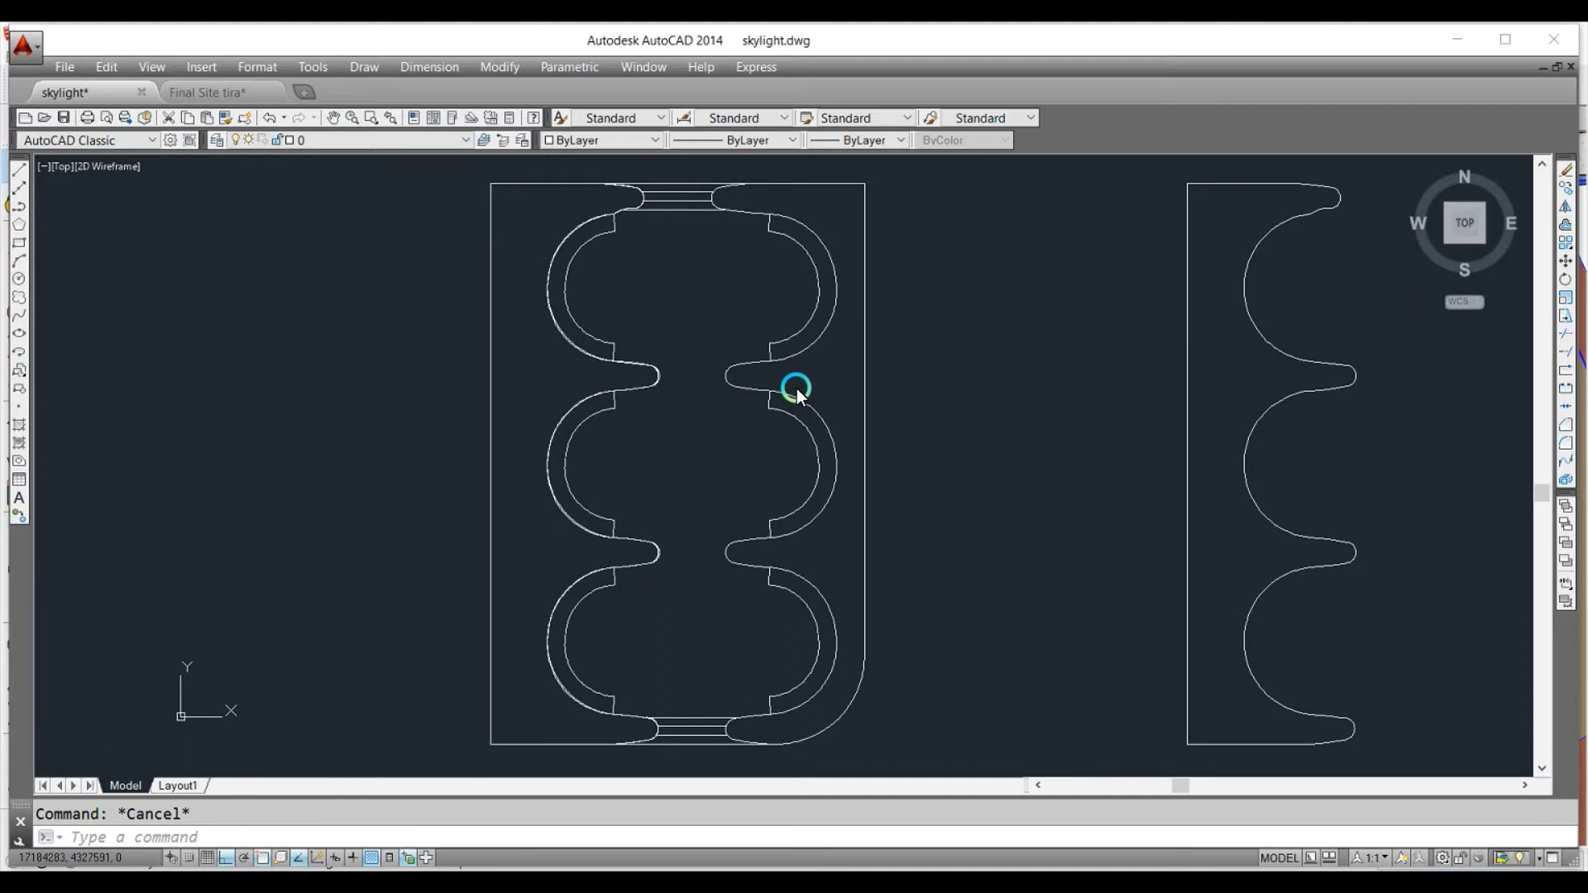
left_click(669, 381)
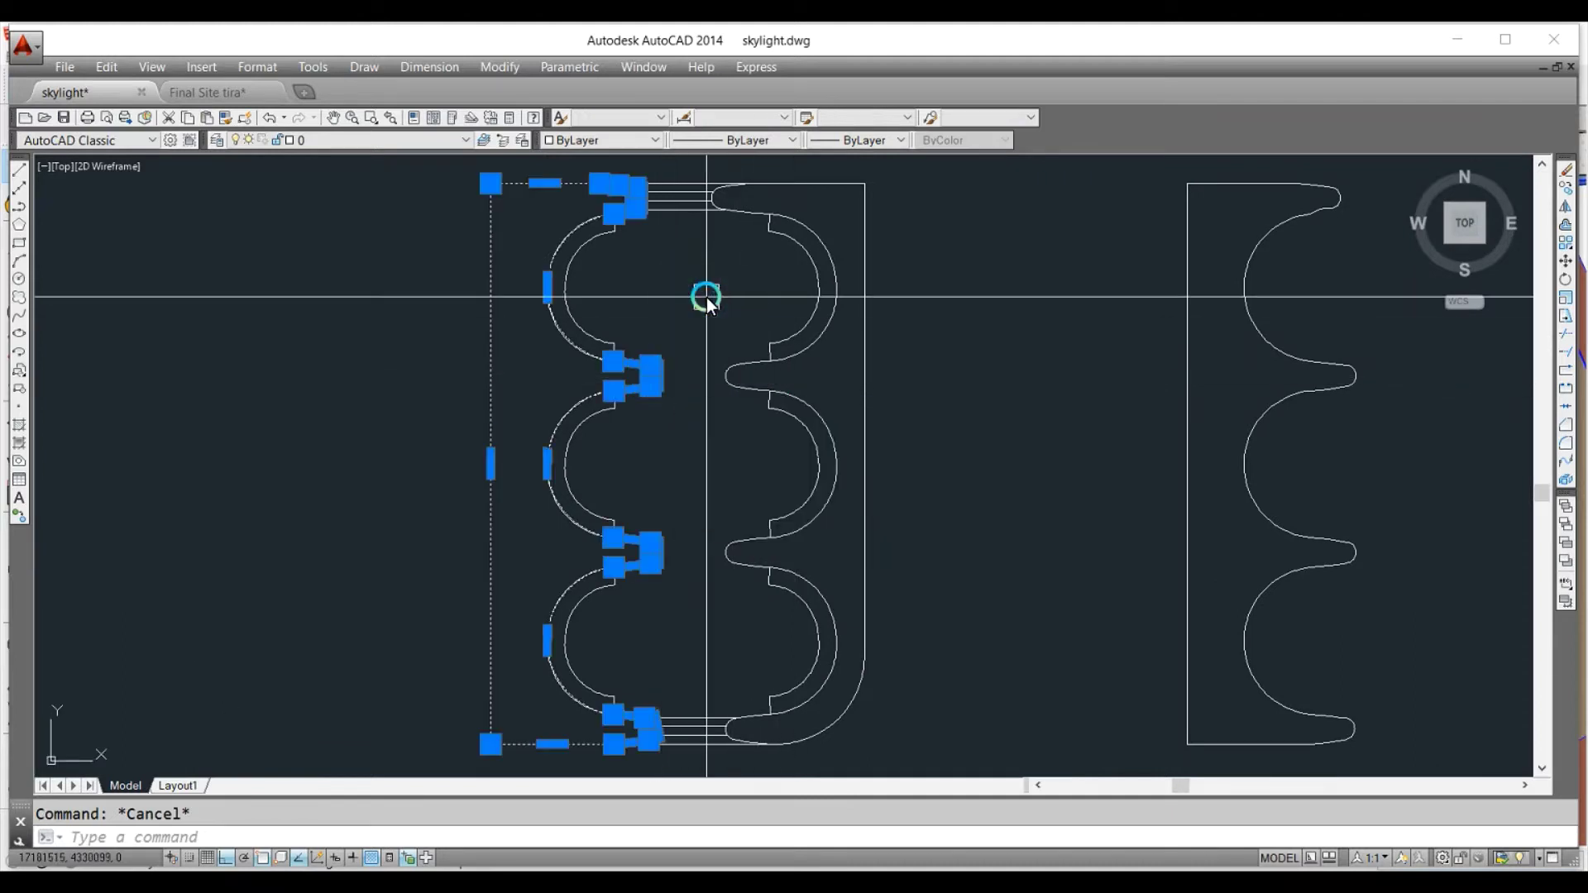
Mirror the left half with MI across a Mid Between 2 Points axis, keeping the source.
type("mi")
key("Return")
right_click(706, 296, "shift")
left_click(720, 347)
left_click(490, 182)
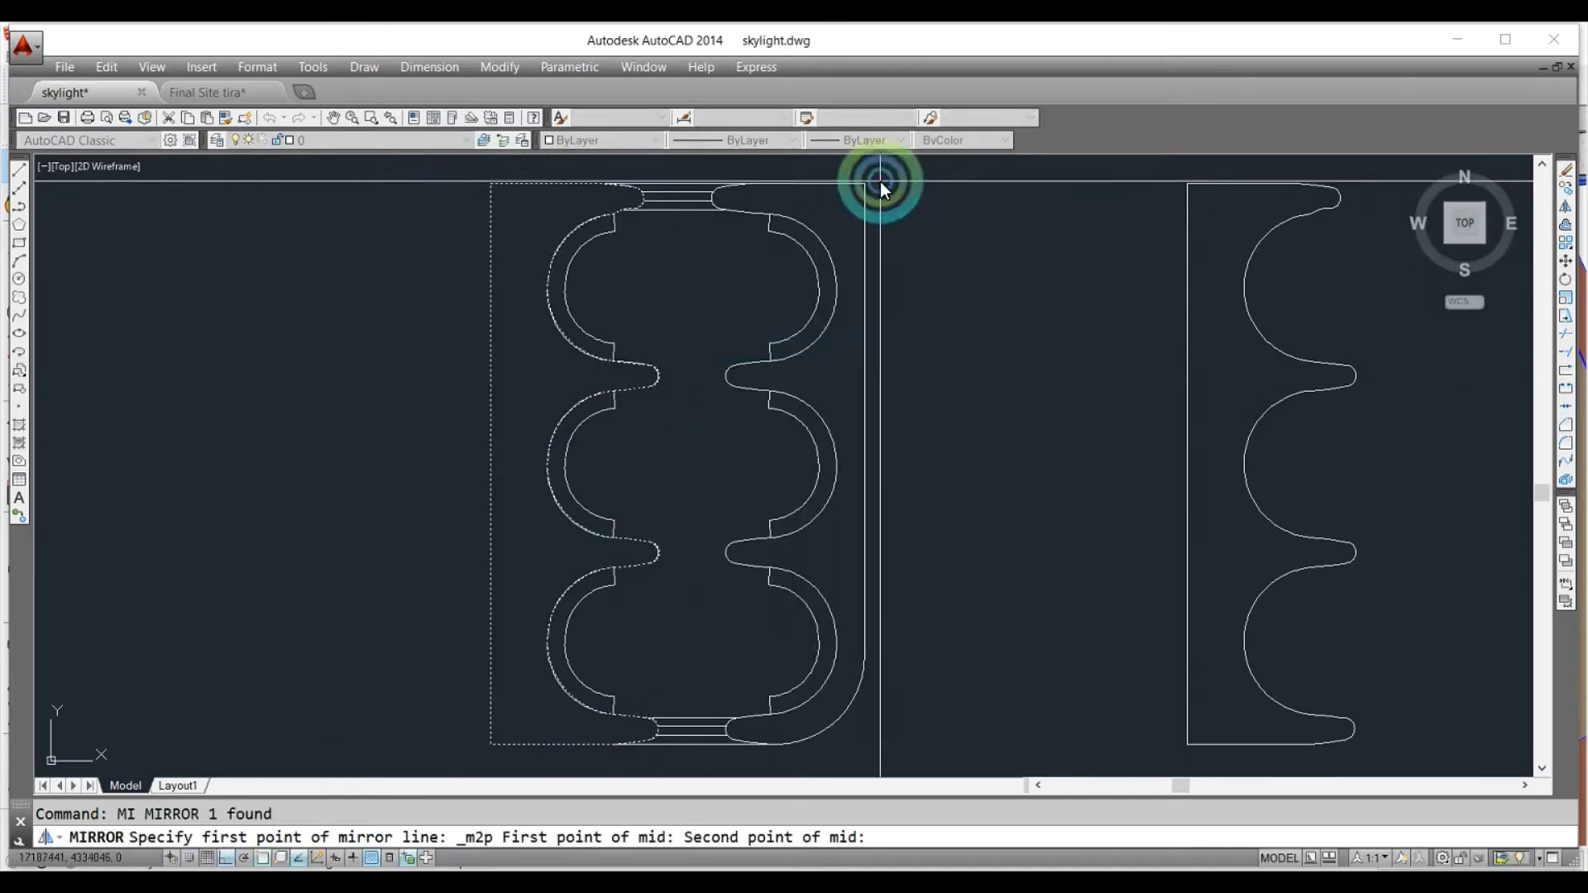
middle_click_drag(873, 184, 890, 418)
left_click(705, 255)
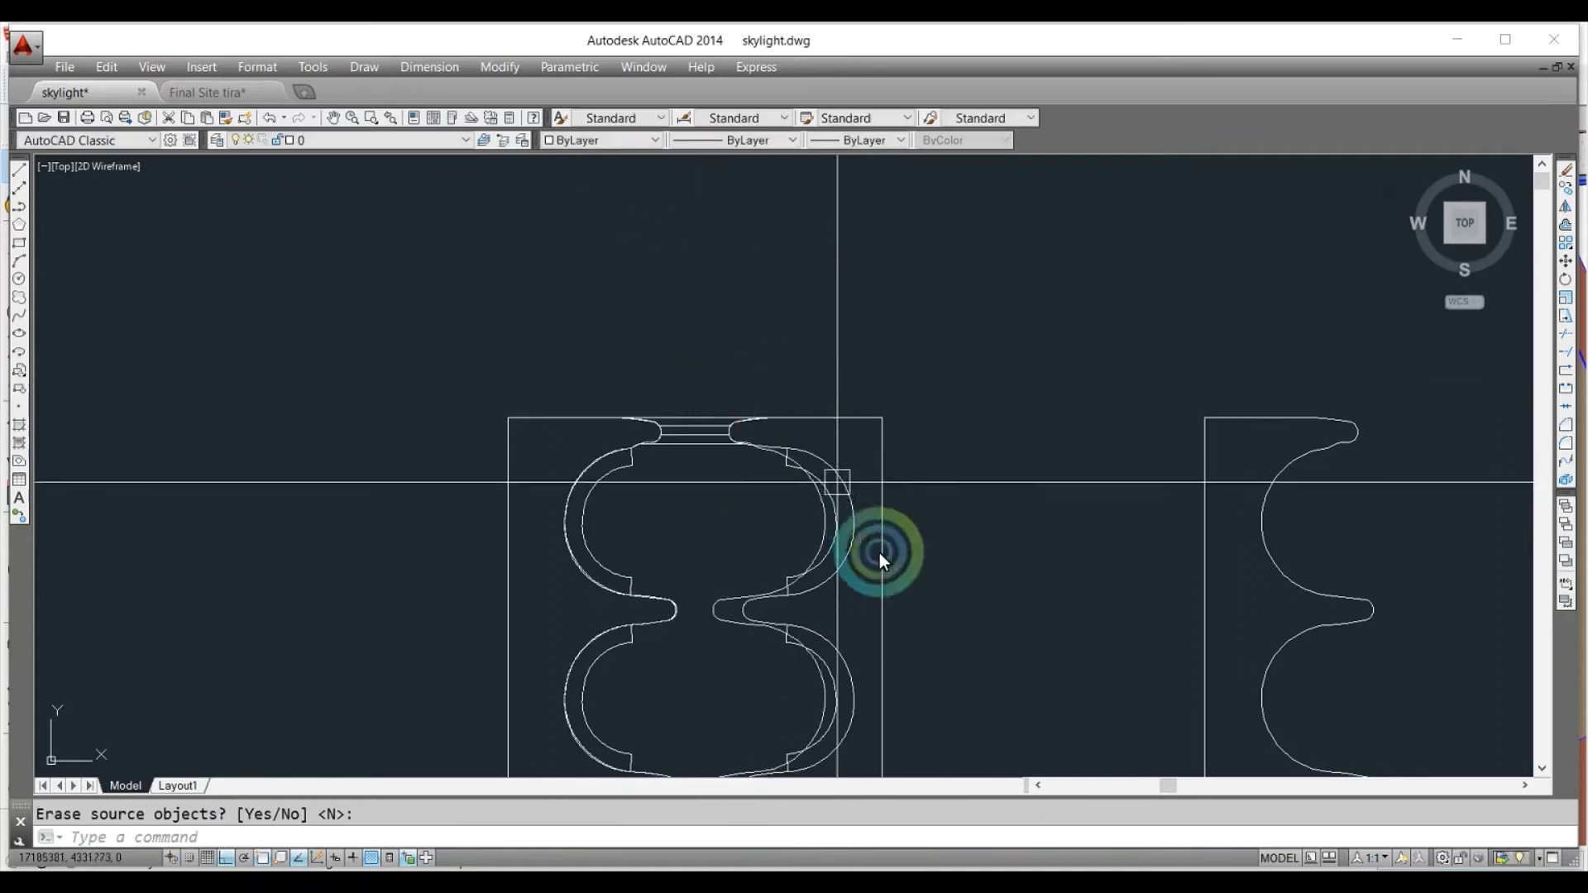
scroll(880, 553, "up", 4)
key("Return")
Move the mirrored copy sideways with M onto the traced right-side curve.
left_click(802, 470)
type("m")
key("Return")
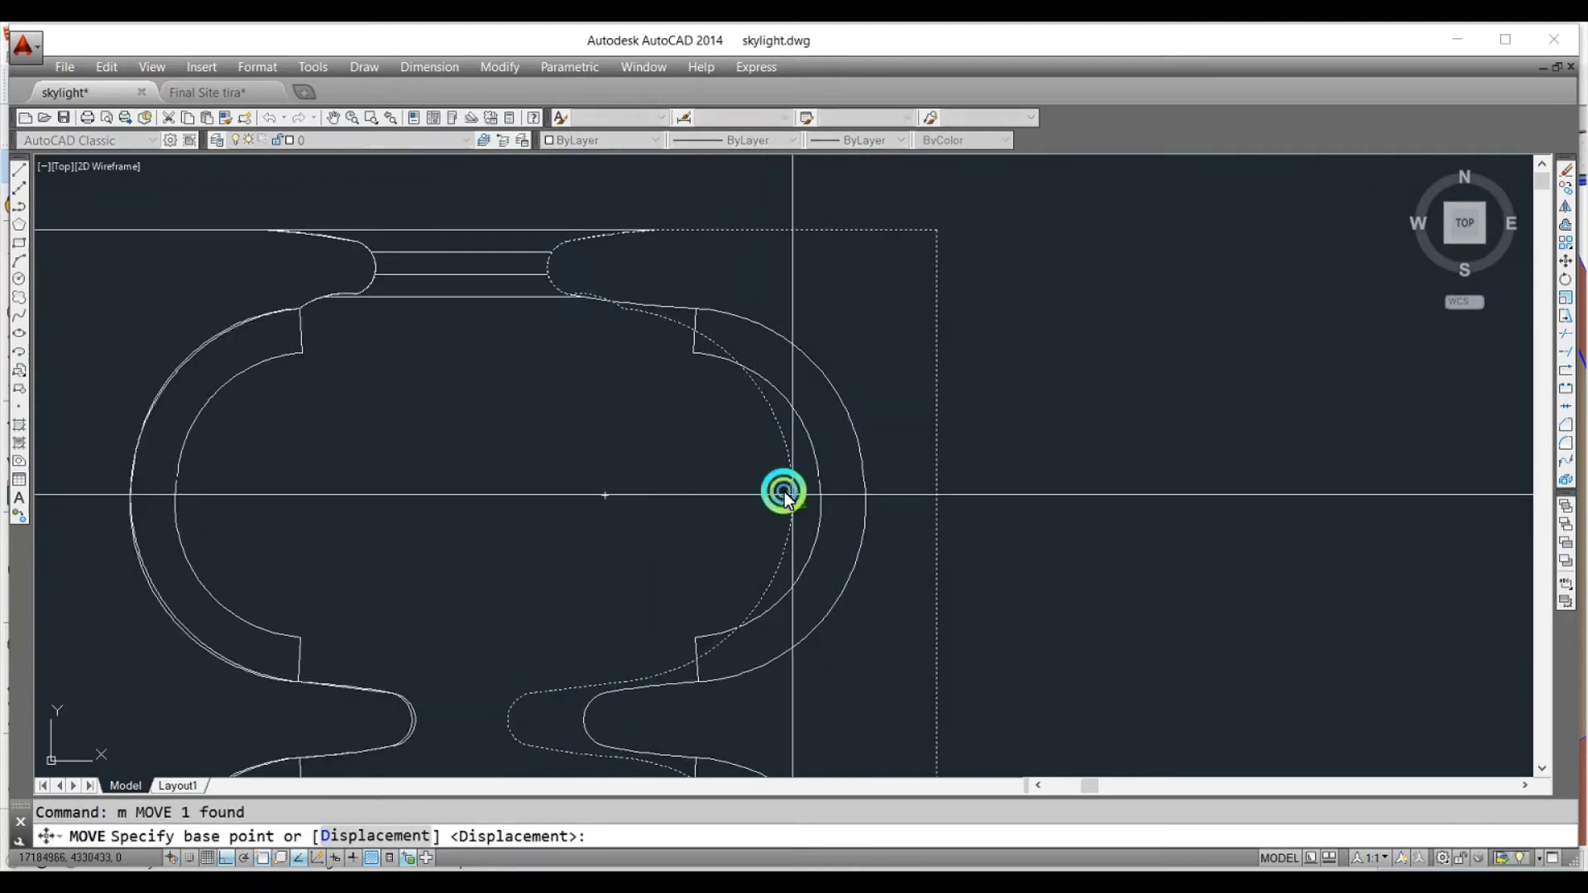
left_click(781, 493)
scroll(871, 503, "up", 5)
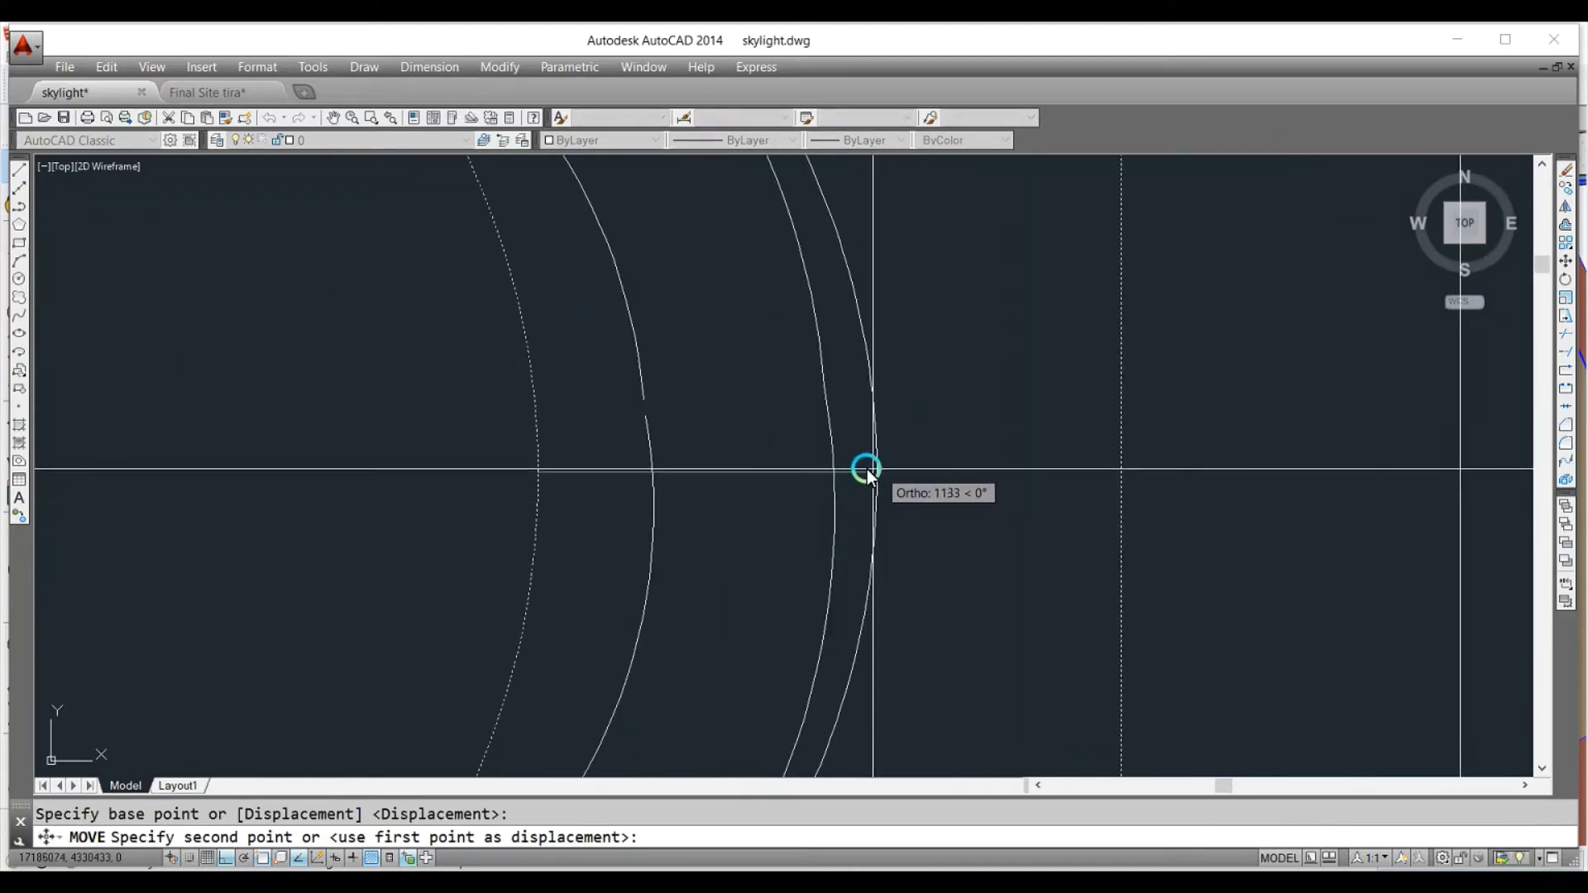
left_click(837, 474)
scroll(896, 472, "down", 5)
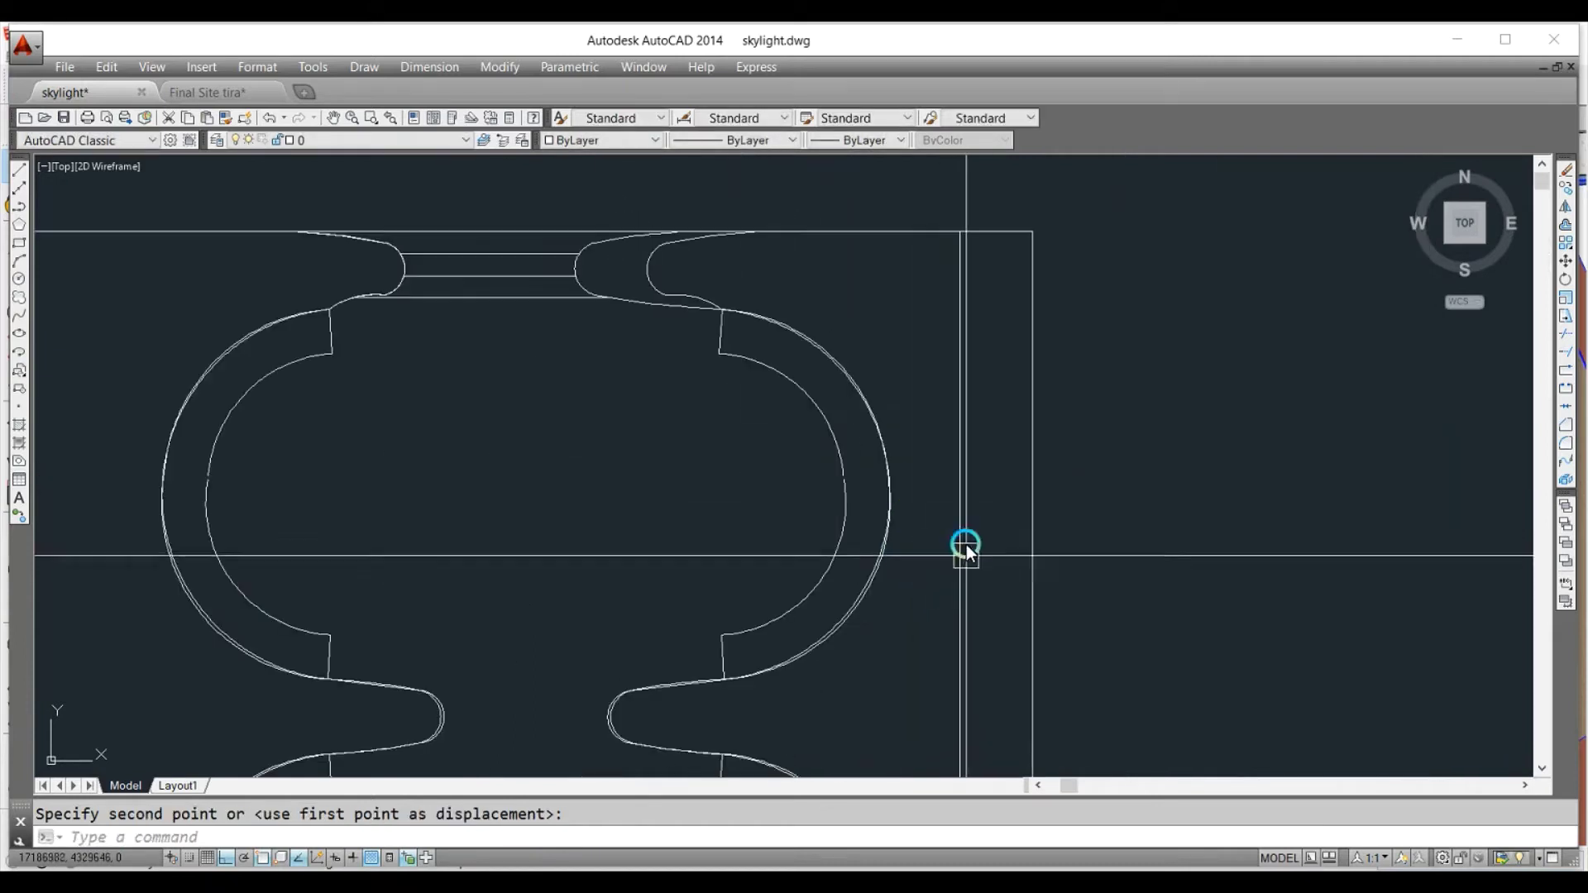
scroll(963, 542, "up", 1)
Grip-stretch the neck's upper, lower and rounded-end vertices onto the trace.
left_click(726, 249)
scroll(774, 447, "up", 4)
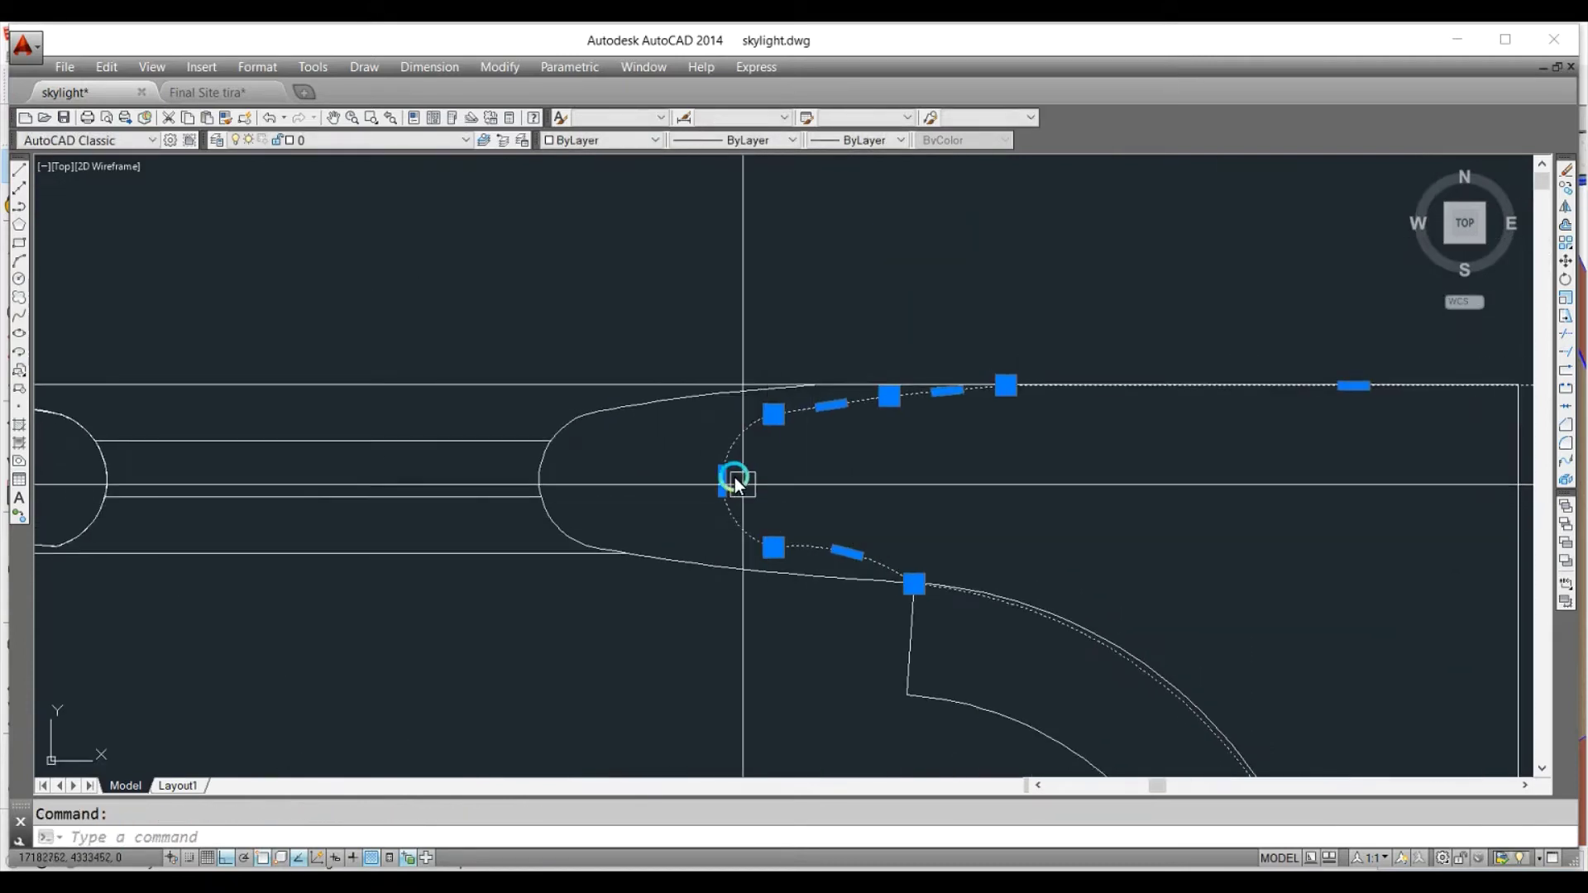
left_click(722, 477)
left_click_drag(589, 480, 539, 478)
left_click_drag(773, 414, 612, 415)
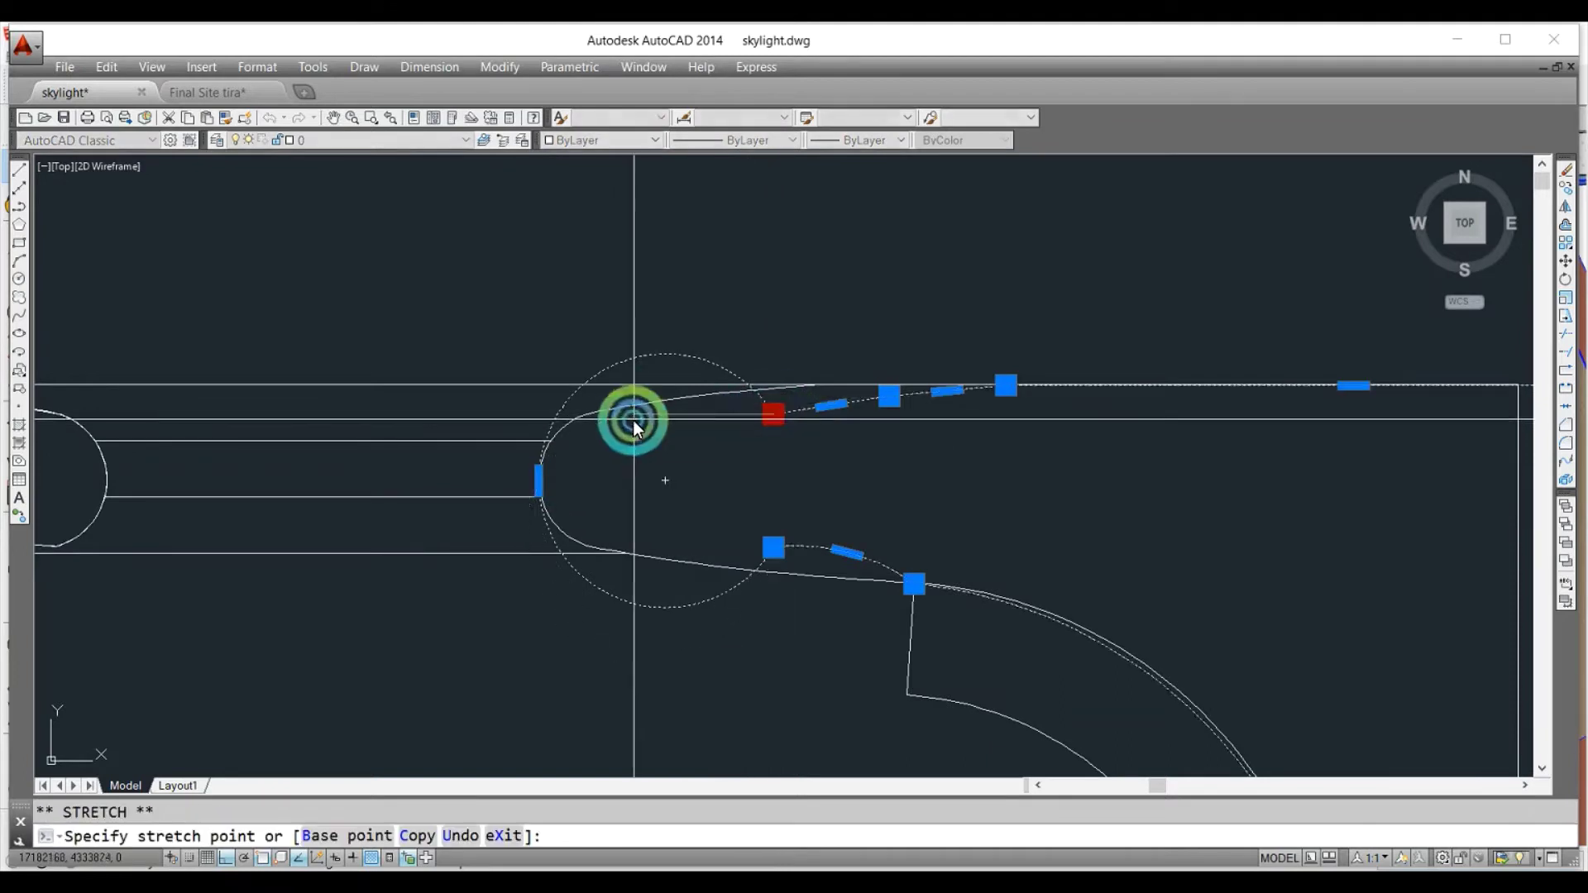
left_click(602, 415)
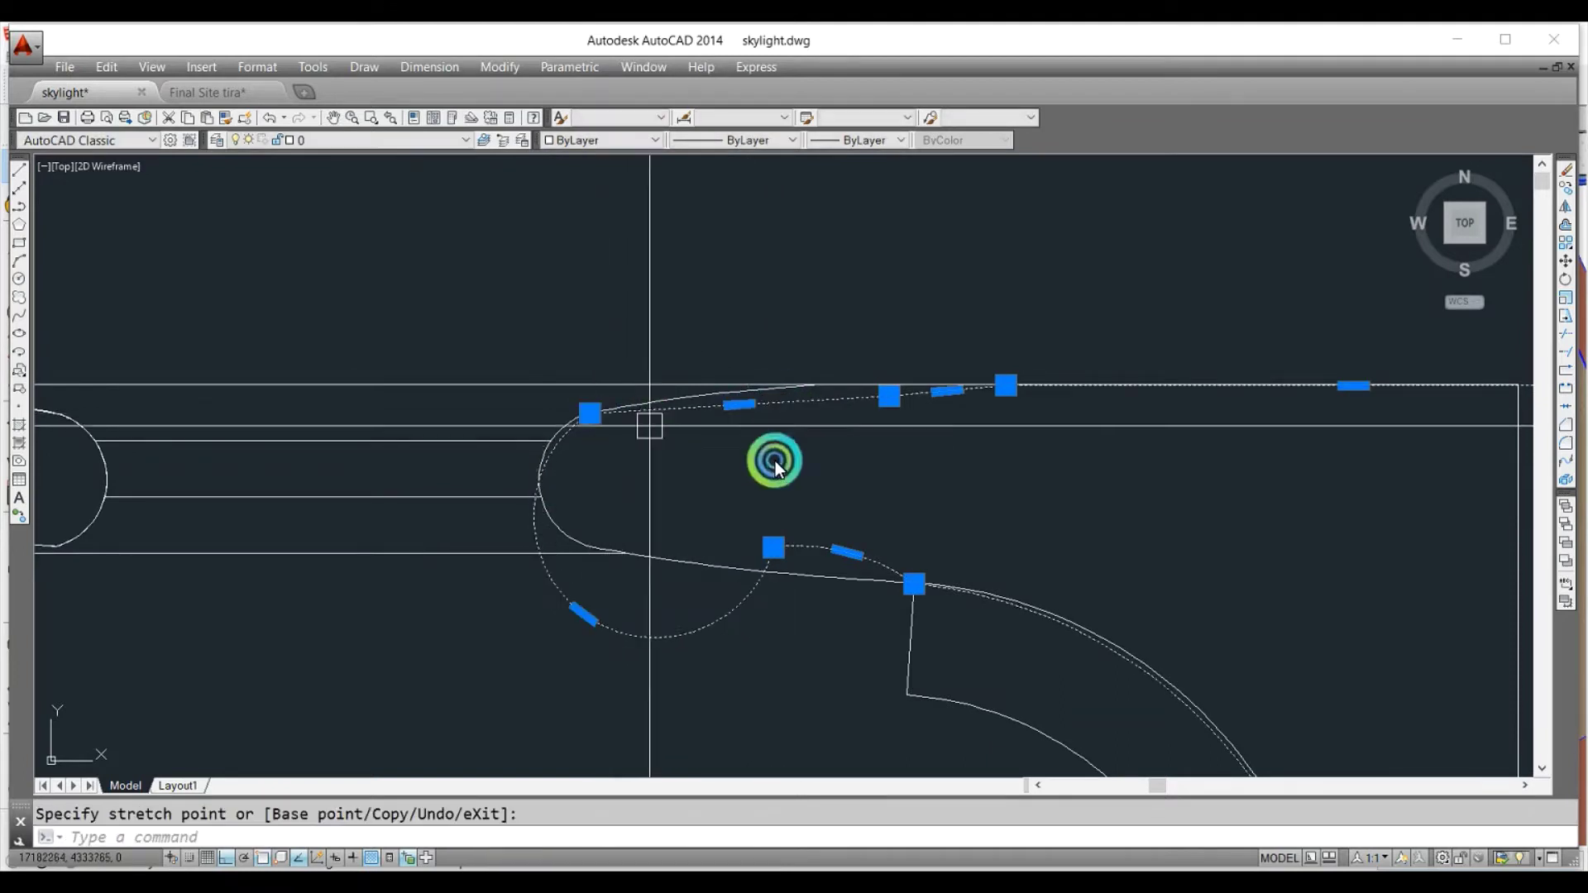
left_click(773, 548)
left_click(623, 566)
left_click(376, 537)
left_click(549, 474)
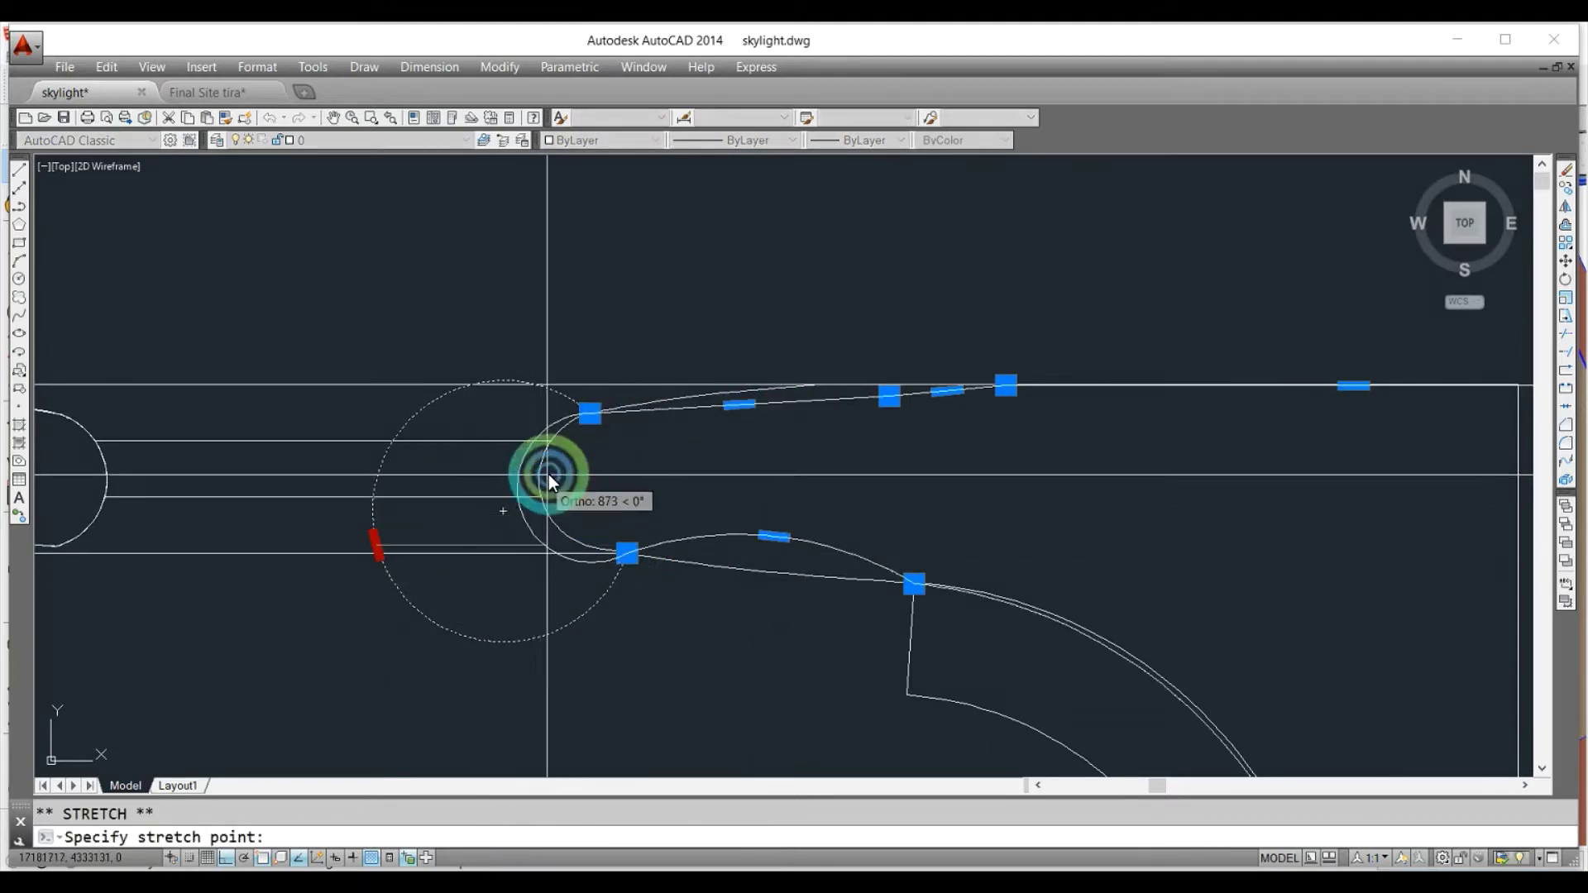
Adjust the lower and upper curves' midpoints and start vertex to hug the trace.
left_click(773, 537)
left_click(769, 569)
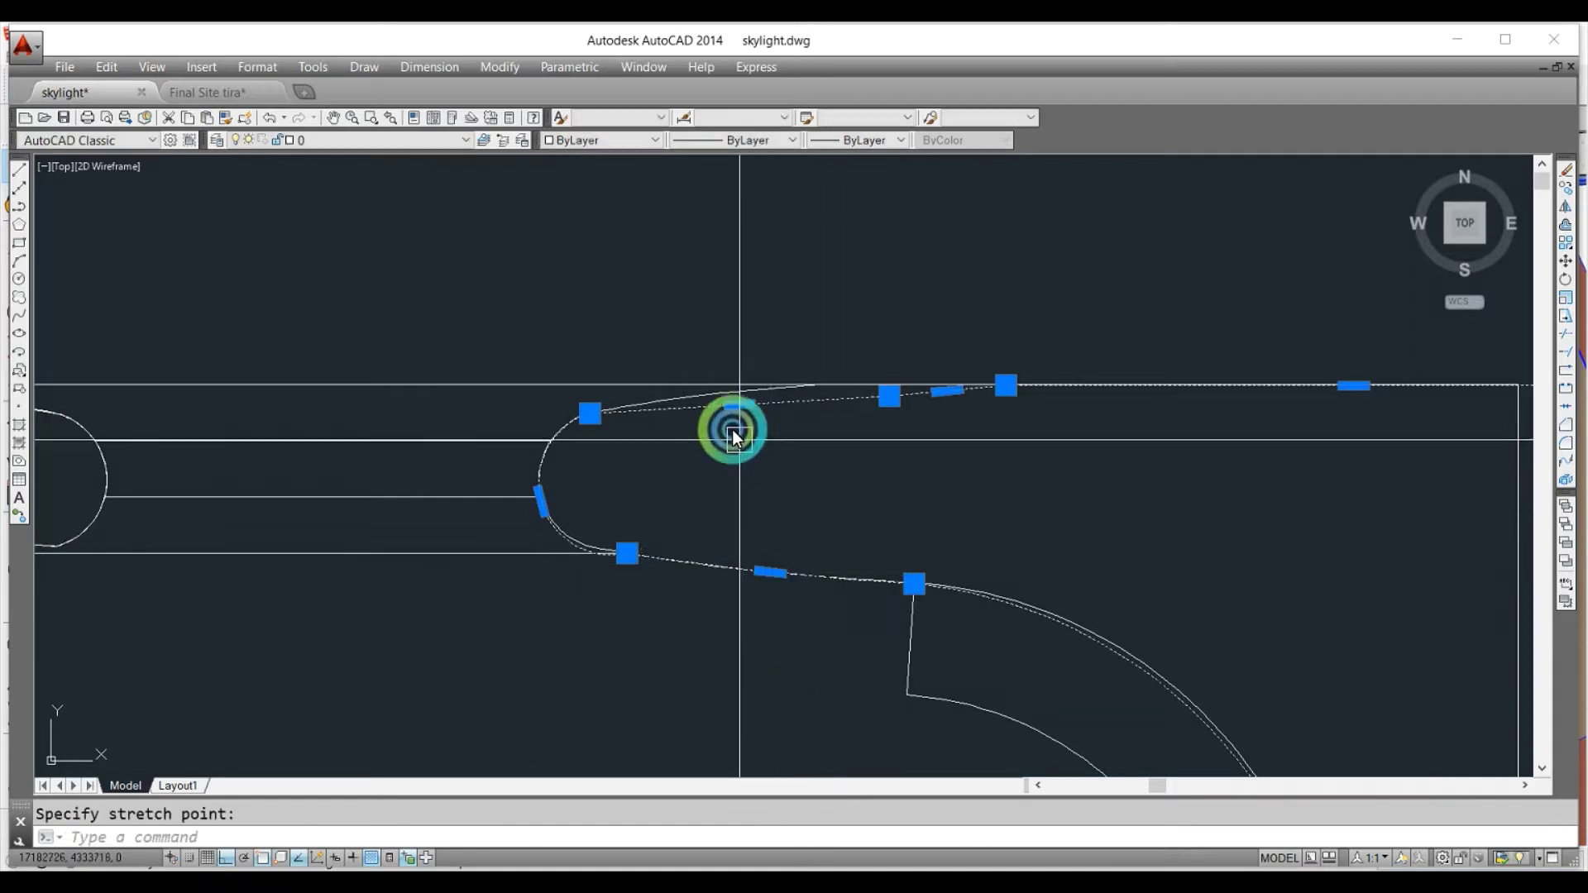
left_click(738, 405)
left_click(820, 385)
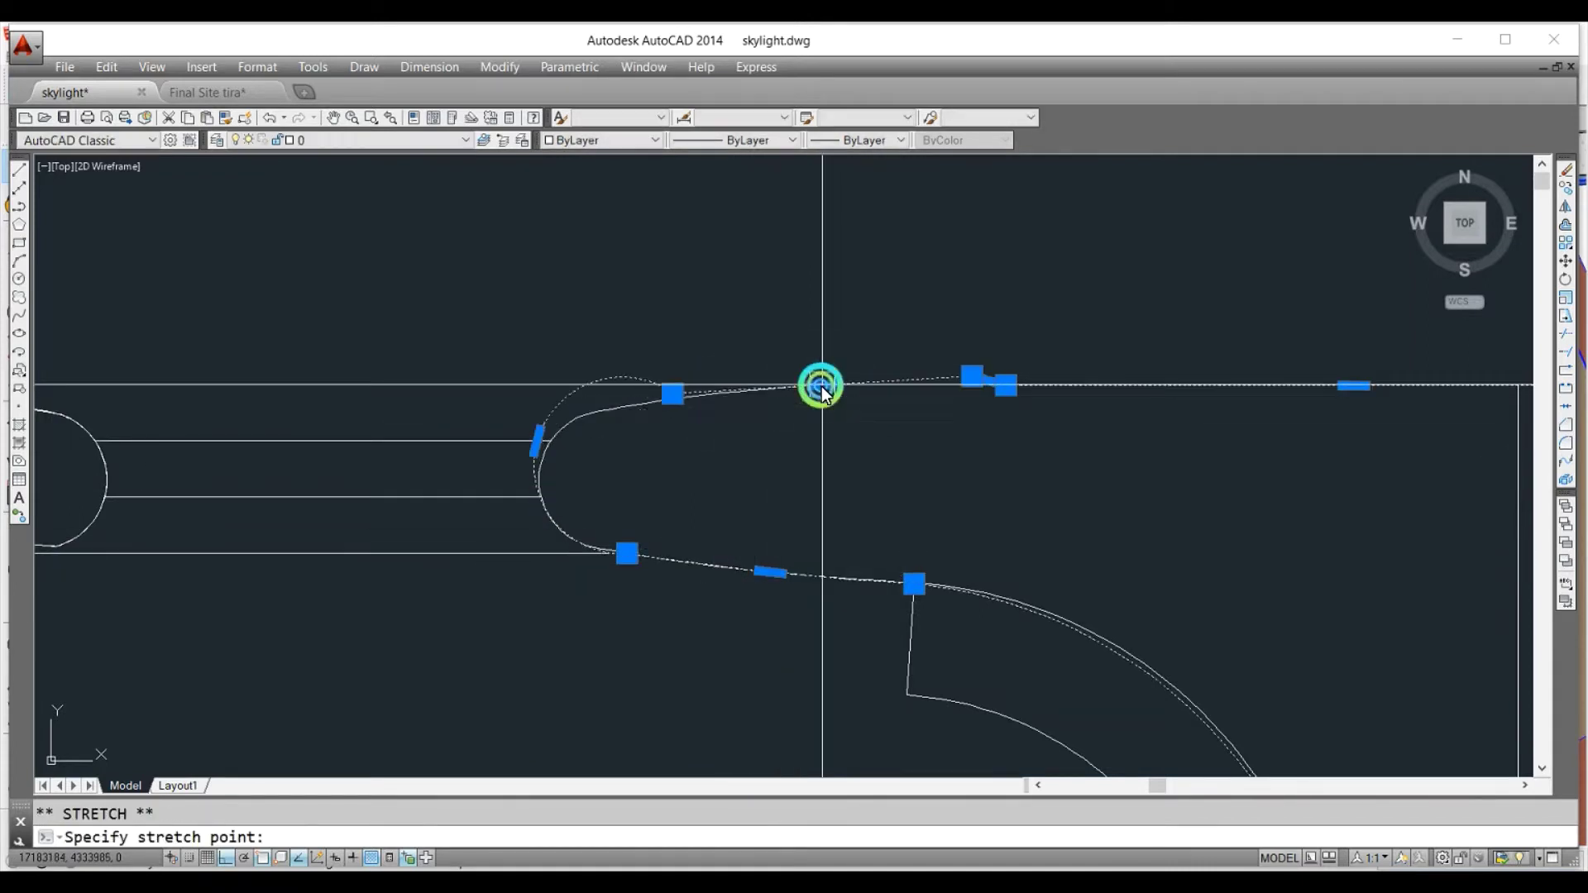
left_click(670, 395)
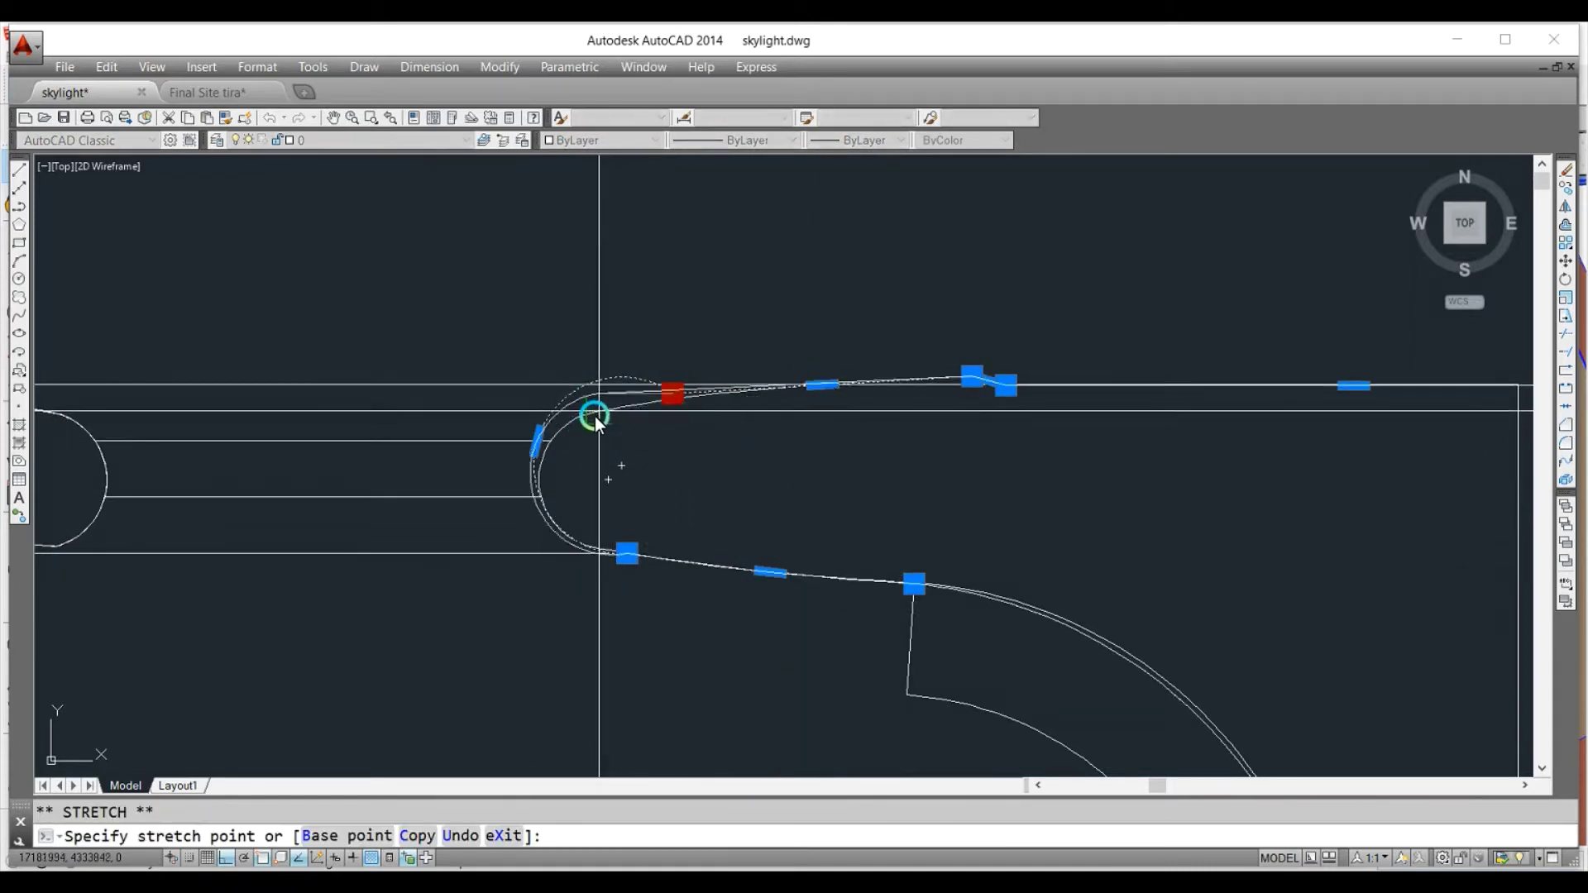
left_click(508, 483)
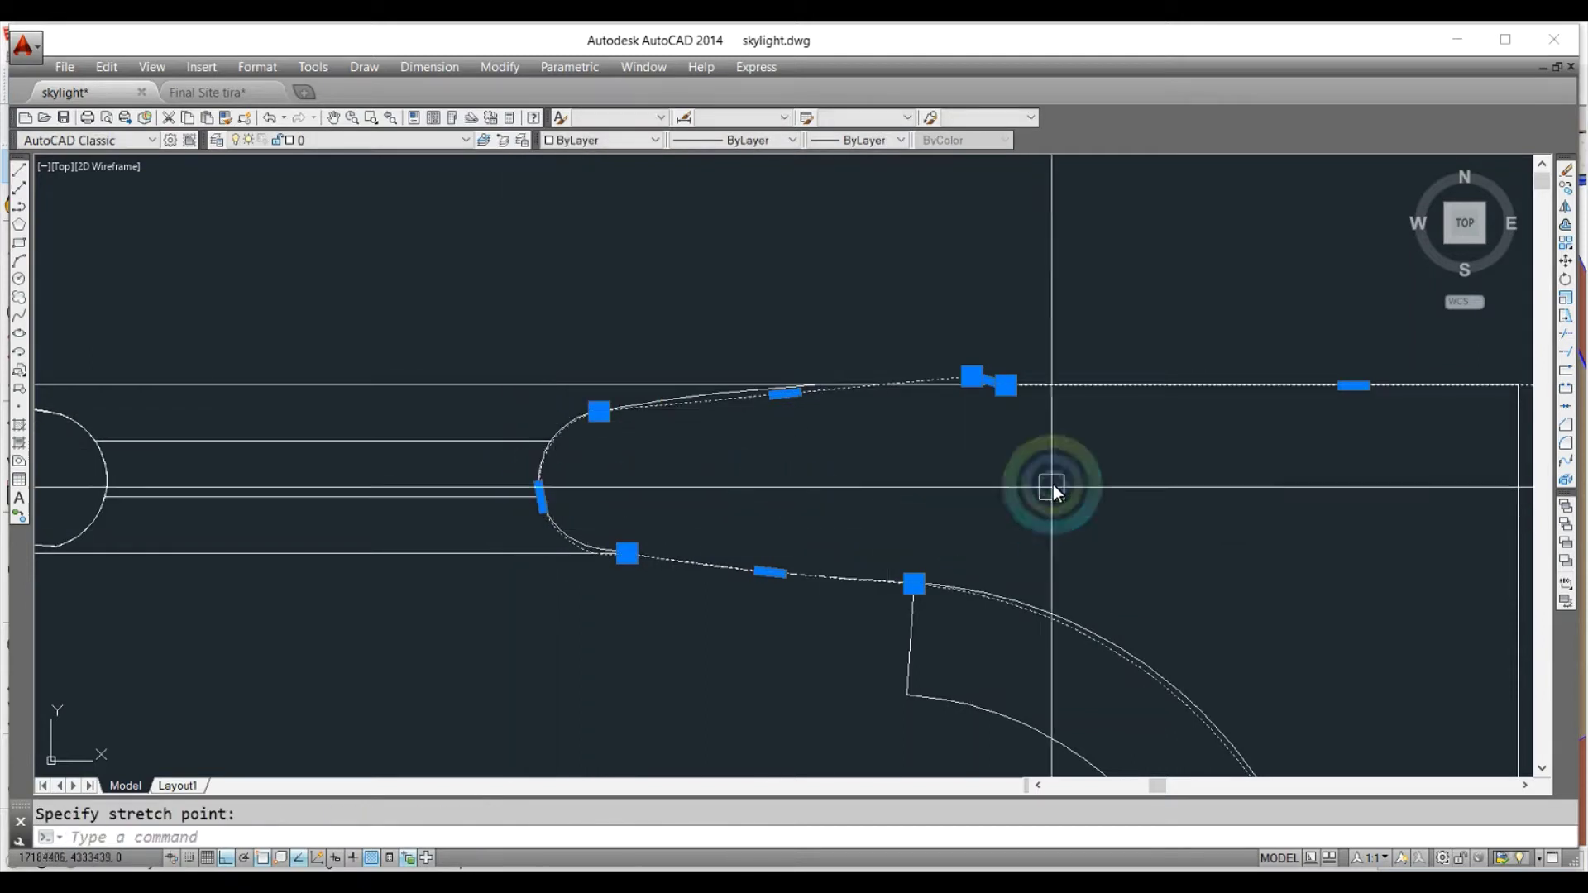
Align the curve's end vertex onto the top edge line.
scroll(960, 395, "up", 4)
left_click(973, 358)
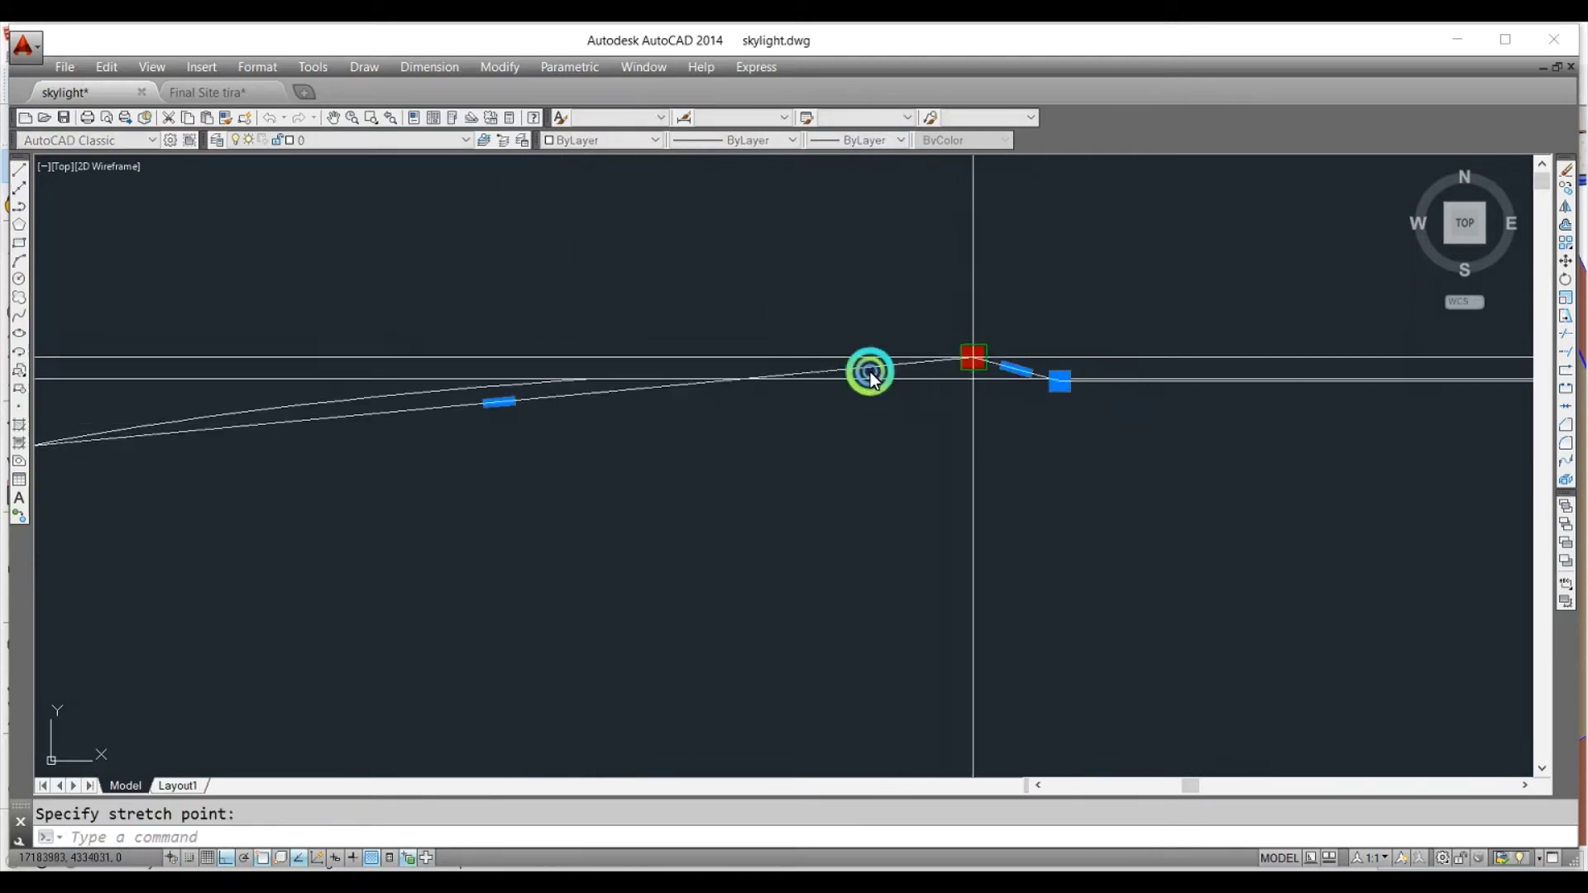
left_click(589, 379)
scroll(738, 538, "down", 3)
scroll(482, 443, "up", 4)
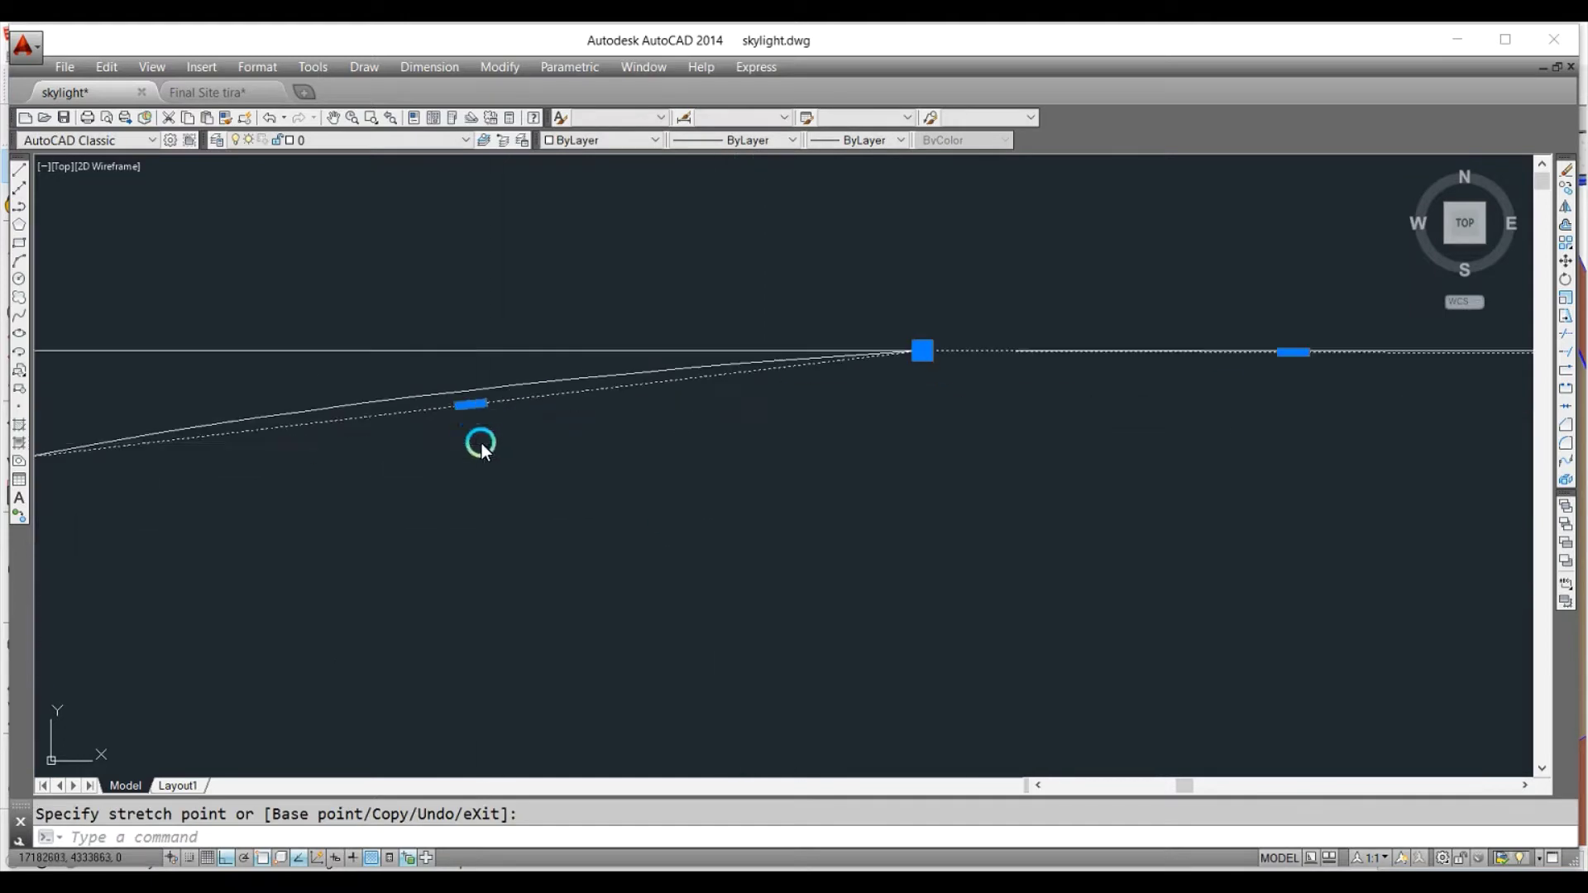
scroll(1046, 549, "down", 3)
scroll(797, 447, "up", 2)
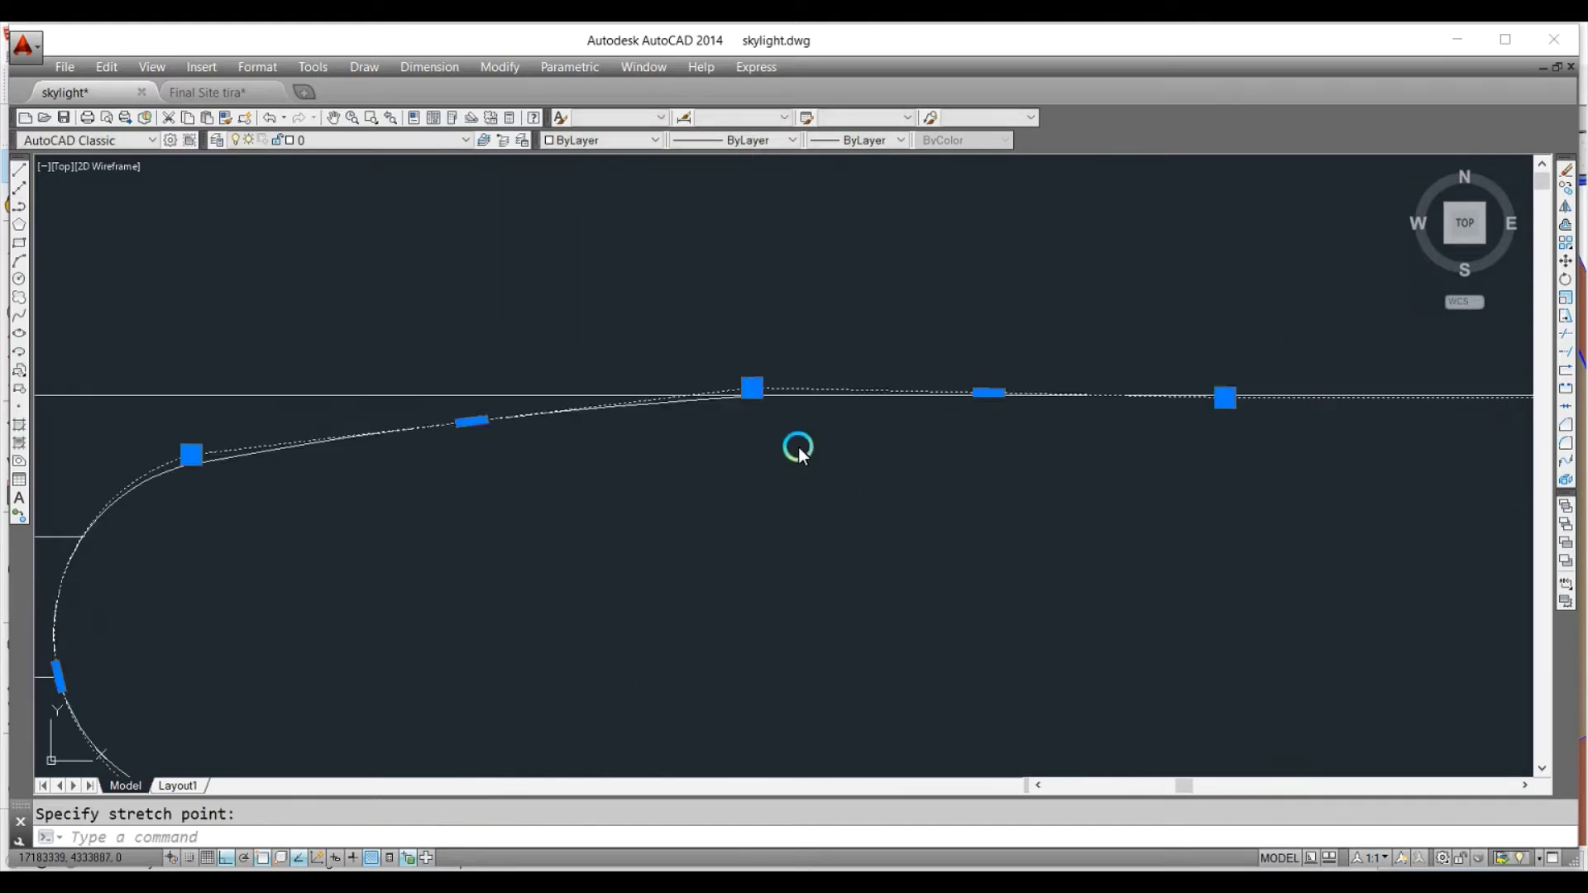
scroll(776, 376, "up", 2)
left_click(865, 358)
scroll(879, 489, "down", 2)
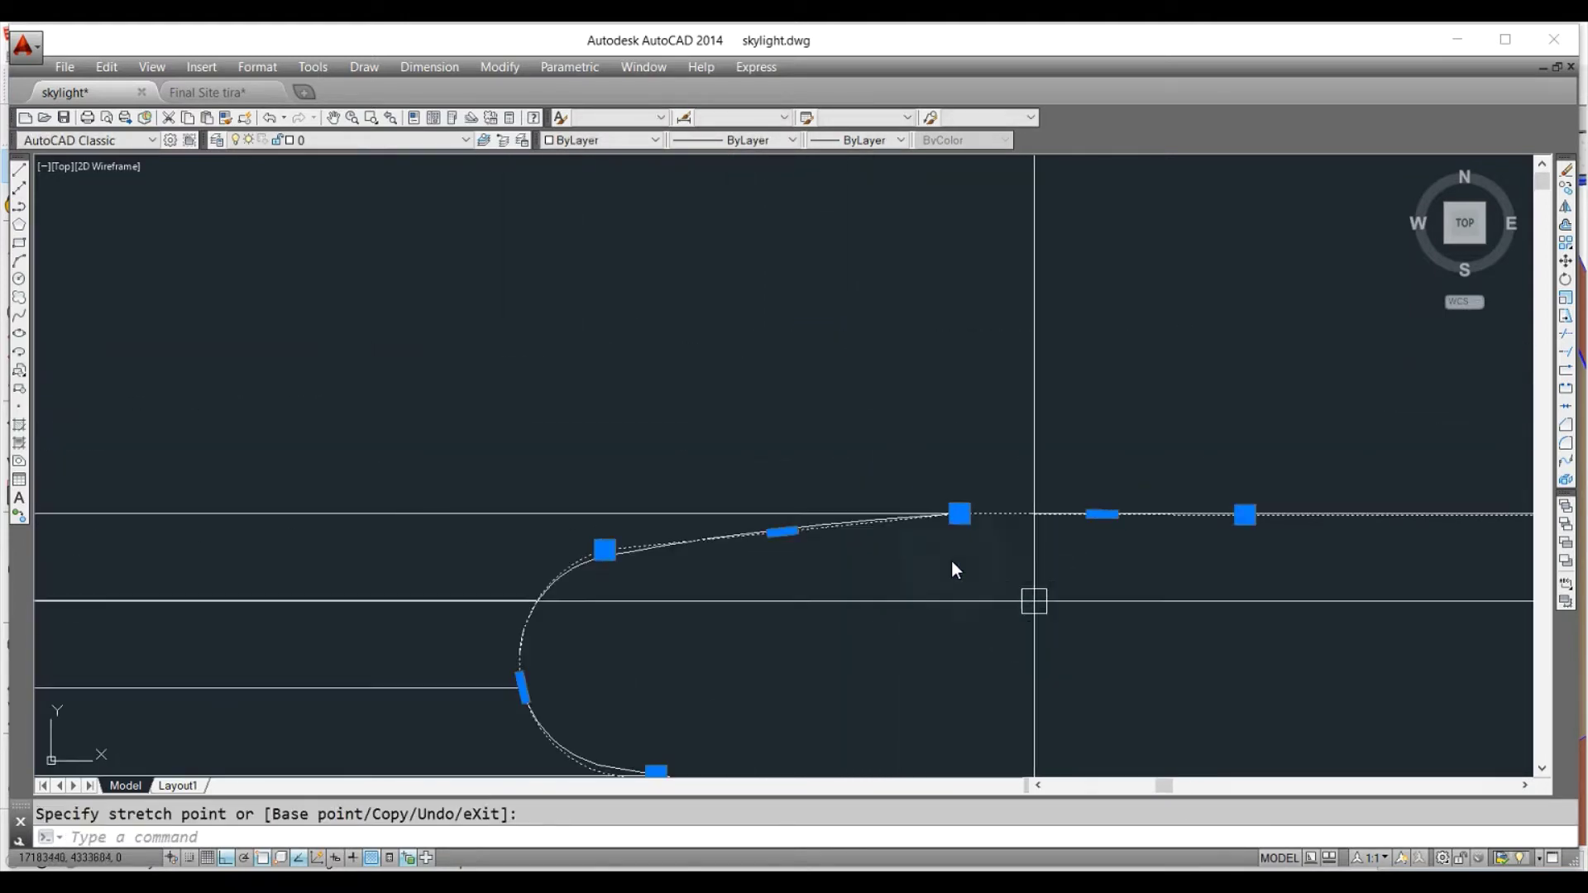
Remove the extra vertex on the top edge near the right corner.
middle_click_drag(921, 484, 716, 533)
mouse_move(748, 373)
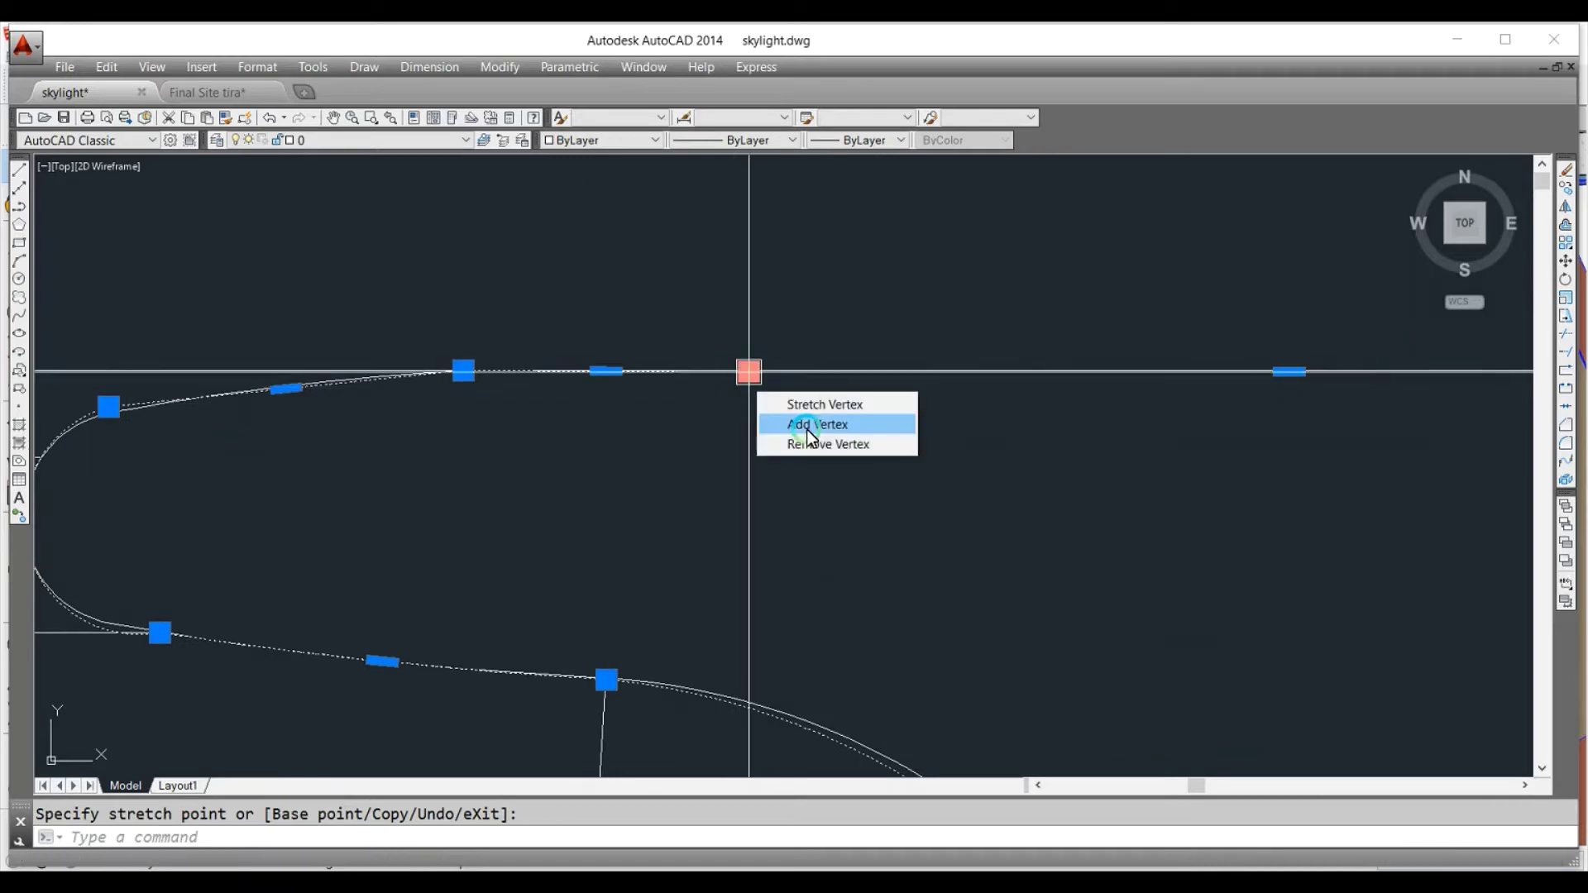
left_click(826, 445)
middle_click_drag(868, 487, 269, 482)
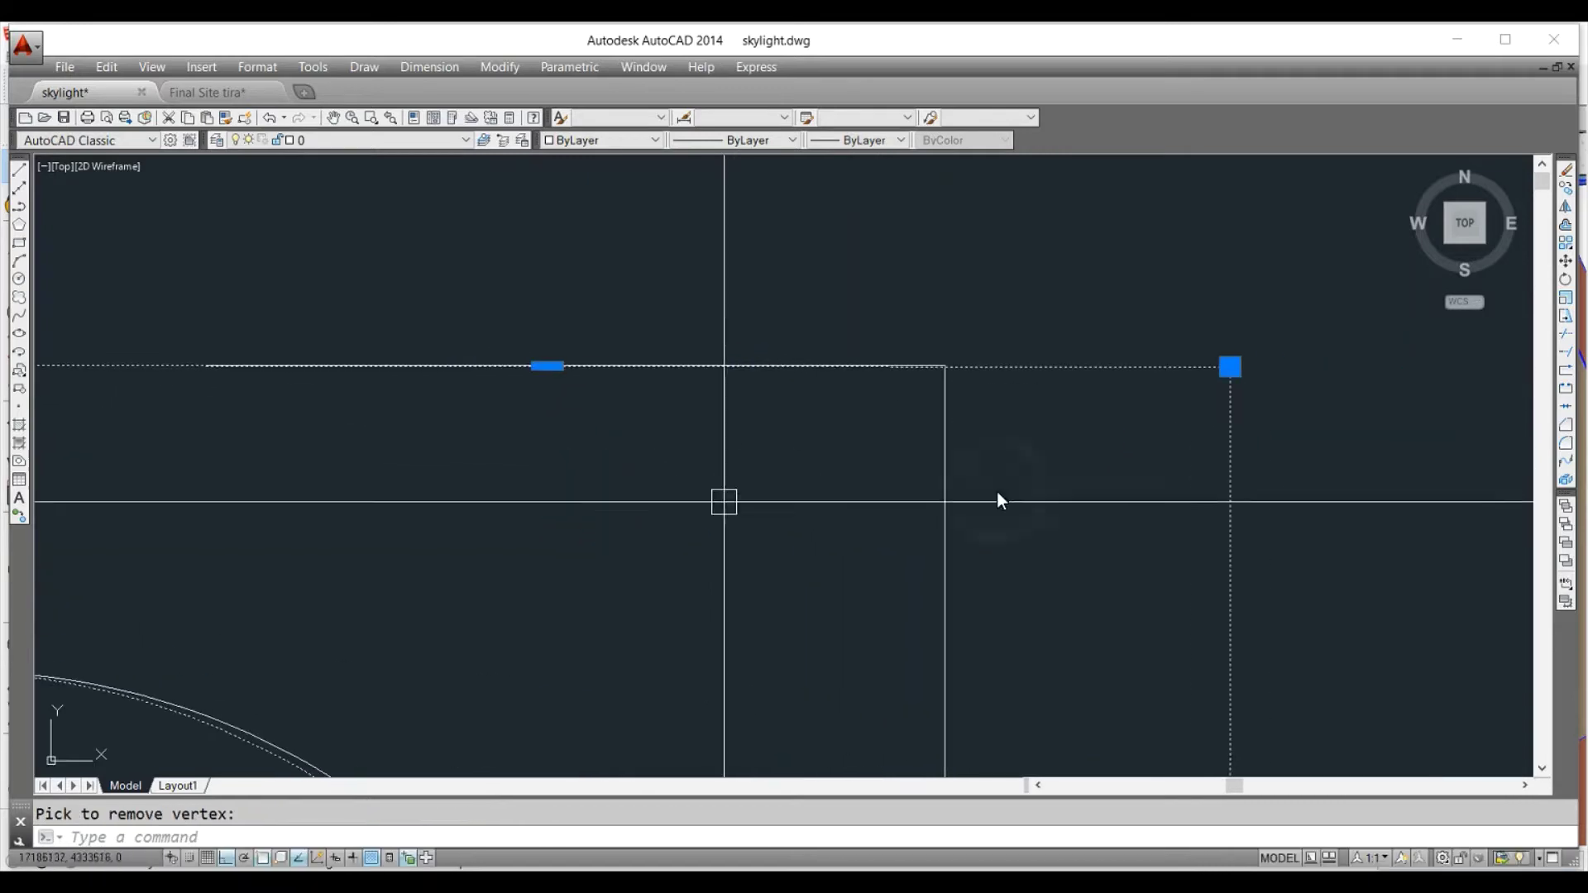
left_click(1228, 369)
left_click(950, 364)
scroll(1025, 471, "down", 3)
middle_click_drag(995, 553, 970, 359)
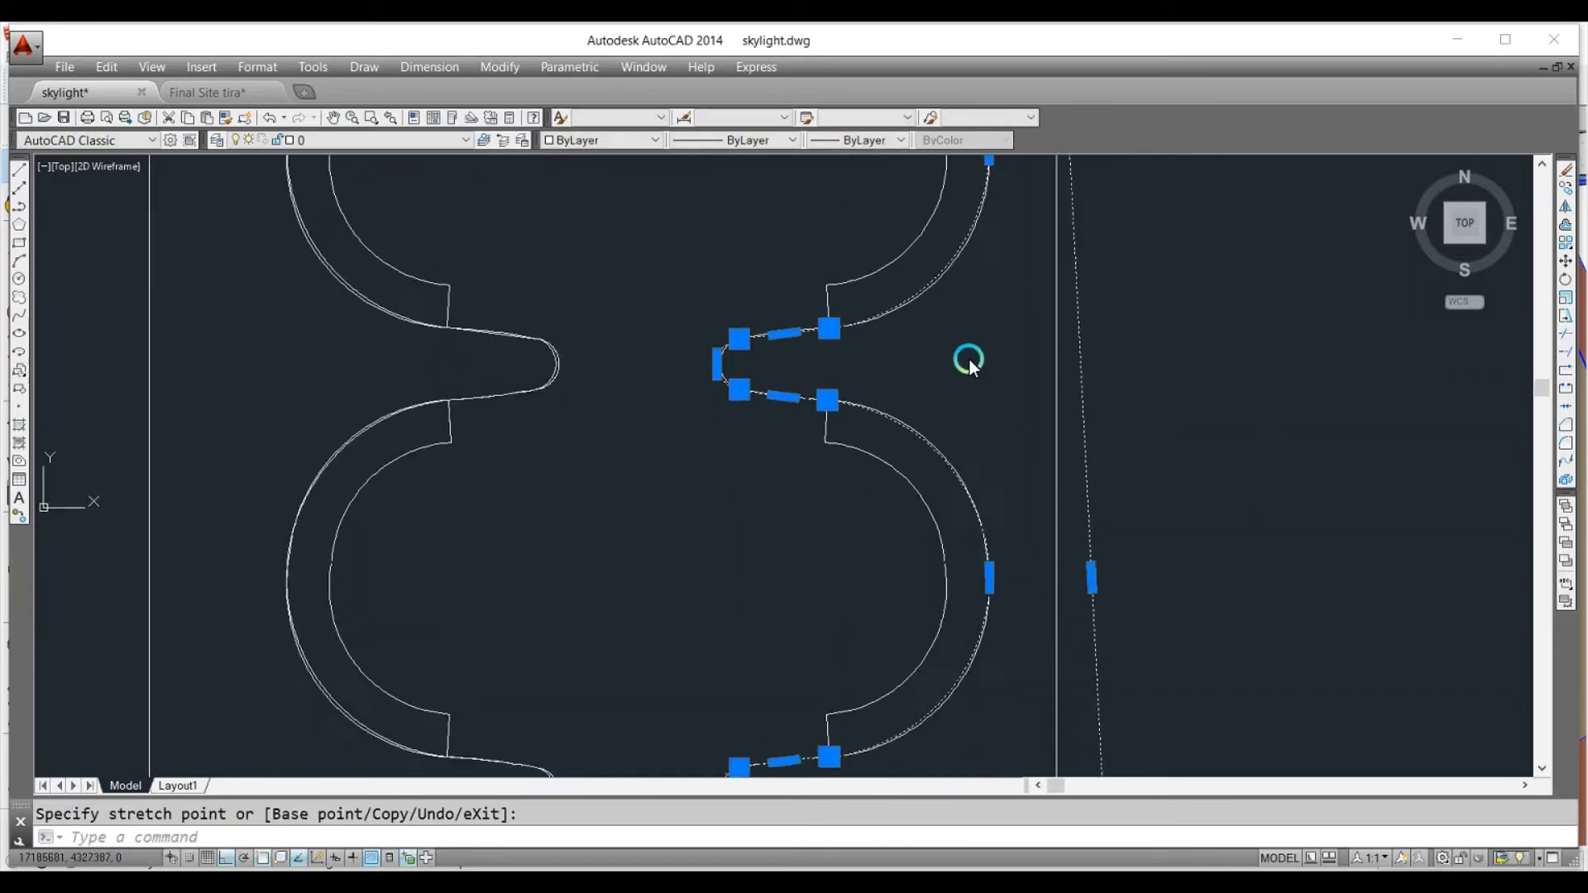
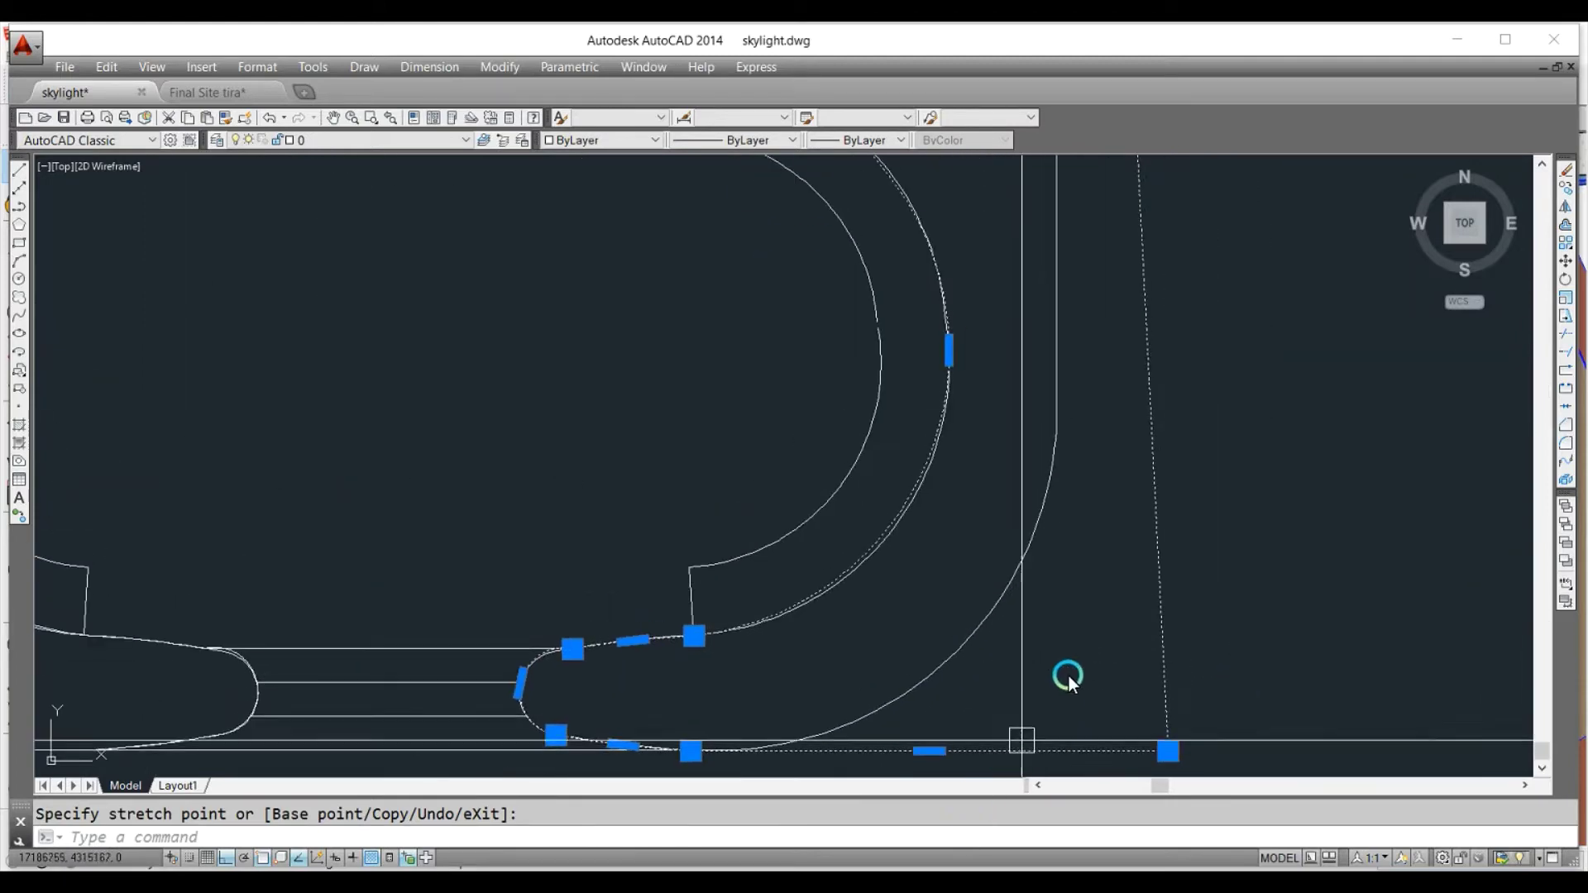
Stretch the left panel's lower-right corner upward and convert that segment into an arc.
scroll(1069, 674, "down", 2)
left_click(1132, 712)
left_click(1063, 506)
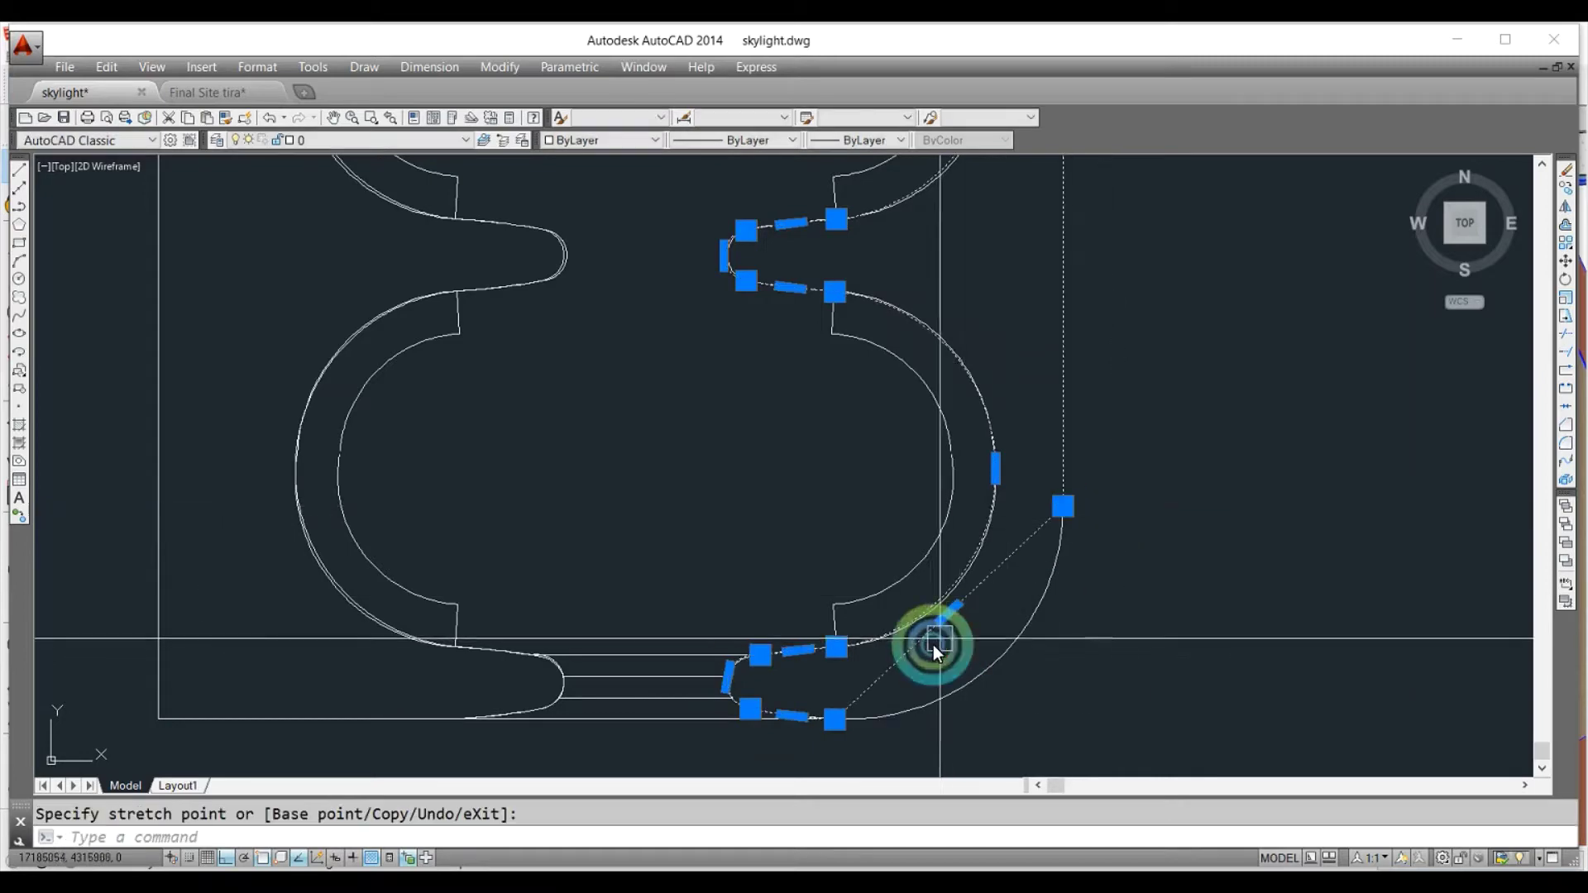
left_click(984, 646)
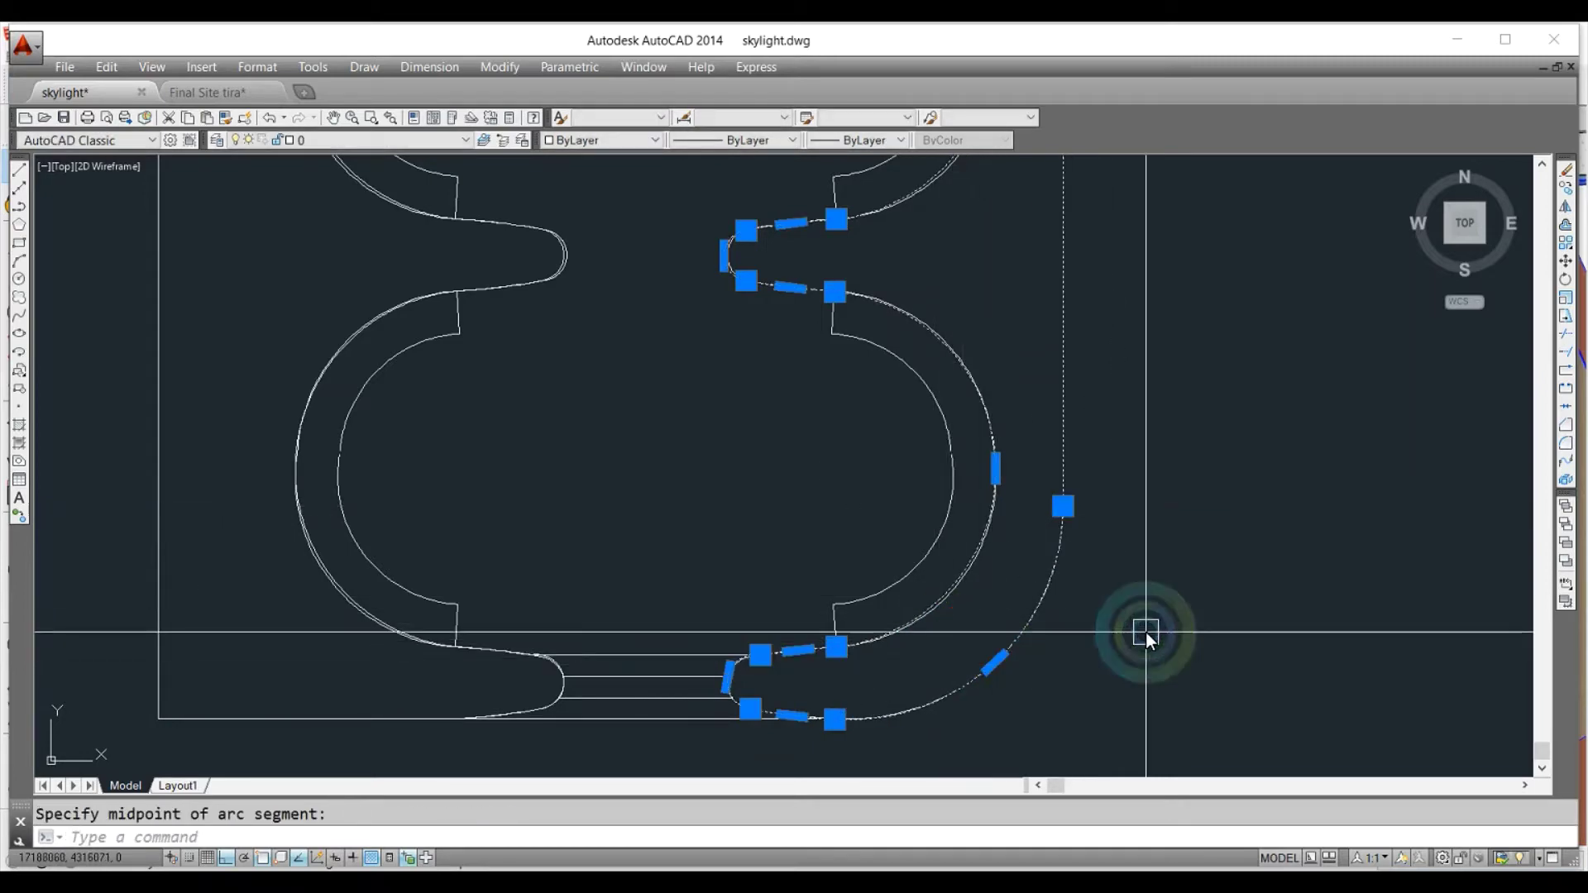
scroll(1079, 717, "down", 2)
scroll(1079, 717, "down", 2)
middle_click_drag(909, 653, 736, 661)
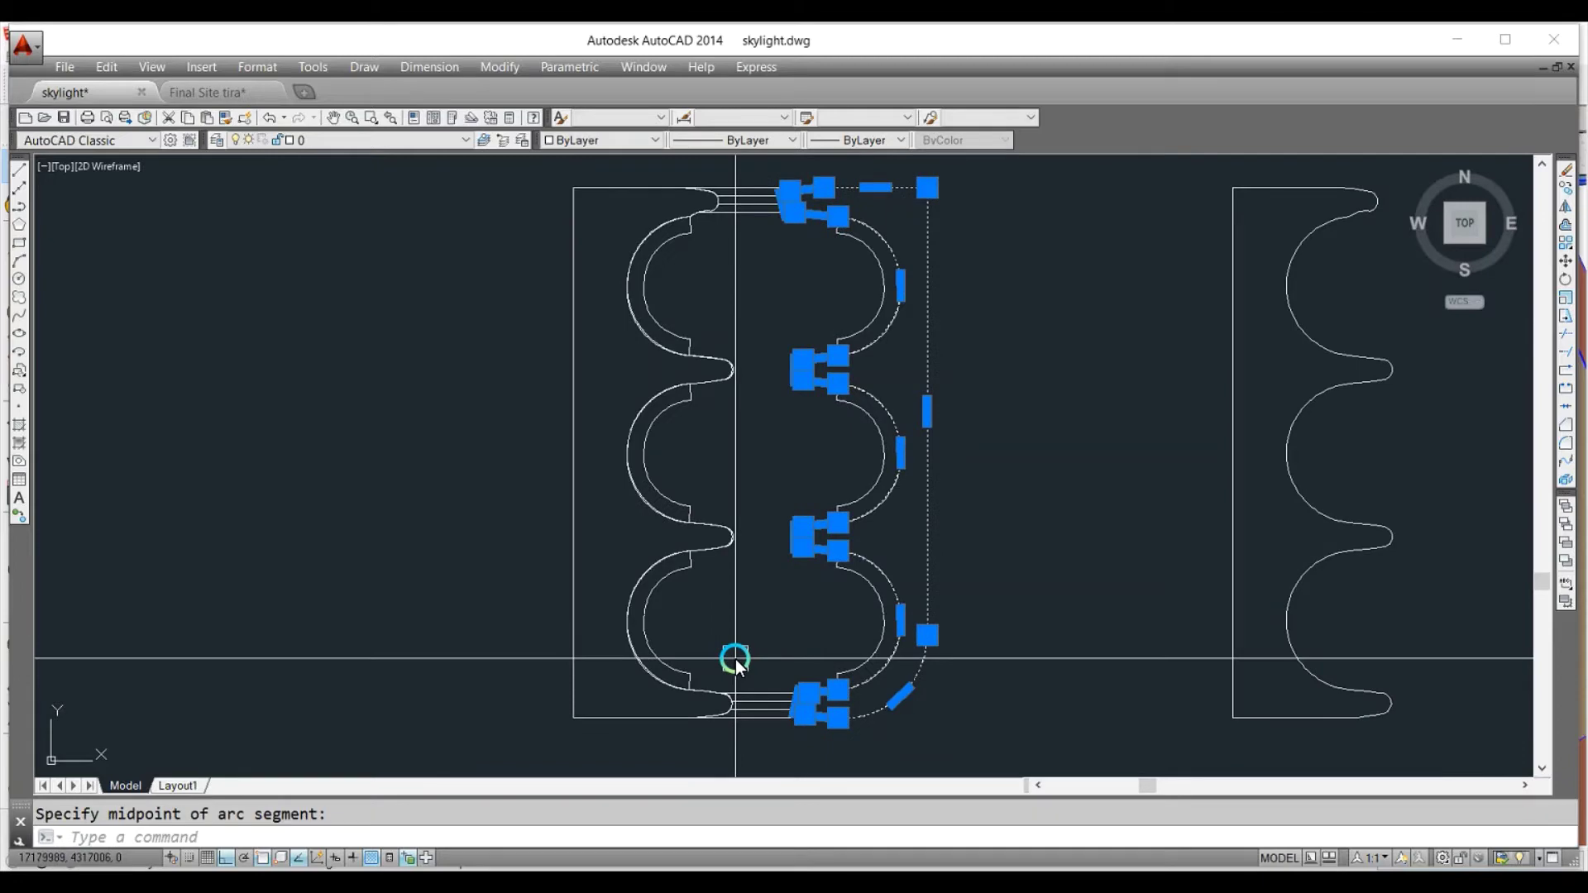
key("Escape")
Start moving the outline with M, set a base point, then cancel.
type("m")
key("Return")
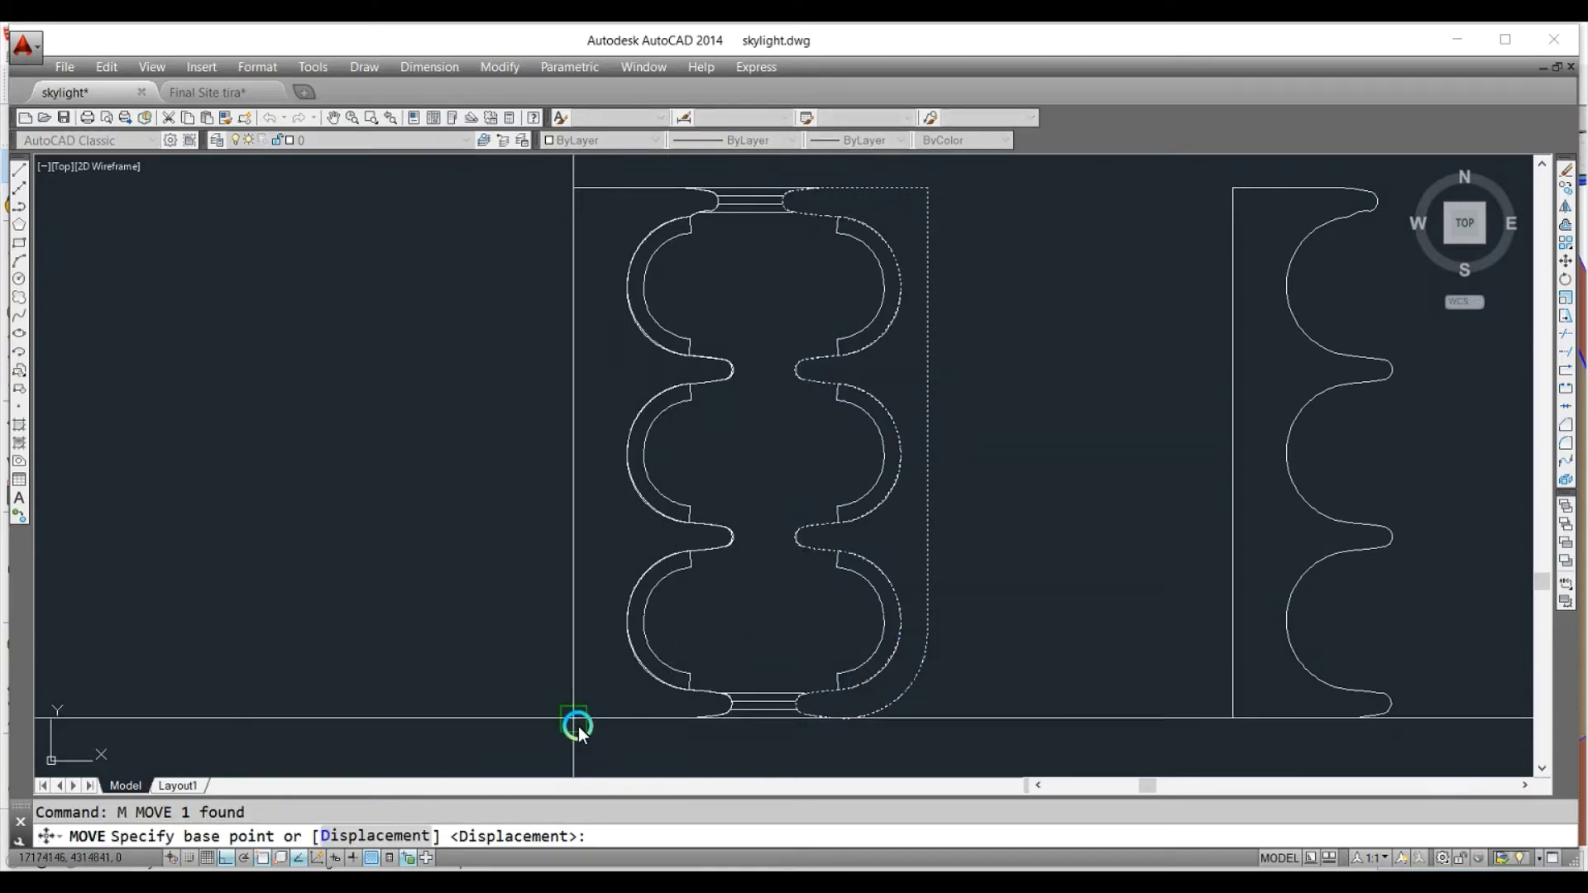
left_click(575, 719)
key("Escape")
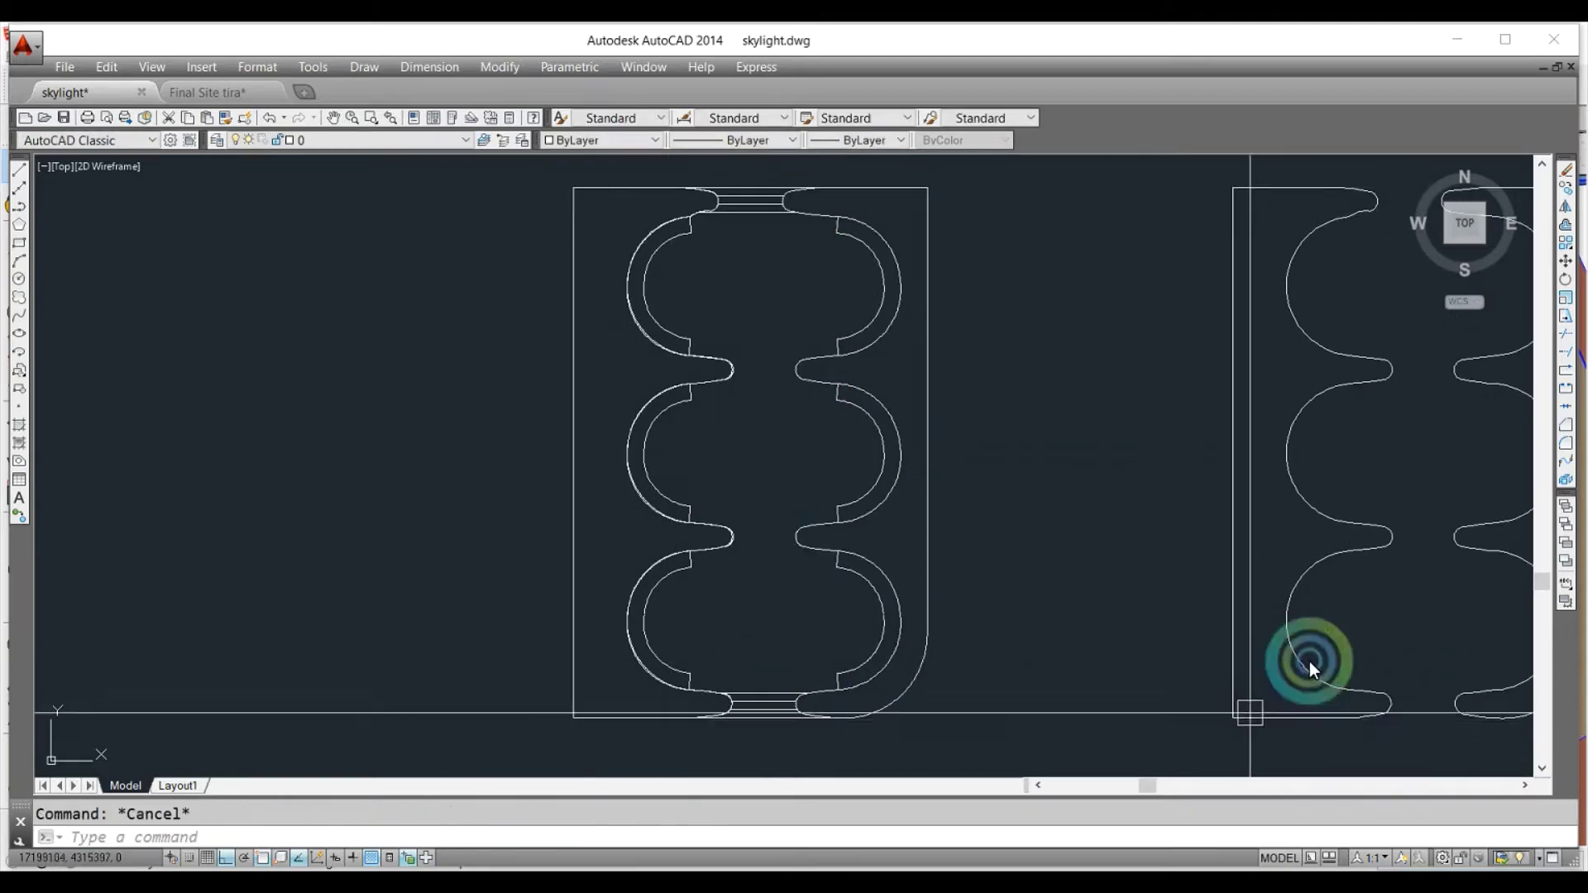
scroll(954, 668, "down", 3)
scroll(1001, 496, "up", 5)
Pan down to the second panel and start a line, then cancel it.
middle_click_drag(1012, 383, 1020, 457)
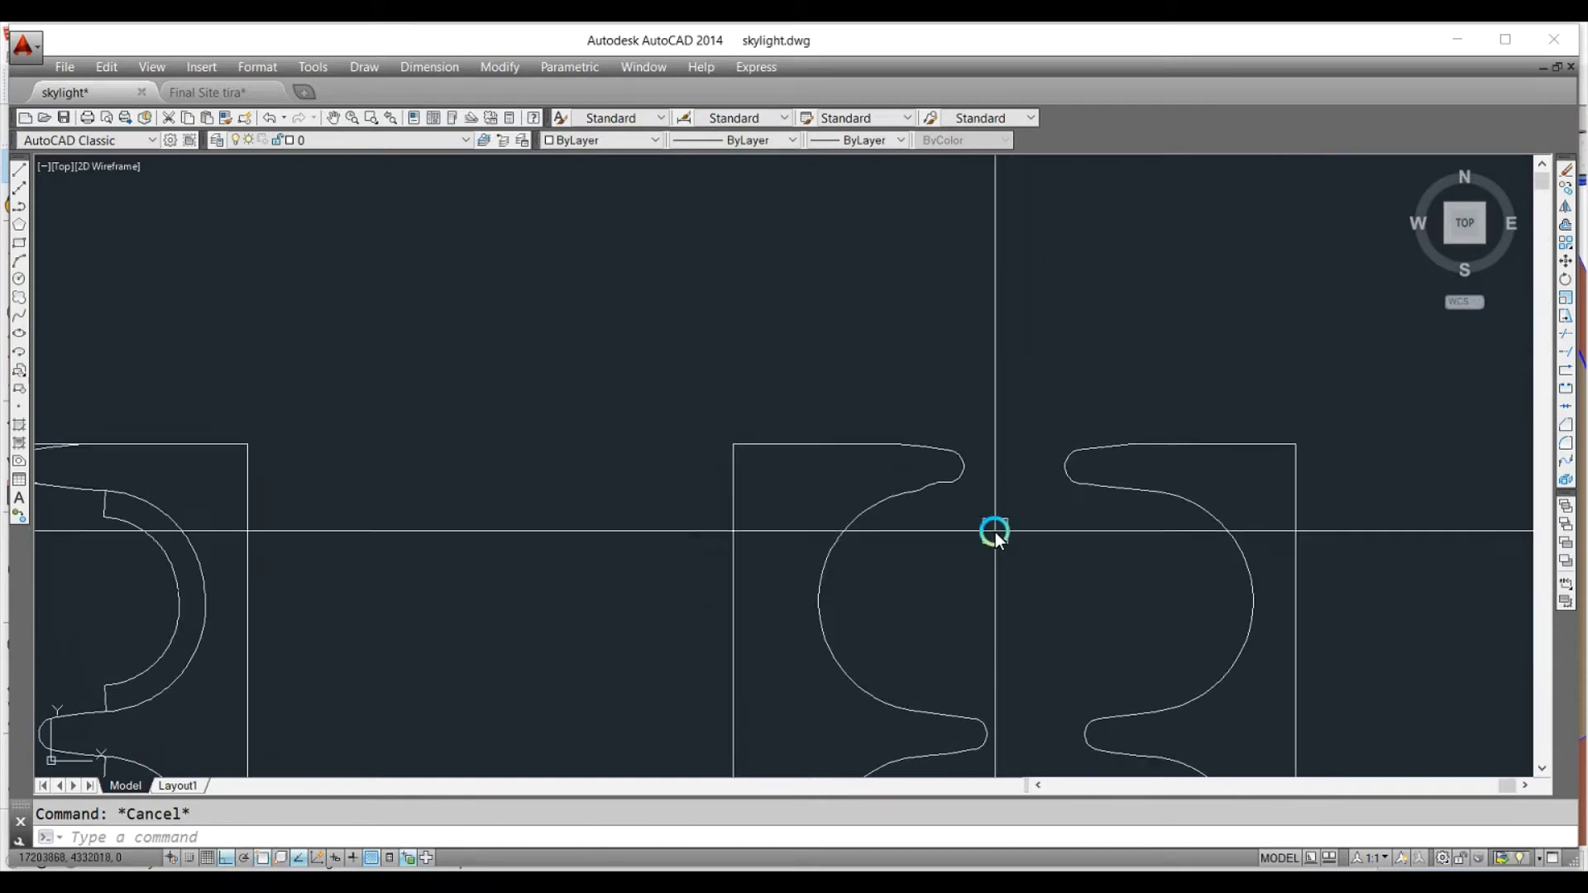
type("l")
key("Return")
left_click(1178, 442)
key("Escape")
scroll(533, 546, "down", 2)
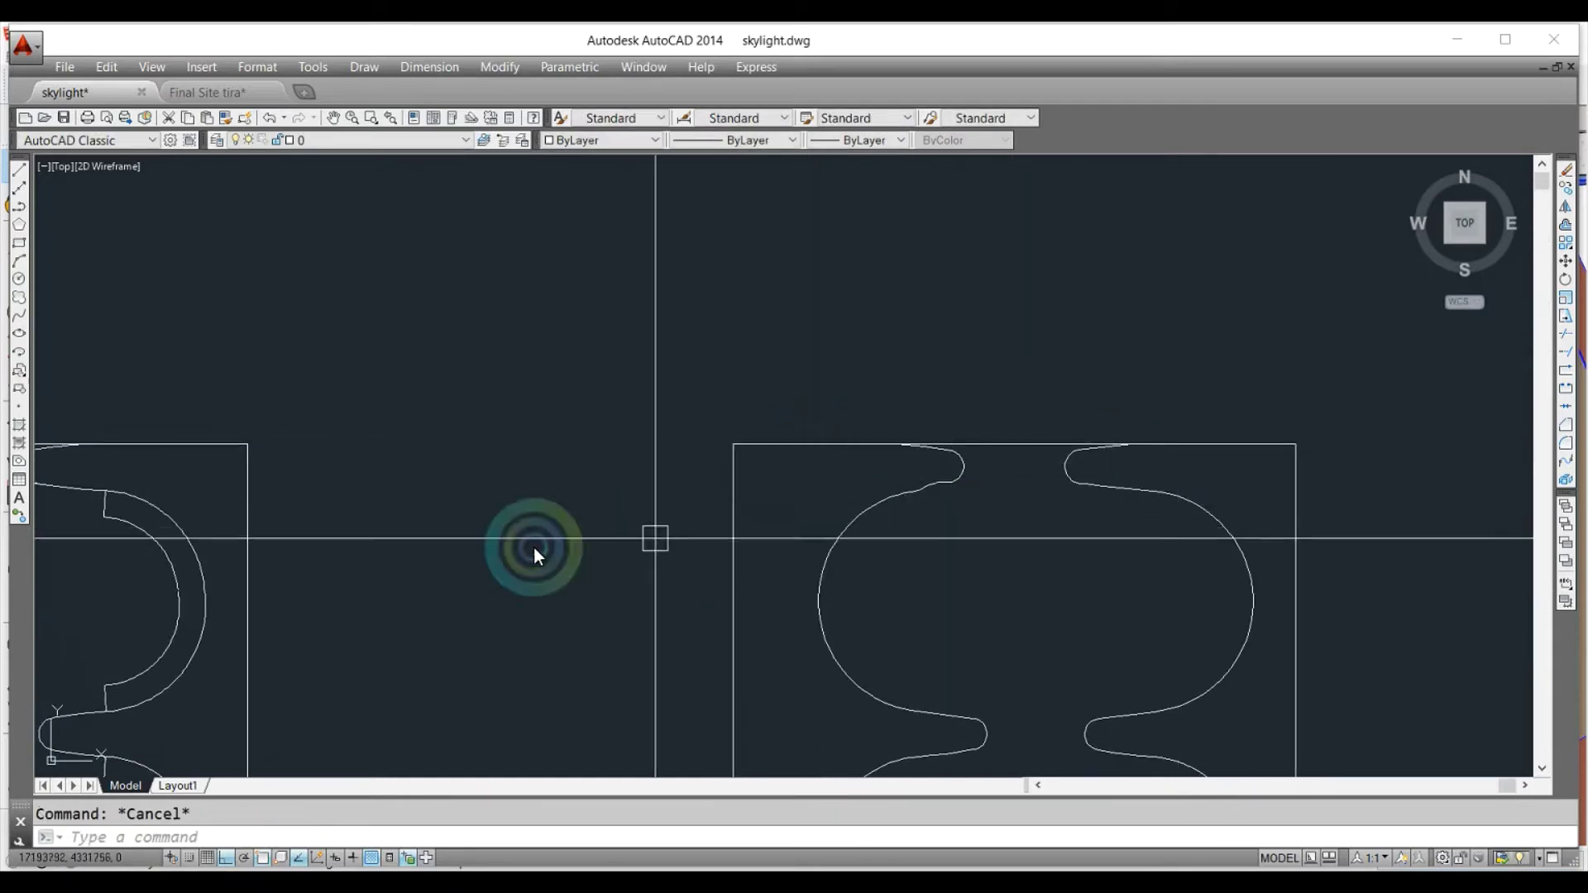
scroll(537, 512, "up", 4)
Offset the top neck line downward as multiple parallel step lines.
type("o")
key("Return")
scroll(594, 428, "up", 1)
left_click(590, 454)
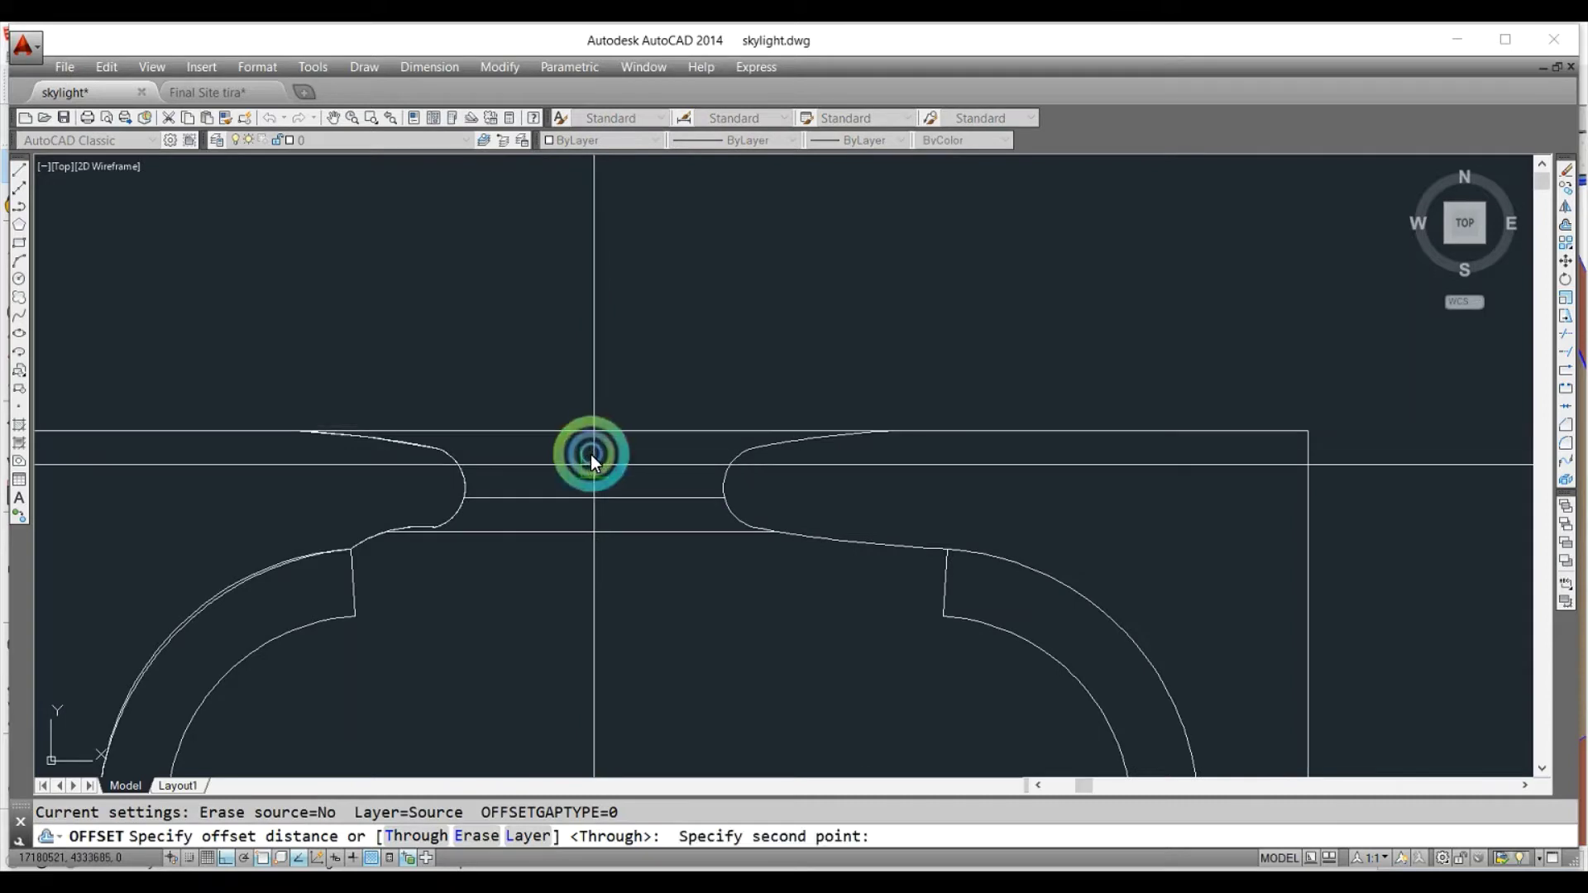
scroll(301, 439, "down", 1)
left_click(301, 438)
left_click(1029, 414)
type("m")
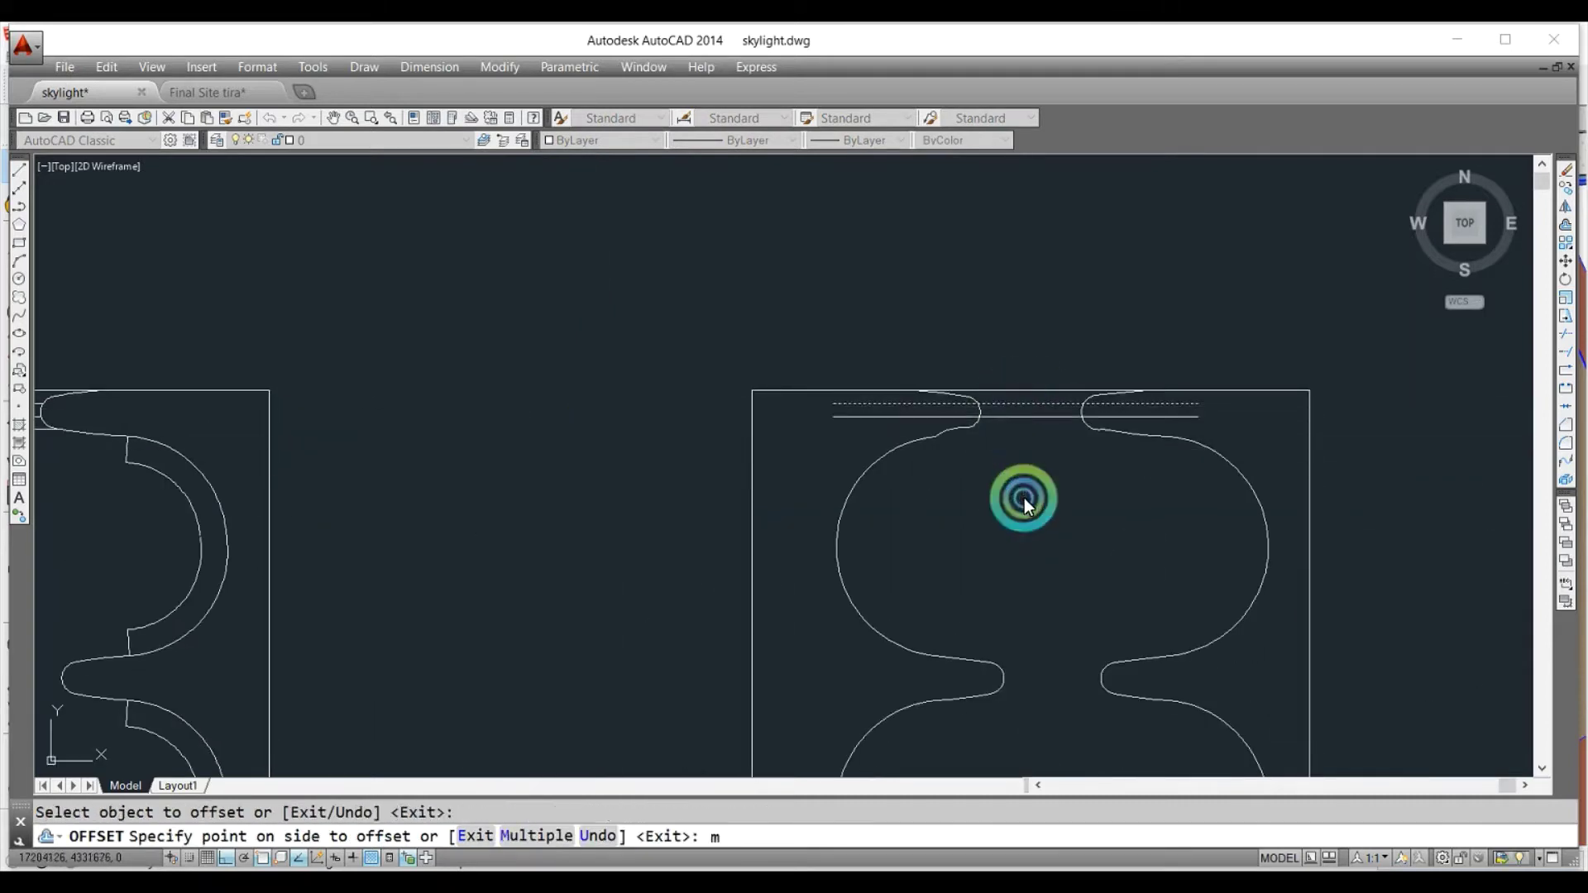
key("Return")
left_click(1024, 512)
key("Escape")
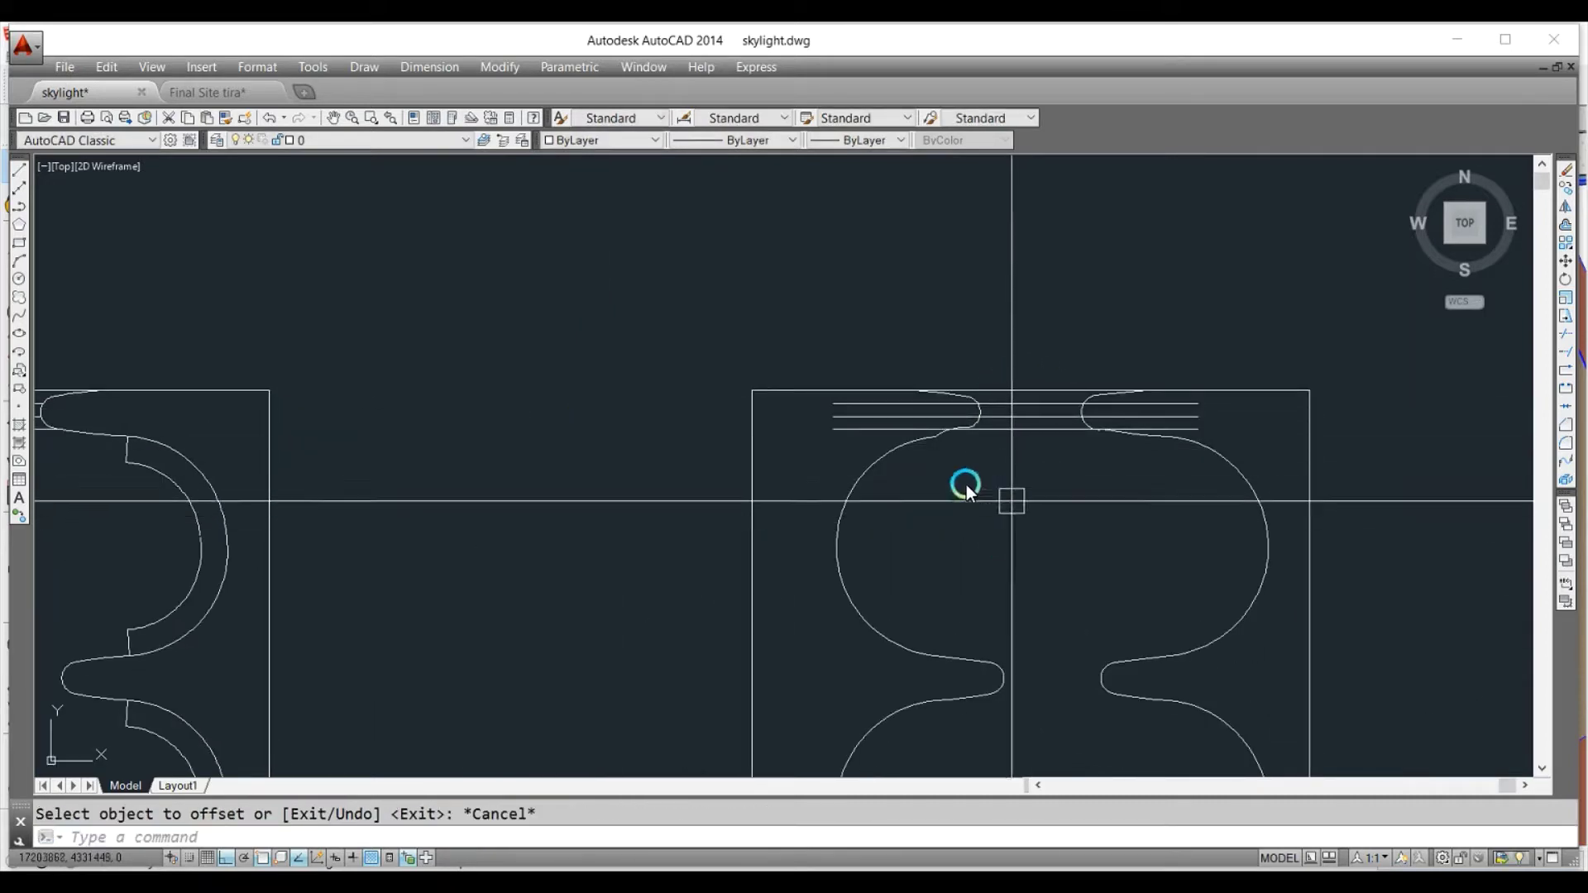
Trim the offset lines' left ends back to the curved outline.
type("tr")
key("Return")
scroll(918, 449, "up", 3)
left_click(919, 441)
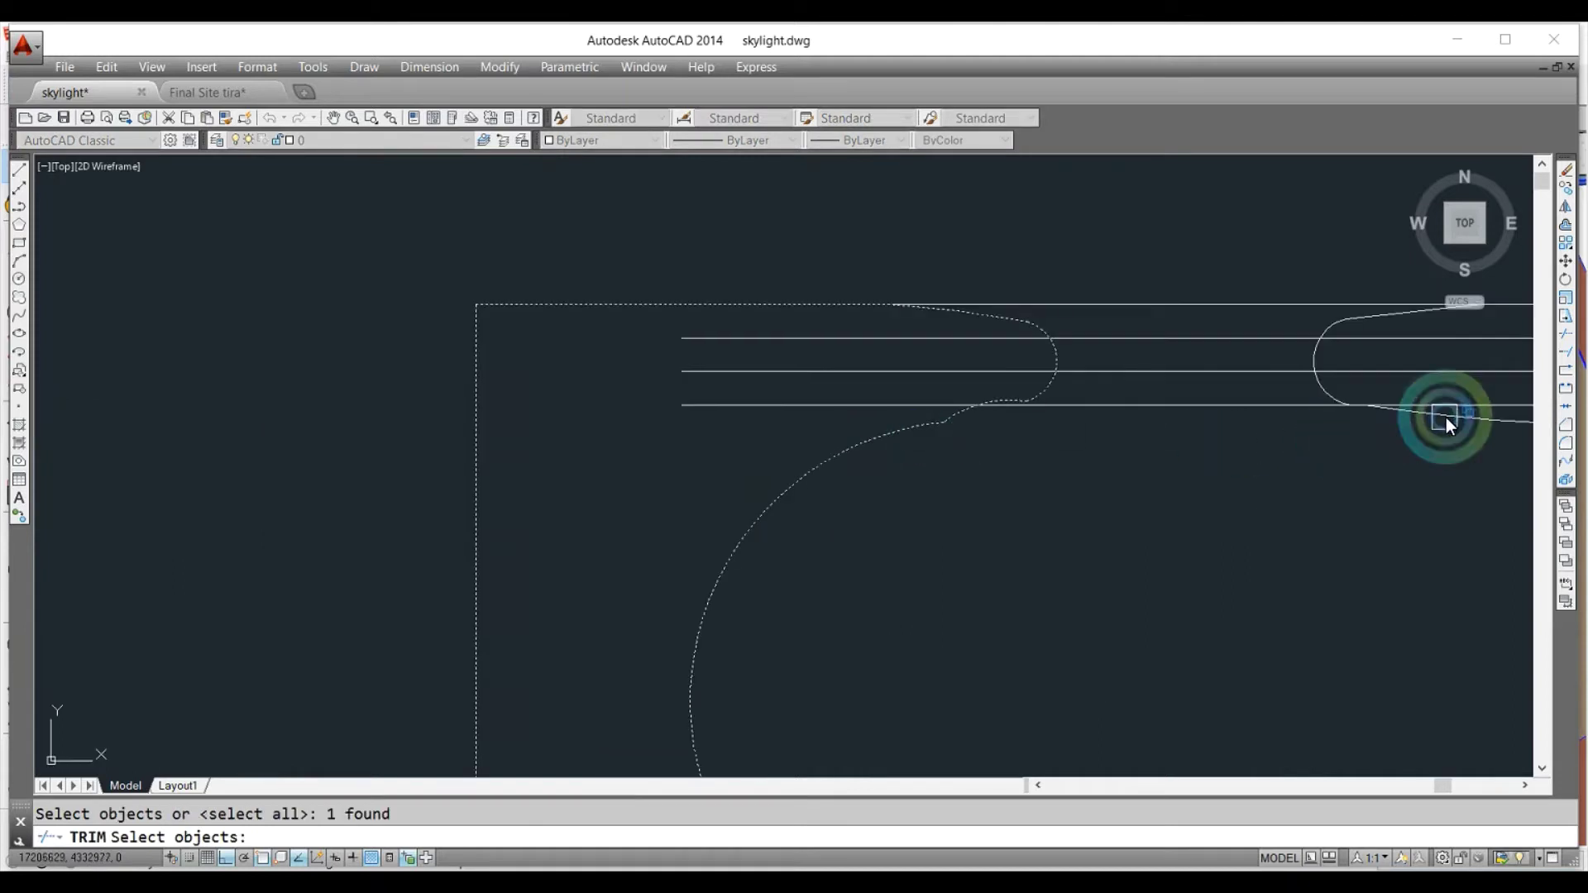
key("Return")
left_click(755, 405)
key("Escape")
key("space")
key("space")
left_click(880, 441)
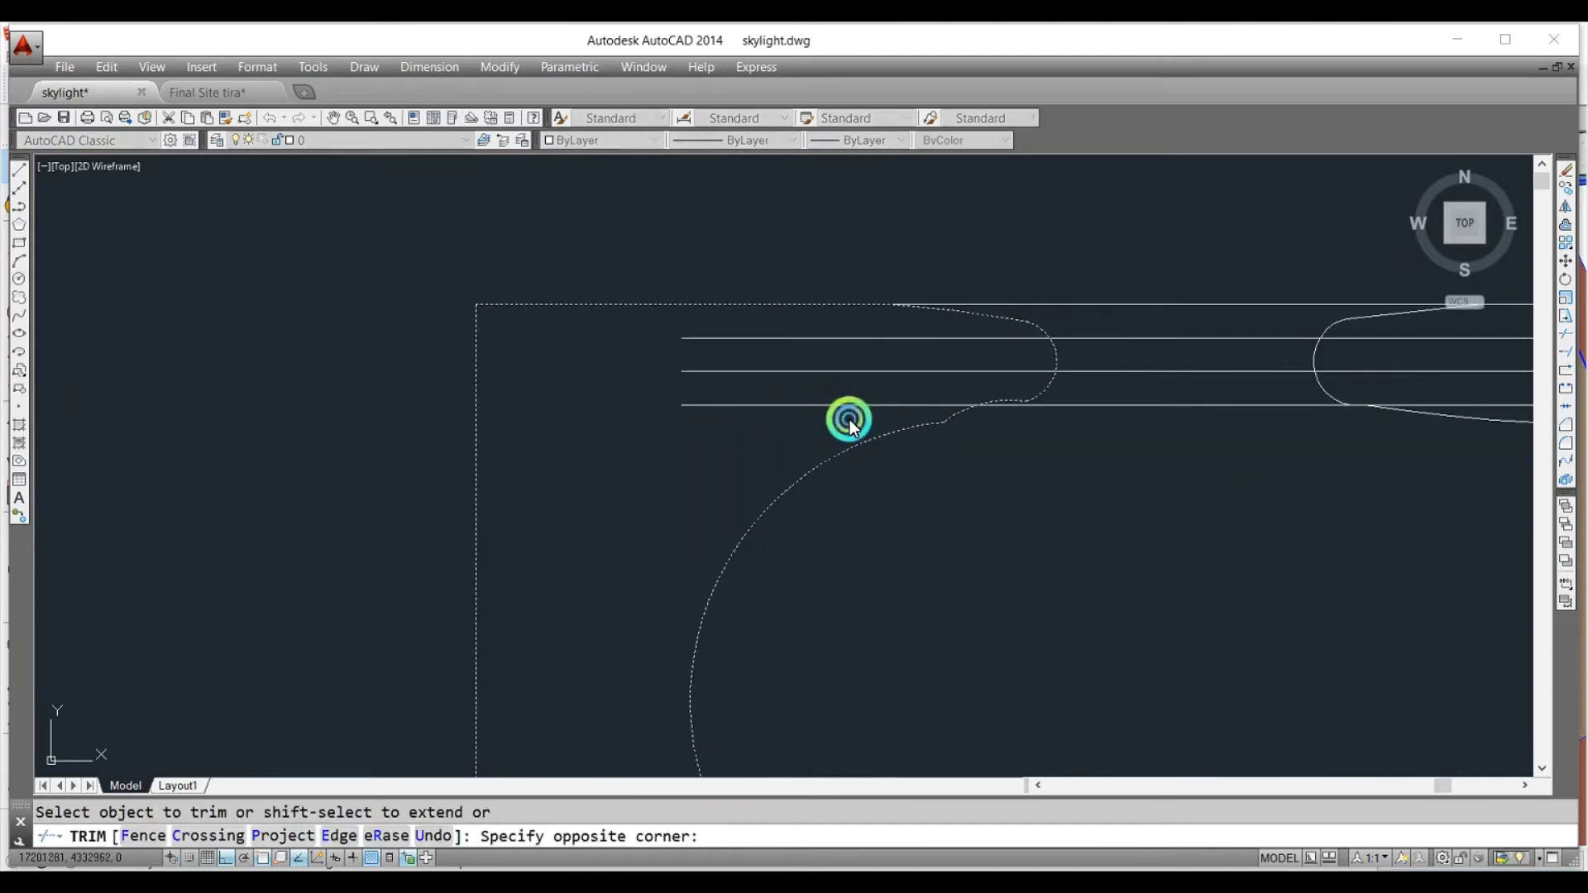
left_click(809, 354)
key("Escape")
Trim the step lines' right parts against the other curved edge.
scroll(948, 354, "down", 3)
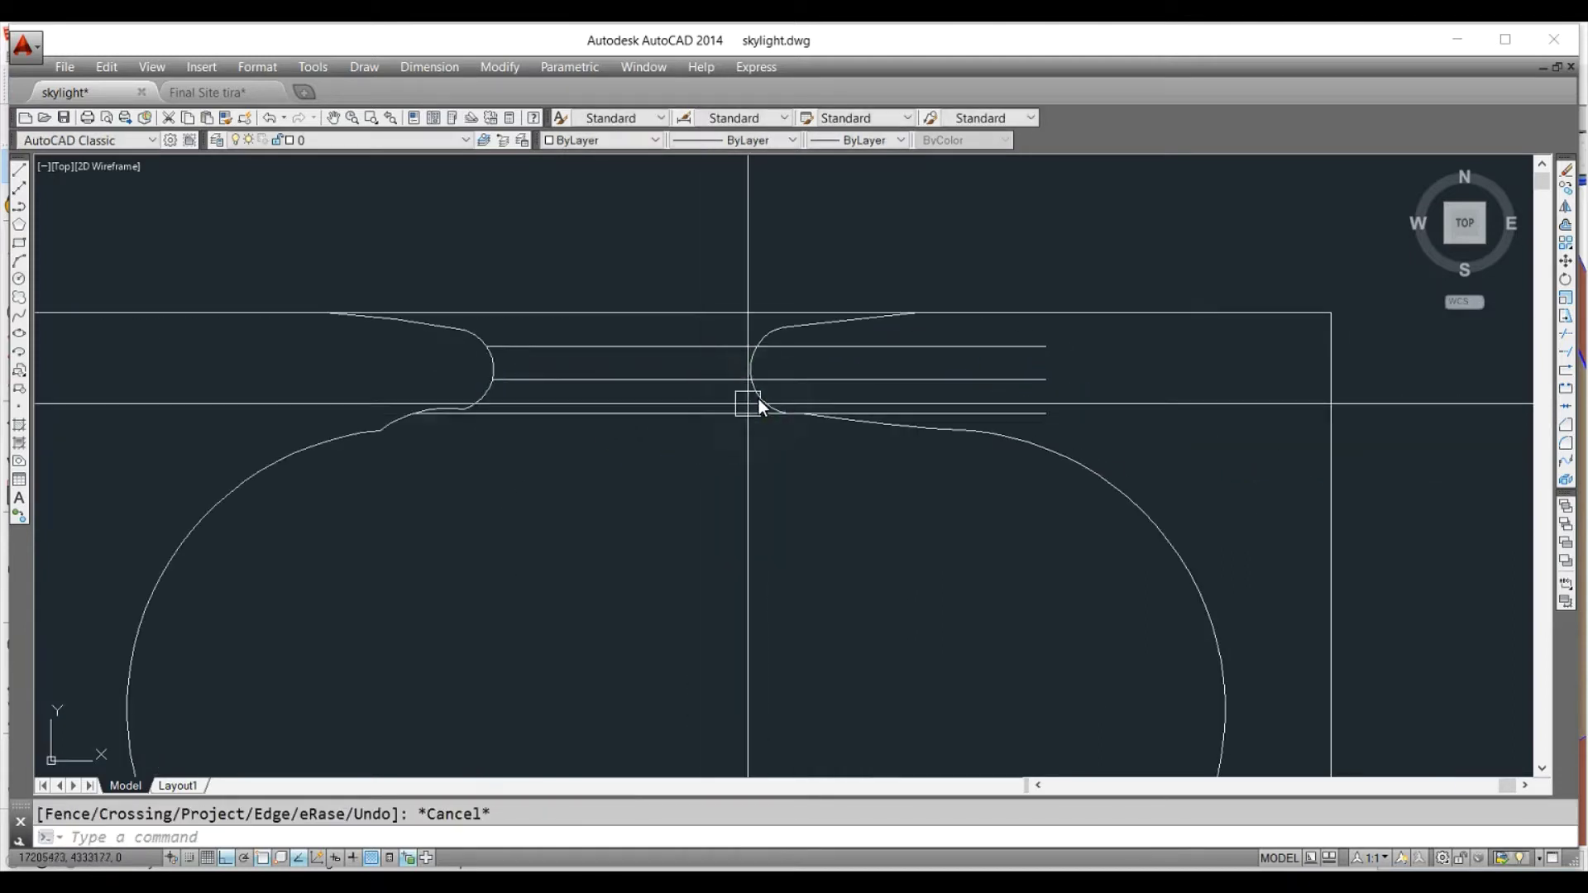
key("space")
scroll(758, 399, "up", 2)
left_click(756, 396)
key("Return")
left_click(992, 308)
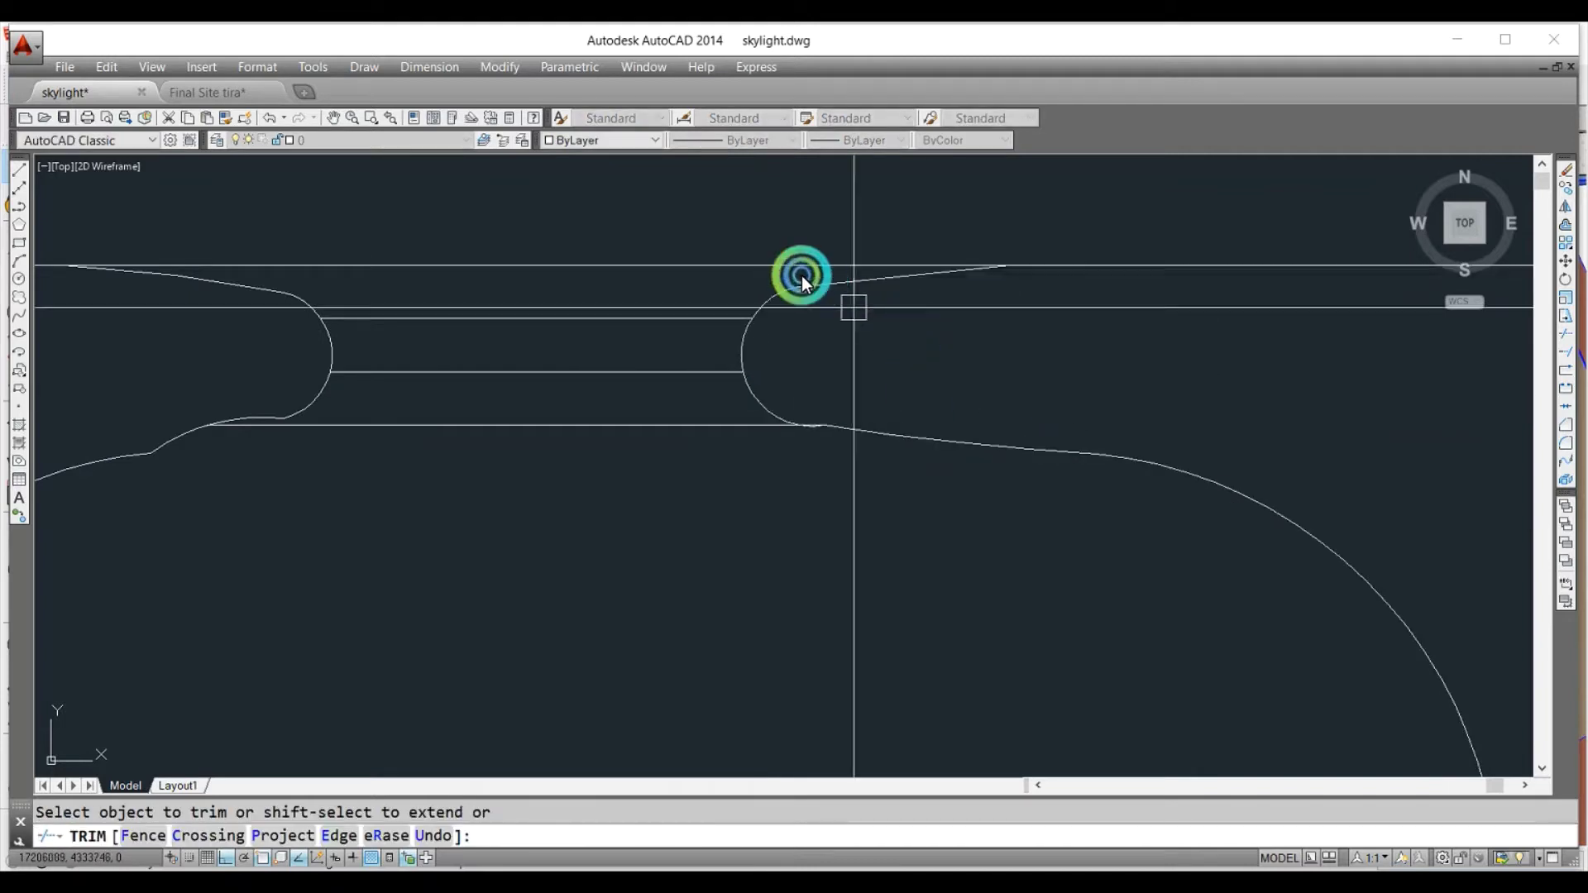
key("Return")
left_click(1076, 265)
Grip-stretch the top line's ends and the fillet arc's endpoint.
left_click(1212, 265)
left_click(1004, 264)
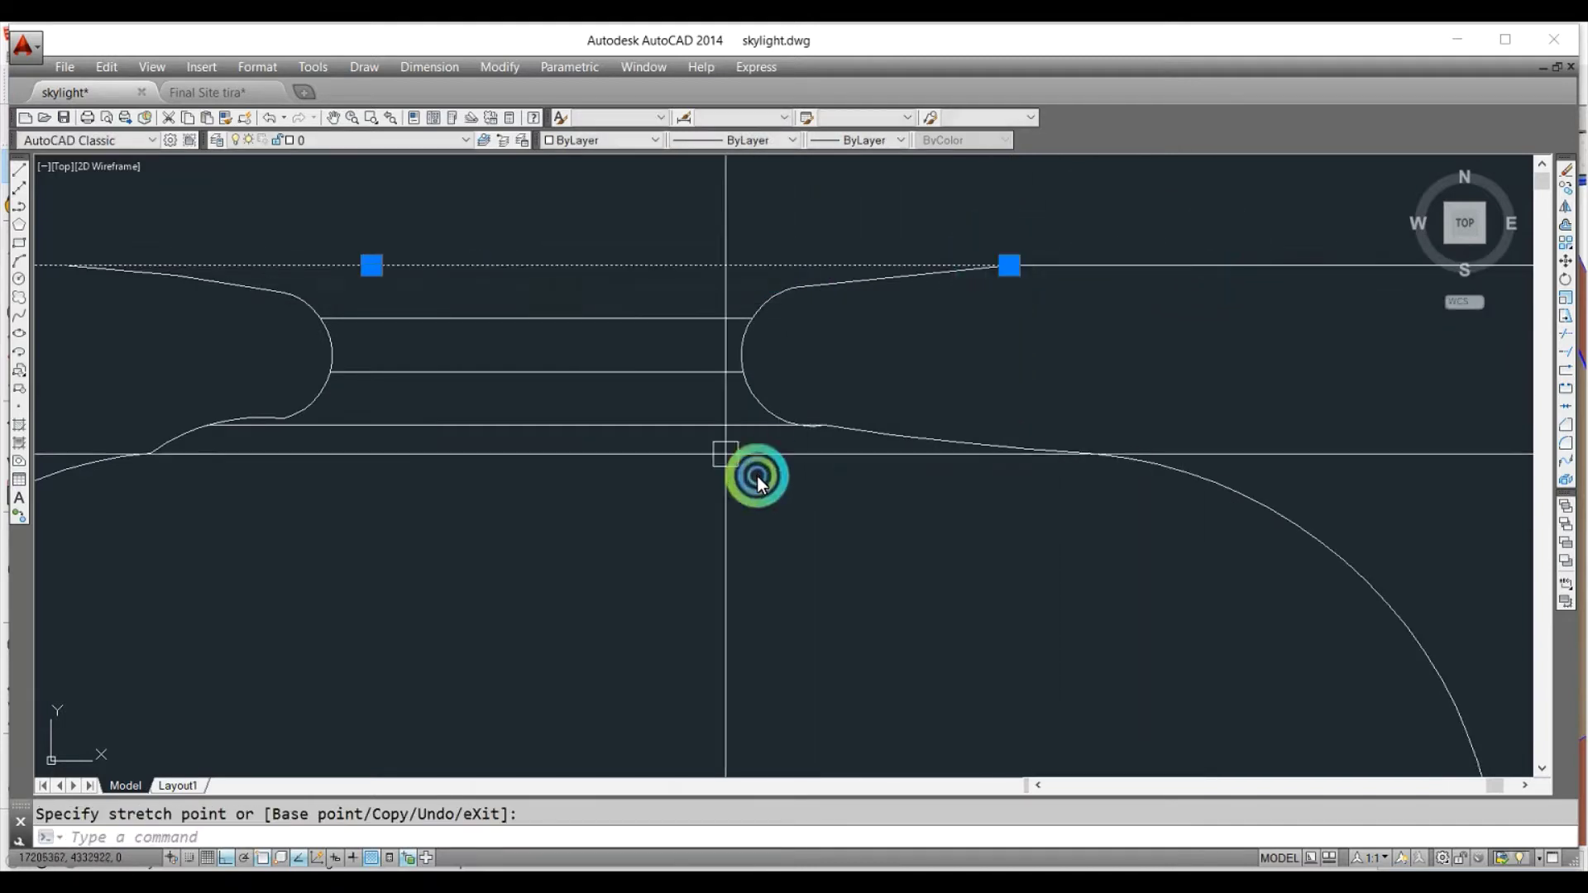
scroll(756, 473, "down", 3)
scroll(241, 394, "up", 3)
left_click(277, 322)
key("Escape")
scroll(938, 594, "down", 2)
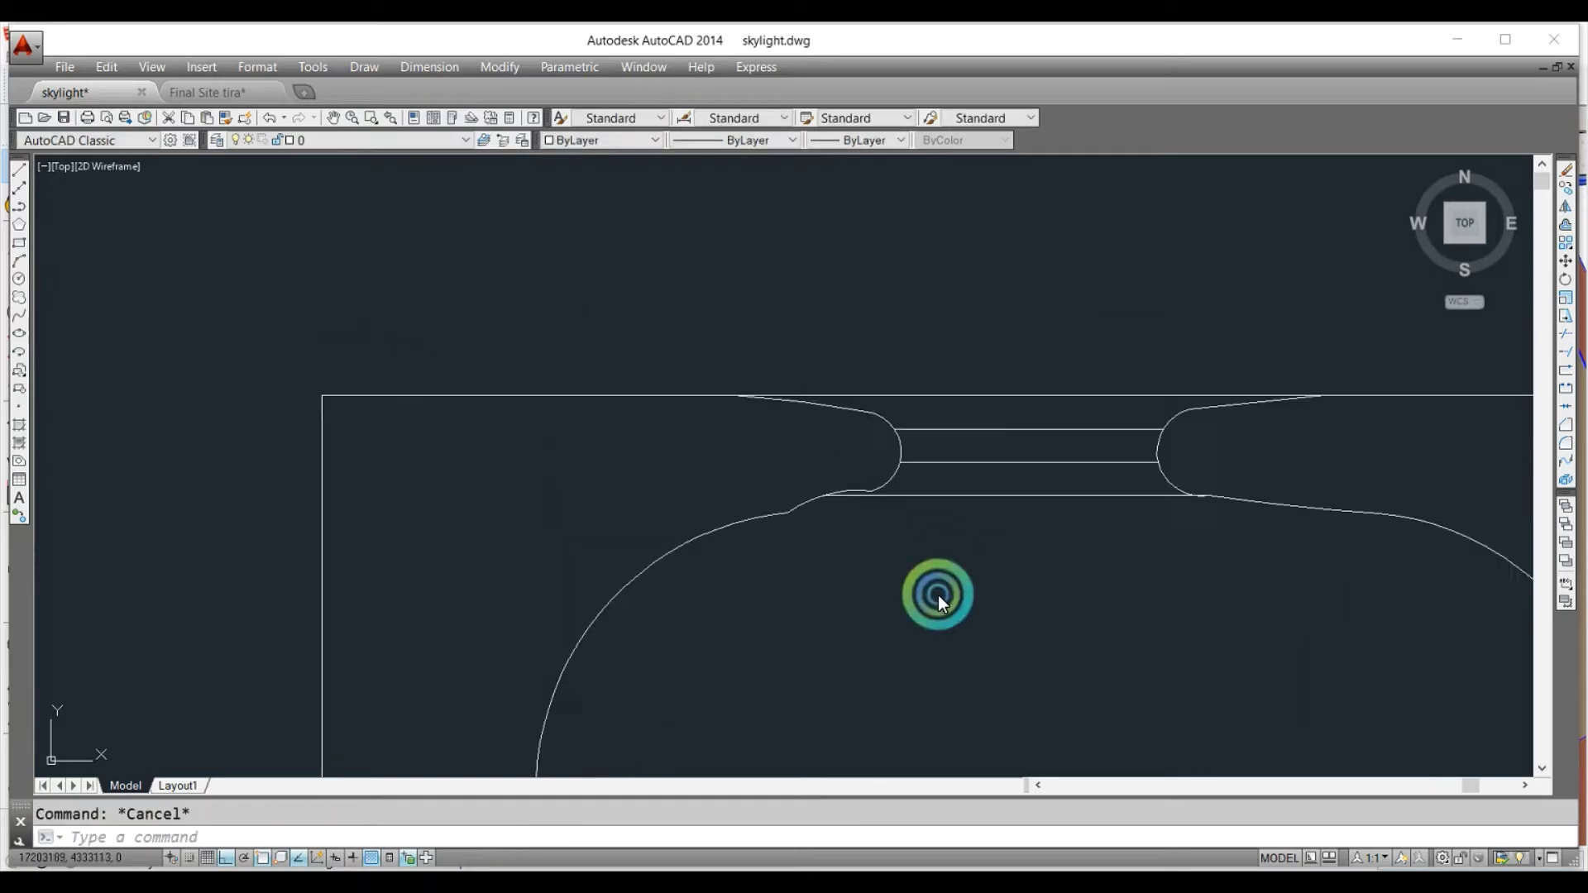
scroll(934, 480, "down", 3)
scroll(908, 322, "up", 5)
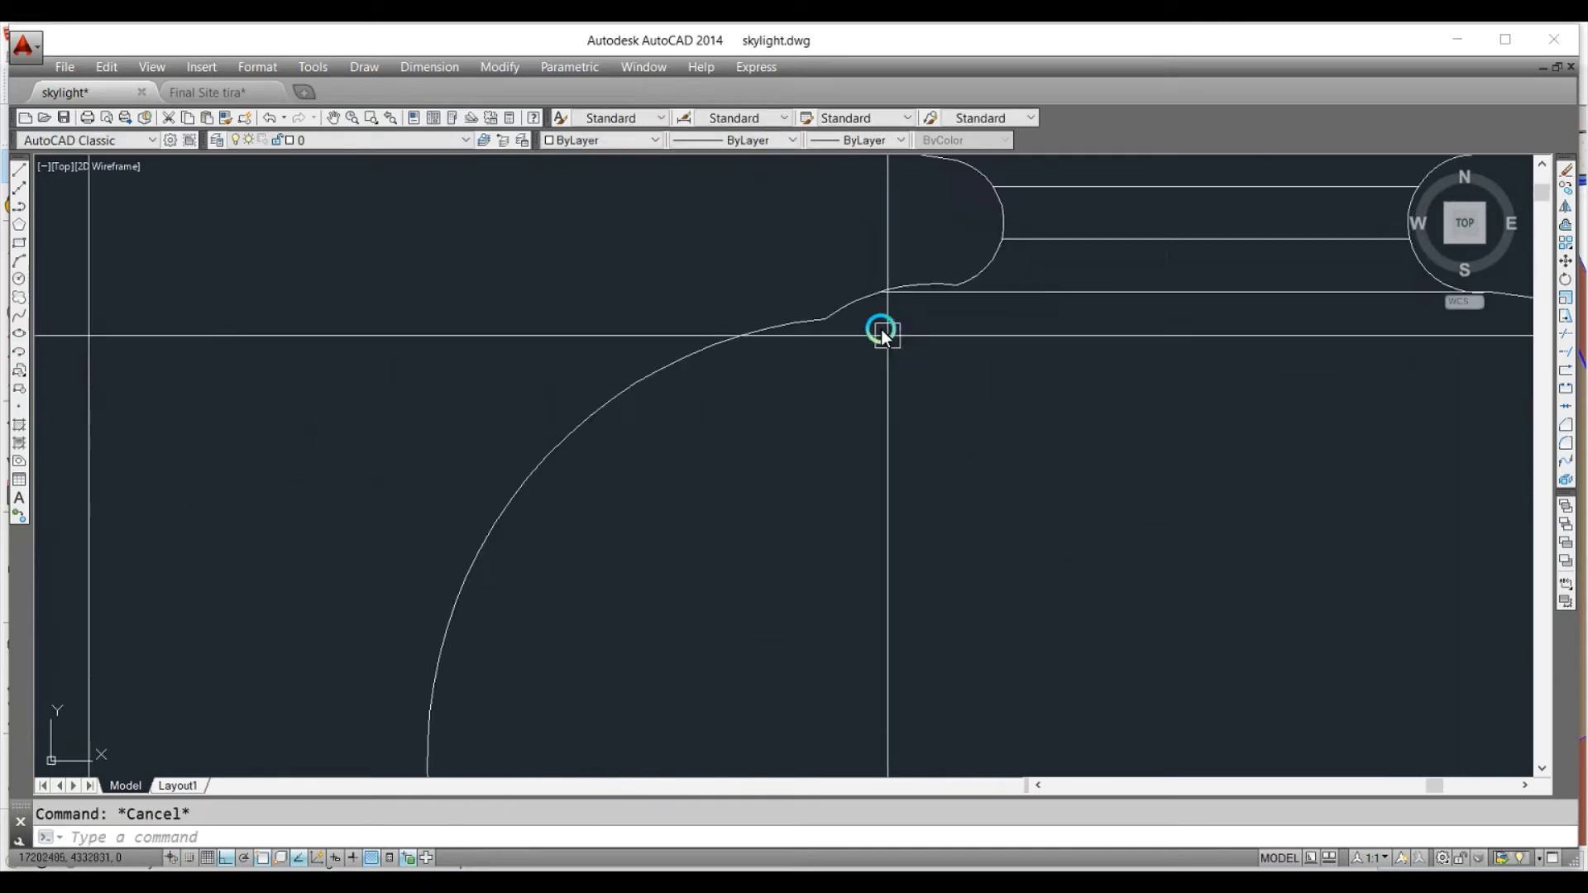
left_click(799, 335)
scroll(779, 286, "up", 4)
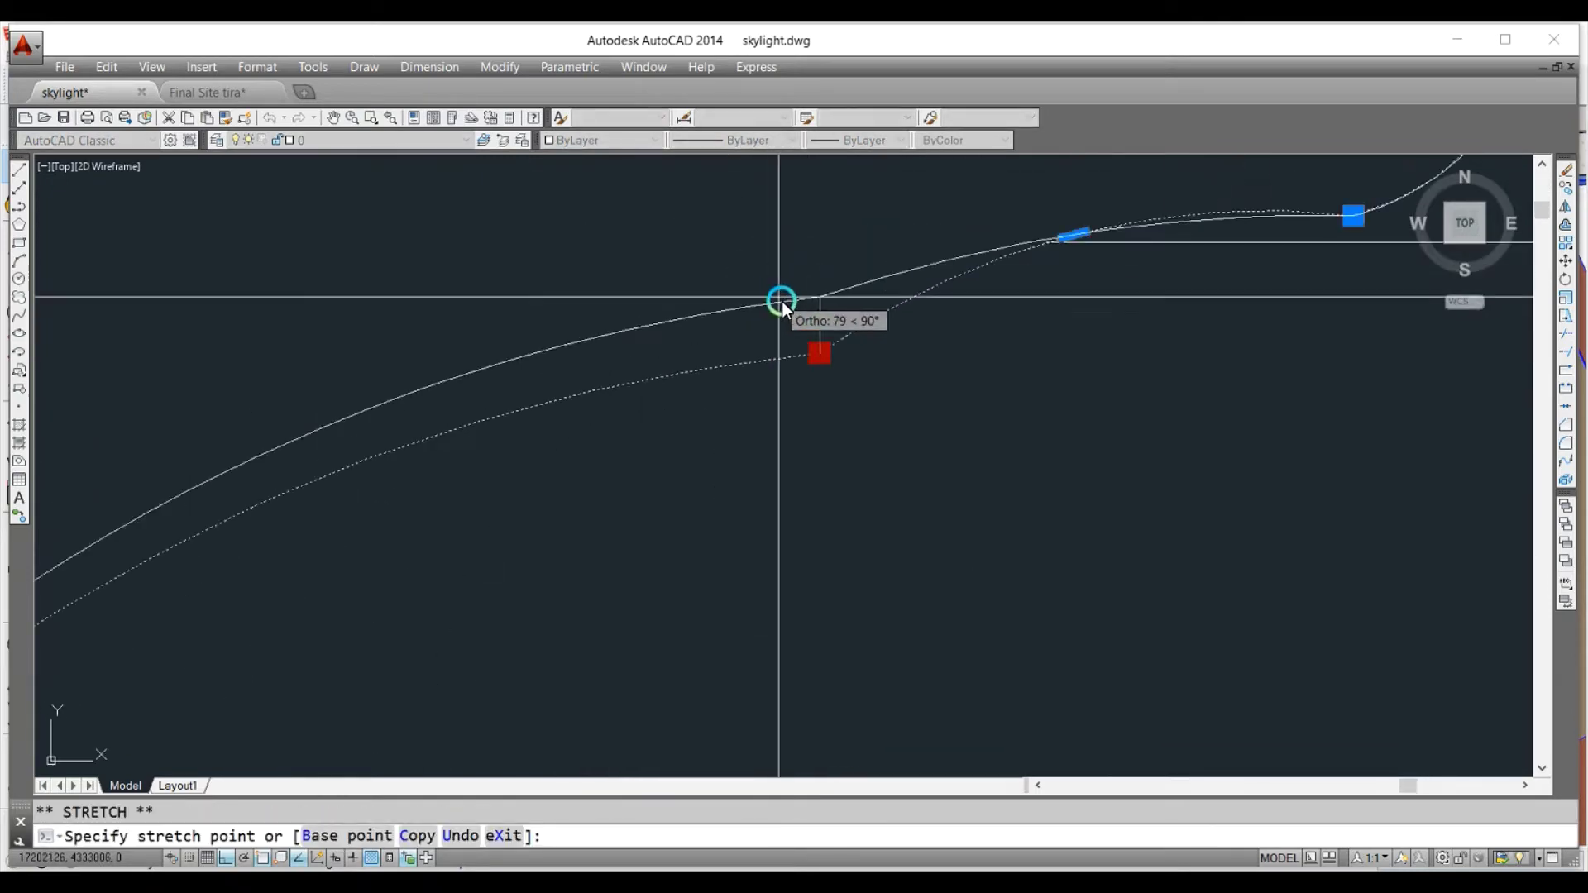
key("Escape")
Window-select the curve and begin stretching it from a base point, then cancel.
type("ex")
key("Return")
key("Return")
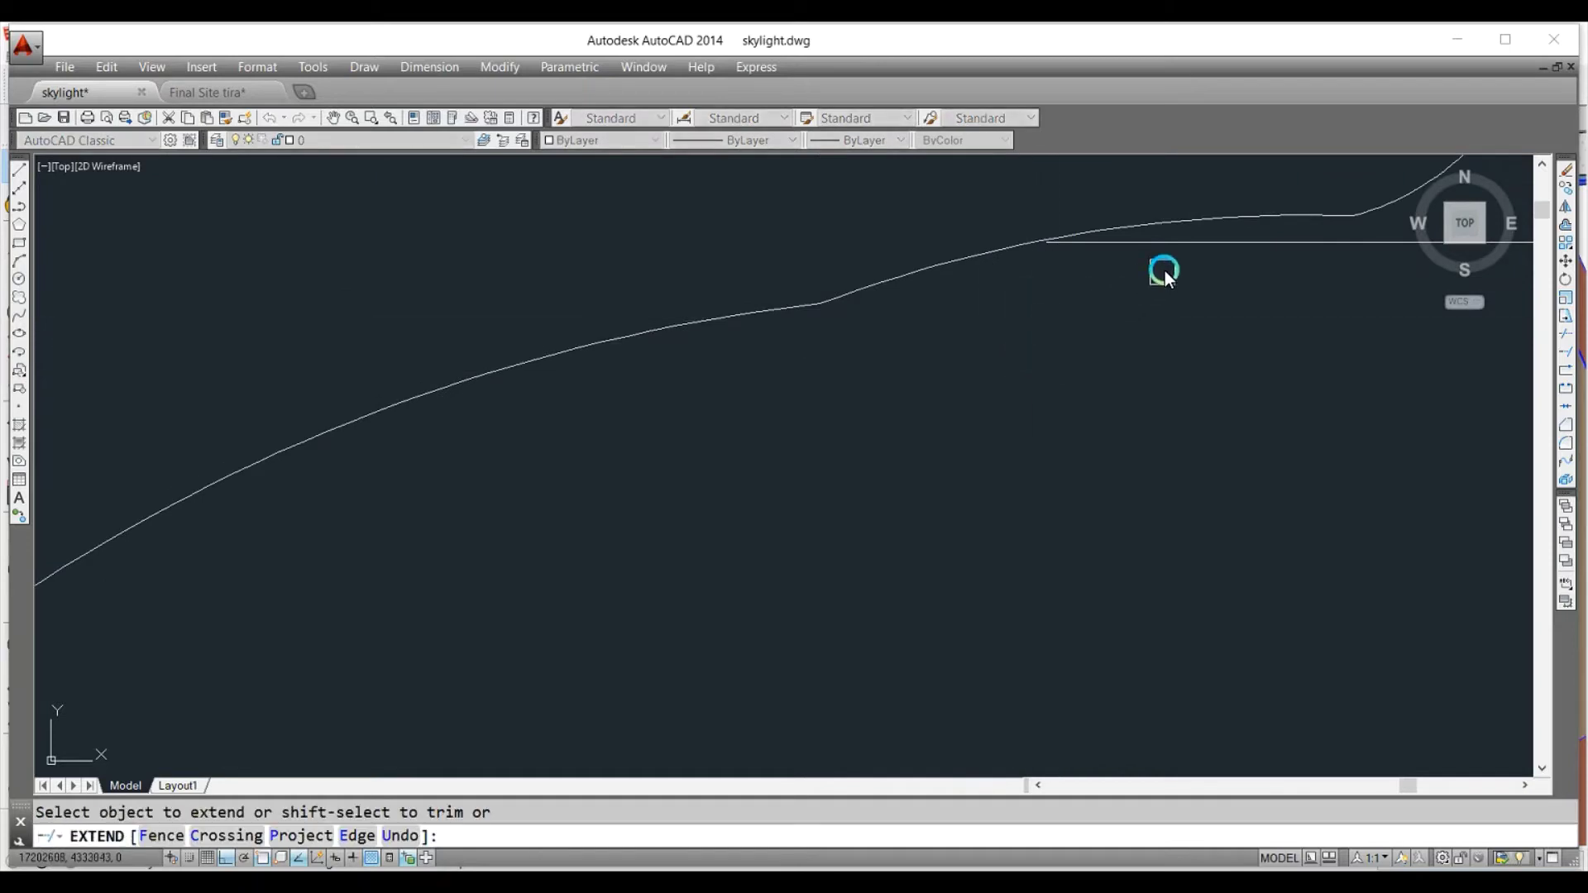
key("Escape")
left_click(855, 397)
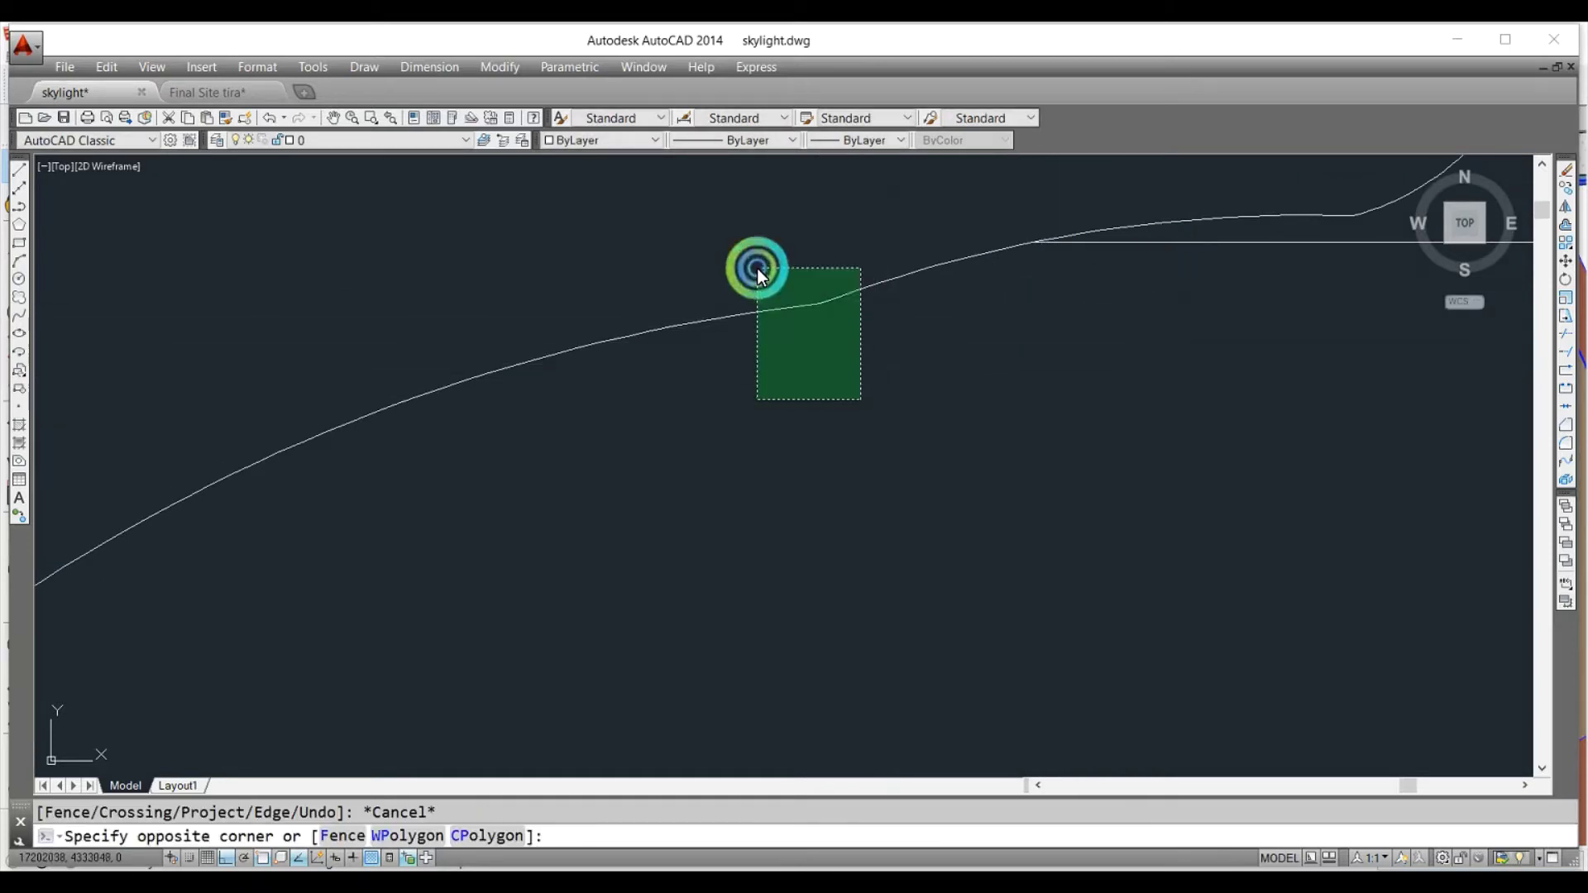
left_click(755, 266)
type("s")
key("Return")
left_click(865, 447)
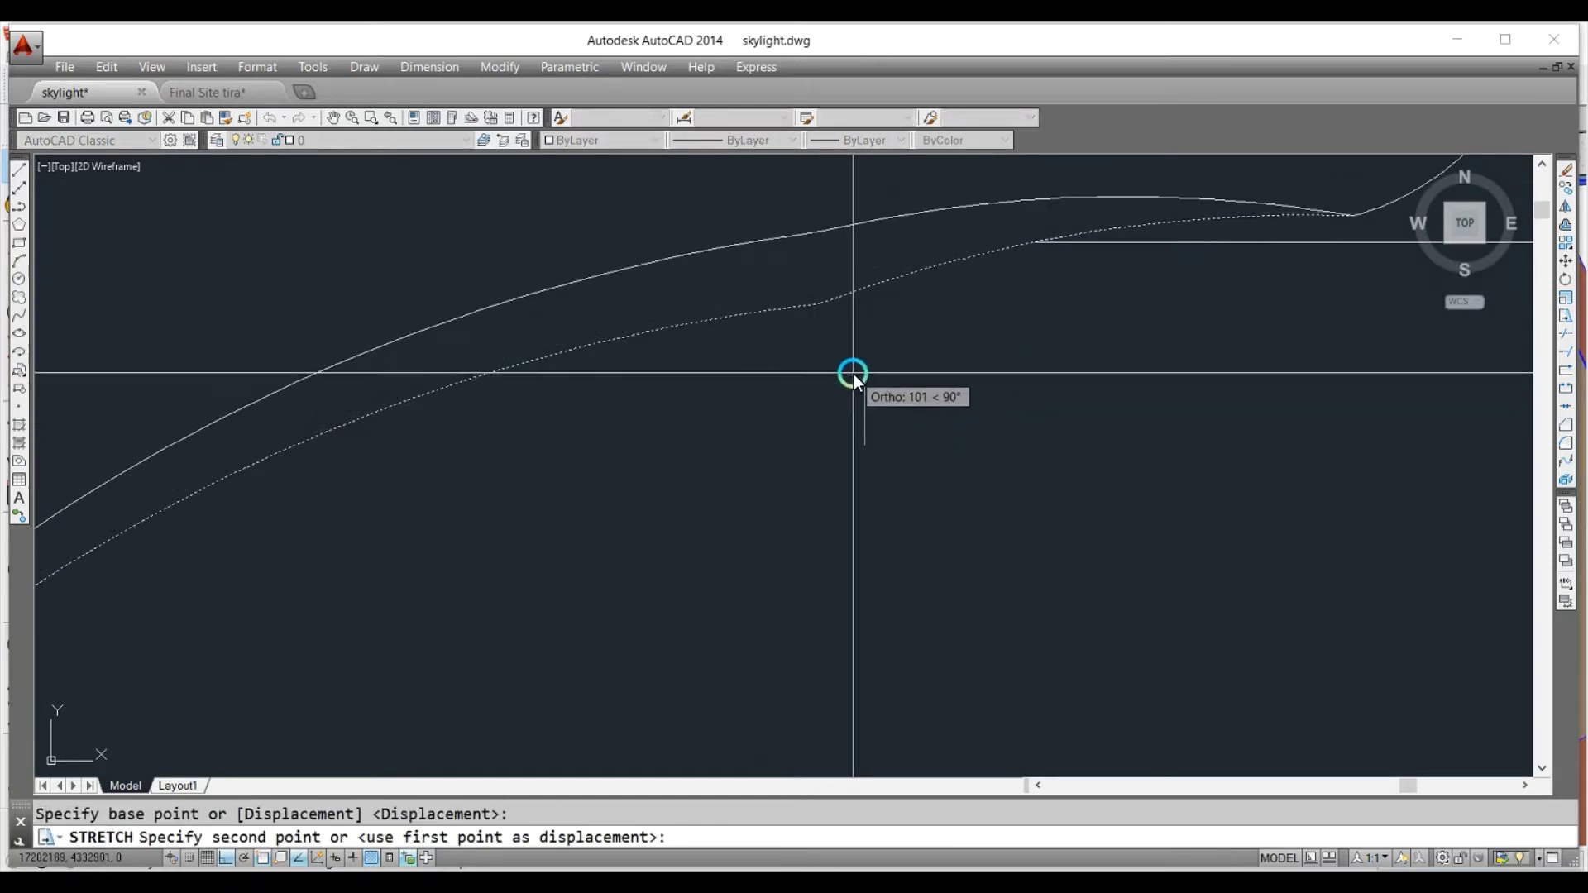
key("Escape")
scroll(961, 546, "up", 5)
scroll(962, 544, "down", 3)
scroll(880, 483, "down", 2)
Place a horizontal construction line below the panel's bottom neck.
key("Escape")
scroll(840, 560, "up", 4)
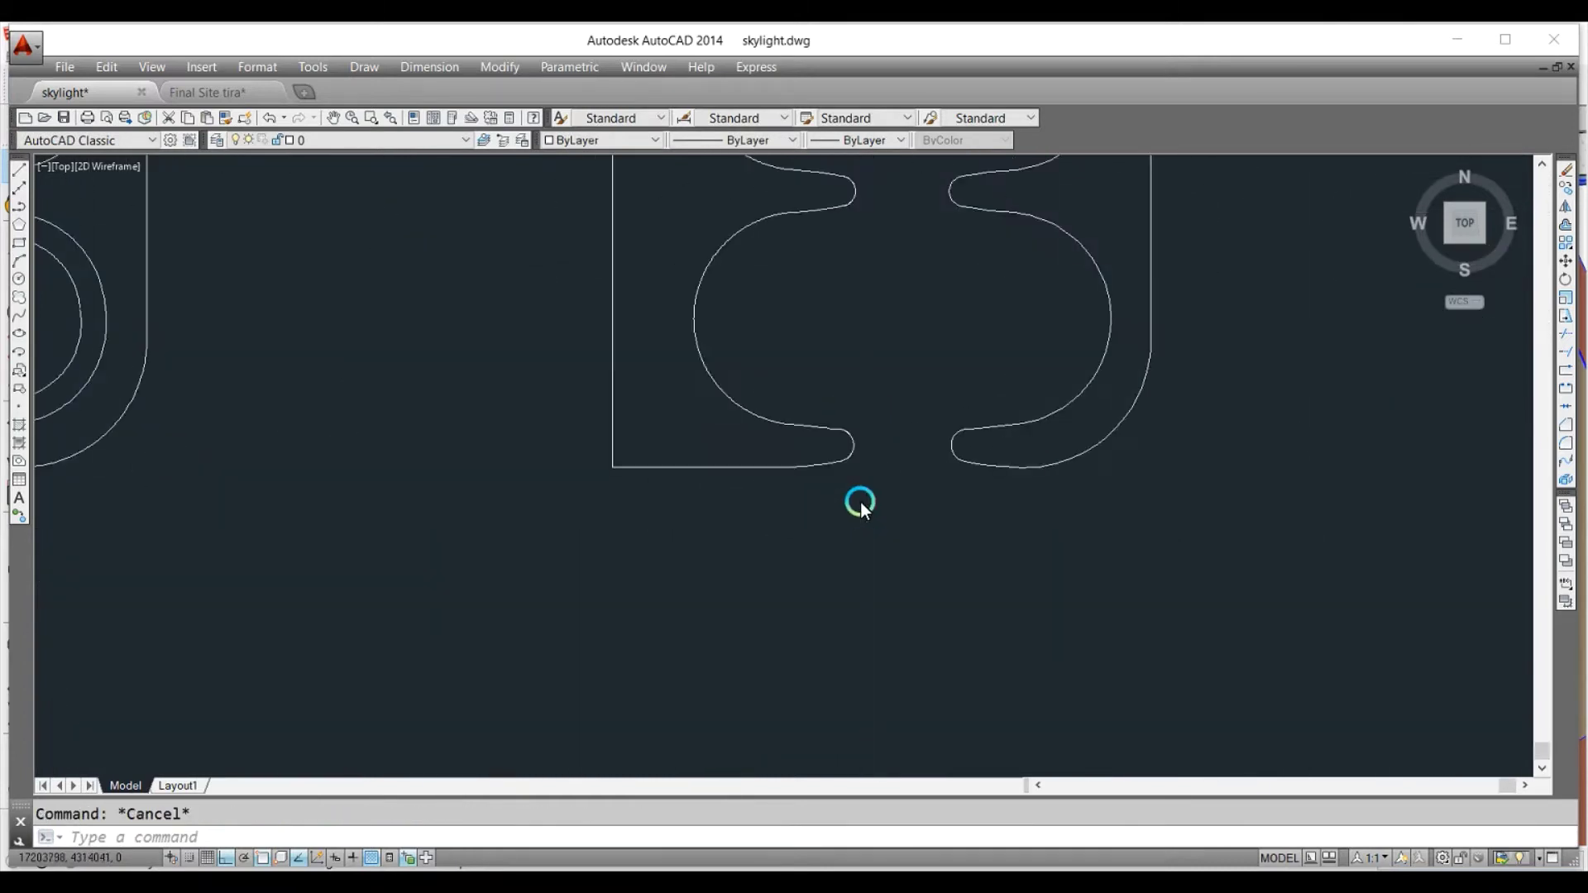
scroll(858, 500, "up", 2)
type("xl")
key("Return")
type("h")
Offset the construction line upward into multiple parallel step lines.
key("Return")
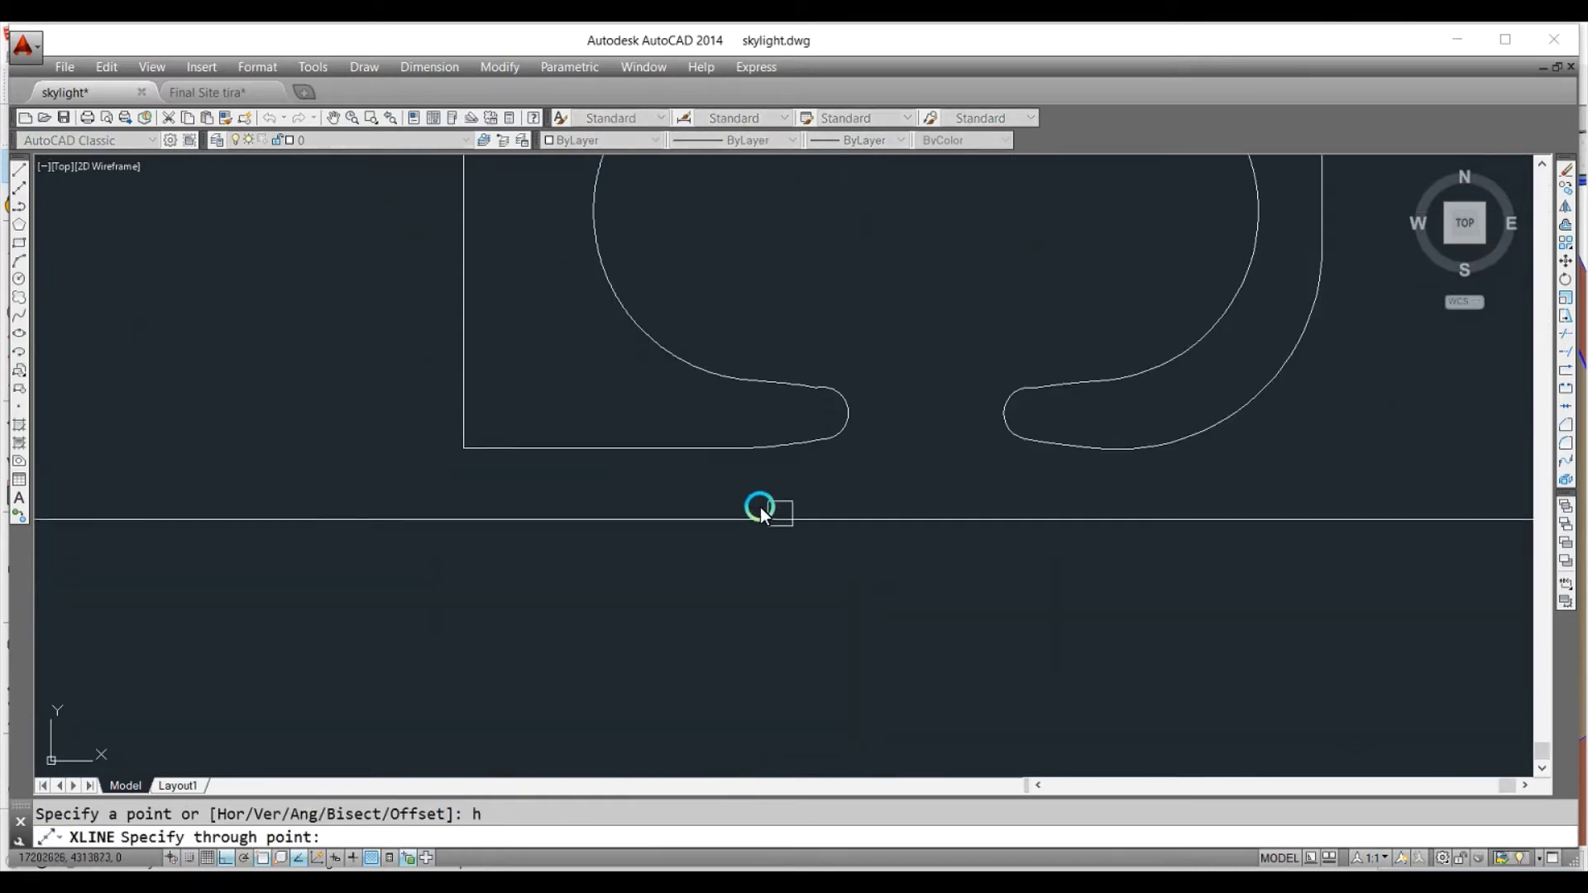
left_click(765, 451)
key("Escape")
type("o")
key("Return")
key("Return")
left_click(930, 449)
type("m")
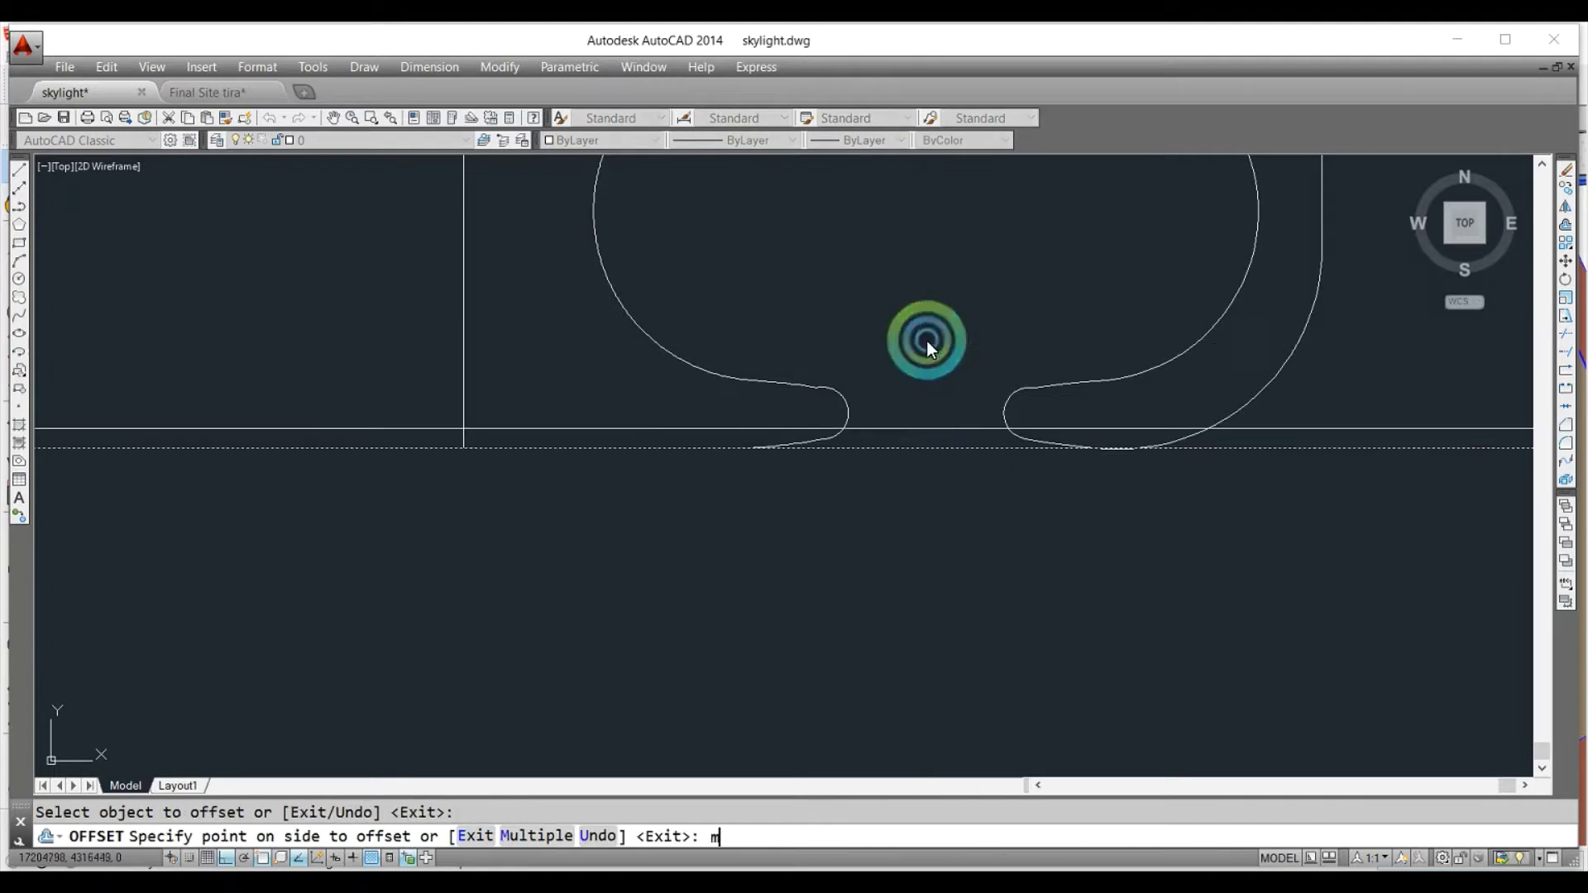
key("Return")
left_click(928, 323)
Trim the new step lines between the curved lobe edges.
key("Return")
key("Escape")
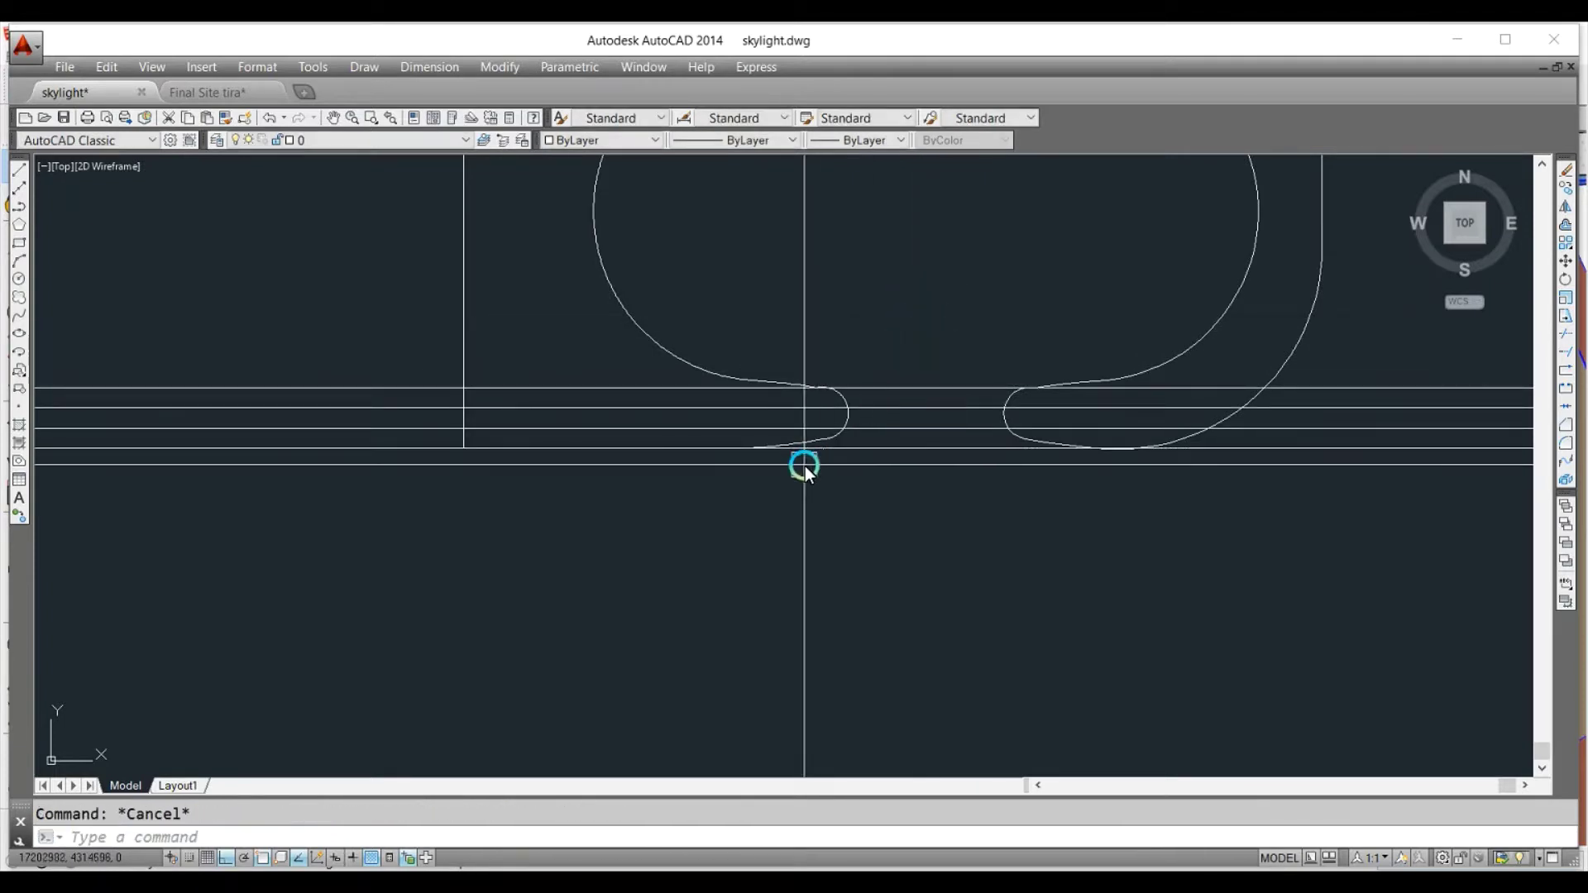
scroll(829, 414, "up", 4)
type("tr")
key("Return")
left_click(831, 405)
key("Return")
left_click(312, 453)
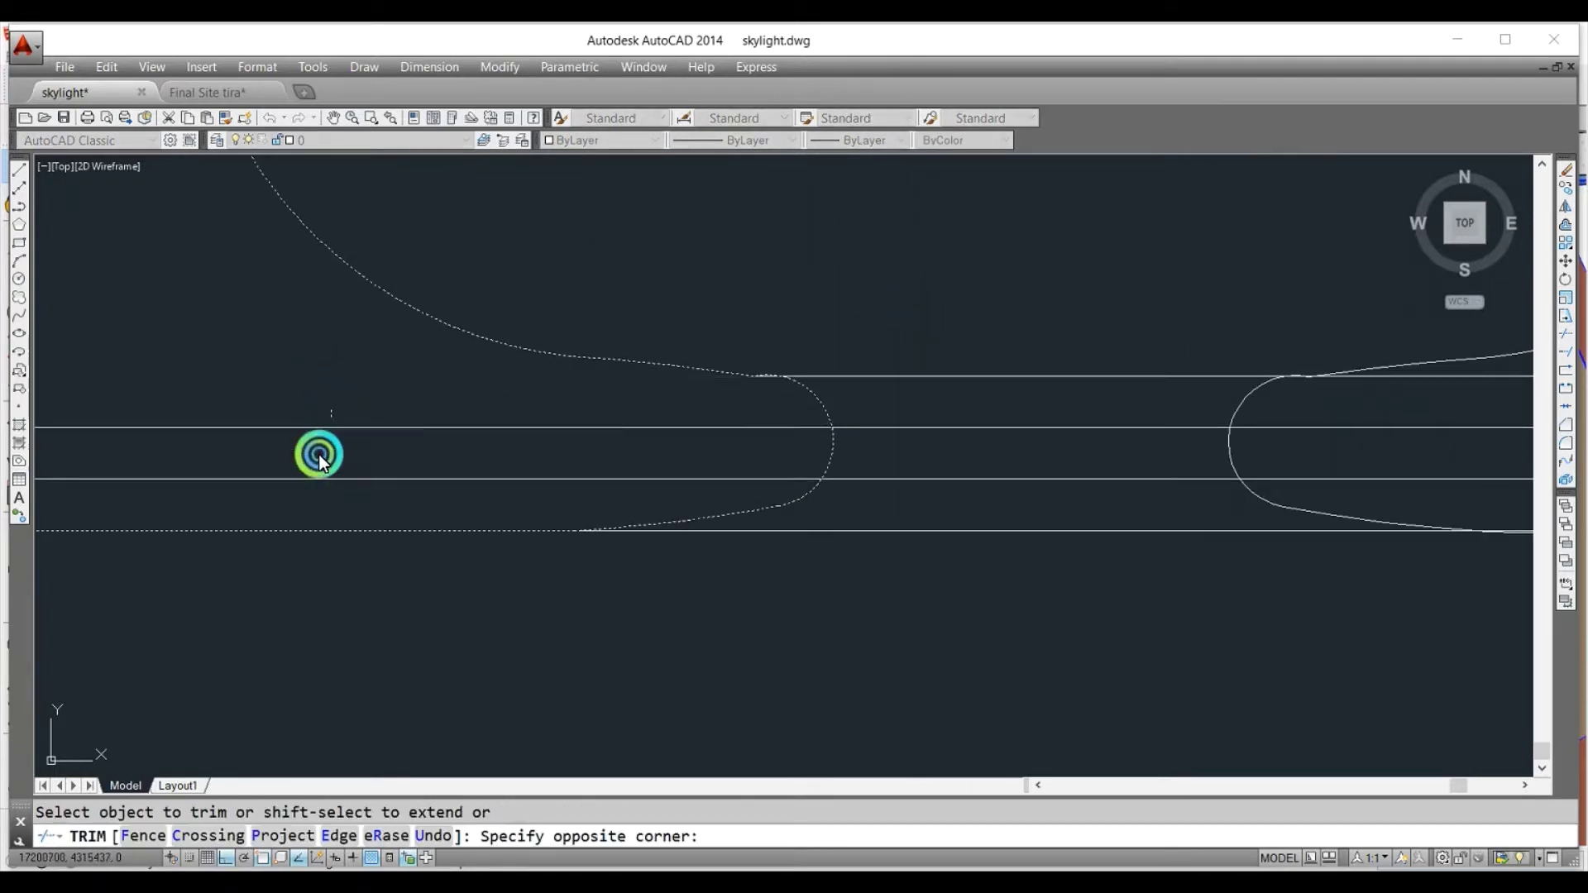
left_click(850, 514)
key("Return")
key("Return")
middle_click_drag(1213, 458, 777, 447)
left_click(778, 447)
right_click(1128, 407)
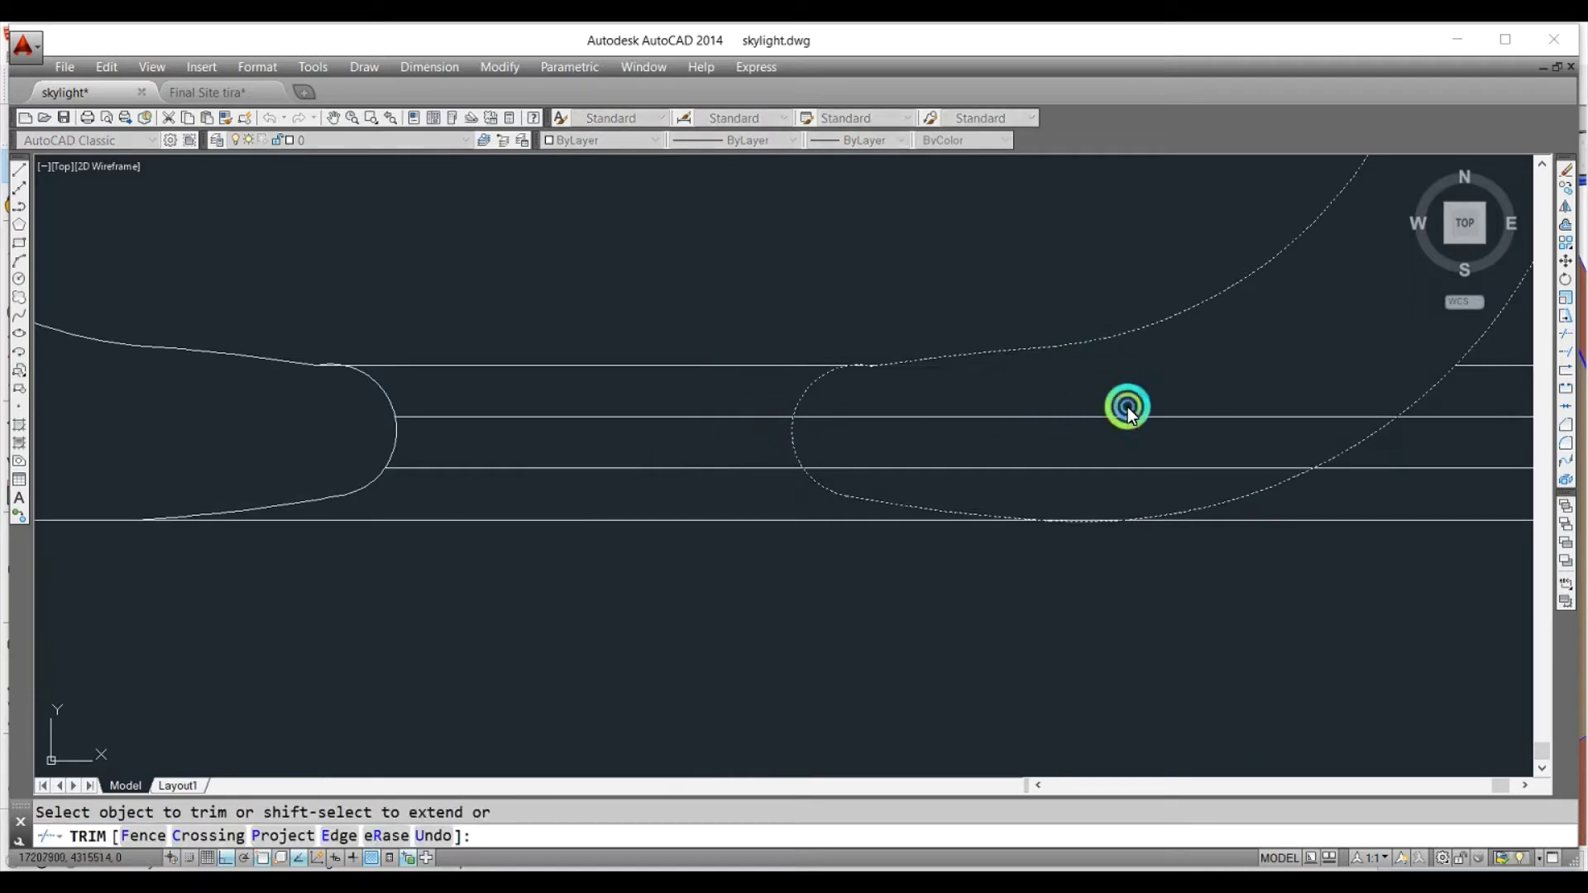
key("Escape")
scroll(1311, 529, "down", 3)
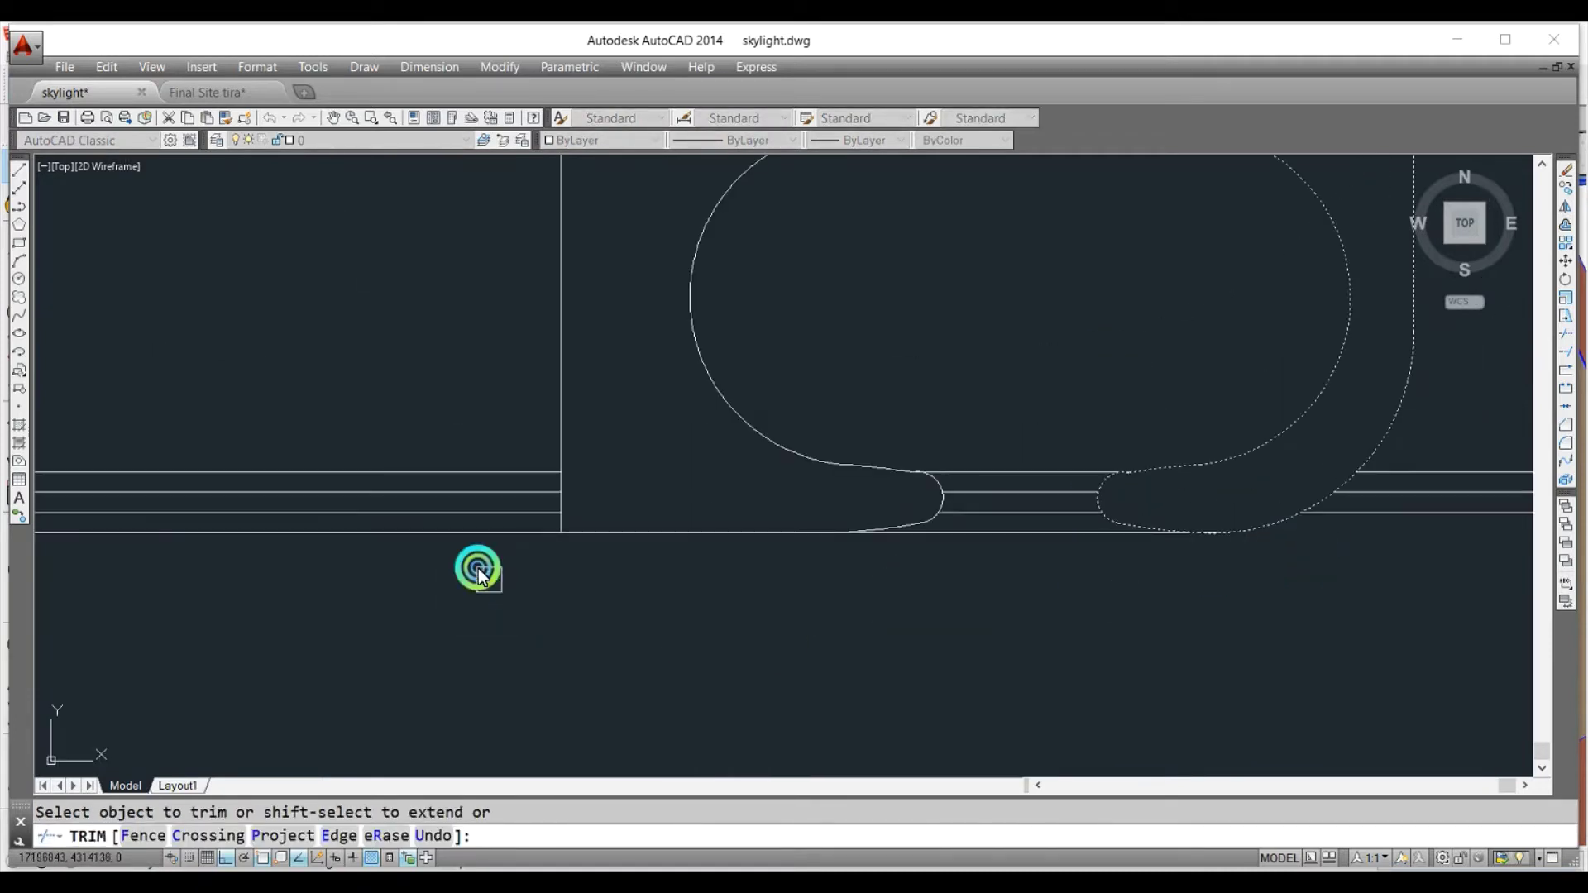
Select leftover lines for erasing, then cancel the erase.
left_click(464, 379)
key("e")
key("Return")
scroll(854, 330, "up", 3)
left_click(855, 330)
key("Escape")
scroll(777, 524, "down", 3)
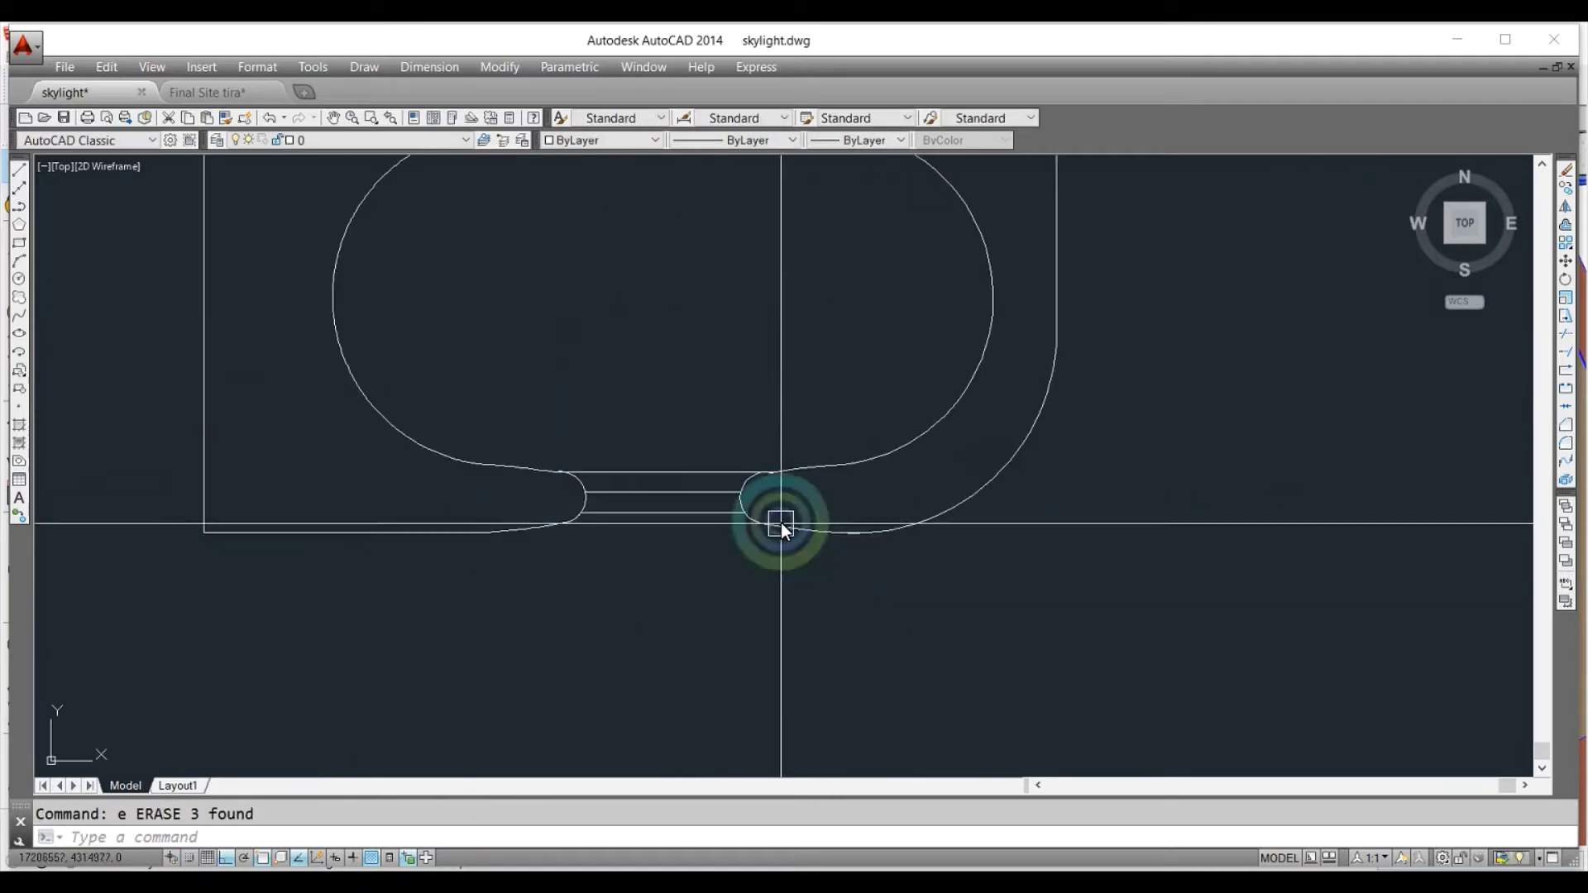
scroll(1195, 684, "up", 3)
scroll(938, 681, "down", 3)
scroll(1054, 609, "up", 3)
key("Escape")
Extend the bottom boundary line right until it meets the curved outline.
key("o")
key("Return")
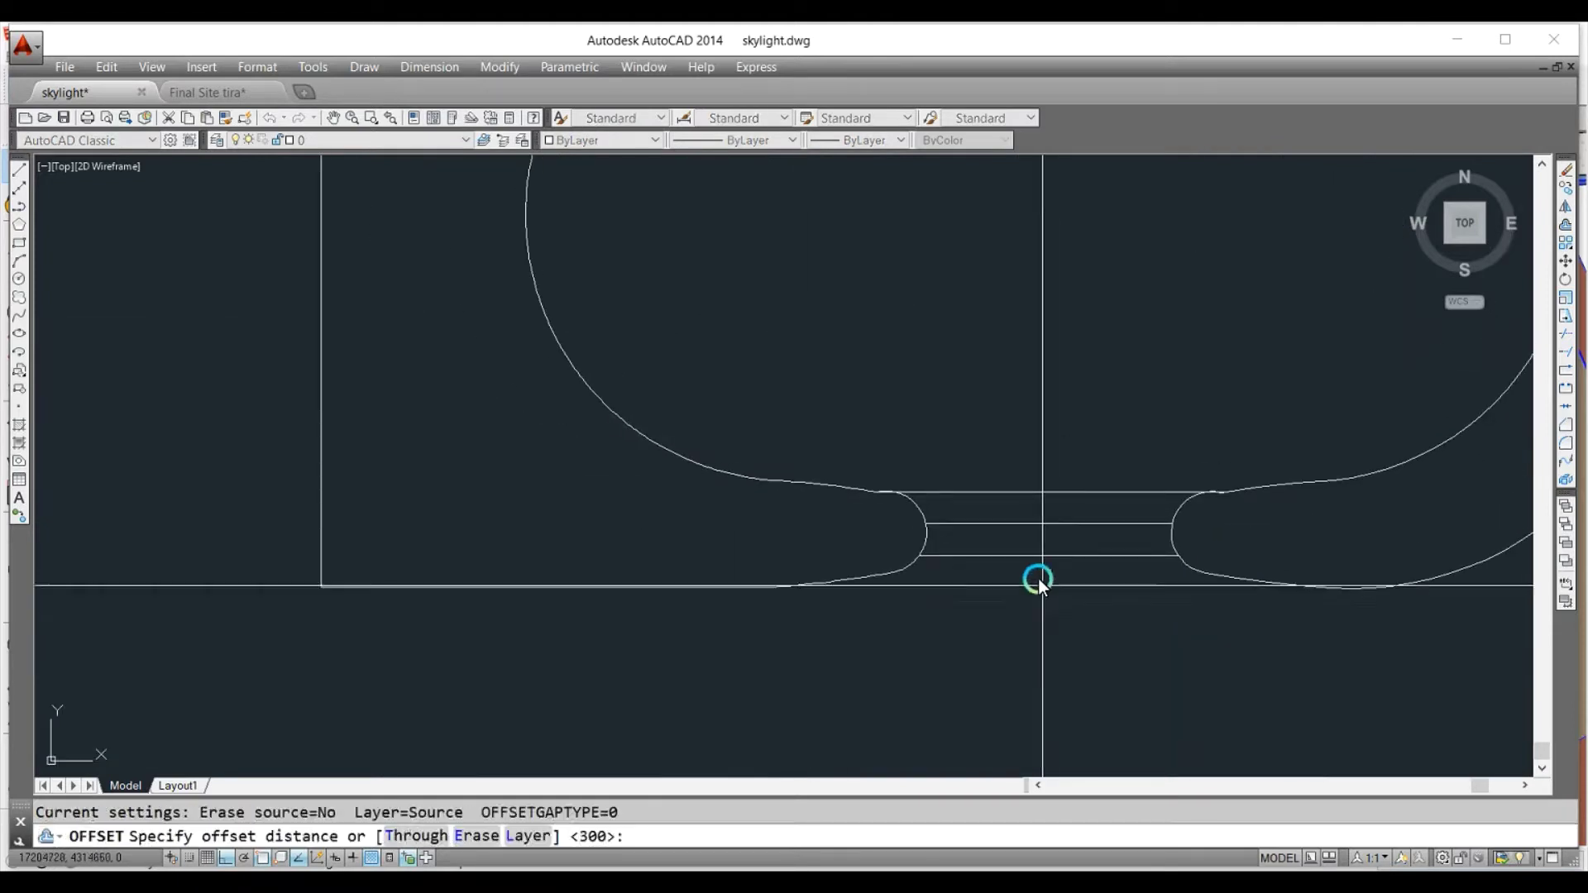
left_click(1039, 578)
key("Escape")
type("ex")
key("Return")
key("Return")
left_click(941, 588)
left_click(1129, 587)
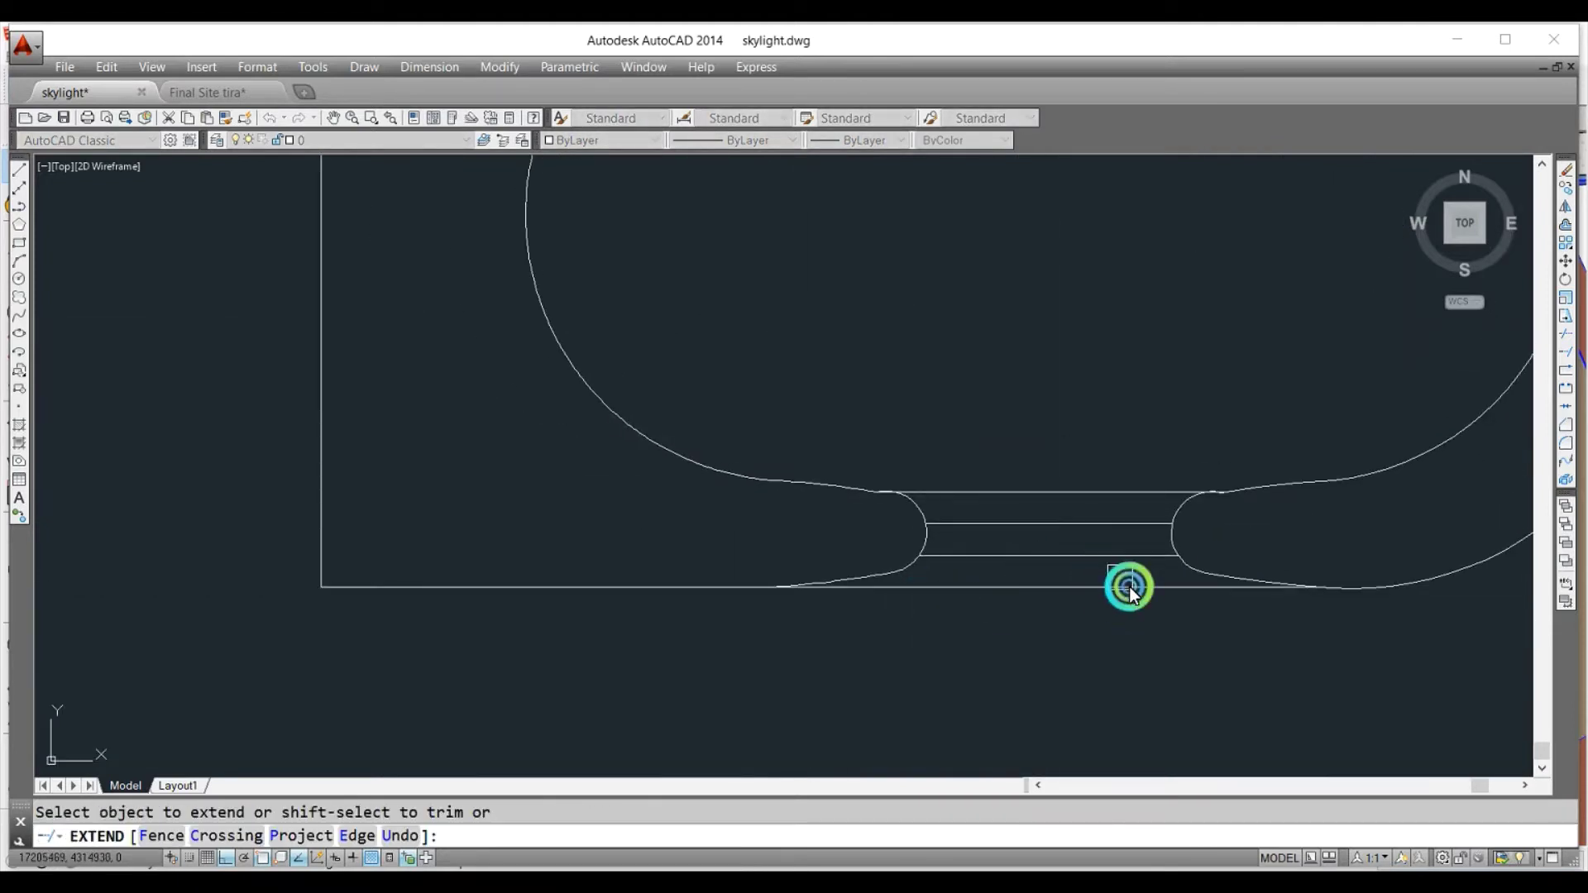
key("Escape")
scroll(1011, 621, "down", 3)
scroll(781, 743, "down", 2)
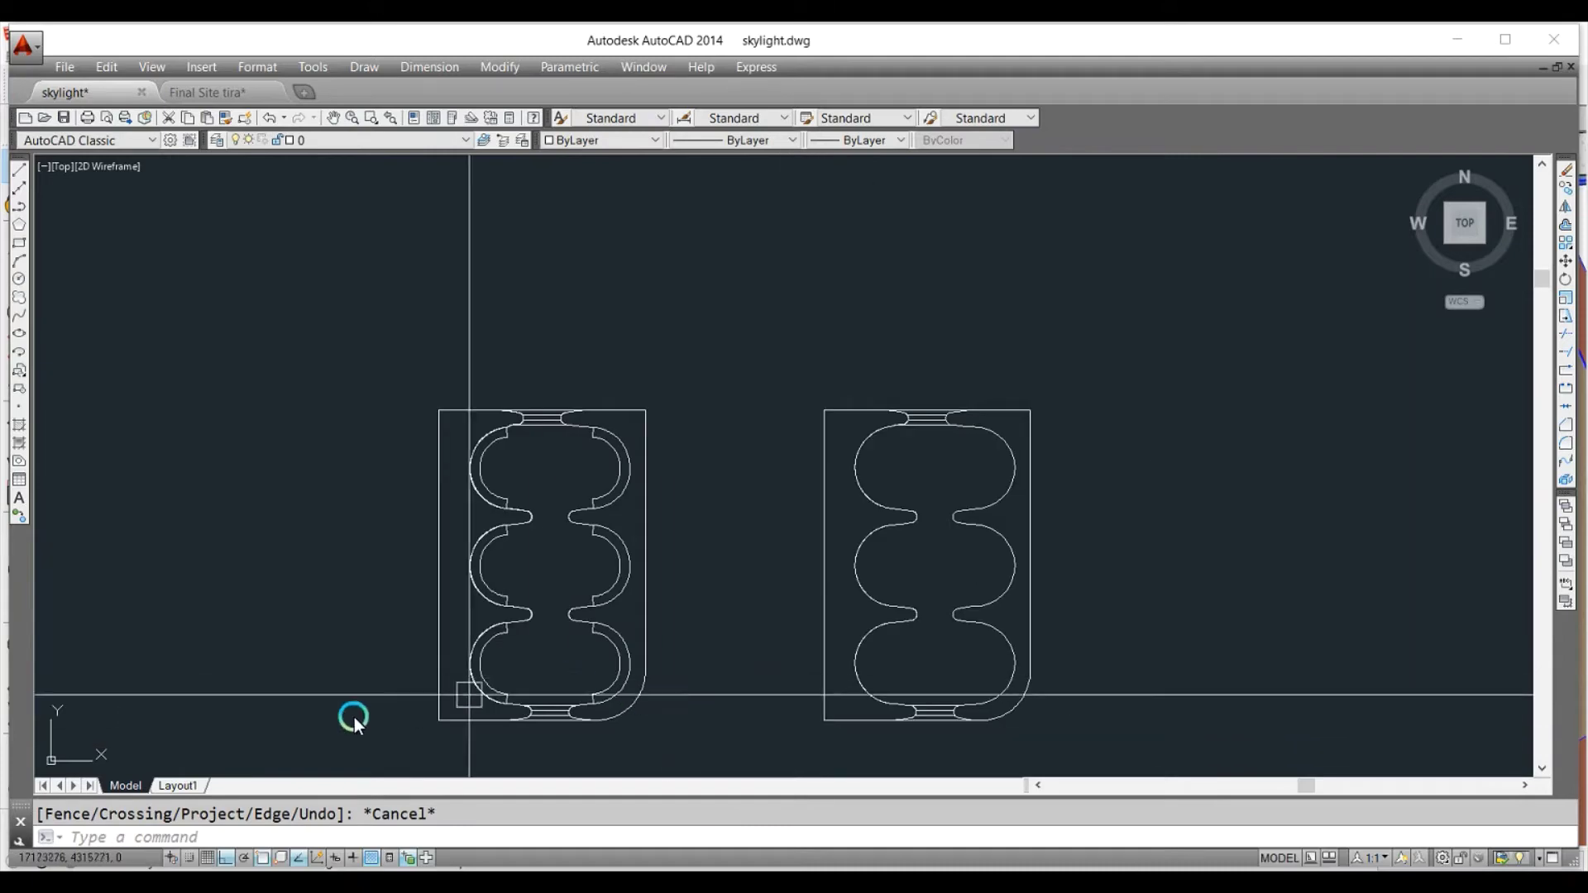
Start an inner polyline in the lower-left lobe with a straight first segment to the curve.
scroll(479, 689, "up", 2)
scroll(488, 685, "up", 2)
left_click(488, 684)
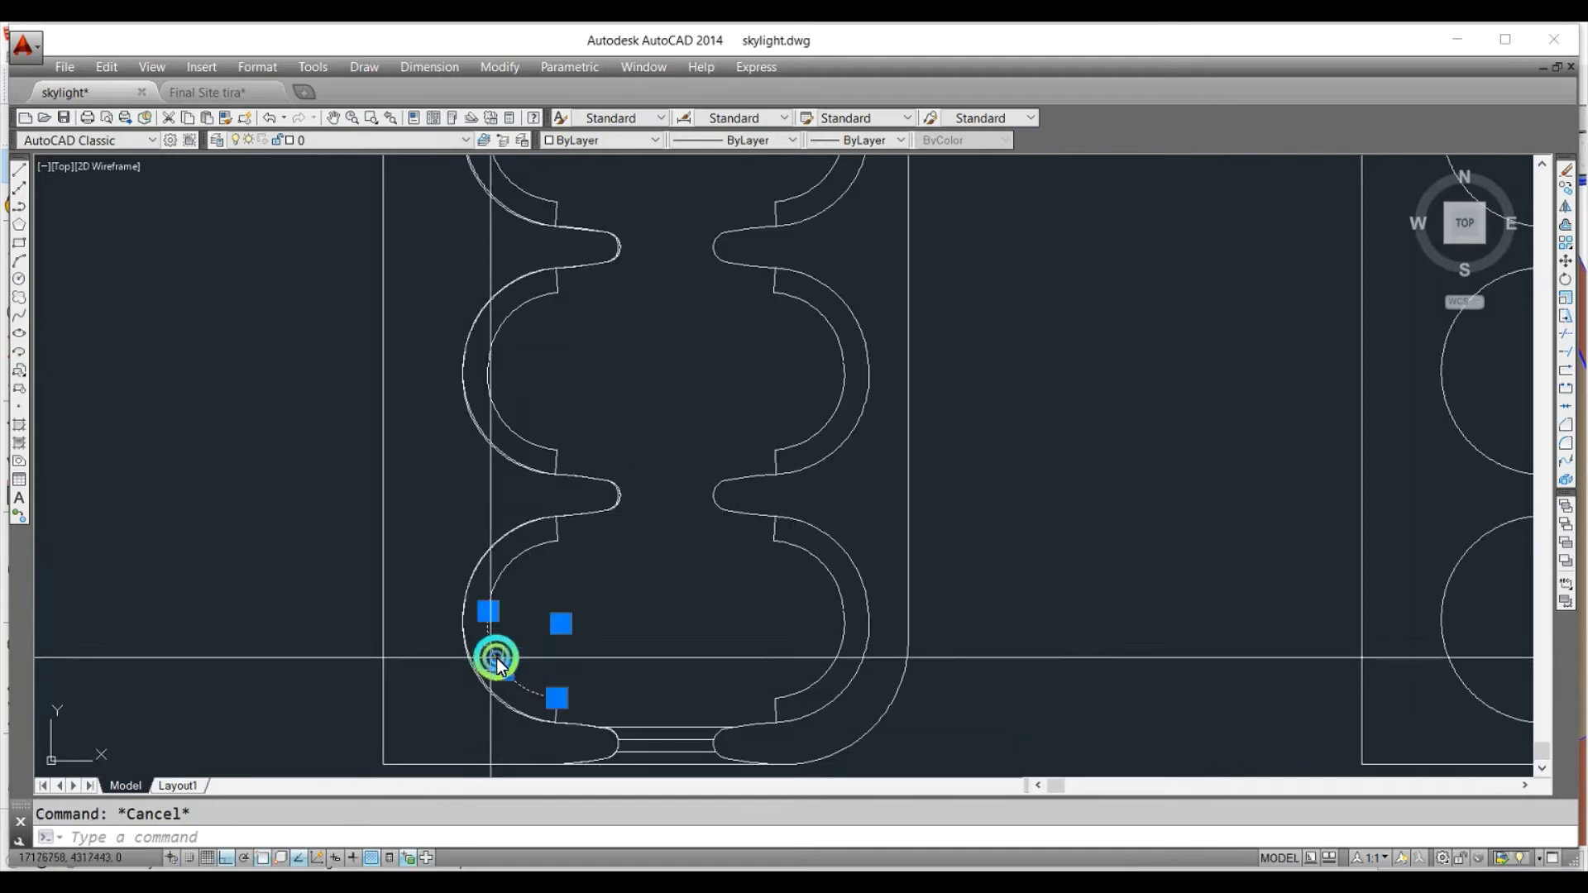
key("Escape")
type("pl")
key("Return")
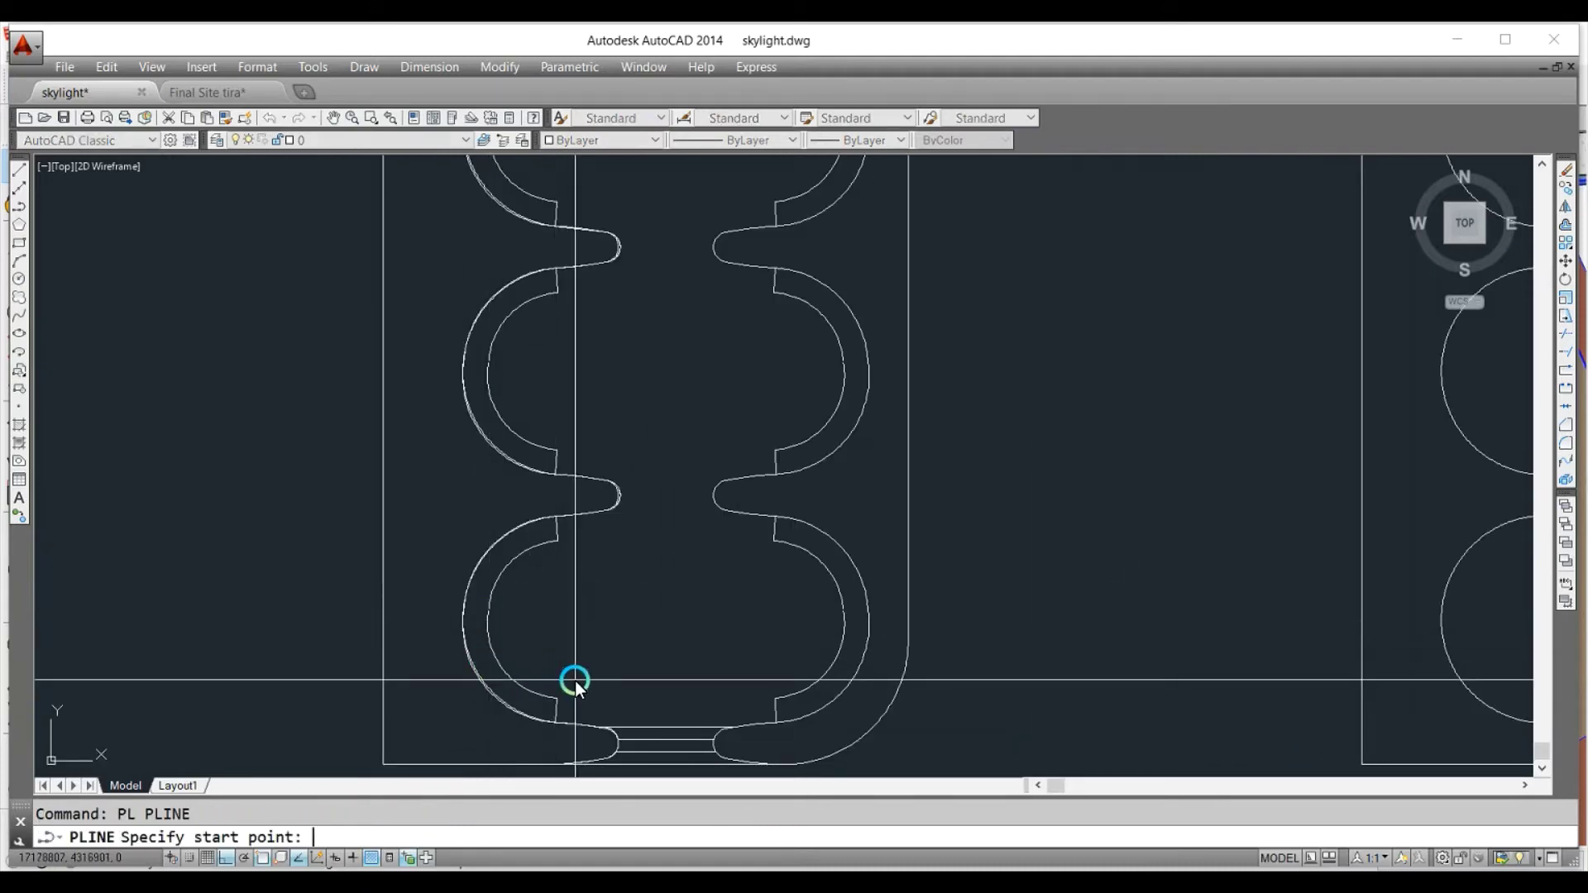
scroll(574, 681, "up", 3)
scroll(528, 718, "down", 2)
left_click(566, 730)
left_click(566, 468)
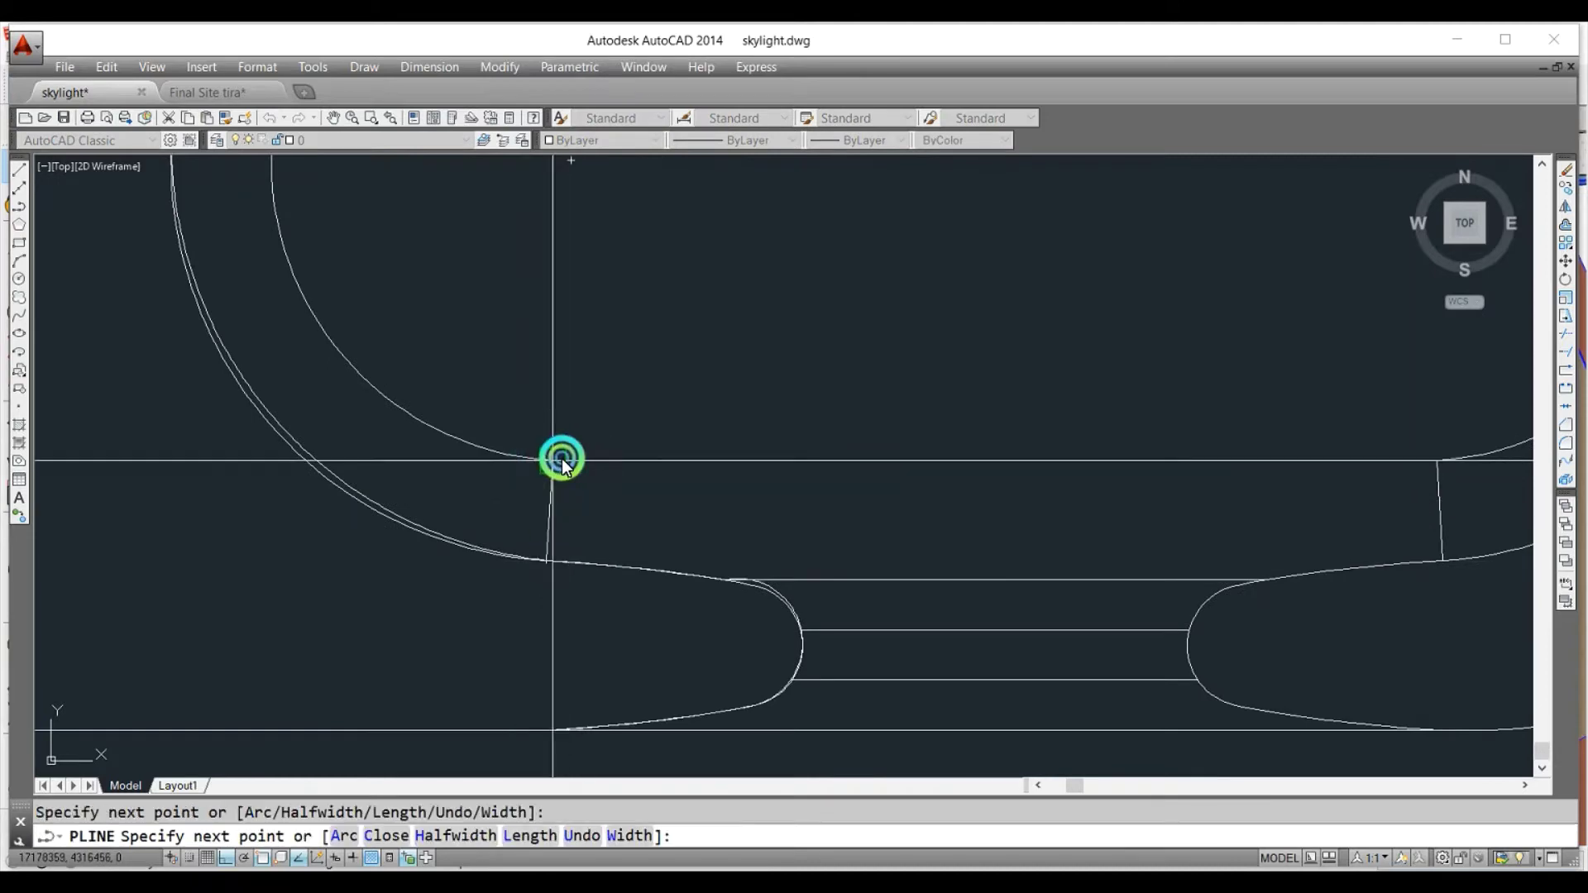
Add the inner arc segment and a short closing line back to the outer curve.
type("a")
key("Return")
scroll(632, 395, "down", 3)
left_click(578, 359)
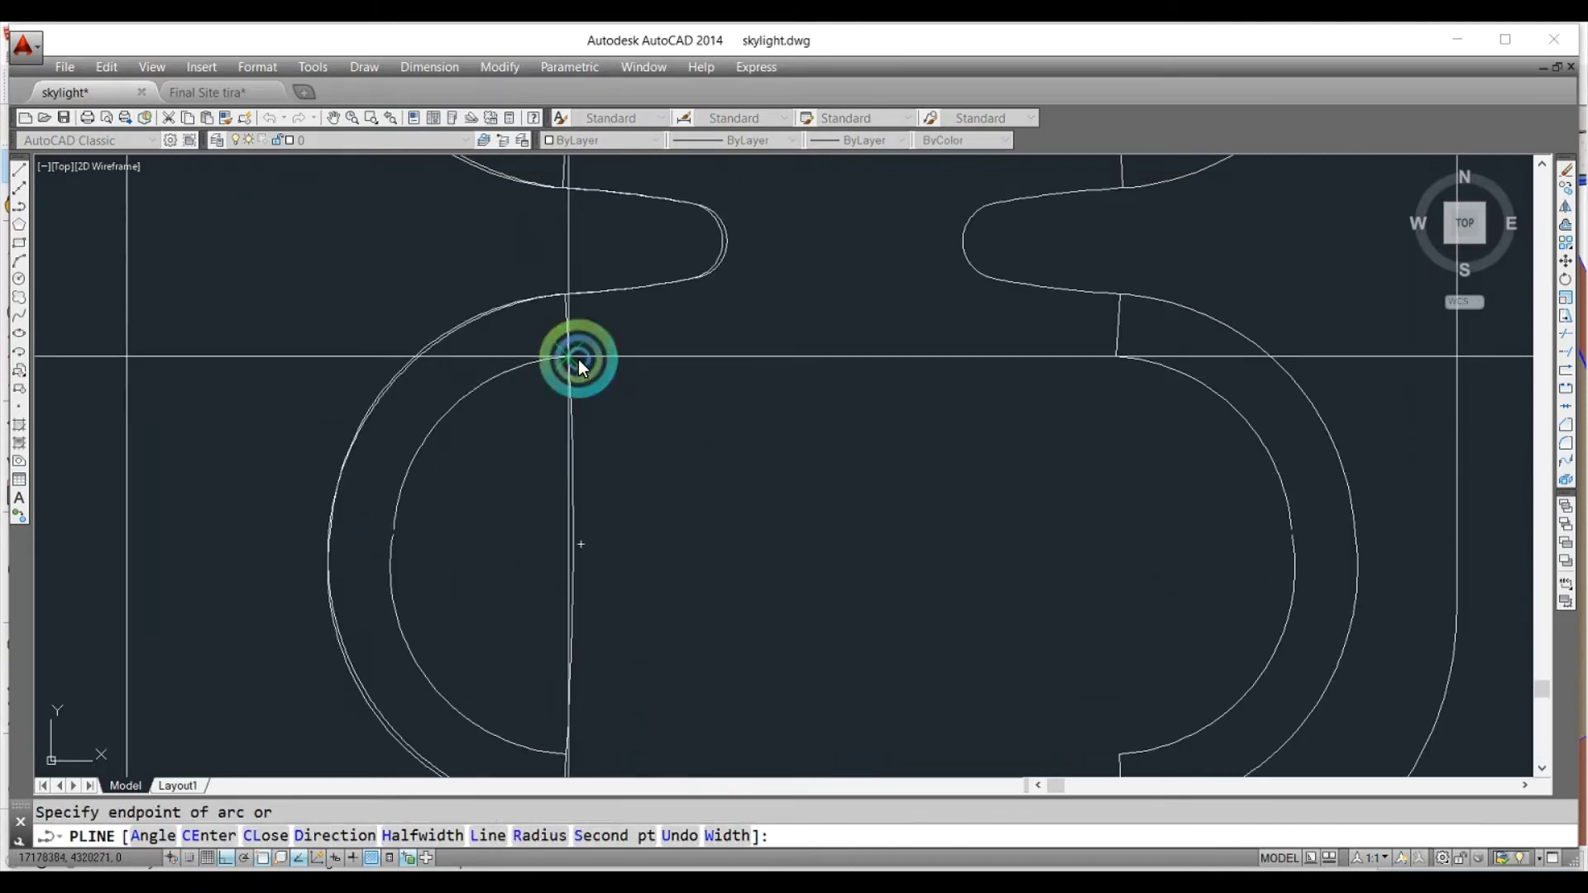
type("l")
key("Return")
left_click(567, 296)
key("Return")
Select the new inner polyline and try moving it, then cancel the move.
left_click(590, 570)
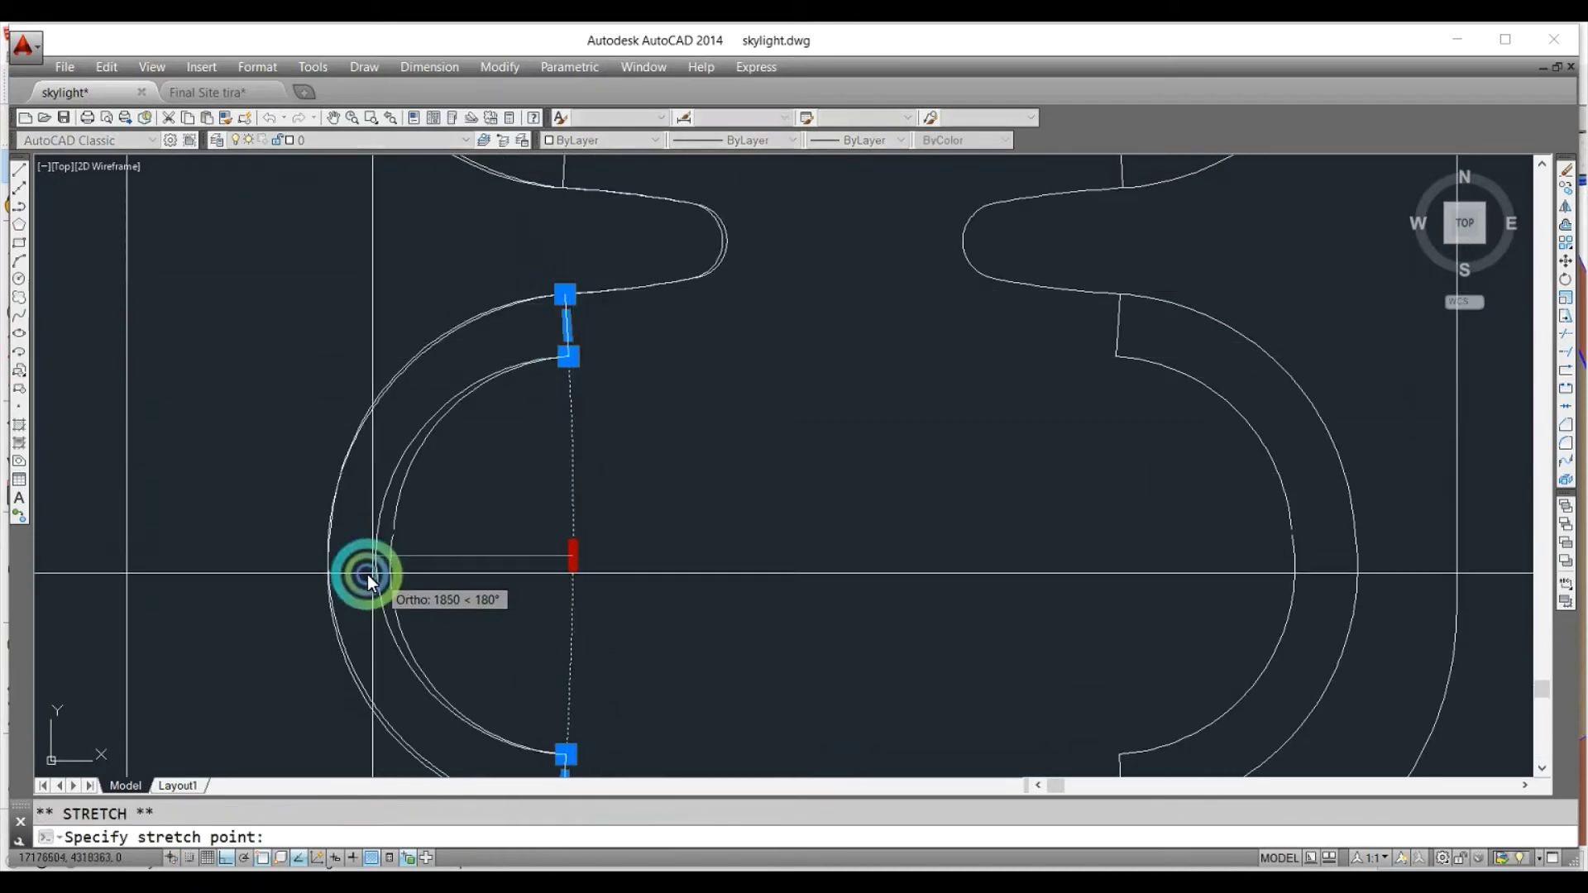
scroll(389, 565, "up", 2)
scroll(693, 584, "down", 4)
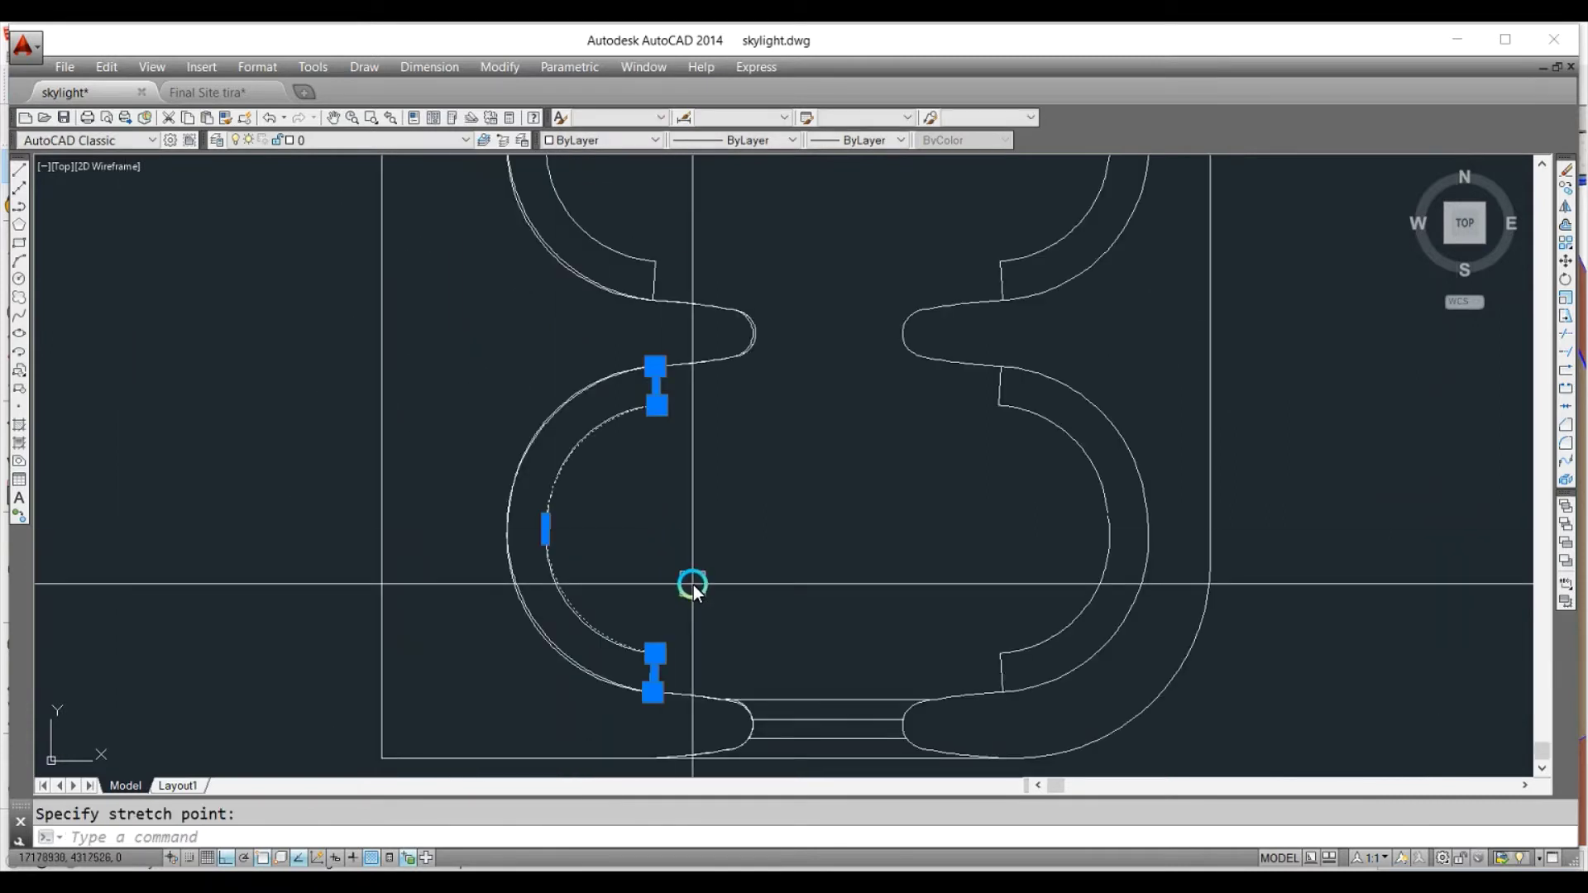
key("Escape")
type("m")
key("Return")
left_click(371, 683)
scroll(995, 711, "up", 3)
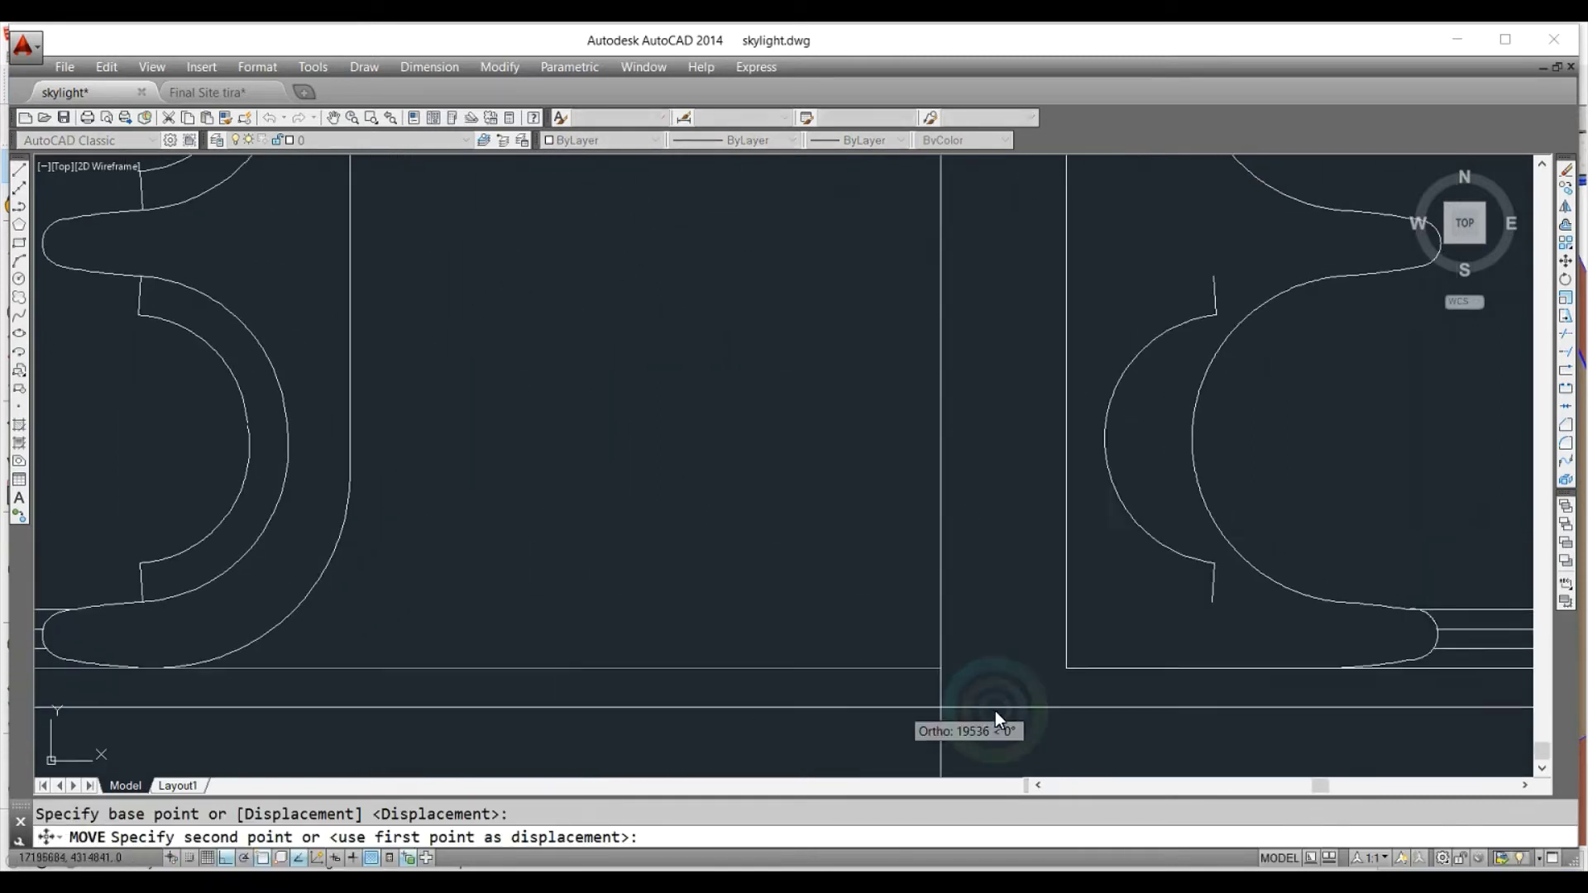
key("Escape")
Try extending lines to the boundary, cancel, then select the inner arc for copying.
scroll(937, 678, "up", 3)
type("ex")
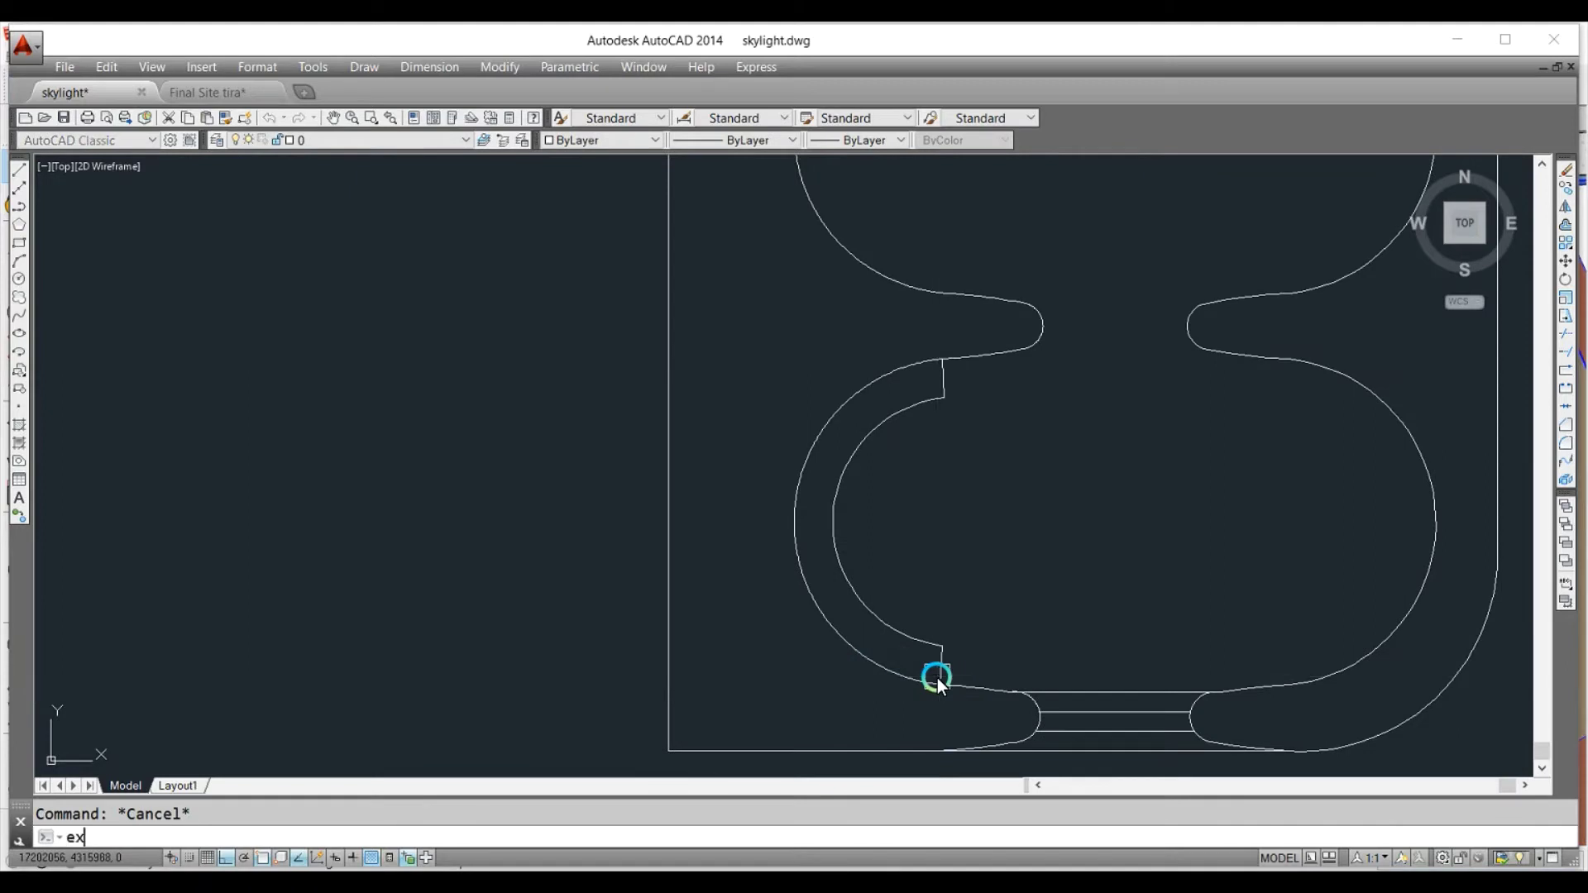
key("Return")
key("Return")
scroll(937, 678, "up", 3)
scroll(893, 596, "down", 2)
scroll(872, 401, "up", 2)
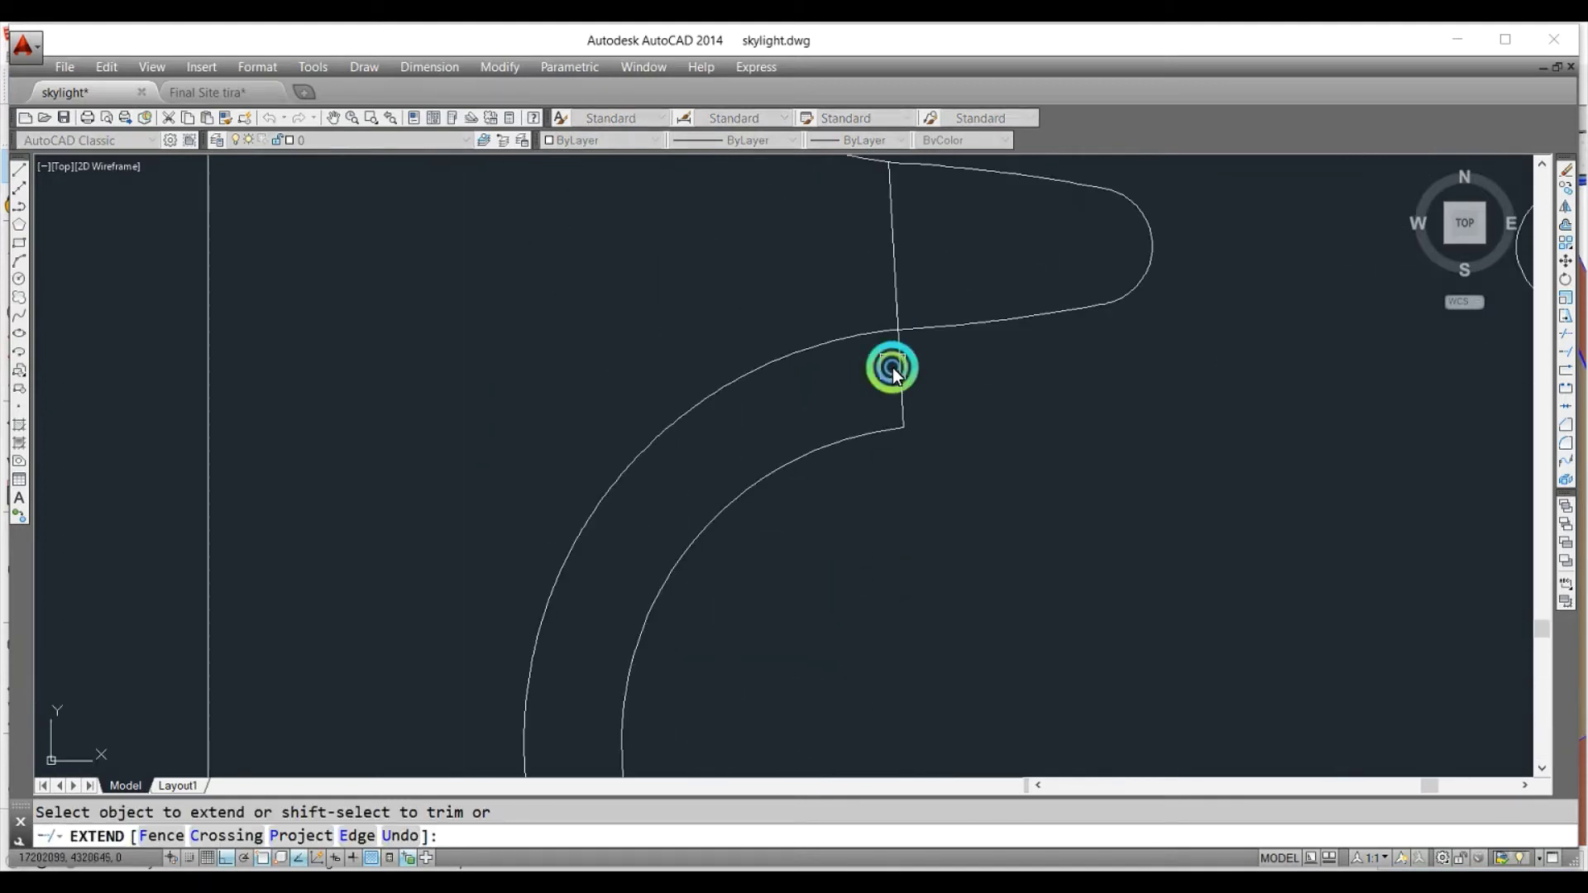
scroll(913, 305, "down", 3)
key("Escape")
scroll(885, 537, "up", 2)
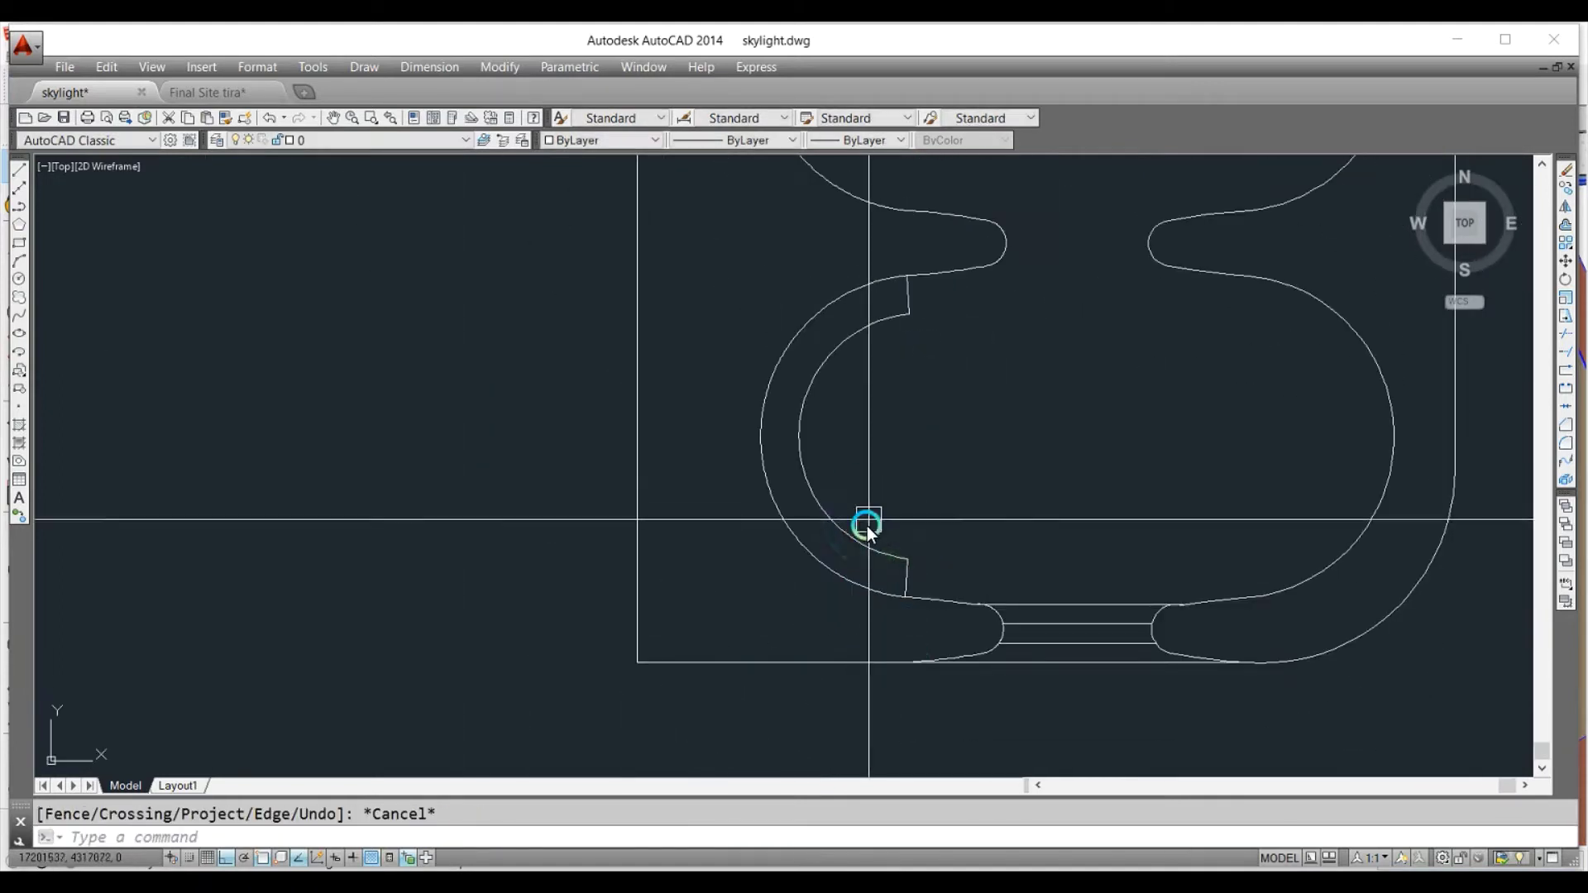
left_click(867, 526)
type("co")
key("Return")
Copy the inner wall arc into the middle and upper left lobes.
scroll(900, 652, "down", 2)
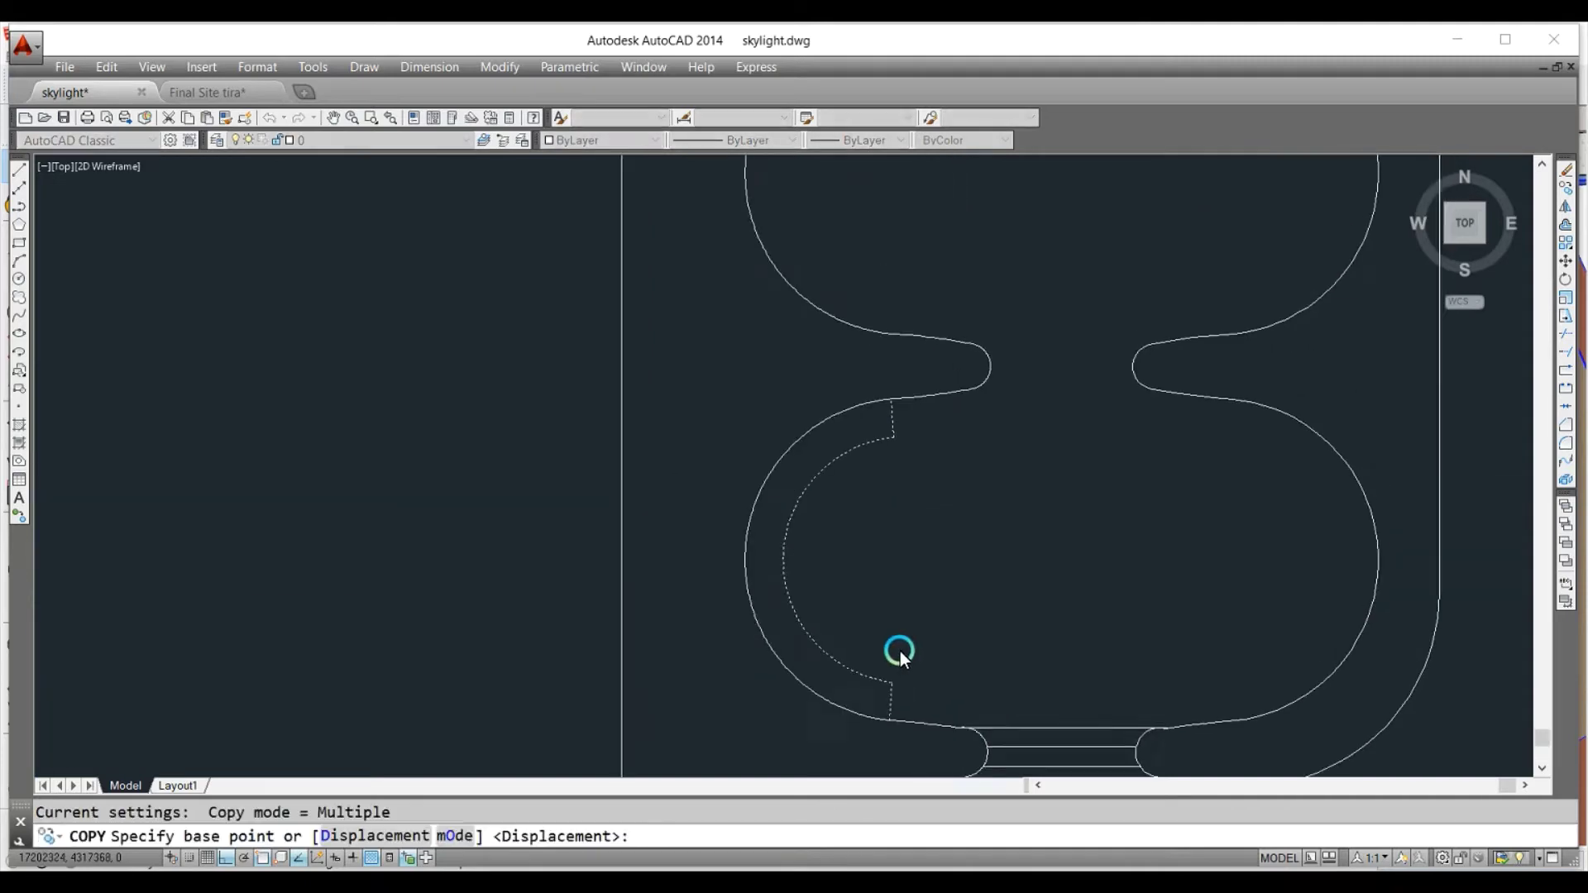
scroll(793, 632, "up", 2)
left_click(749, 606)
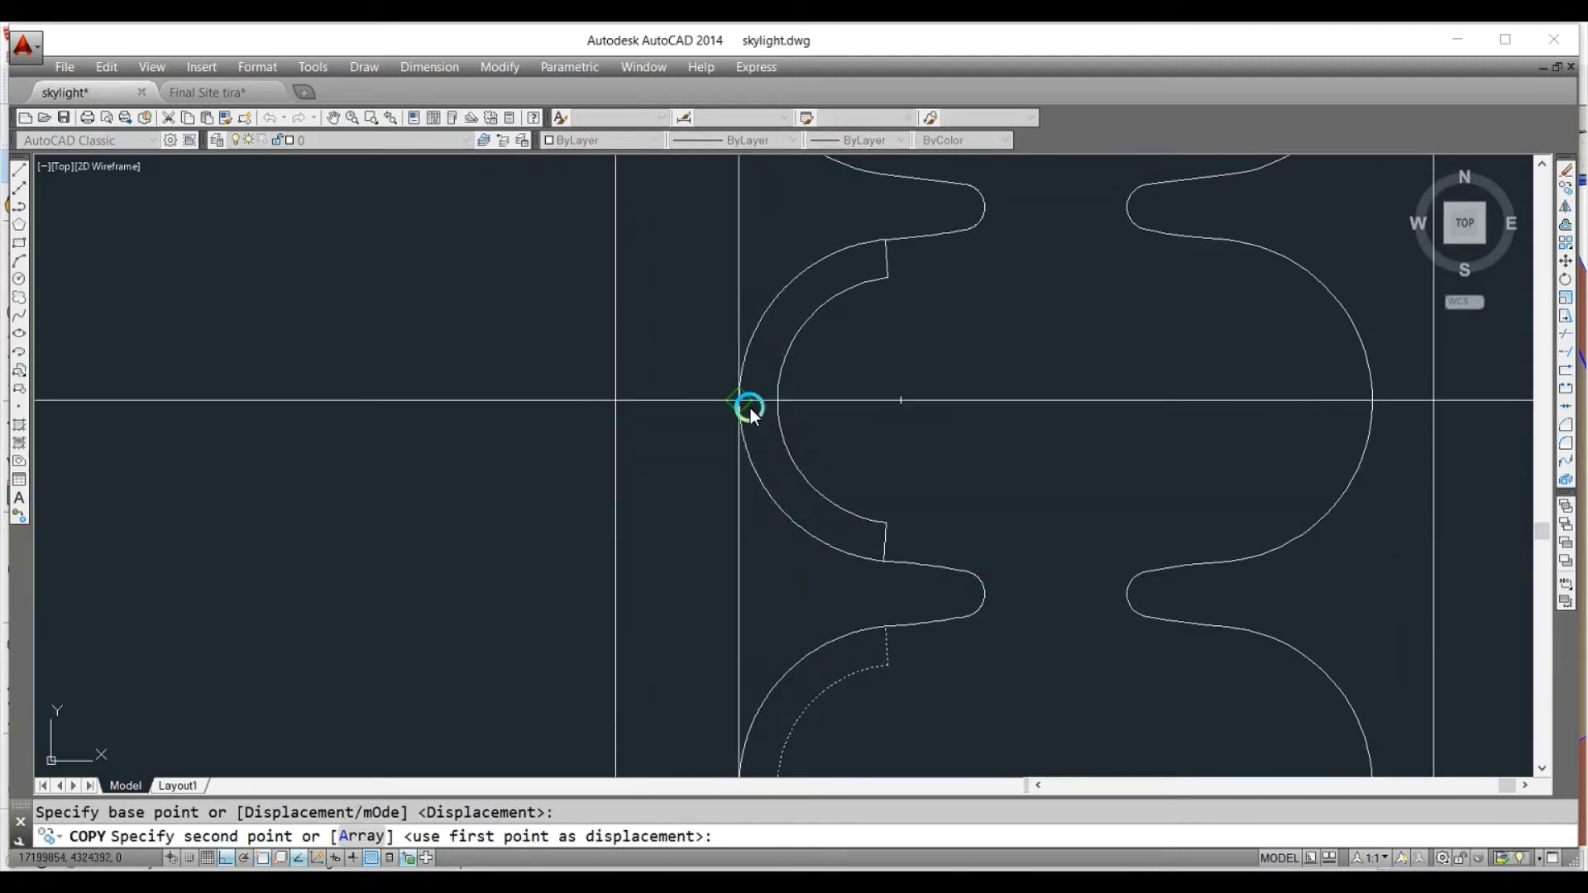
left_click(746, 737)
middle_click_drag(746, 737, 742, 398)
left_click(737, 389)
key("Escape")
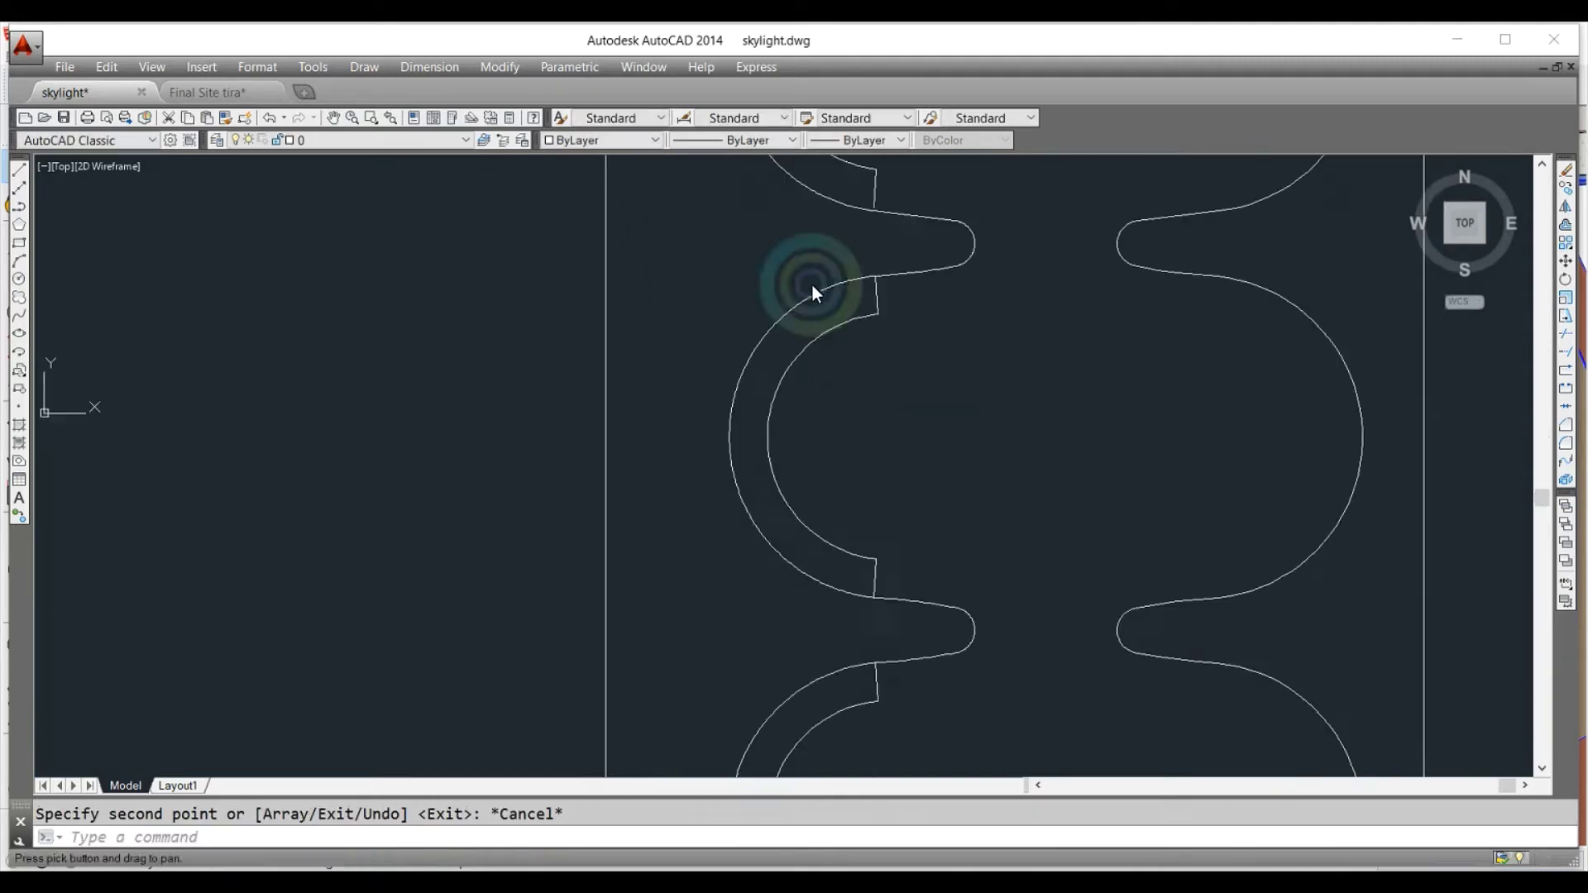
Try extending the copied band ends to the boundary, then cancel.
type("ex")
key("Return")
scroll(827, 542, "up", 2)
scroll(860, 602, "up", 3)
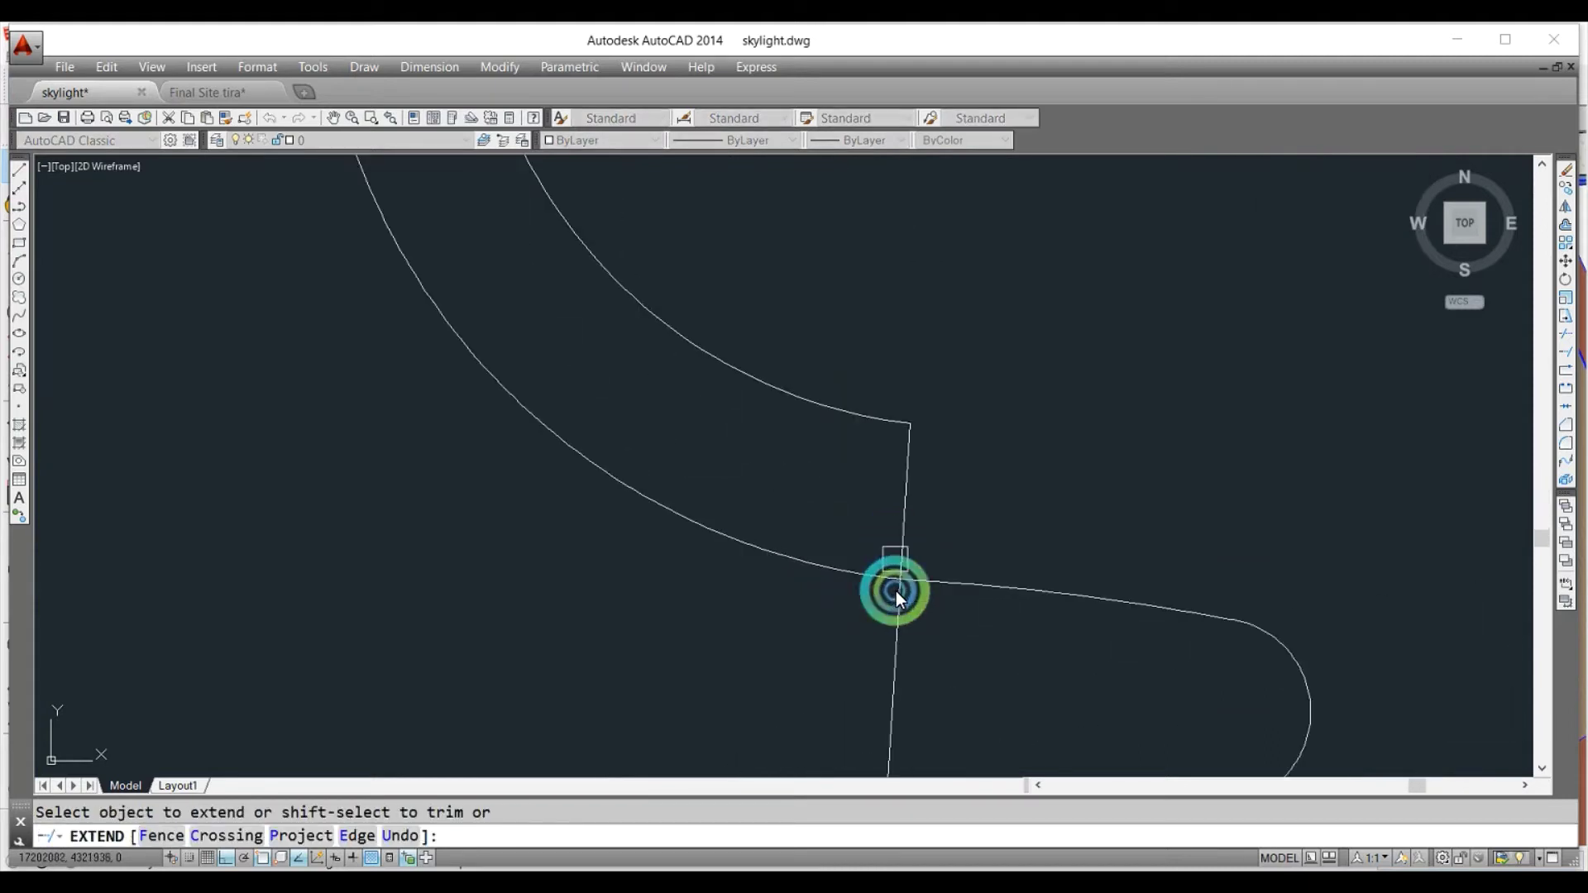
scroll(900, 431, "down", 3)
scroll(893, 384, "up", 3)
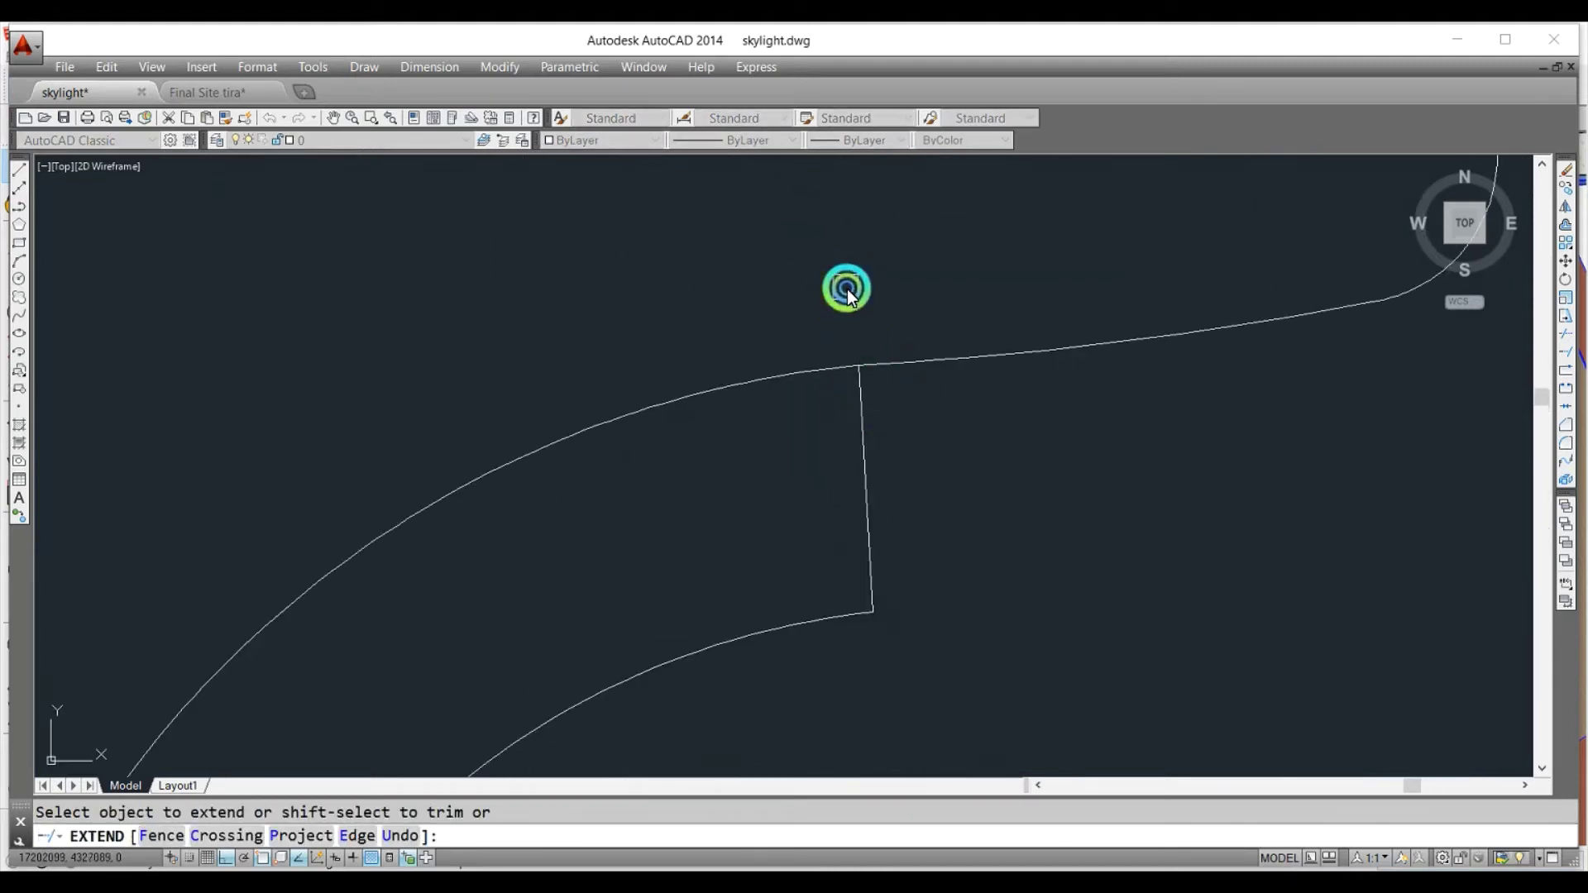
scroll(849, 296, "down", 3)
scroll(893, 440, "up", 3)
scroll(827, 579, "down", 4)
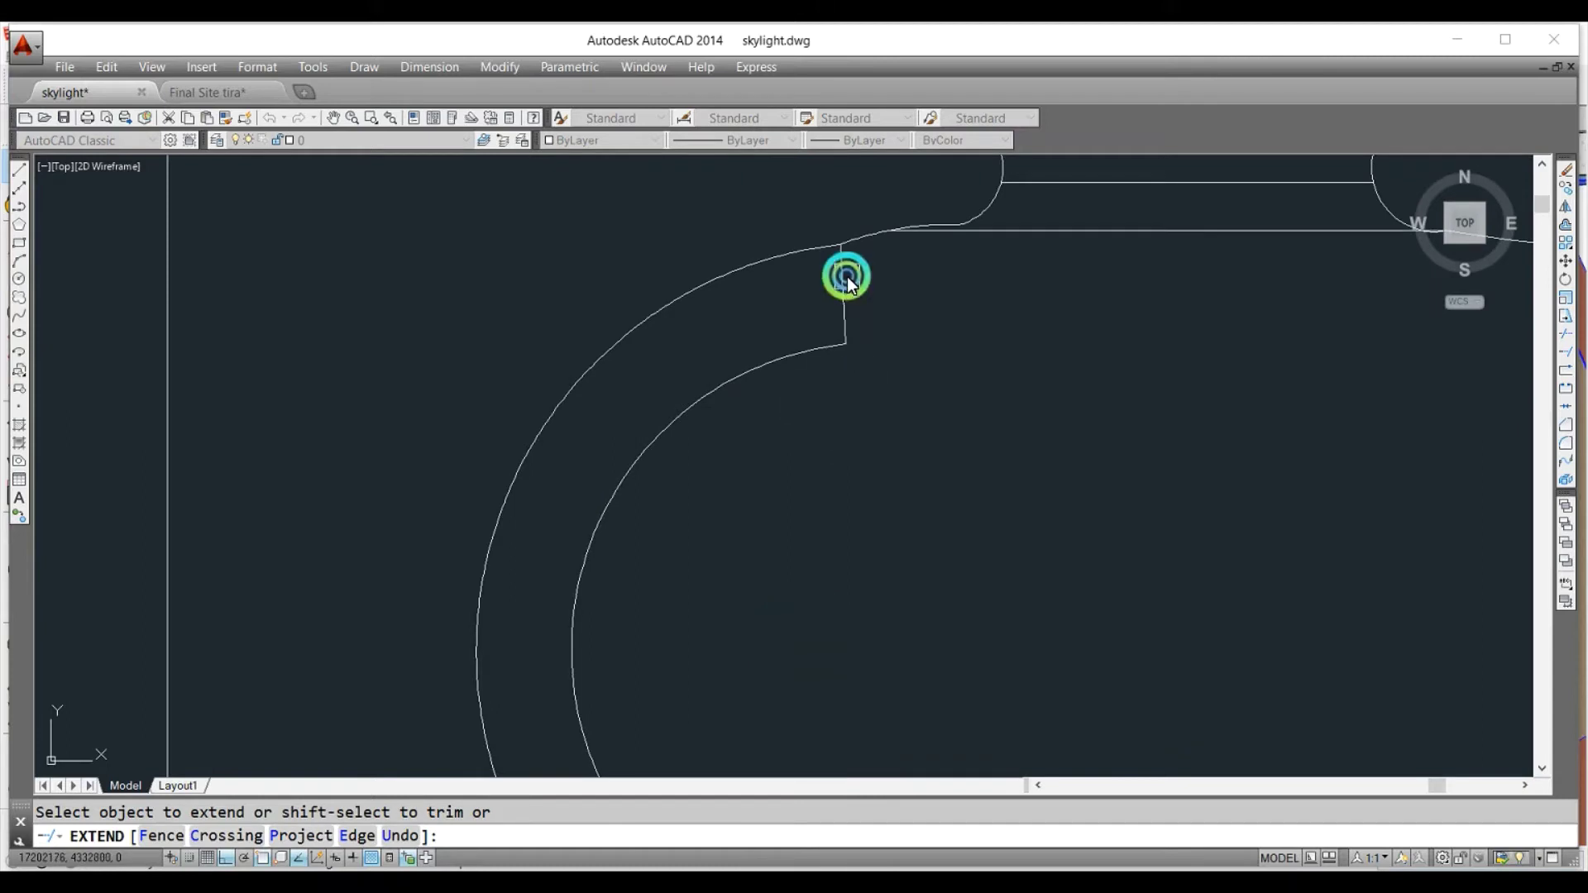
scroll(848, 278, "down", 3)
scroll(731, 412, "down", 2)
key("Escape")
Select the lower-left wall arc and briefly start a distance measurement.
scroll(727, 627, "up", 3)
left_click(668, 635)
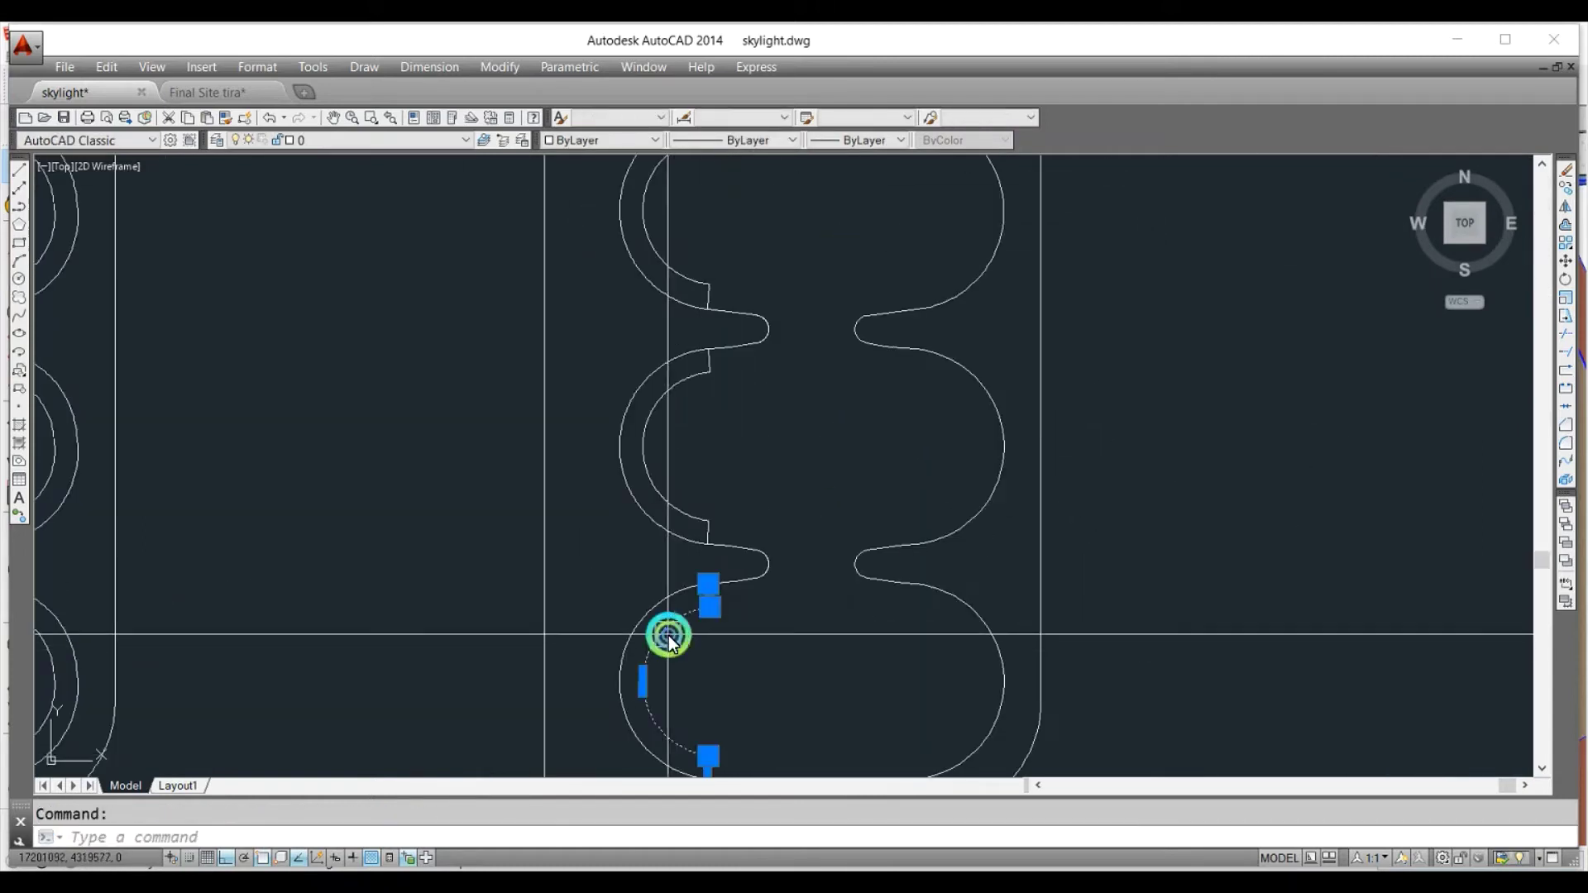
type("di")
key("Return")
key("Escape")
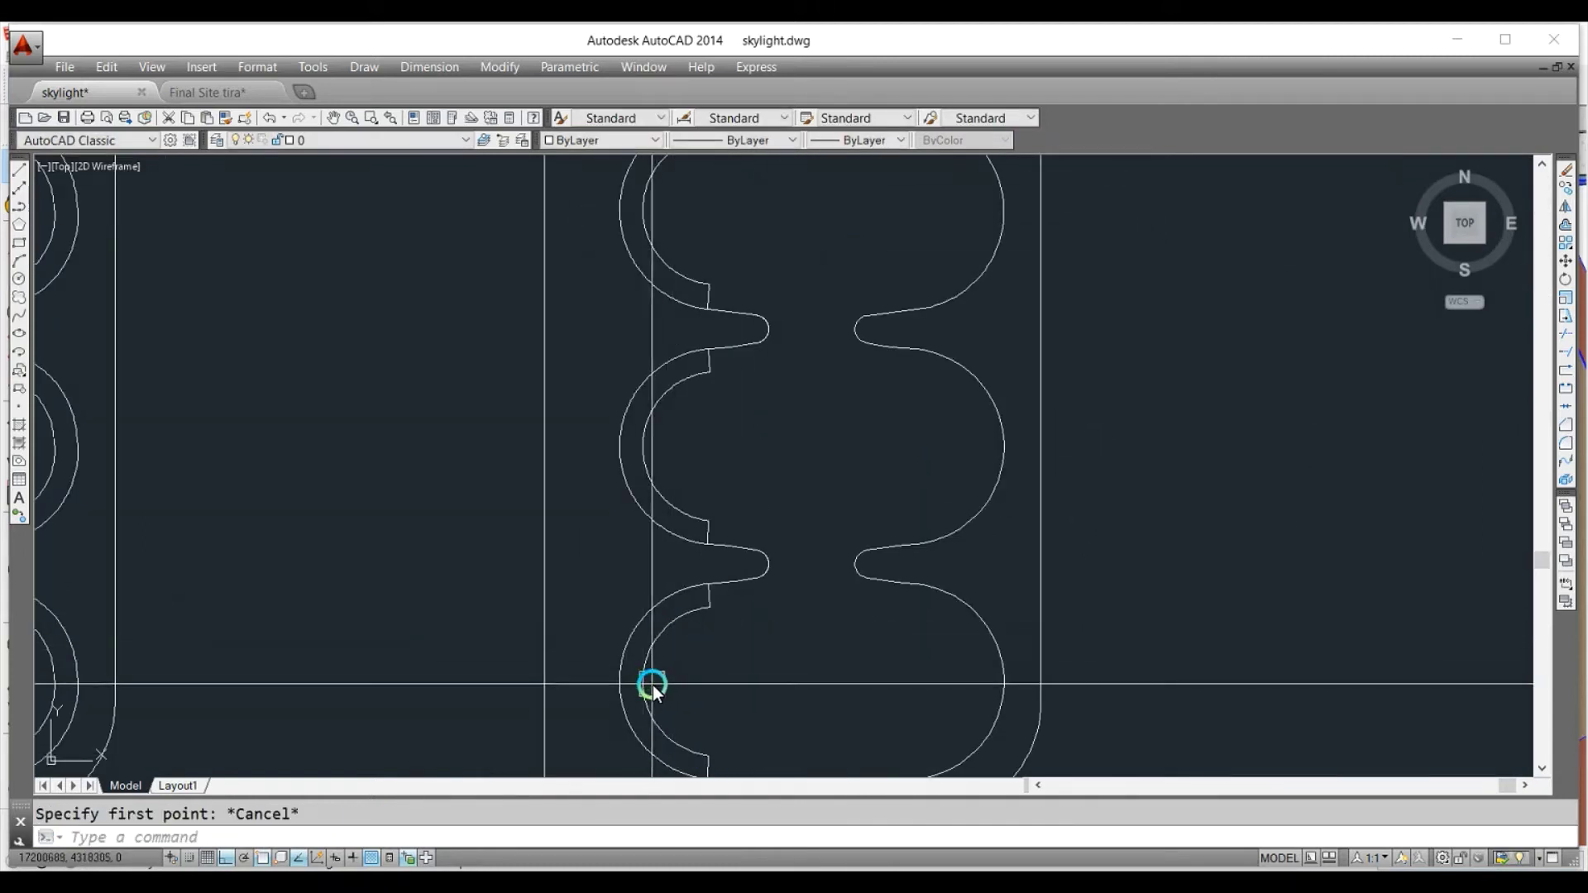
left_click(653, 685)
Mirror the lower-left wall arc across a Mid Between 2 Points line, keeping the original.
type("mi")
key("Return")
scroll(753, 629, "down", 2)
right_click(743, 508, "shift")
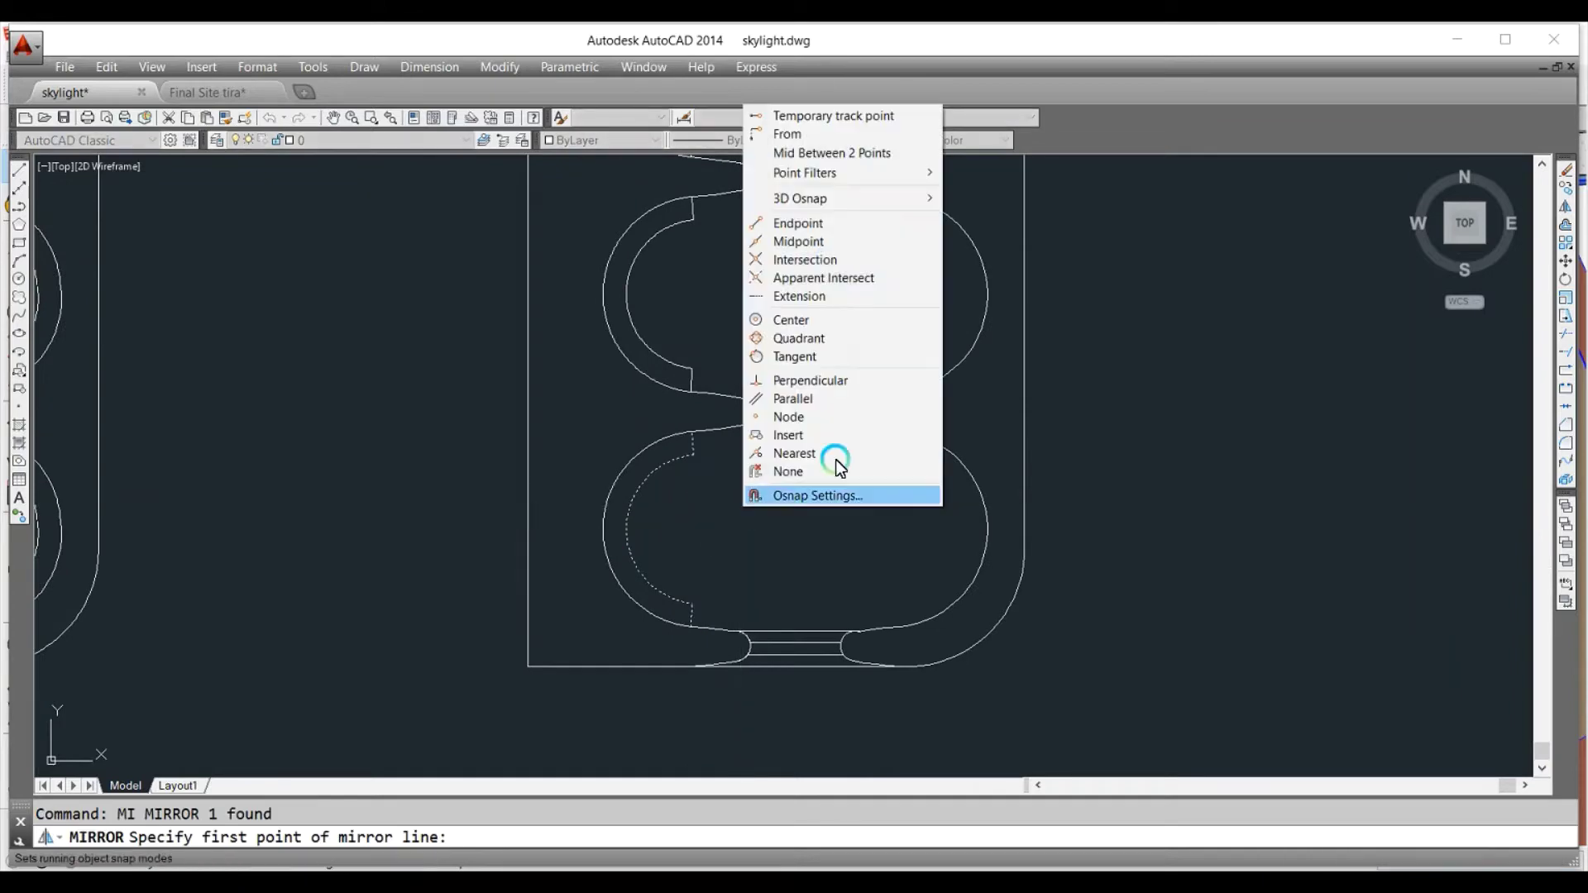
left_click(834, 153)
left_click(598, 531)
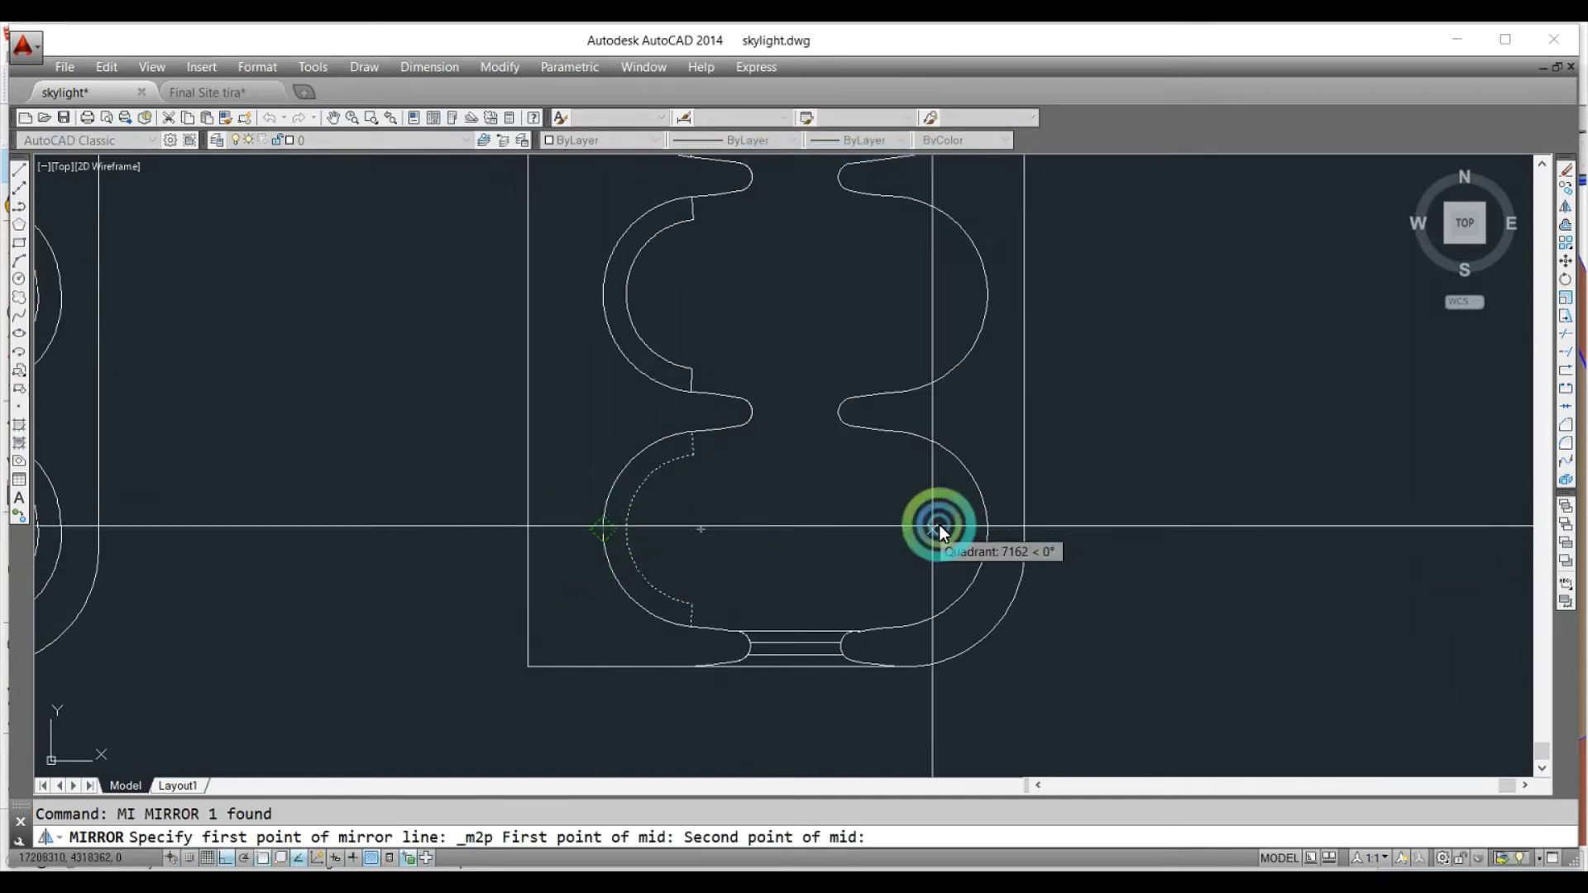
left_click(984, 524)
left_click(769, 740)
scroll(886, 642, "up", 3)
scroll(896, 558, "up", 3)
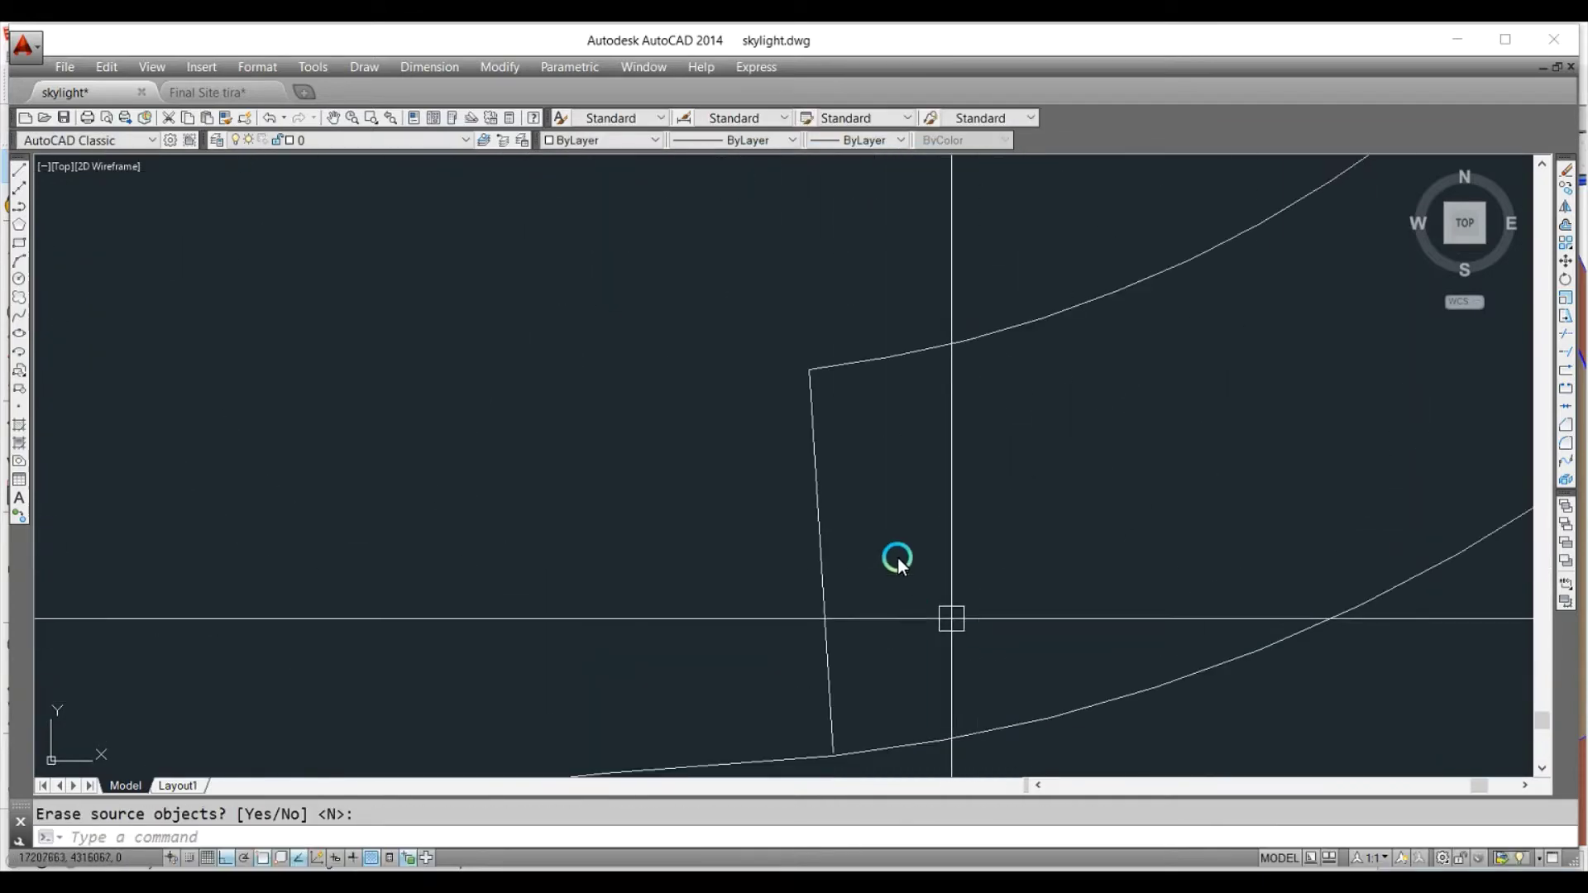
key("Escape")
Try extending the mirrored arc to the boundary, then cancel.
type("ex")
key("Return")
key("Return")
scroll(834, 745, "up", 5)
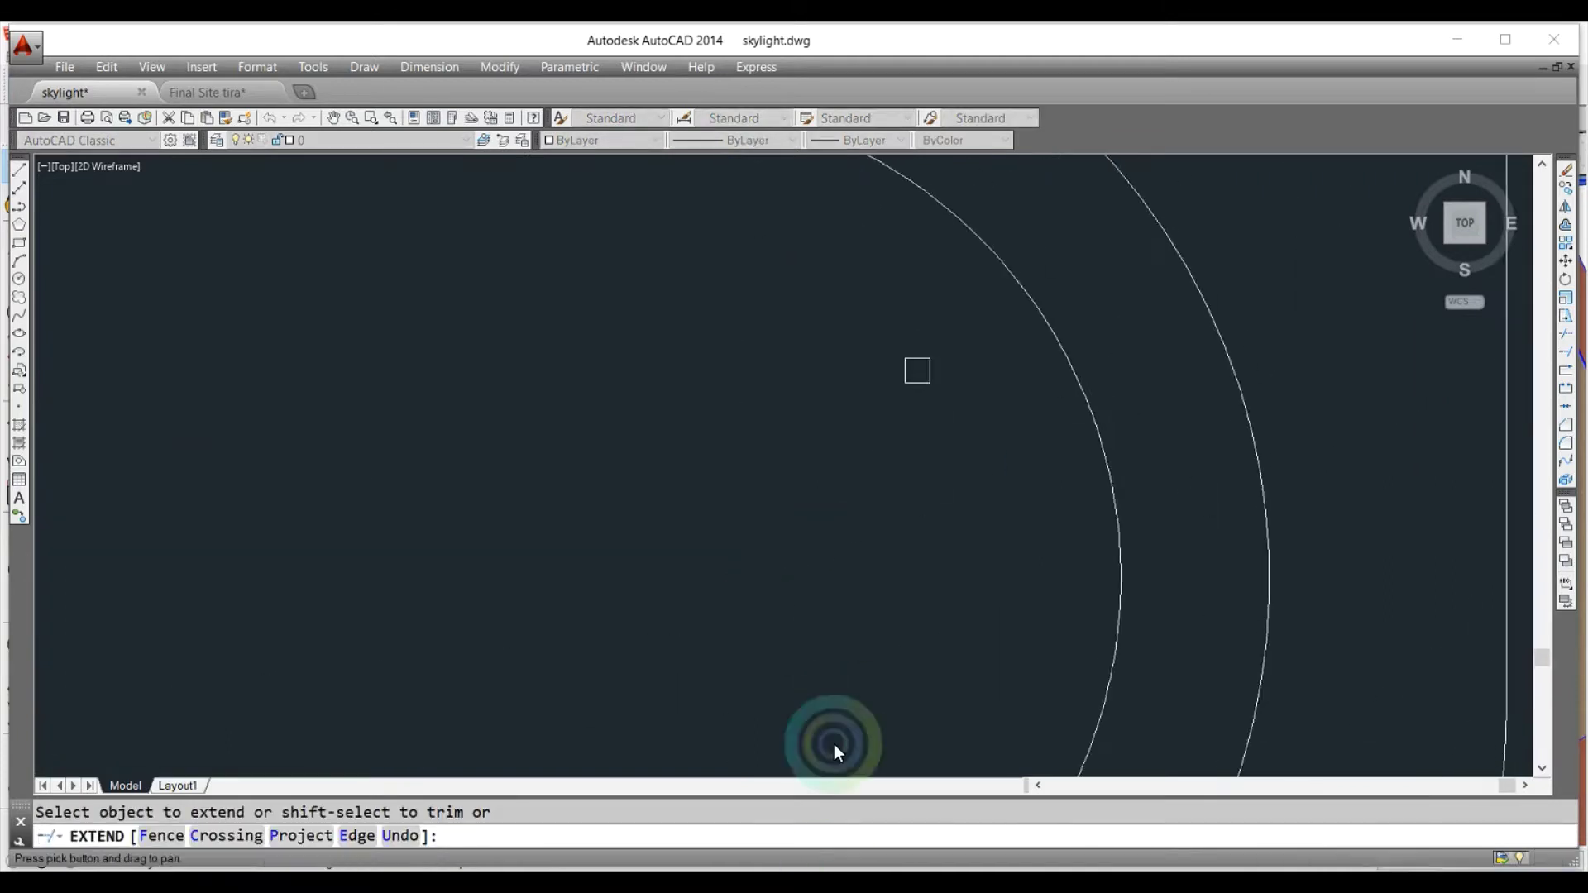
scroll(743, 437, "down", 3)
key("Escape")
Select the inner arc and start a circle, then cancel it.
scroll(804, 394, "down", 3)
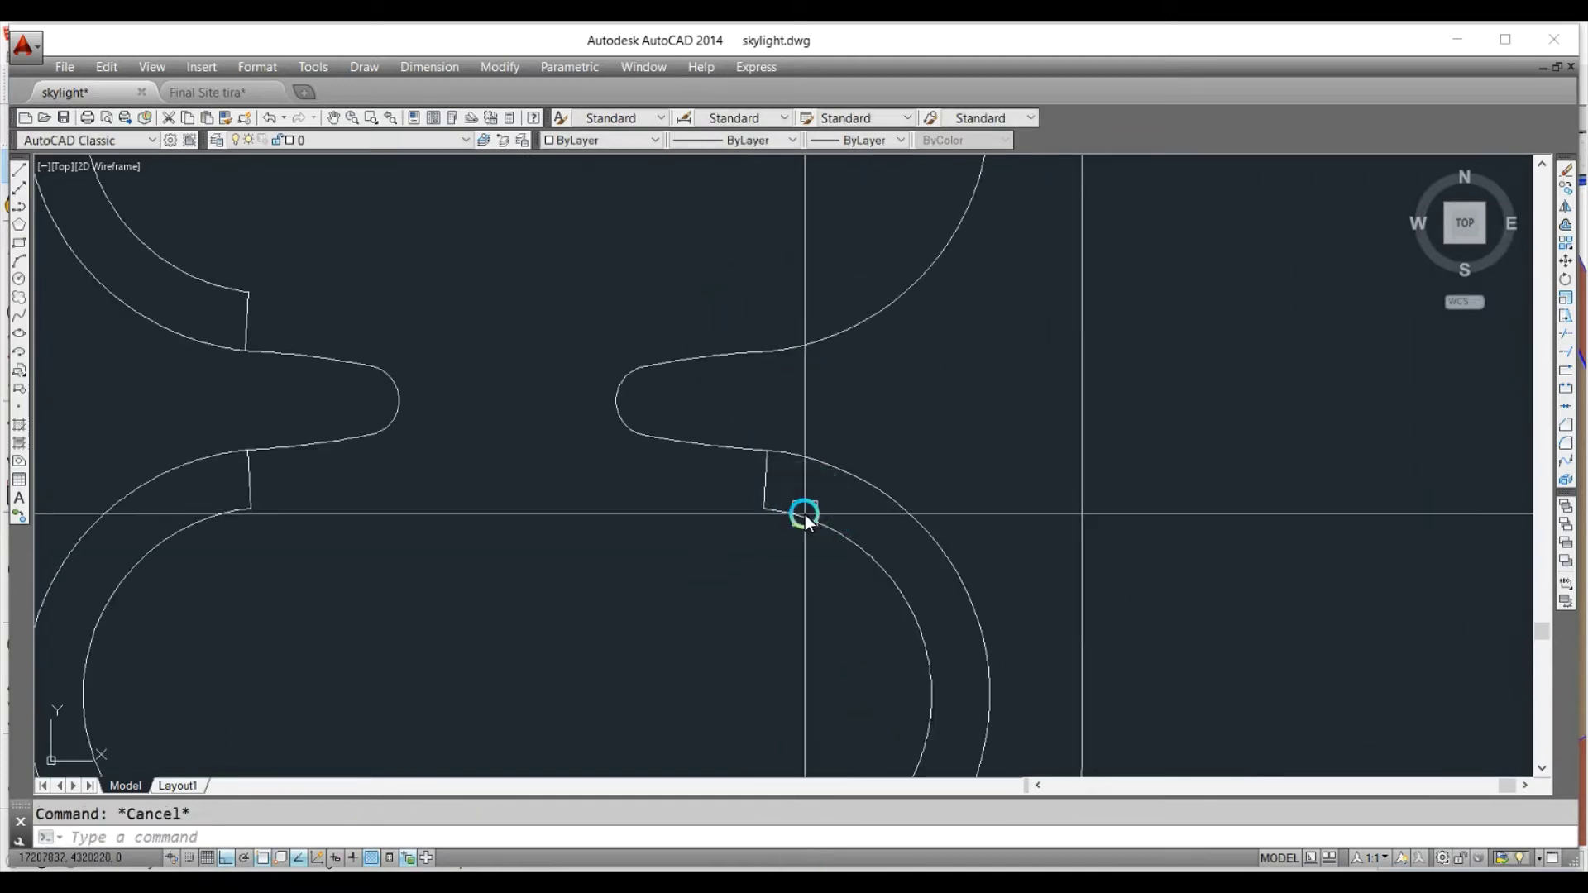
left_click(806, 514)
type("c")
key("Return")
scroll(831, 628, "down", 3)
left_click(943, 662)
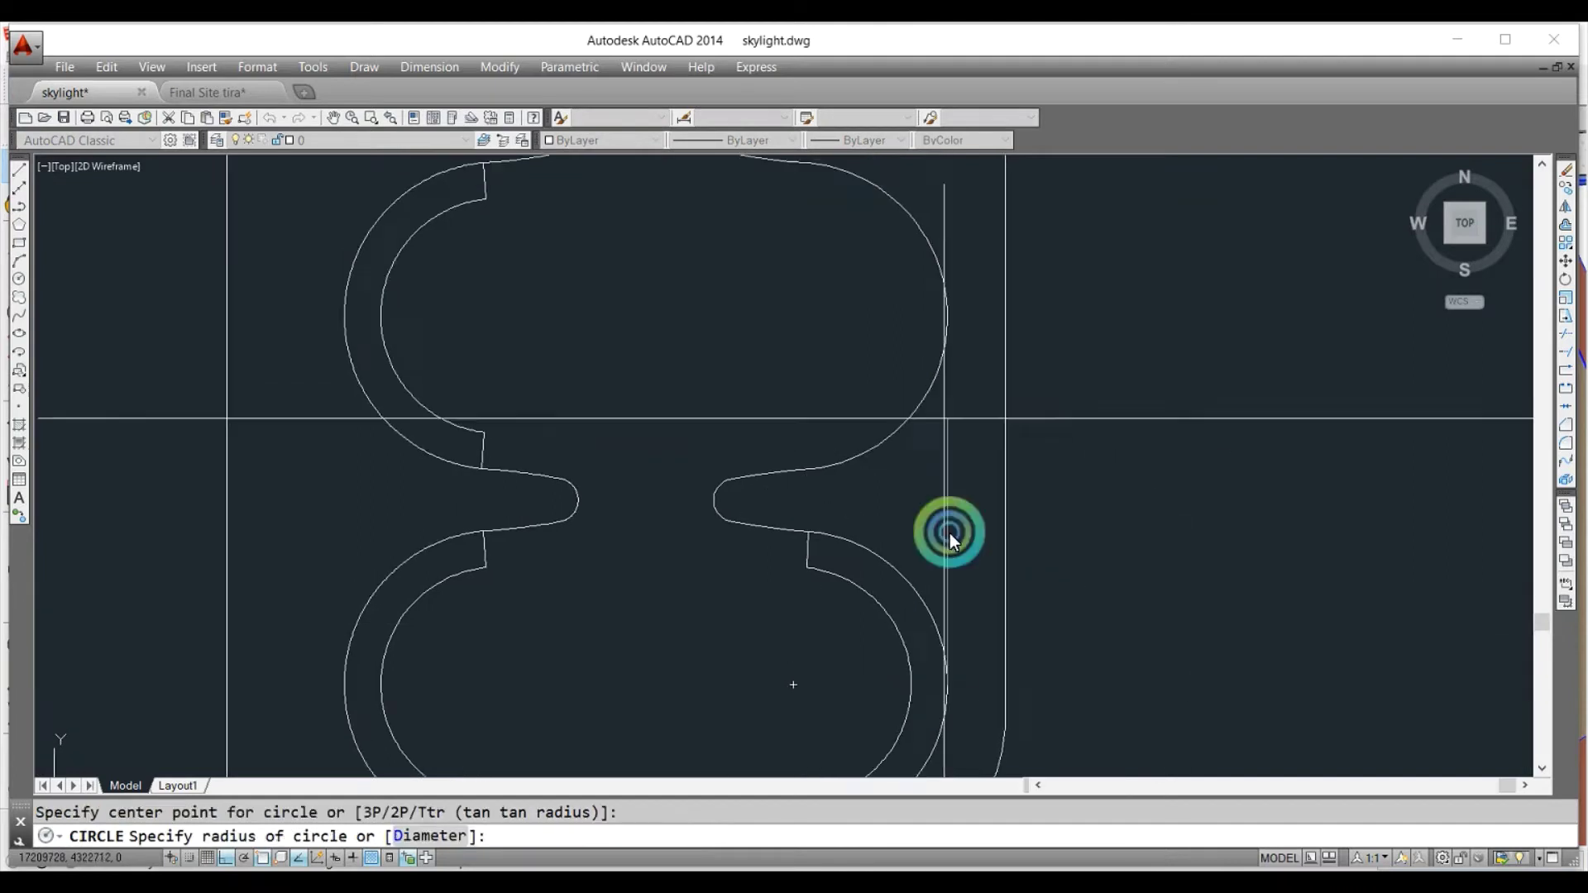
key("Escape")
scroll(938, 480, "up", 2)
Copy the inner arc into the right-side lobe above.
type("o")
key("Return")
left_click(936, 579)
key("Return")
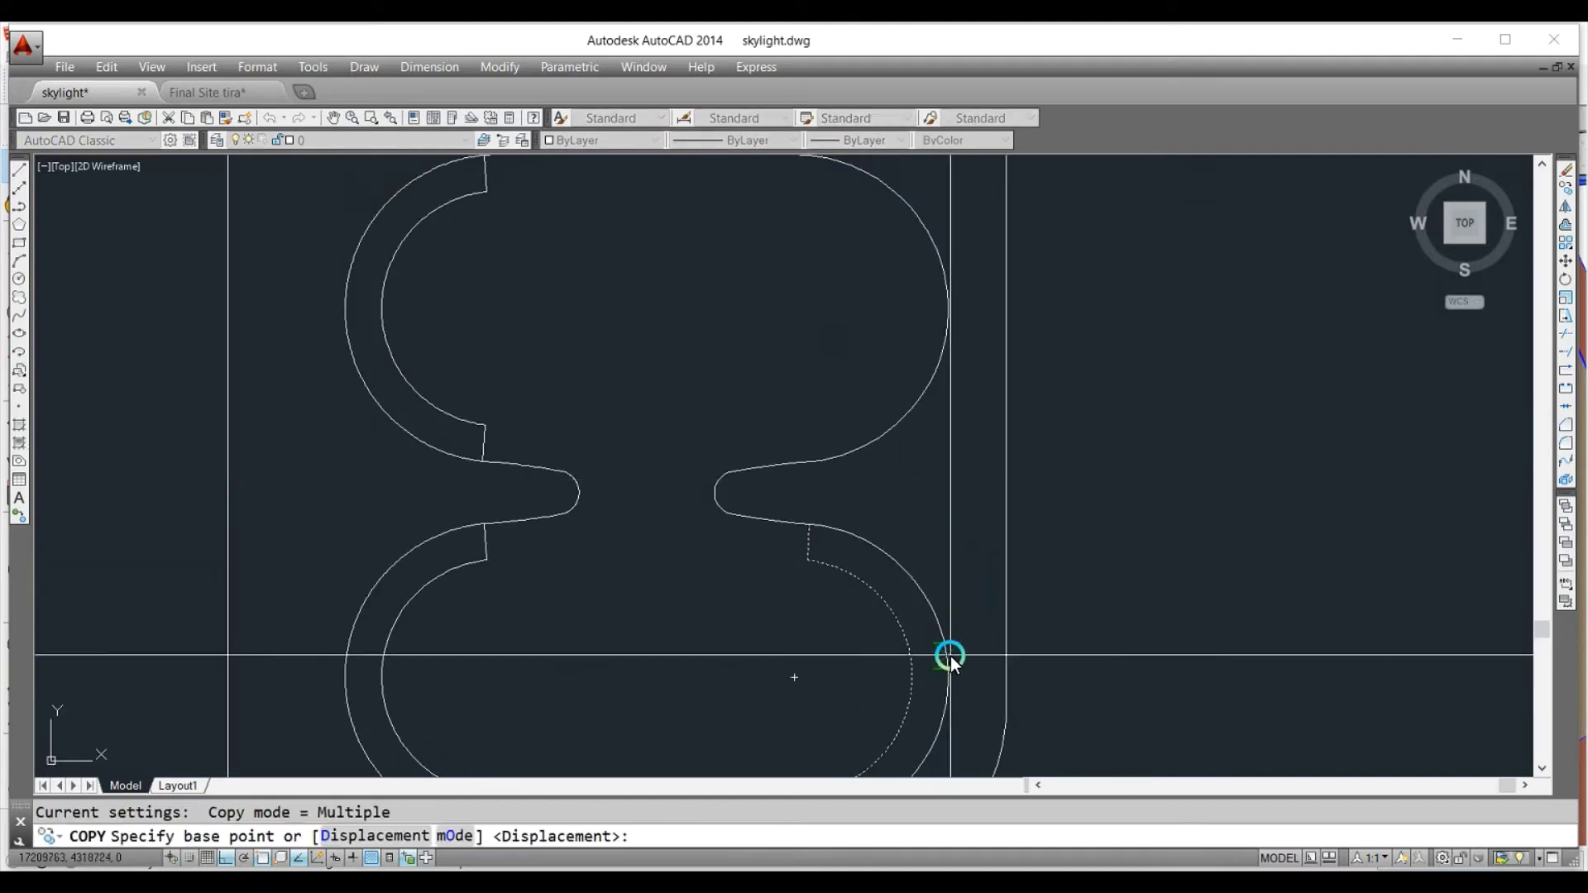
left_click(951, 672)
scroll(955, 507, "down", 2)
left_click(951, 383)
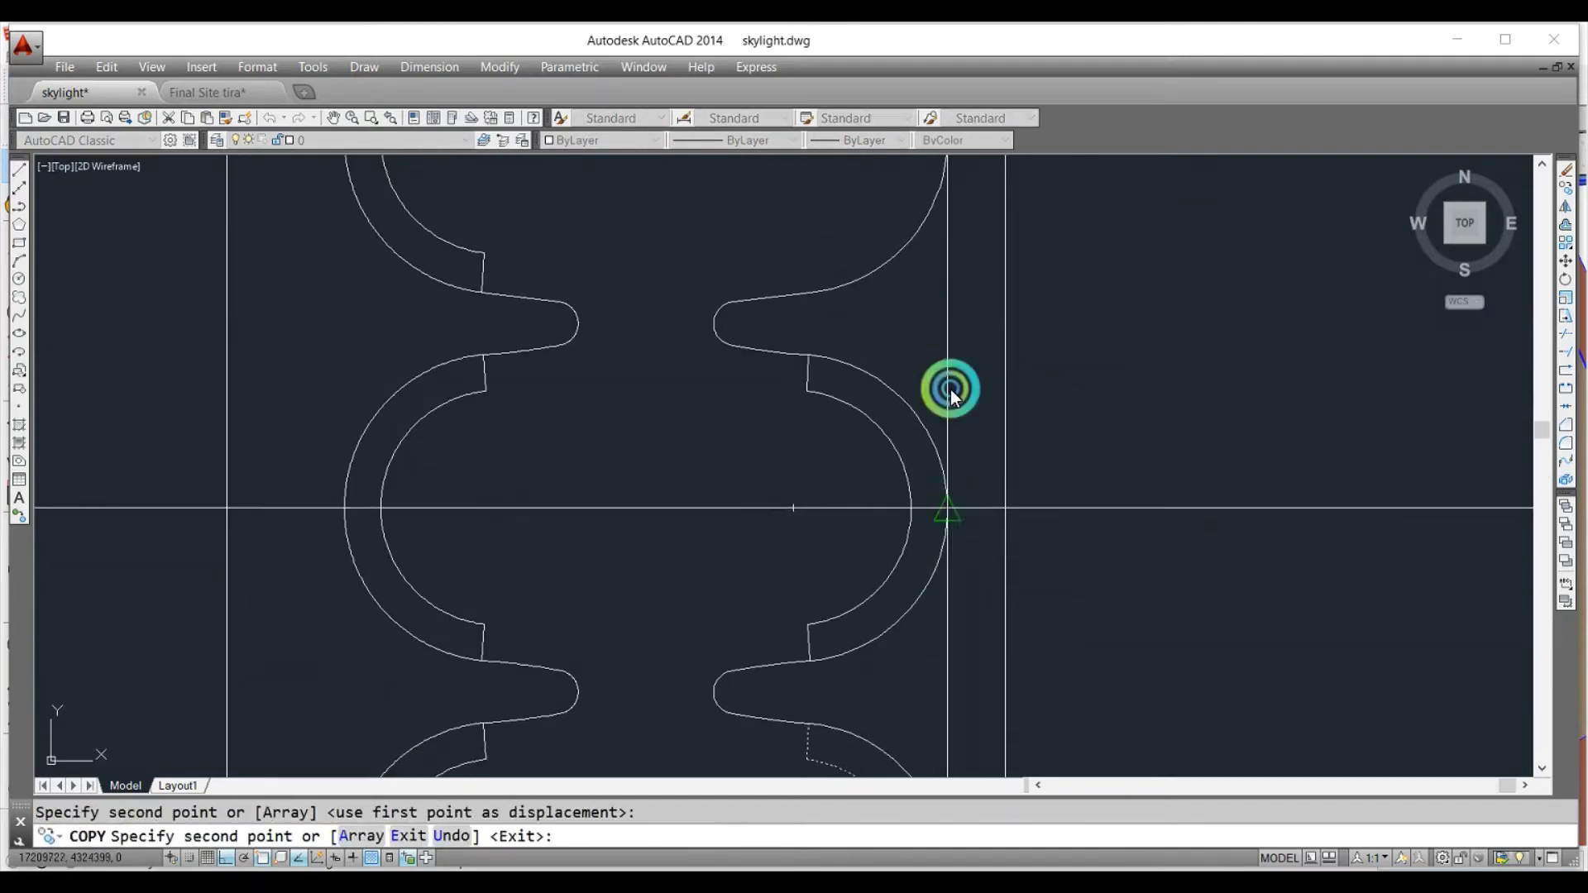
scroll(942, 574, "up", 3)
key("Escape")
Extend three short line ends to meet the curves, then begin selecting the left skylight shape.
scroll(826, 483, "down", 2)
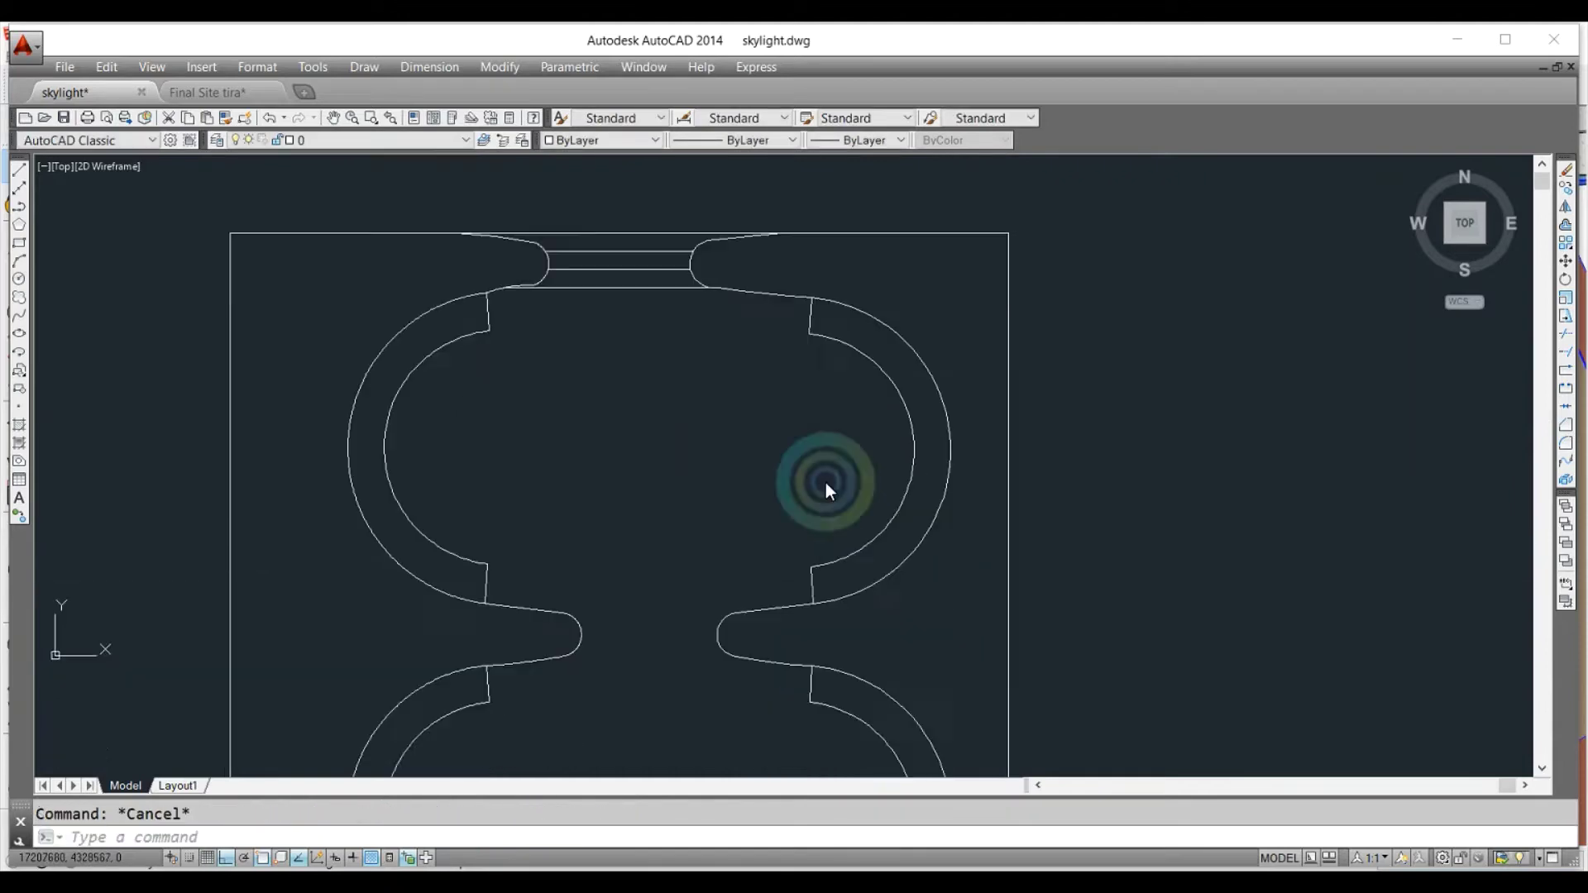
scroll(827, 478, "up", 2)
type("ex")
key("Return")
key("Return")
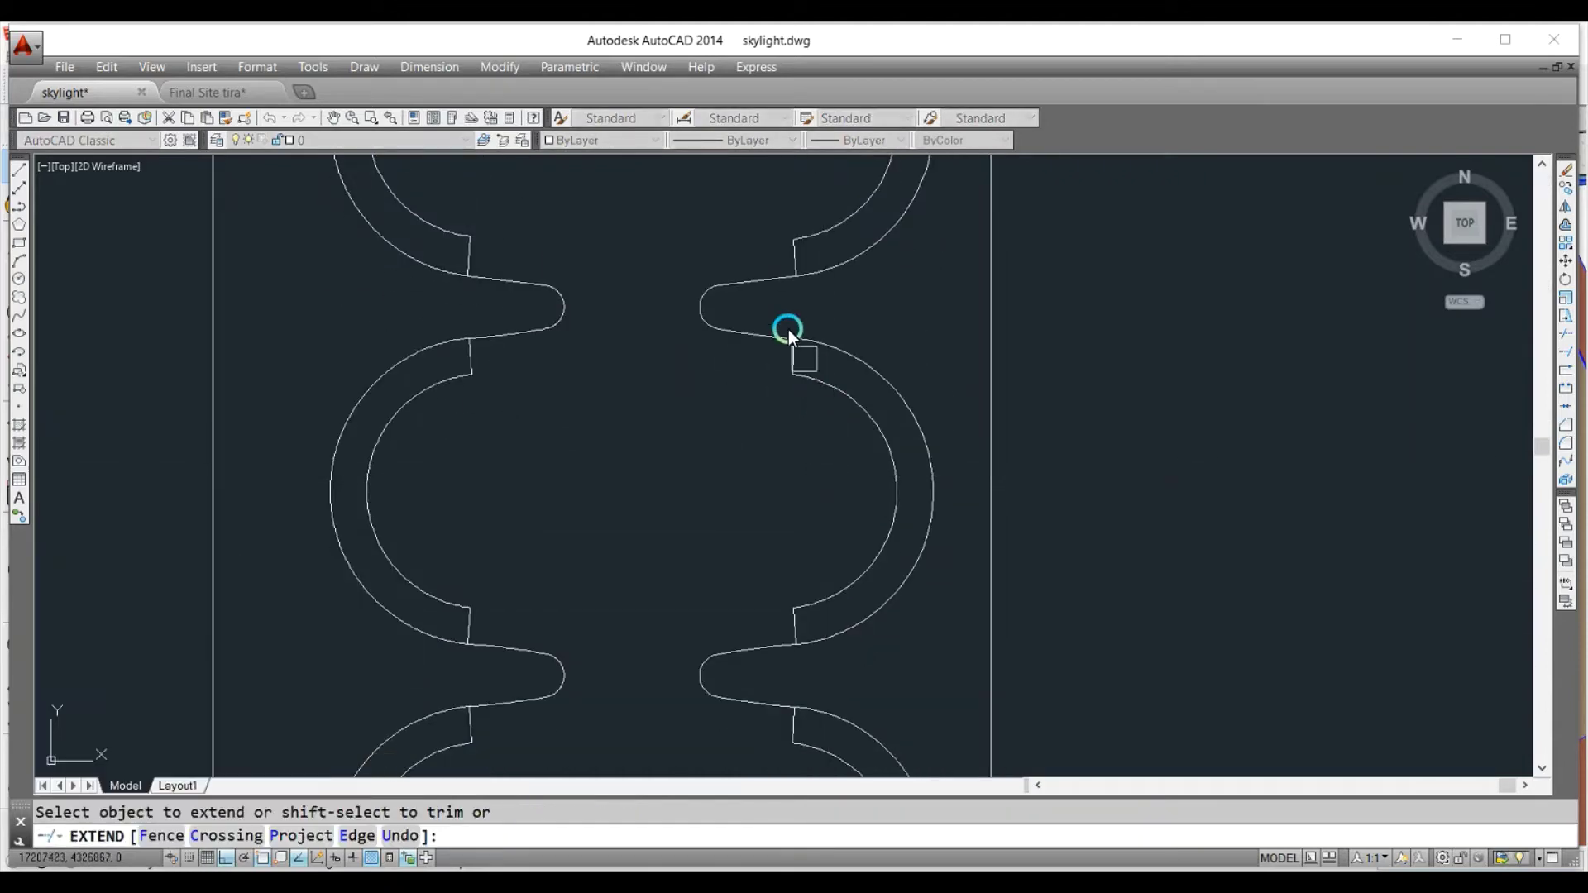
scroll(795, 356, "up", 3)
scroll(819, 389, "down", 3)
left_click(832, 371)
scroll(832, 373, "up", 4)
left_click(788, 343)
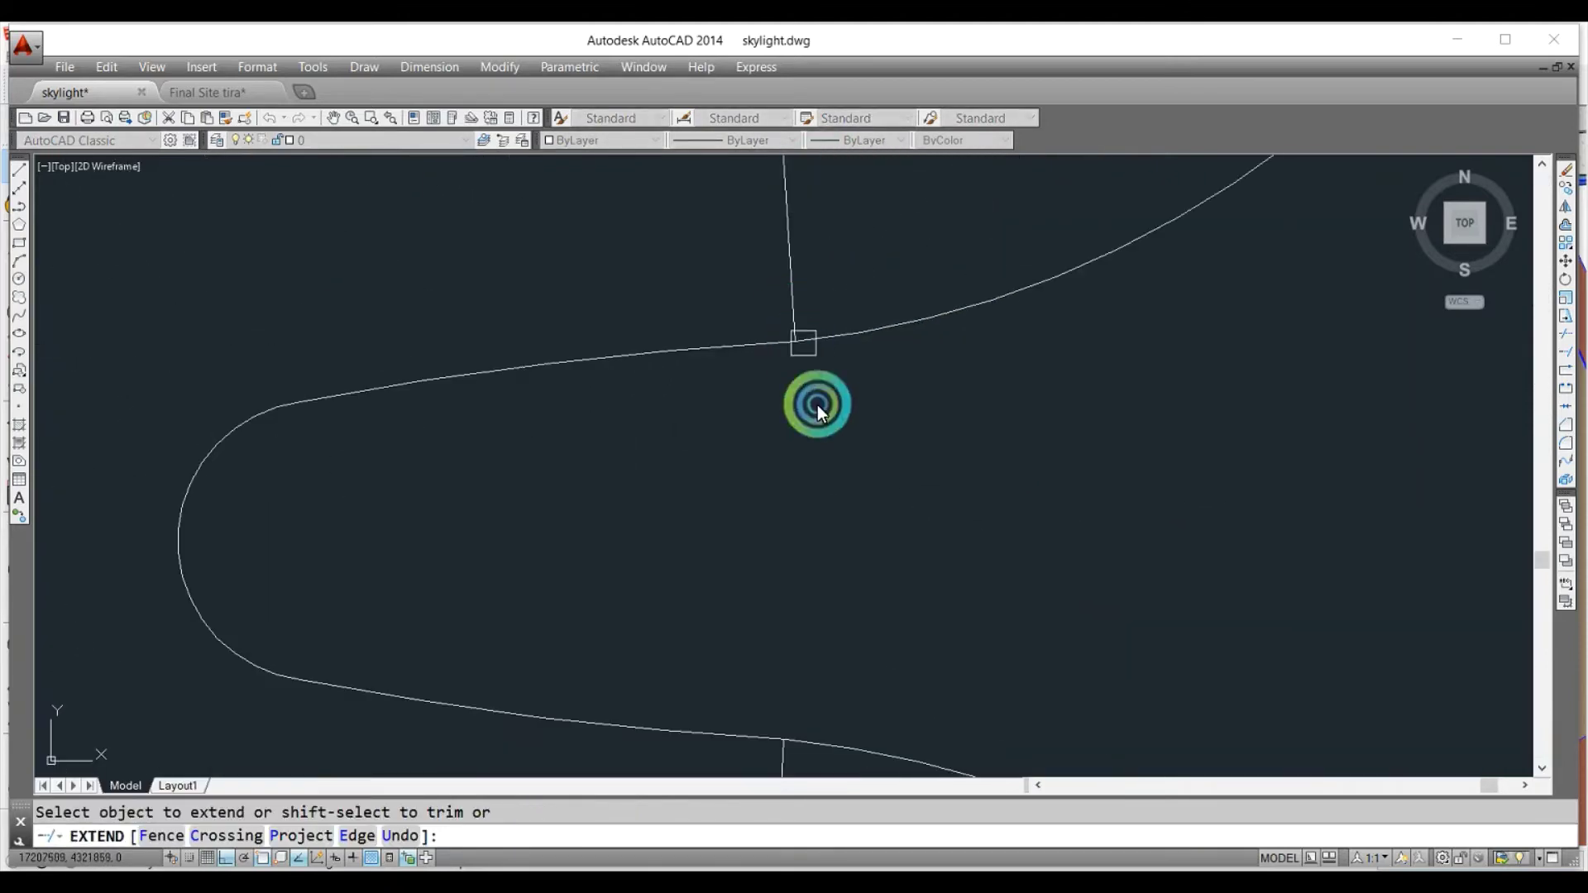
scroll(817, 404, "down", 4)
scroll(795, 624, "up", 2)
left_click(816, 207)
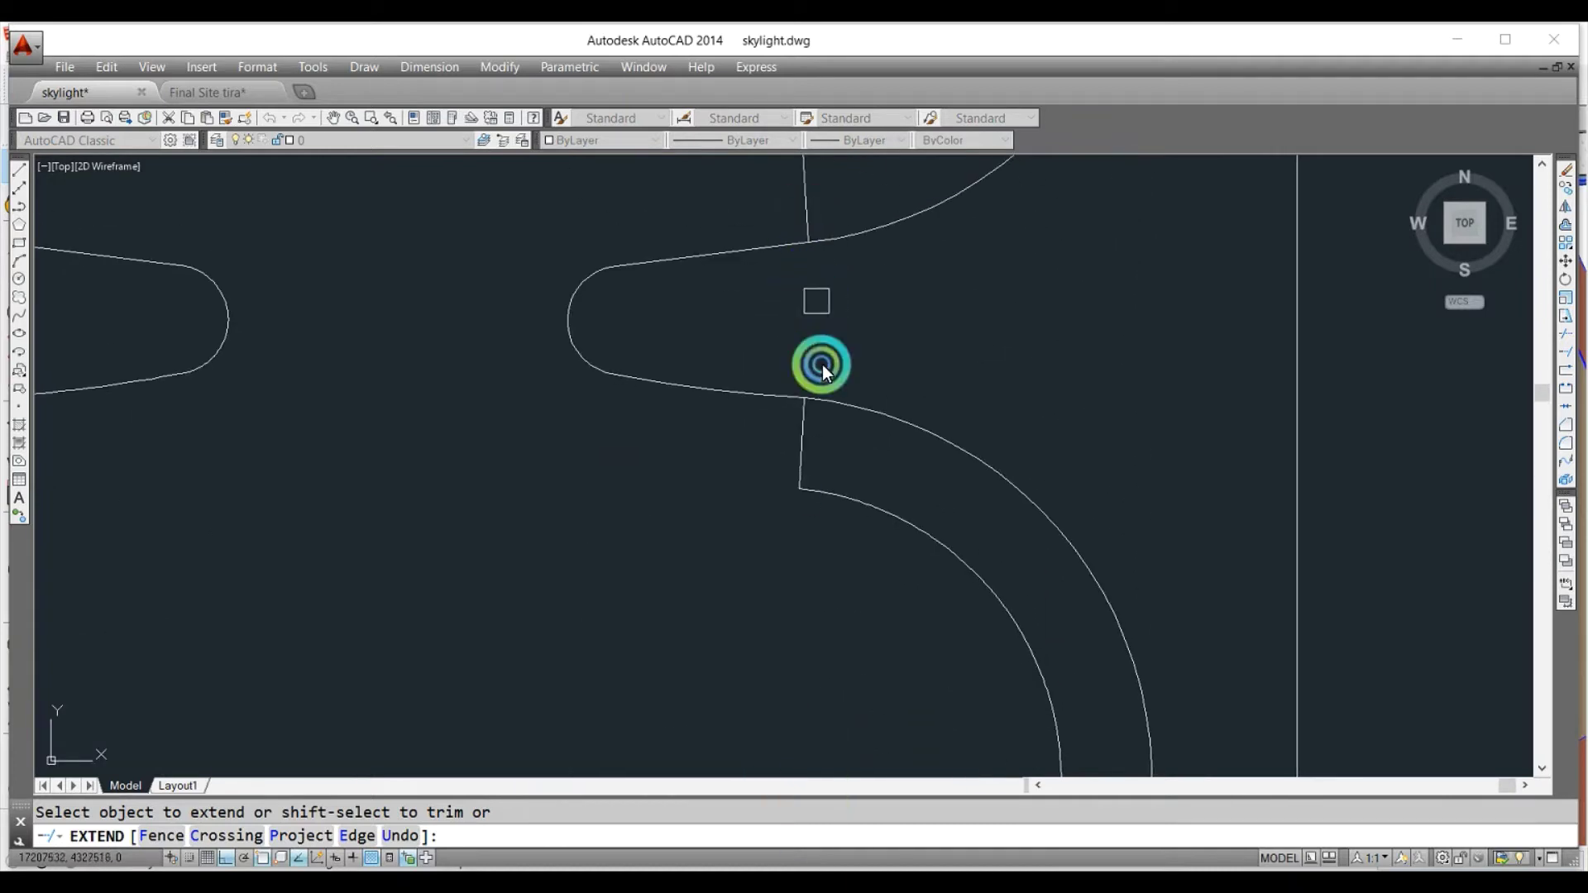
scroll(824, 371, "down", 4)
scroll(823, 414, "up", 4)
key("Escape")
scroll(834, 234, "down", 5)
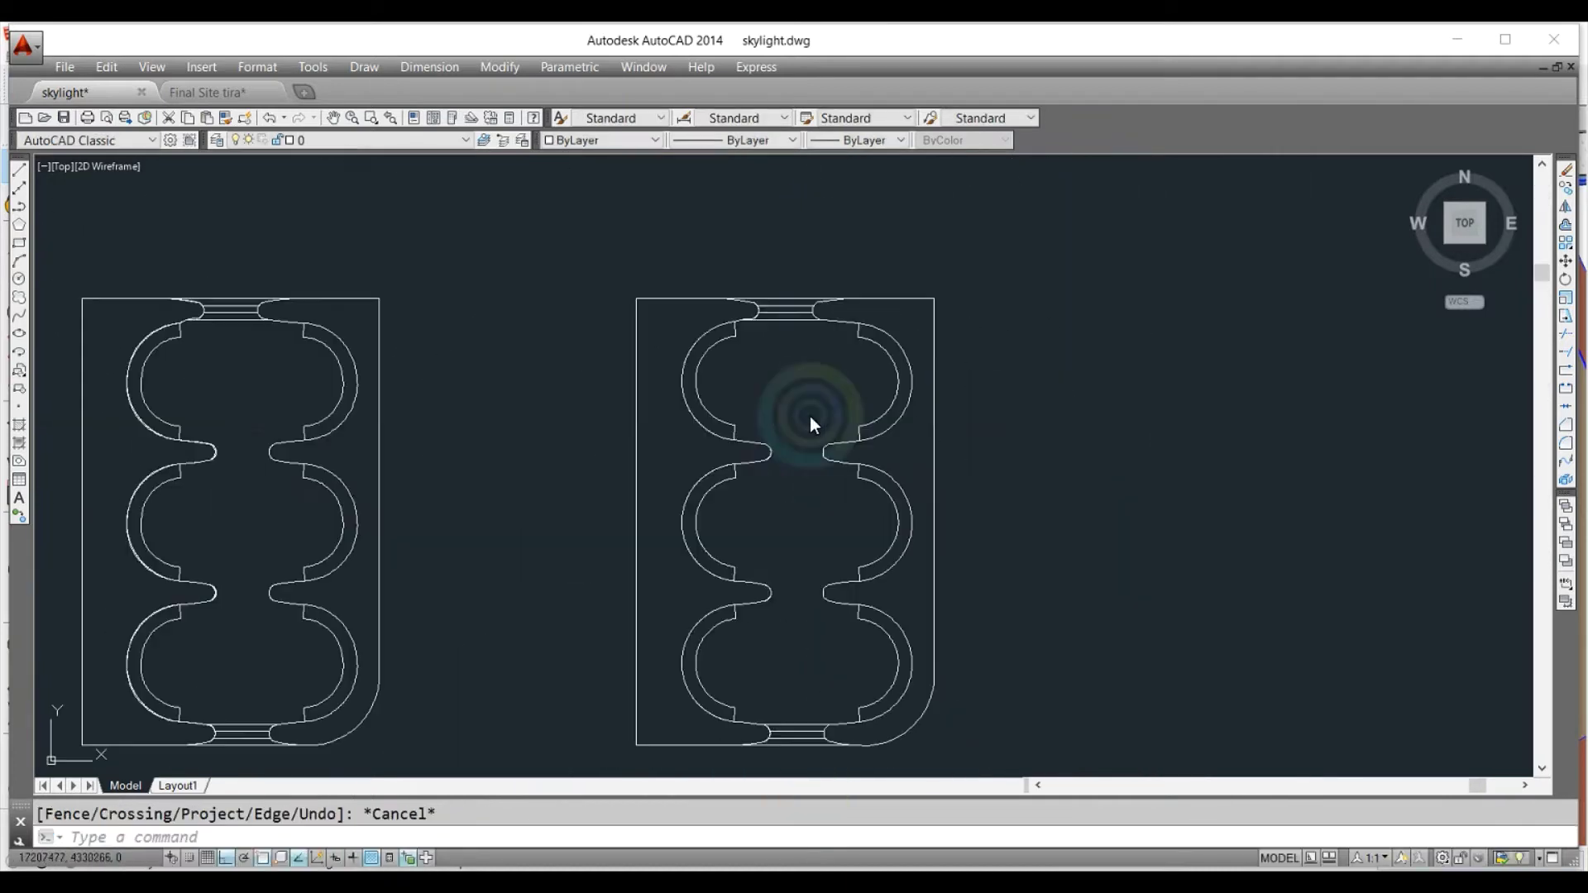
scroll(893, 455, "down", 2)
left_click(922, 590)
Erase the left skylight shape, zoom to the remaining drawing and save.
left_click(583, 238)
key("e")
key("Return")
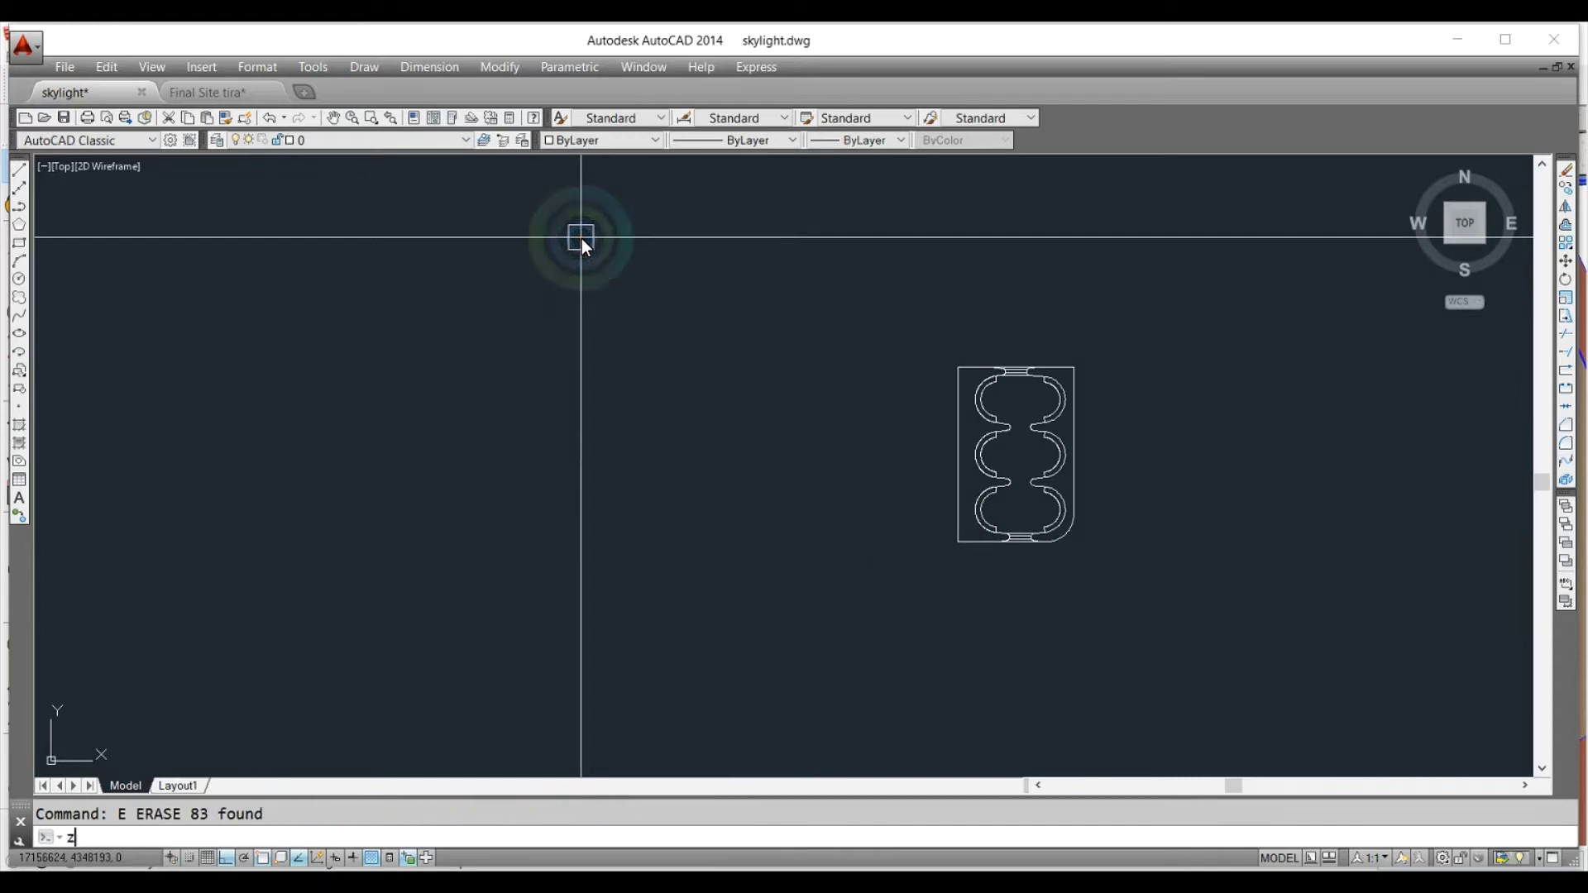
key("z")
key("Return")
key("e")
Purge all unused blocks, the S-CR-1000 item and the TREEOUTLINE layer with PURGE.
key("Return")
key("Escape")
key("ctrl+s")
type("pu")
key("Return")
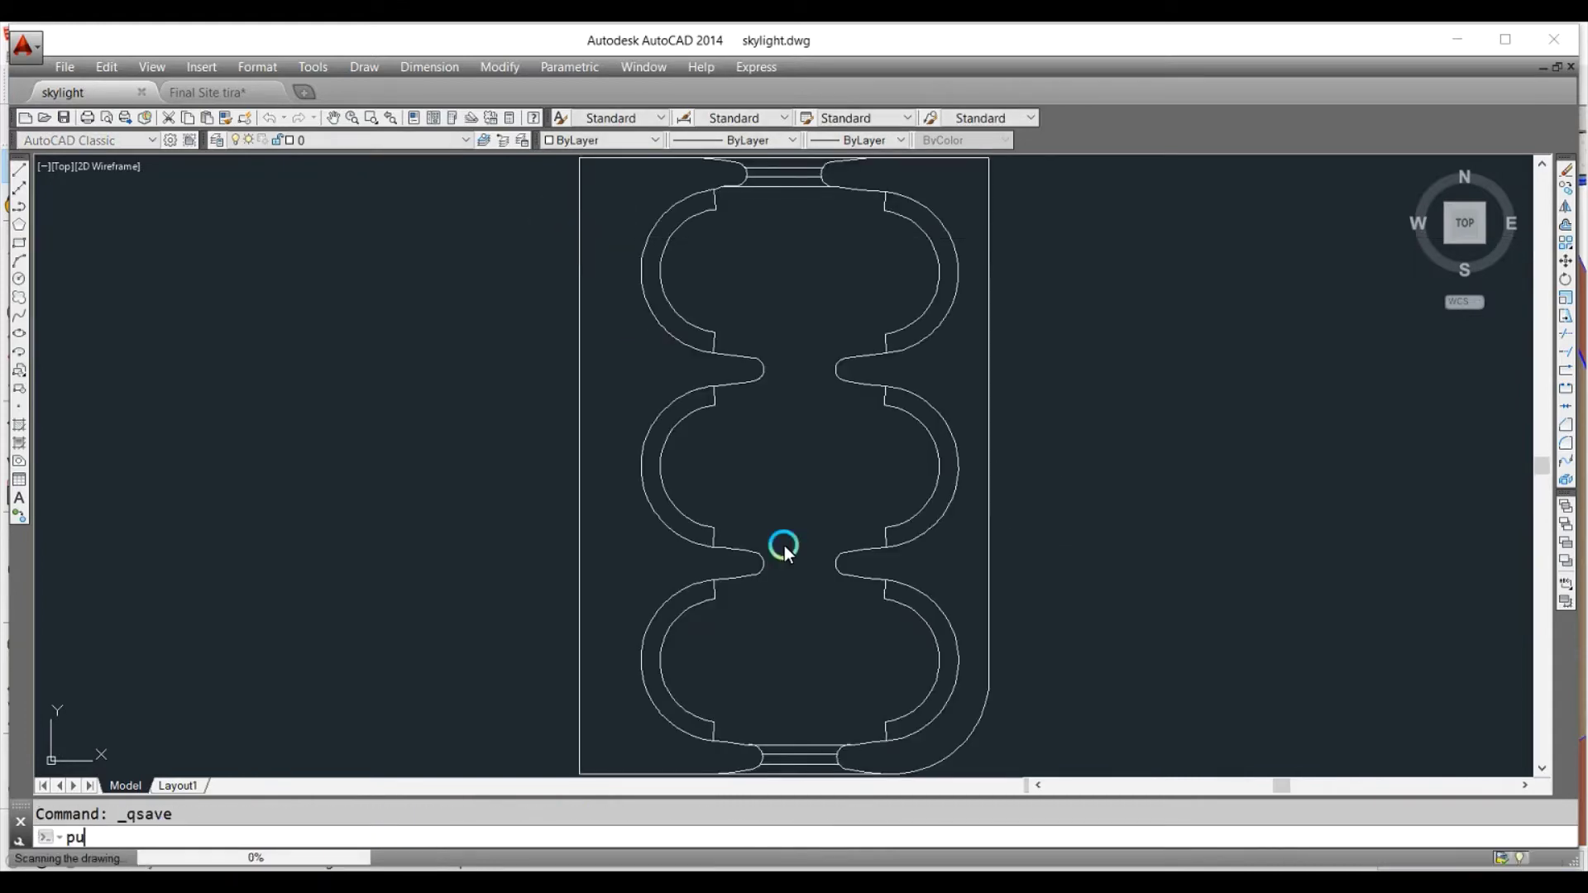
left_click(741, 695)
left_click(783, 459)
left_click(741, 695)
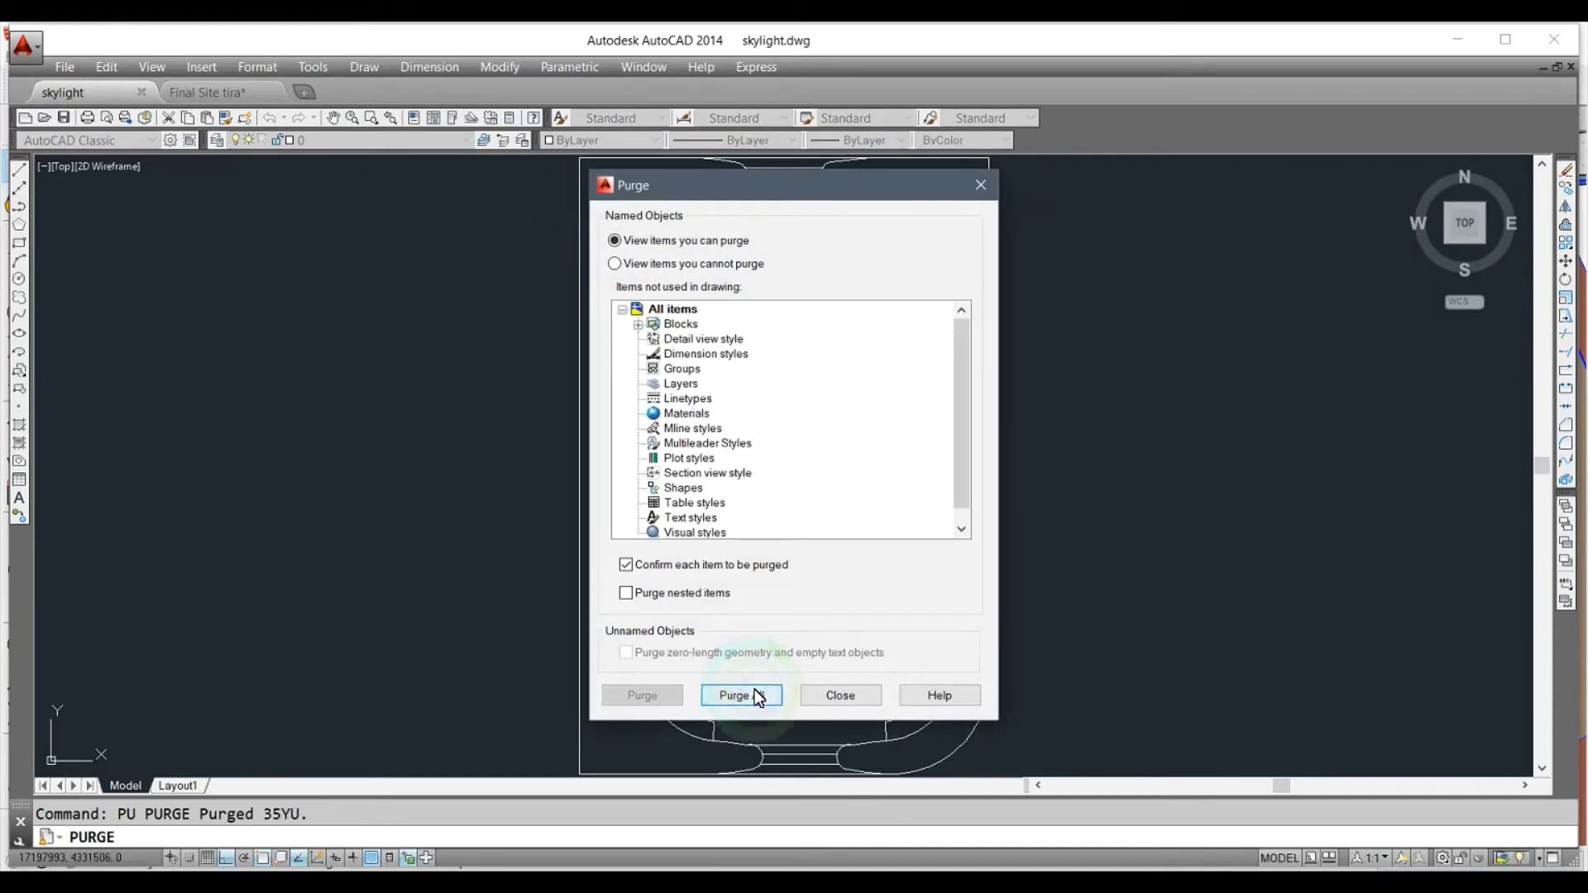
left_click(787, 460)
left_click(749, 695)
left_click(796, 438)
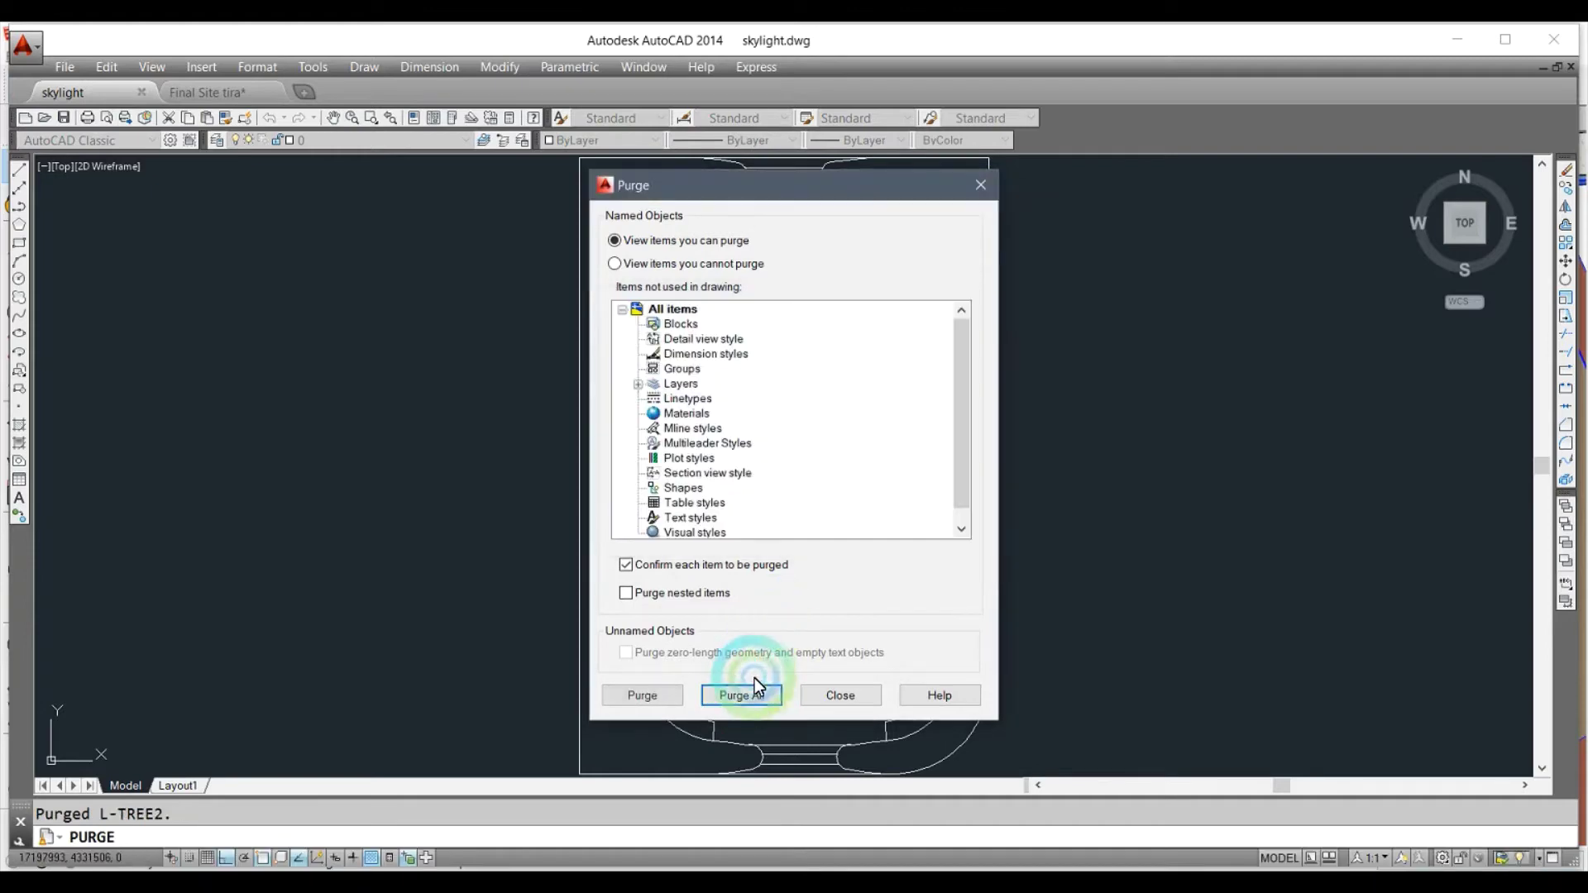
left_click(755, 691)
left_click(798, 451)
left_click(793, 693)
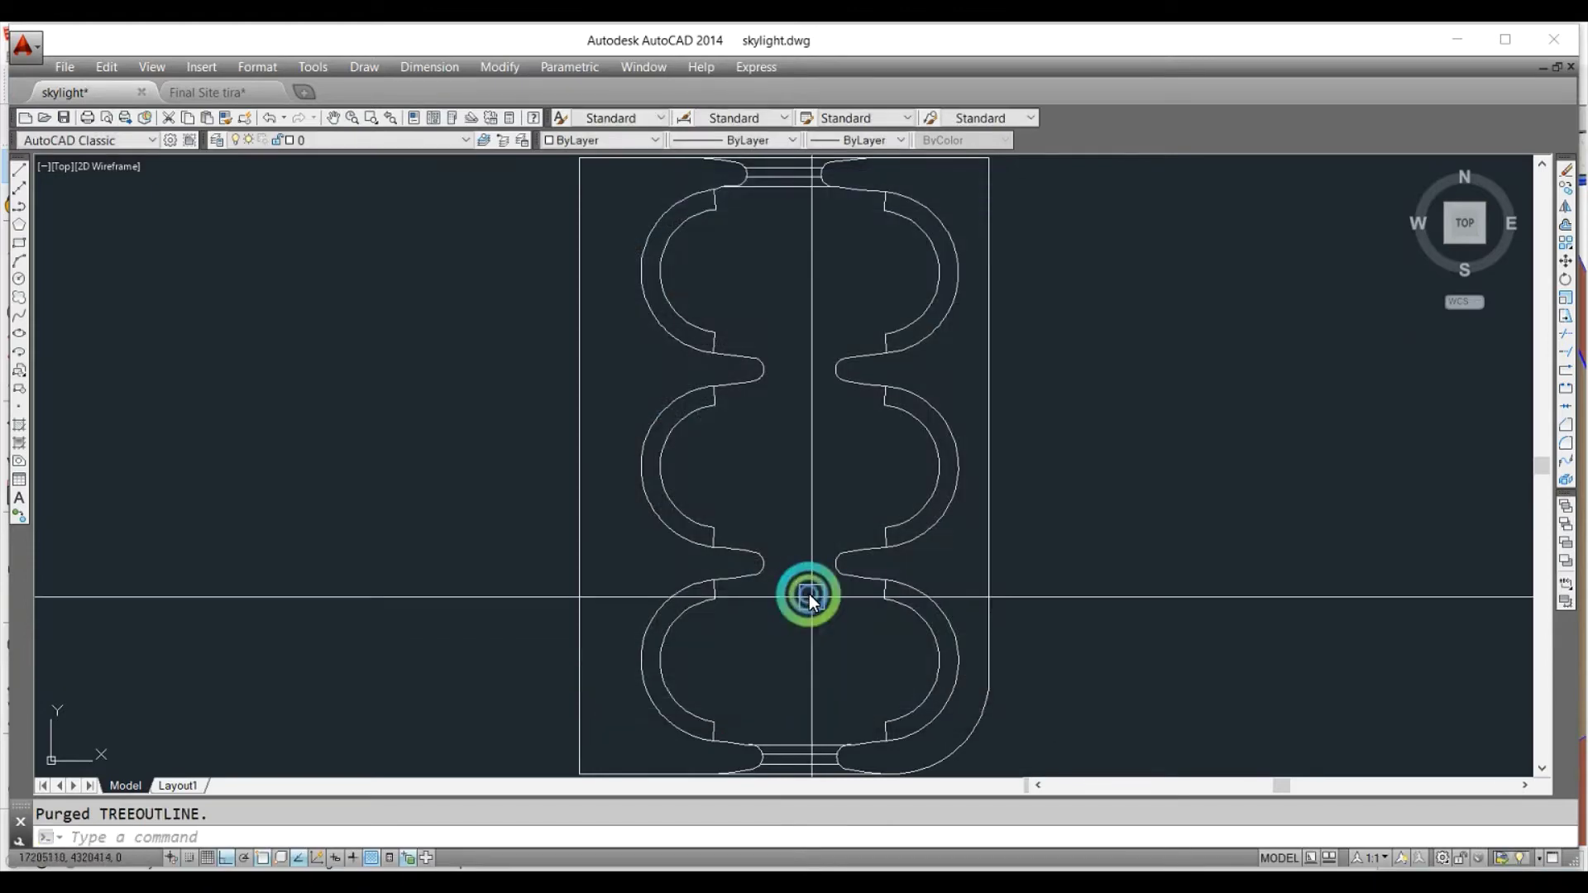
Remove duplicate lines with OVERKILL on a crossing selection, zoom extents and save.
type("OVERill")
key("Return")
scroll(805, 589, "down", 4)
left_click(943, 659)
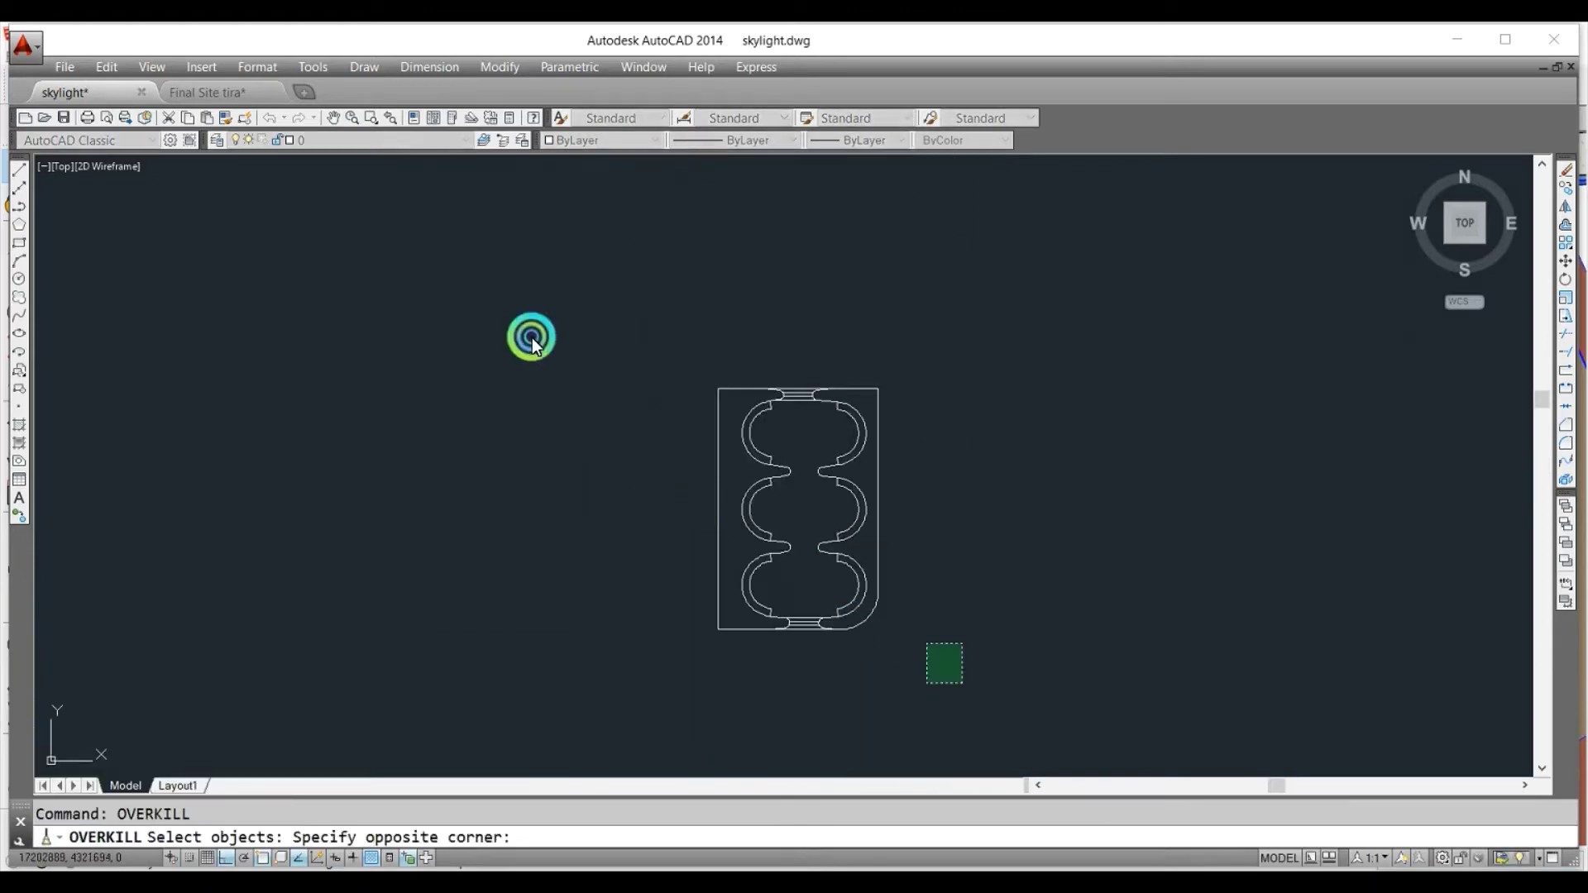
left_click(488, 288)
key("Return")
type("z")
middle_click(488, 287)
middle_click(488, 288)
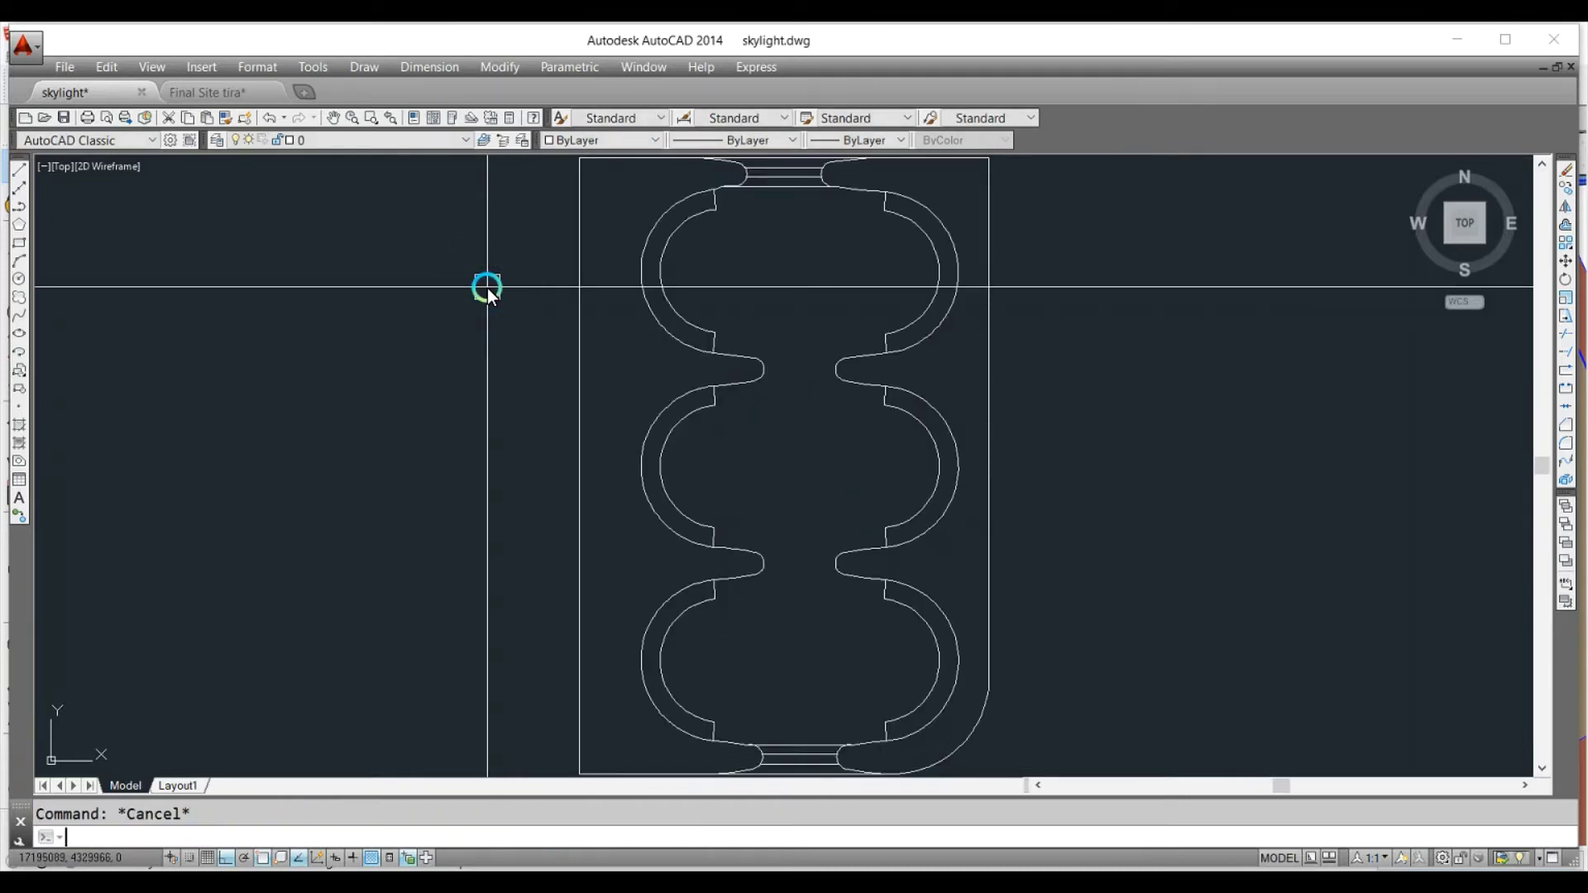
key("ctrl+s")
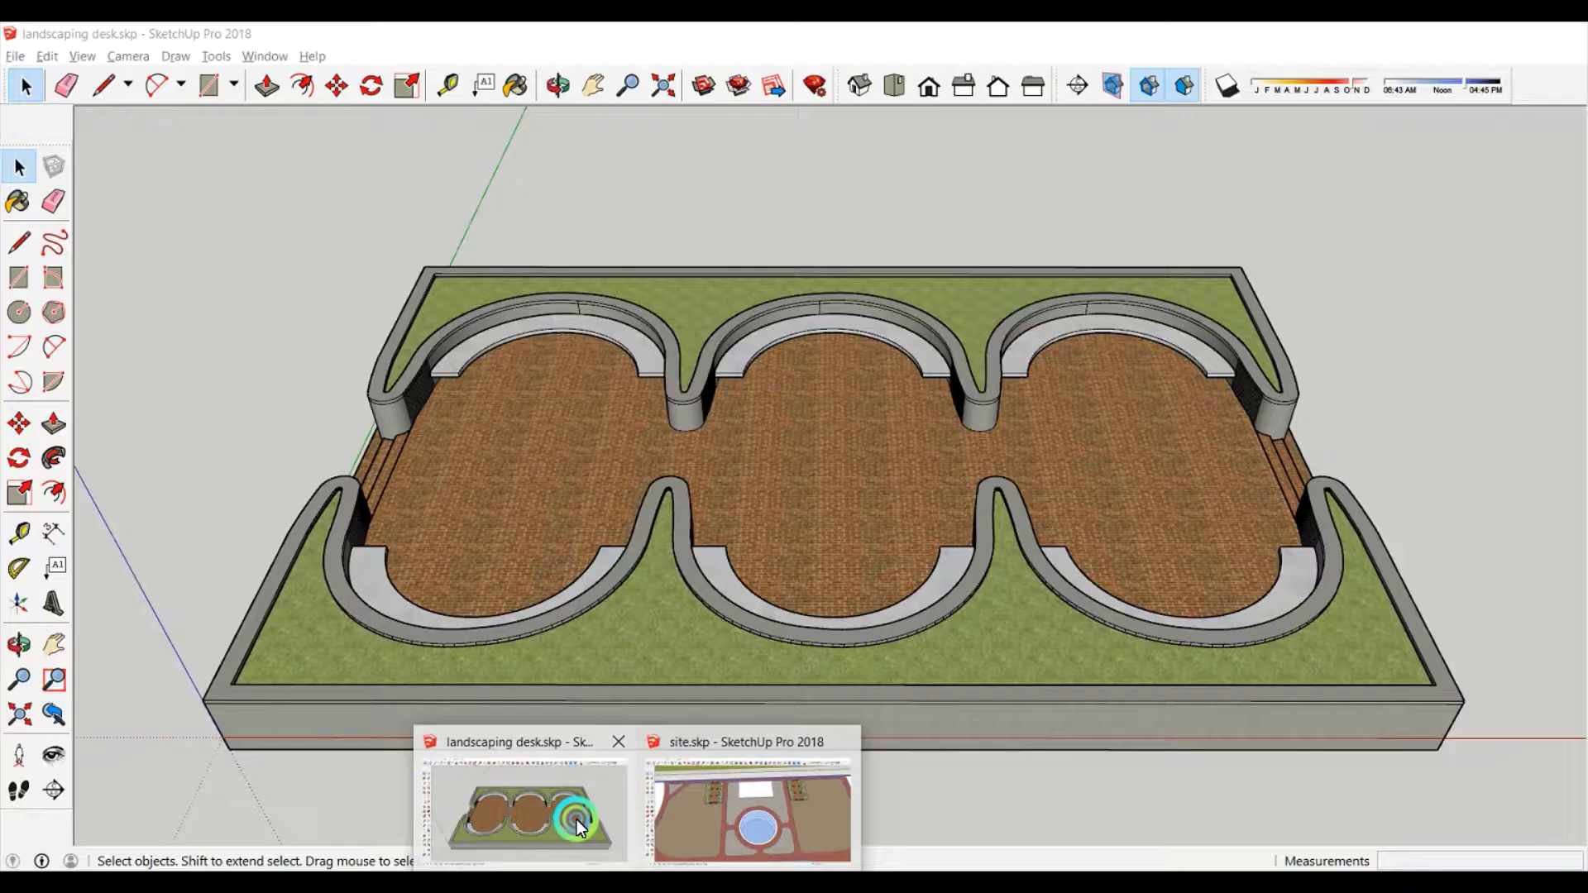
Import skylight.dwg into the SketchUp landscaping model and zoom extents.
left_click(530, 819)
left_click(14, 56)
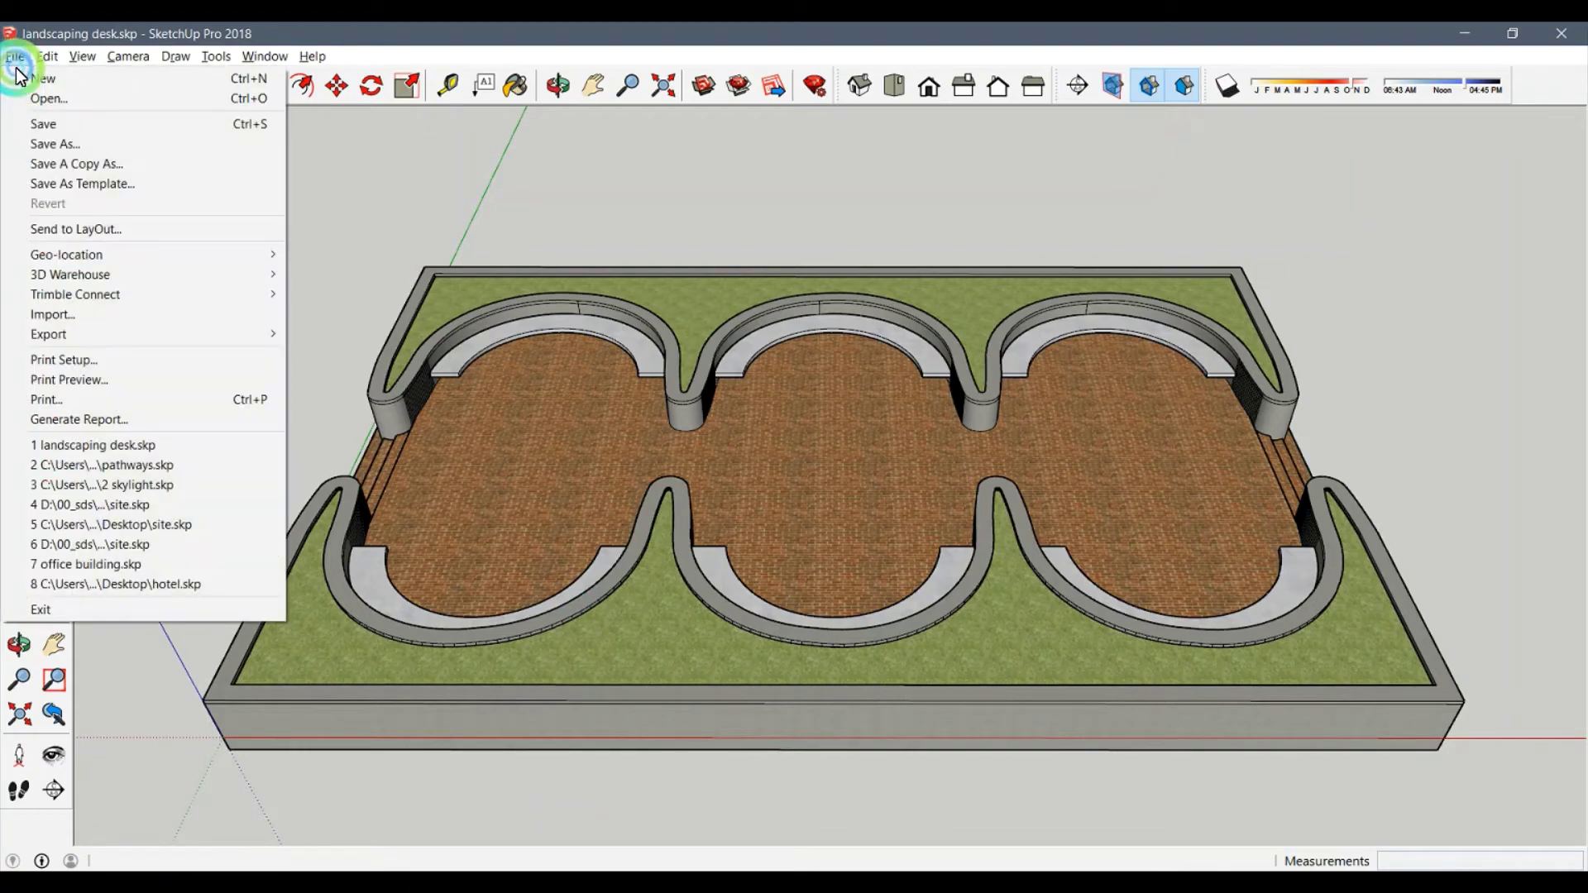
left_click(55, 314)
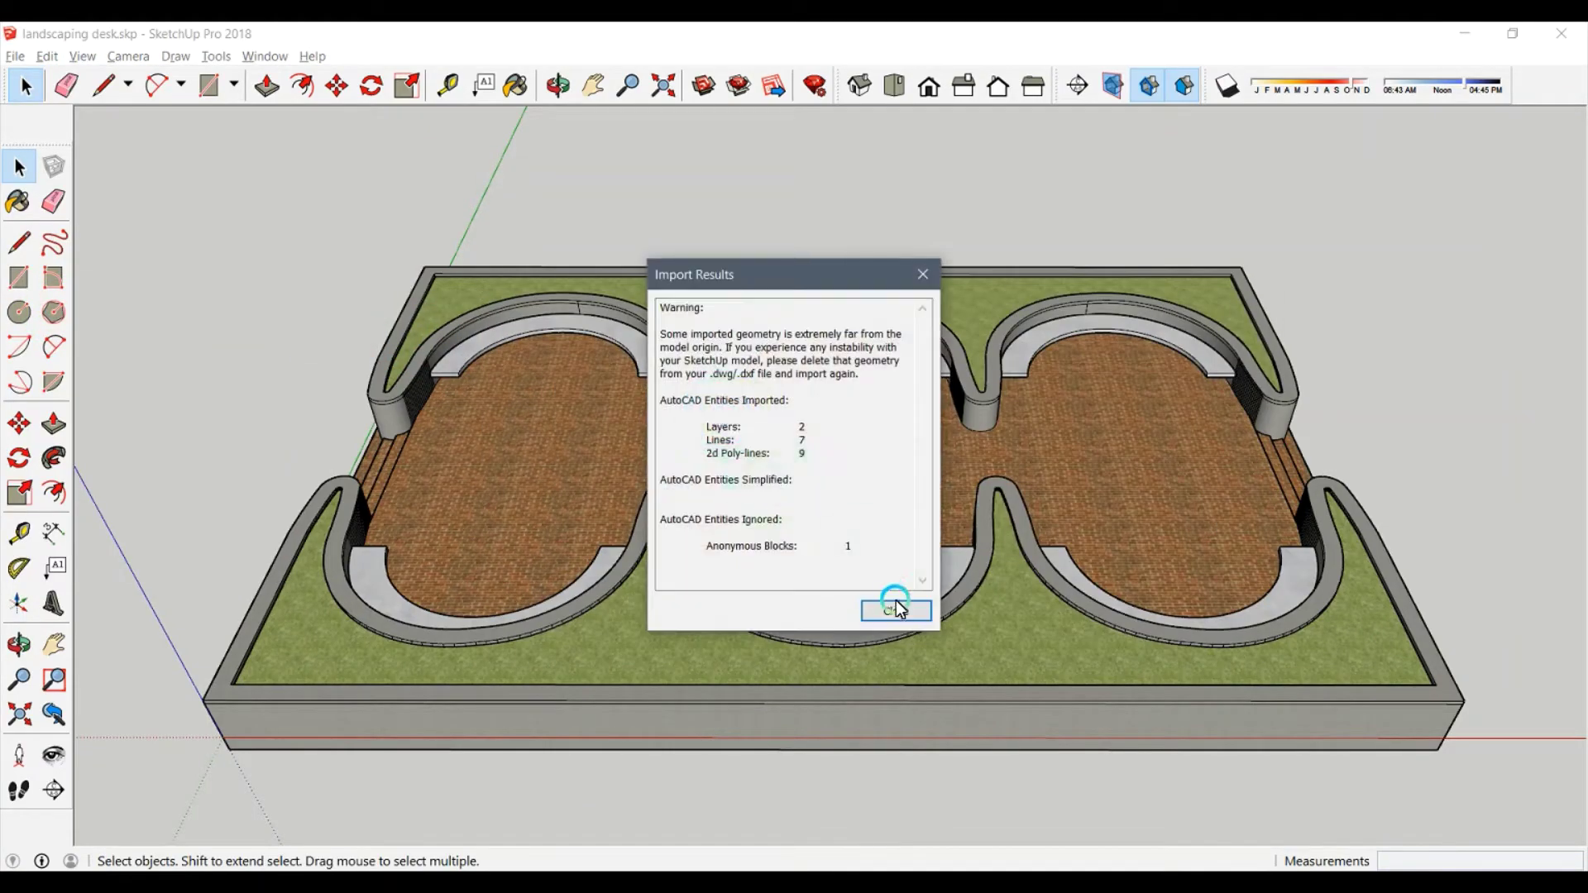
left_click(895, 601)
left_click(674, 92)
Move the imported skylight outline beside the model and orbit to look down on it.
scroll(1059, 470, "down", 2)
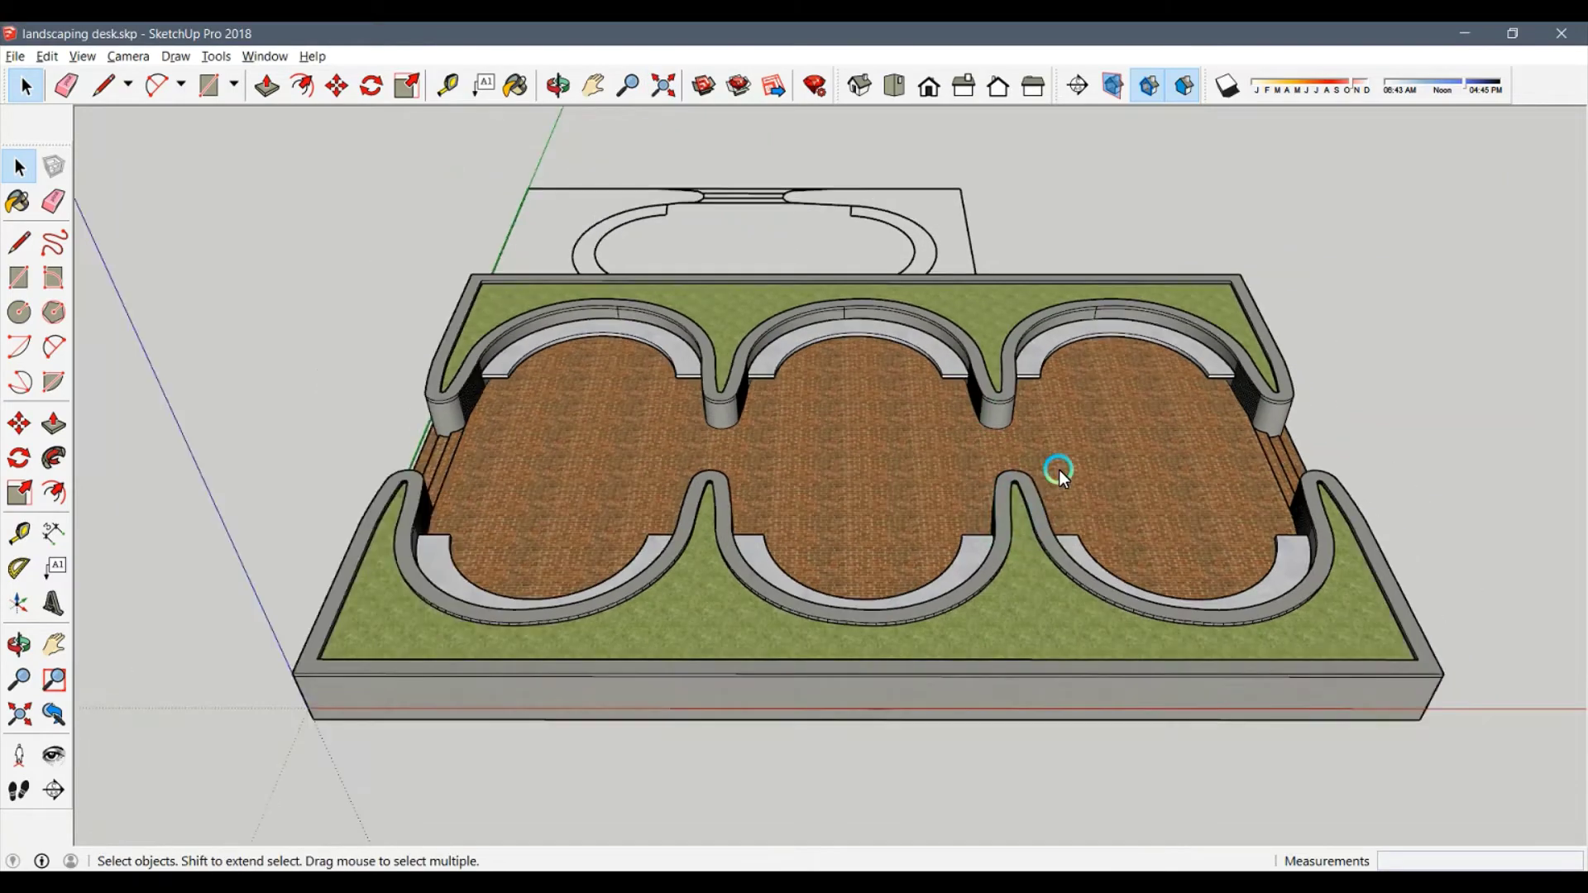
scroll(782, 395, "up", 5)
key("m")
left_click(628, 310)
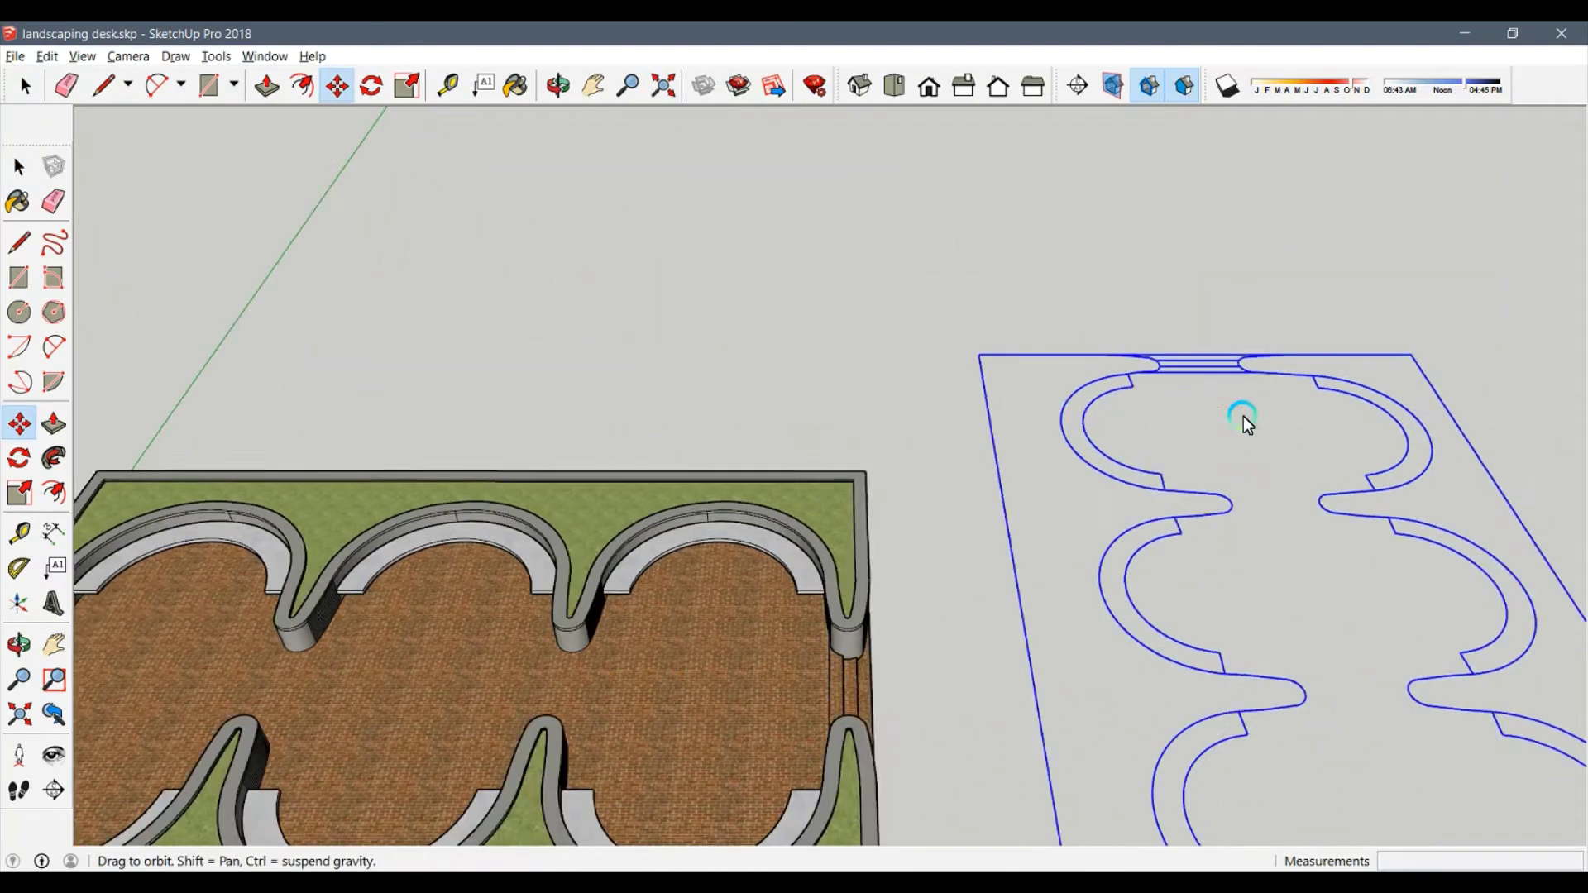
scroll(1191, 389, "up", 3)
left_click(1115, 381)
scroll(808, 602, "down", 3)
middle_click_drag(808, 603, 584, 554)
key("space")
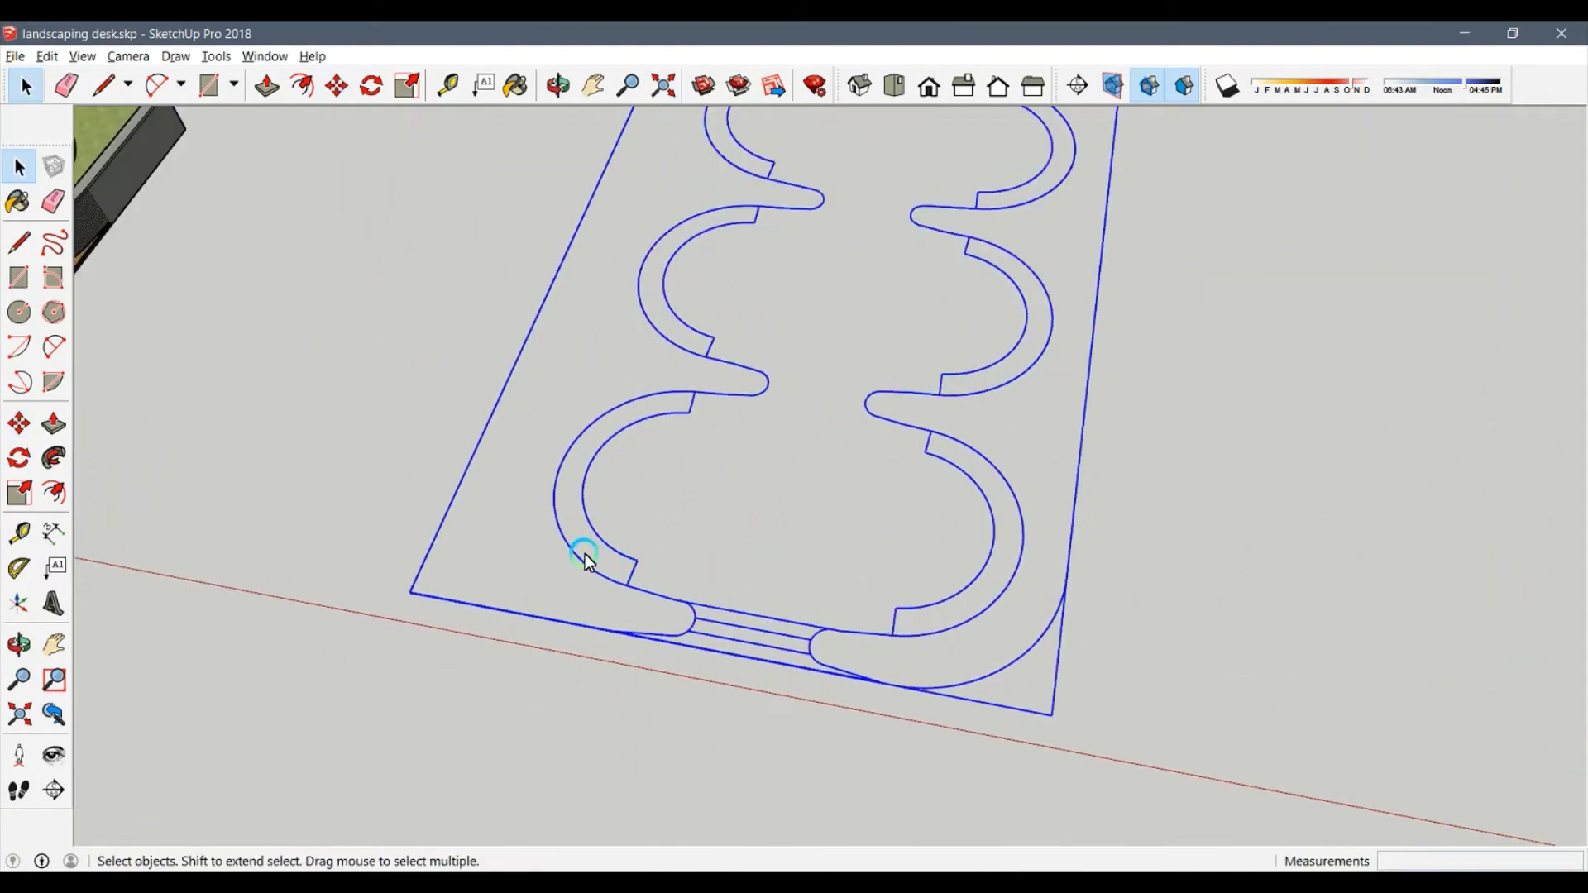
scroll(576, 559, "up", 4)
Draw an end line across the first left curved band, filling its face.
key("l")
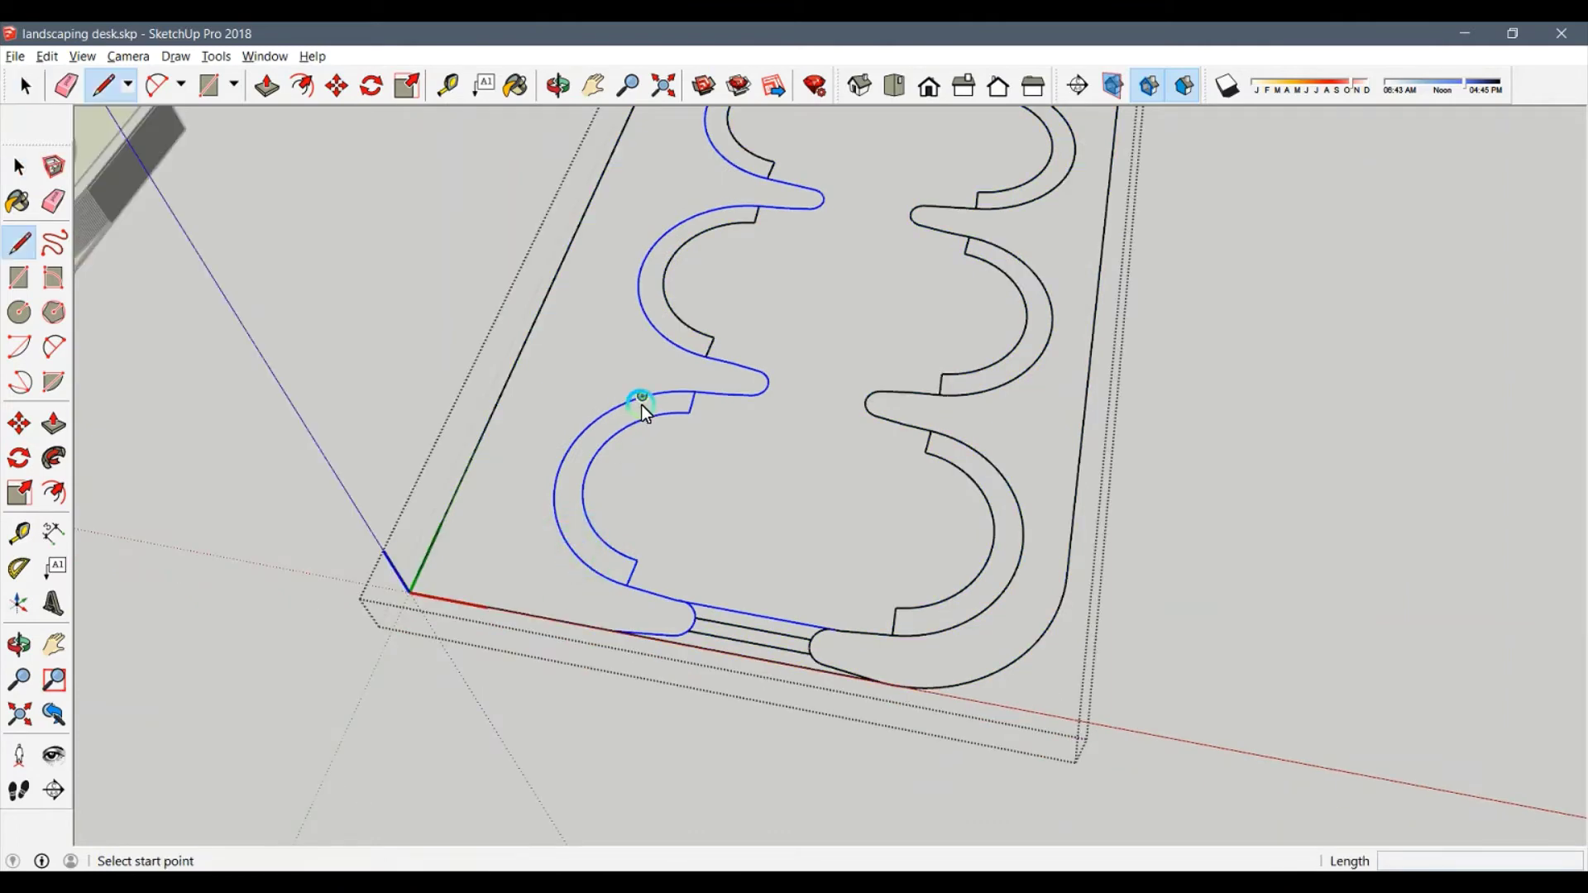
middle_click_drag(624, 409, 706, 368)
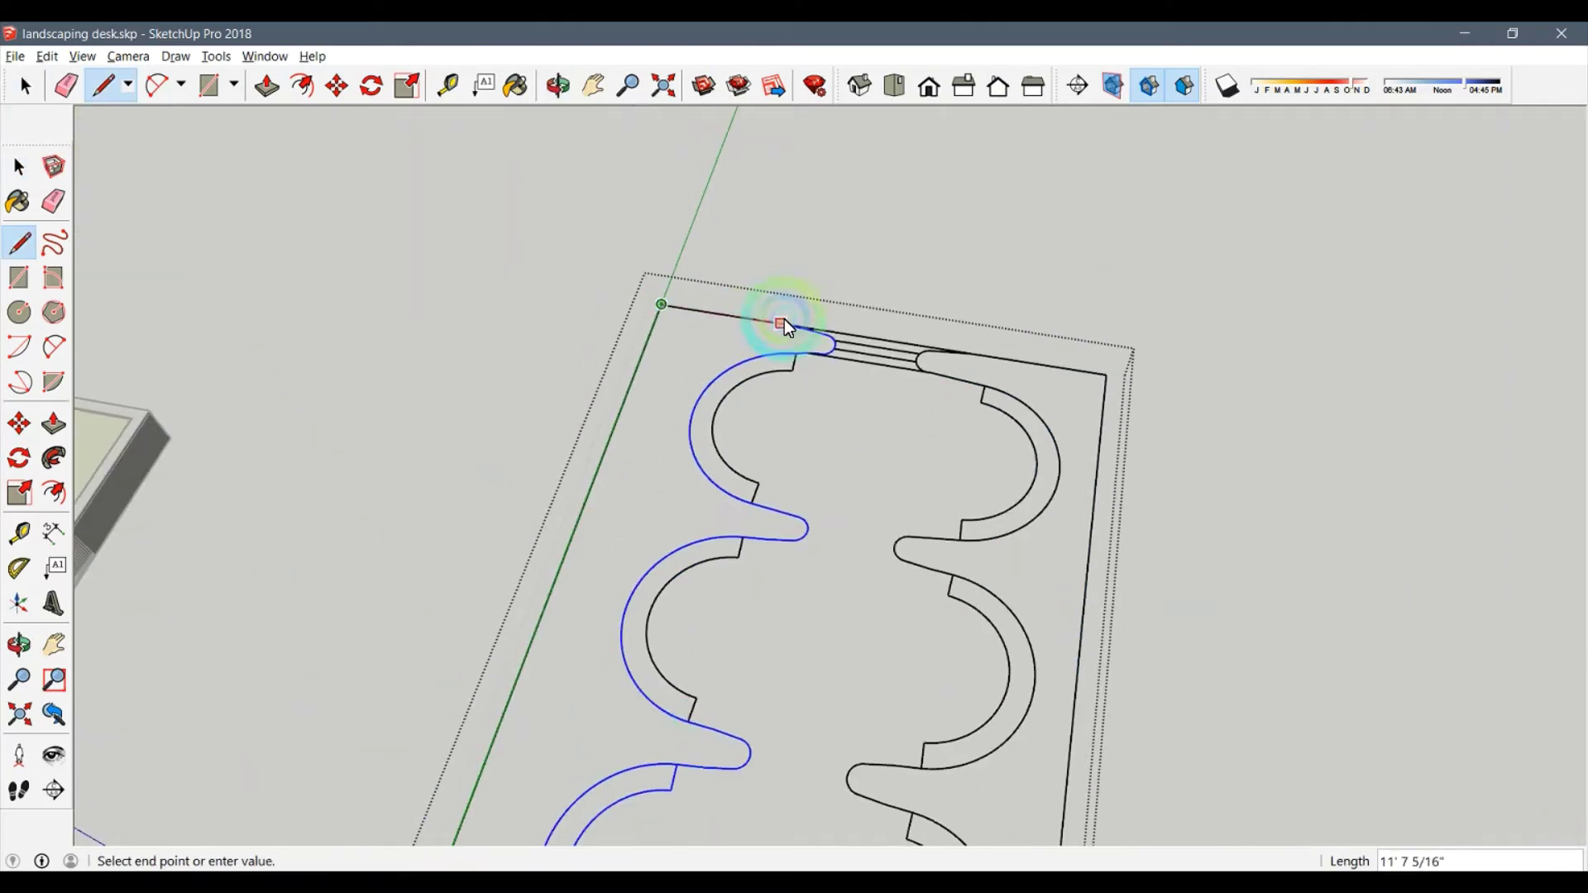
middle_click_drag(629, 385, 651, 502)
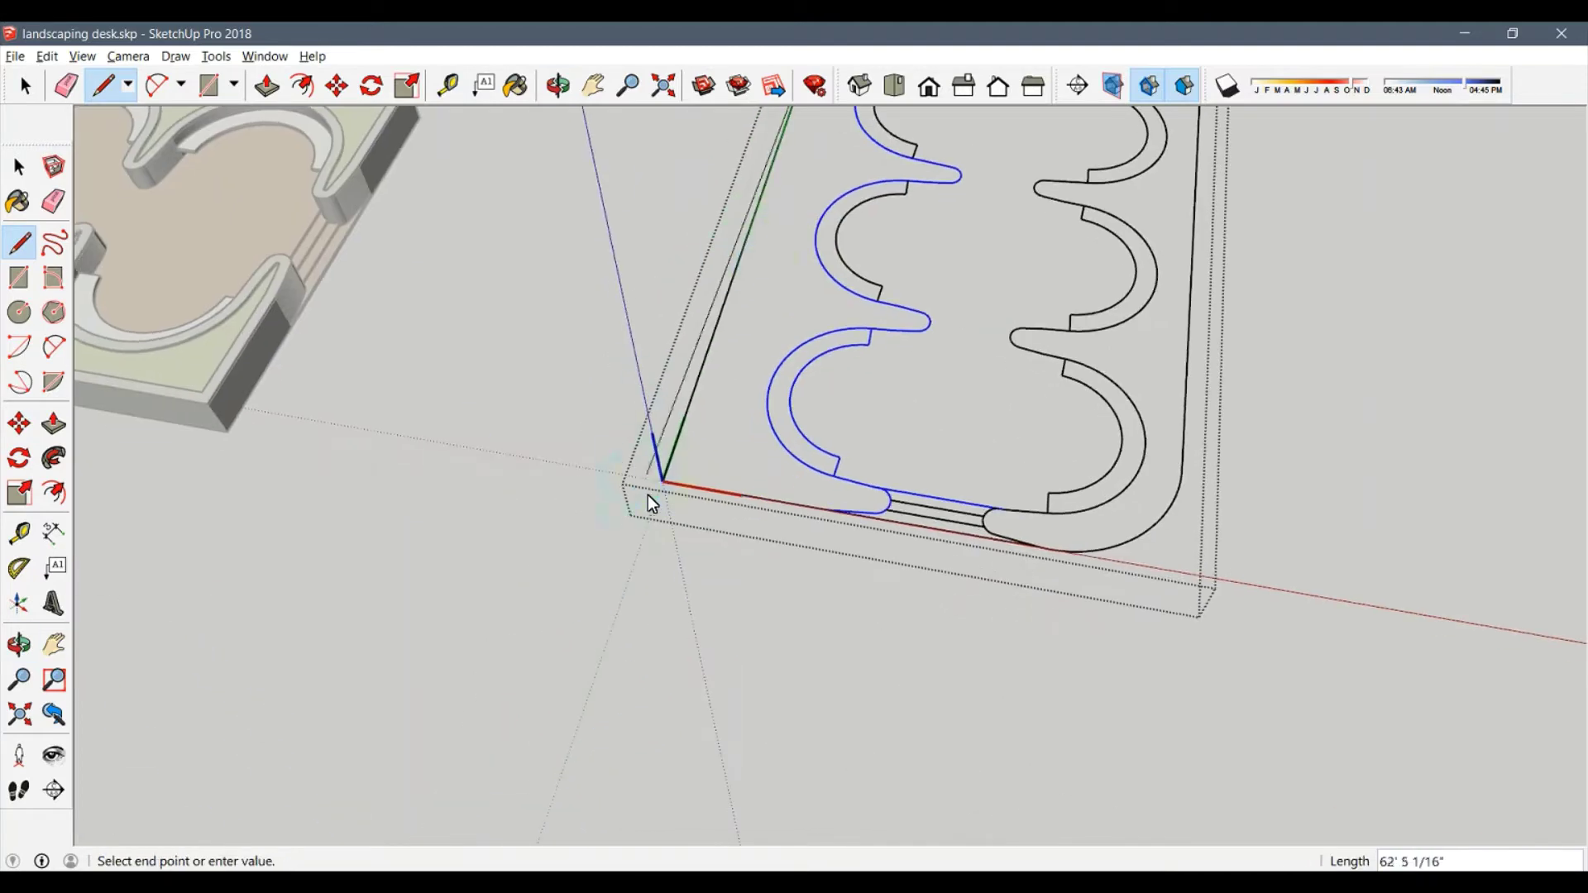
scroll(778, 399, "up", 3)
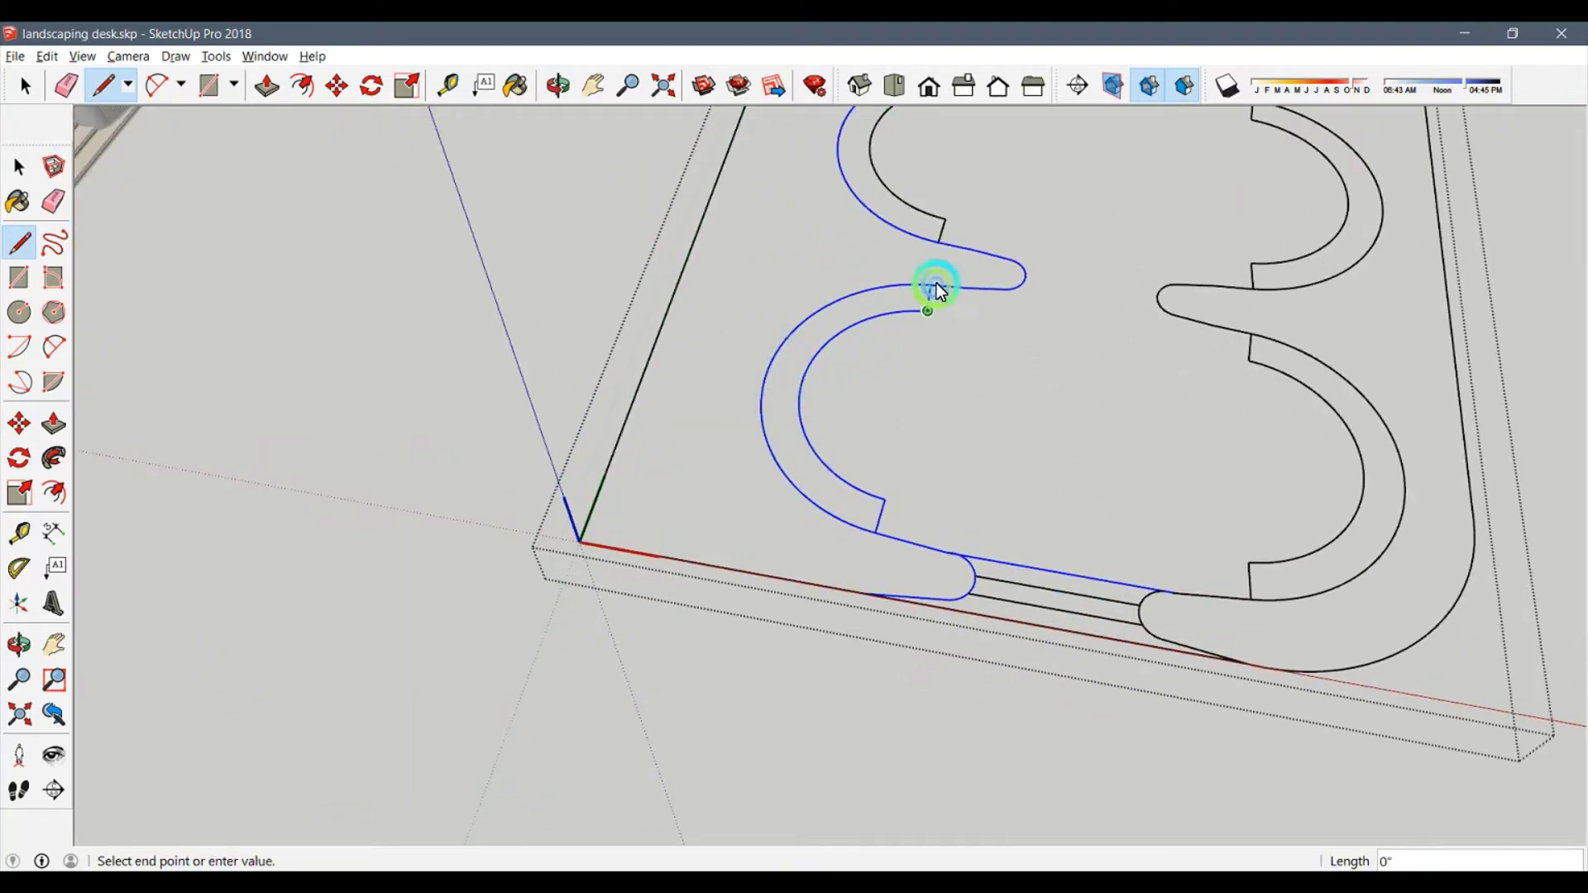
left_click(939, 260)
scroll(928, 283, "up", 4)
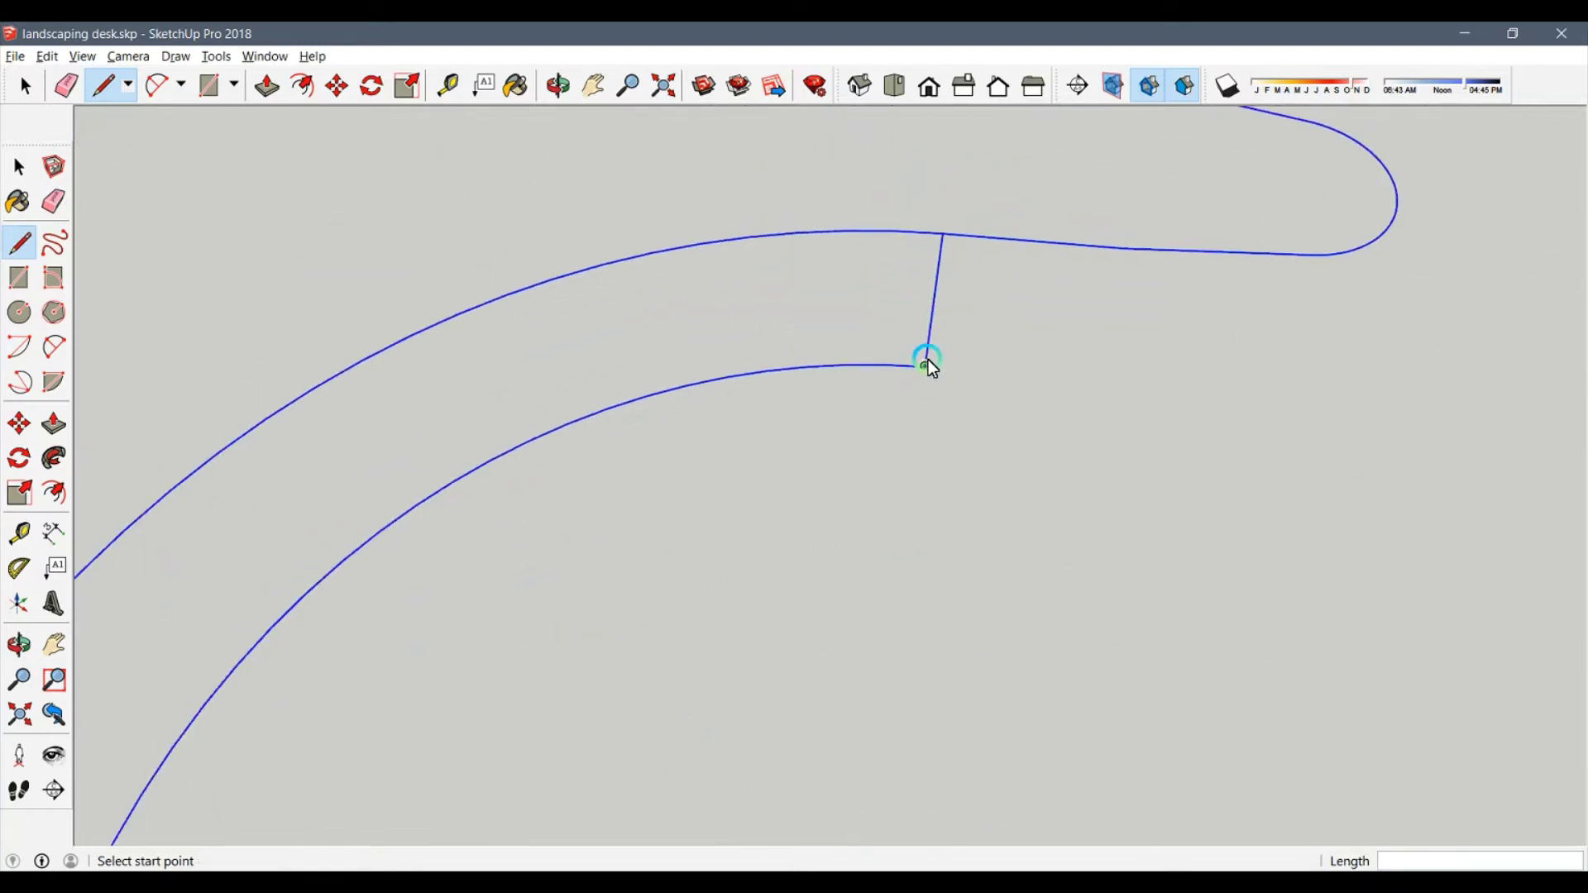
left_click(928, 359)
left_click(943, 174)
Close the next curved band with a line ending where it meets the curve.
key("e")
scroll(946, 334, "down", 1)
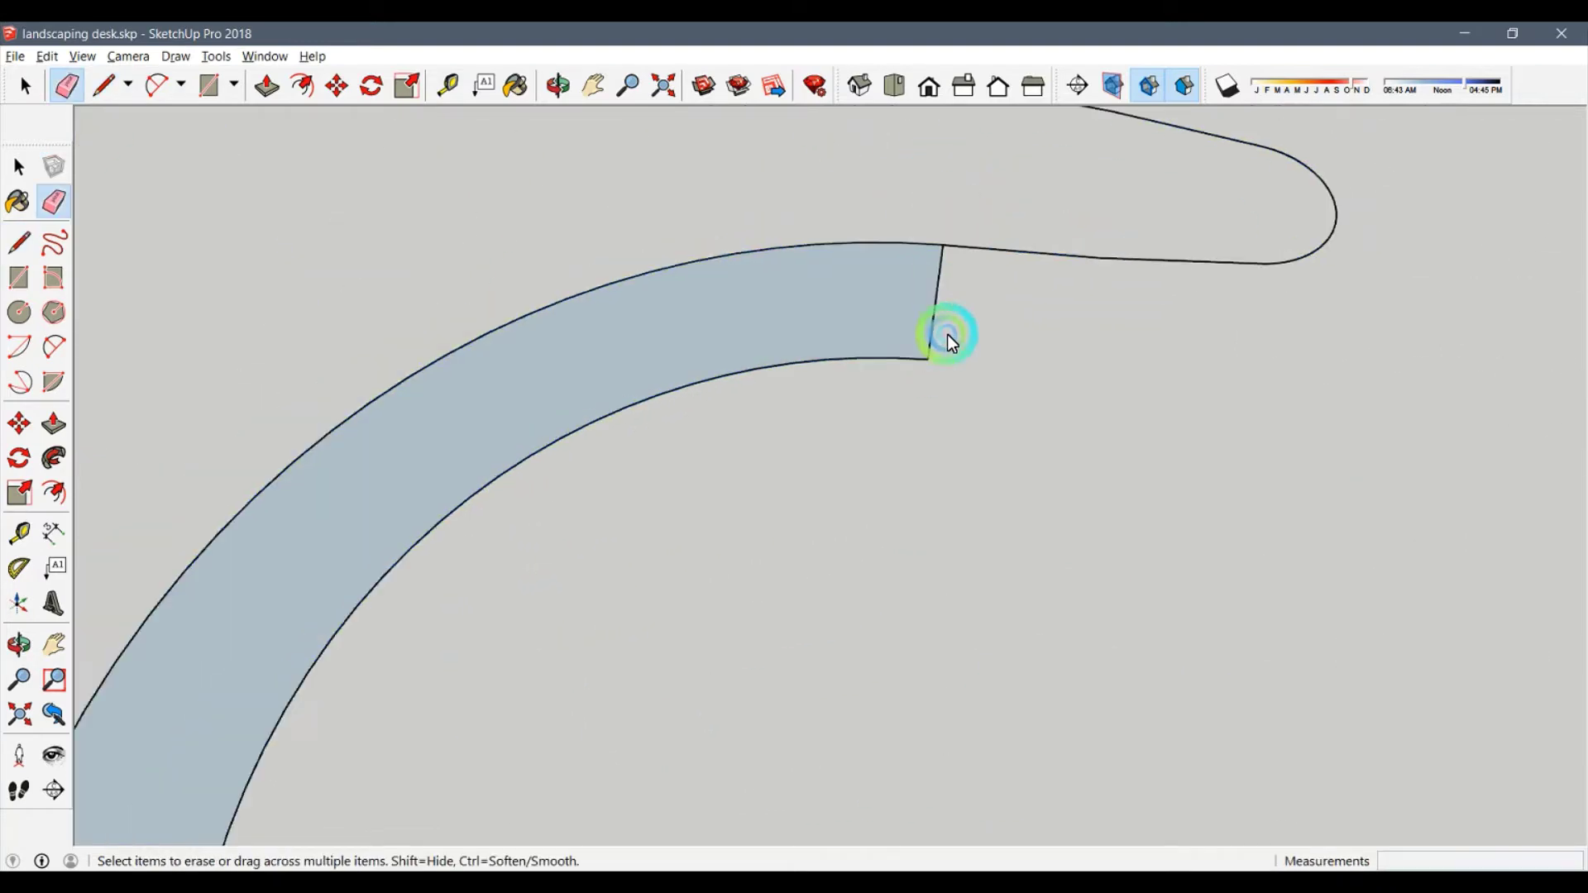
scroll(946, 334, "down", 3)
scroll(1020, 481, "up", 1)
key("l")
scroll(1045, 387, "up", 1)
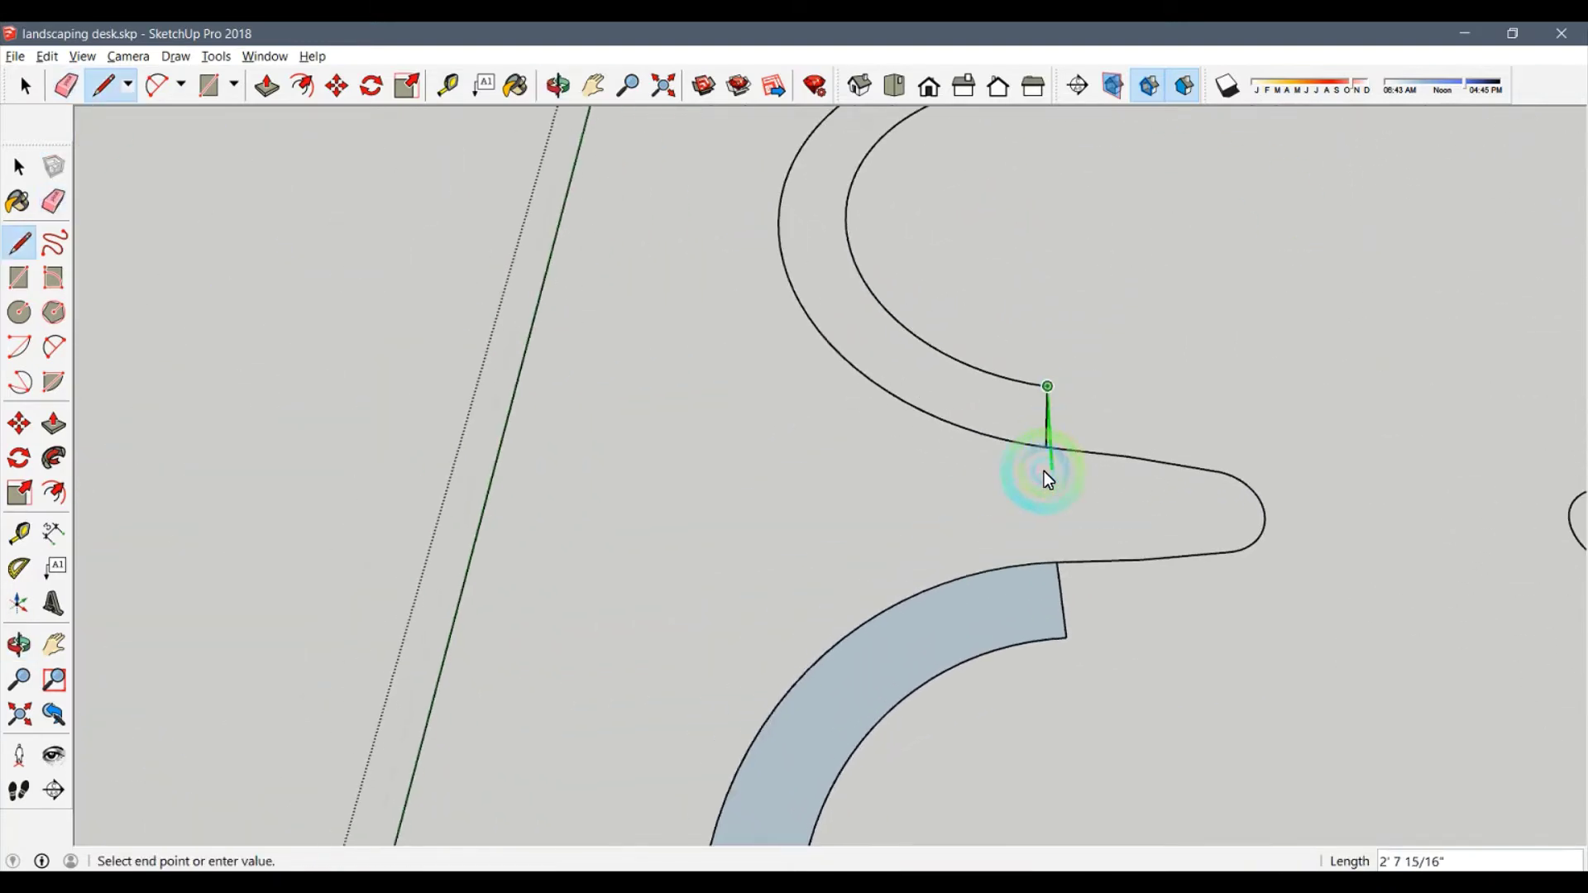
scroll(1041, 455, "up", 1)
scroll(1042, 450, "up", 3)
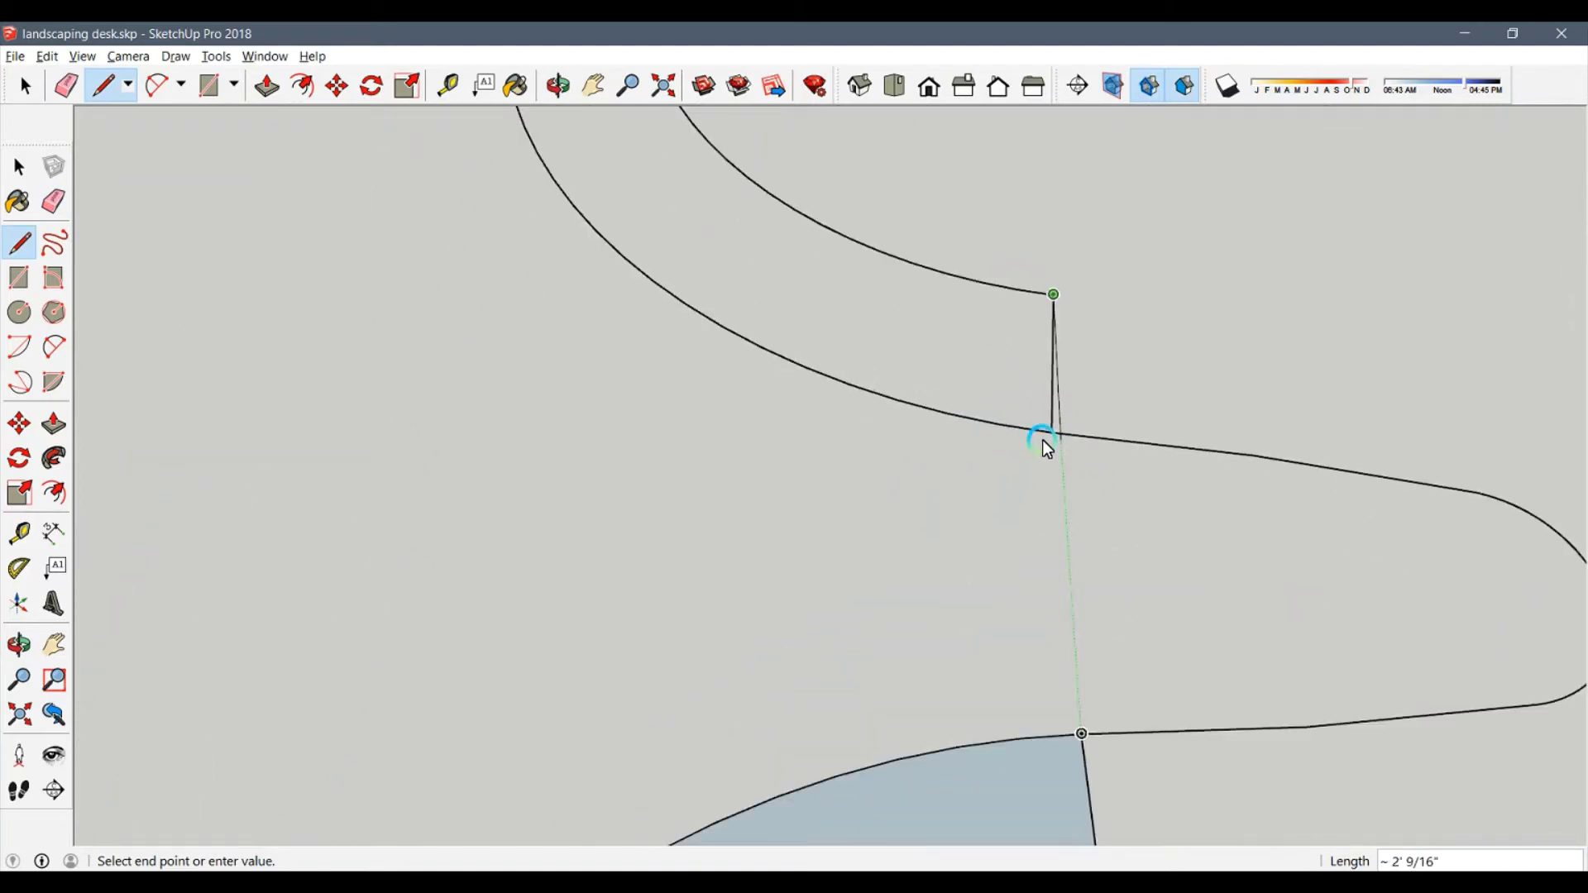
left_click(1048, 439)
Draw another end line onto the curve to form the next band face.
key("e")
mouse_move(1066, 513)
middle_mouse_down()
mouse_move(939, 769)
mouse_move(892, 598)
middle_mouse_up()
key("l")
scroll(852, 613, "up", 2)
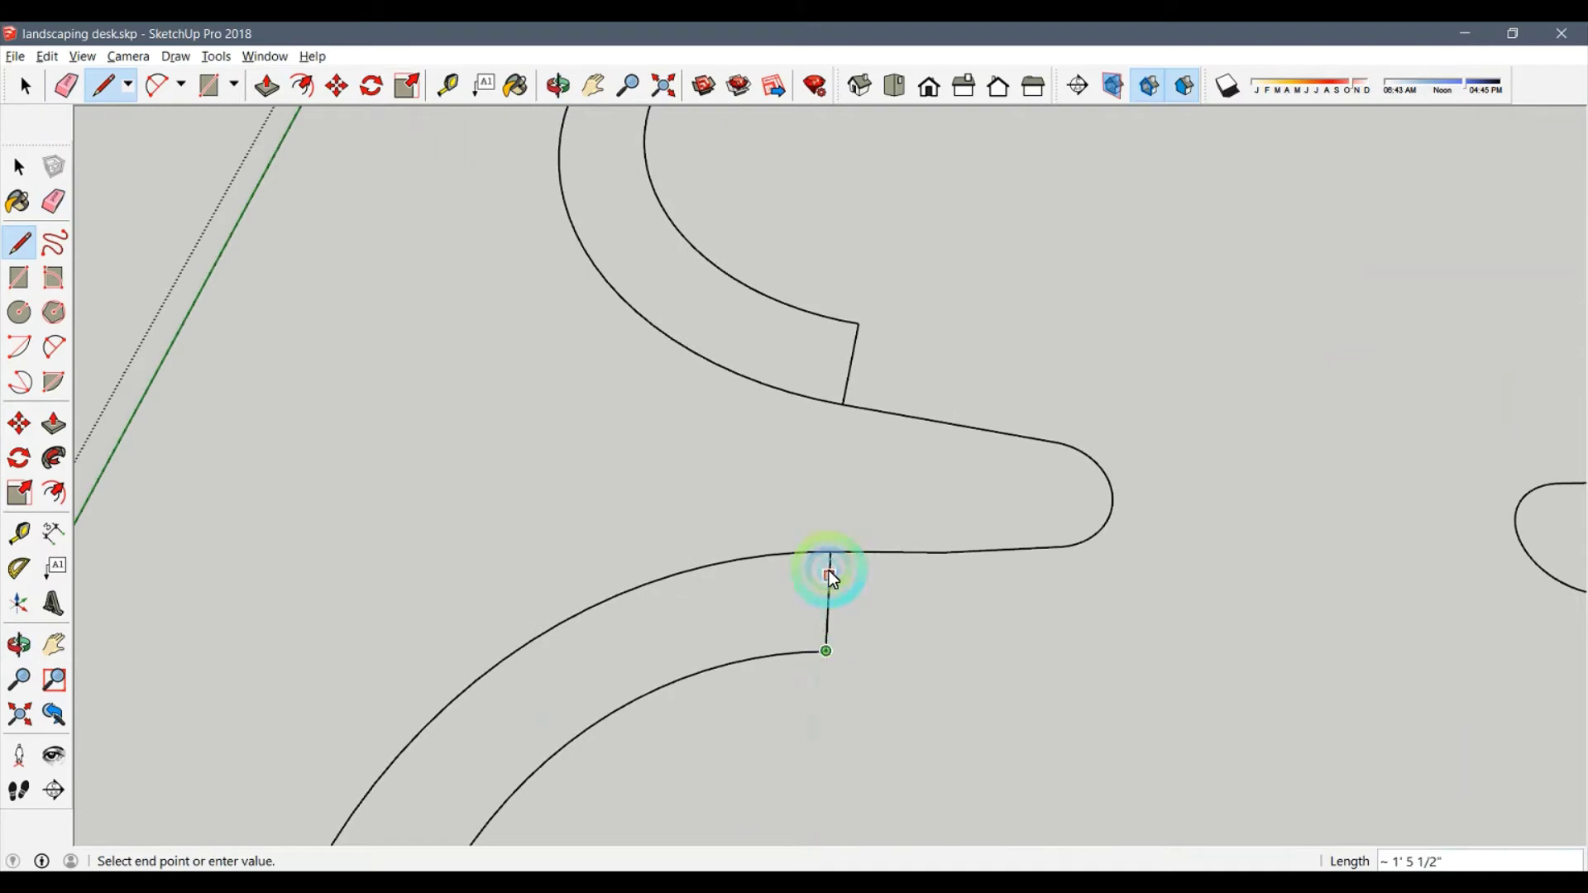
scroll(823, 559, "up", 2)
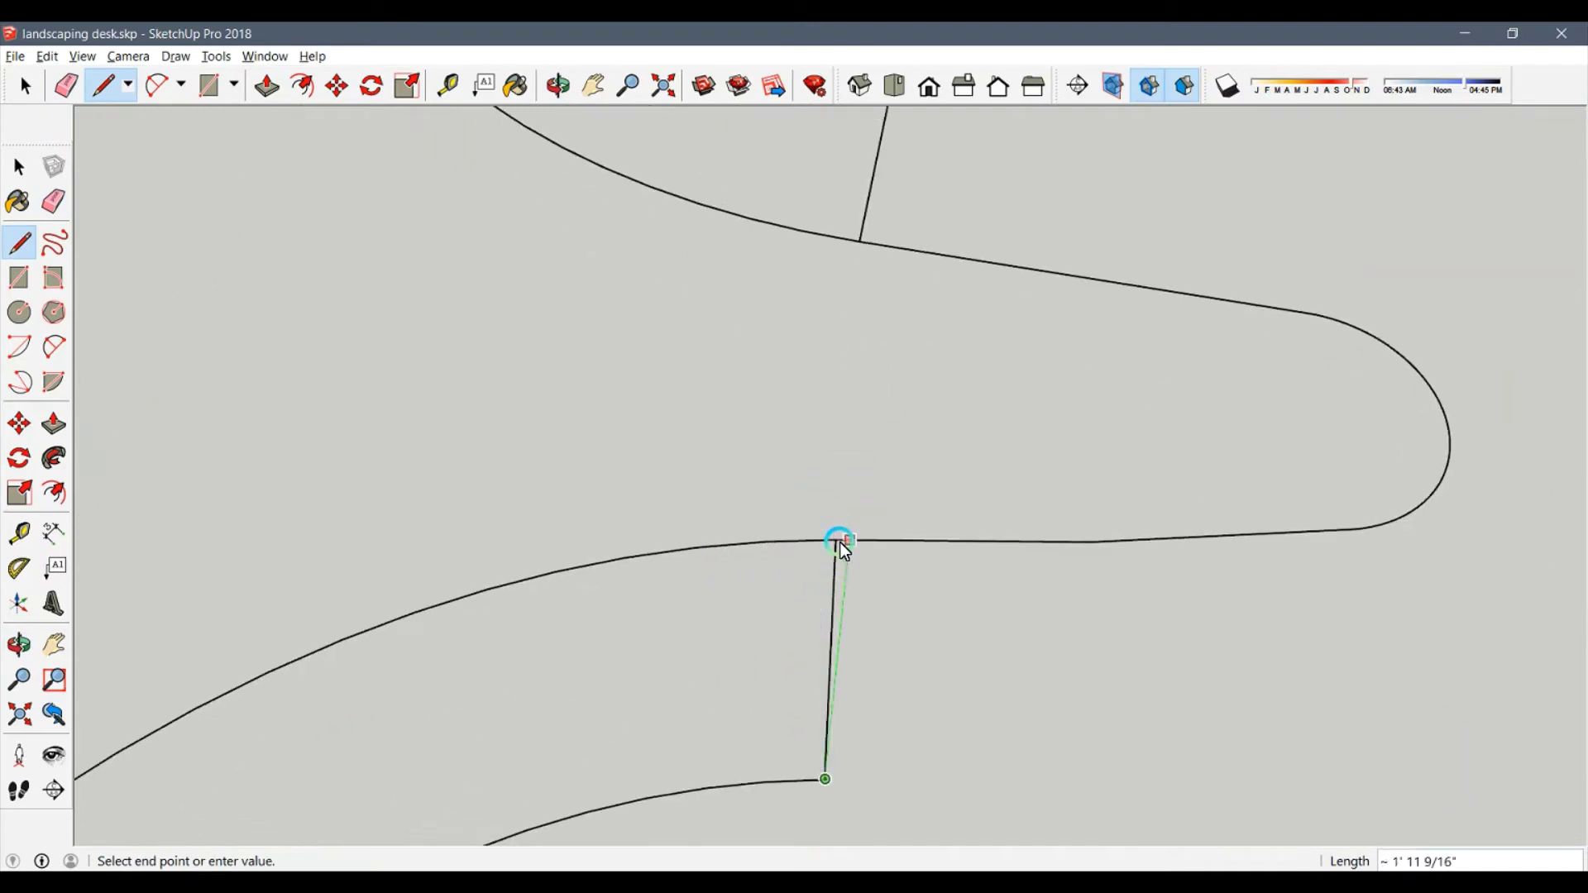
left_click(823, 380)
Draw a line from the band's upper end past the outer curve and erase the overshooting tail.
key("e")
middle_click_drag(861, 436, 932, 719)
key("l")
scroll(900, 352, "up", 2)
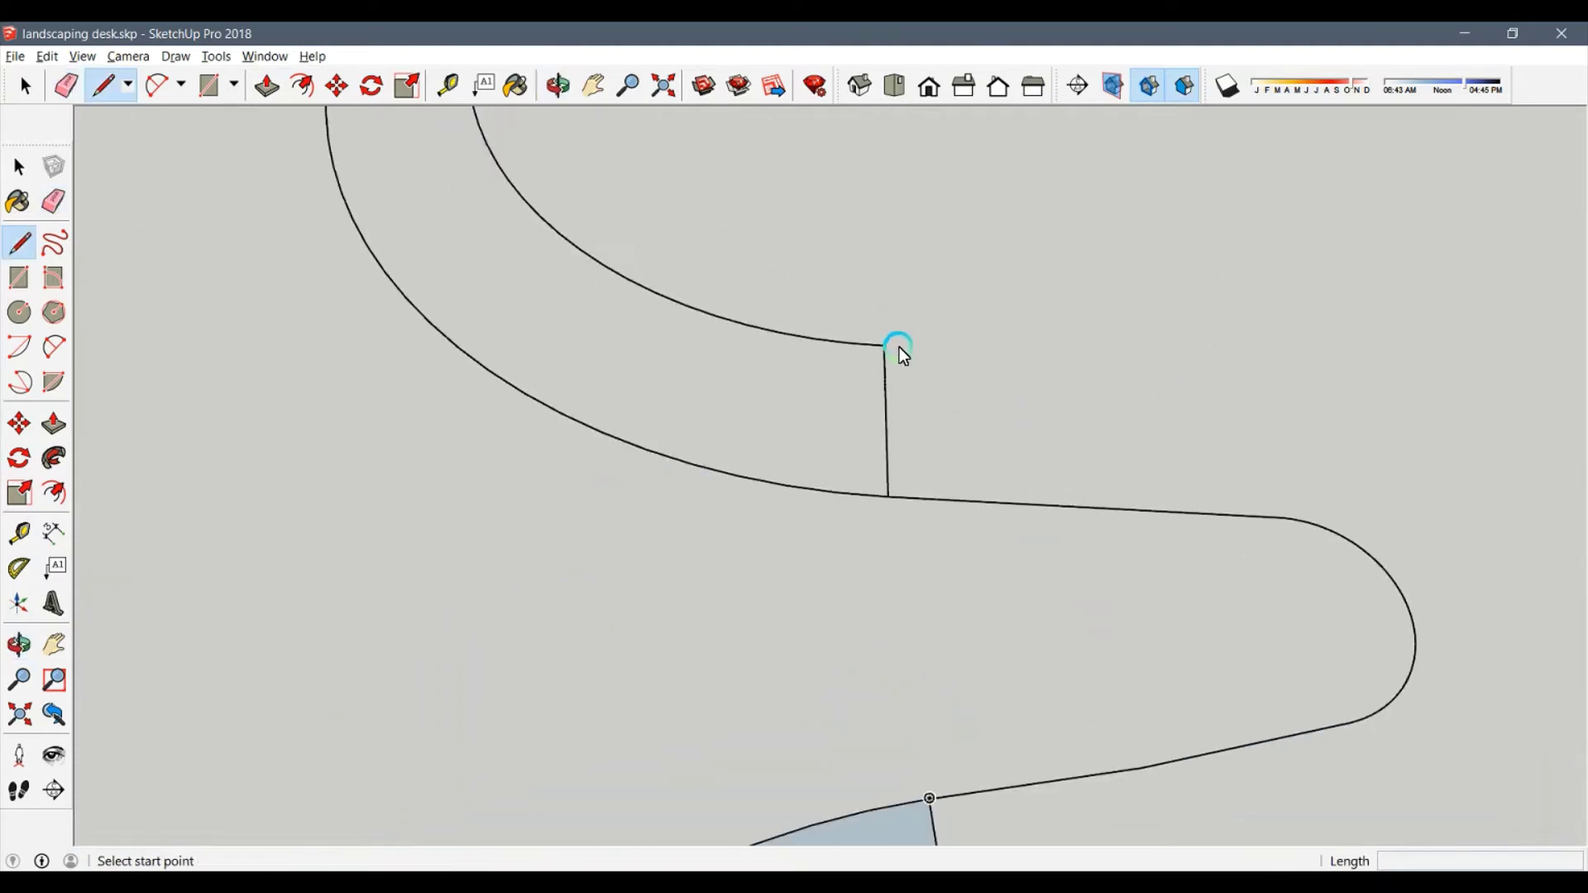
left_click(882, 344)
left_click(891, 553)
key("e")
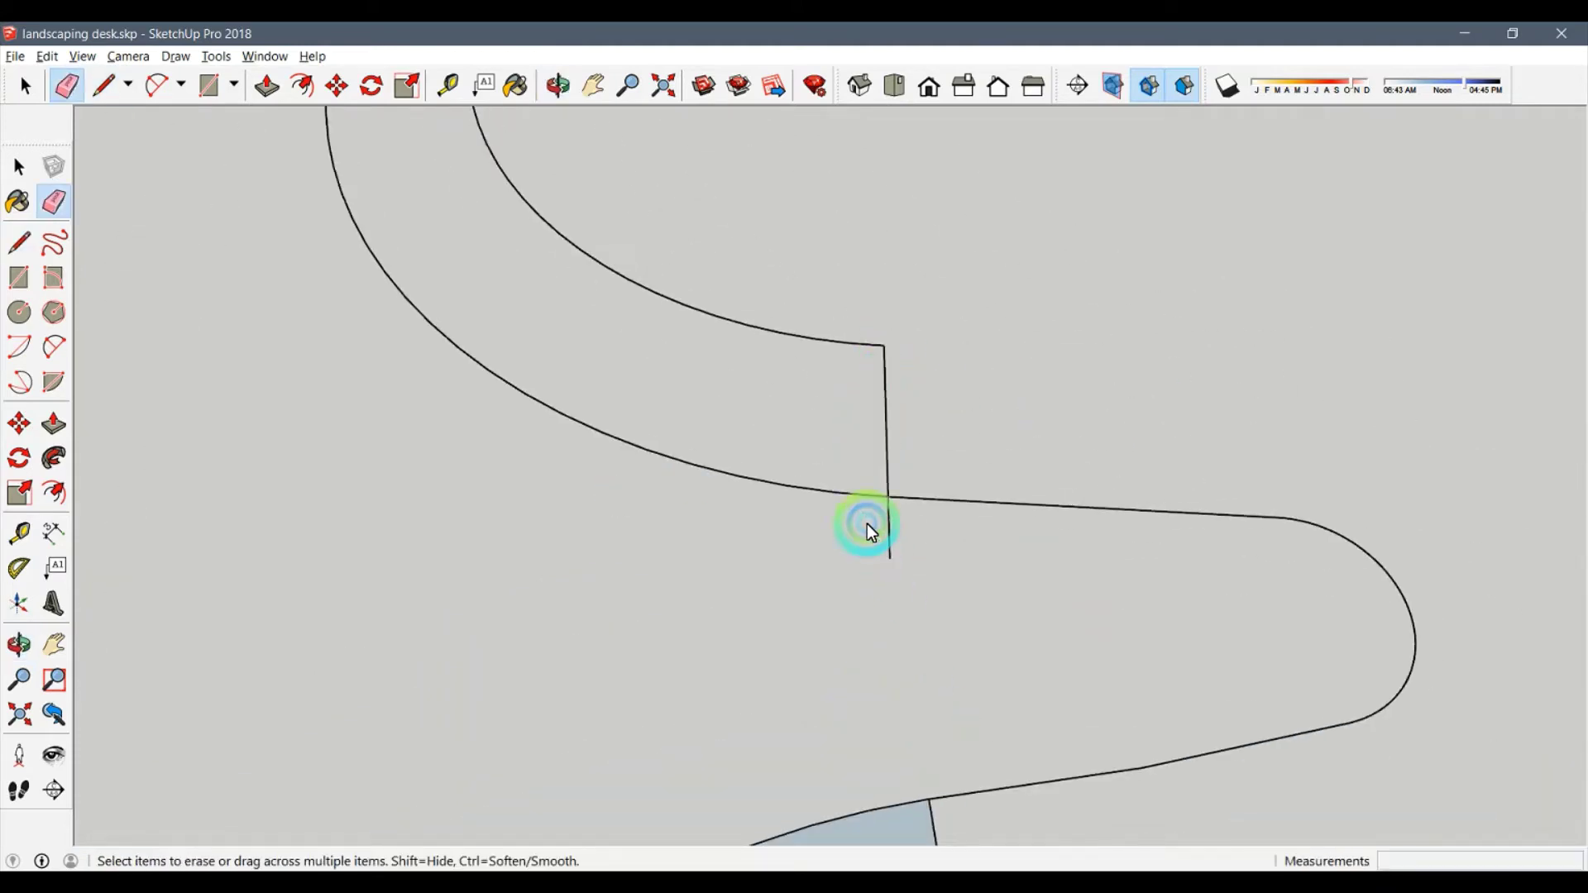
left_click(870, 529)
Close the corner band into a face with an end line across the curve.
middle_click_drag(854, 500, 733, 404)
scroll(837, 376, "up", 2)
key("space")
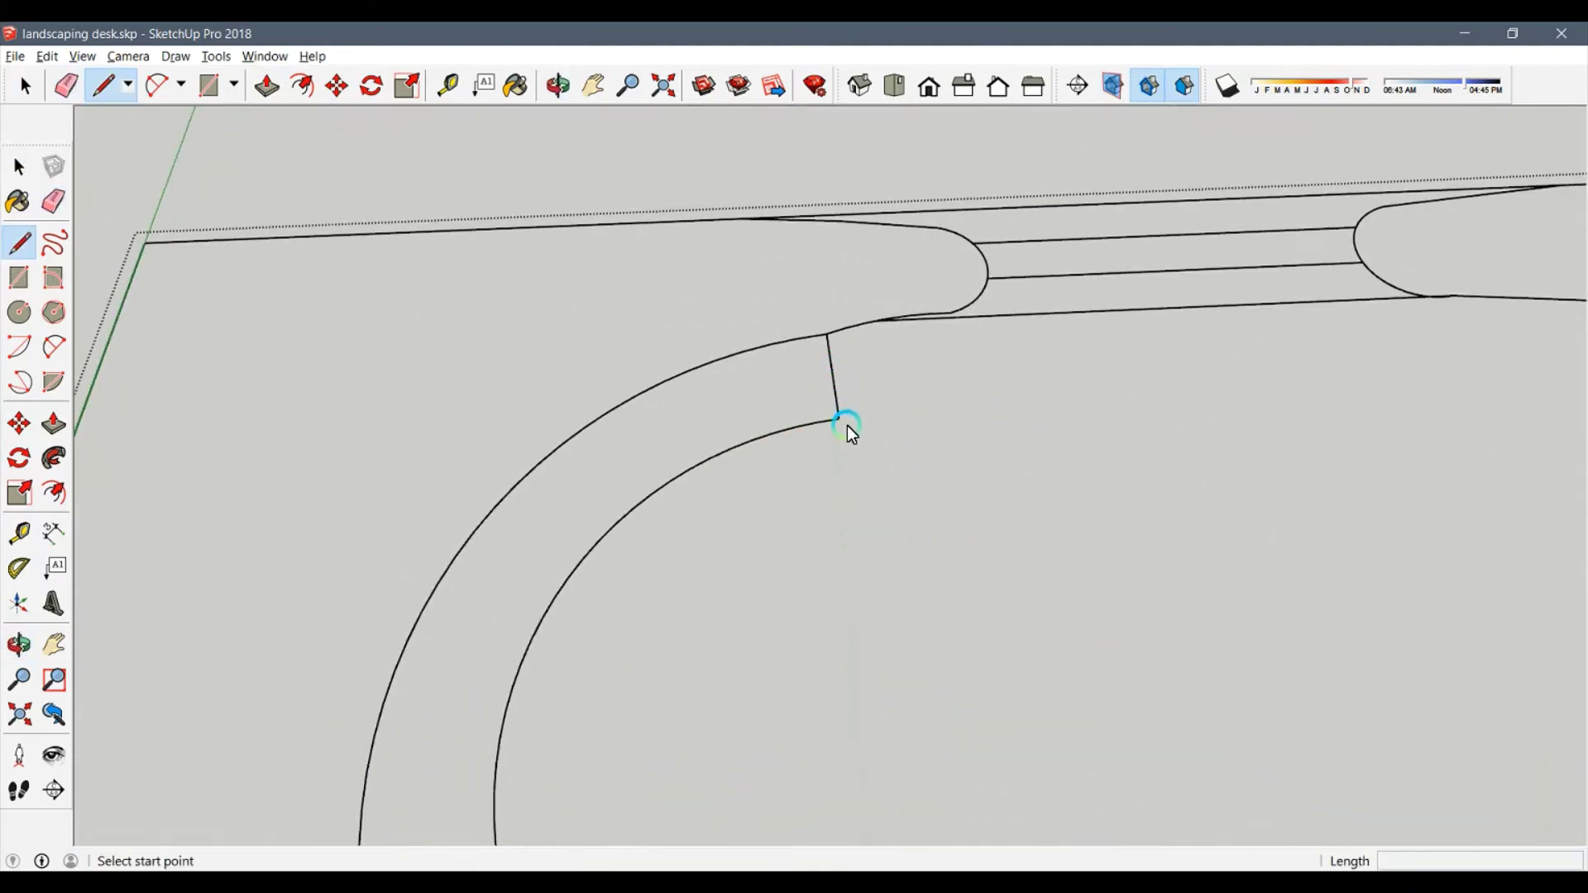
left_click(842, 420)
scroll(833, 372, "up", 2)
left_click(805, 171)
key("e")
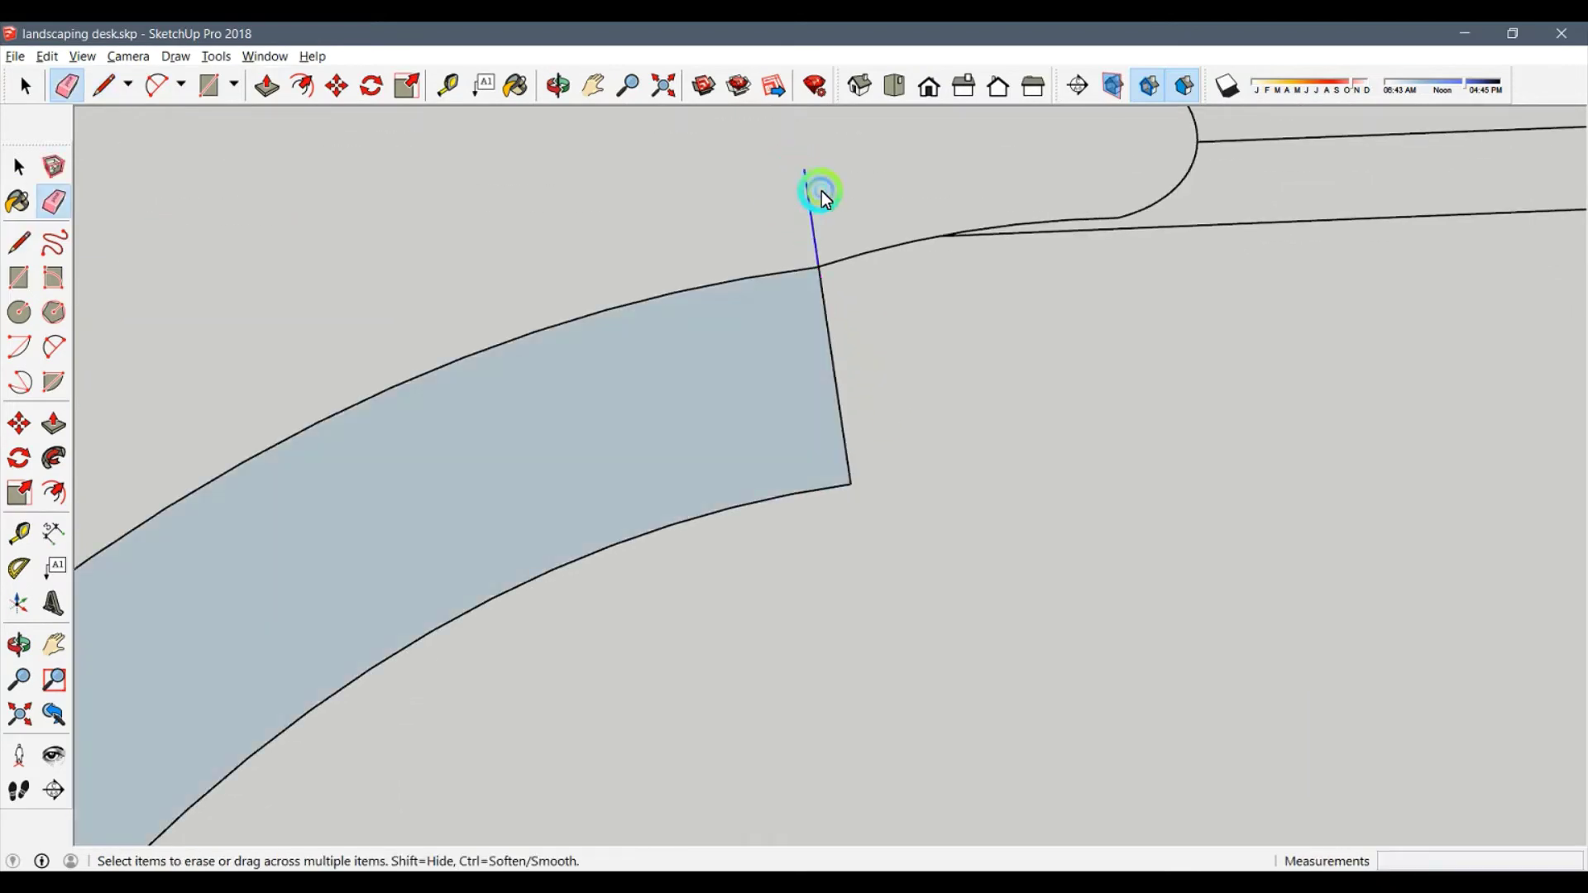
key("space")
scroll(794, 331, "down", 5)
mouse_move(782, 400)
middle_mouse_down()
mouse_move(751, 480)
mouse_move(840, 602)
mouse_move(718, 644)
middle_mouse_up()
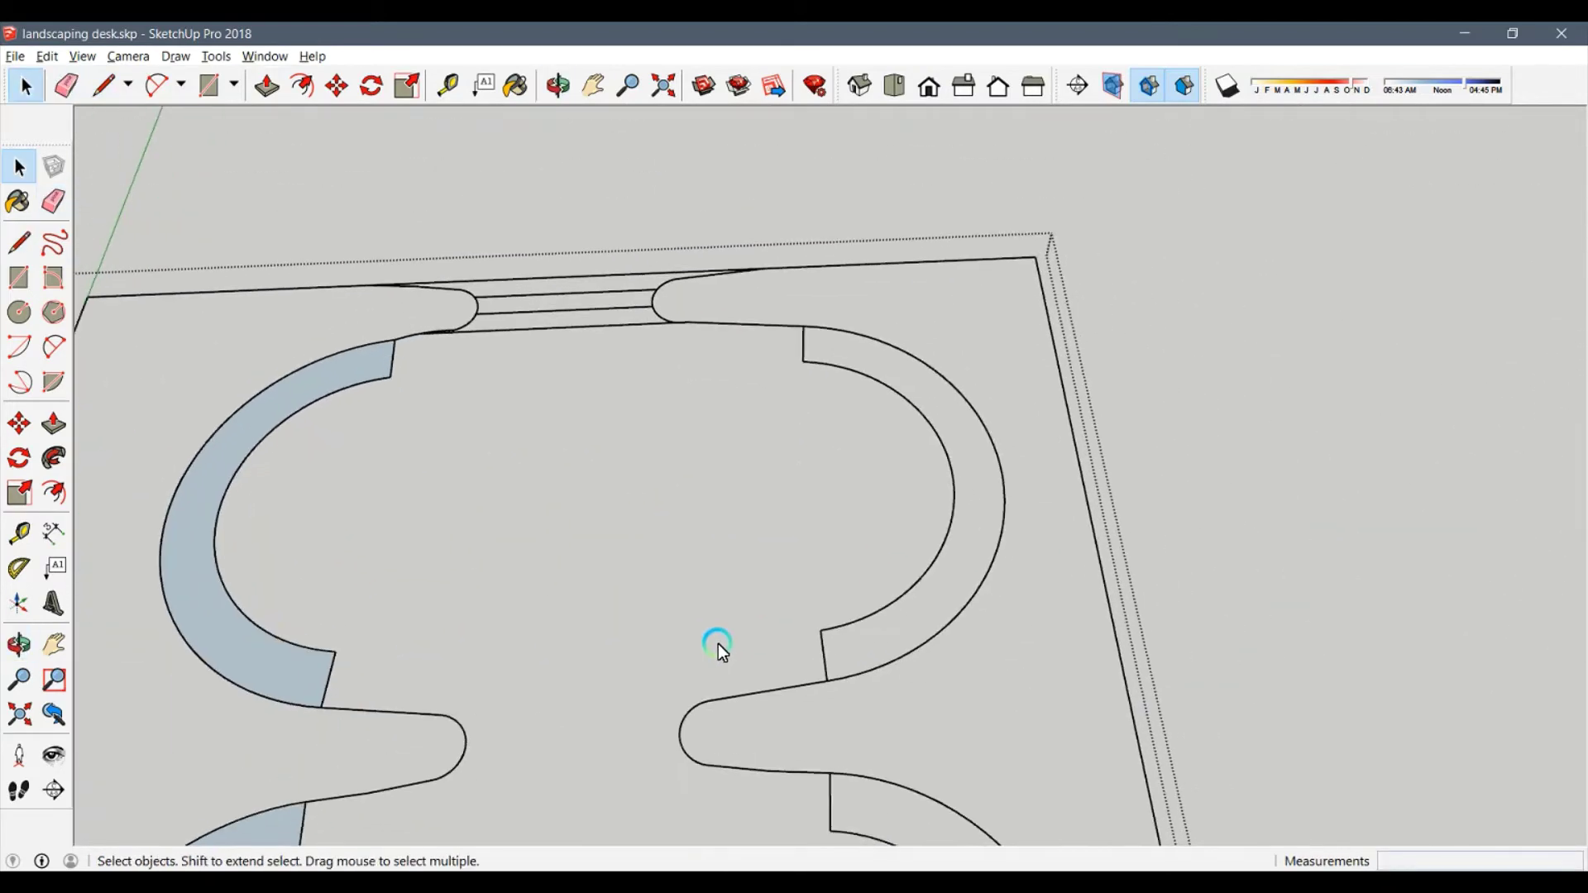
Begin a line at the right-hand arc's end, abandon it, and zoom extents on the model.
key("l")
scroll(878, 529, "up", 3)
left_click(803, 361)
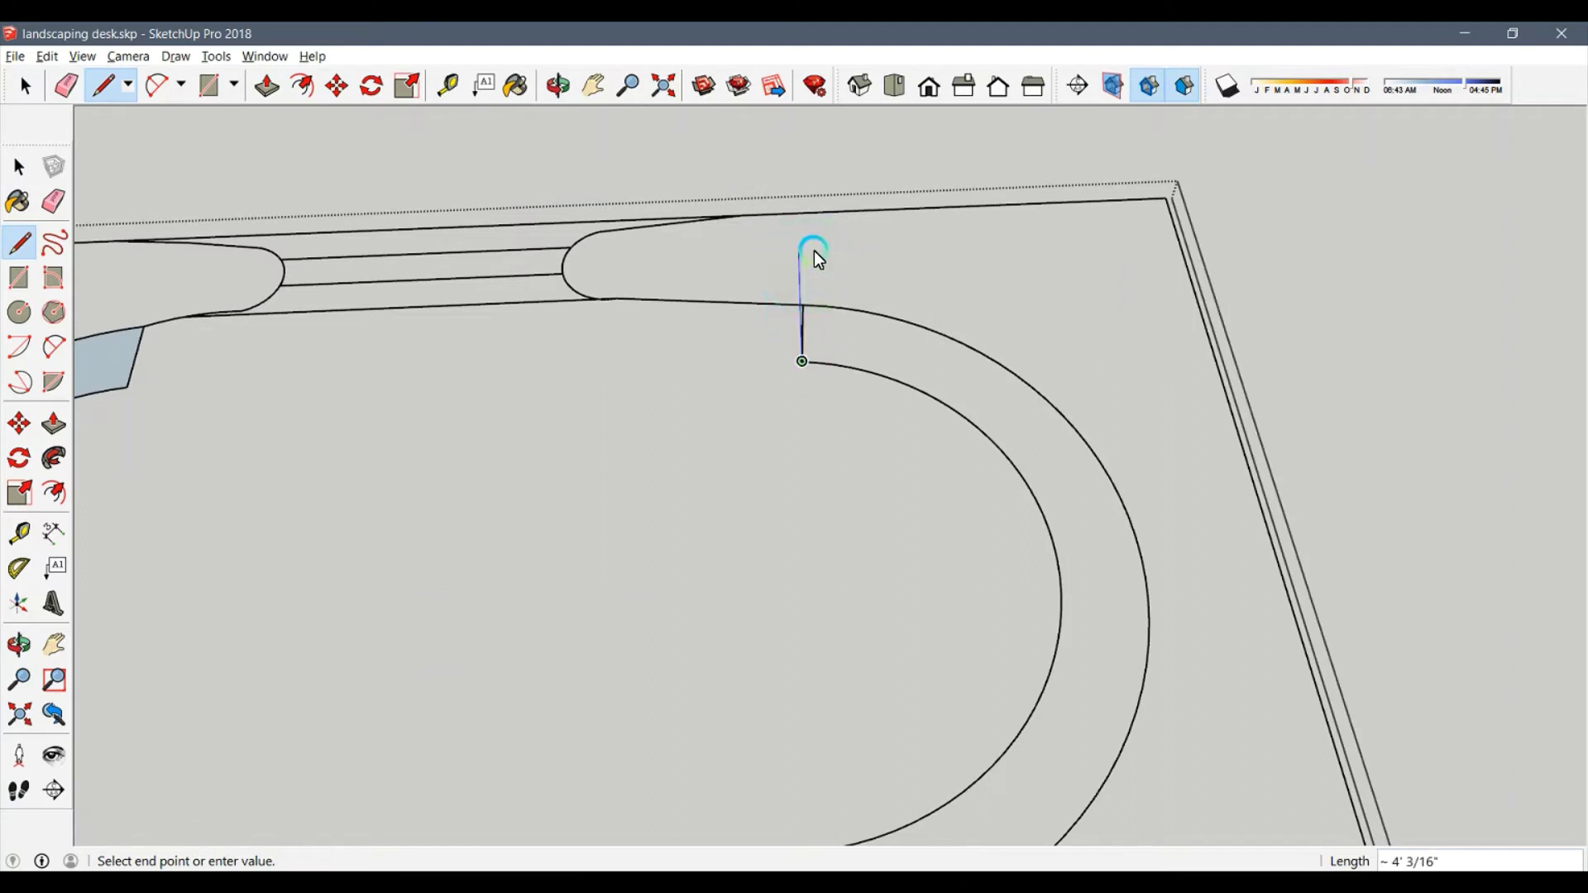
scroll(810, 277, "up", 1)
scroll(803, 318, "up", 2)
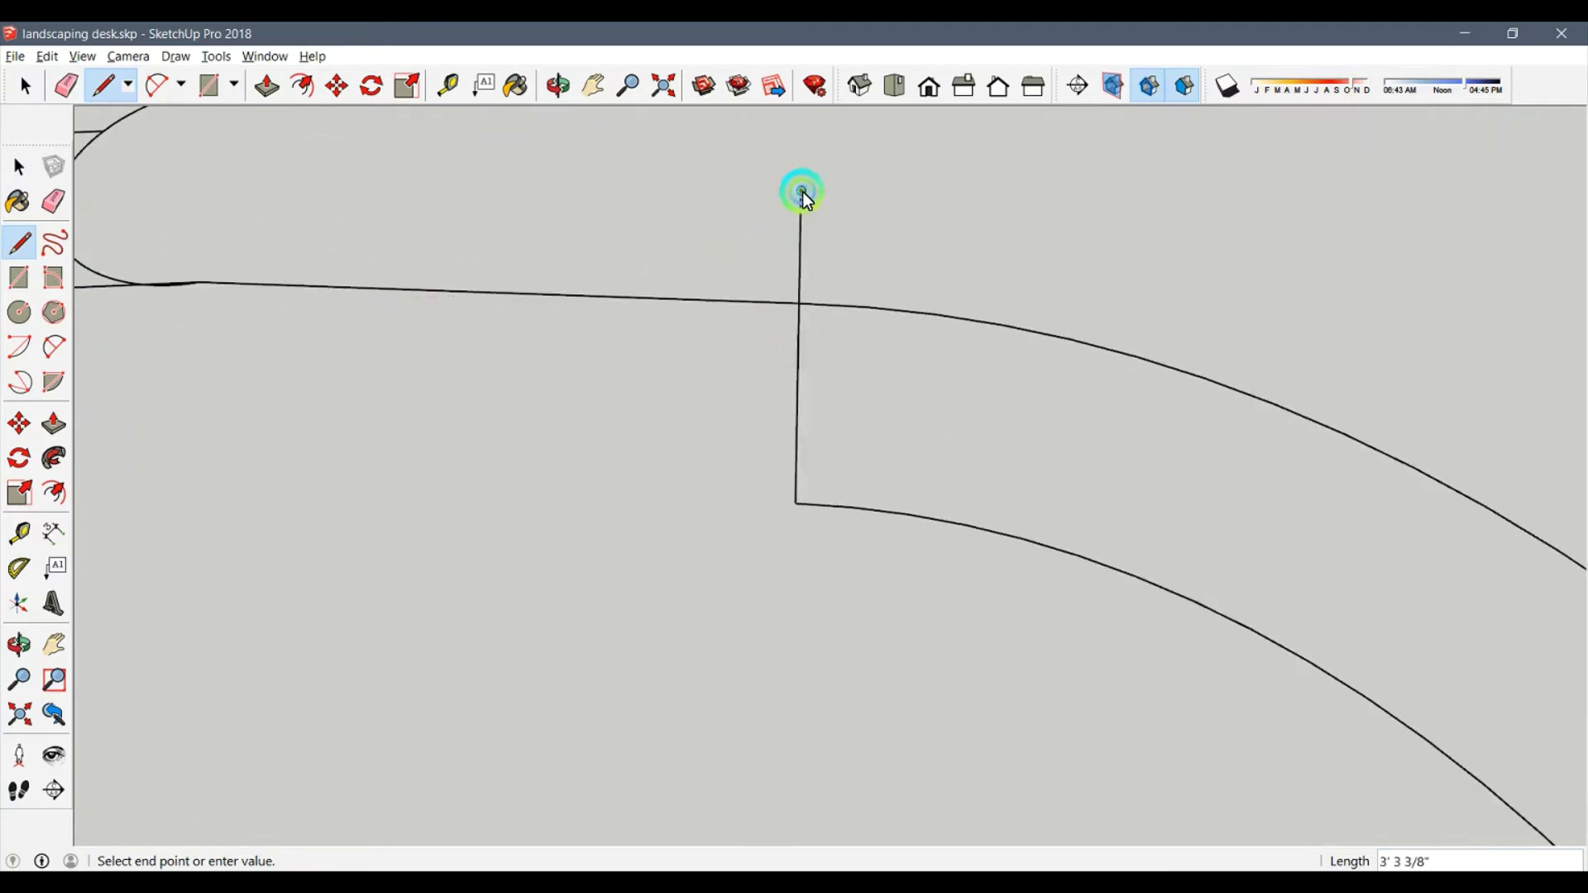
key("e")
mouse_move(892, 693)
middle_mouse_down()
mouse_move(773, 216)
mouse_move(837, 609)
middle_mouse_up()
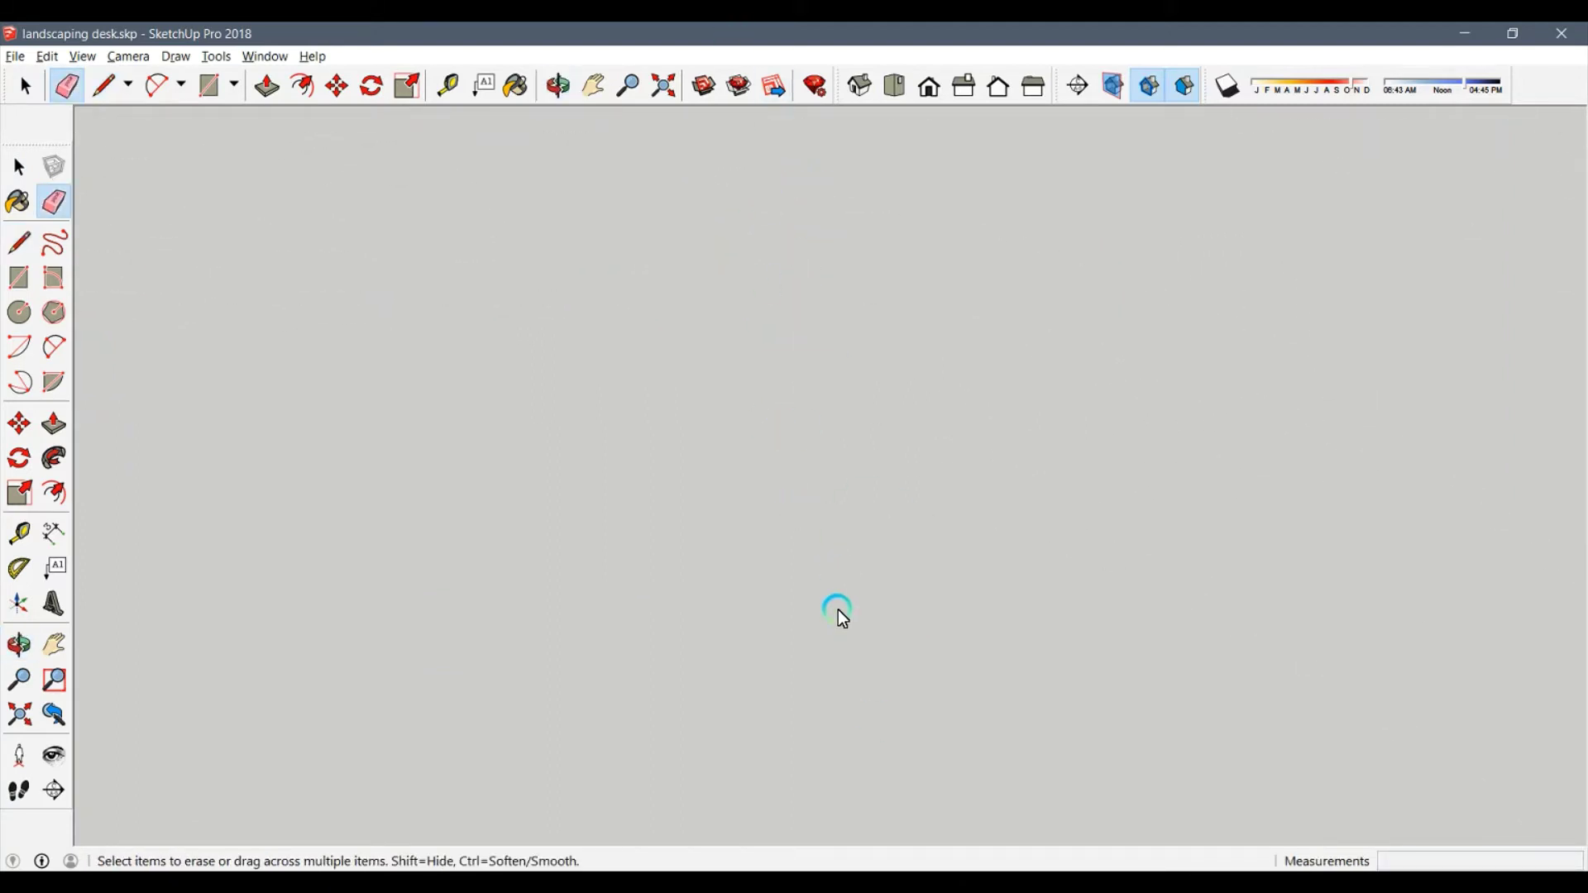
left_click(654, 87)
Close the first right band with a line from the inner arc's end to the outer curve.
scroll(801, 478, "up", 3)
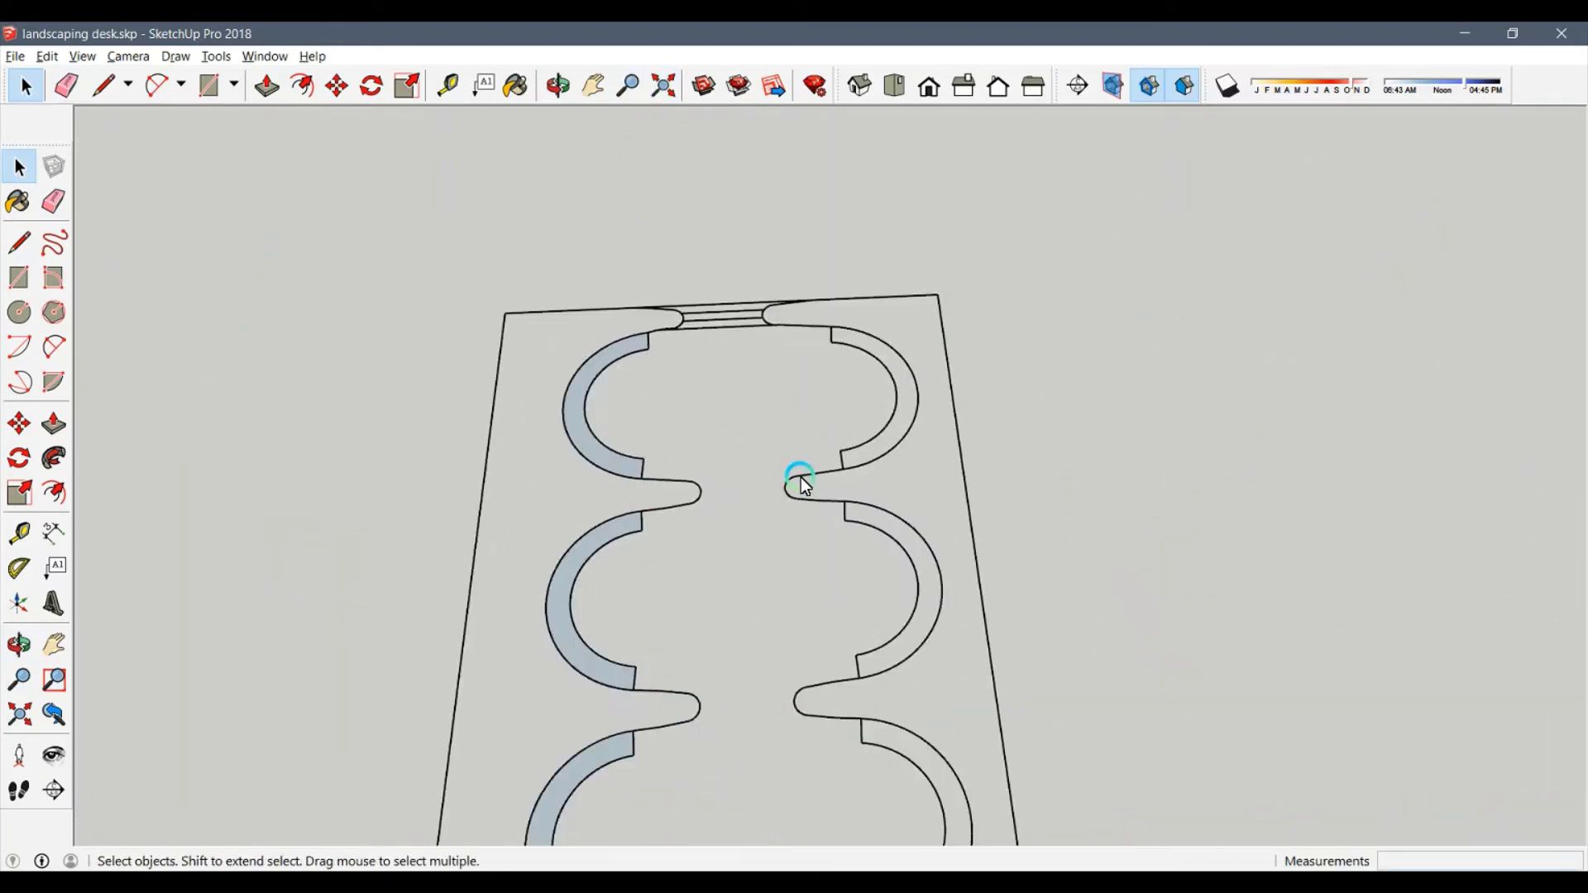
scroll(801, 478, "up", 1)
scroll(801, 478, "up", 2)
key("l")
left_click(851, 417)
scroll(852, 418, "up", 2)
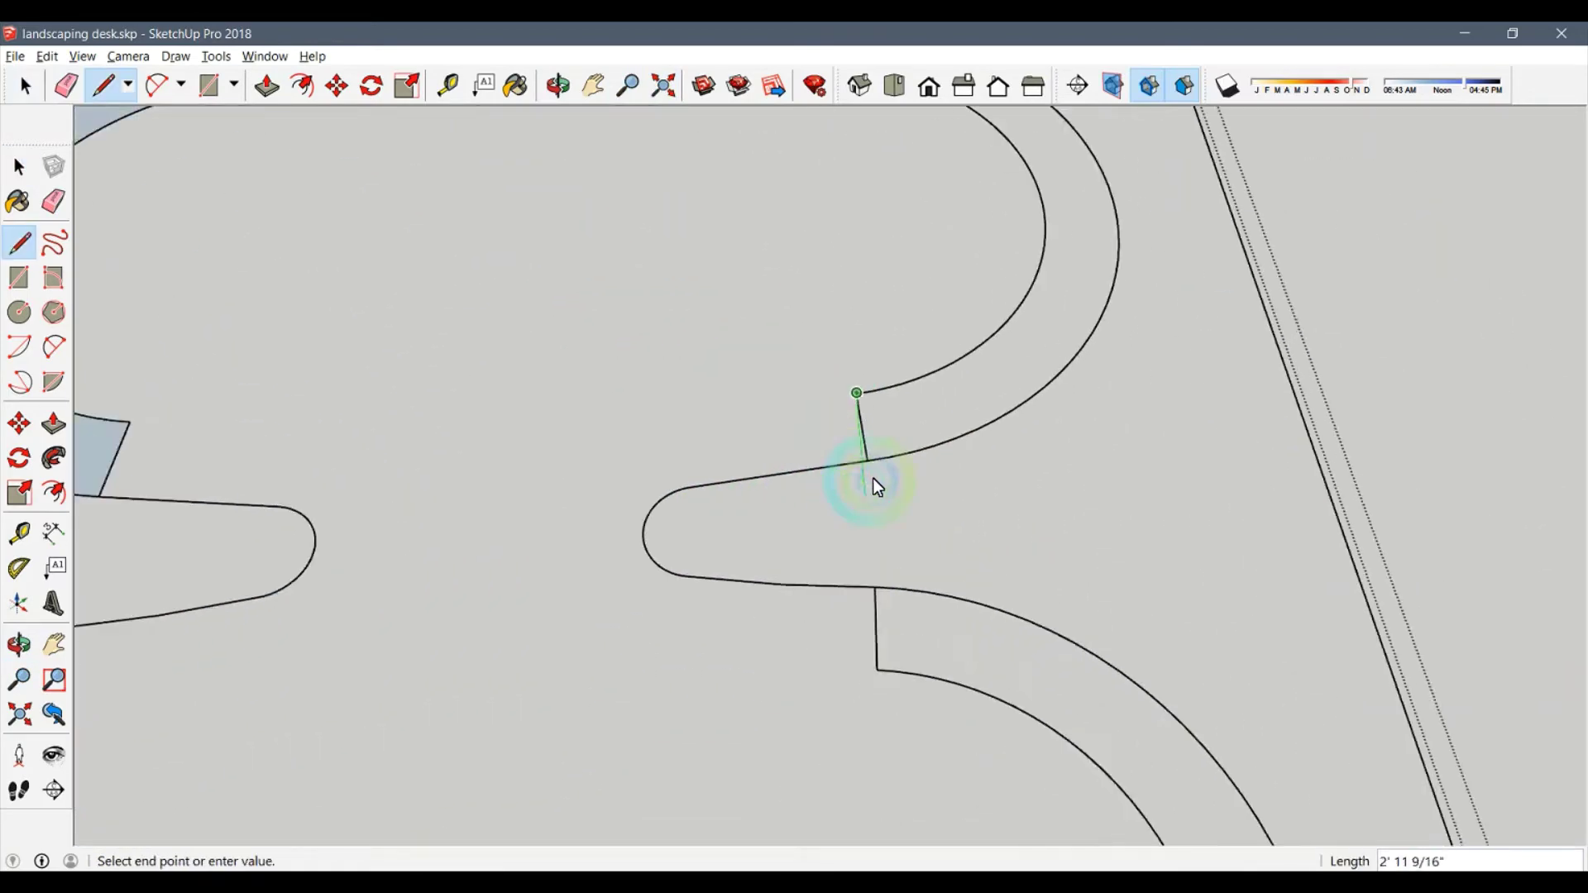
scroll(871, 478, "up", 2)
left_click(883, 546)
key("e")
left_click(878, 501)
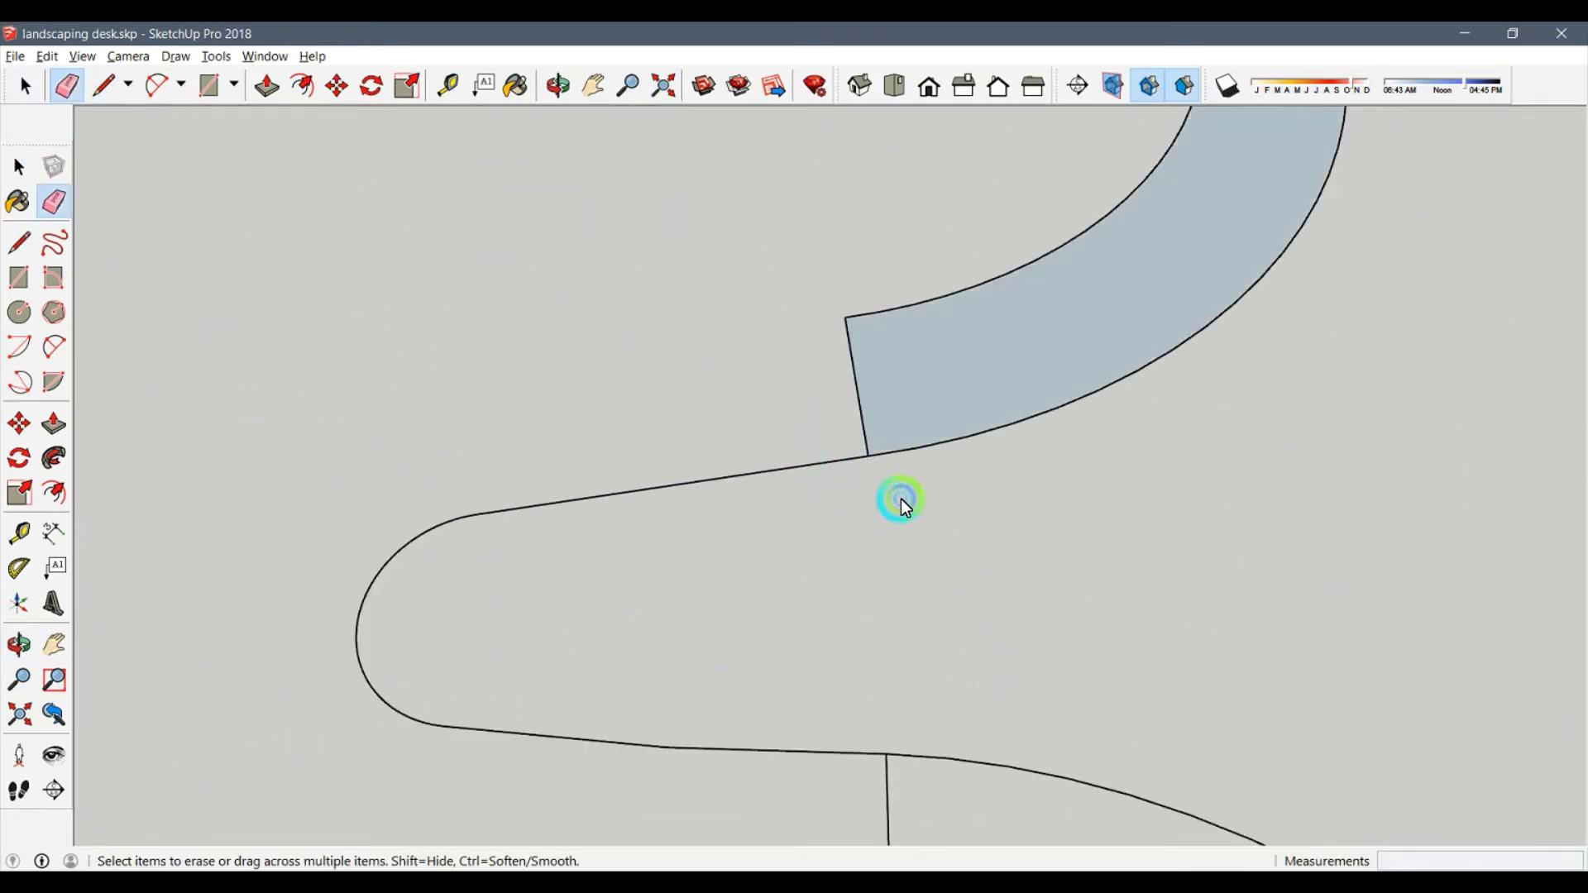
On the next band, draw a line just past the upper curve and erase the overshoot.
middle_click_drag(880, 827, 852, 385, "shift")
key("space")
key("l")
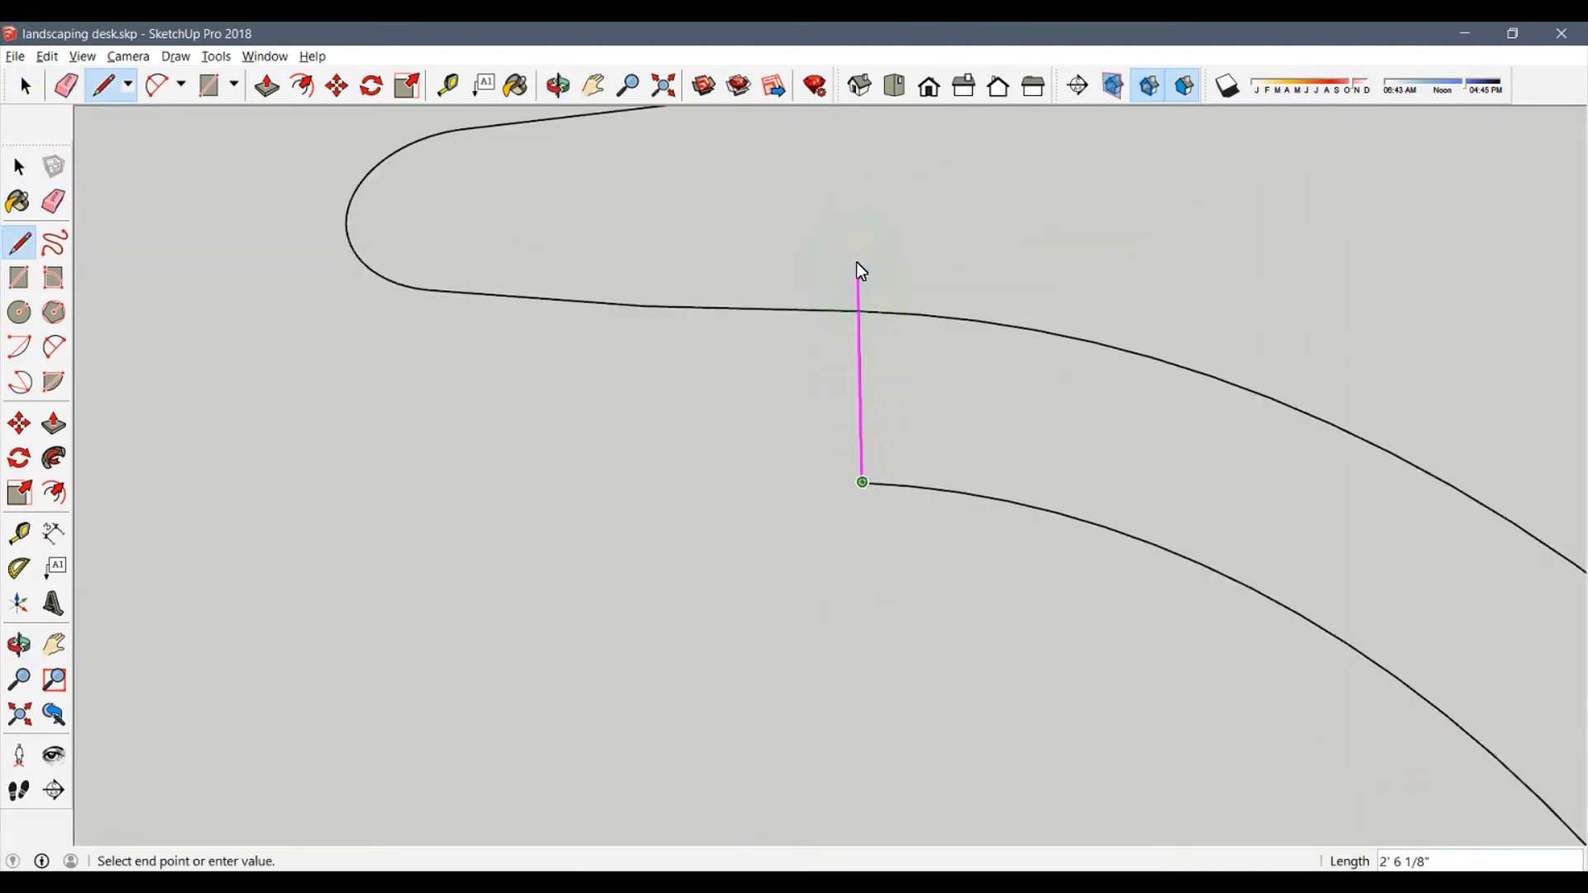
left_click(859, 186)
key("e")
mouse_move(842, 458)
middle_mouse_down()
mouse_move(831, 371)
mouse_move(801, 503)
middle_mouse_up()
key("l")
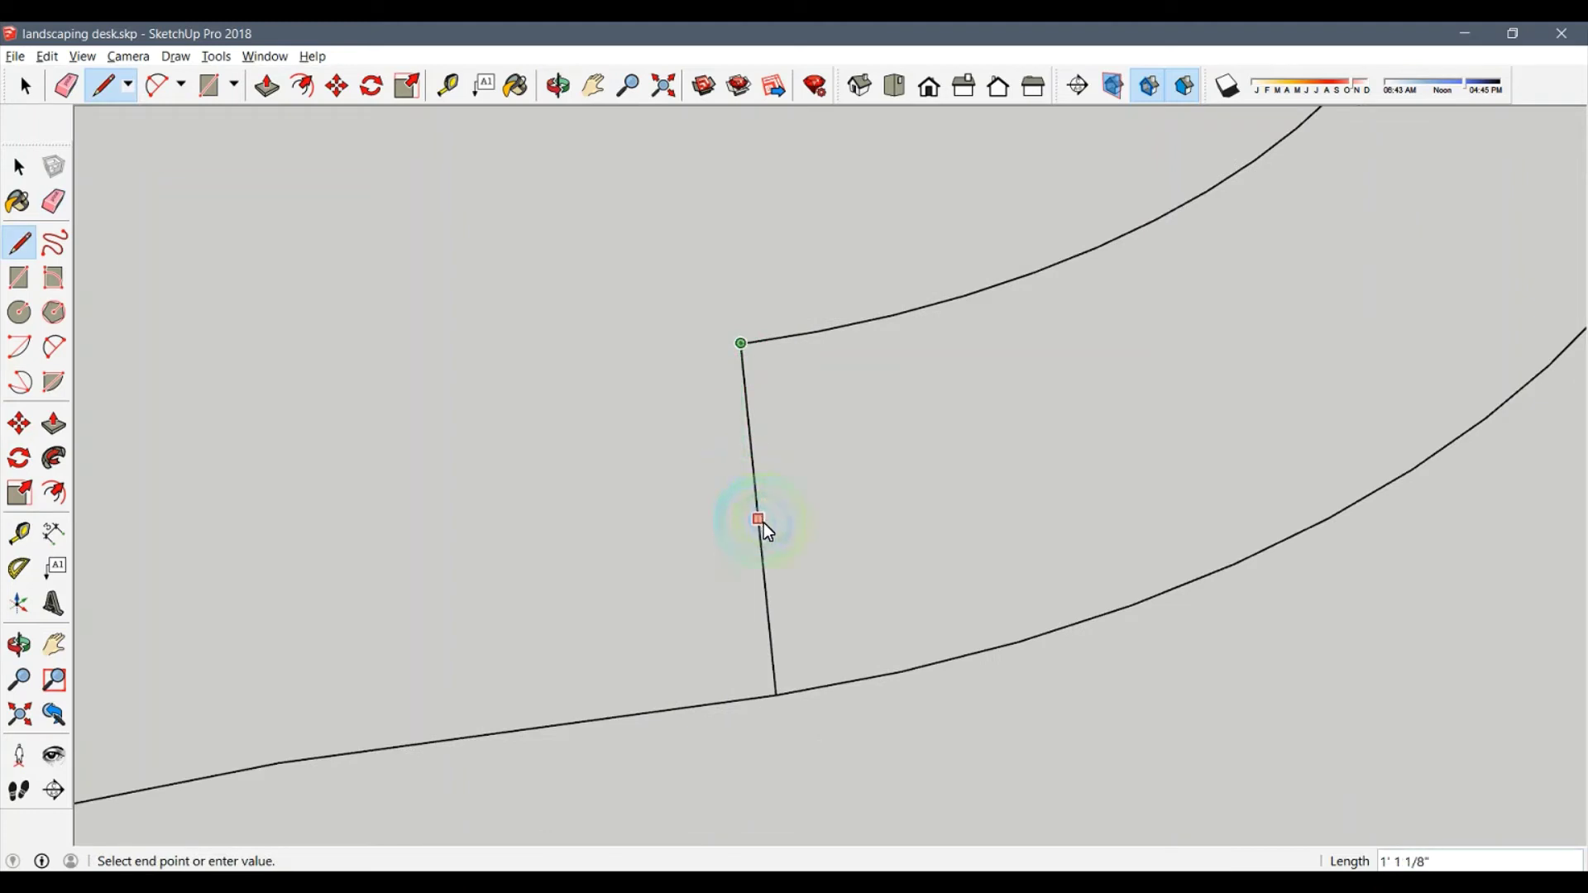
key("e")
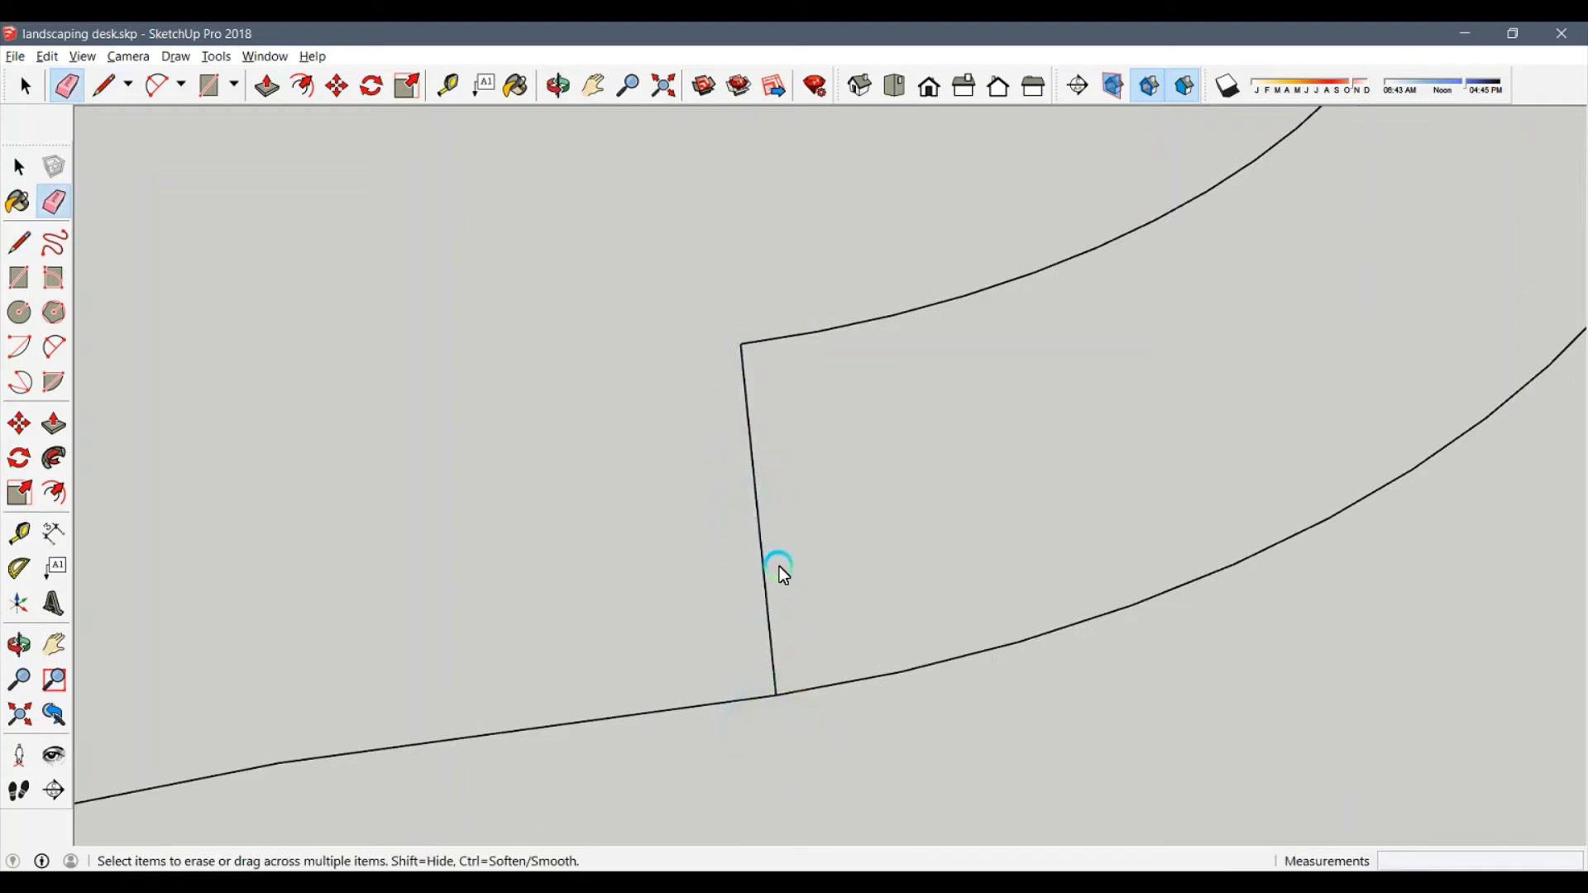
key("space")
Line the band's end from its top point to the lower curve and erase the duplicate vertical edge.
left_click(763, 541)
key("l")
left_click(740, 343)
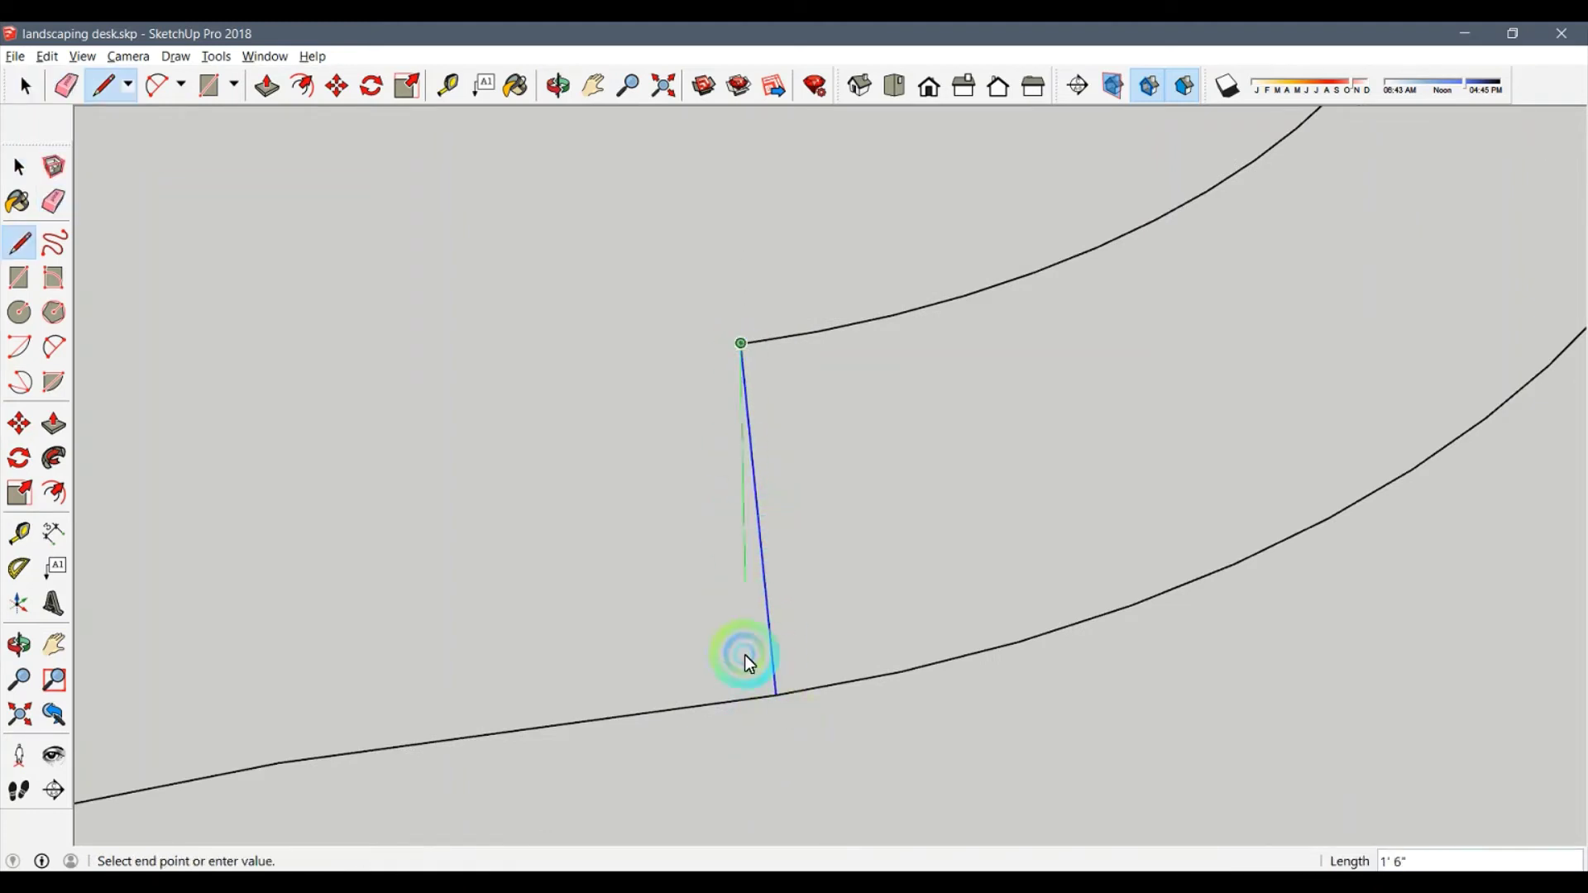
left_click(787, 704)
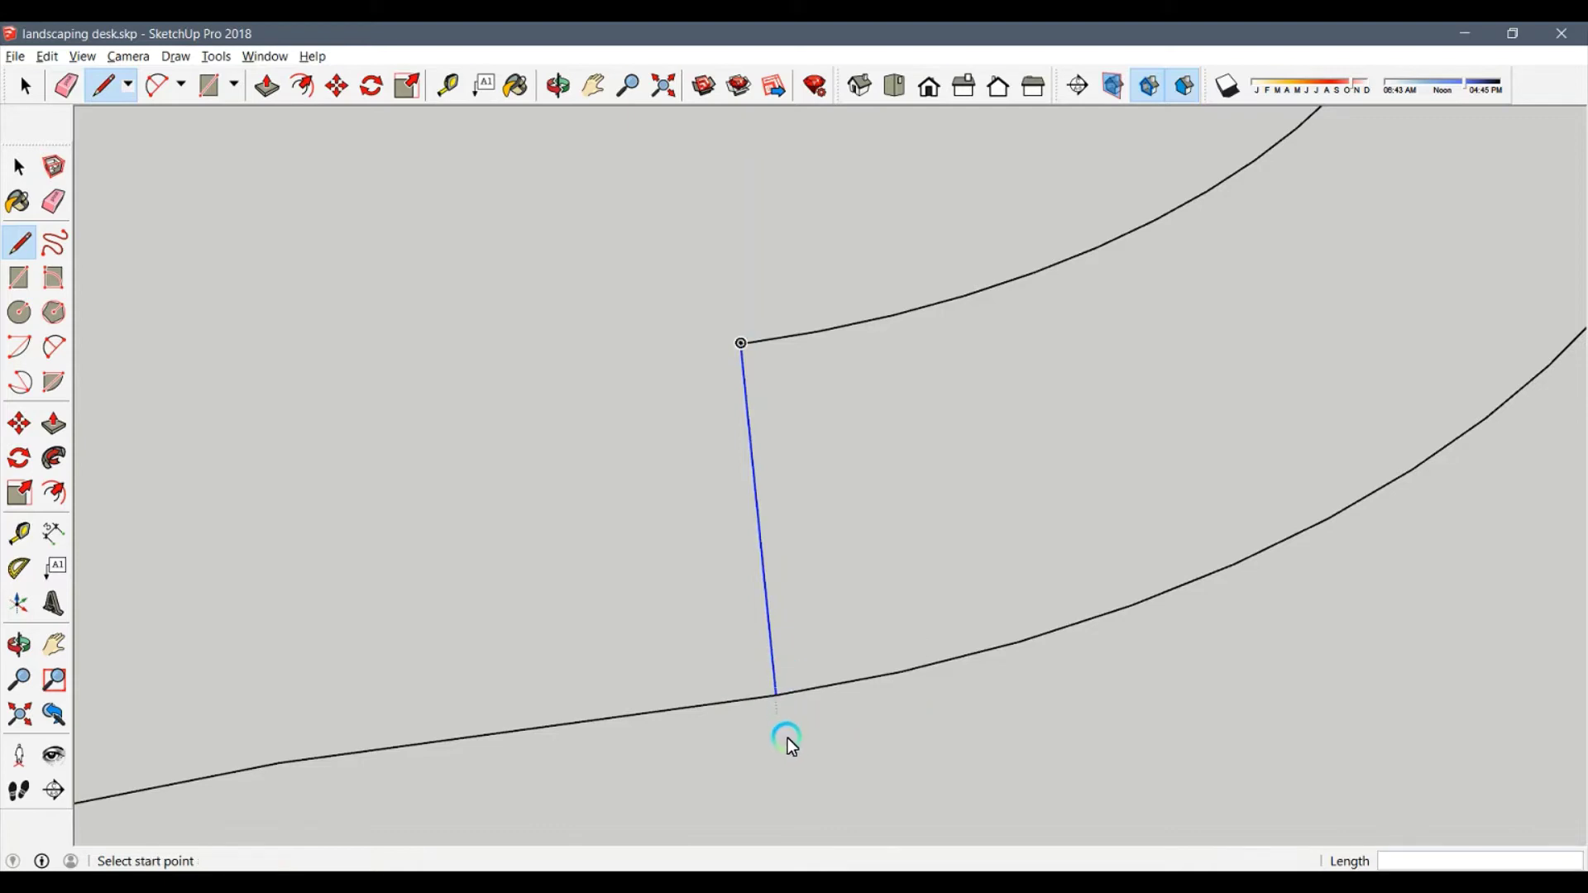
left_click(780, 699)
left_click(885, 761)
key("e")
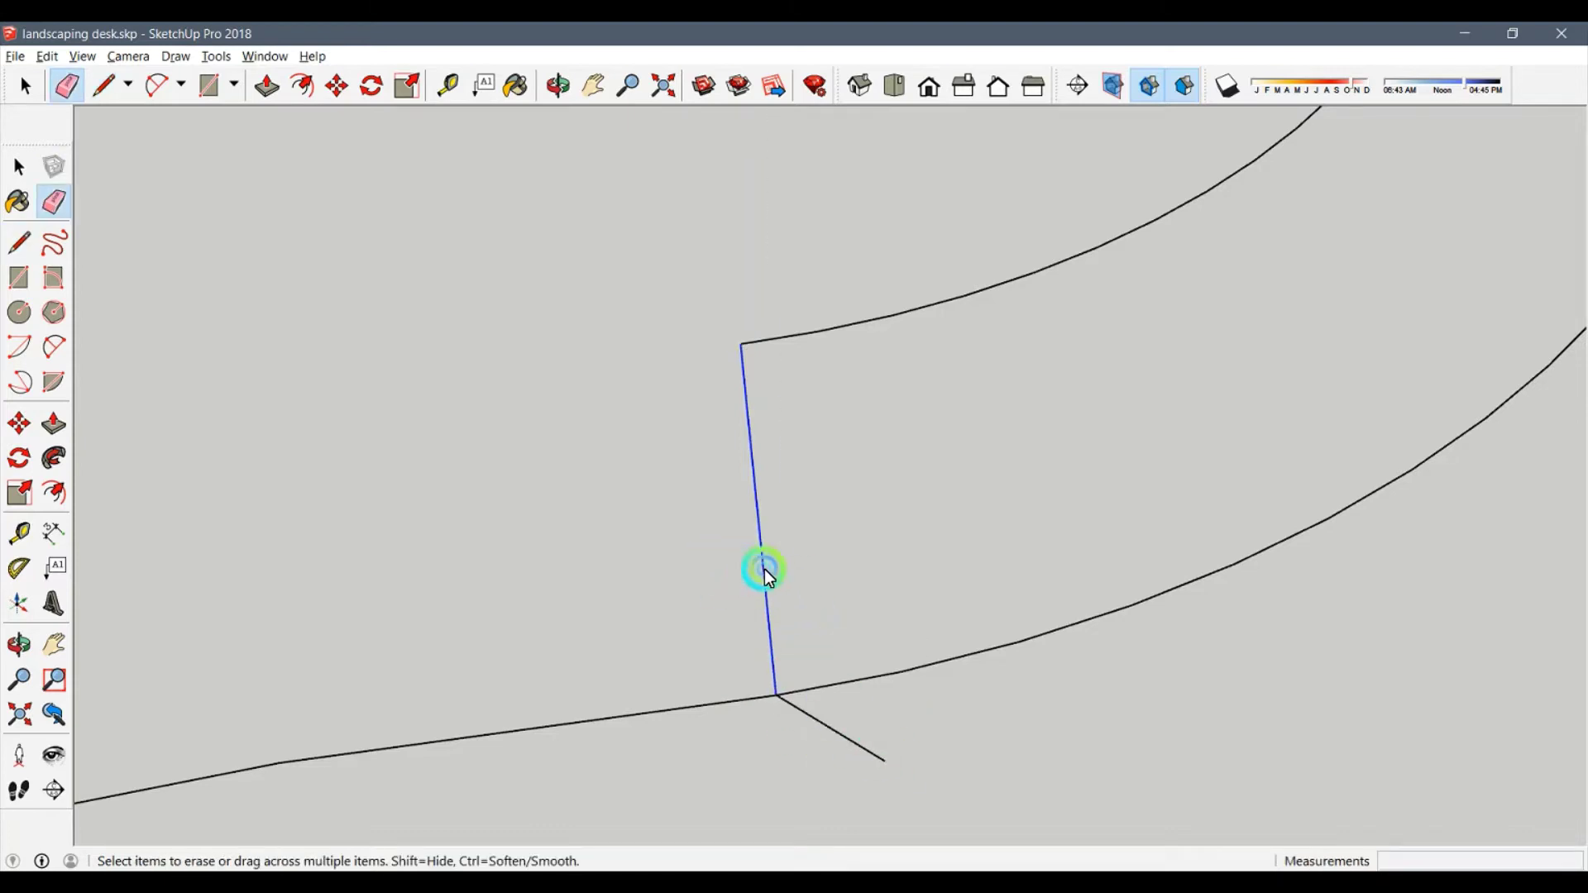
left_click(764, 569)
Close the face from the lower junction to the arc's end and erase the stray edge below.
key("l")
left_click(779, 699)
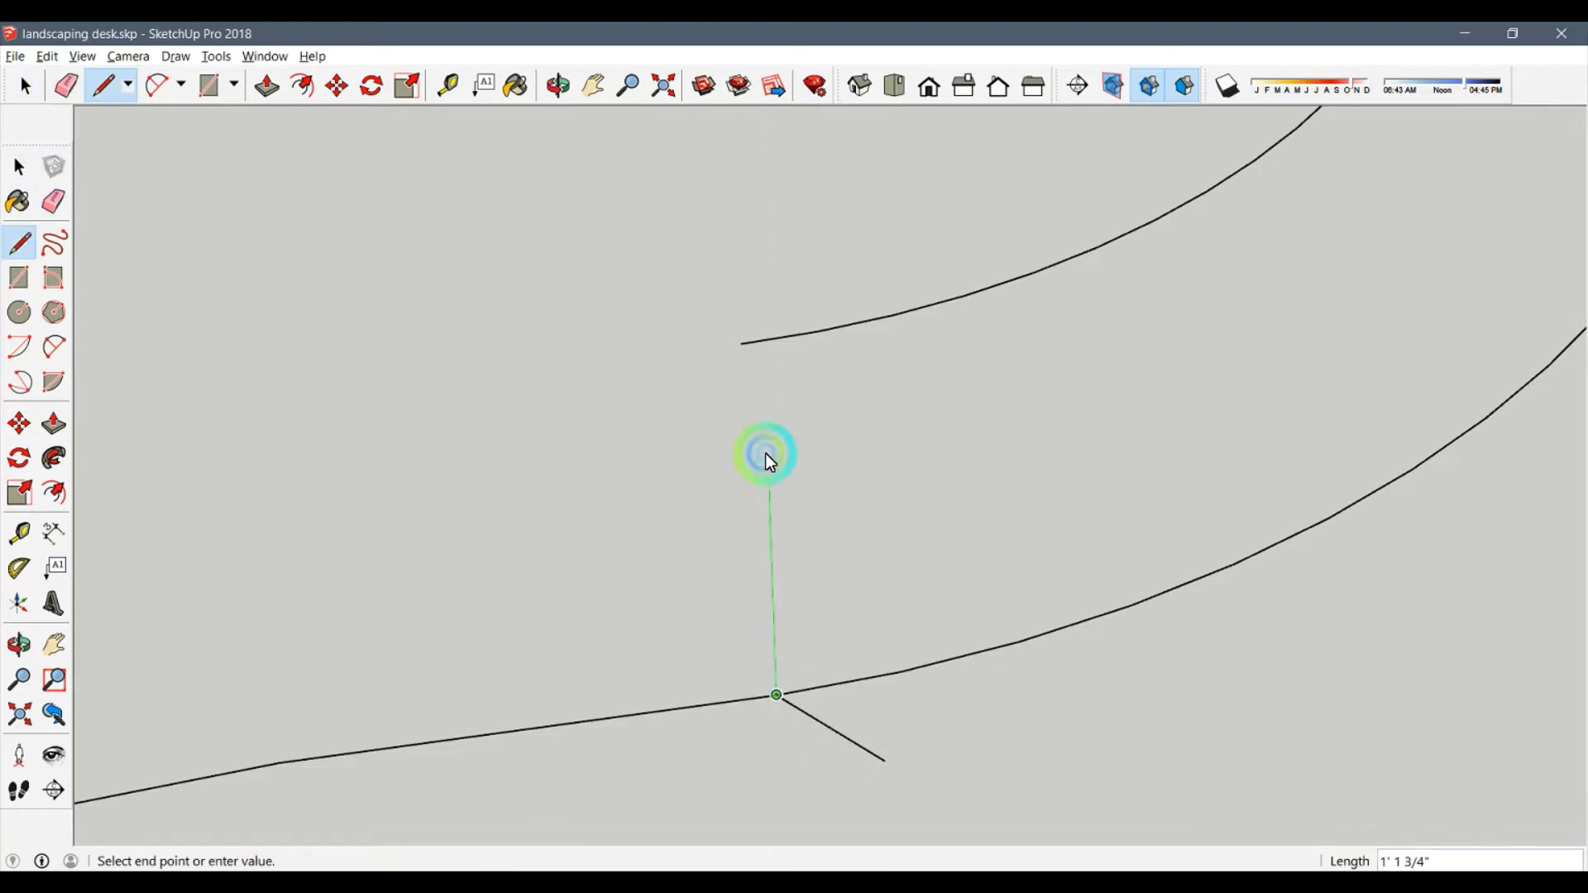
left_click(746, 344)
key("e")
left_click(840, 731)
scroll(843, 491, "down", 3)
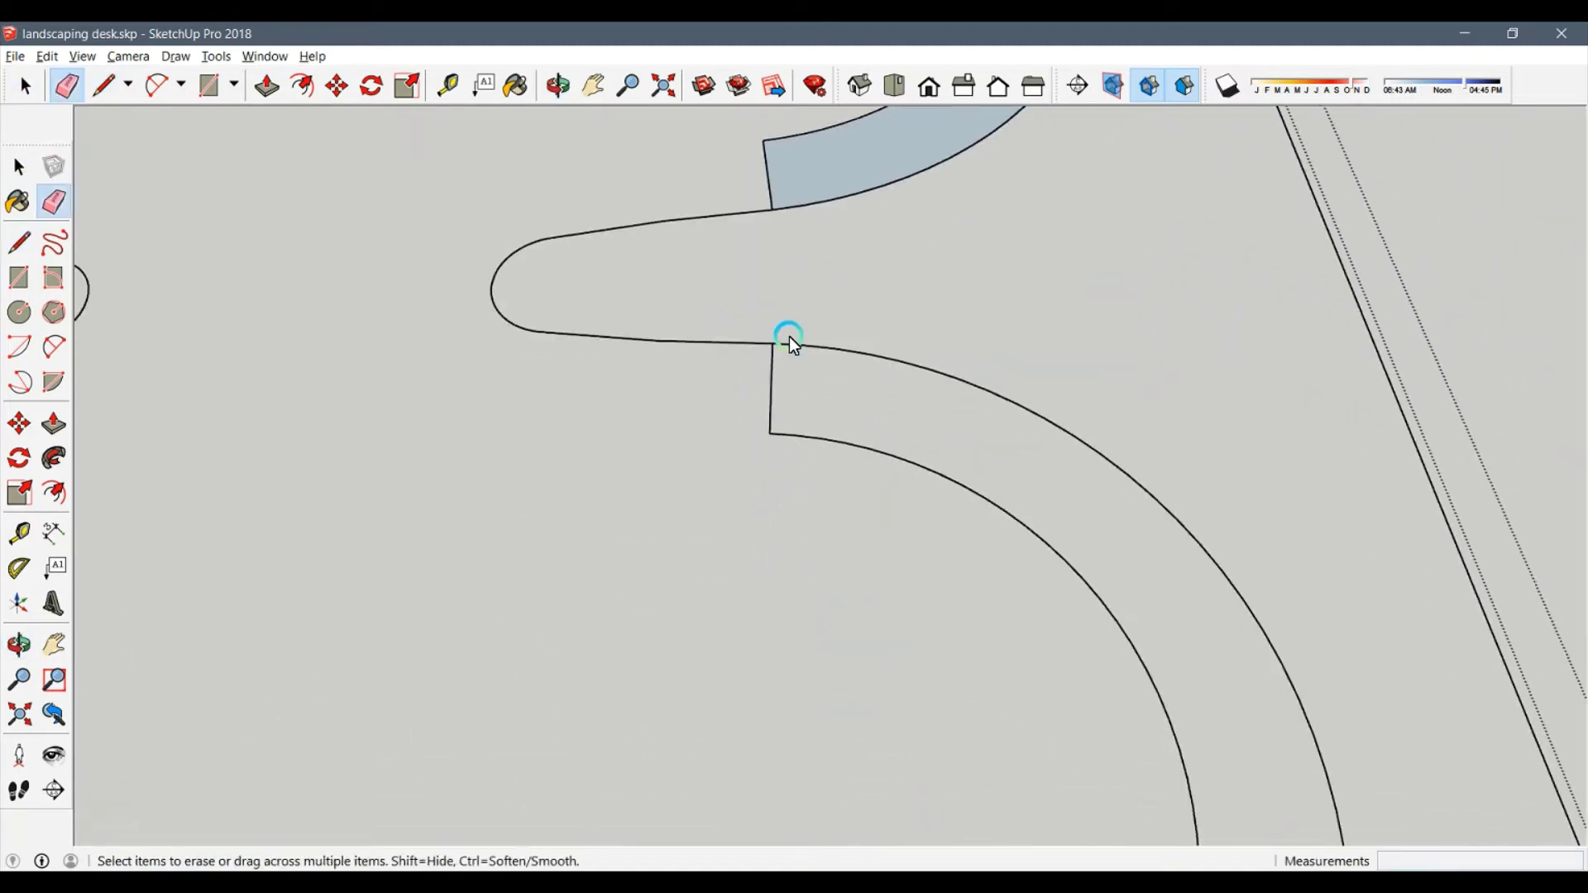
scroll(789, 335, "up", 4)
key("space")
Close the next band's corner with a line from the inner arc's end to the outer curve.
key("l")
left_click(773, 578)
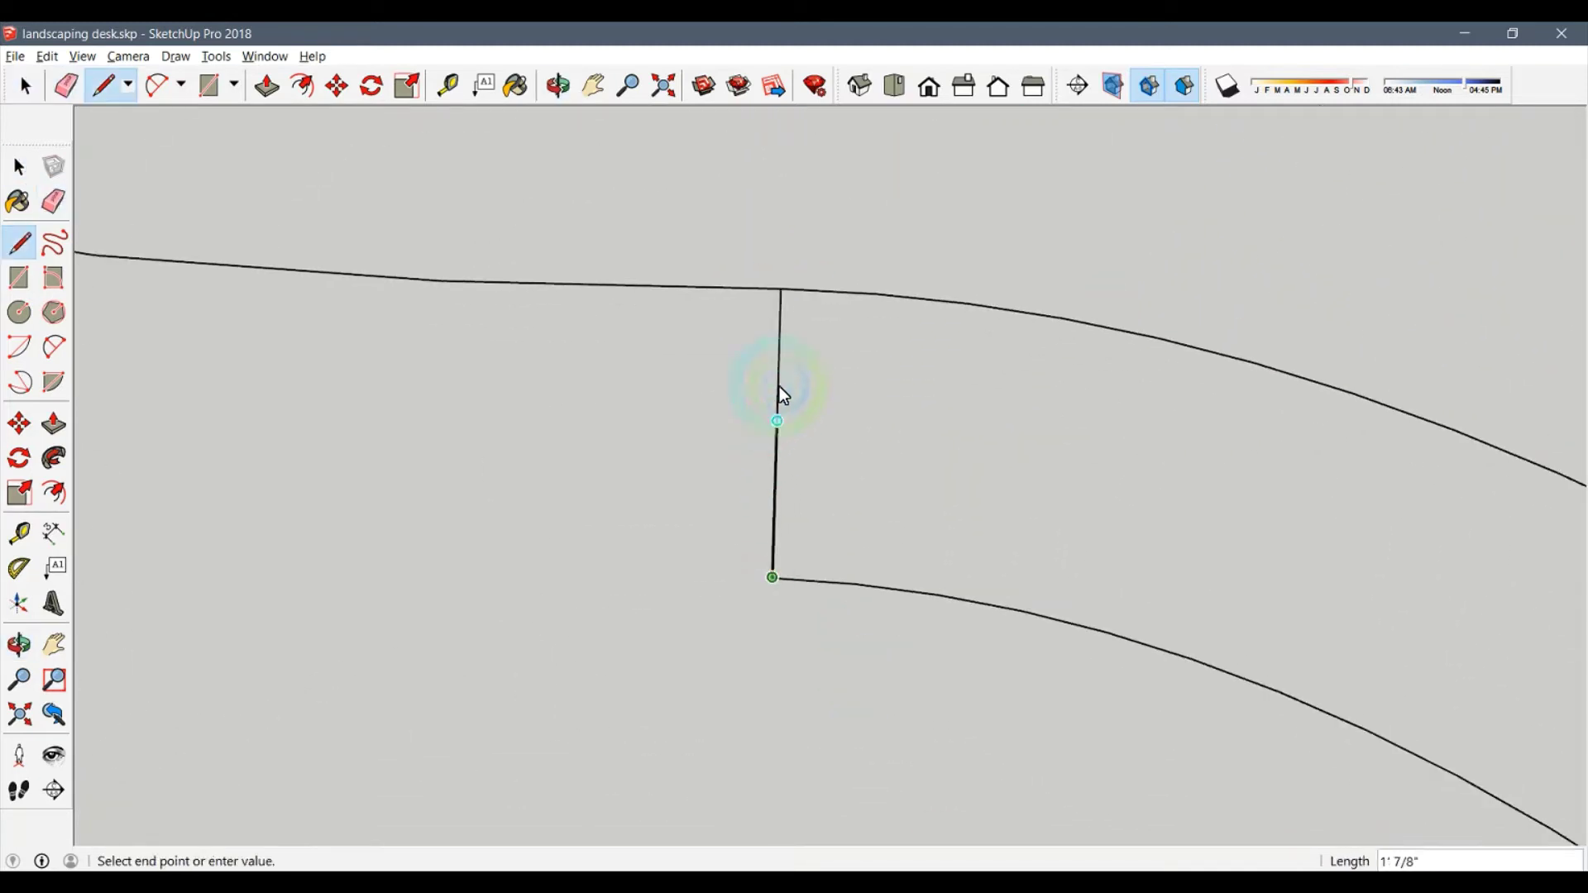
key("e")
scroll(785, 331, "down", 3)
middle_click_drag(797, 454, 867, 490)
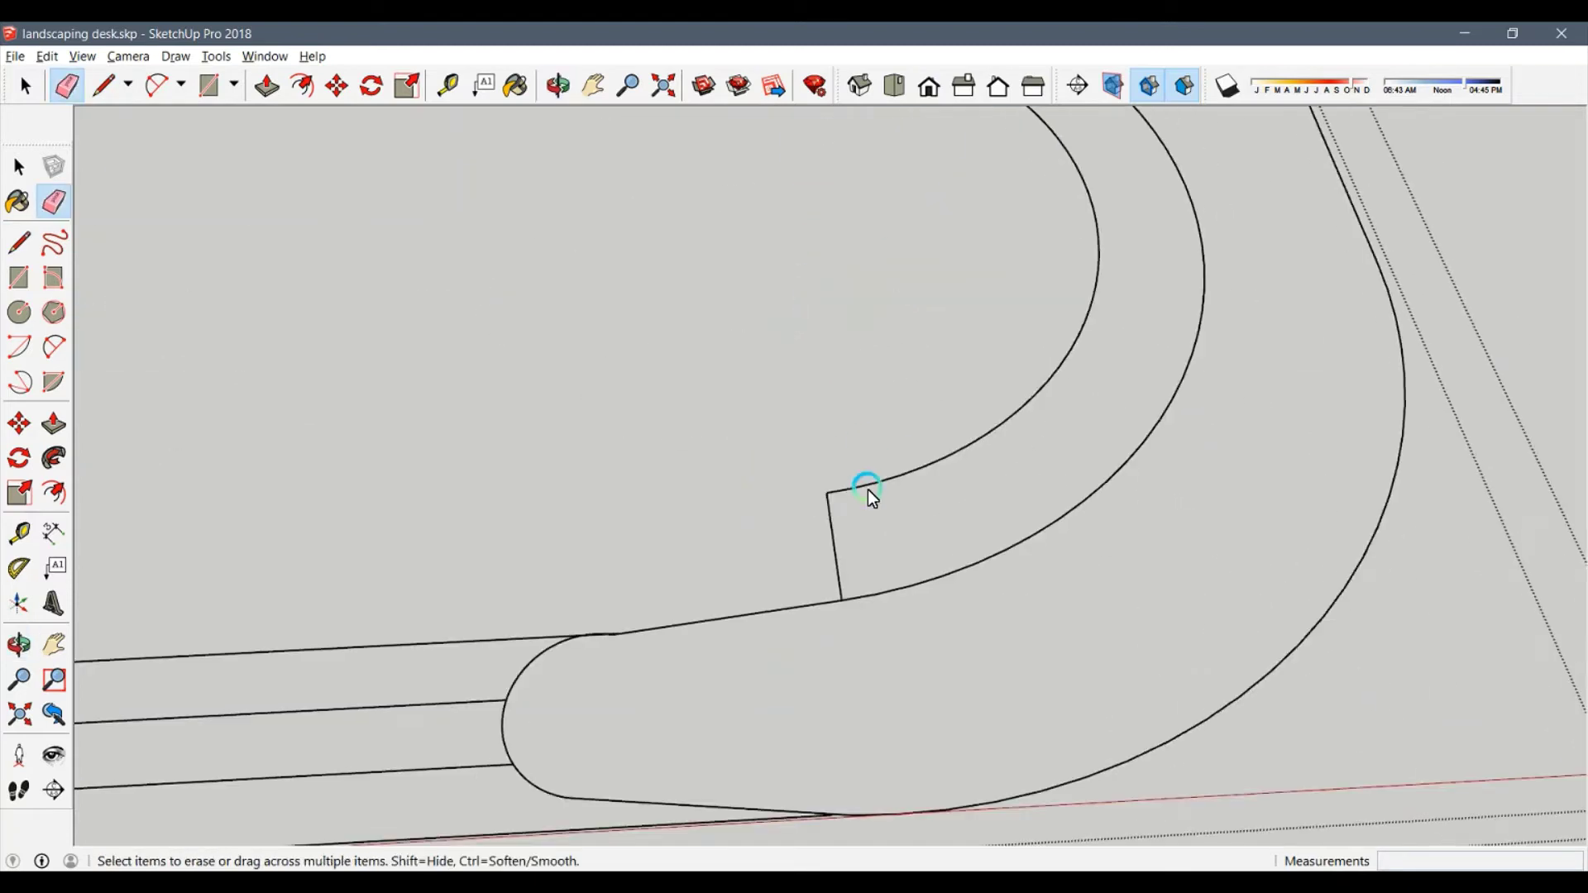
key("space")
scroll(814, 466, "up", 3)
key("l")
left_click(814, 353)
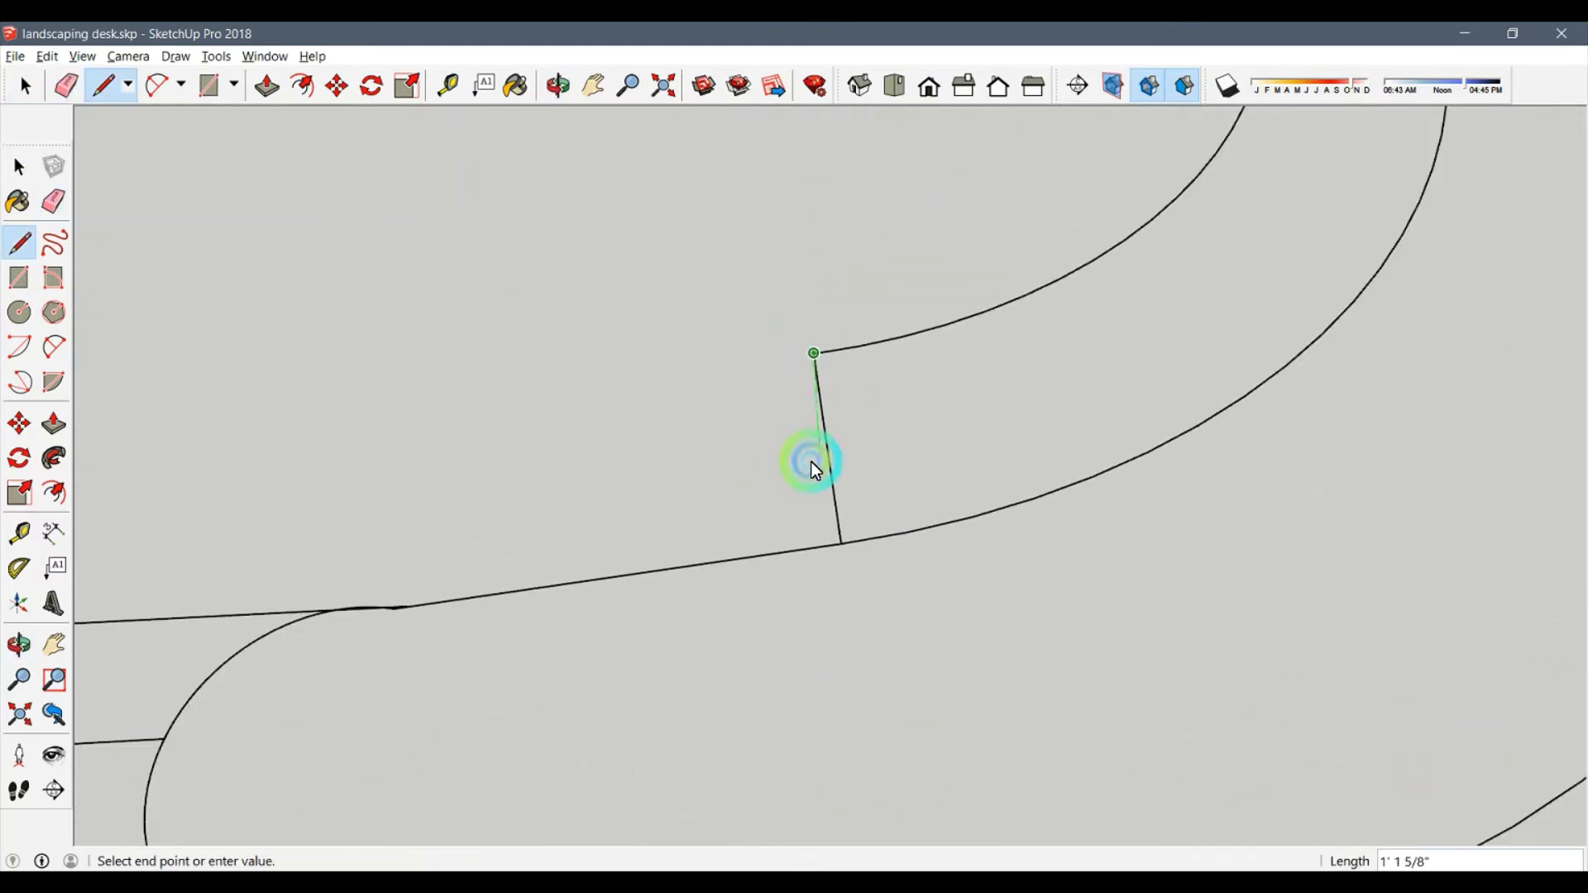
left_click(837, 513)
key("e")
scroll(481, 618, "up", 5)
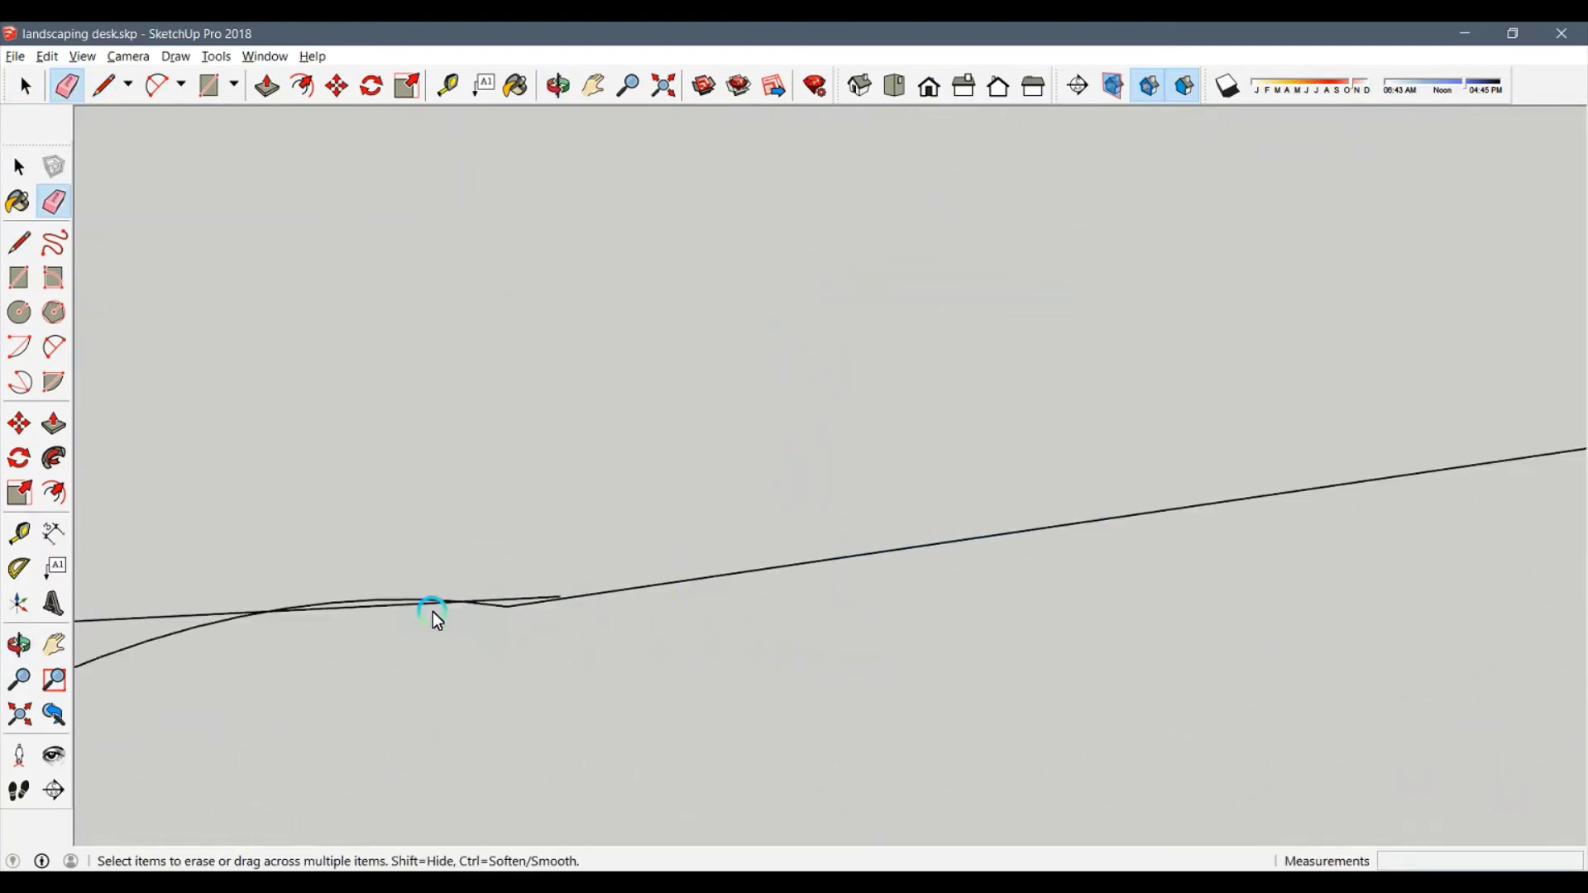
Erase the overlapping segments along the uneven bottom edge, leaving the board running vertically.
key("l")
left_click(566, 596)
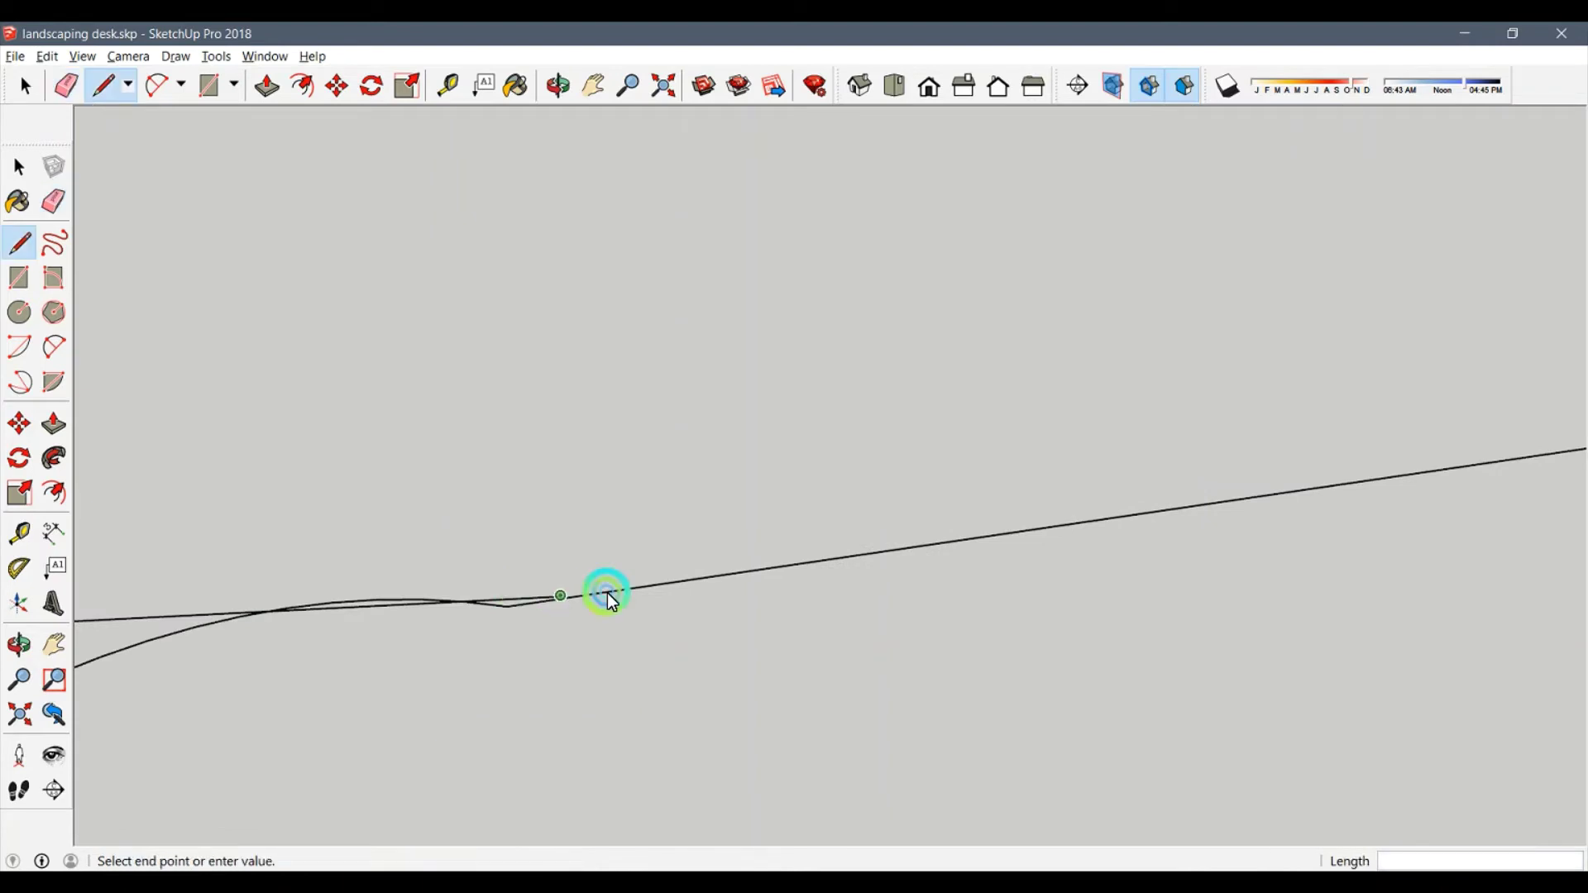
key("e")
left_click_drag(711, 610, 492, 589)
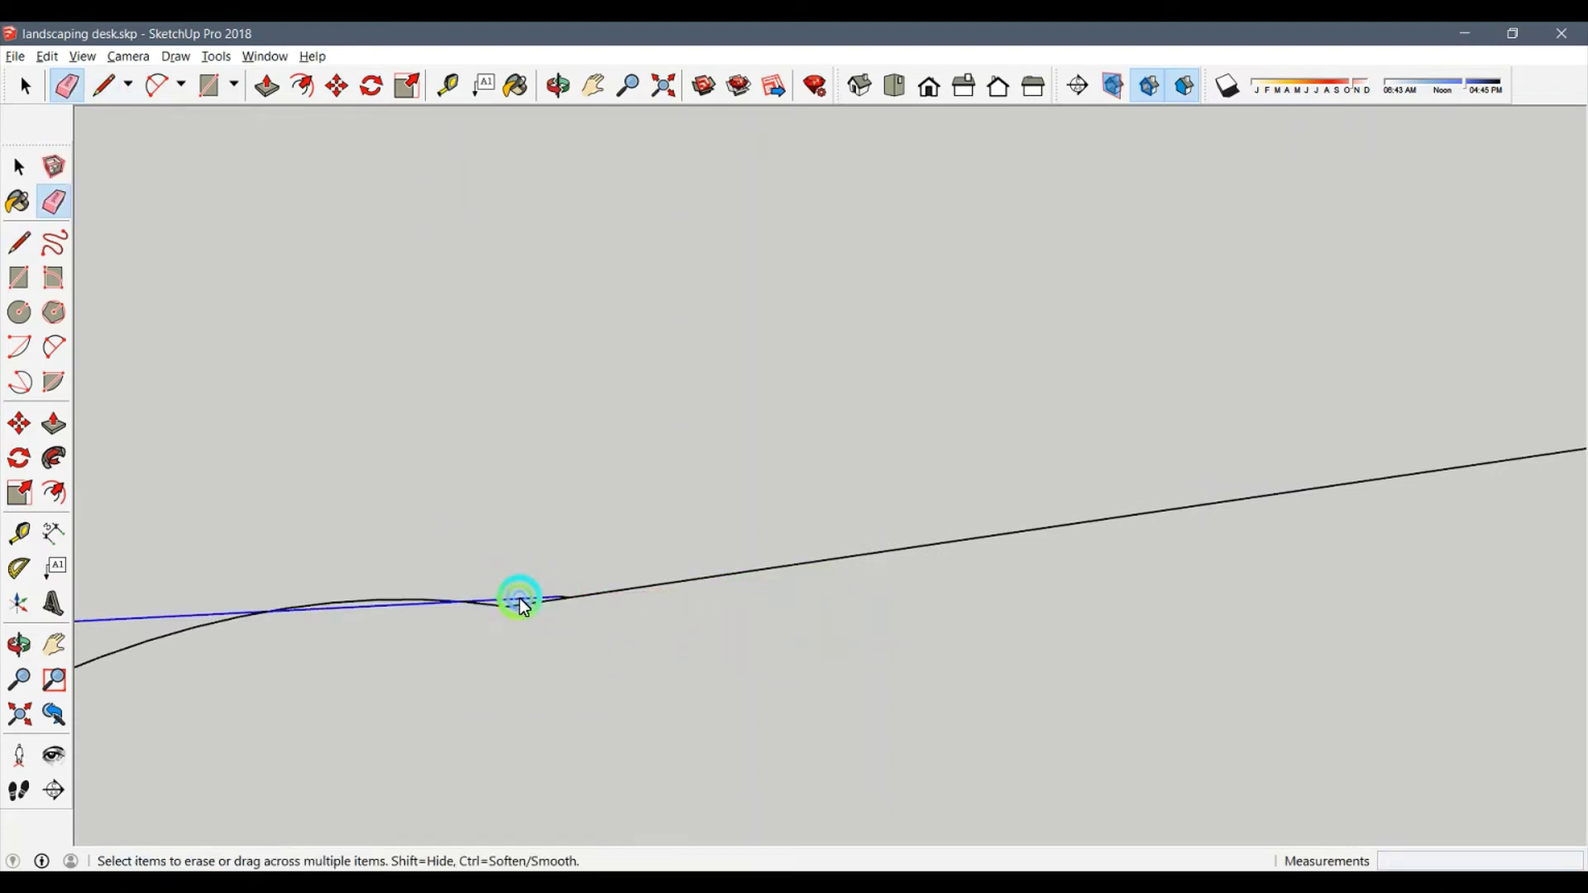
scroll(491, 589, "down", 3)
scroll(493, 599, "down", 3)
scroll(450, 712, "down", 2)
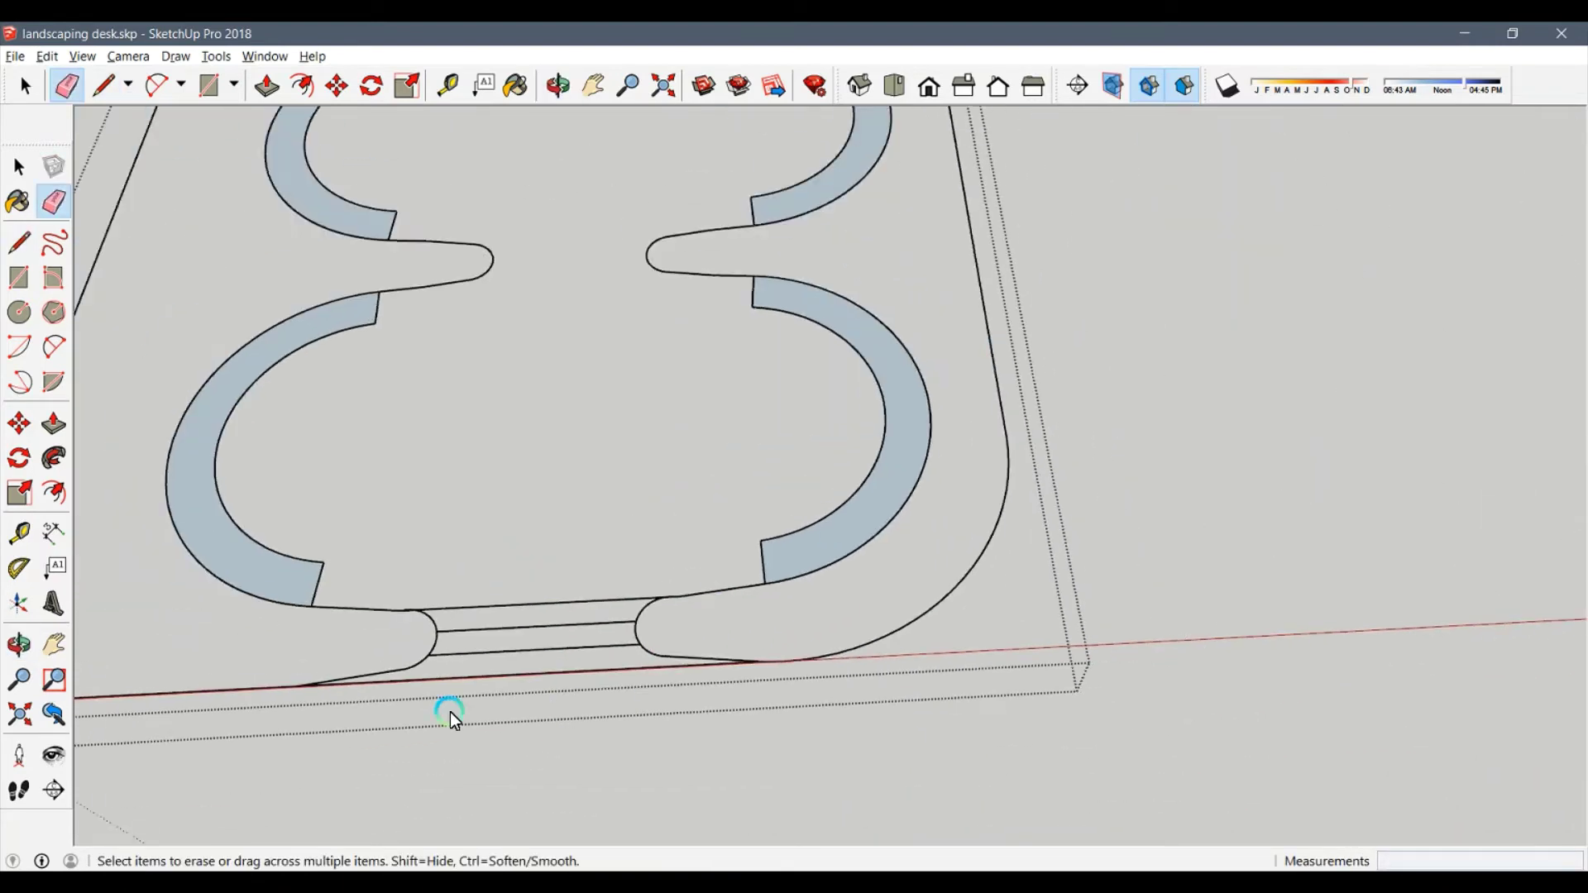
middle_click_drag(450, 711, 826, 657)
scroll(790, 484, "up", 3)
Draw lines from the board's top-left corner and left edge to the outer arc, closing the left strip.
scroll(735, 185, "up", 2)
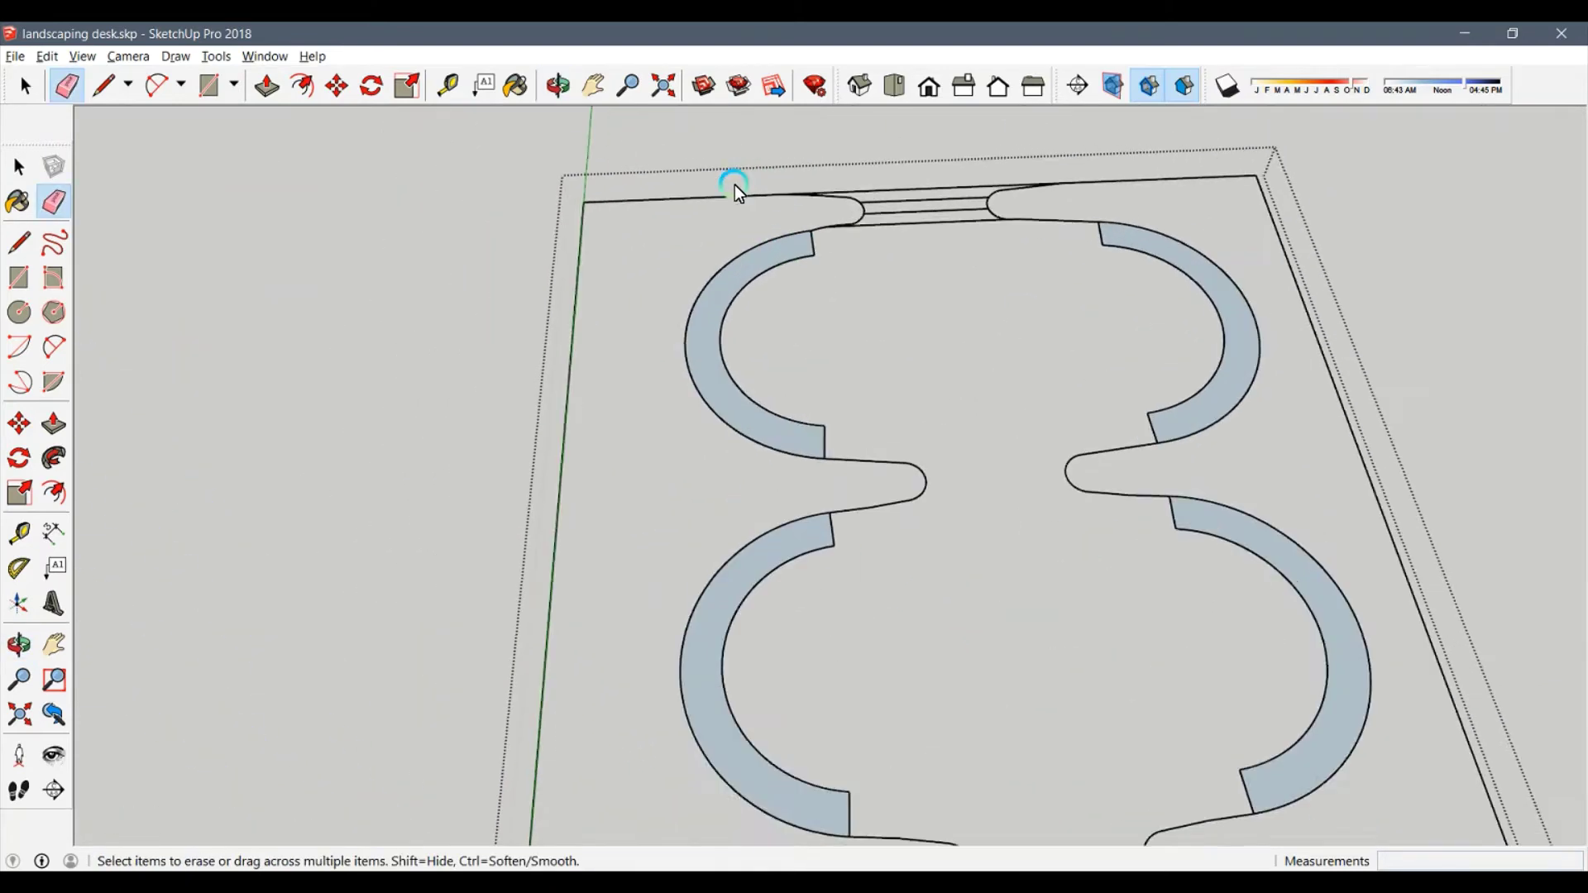
scroll(643, 245, "up", 2)
key("l")
left_click(557, 188)
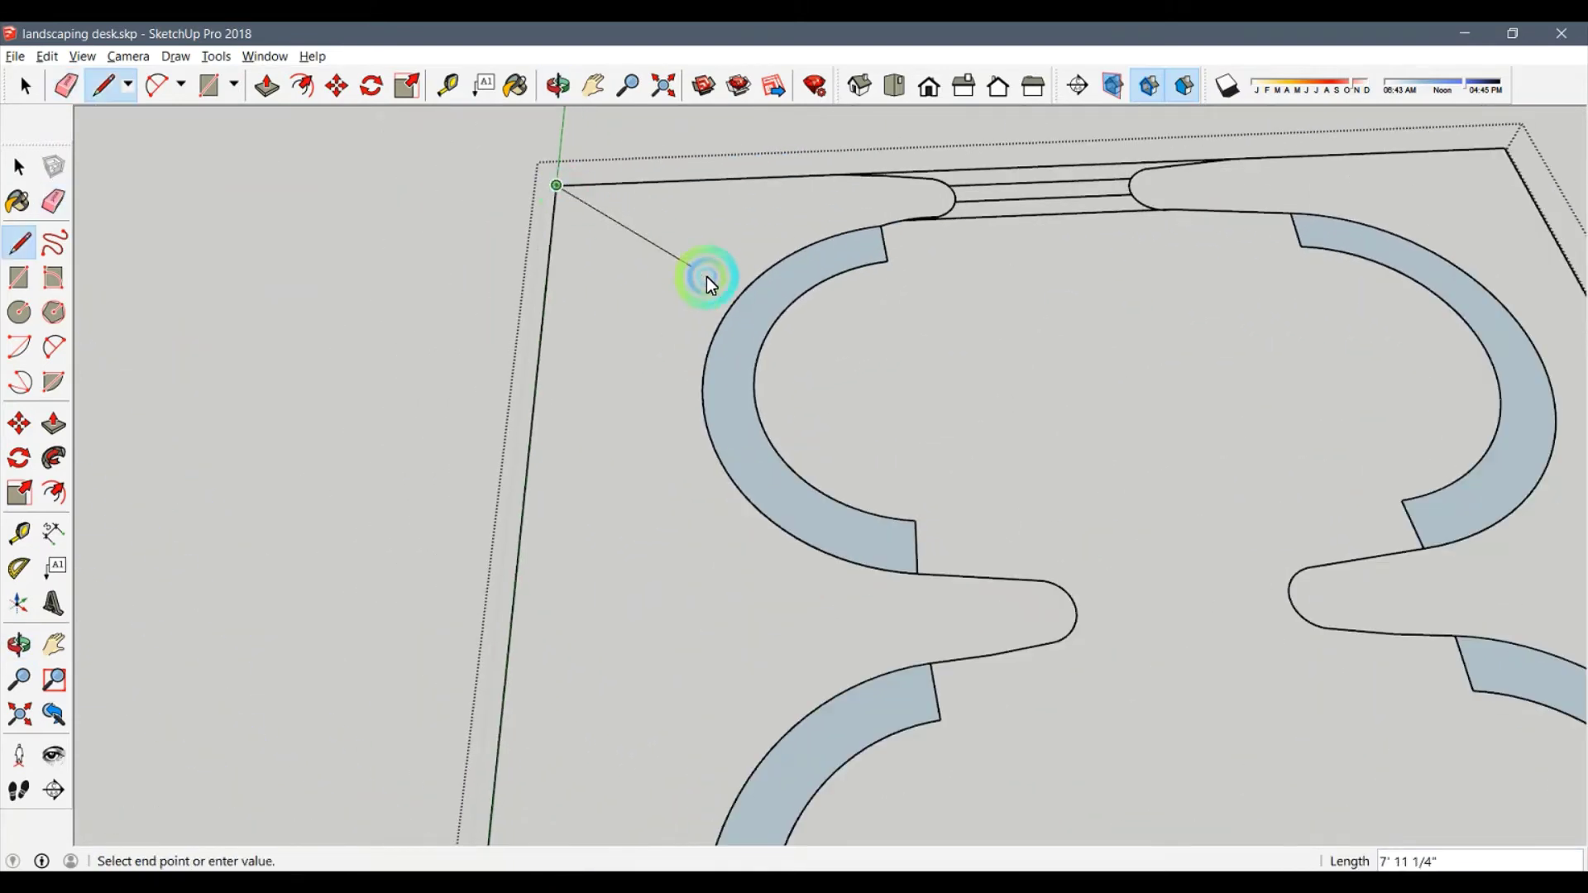
left_click(739, 294)
mouse_move(716, 742)
middle_mouse_down("shift")
mouse_move(911, 586)
mouse_move(855, 460)
middle_mouse_up("shift")
left_click(918, 604)
left_click(710, 613)
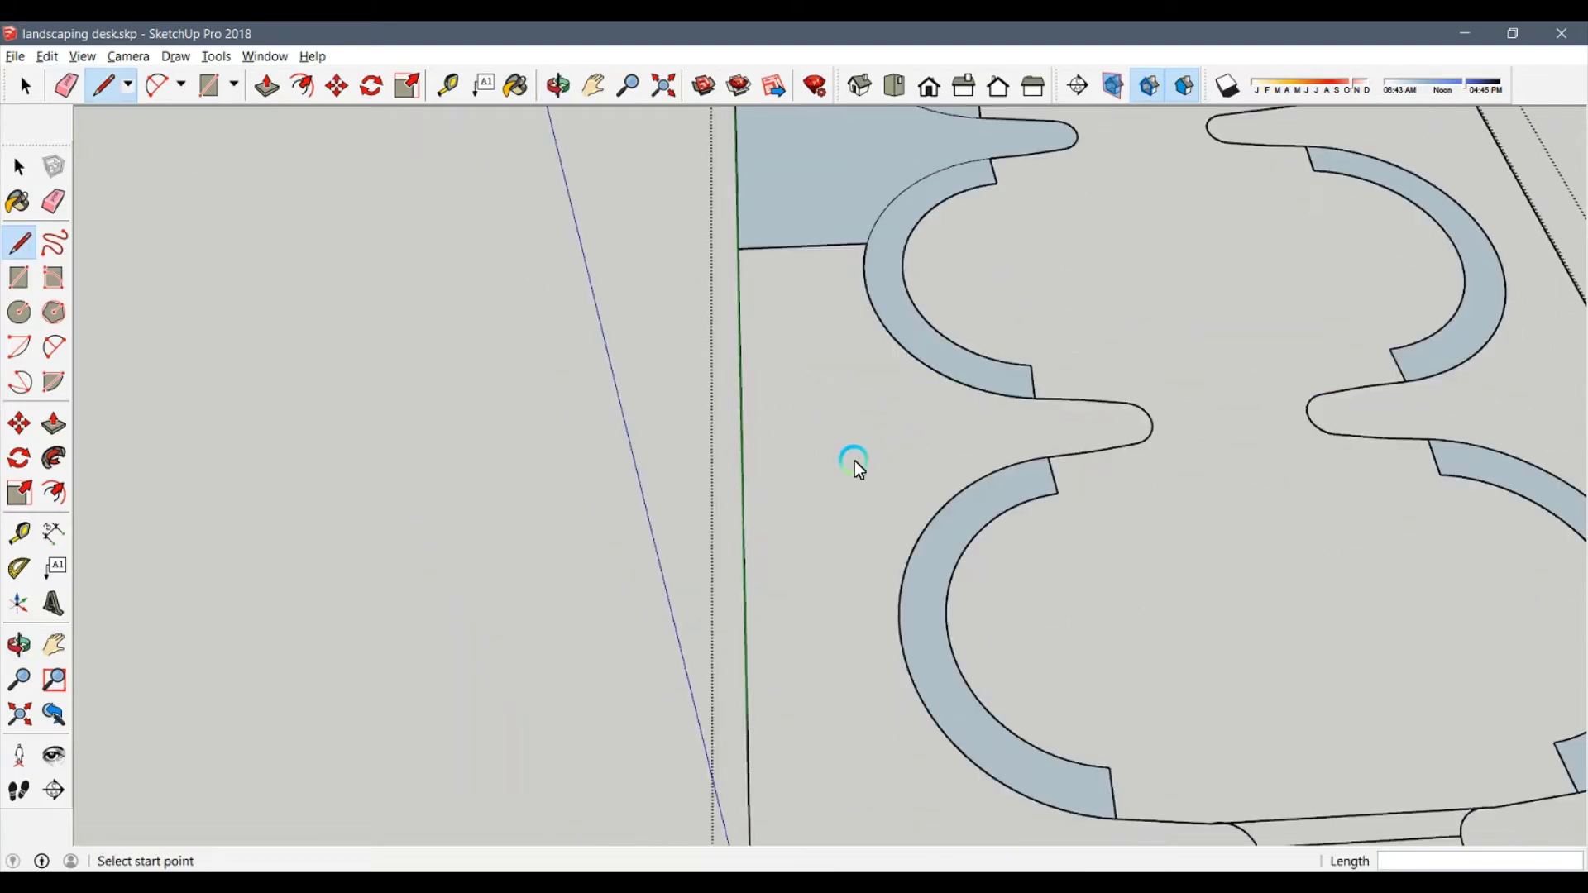
left_click(893, 592)
left_click(747, 612)
At the bottom-left corner, line the lower arc's end to the bottom edge to close the face.
middle_click_drag(861, 731, 1007, 396)
left_click(985, 382)
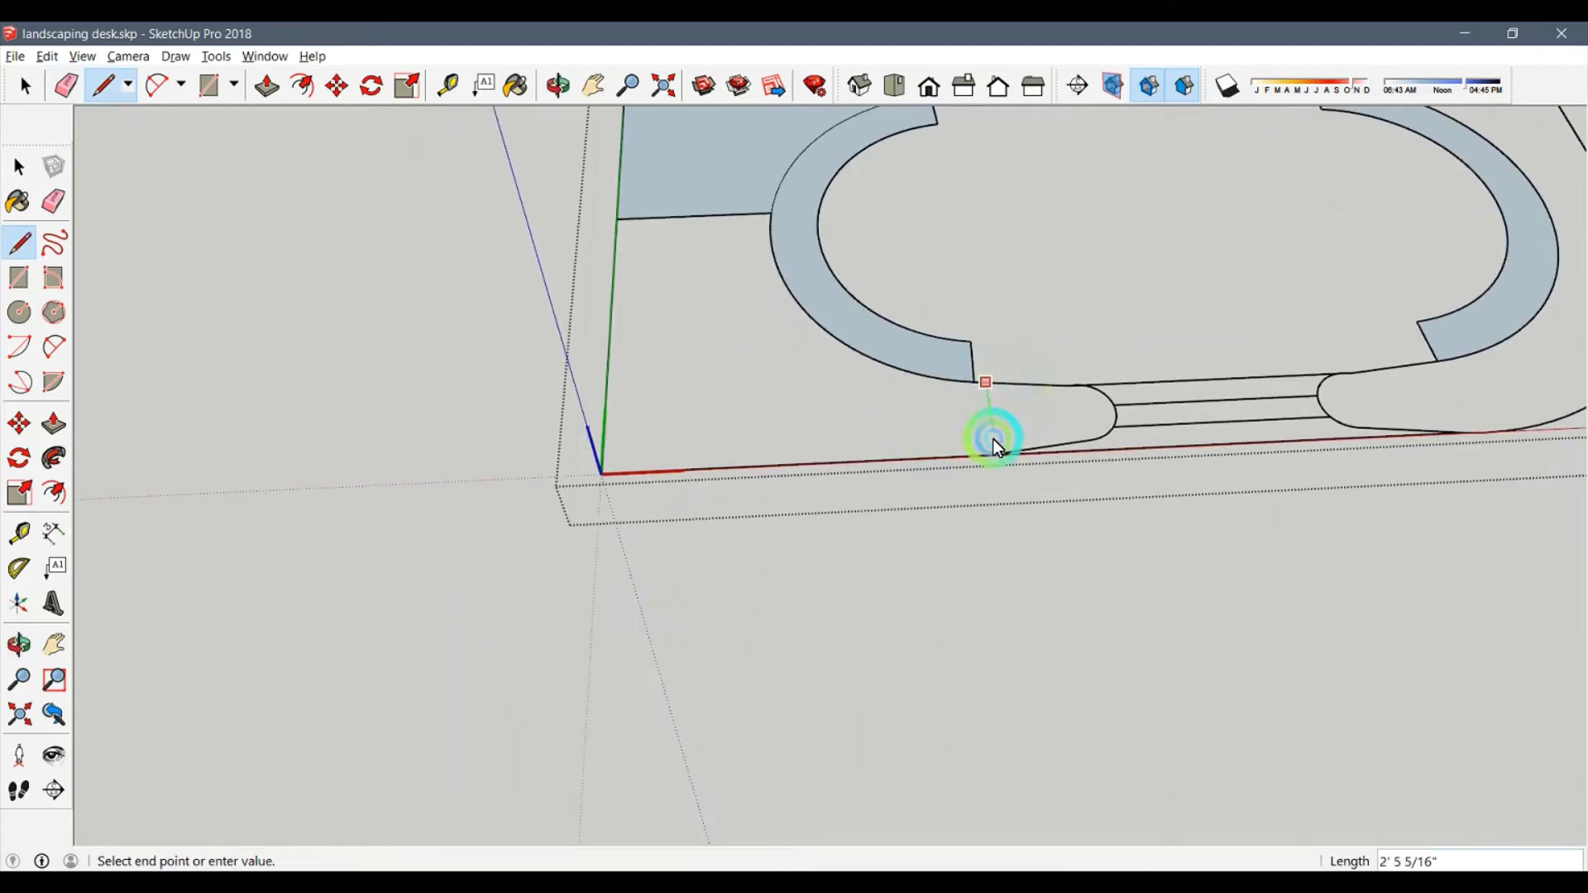
left_click(997, 447)
key("e")
Try erasing the stray bottom-curve segment, undo it, and restore the previous camera view.
middle_click_drag(918, 470, 749, 587)
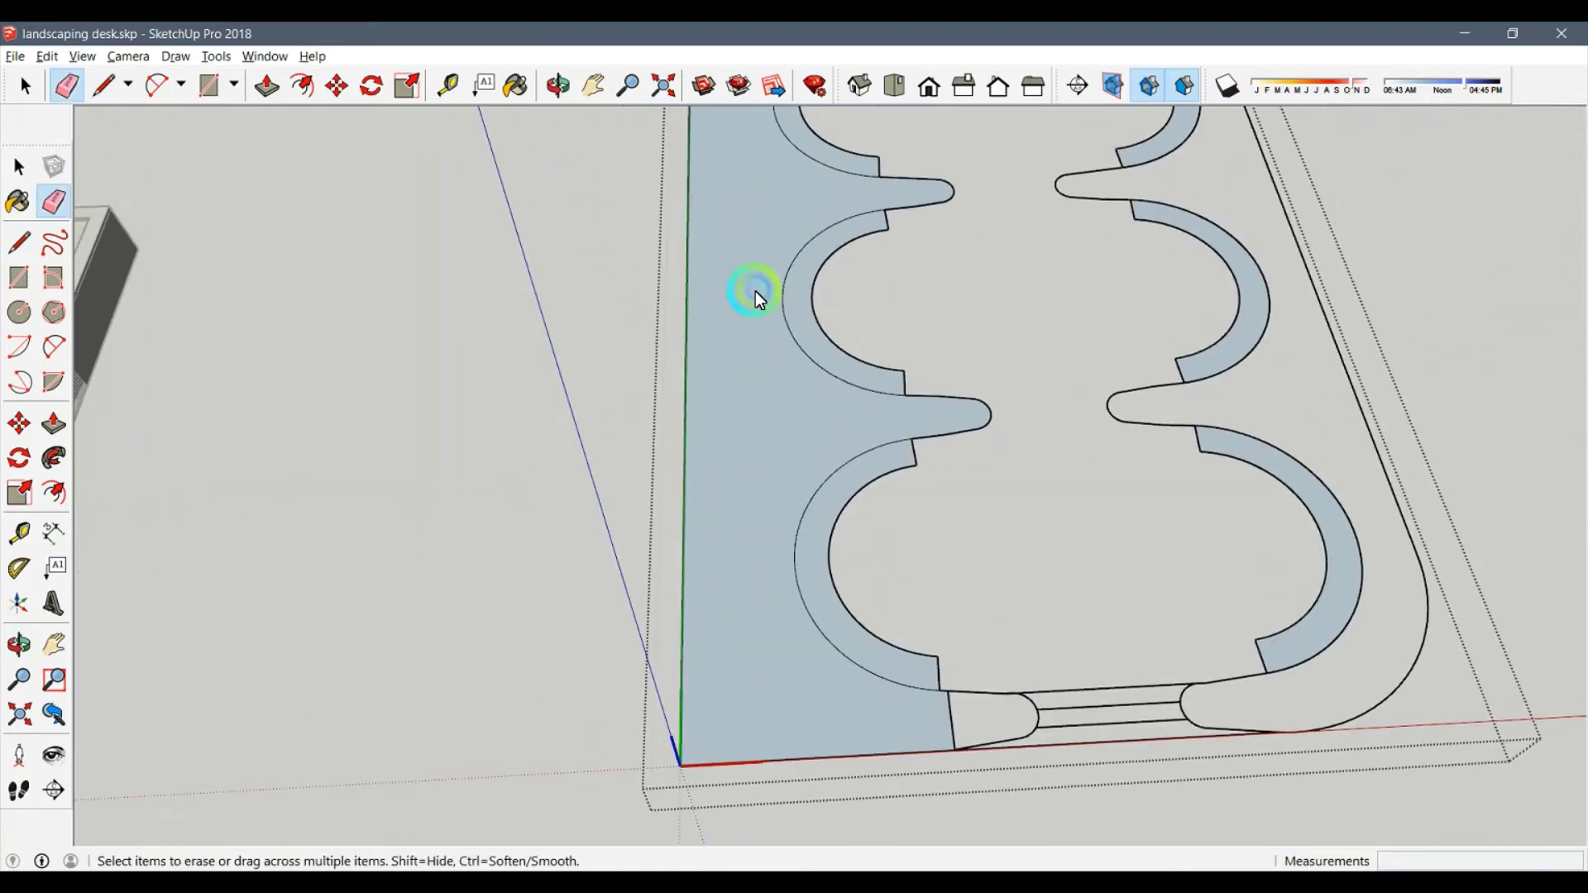
scroll(763, 693, "down", 3)
scroll(880, 796, "up", 3)
scroll(1034, 598, "up", 3)
scroll(1034, 579, "up", 3)
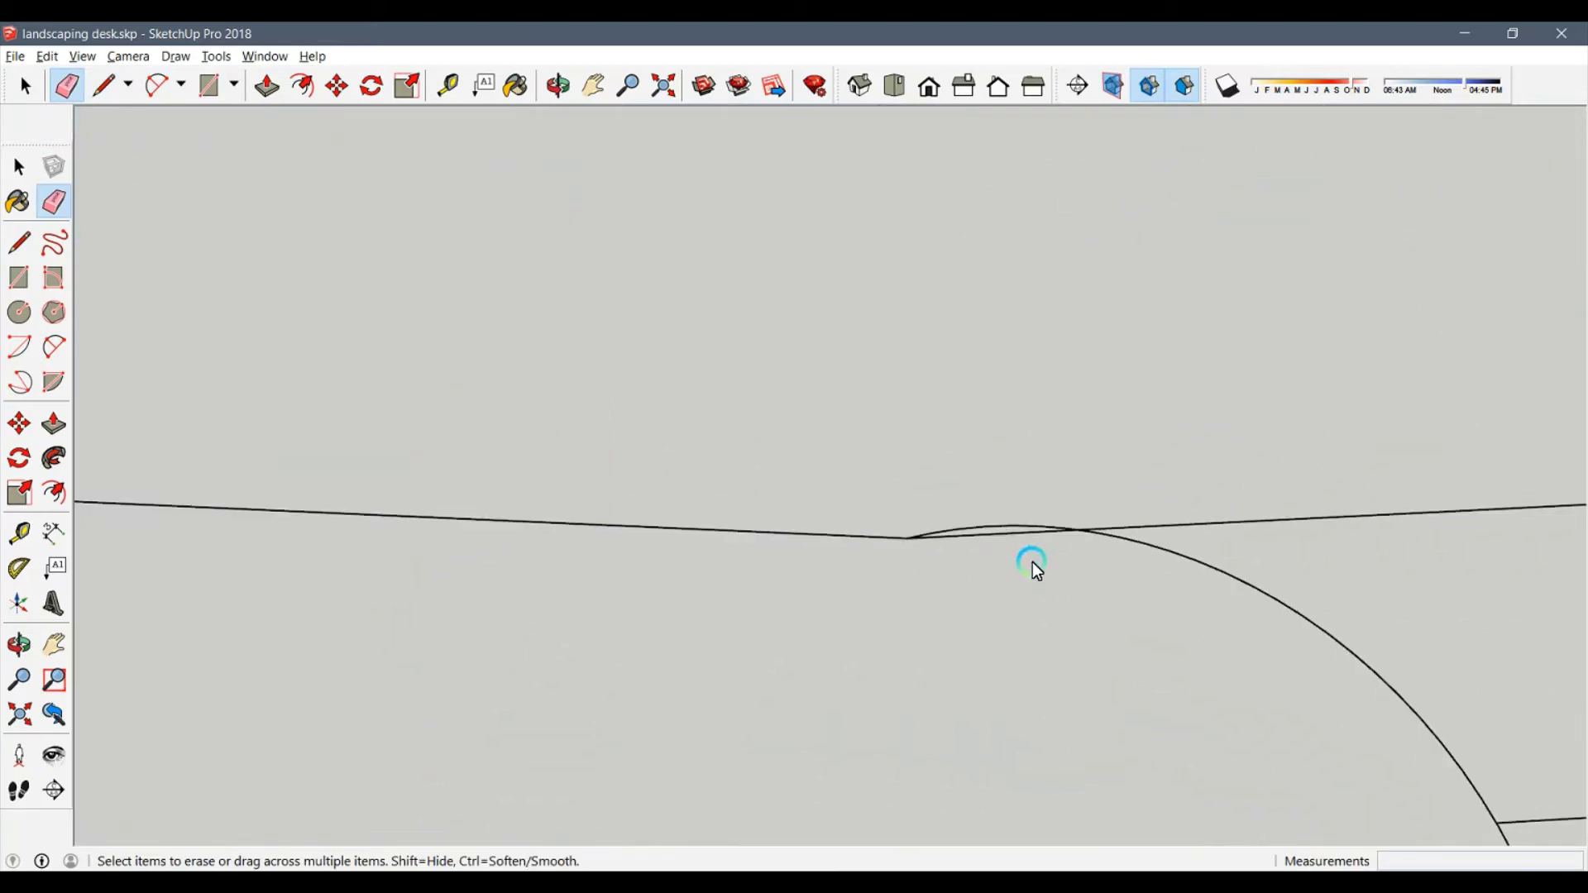
left_click(999, 537)
key("ctrl+z")
mouse_move(993, 535)
middle_mouse_down()
mouse_move(1082, 548)
mouse_move(773, 157)
middle_mouse_up()
left_click(53, 714)
Start a two-point arc at the curve's tangent point.
key("a")
scroll(911, 539, "down", 3)
left_click(940, 574)
Finish the half-circle arc that caps the first slot end.
scroll(968, 648, "up", 2)
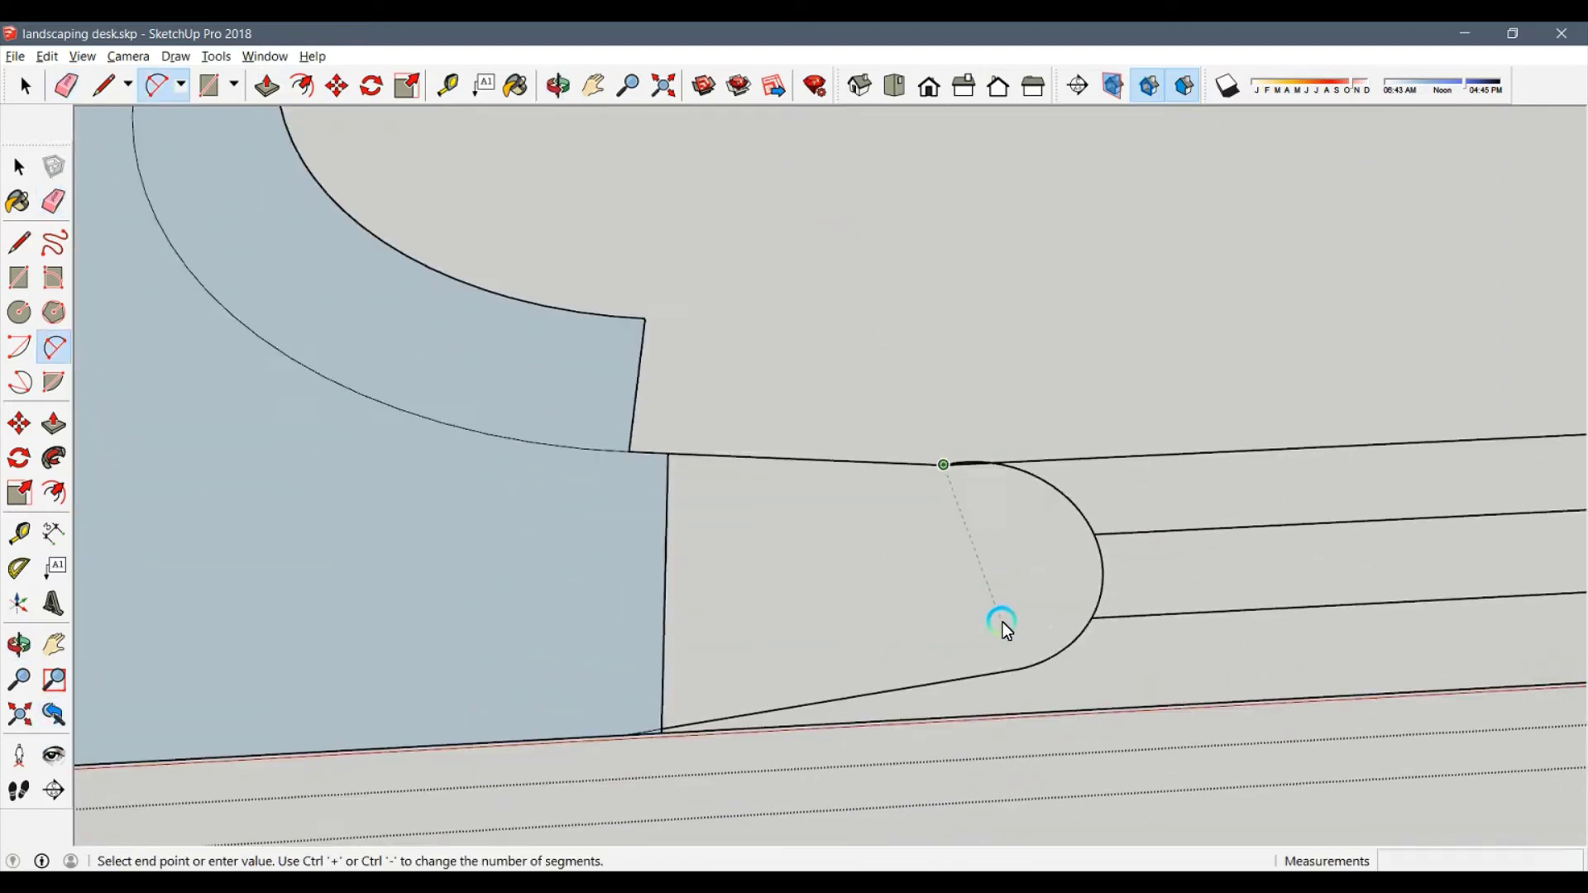
scroll(1003, 622, "up", 1)
left_click(1027, 671)
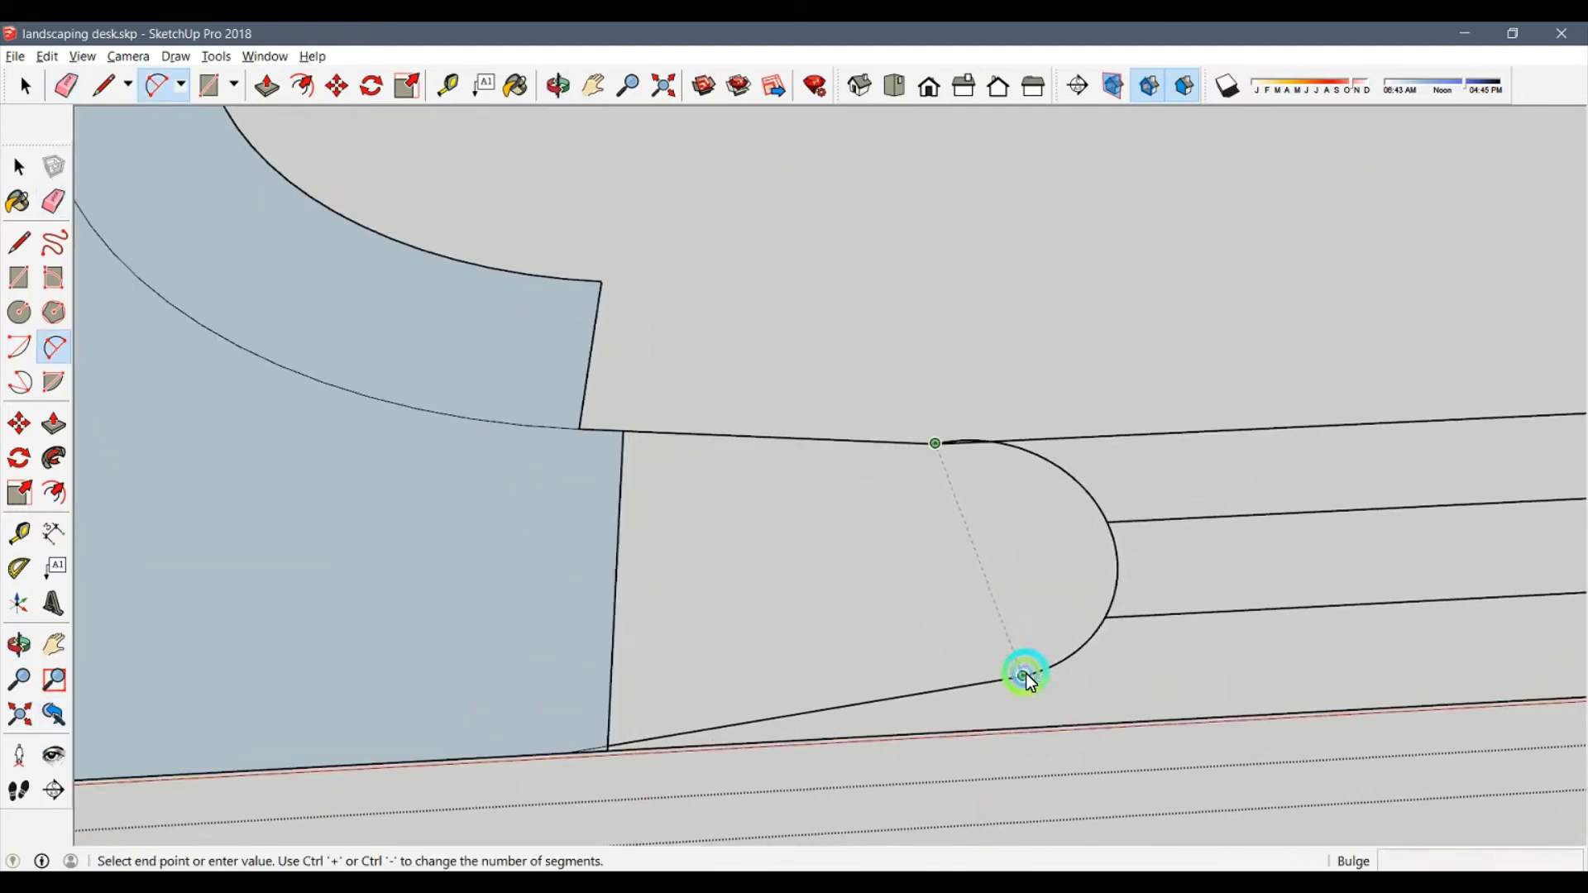
scroll(1110, 526, "up", 1)
scroll(1110, 526, "up", 1)
scroll(1110, 528, "up", 1)
left_click(1110, 528)
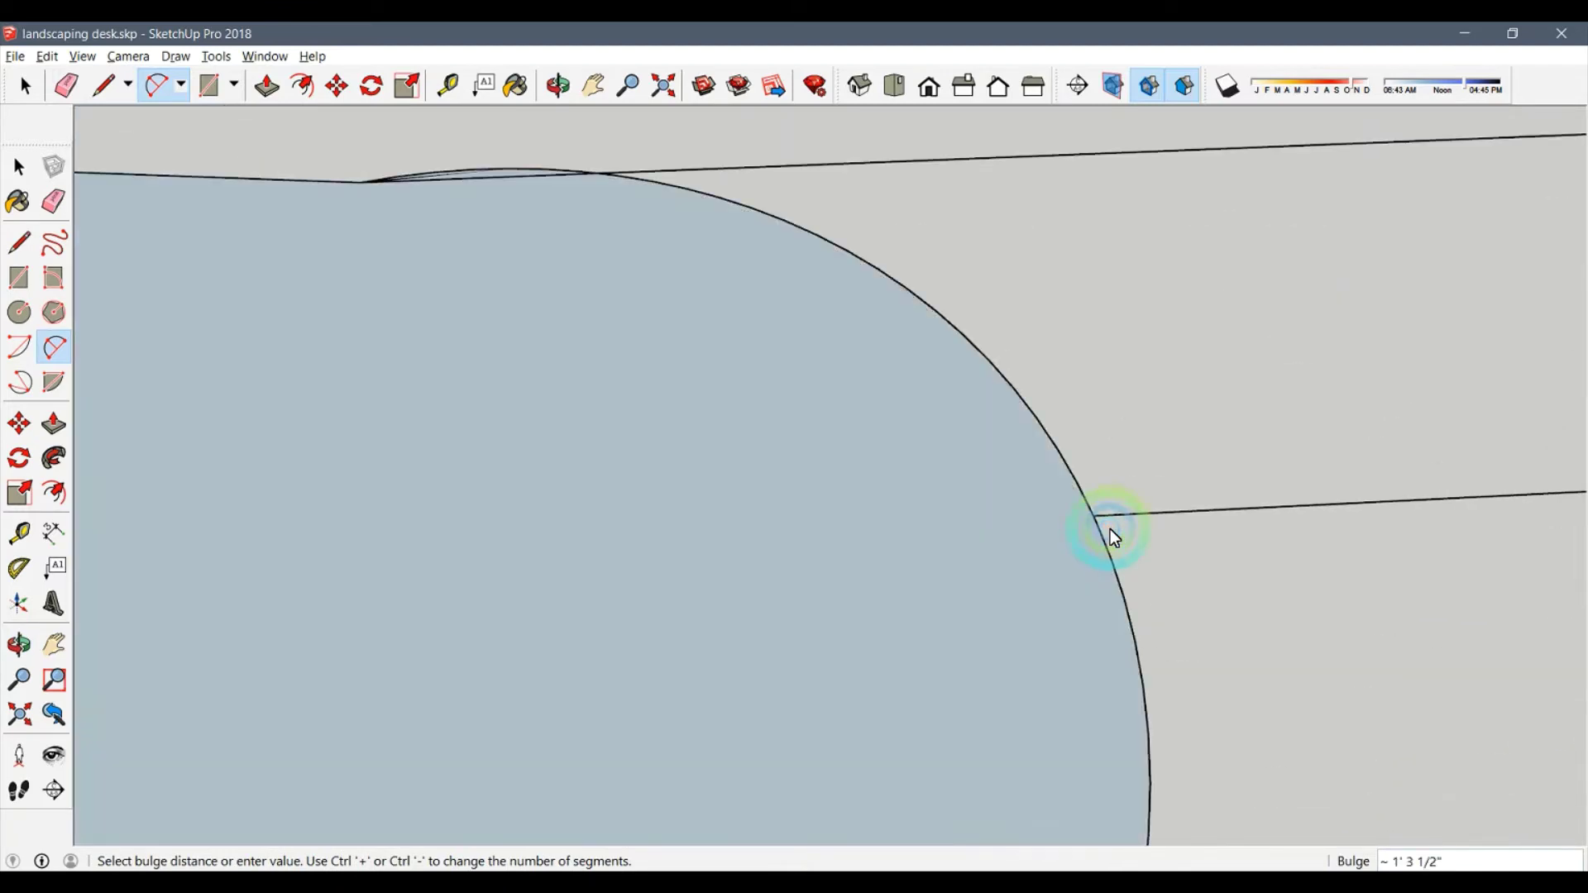
left_click(1110, 528)
Erase the short edge stub at the desk's bottom edge.
scroll(900, 539, "down", 3)
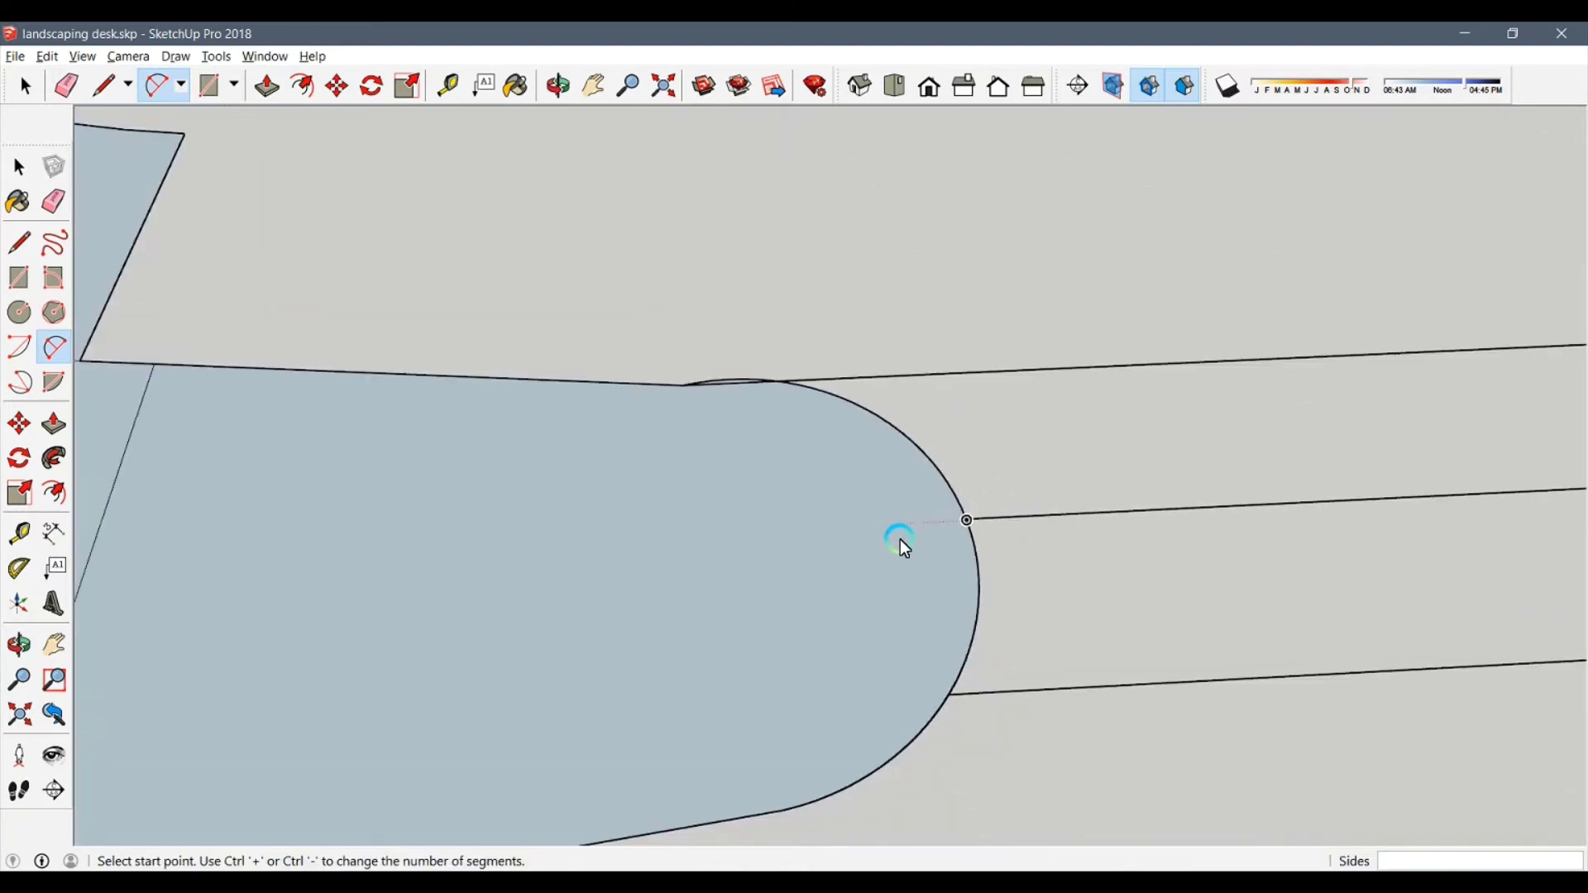
middle_click_drag(900, 539, 599, 647)
key("e")
scroll(606, 718, "up", 1)
scroll(612, 712, "up", 1)
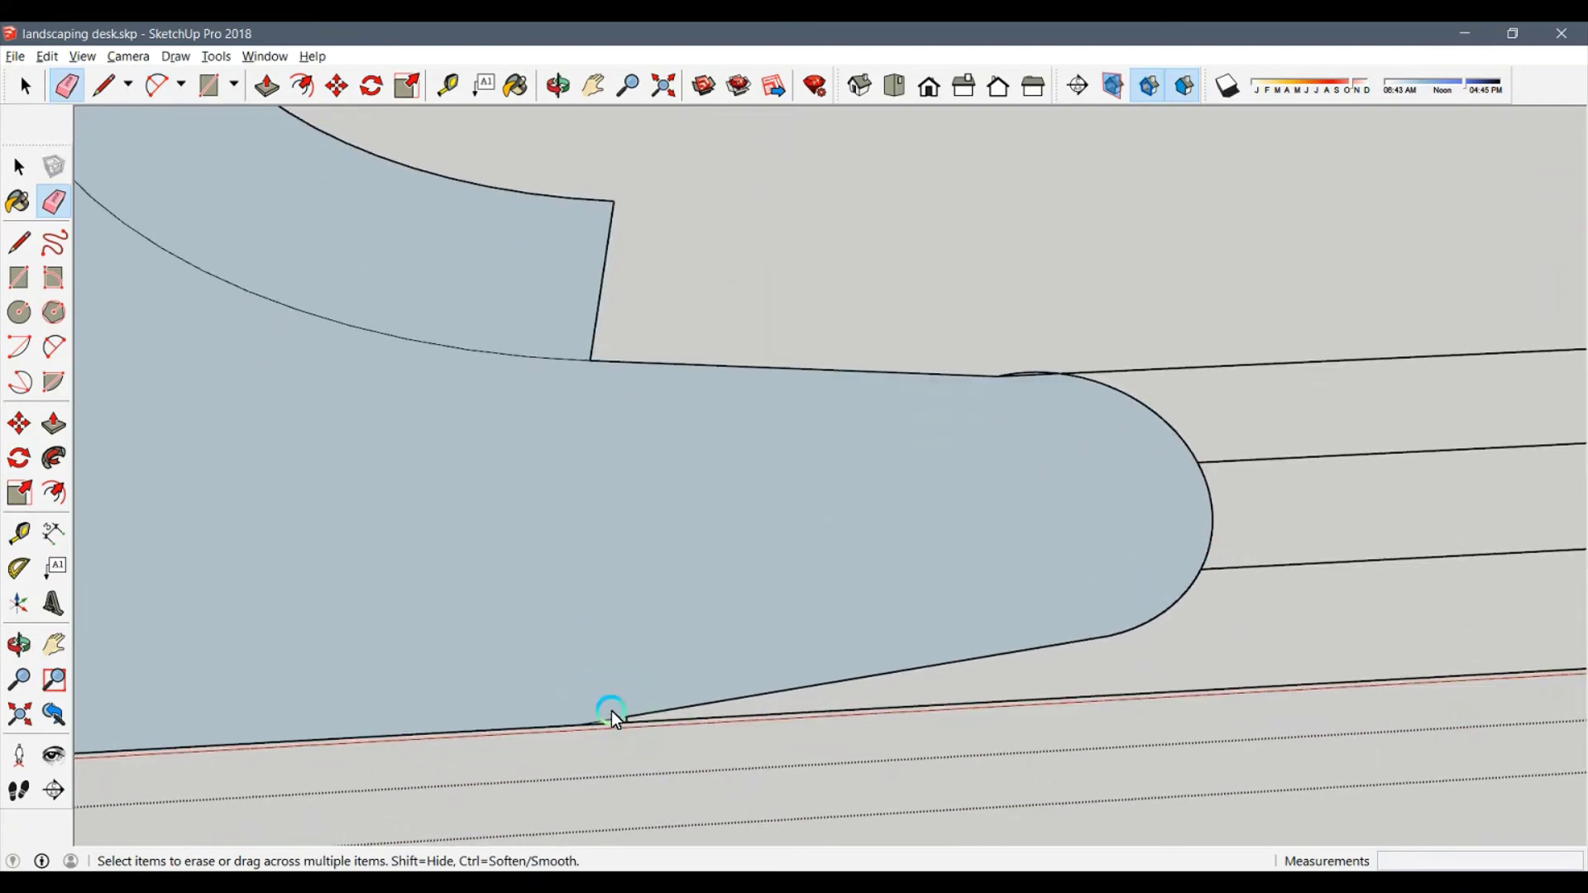
left_click(615, 716)
scroll(771, 484, "down", 5)
scroll(723, 432, "up", 3)
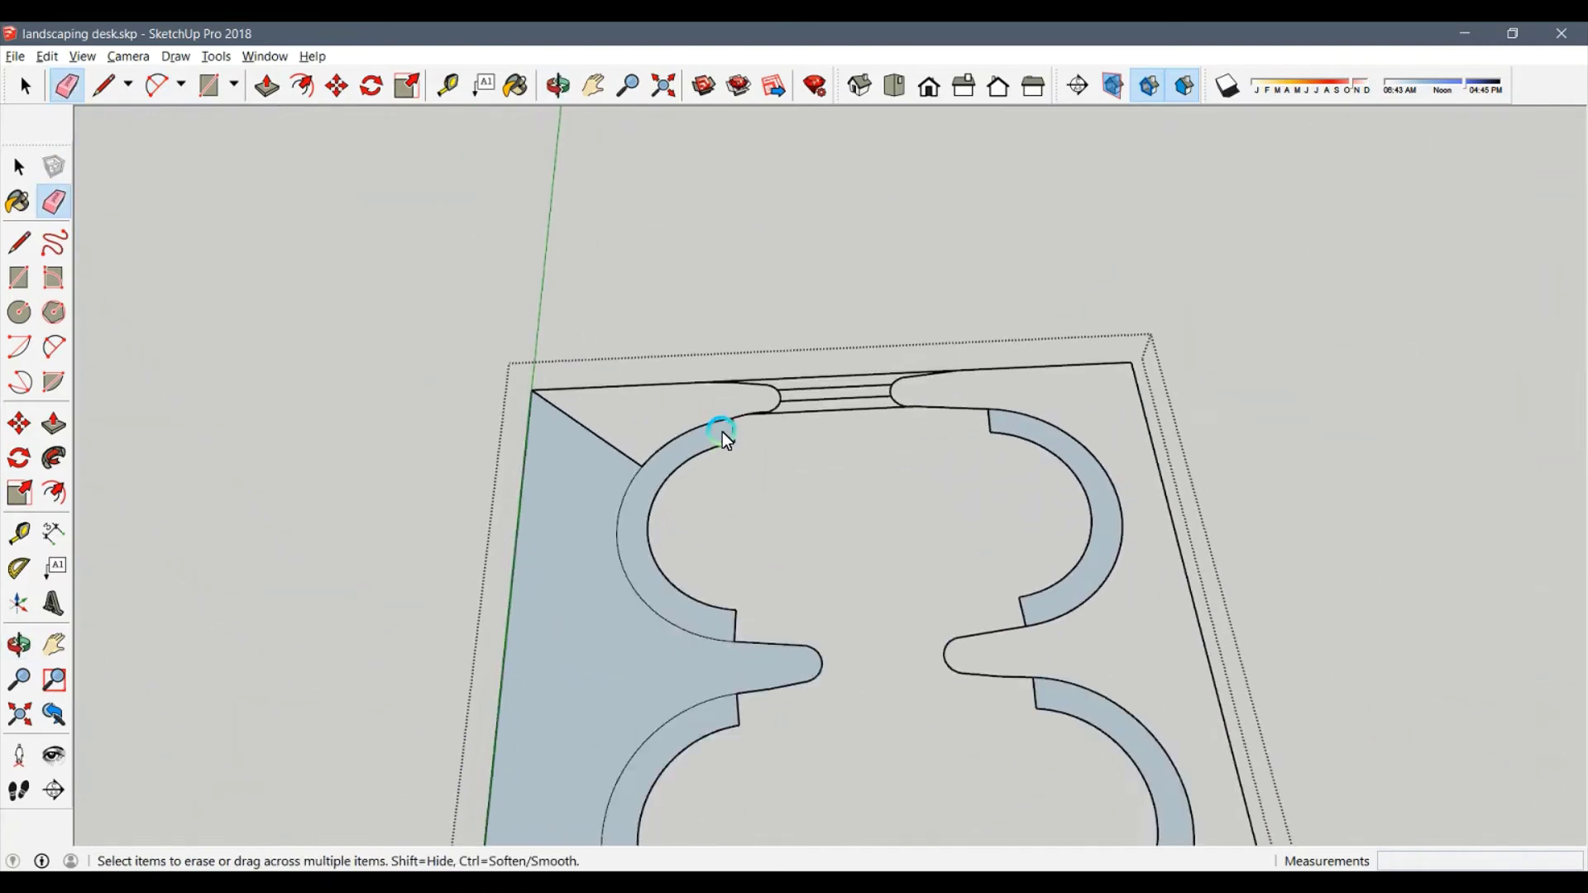
scroll(784, 367, "up", 2)
scroll(782, 397, "down", 1)
scroll(761, 451, "up", 2)
scroll(747, 473, "up", 1)
Draw a diagonal line from the arc's upper end to the top edge, then erase it.
key("l")
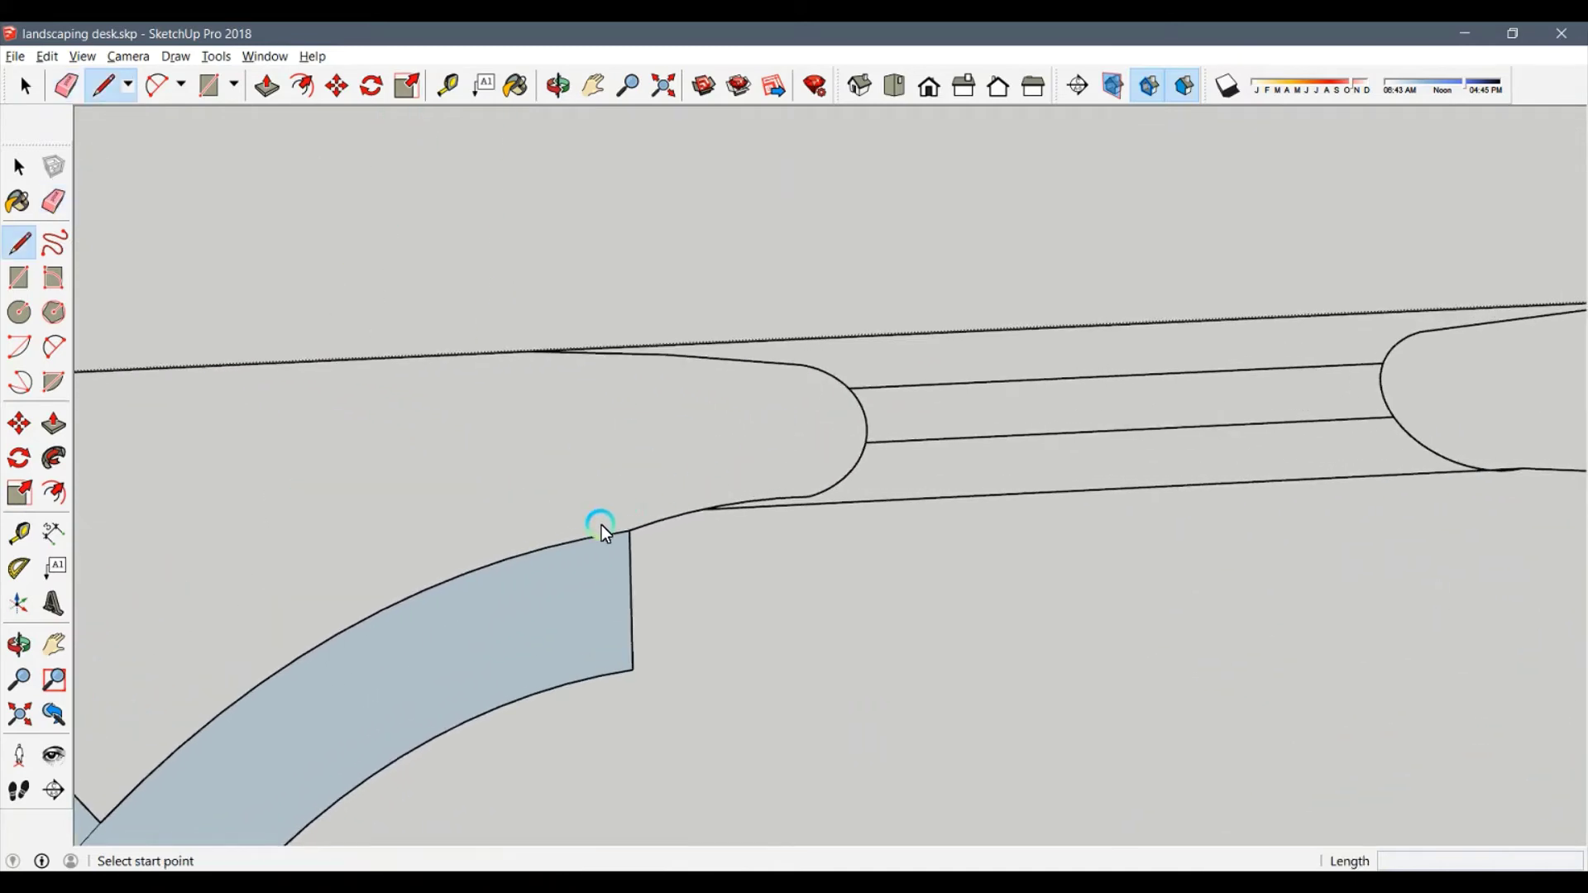
left_click(628, 524)
left_click(528, 349)
key("e")
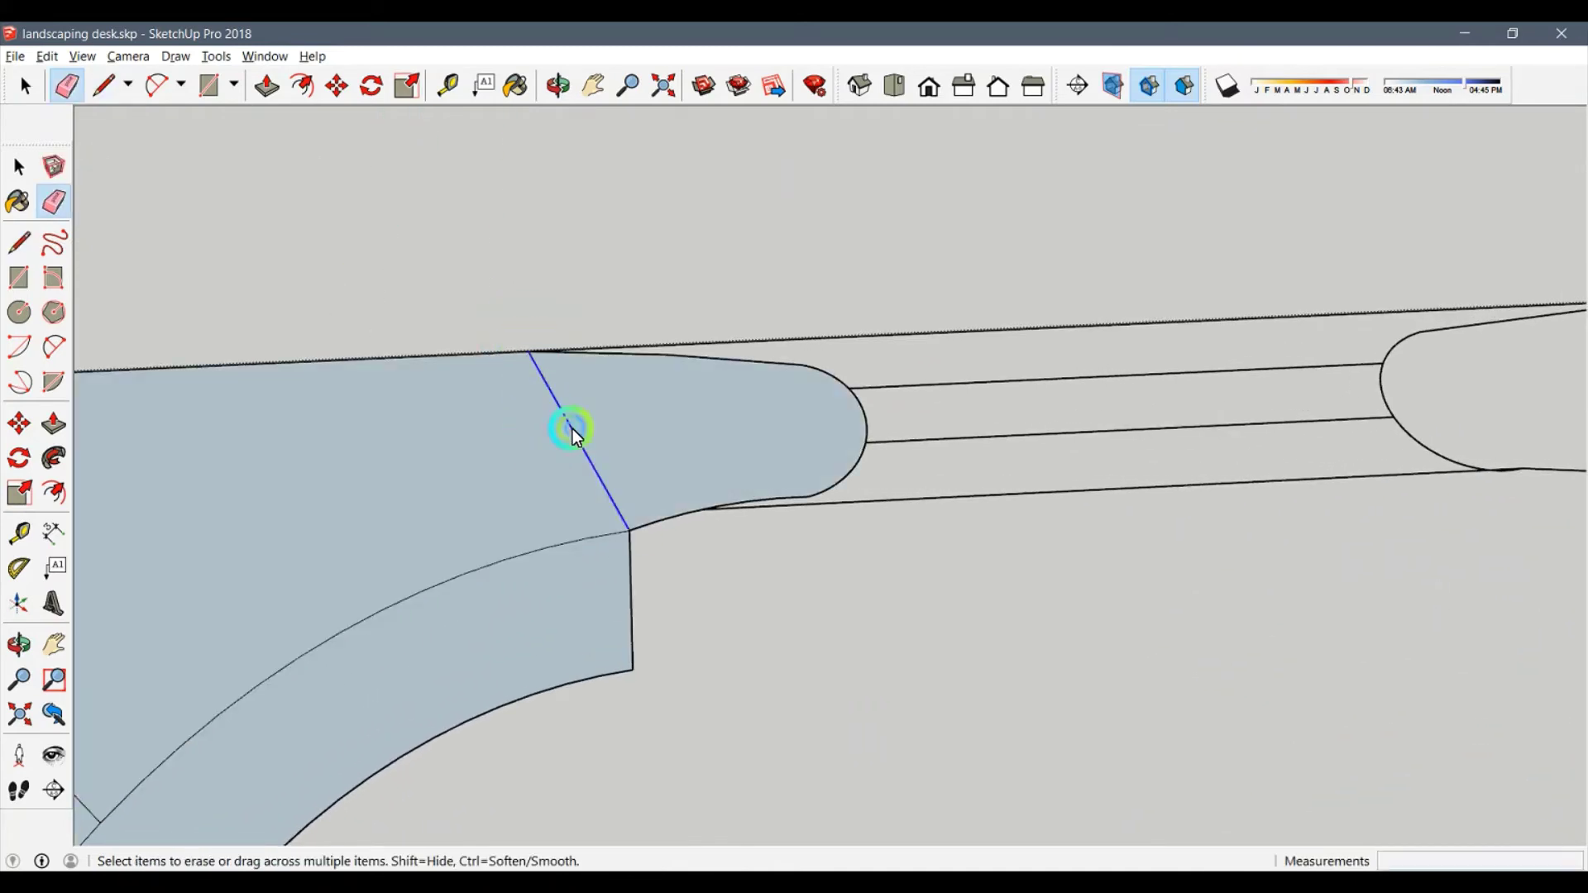
left_click(570, 427)
mouse_move(573, 429)
middle_mouse_down()
mouse_move(763, 351)
mouse_move(622, 342)
middle_mouse_up()
left_click(622, 342)
scroll(622, 343, "down", 3)
Close a face with a dividing line from the right arc's end to the top edge.
middle_click_drag(871, 463, 804, 451)
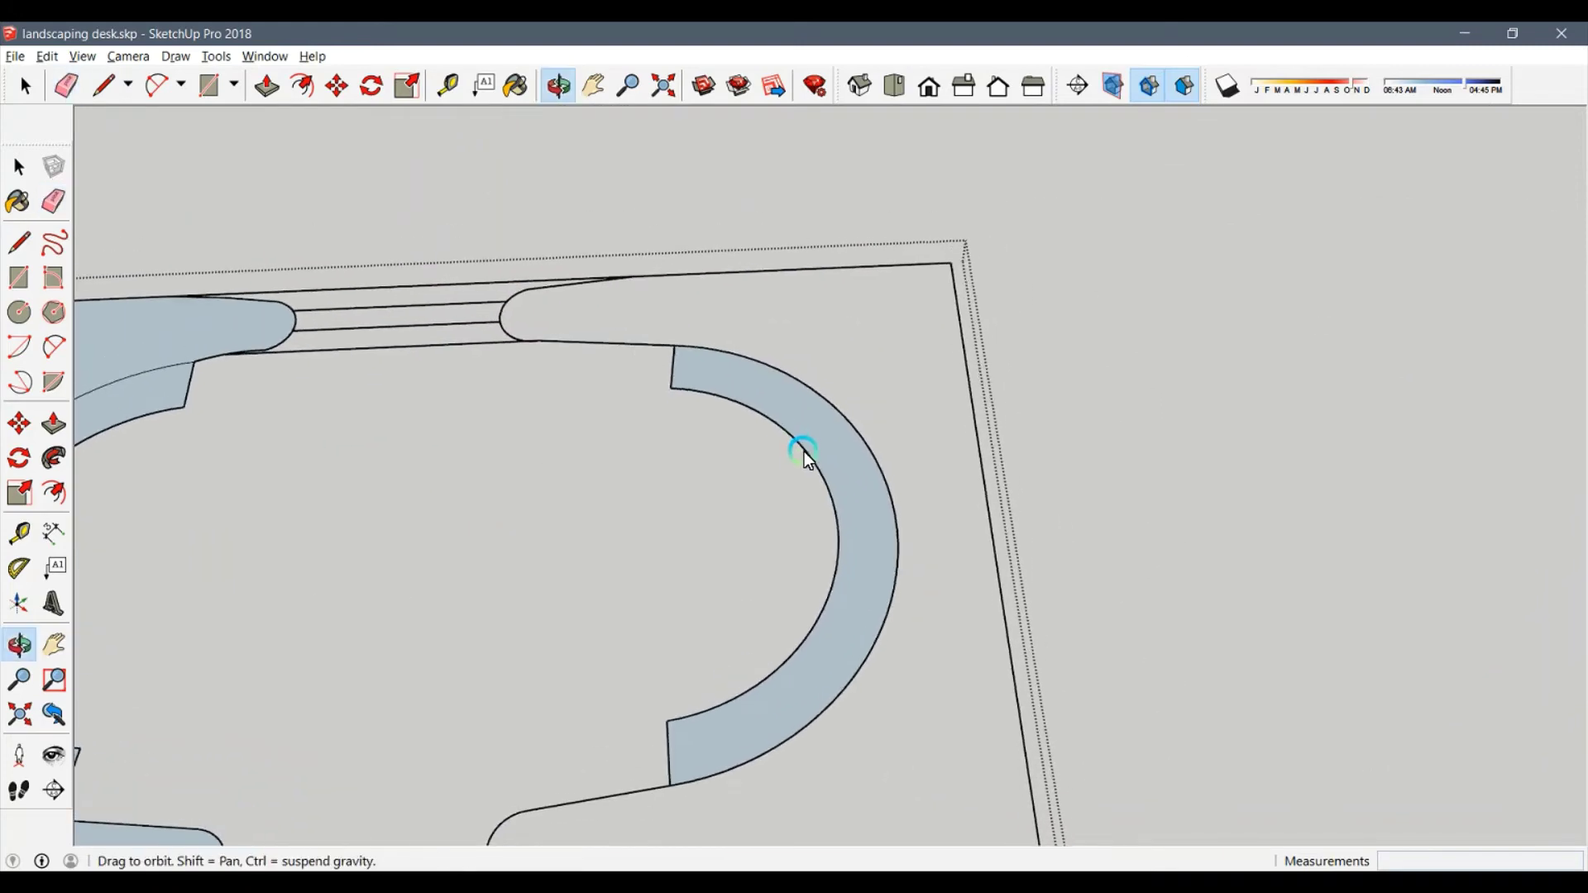
key("l")
left_click(618, 339)
left_click(629, 278)
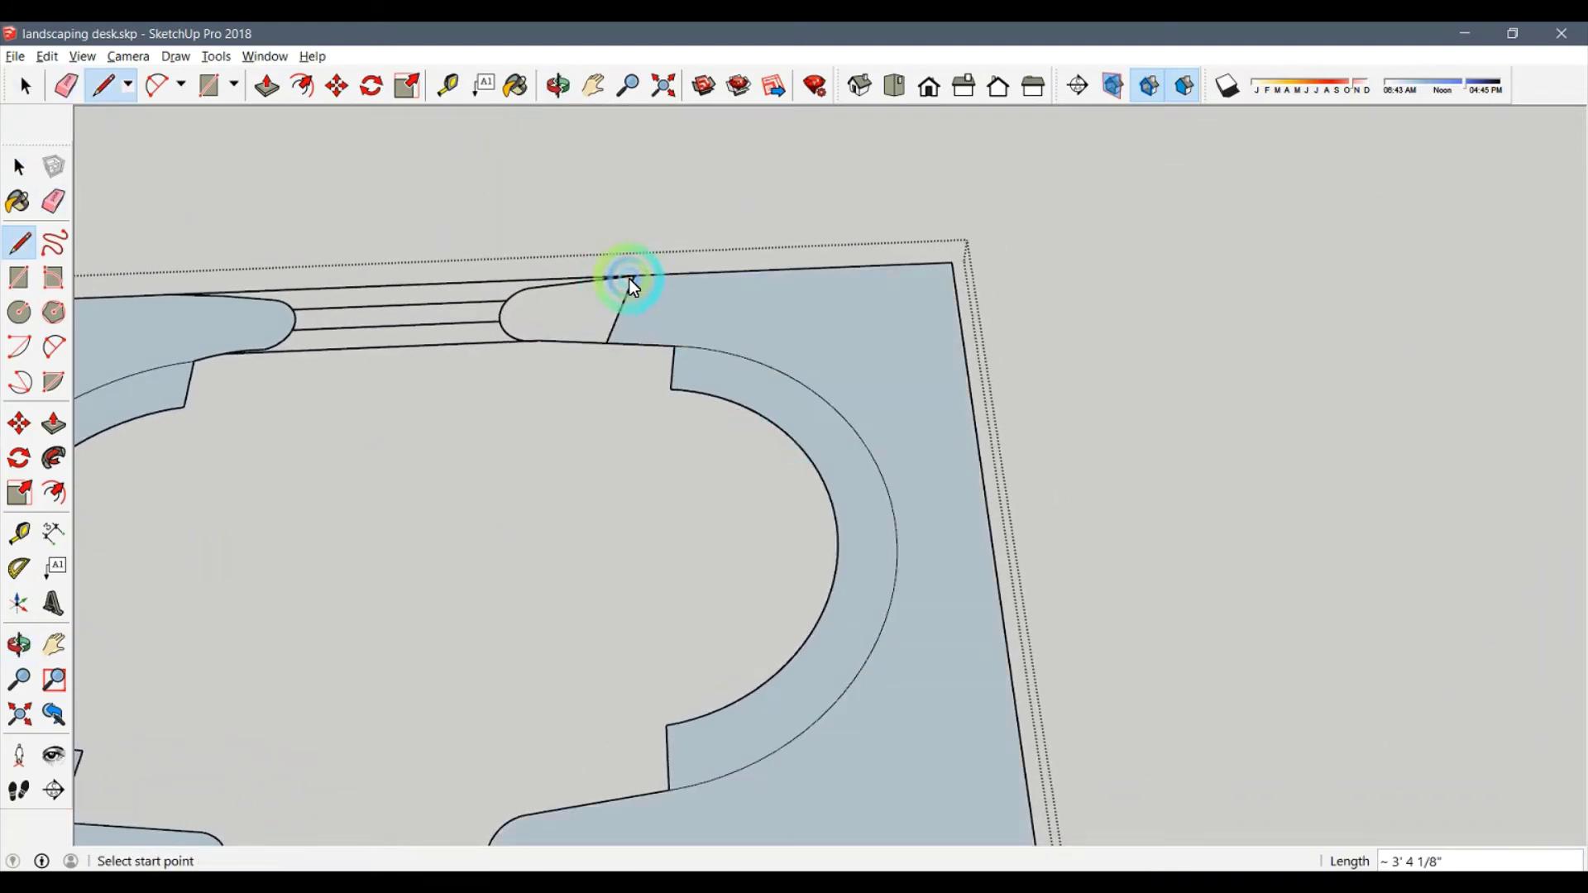
At the rounded slot end, line the bottom endpoint to the top edge and erase the old slanted edge.
scroll(537, 345, "up", 1)
scroll(548, 335, "up", 1)
middle_click_drag(547, 336, 672, 494, "shift")
scroll(723, 593, "up", 2)
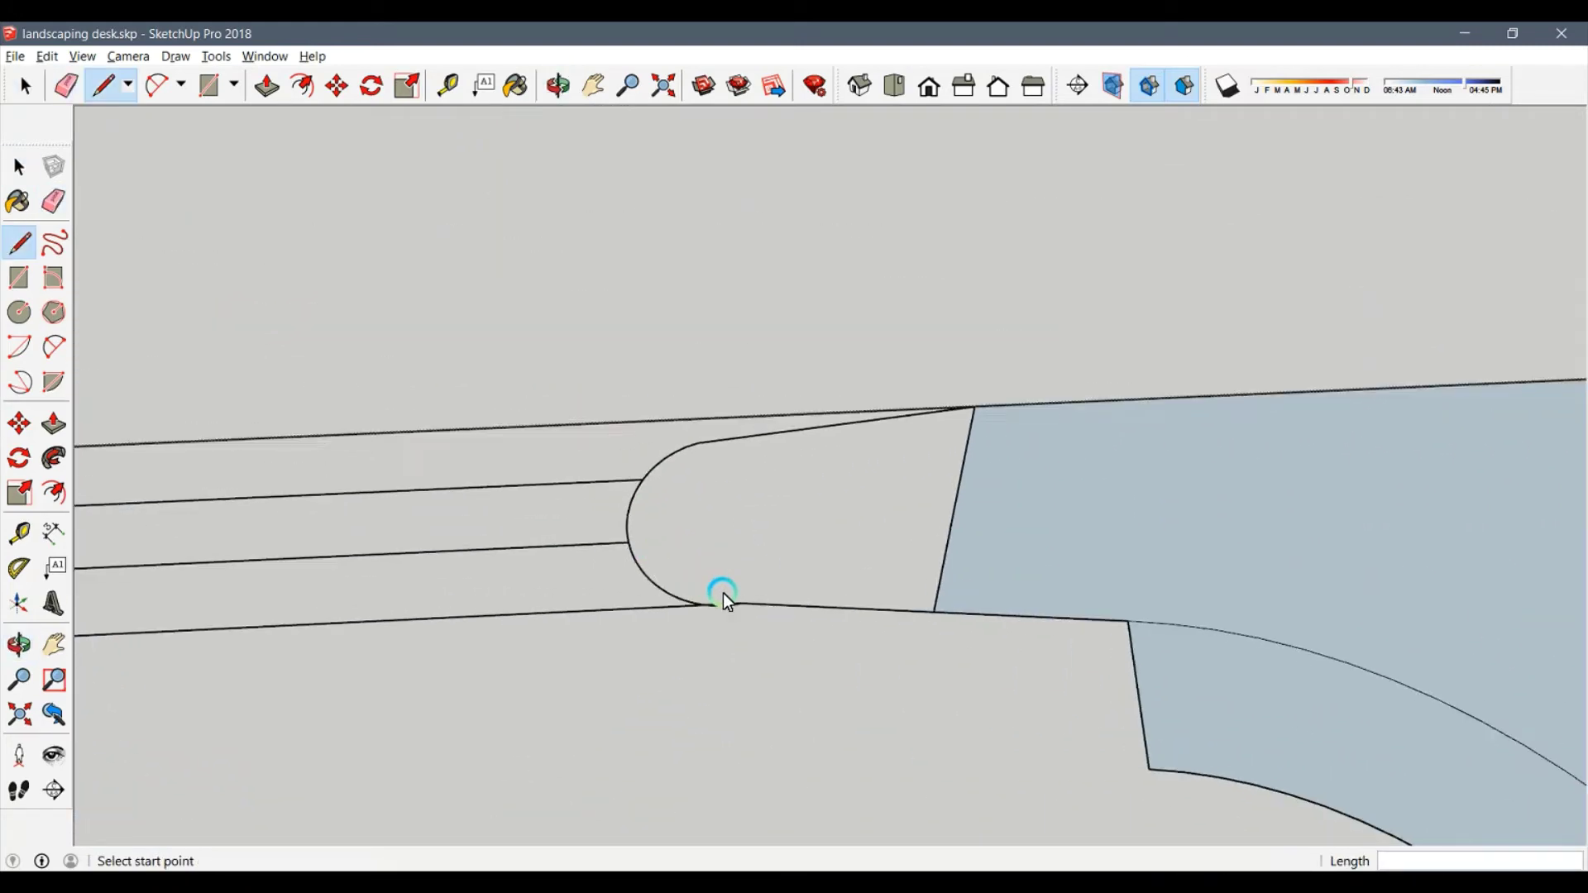
scroll(732, 599, "up", 1)
scroll(738, 602, "up", 1)
left_click(738, 603)
left_click(799, 372)
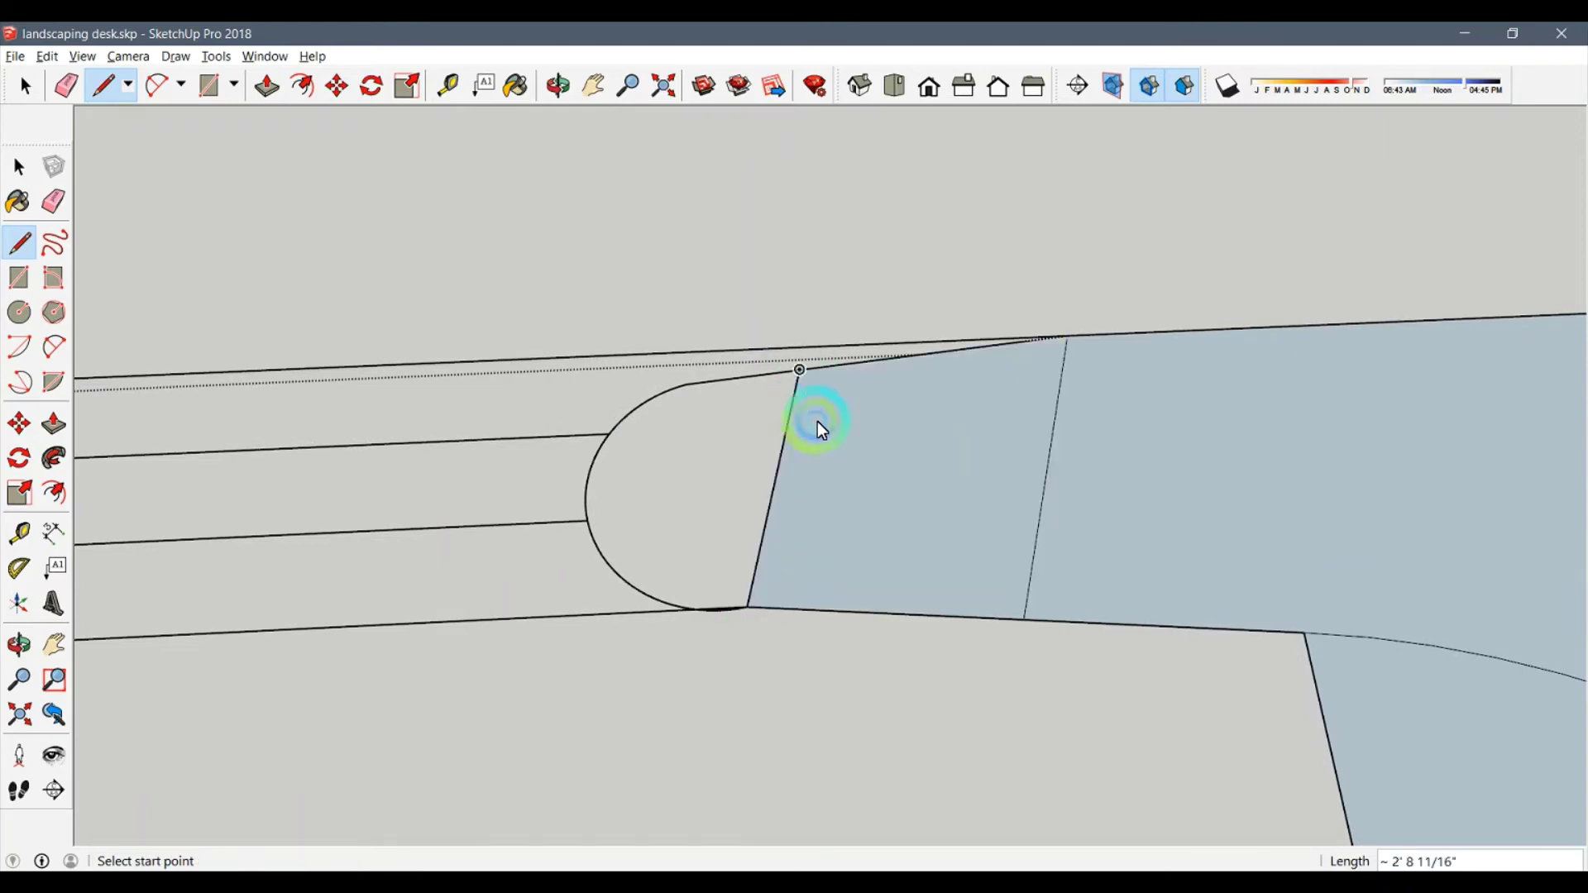
key("e")
left_click(1042, 490)
Round off the slot end with a two-point arc and erase the leftover slanted edge.
key("a")
scroll(728, 612, "up", 1)
scroll(772, 591, "up", 1)
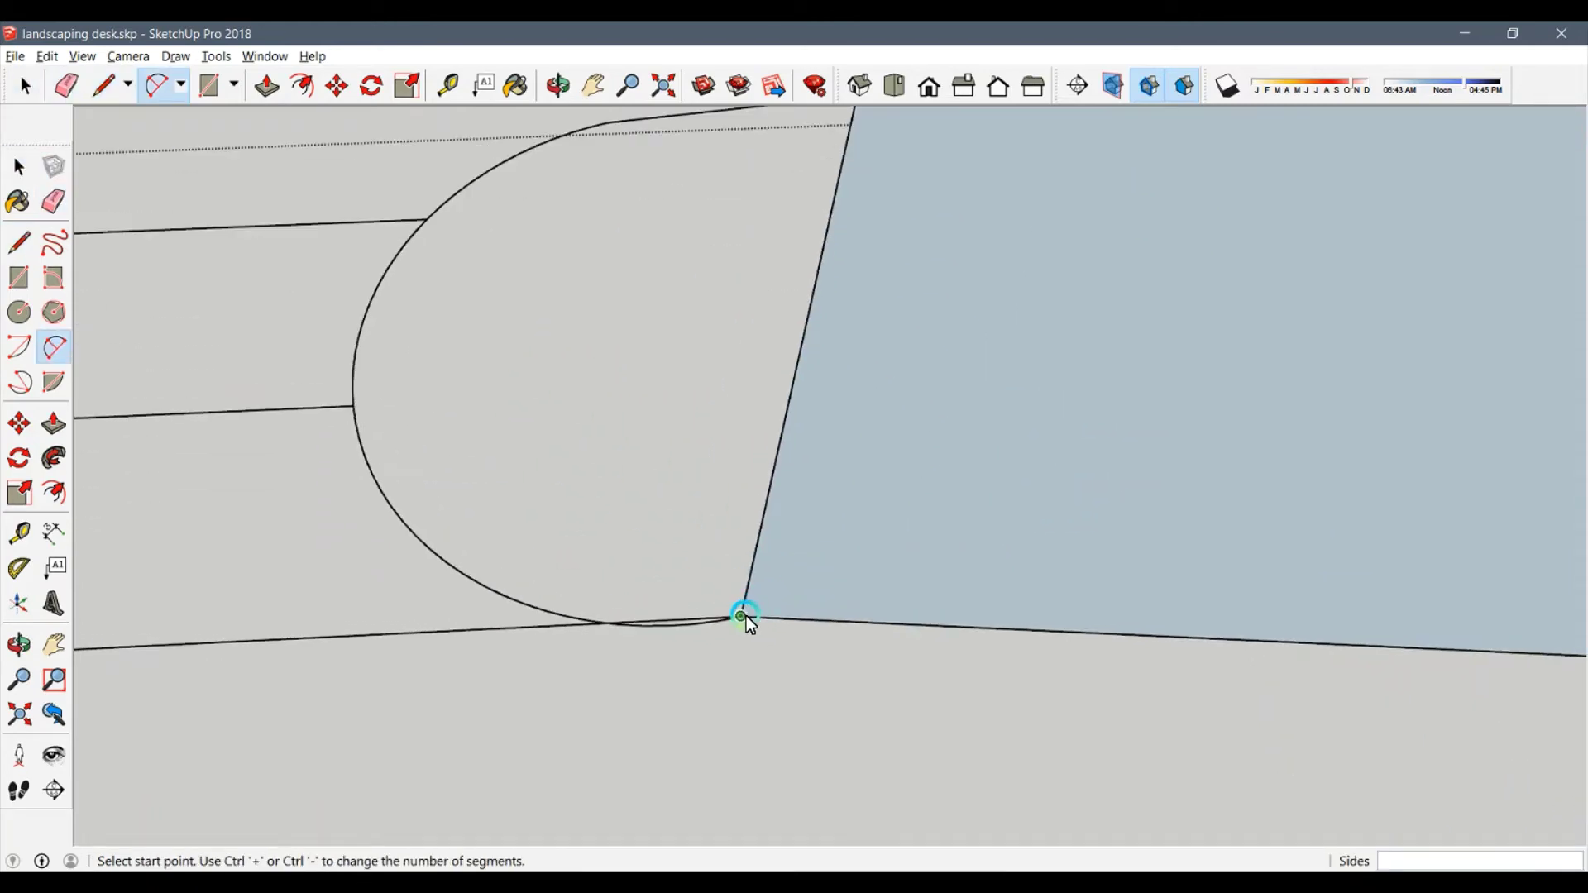
left_click(746, 614)
scroll(843, 298, "up", 1)
left_click(615, 313)
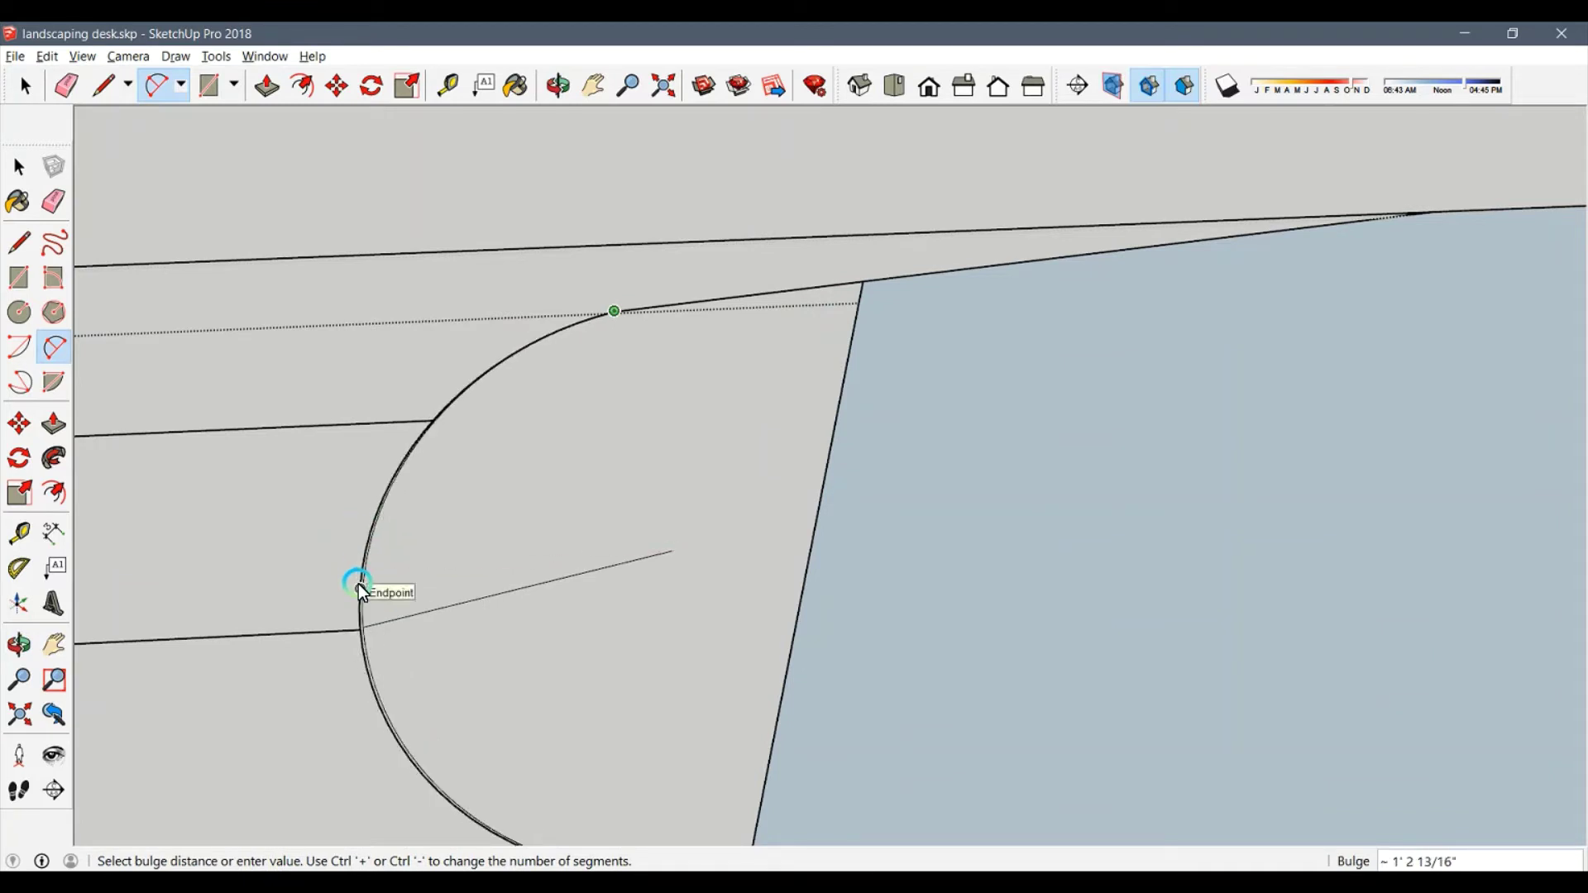
left_click(359, 629)
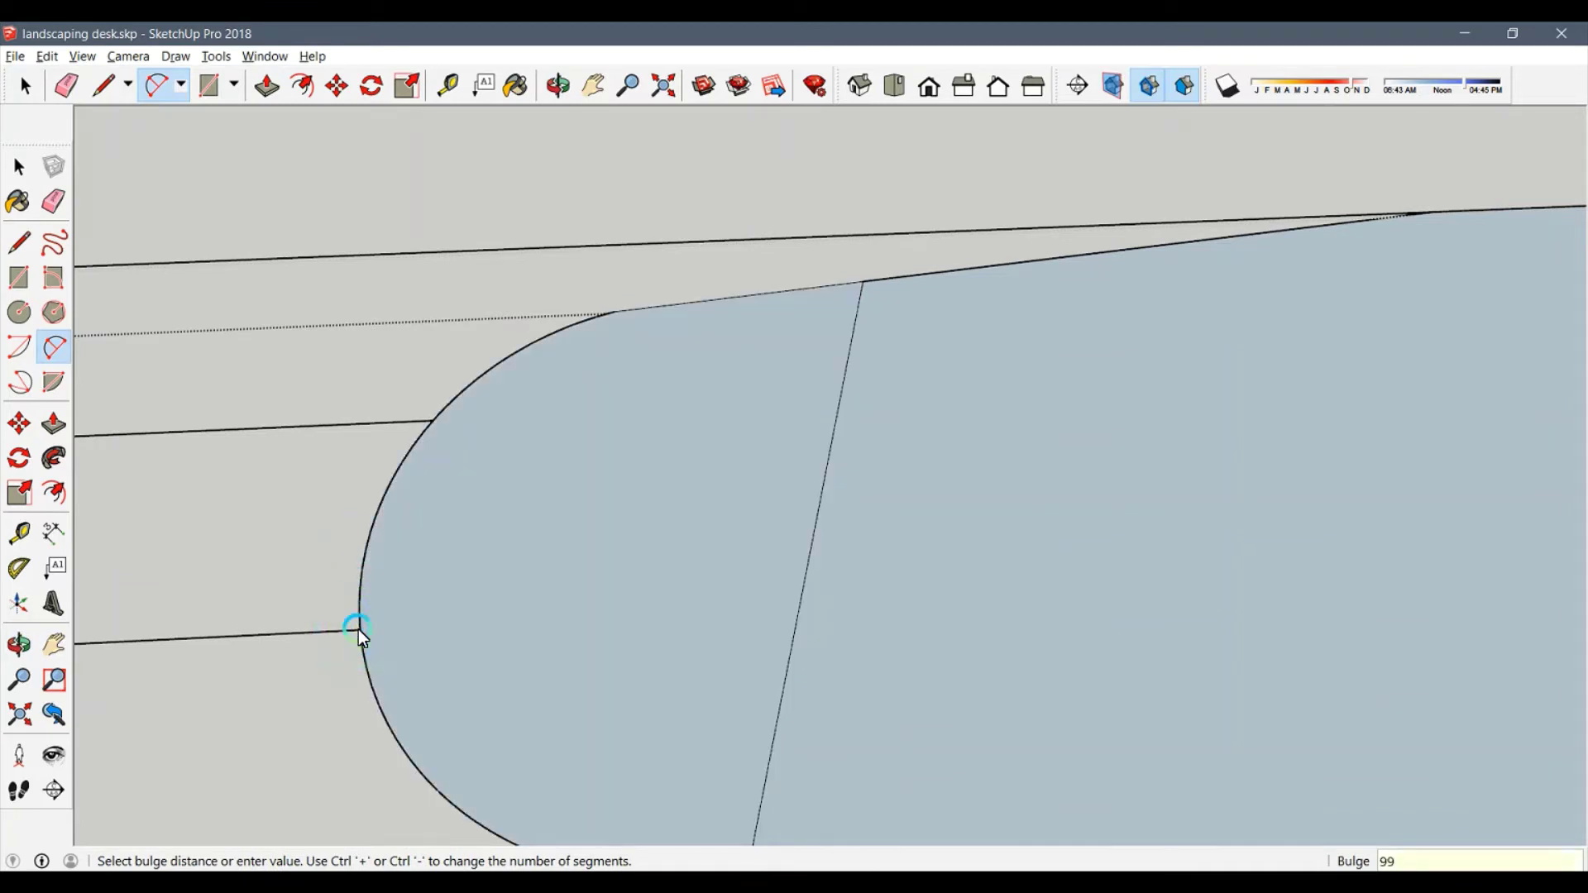
key("e")
left_click_drag(744, 634, 852, 635)
scroll(850, 632, "down", 5)
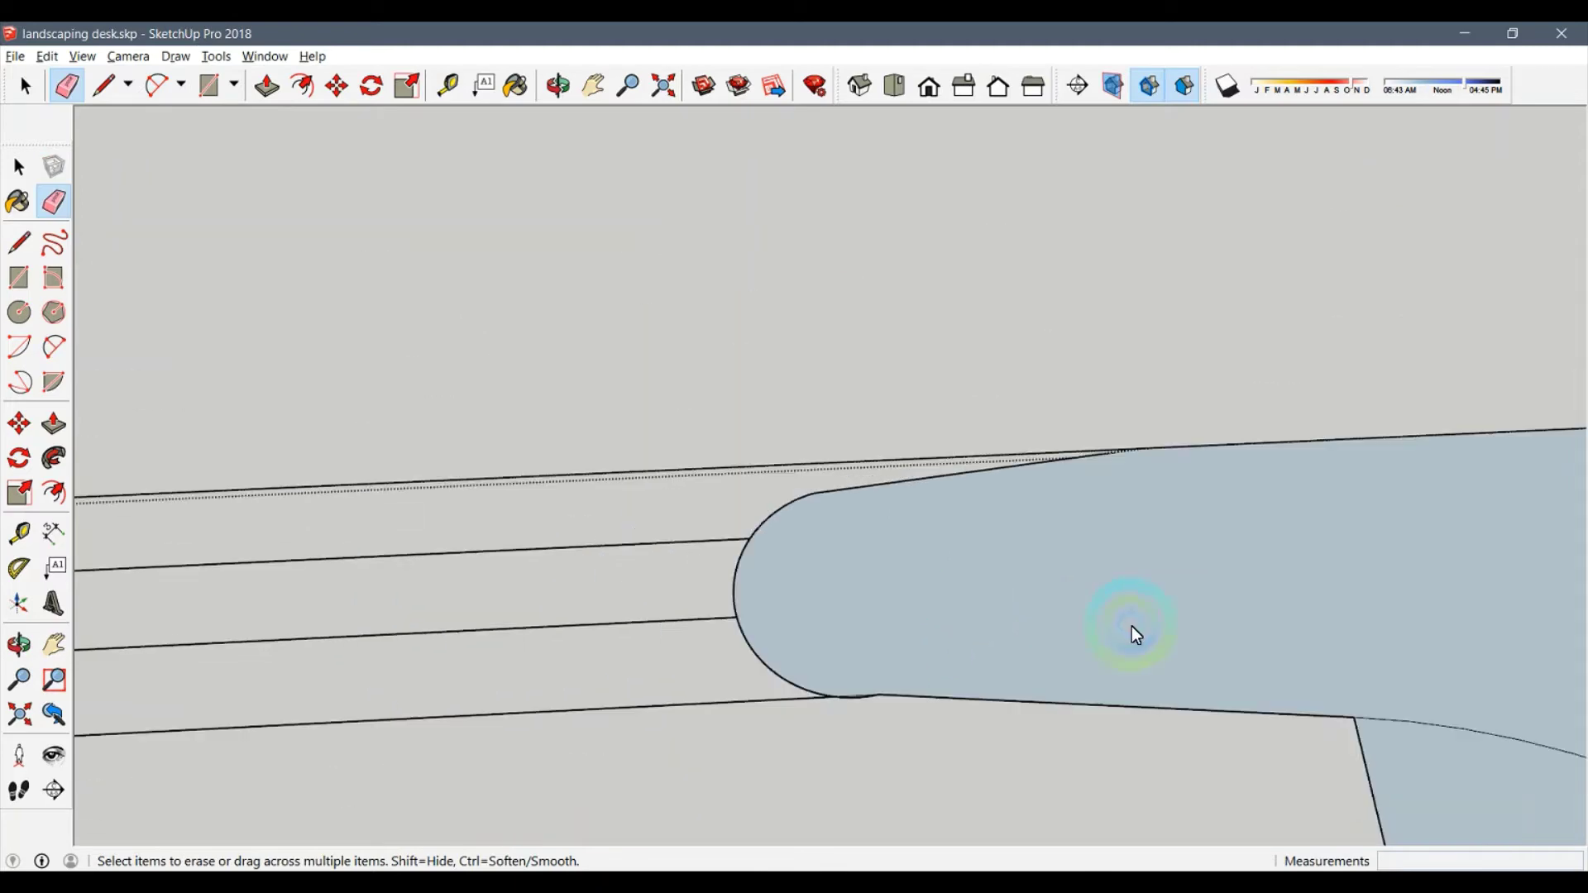
mouse_move(1131, 627)
middle_mouse_down()
mouse_move(1024, 523)
mouse_move(892, 638)
mouse_move(805, 420)
mouse_move(768, 515)
mouse_move(745, 789)
middle_mouse_up()
Draw a line across the arc and desk-edge junction.
key("l")
scroll(751, 777, "up", 3)
scroll(702, 701, "up", 5)
scroll(702, 701, "up", 3)
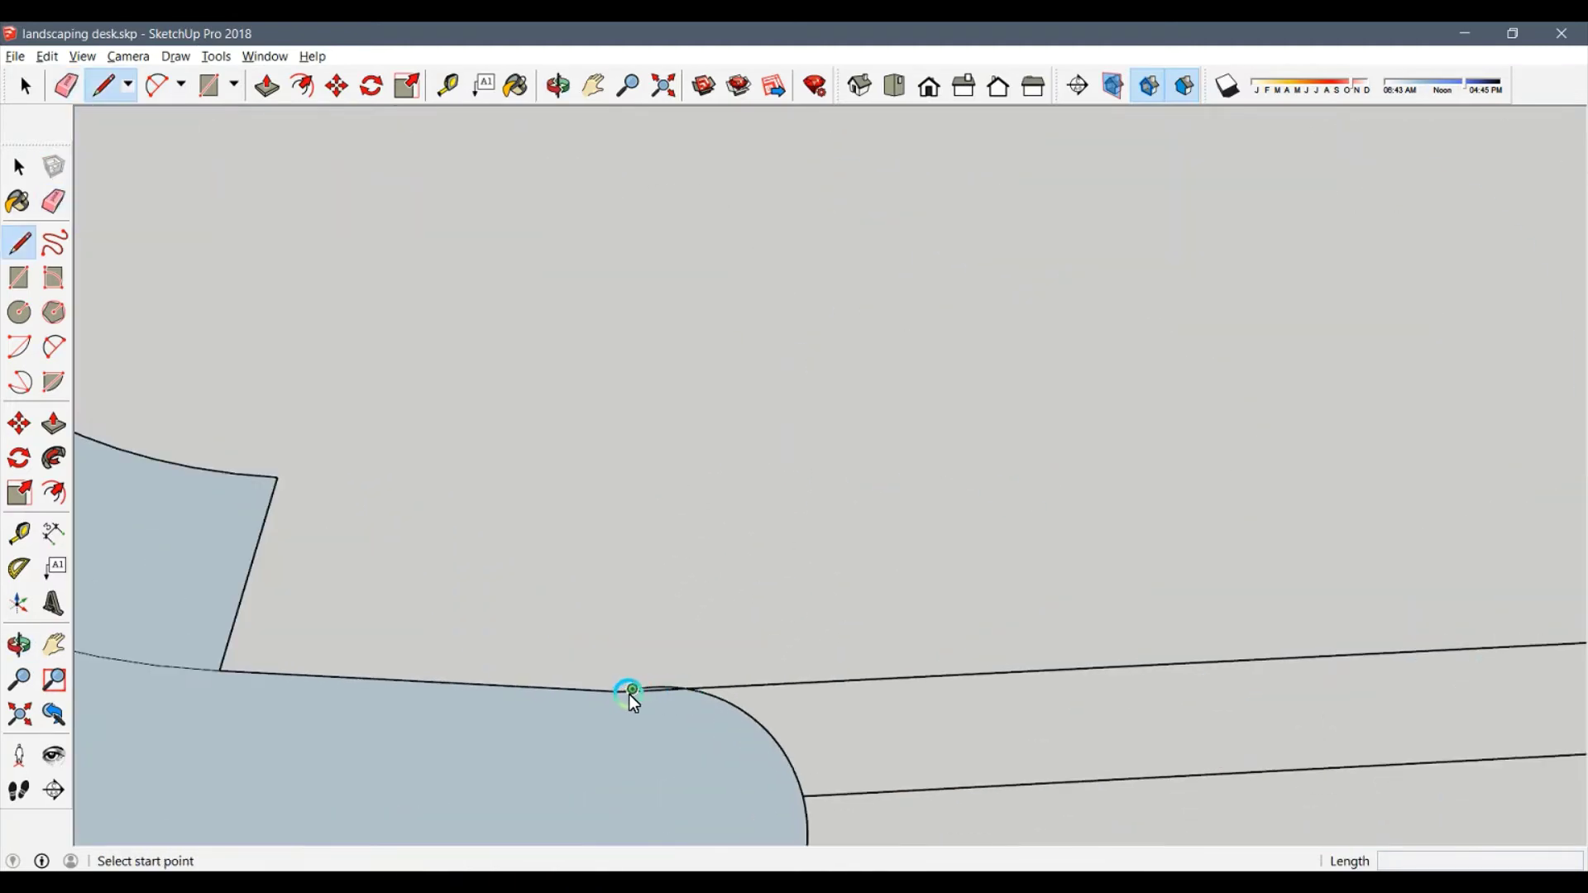
left_click(624, 693)
middle_click_drag(941, 723, 1224, 612)
left_click(1209, 627)
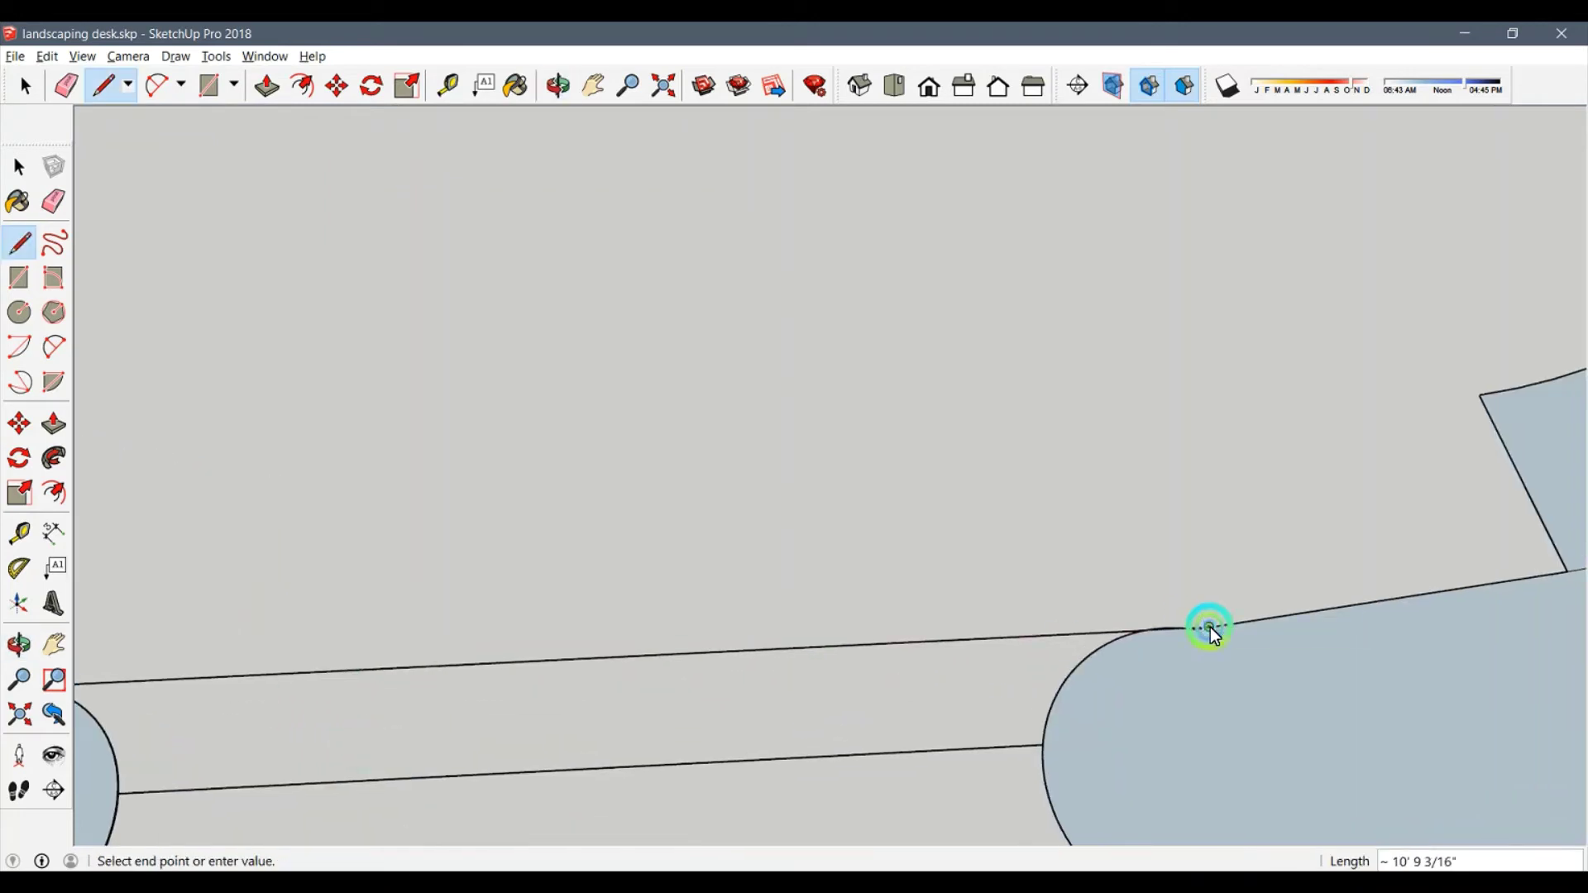
scroll(1209, 627, "up", 3)
Erase the short stray edge and the small leftover arc at the junction.
key("e")
scroll(1190, 637, "up", 3)
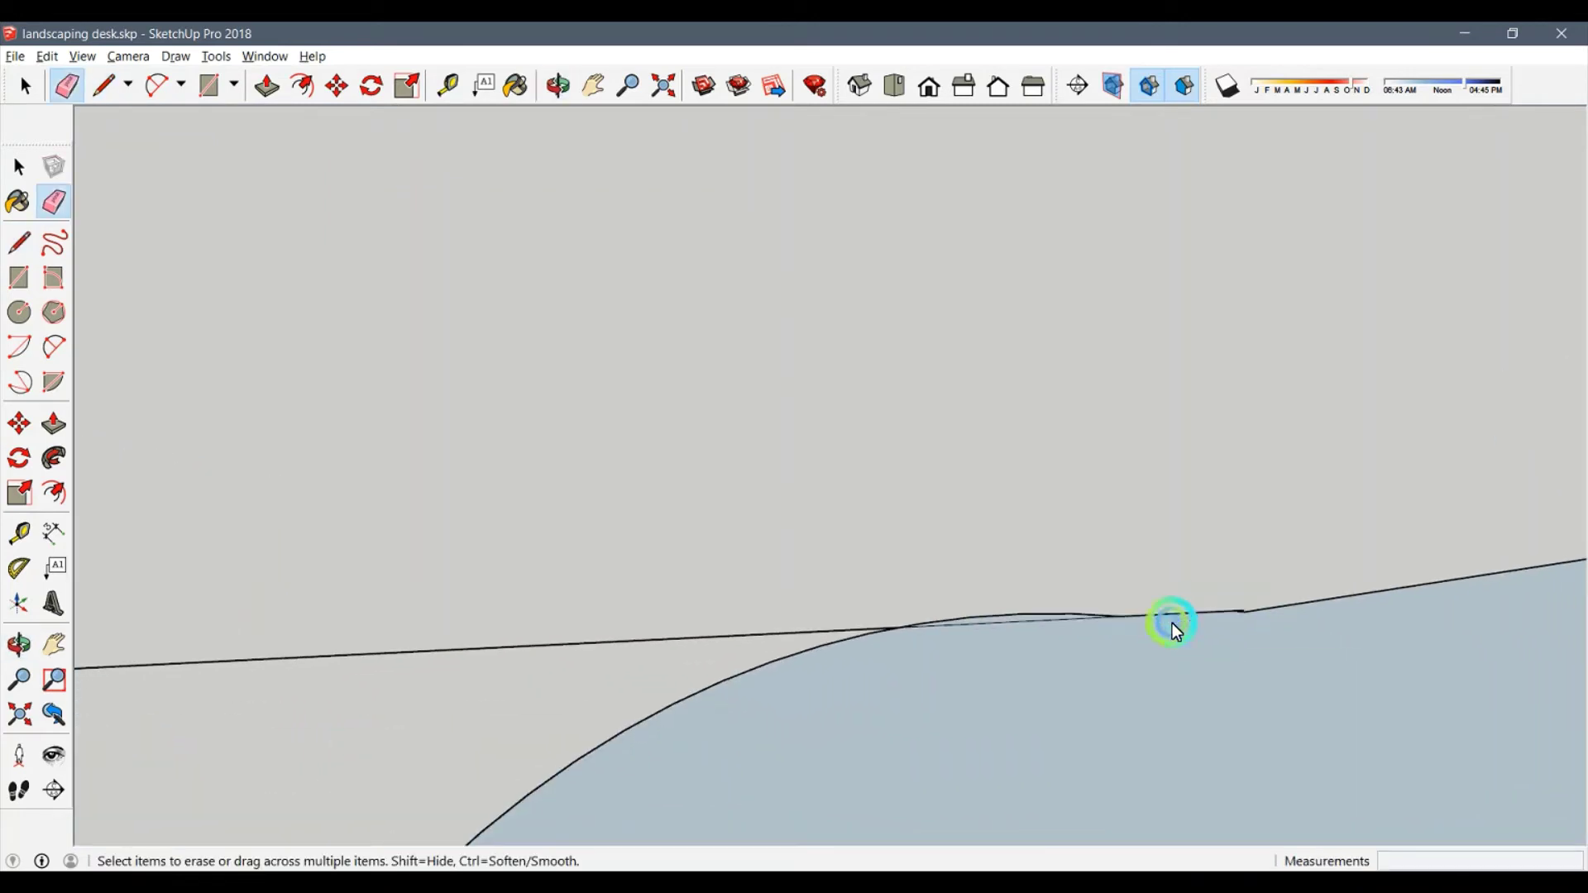
left_click(1030, 627)
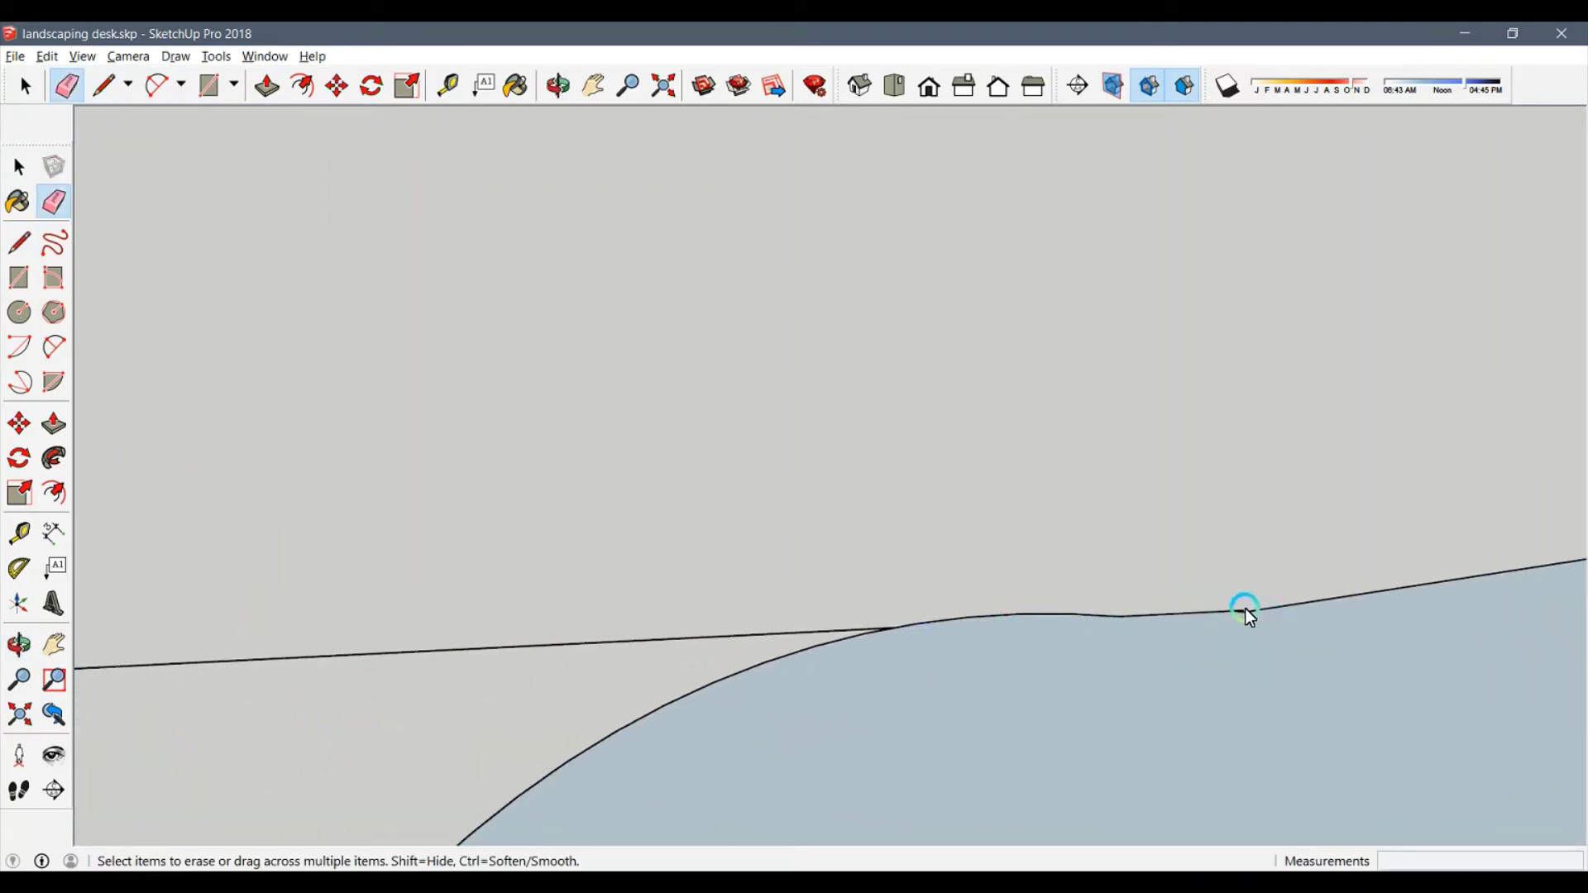
scroll(1244, 612, "up", 3)
scroll(868, 660, "down", 3)
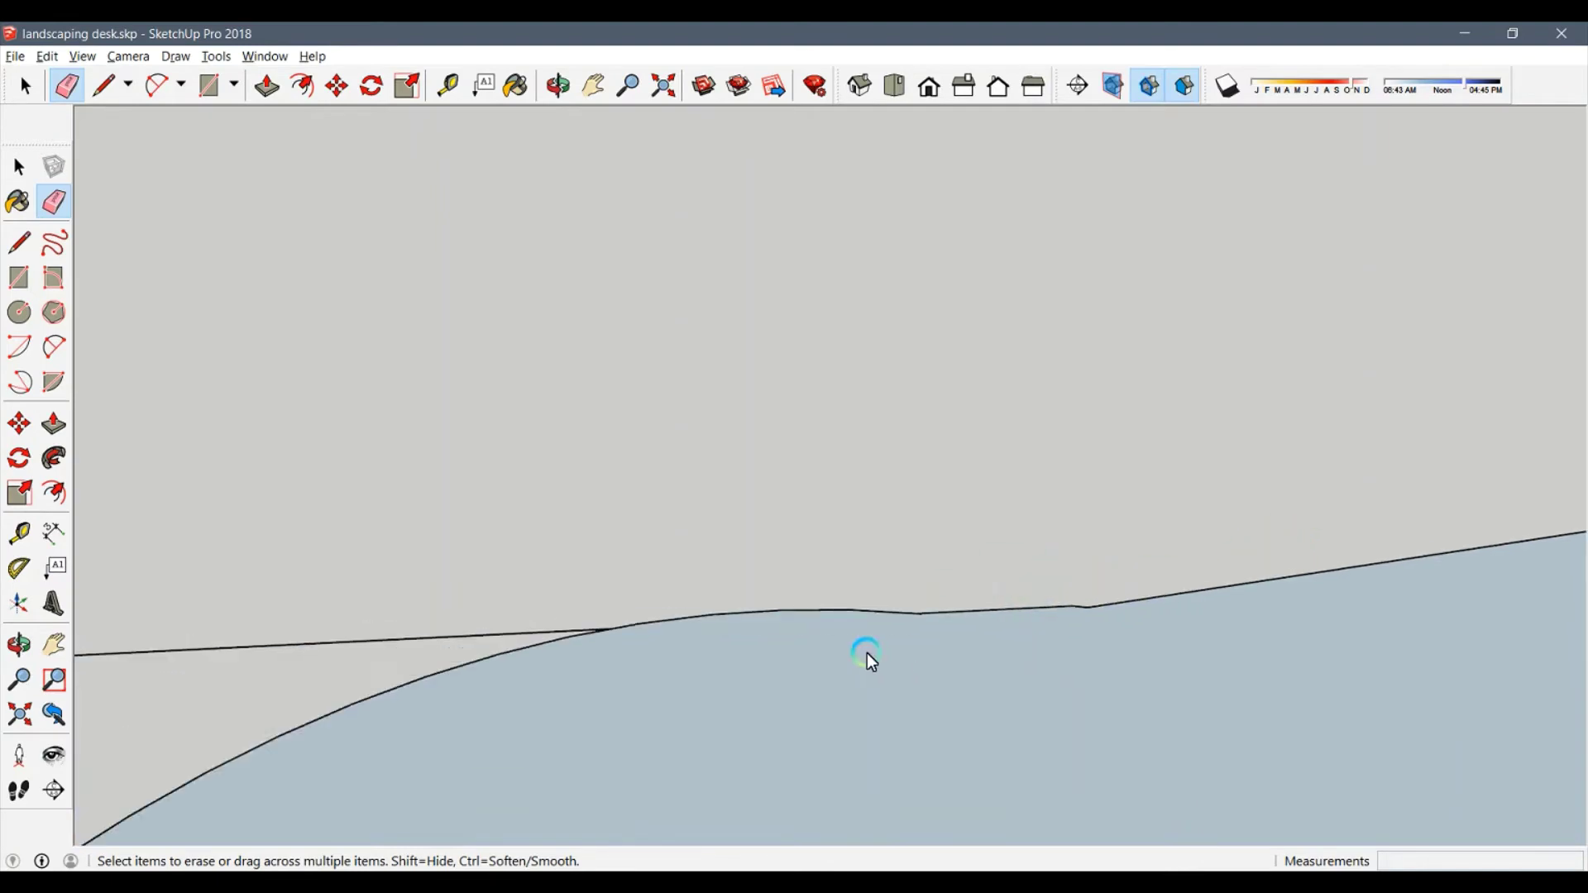
scroll(1054, 593, "up", 2)
scroll(835, 637, "up", 2)
scroll(1075, 663, "down", 3)
scroll(946, 644, "up", 3)
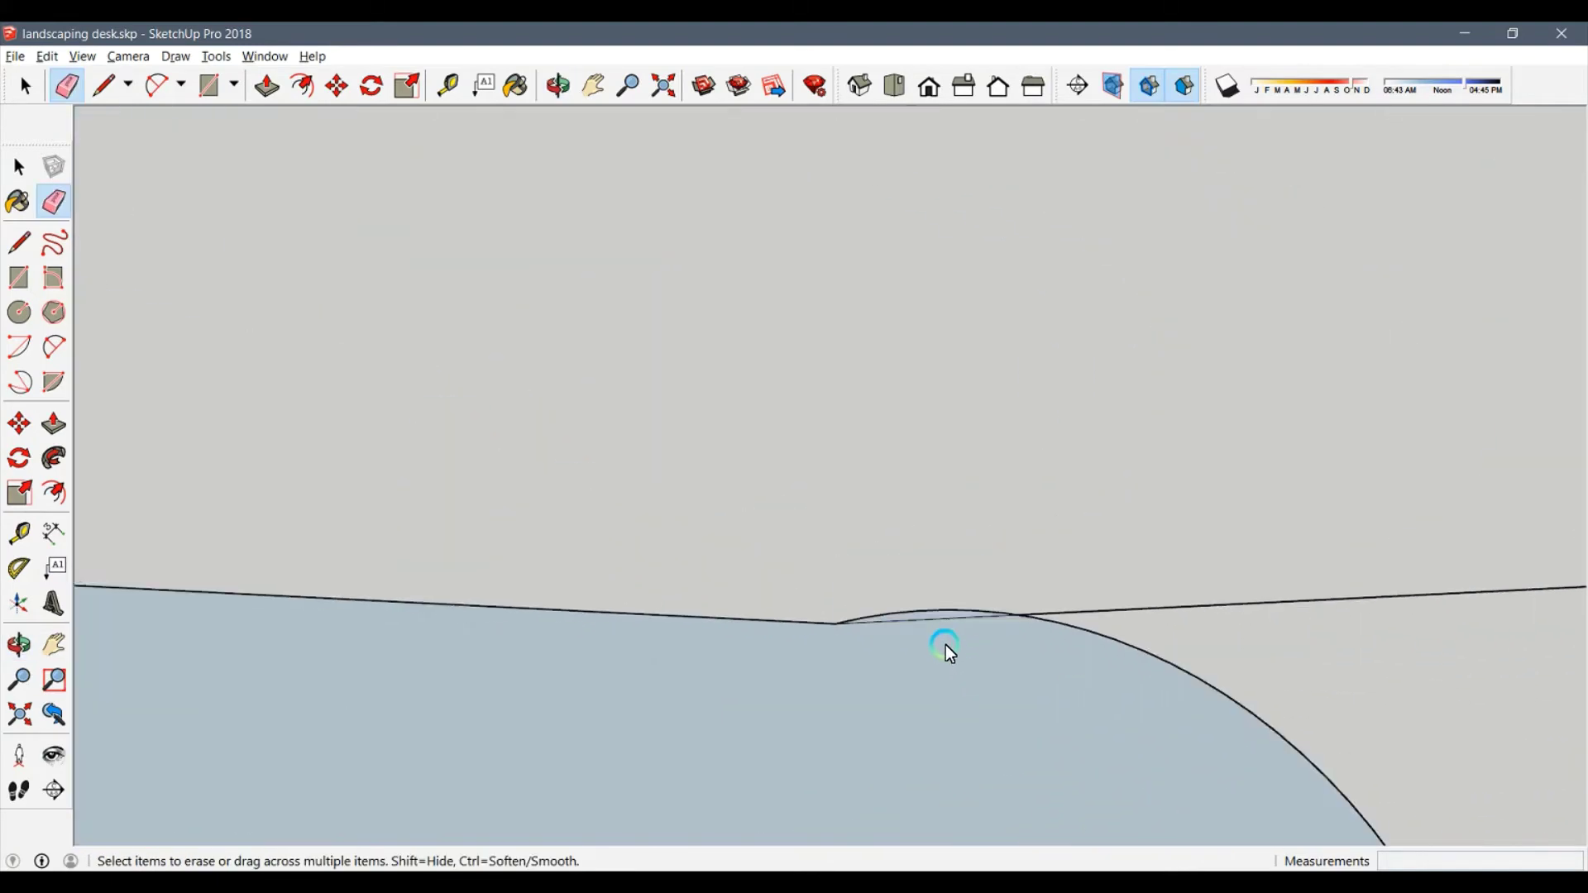
scroll(962, 615, "up", 2)
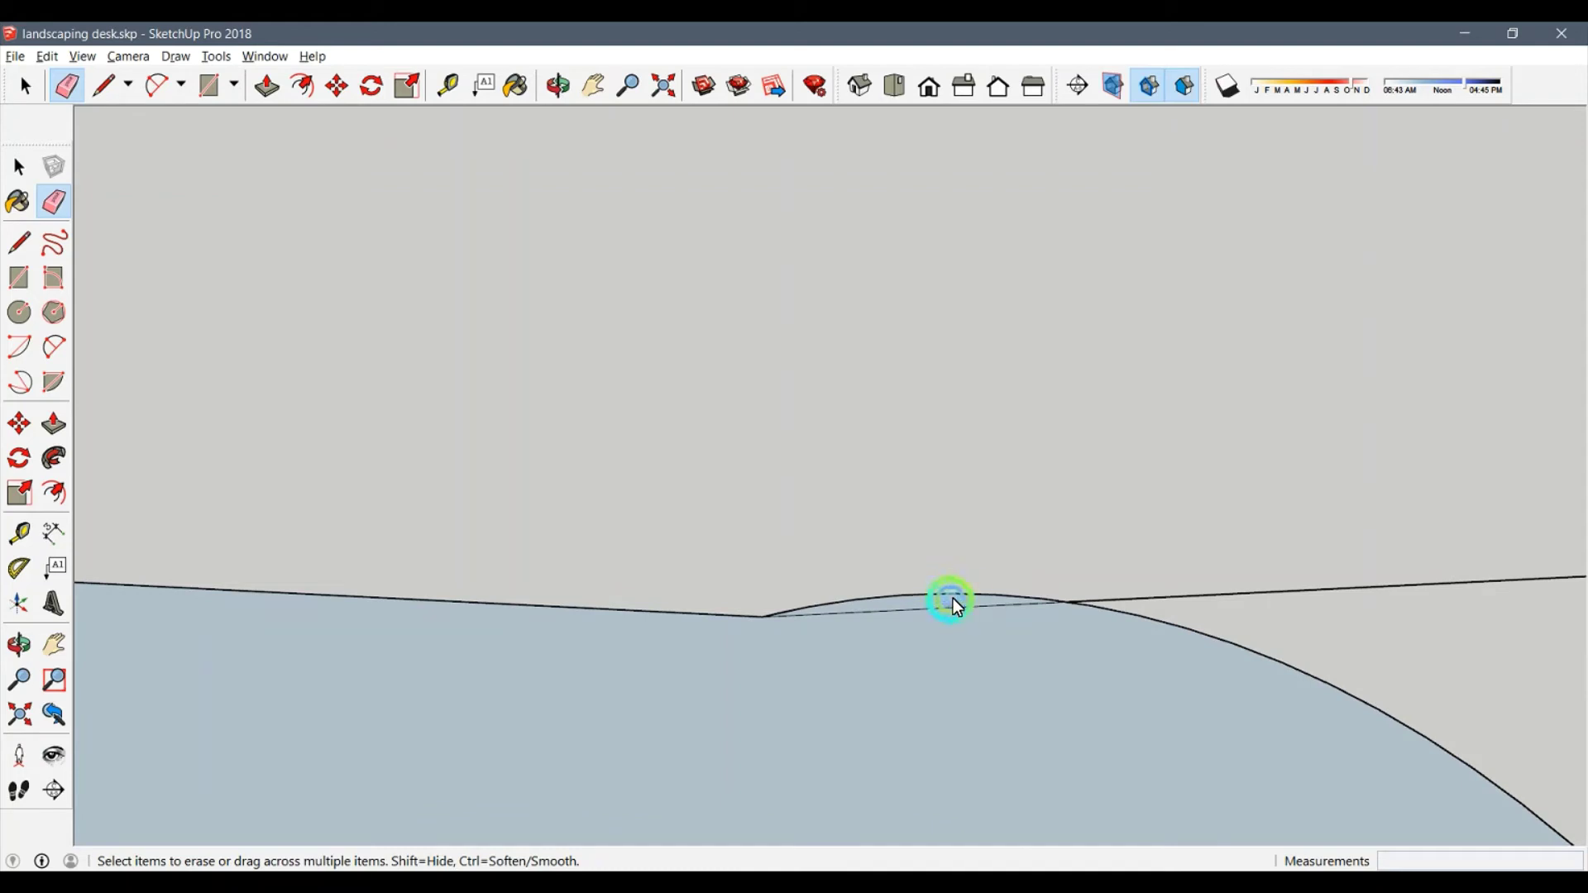
left_click(957, 608)
key("space")
left_click(886, 593)
key("Delete")
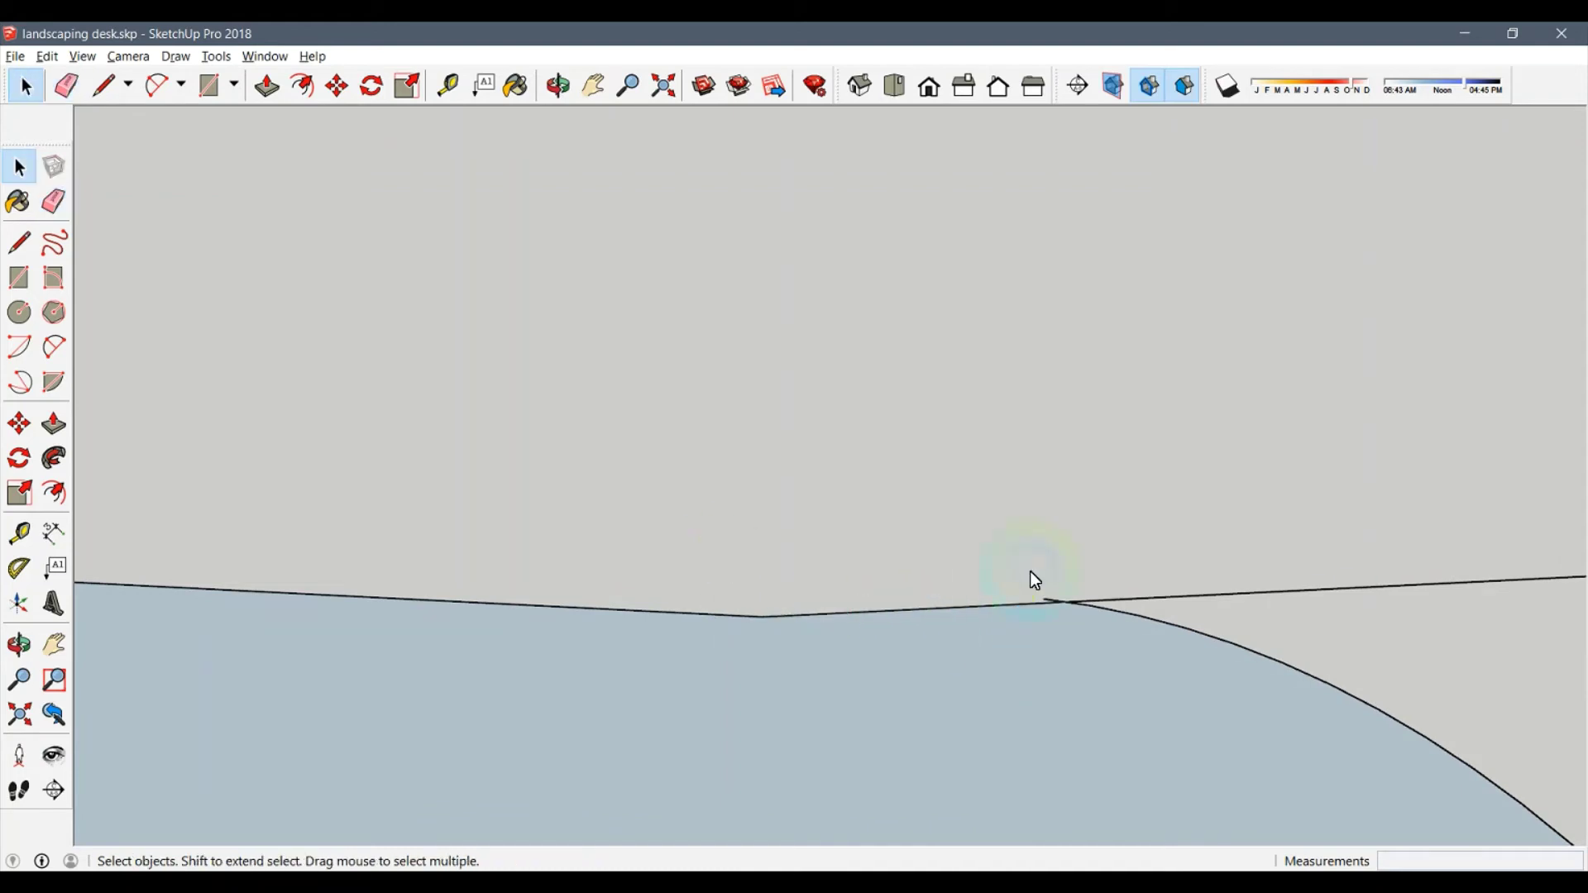
With the Eraser active, orbit to the rounded slot end near the new lines.
key("e")
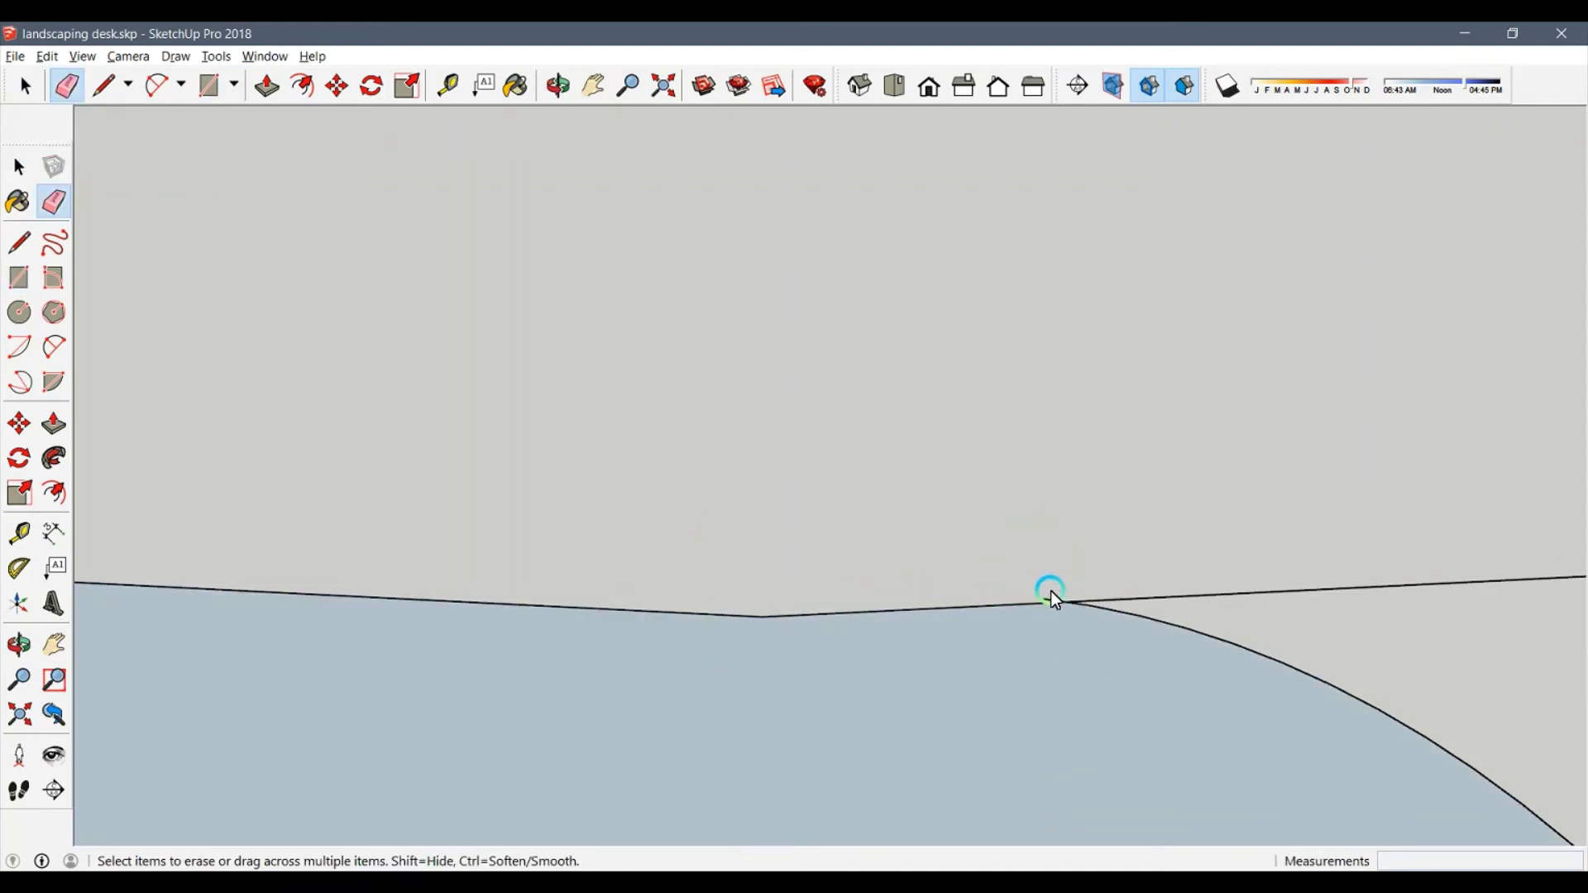
scroll(904, 814, "down", 1)
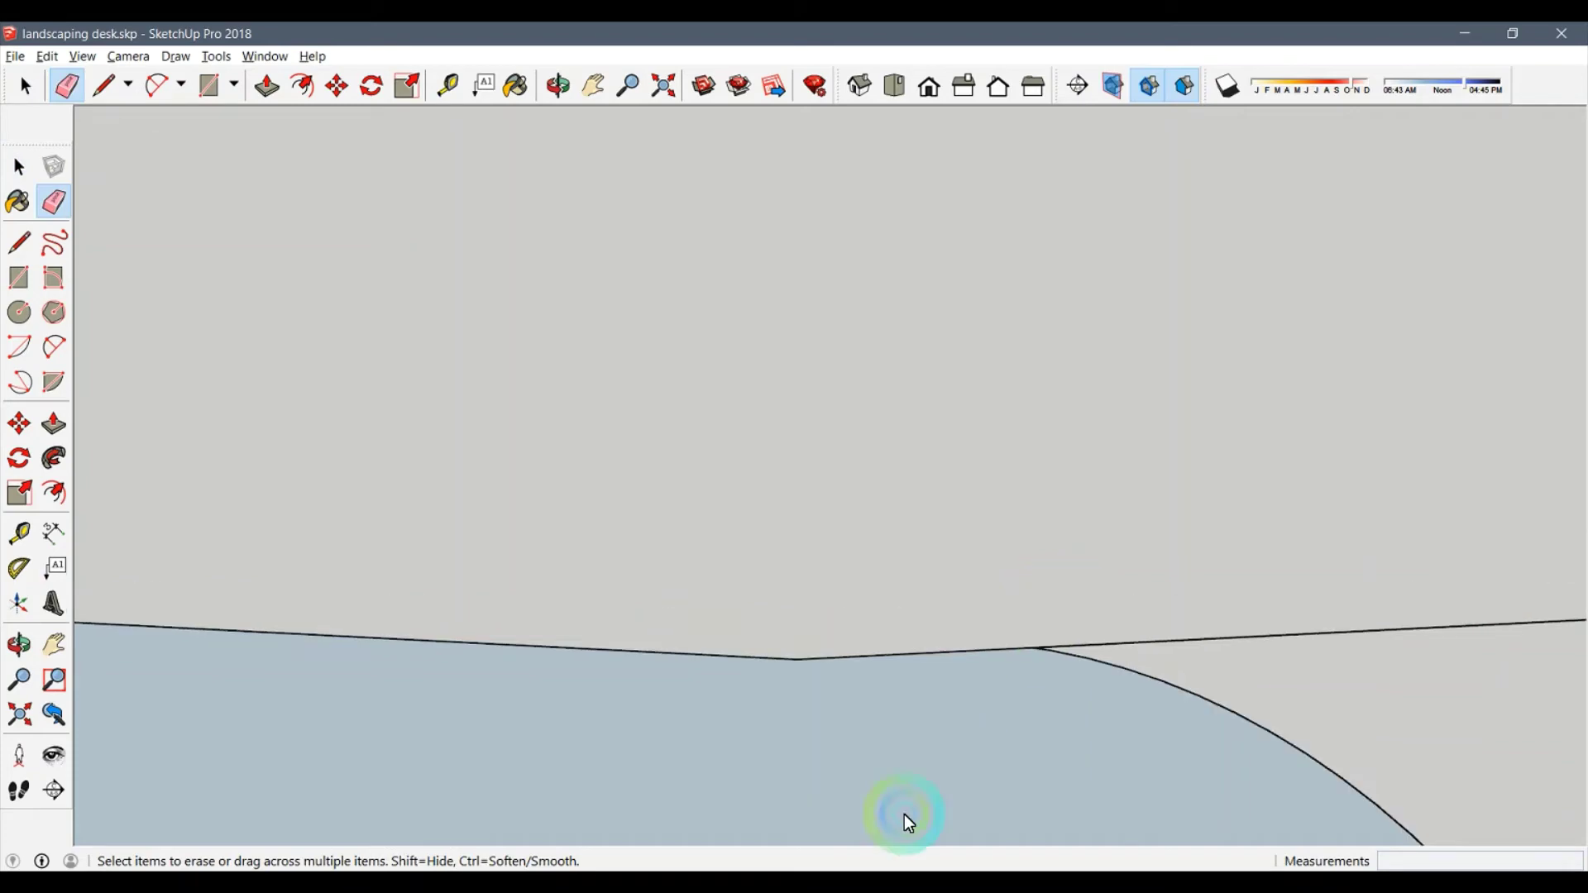
scroll(857, 749, "down", 2)
scroll(1114, 421, "down", 3)
middle_click_drag(1115, 422, 914, 588)
scroll(781, 438, "up", 3)
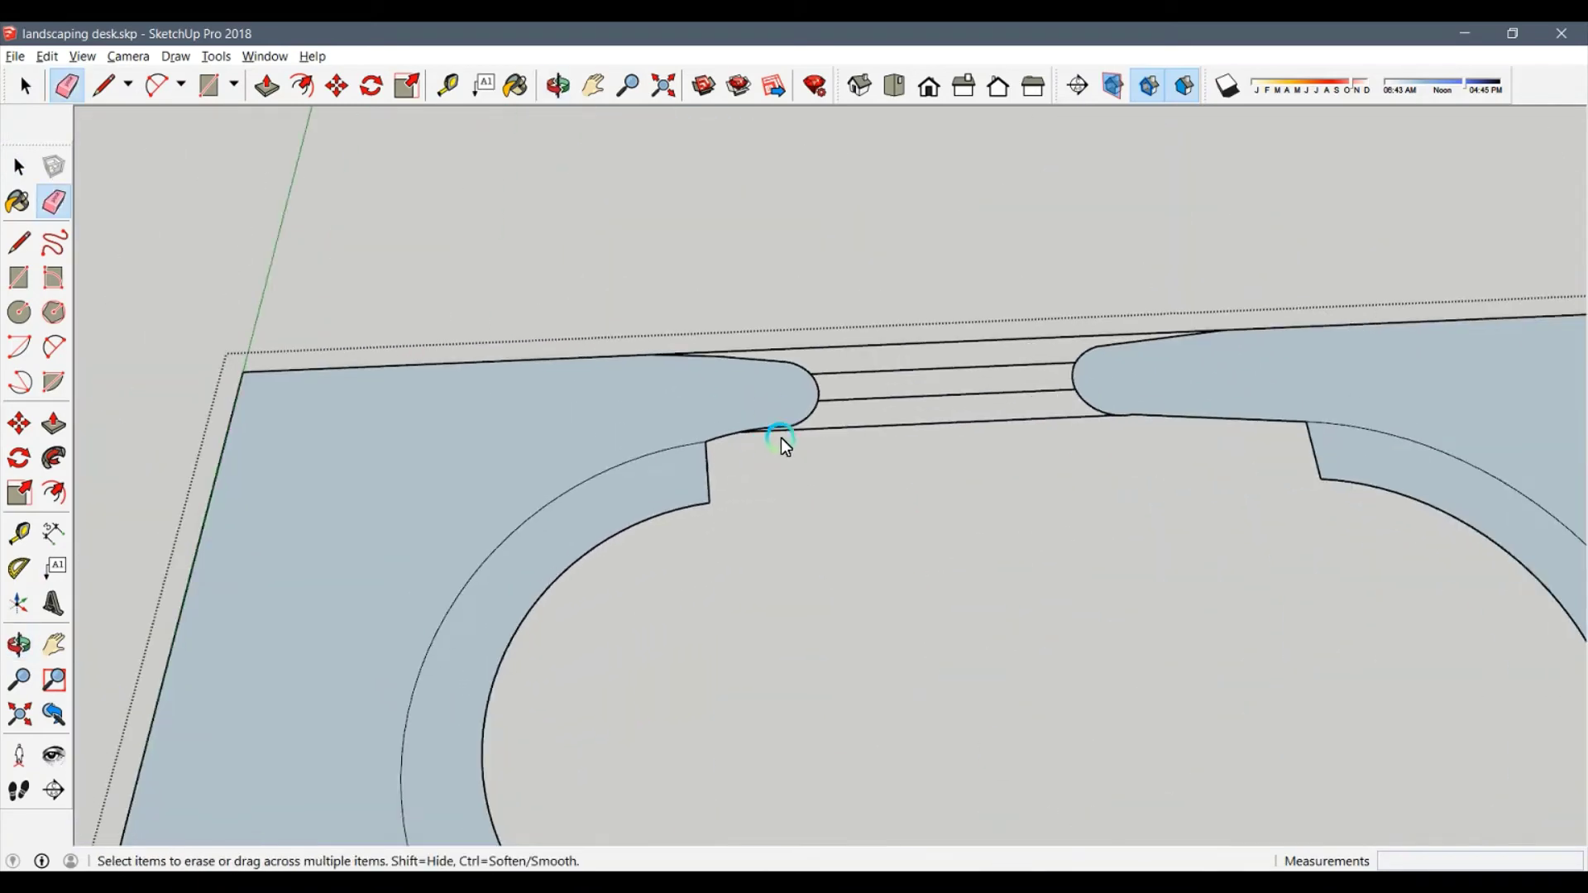
scroll(776, 444, "up", 3)
Draw a closing line along the lower edge to seal the border strip into a face.
scroll(743, 514, "up", 2)
key("l")
left_click(747, 515)
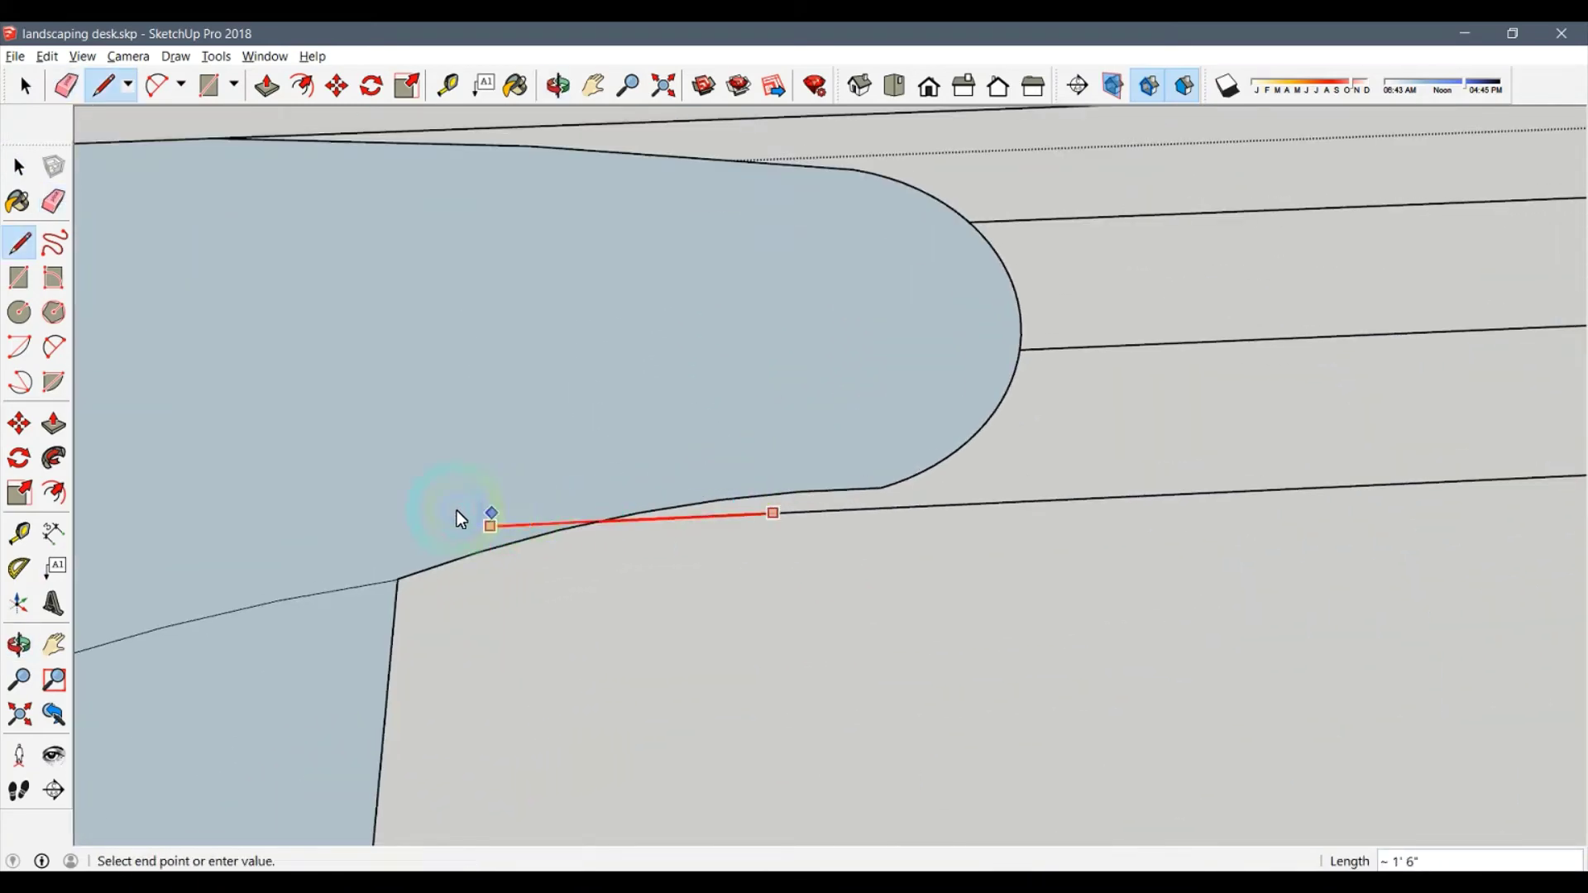
left_click(461, 519)
key("e")
Triple-click the desk top, intersect its faces with the model, then select the inner central face.
key("space")
scroll(1034, 365, "down", 3)
scroll(1128, 507, "down", 3)
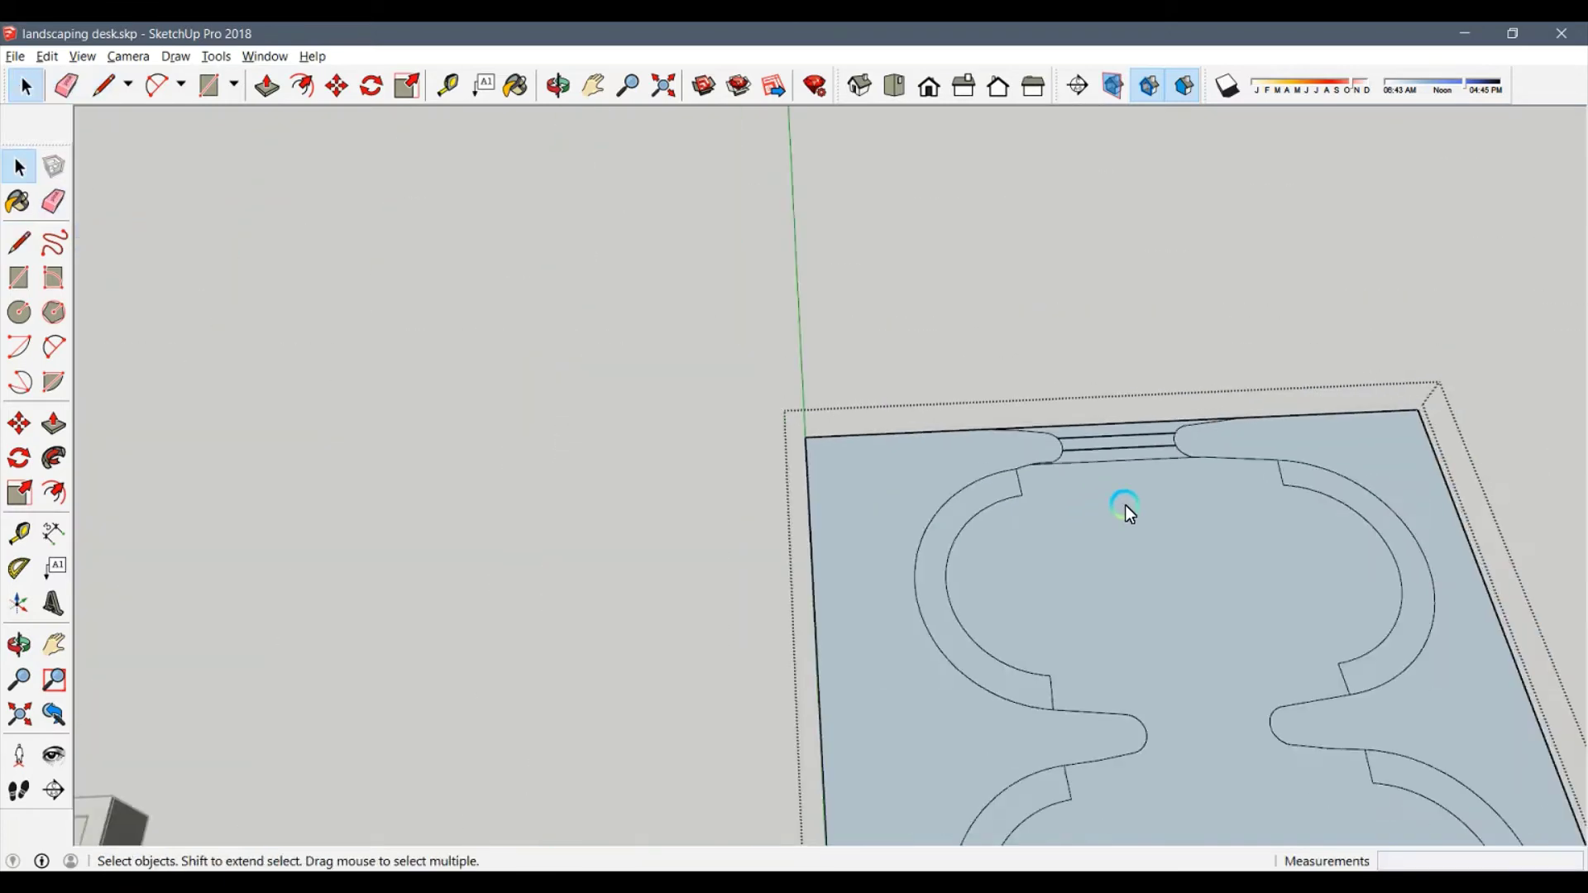
scroll(808, 334, "down", 3)
triple_click(840, 417)
right_click(841, 417)
left_click(1059, 589)
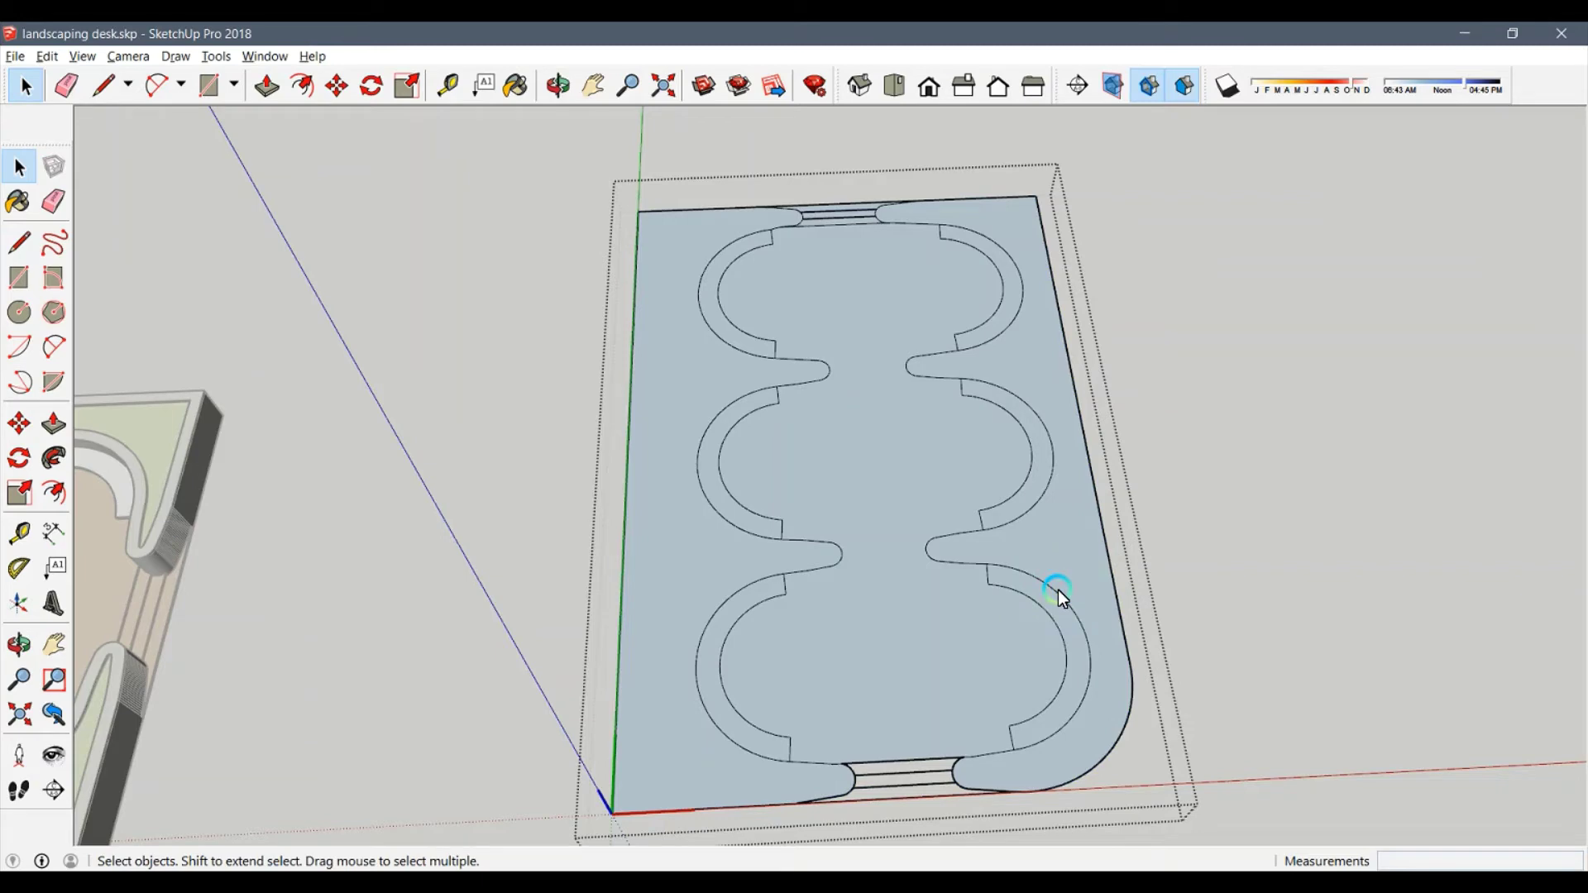
left_click(887, 525)
scroll(900, 811, "up", 2)
Draw a step line across the bottom connector strip to the rounded end.
scroll(900, 811, "up", 3)
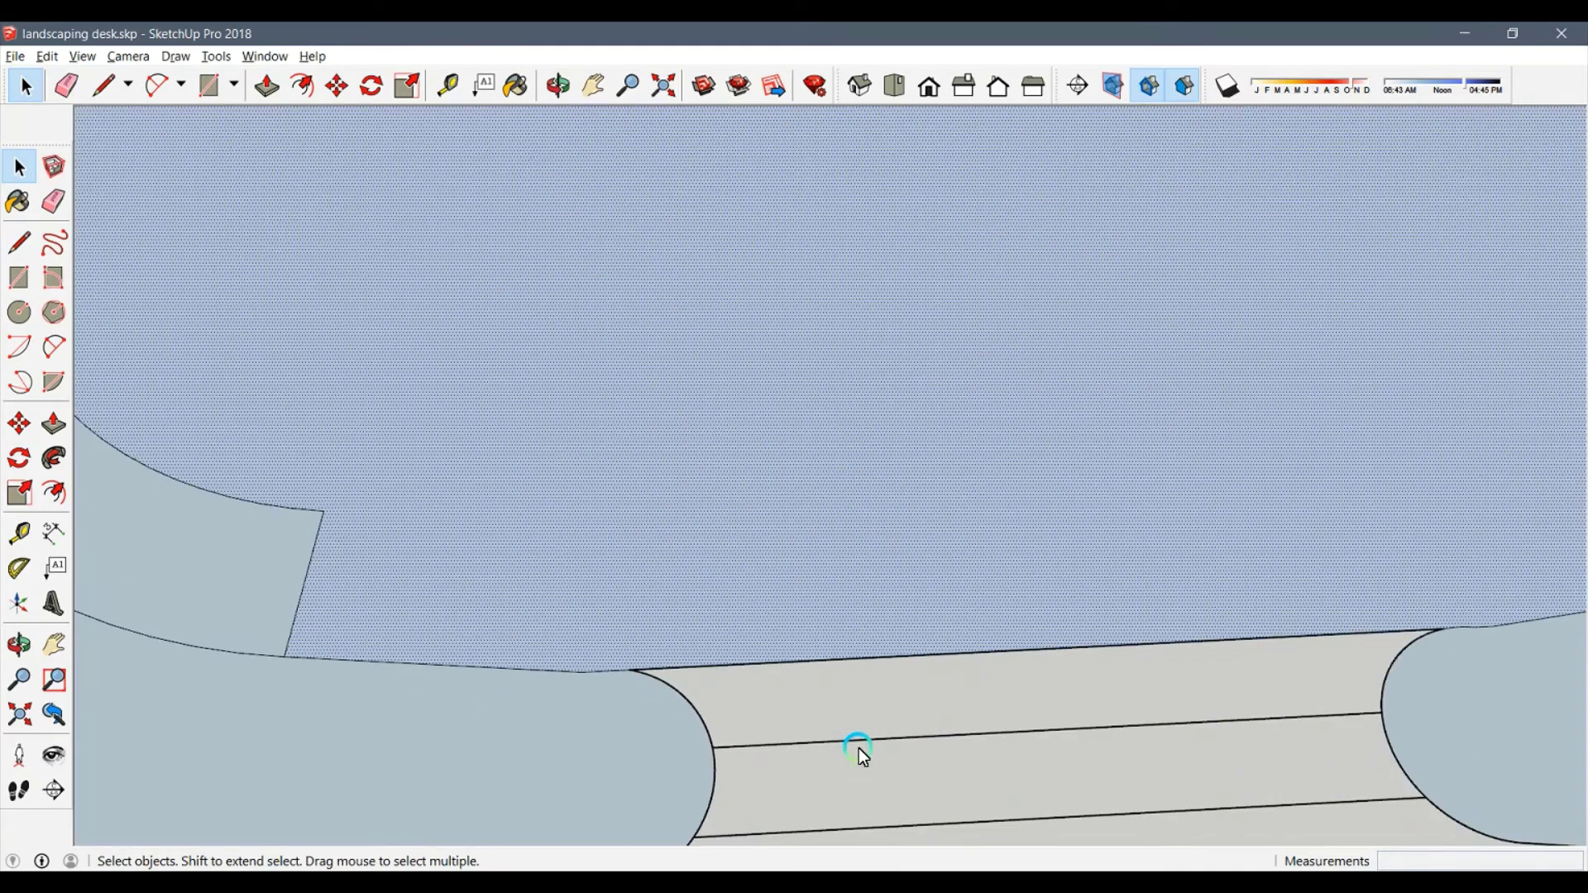
key("l")
left_click(884, 737)
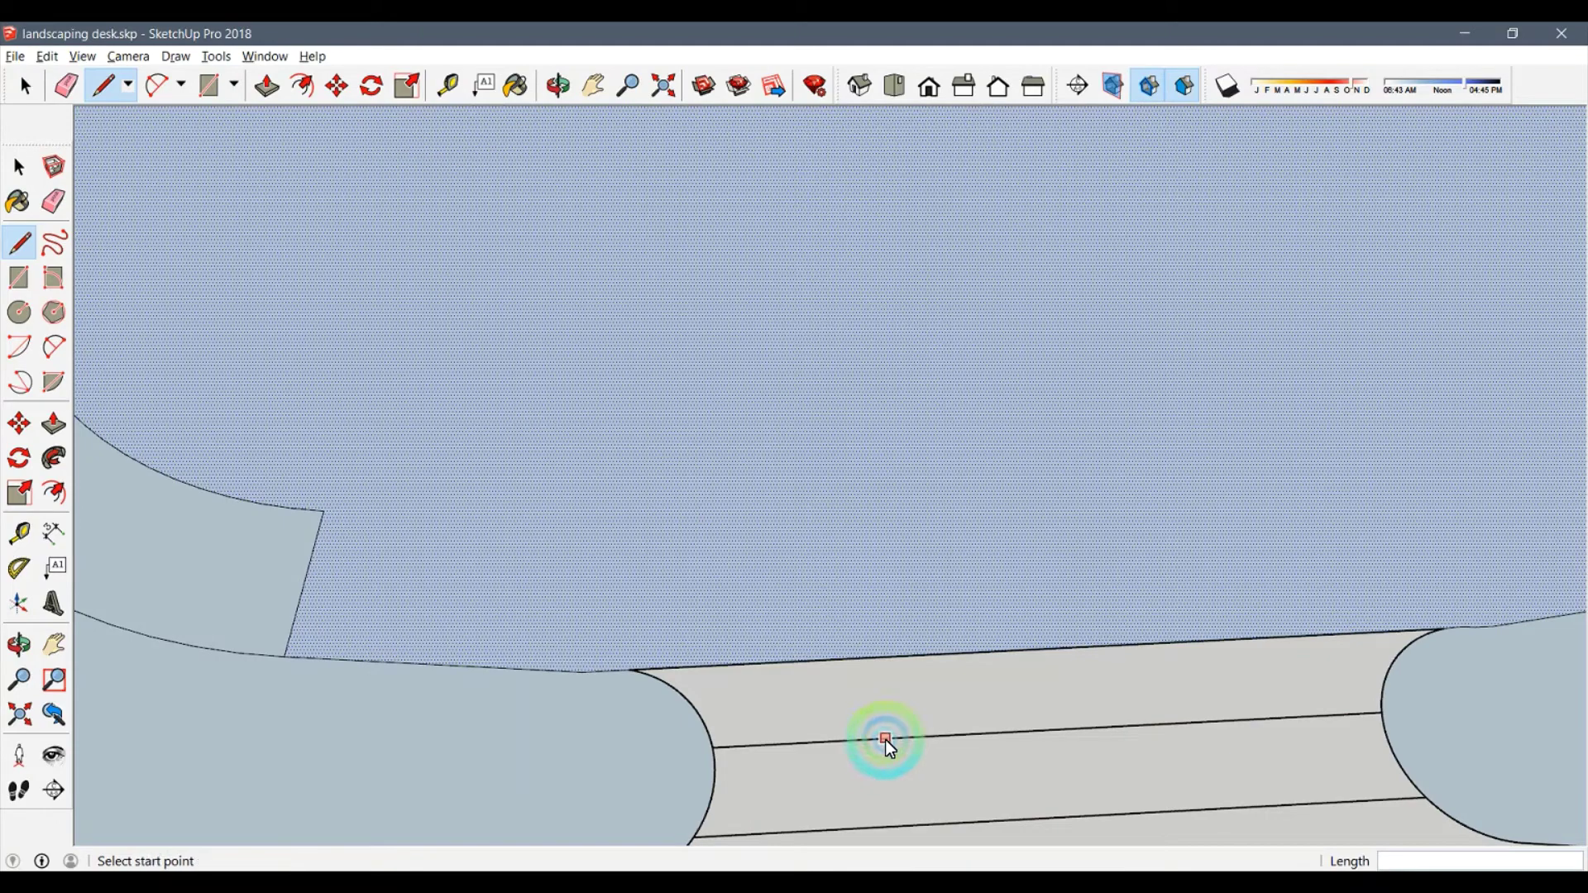
key("Escape")
left_click(838, 740)
left_click(587, 751)
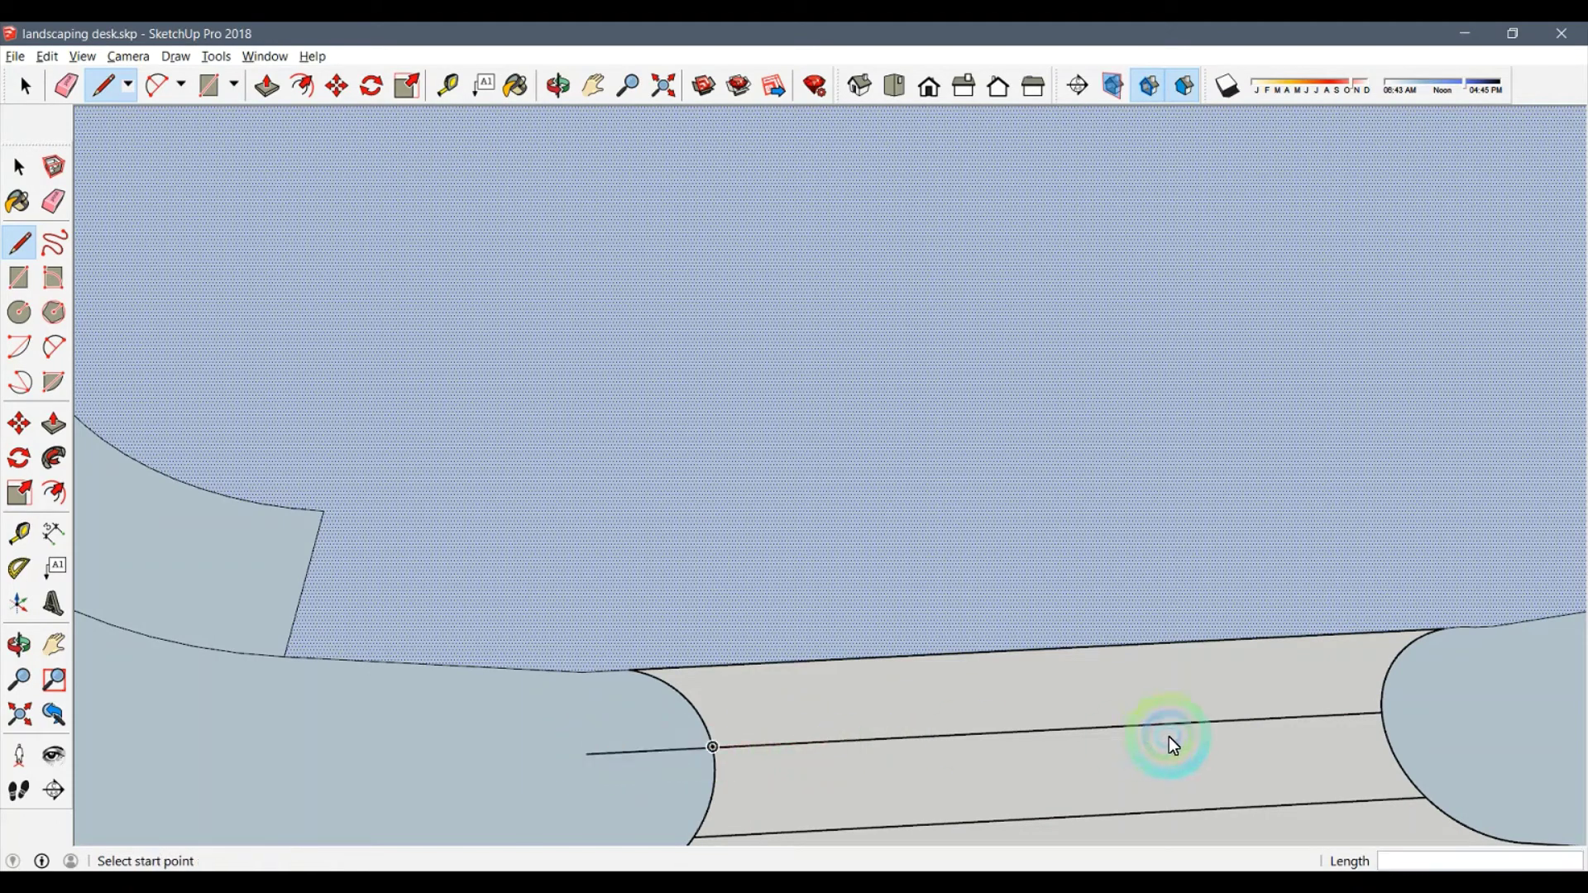
left_click(1447, 713)
mouse_move(1447, 713)
middle_mouse_down()
mouse_move(1300, 528)
mouse_move(971, 588)
middle_mouse_up()
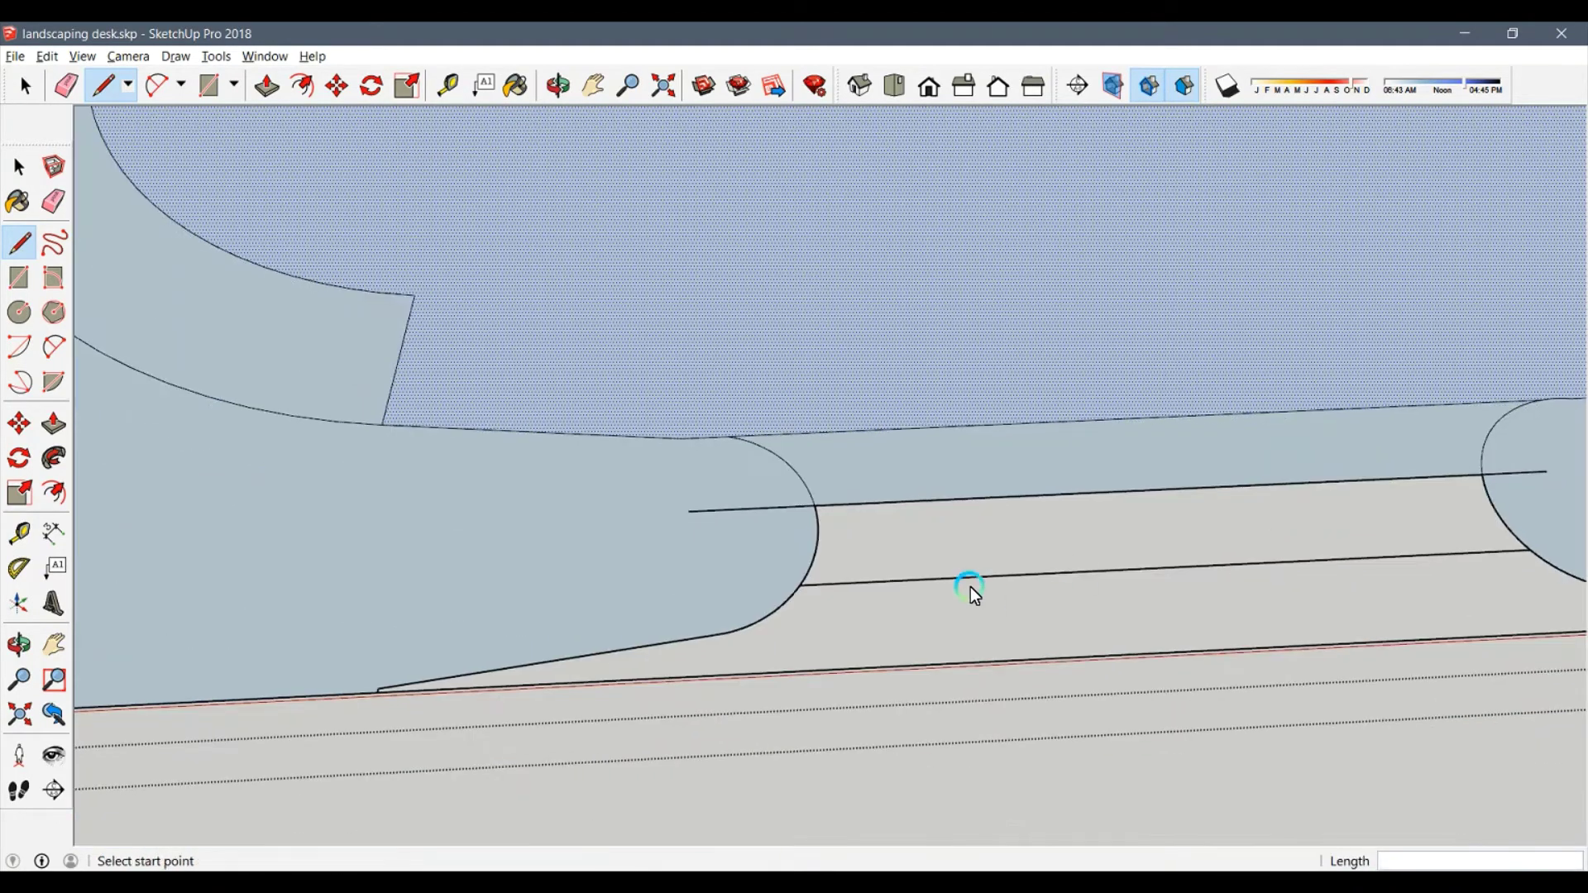
Draw a second line along the strip and extend the lower line to the arc.
left_click(966, 577)
left_click(609, 594)
left_click(1412, 555)
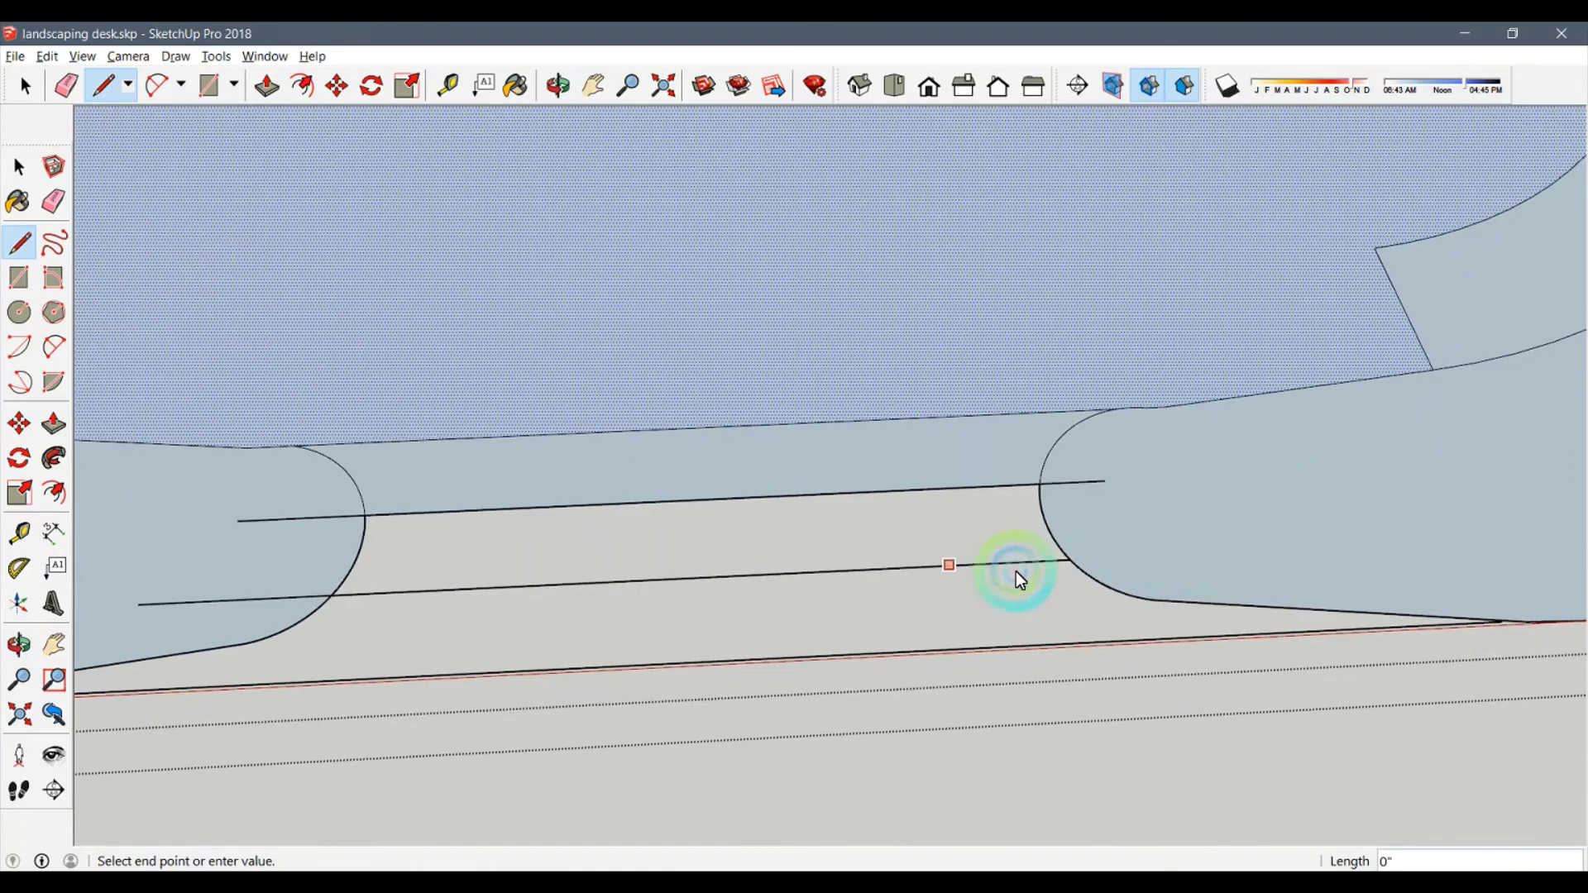
left_click(1185, 553)
middle_click_drag(1185, 552, 663, 613)
left_click(663, 613)
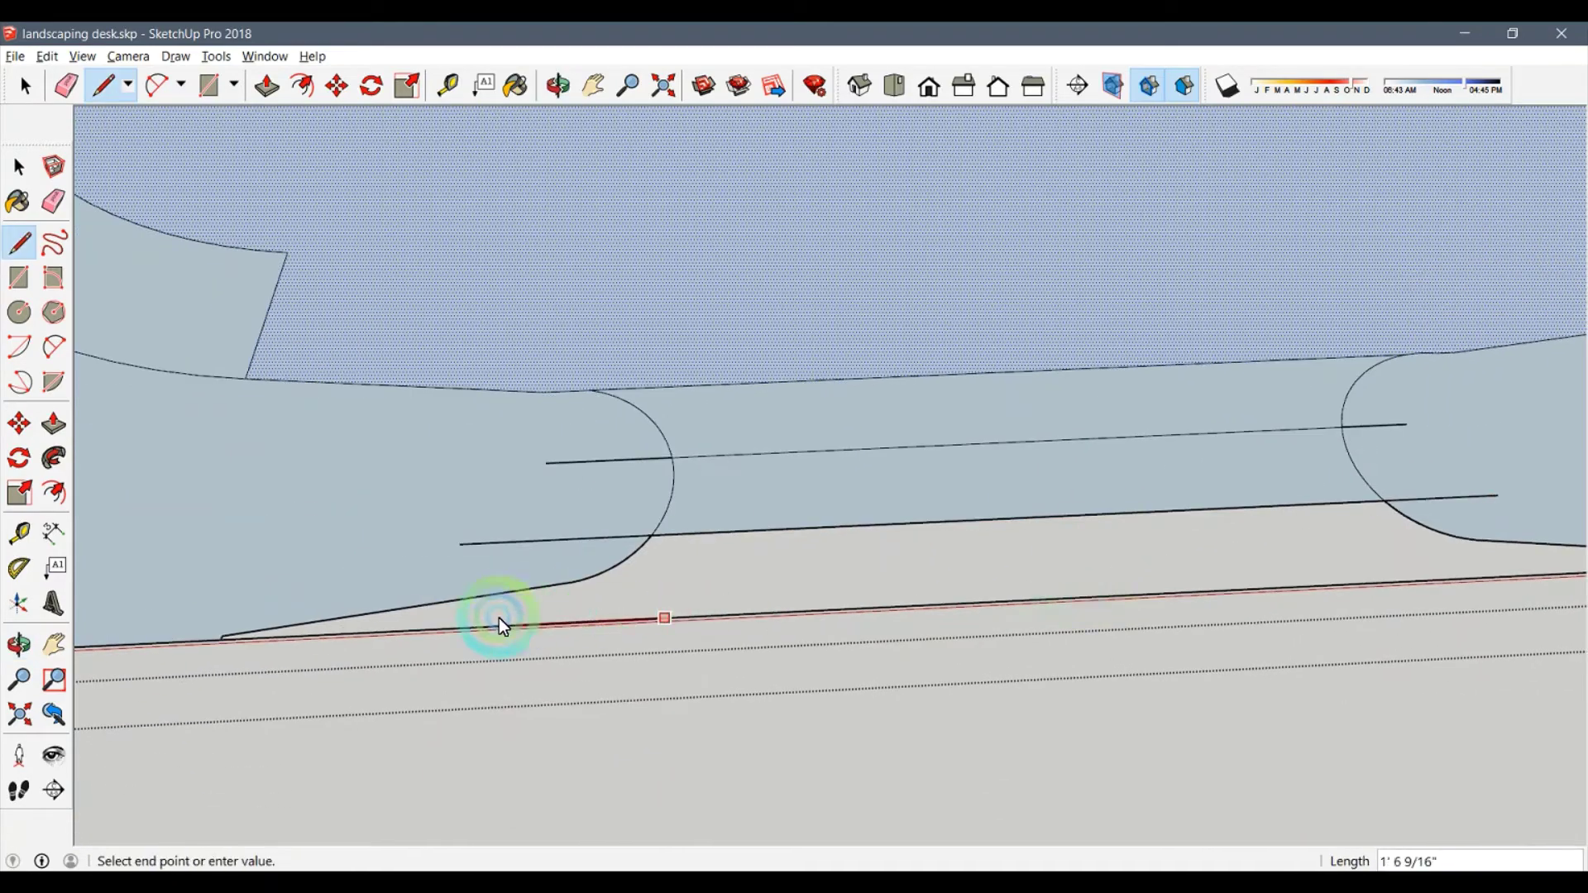
key("Escape")
middle_click_drag(1194, 593, 875, 602)
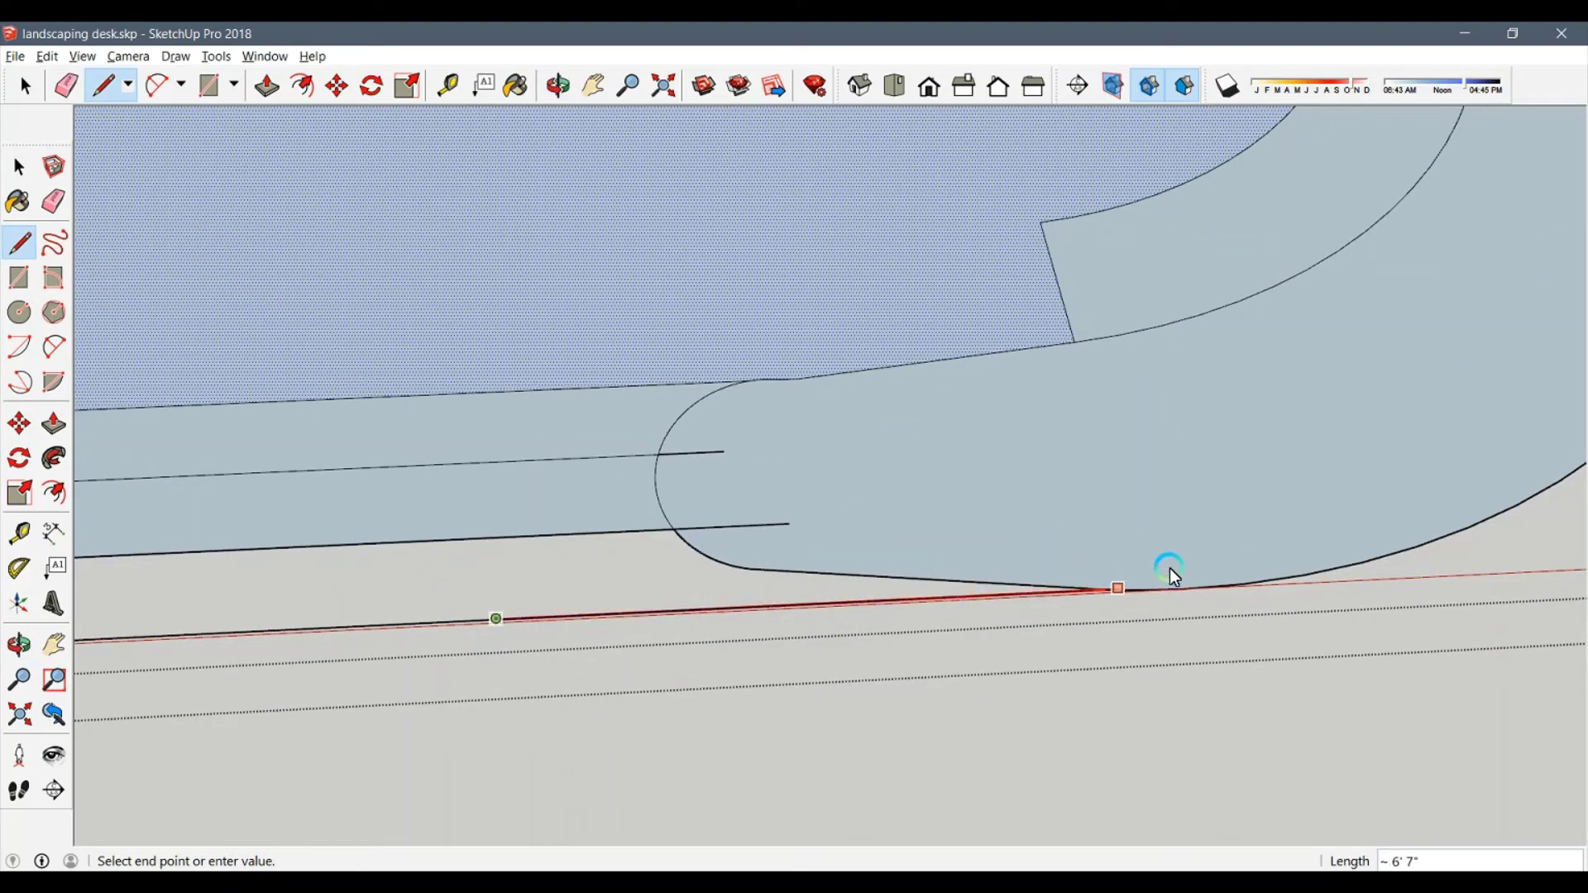
left_click(1245, 581)
Erase the stray line stubs inside the rounded slot end.
key("e")
scroll(1183, 582, "up", 1)
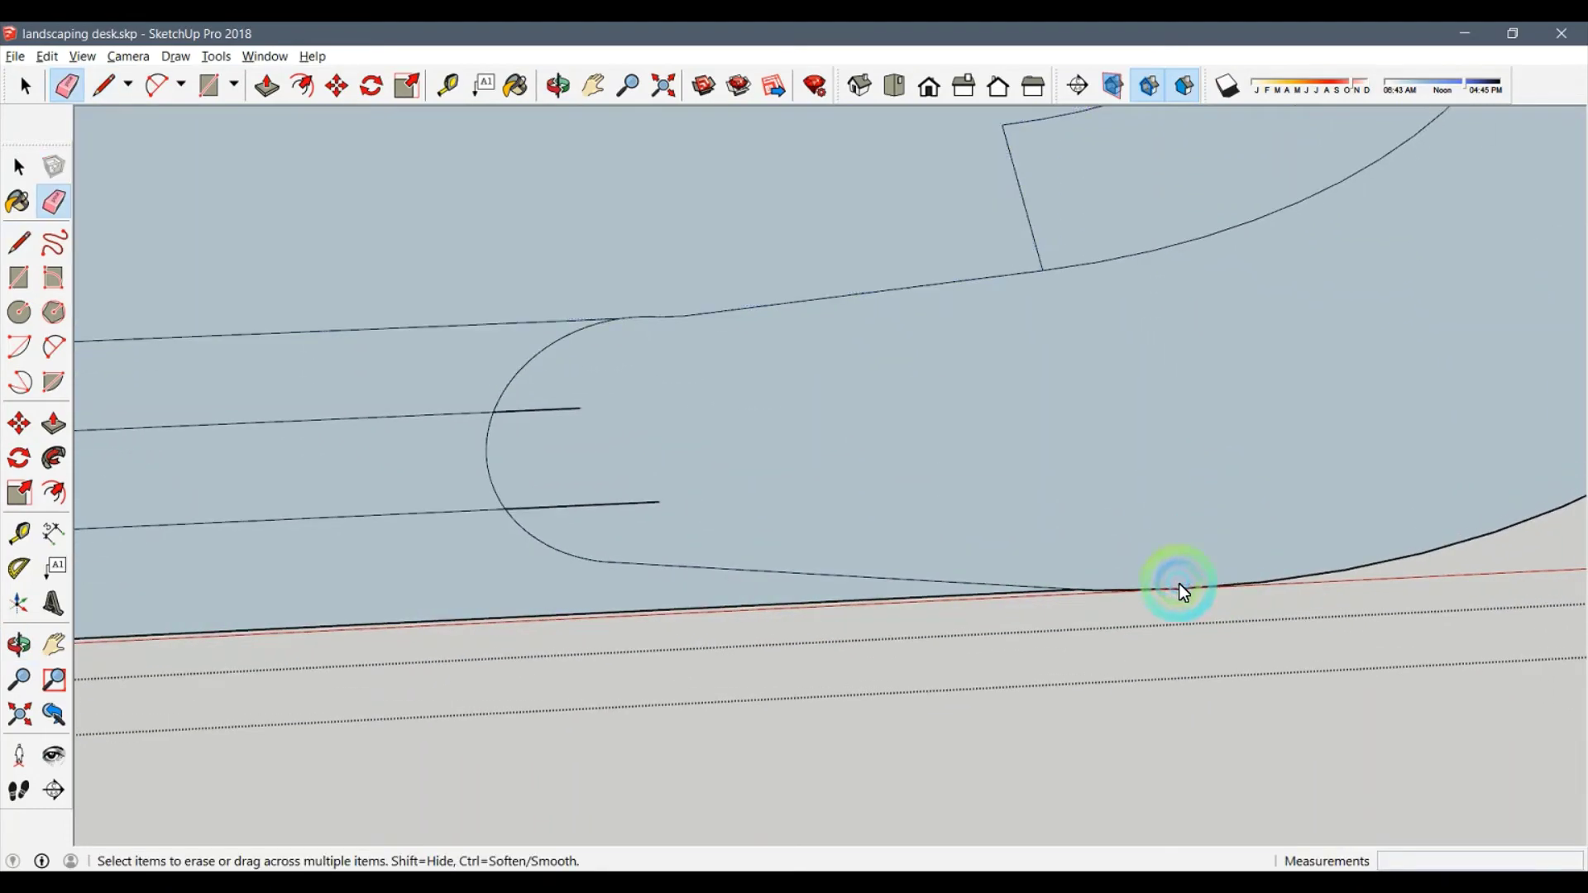
middle_click_drag(1179, 583, 781, 553)
scroll(705, 589, "up", 3)
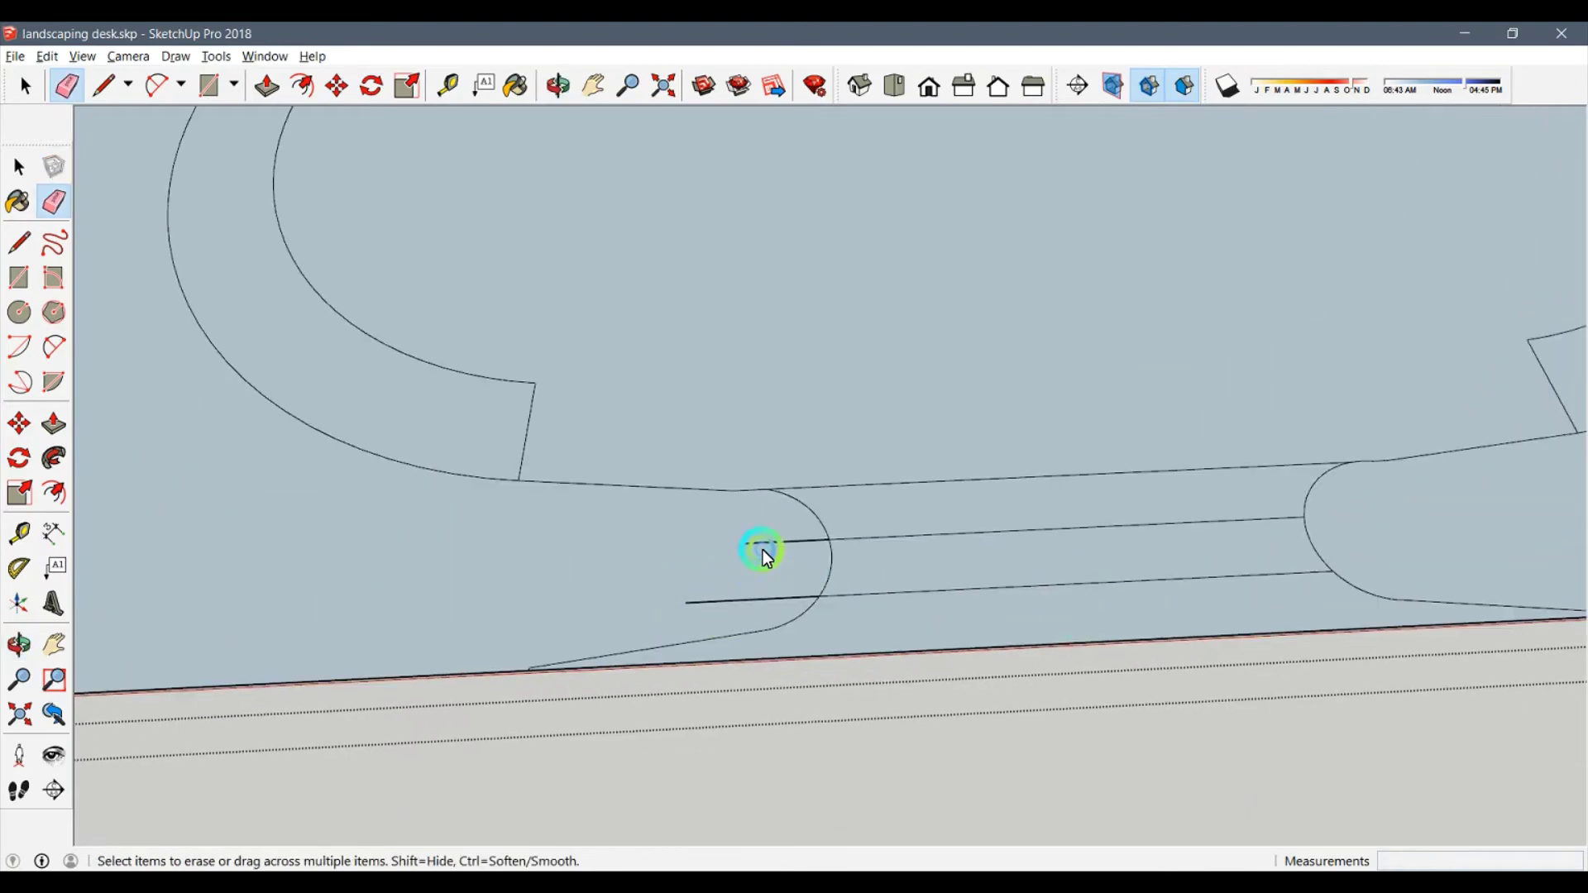
left_click_drag(763, 550, 759, 622)
scroll(759, 622, "down", 5)
middle_click_drag(759, 622, 803, 471)
scroll(834, 602, "up", 5)
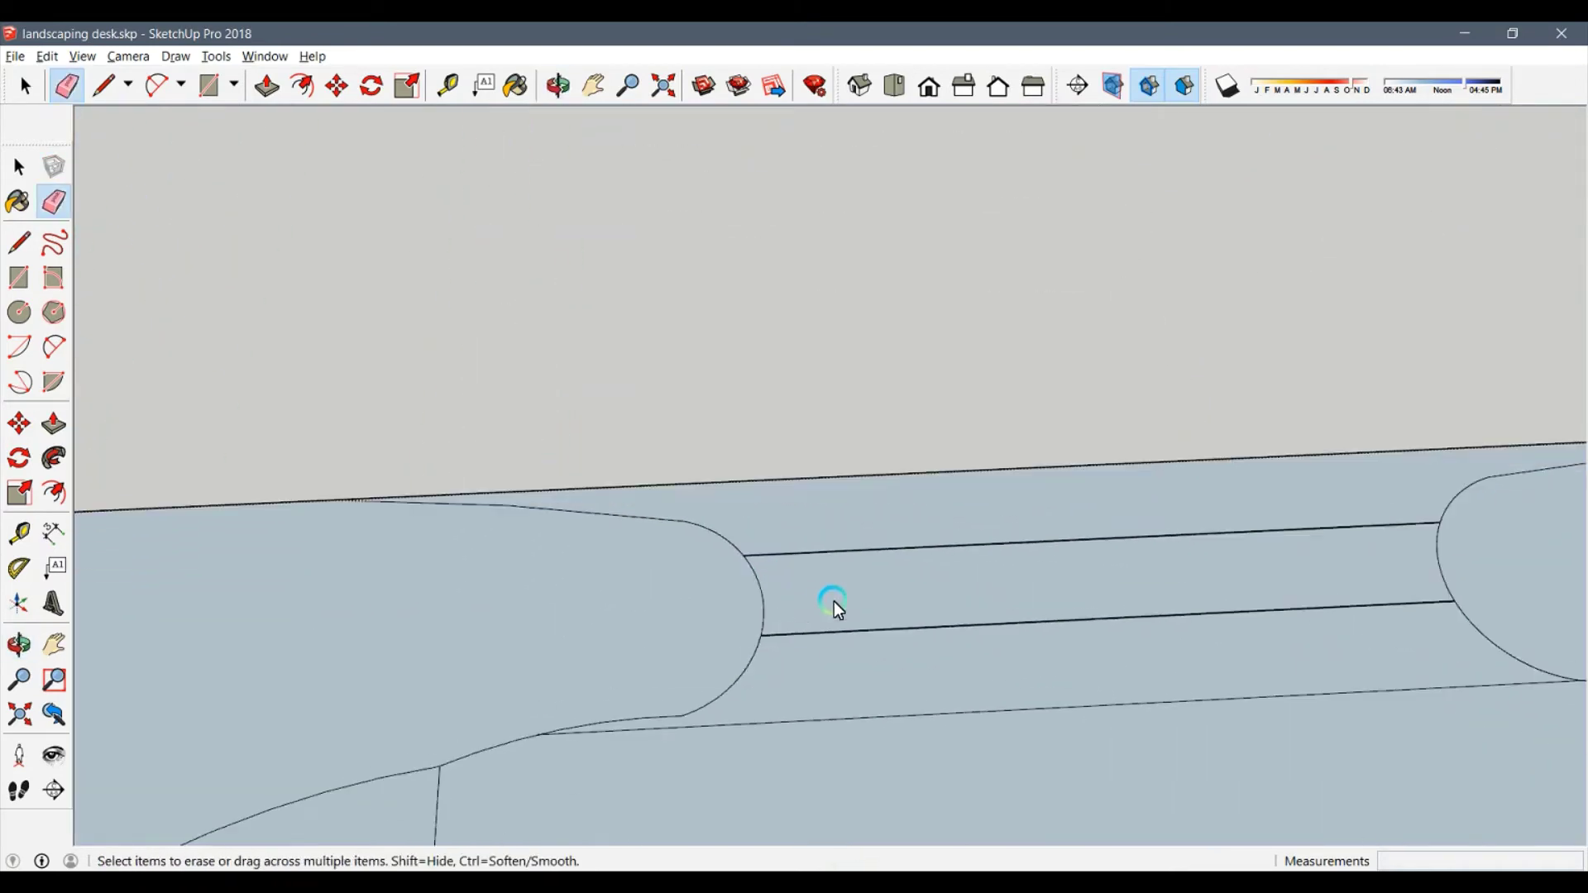
Extend the slot's lower and upper lines past the left and right arcs.
key("l")
left_click(872, 636)
left_click(641, 641)
left_click(761, 635)
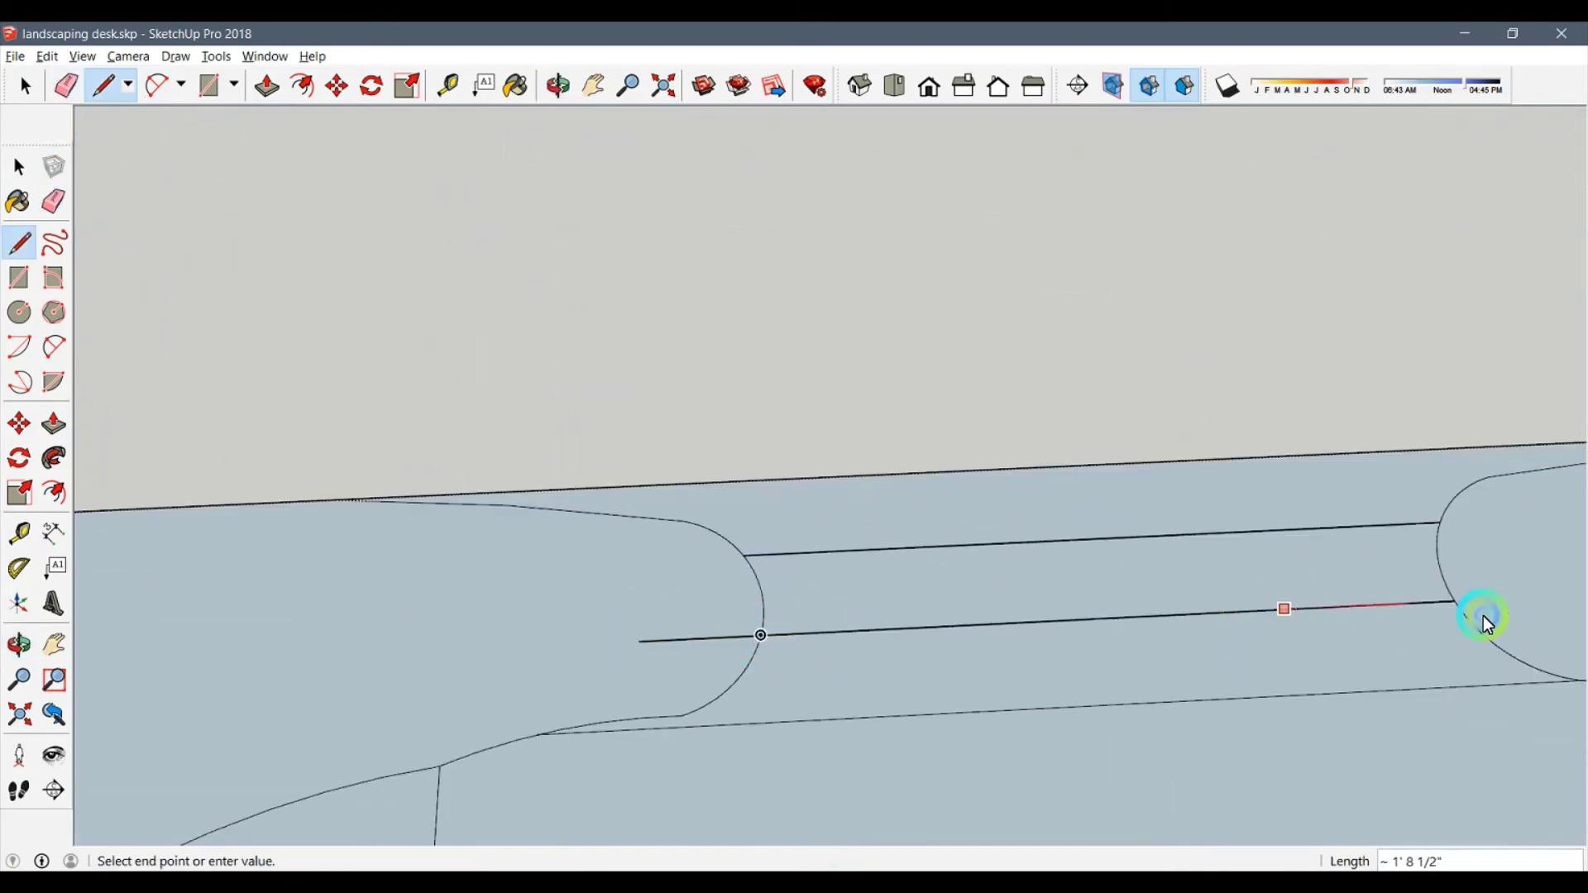
left_click(1519, 598)
key("Escape")
left_click(801, 553)
left_click(689, 558)
key("Escape")
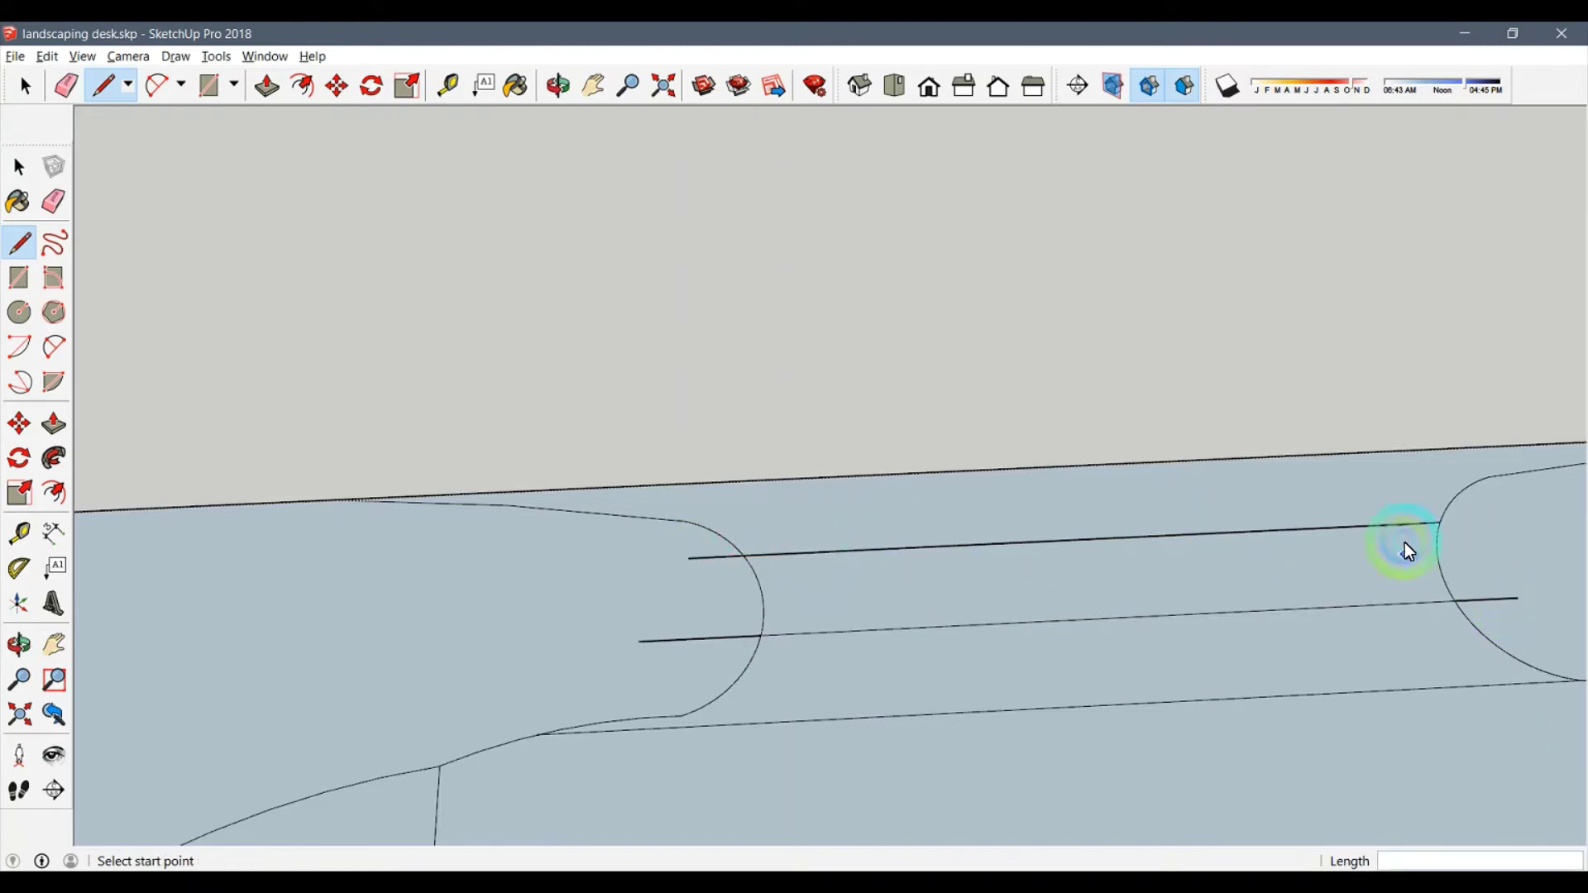
left_click(1404, 529)
Erase the lower line's stubs past both arcs and orbit out to the whole model.
key("e")
left_click(1489, 600)
left_click(703, 639)
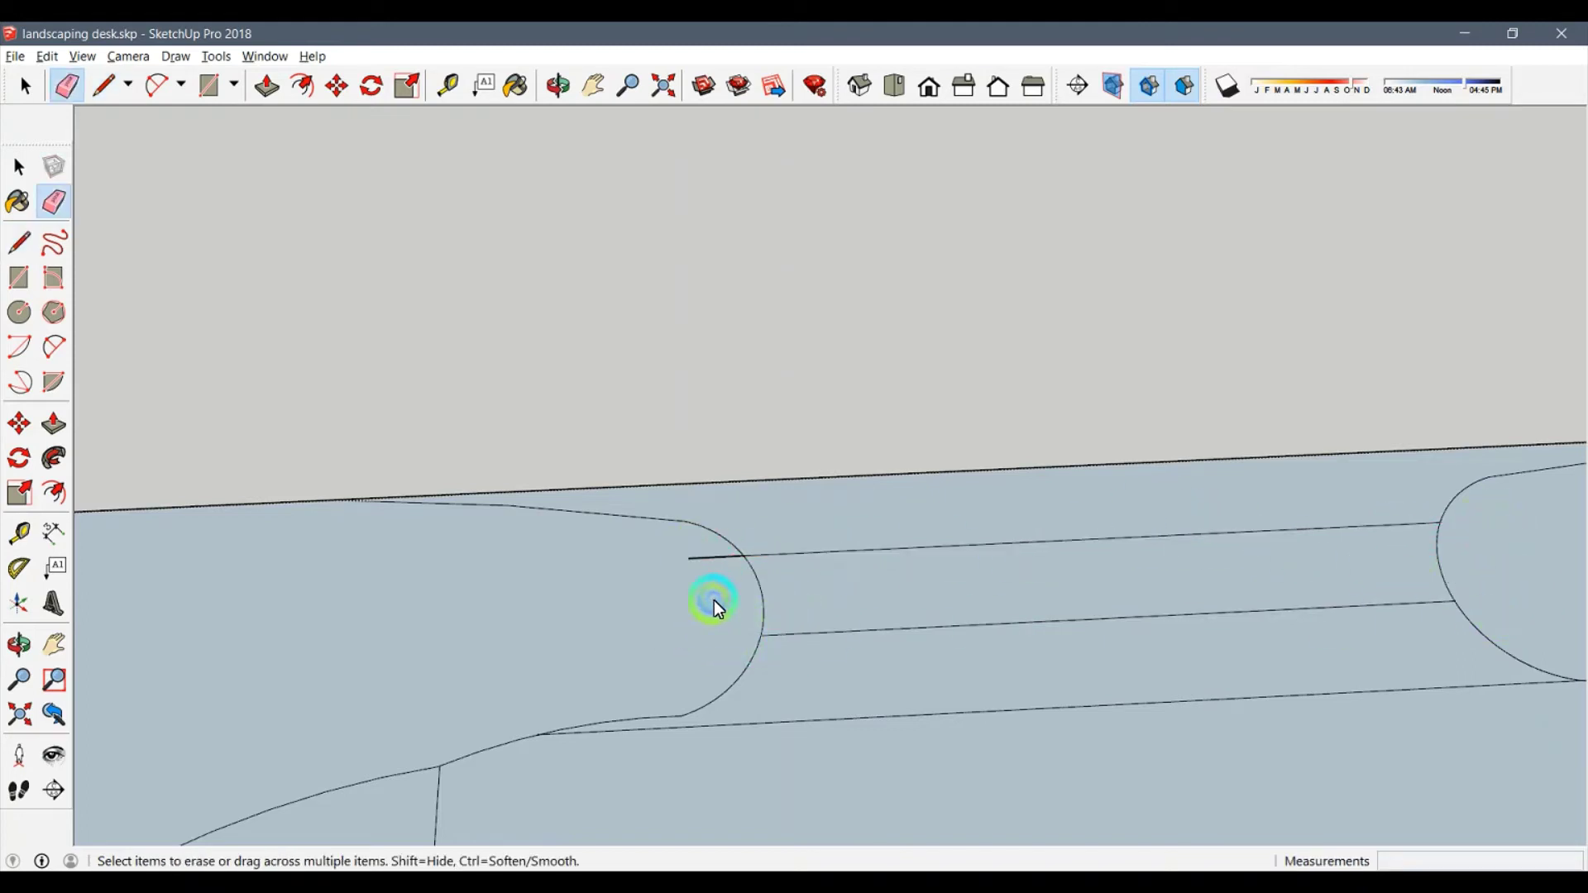
key("space")
scroll(718, 484, "down", 3)
scroll(908, 454, "down", 5)
mouse_move(908, 454)
middle_mouse_down()
mouse_move(991, 493)
mouse_move(892, 470)
middle_mouse_up()
Make the whole panel face and its edges into a group.
double_click(892, 470)
right_click(1145, 454)
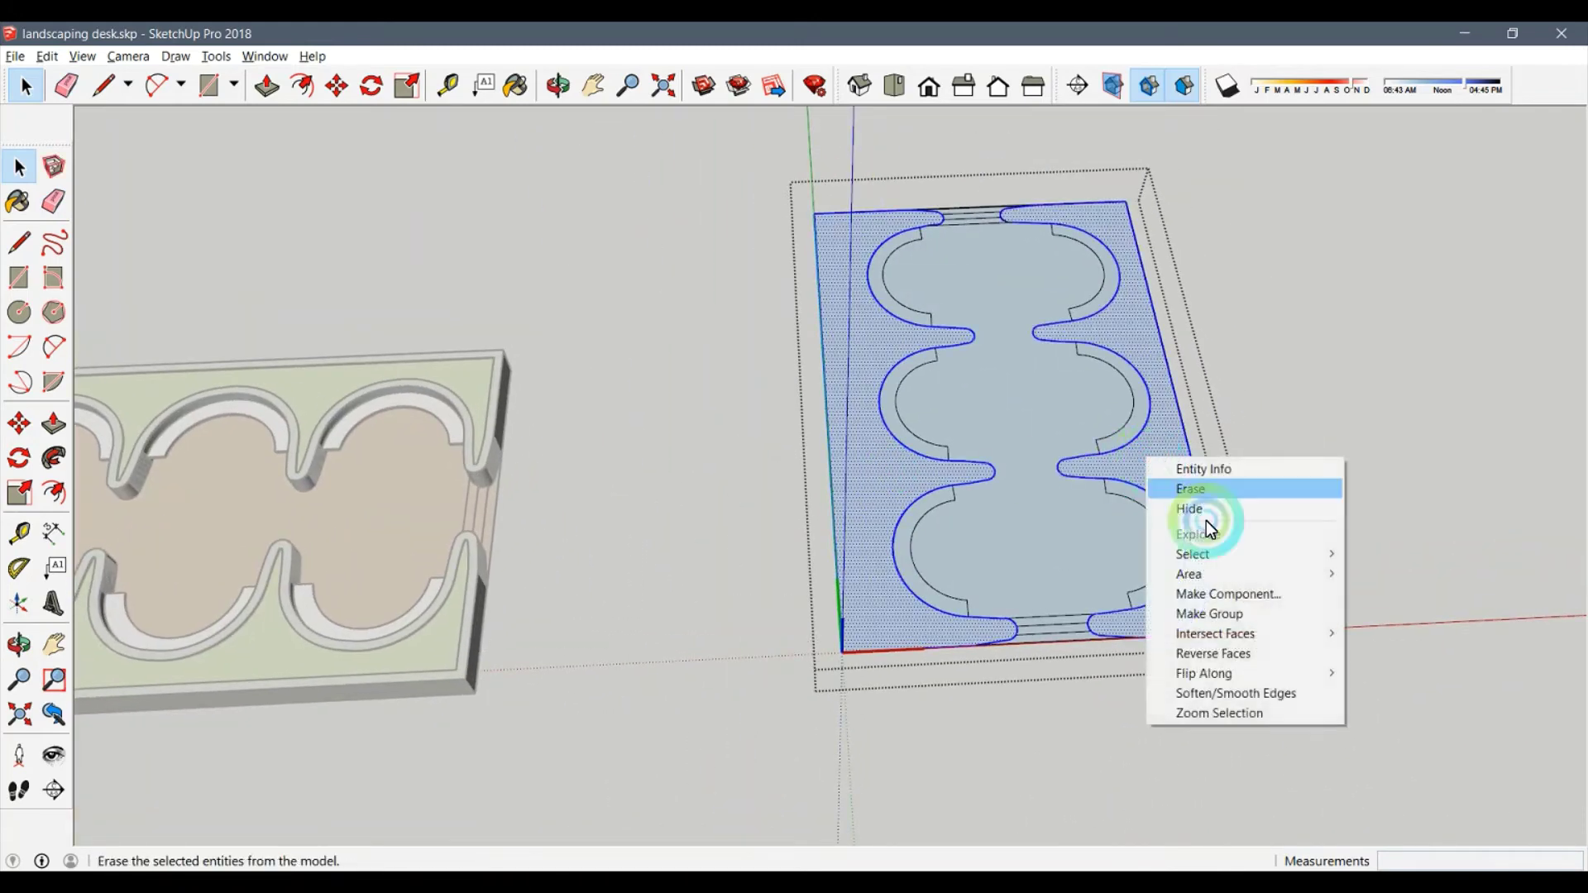
left_click(1210, 613)
scroll(925, 539, "up", 2)
scroll(900, 532, "up", 2)
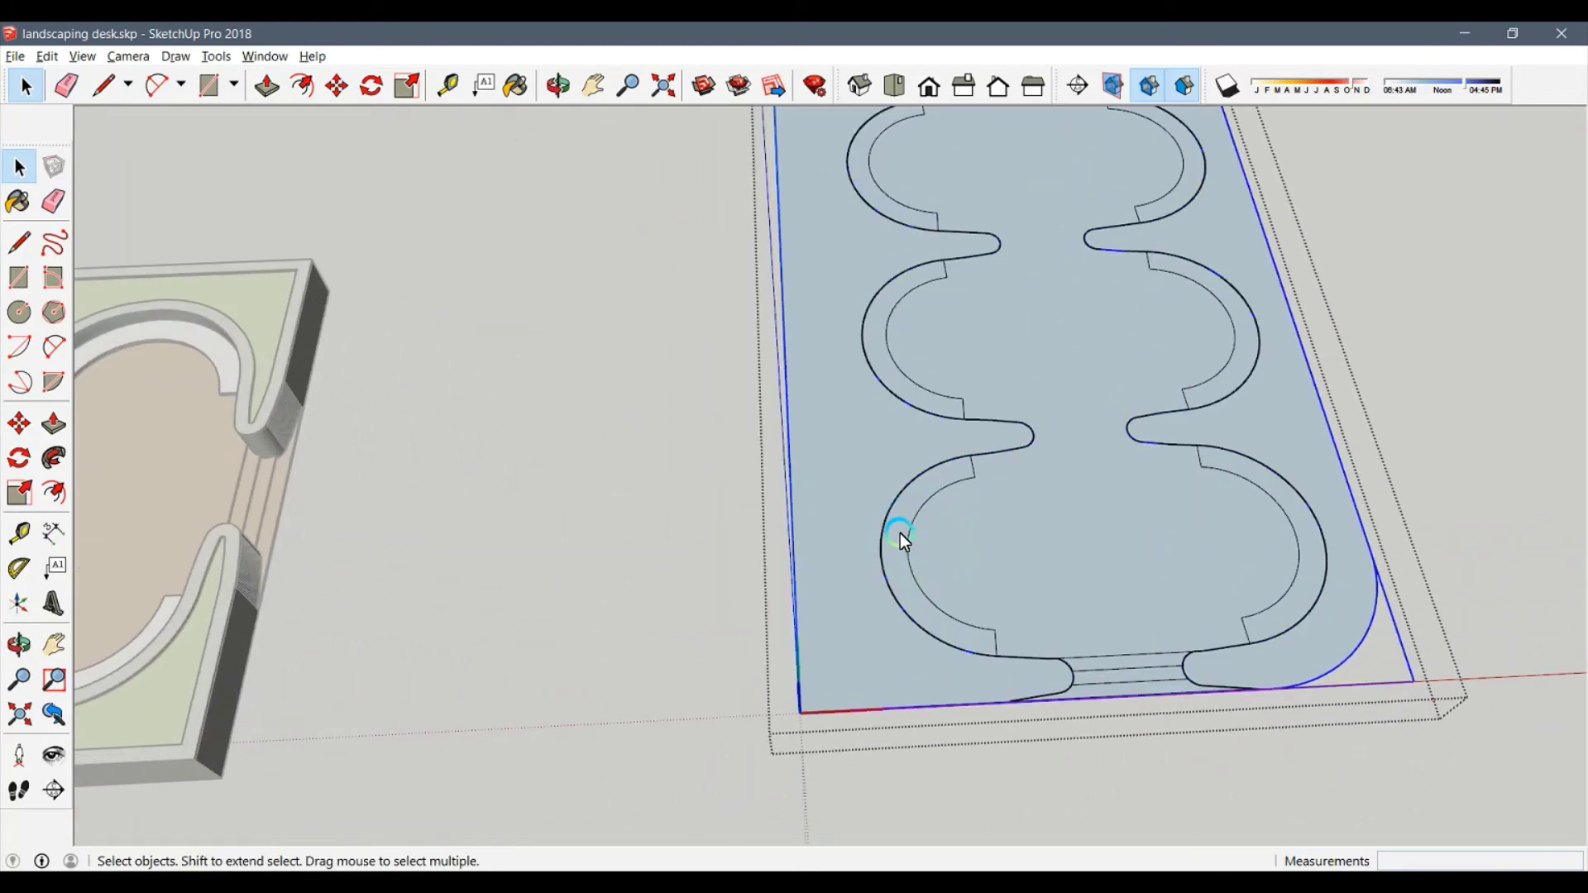
Select the six curved bench strips: lower, middle and top on both sides.
double_click(990, 549)
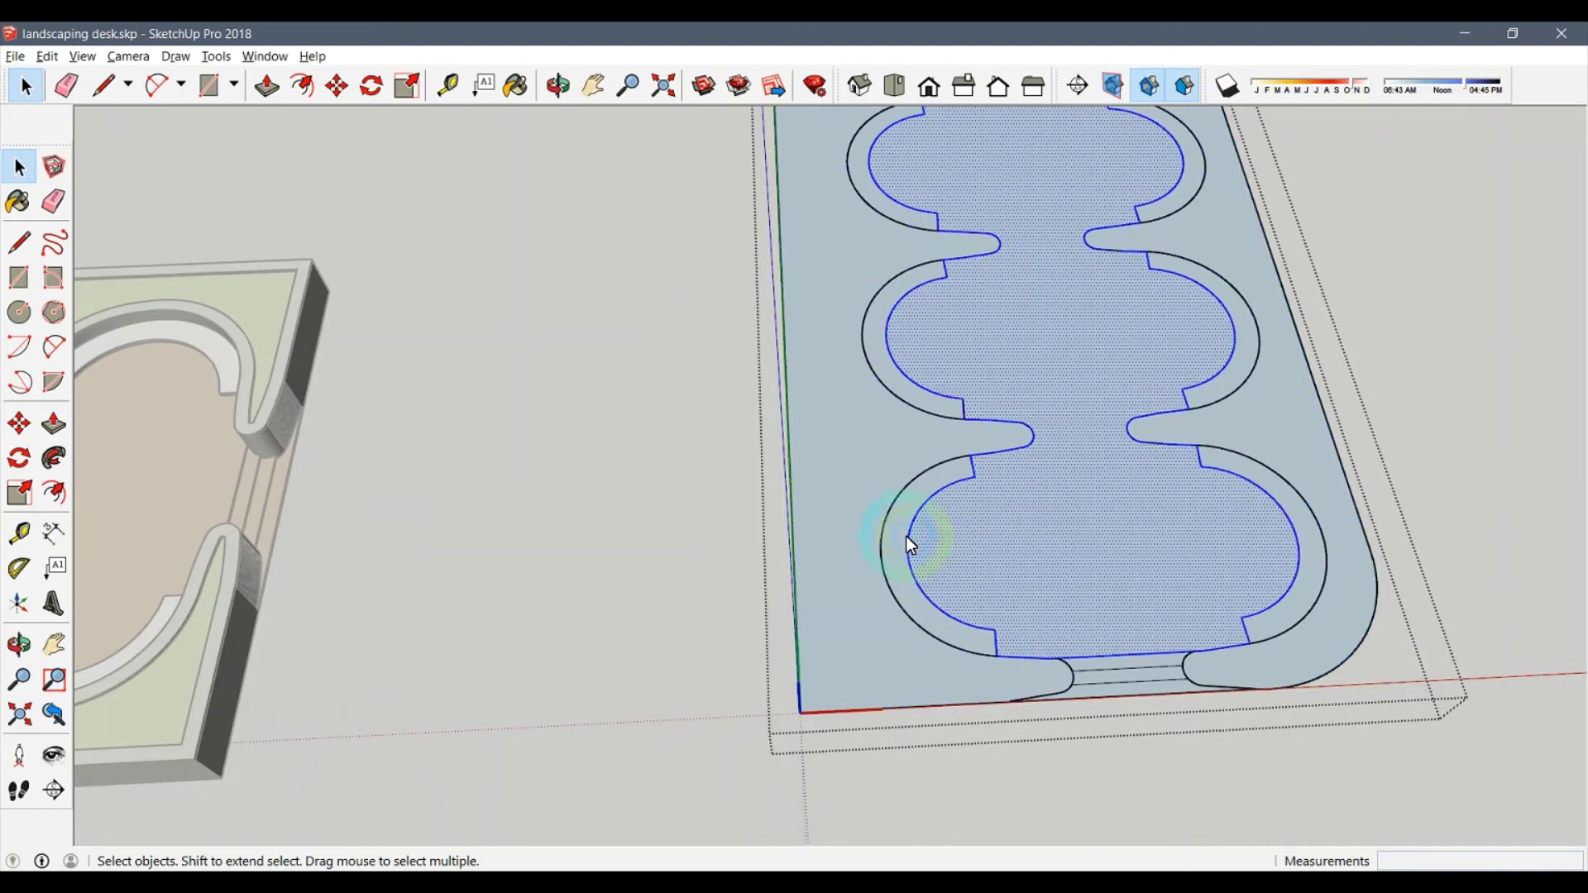
double_click(1248, 468, "shift")
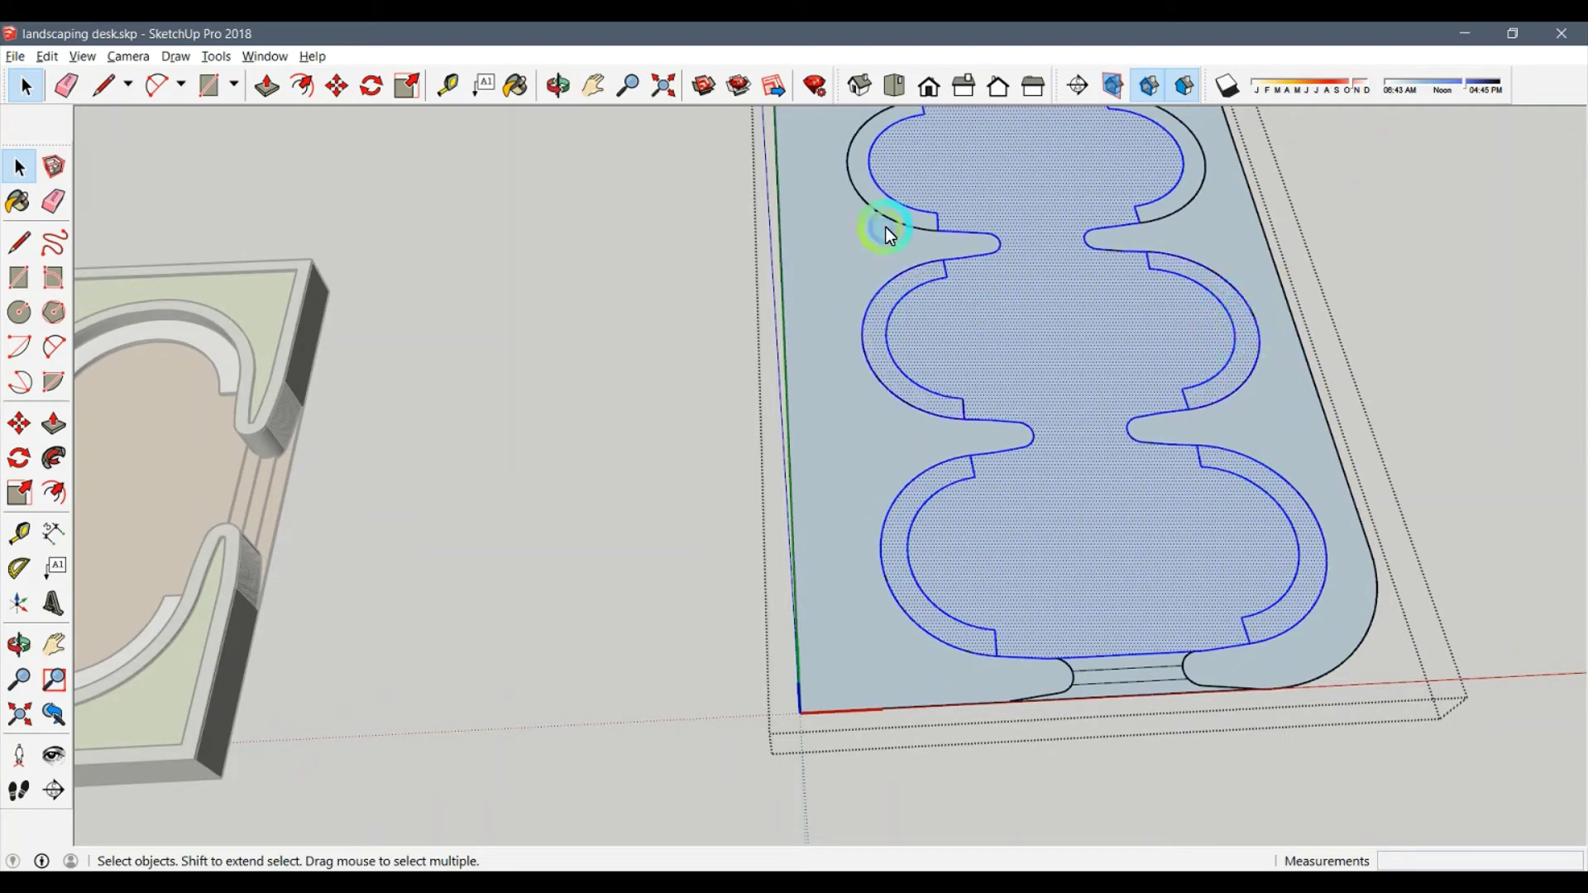
double_click(863, 171, "shift")
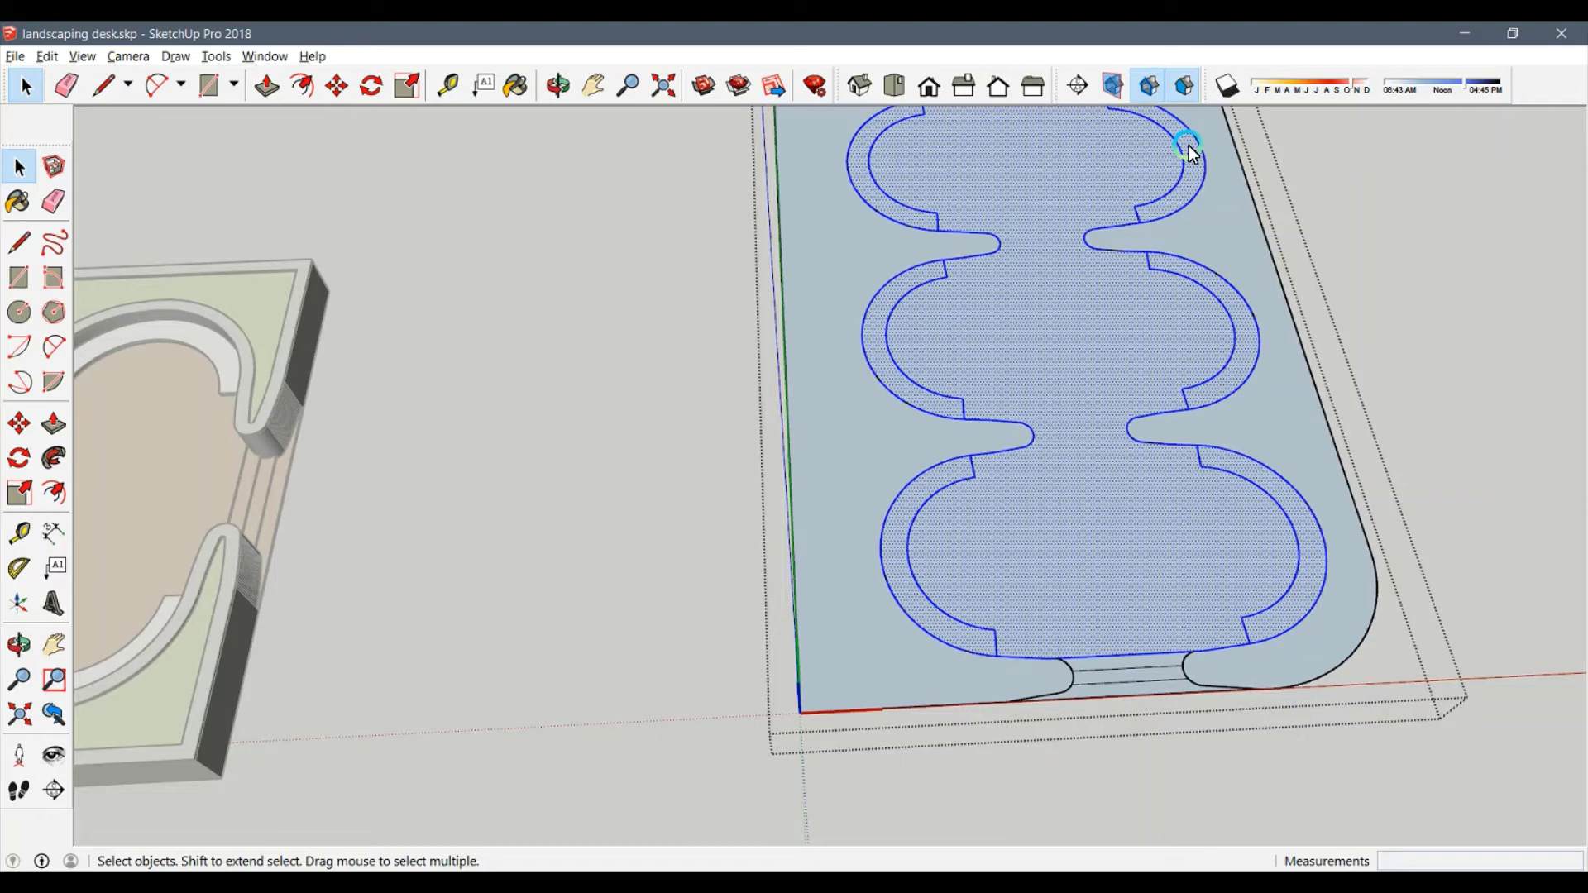
double_click(907, 610)
double_click(1299, 527, "shift")
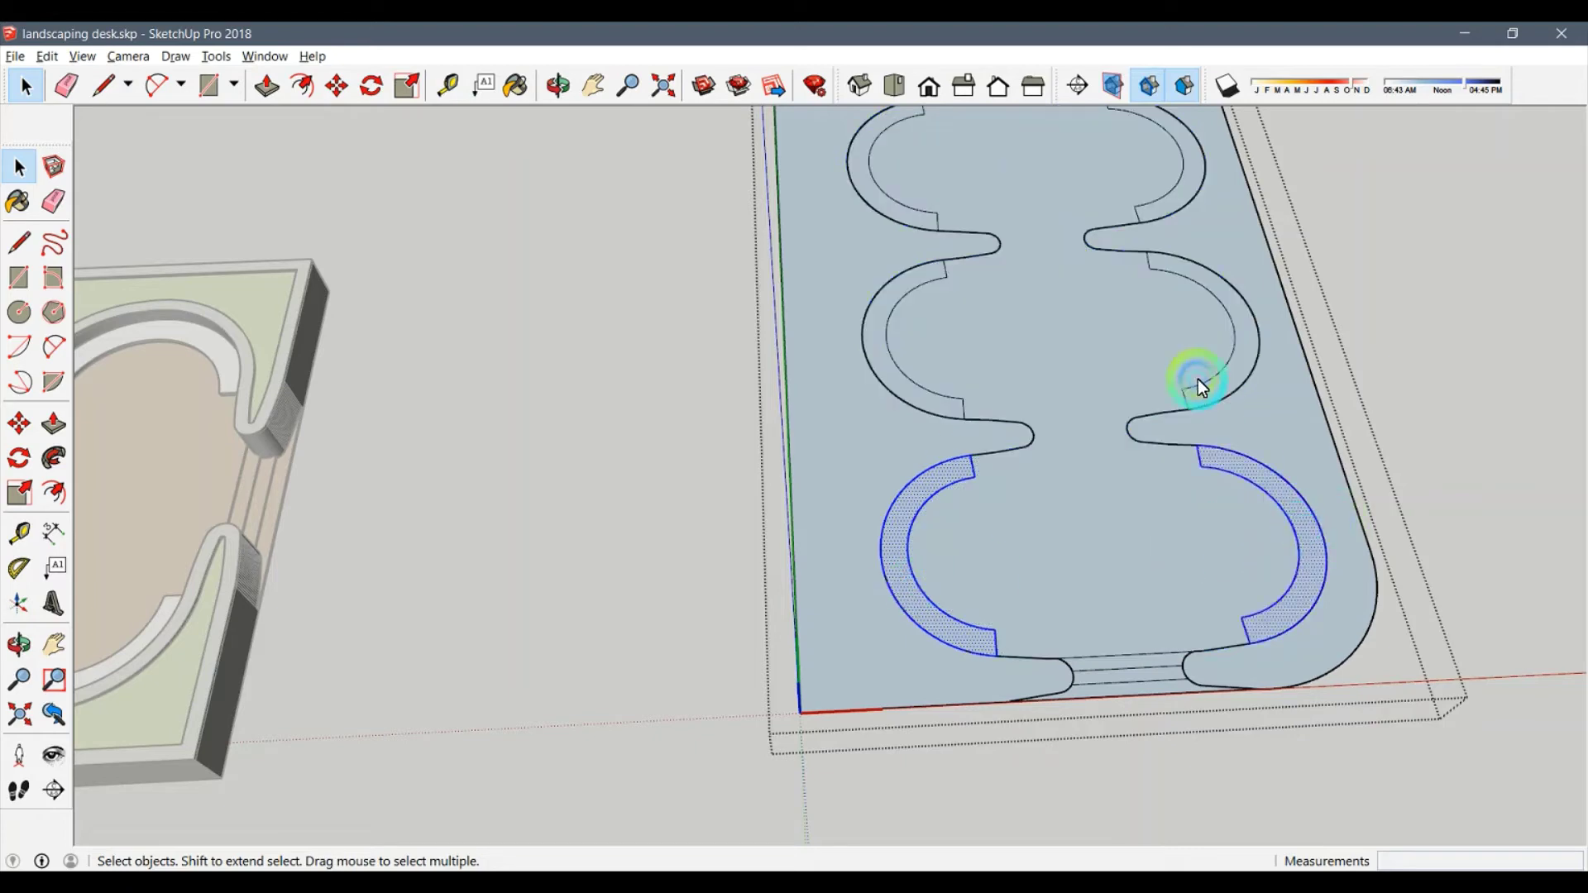
double_click(1241, 329, "shift")
double_click(879, 330, "shift")
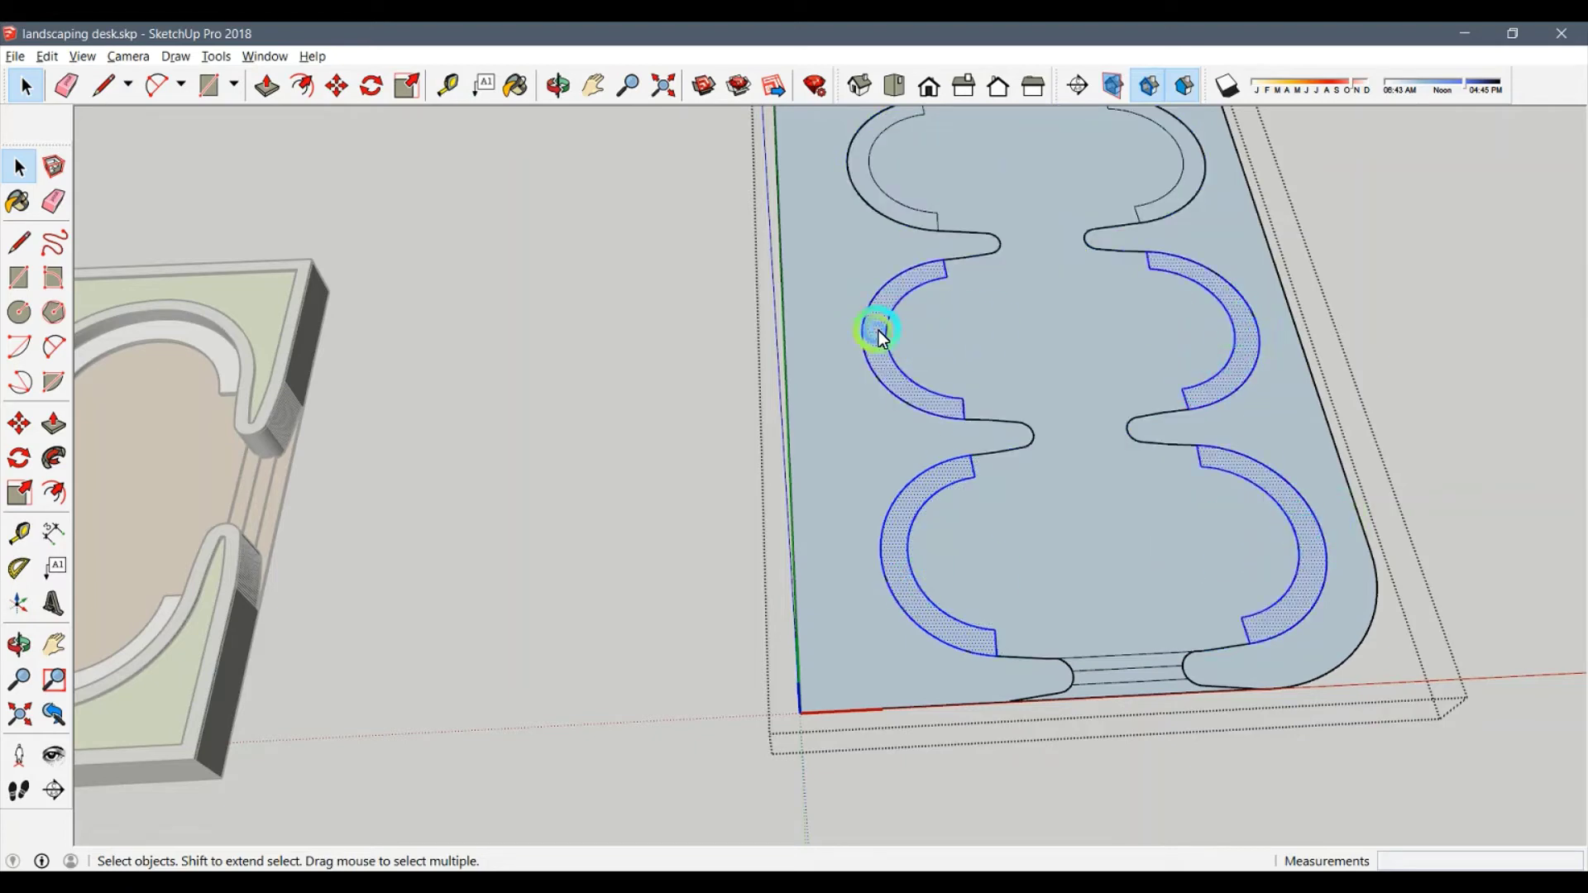
double_click(861, 170, "shift")
double_click(1198, 166, "shift")
Copy the six strips, paste them beside the panel, and group the copy.
key("ctrl+c")
key("ctrl+v")
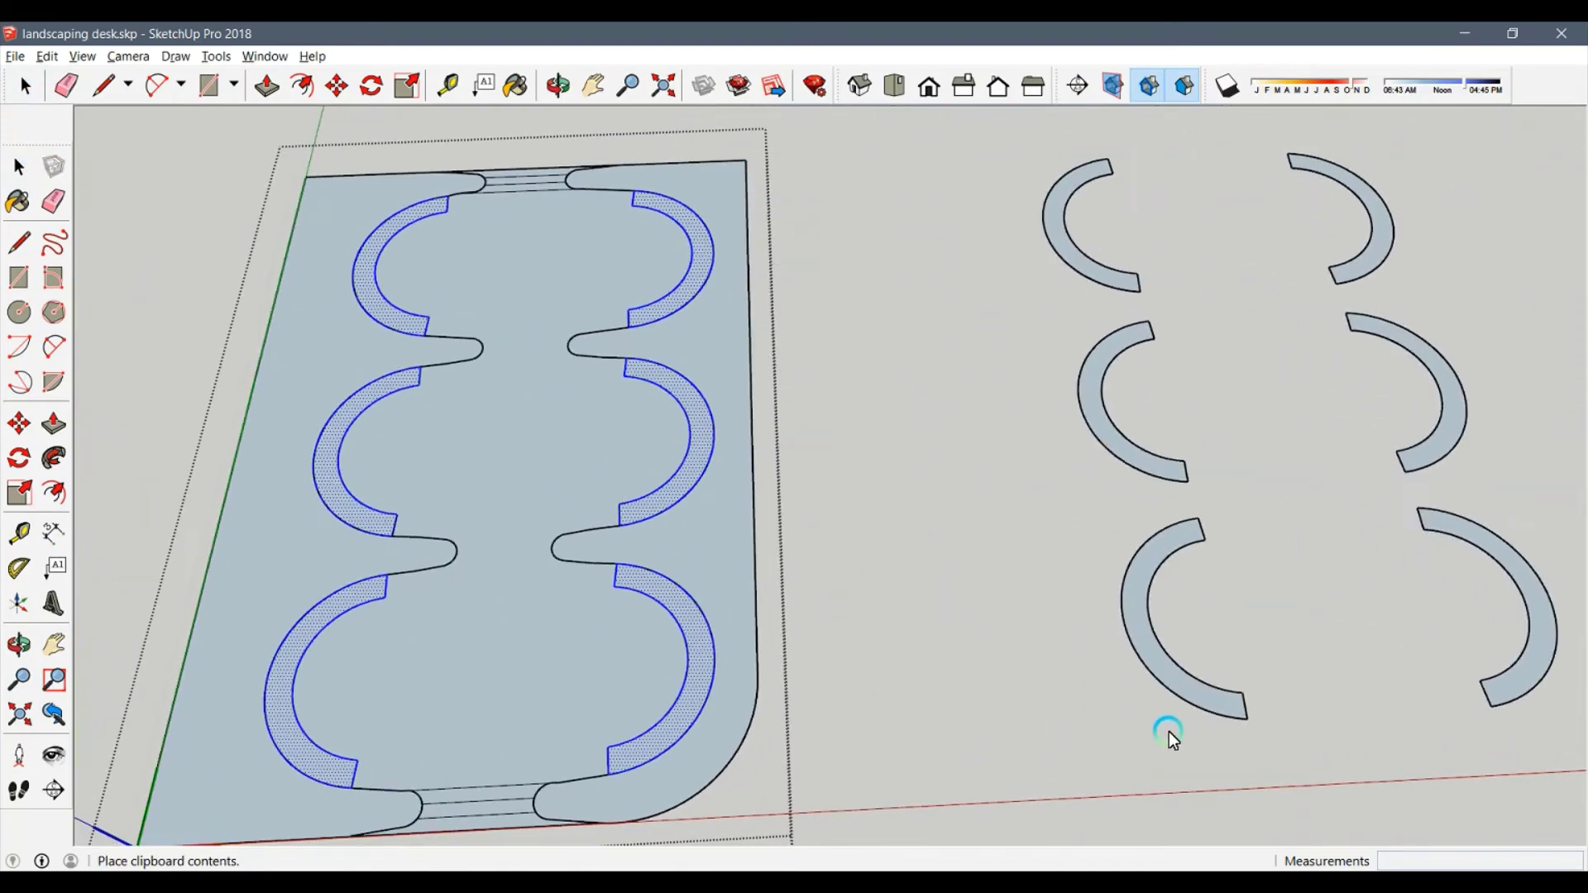
left_click(1248, 624)
key("space")
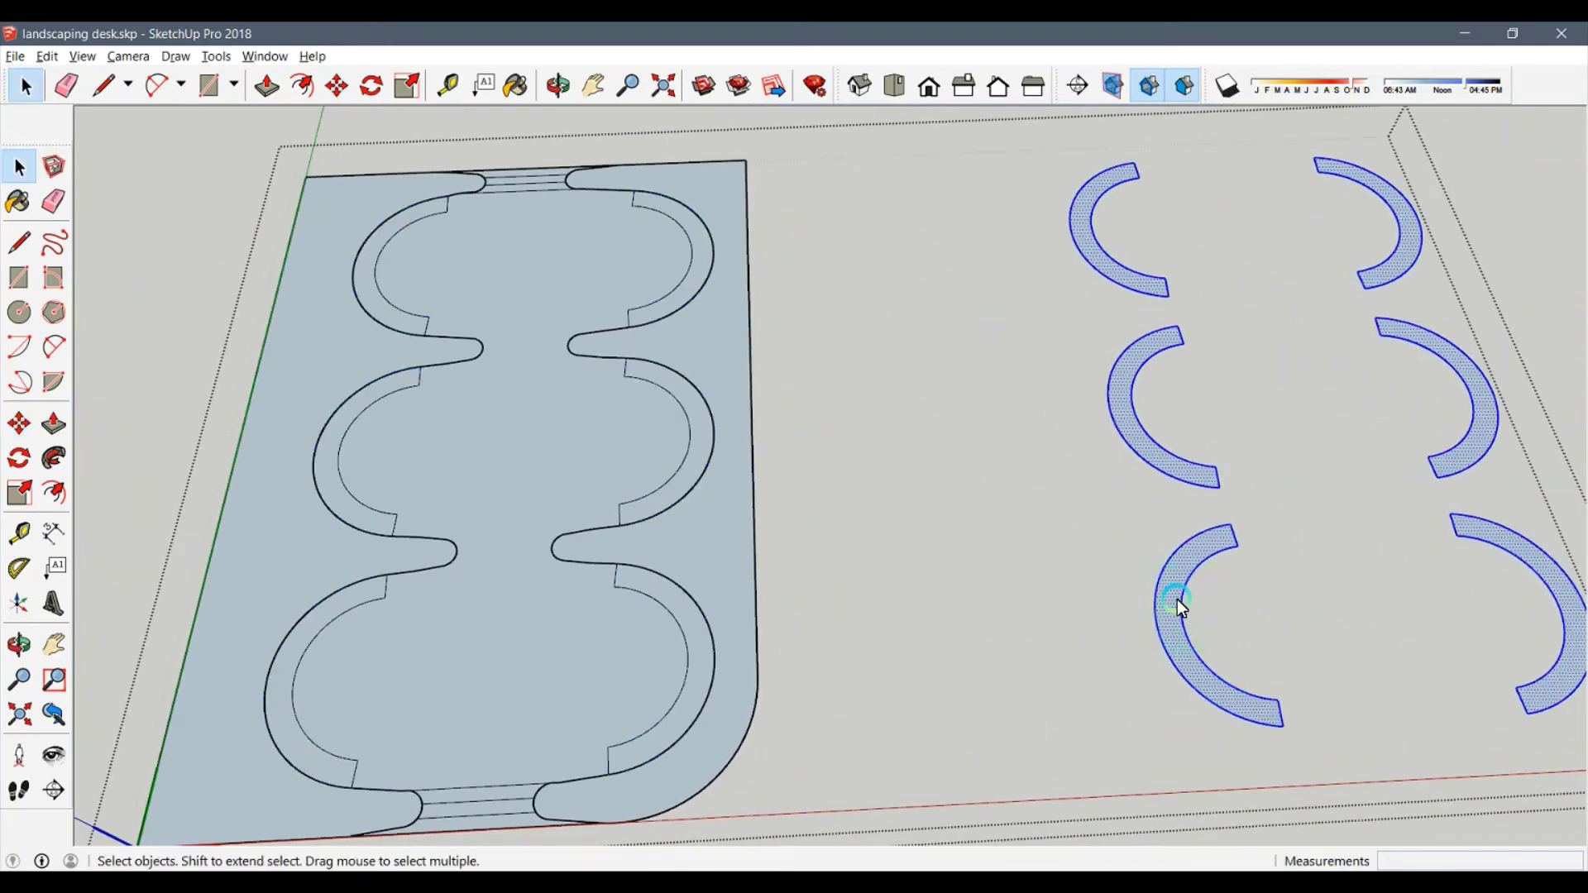
right_click(1178, 599)
left_click(1273, 754)
Erase the lower-left, lower-right and middle-right inner arcs on the panel.
key("e")
left_click_drag(343, 706, 320, 691)
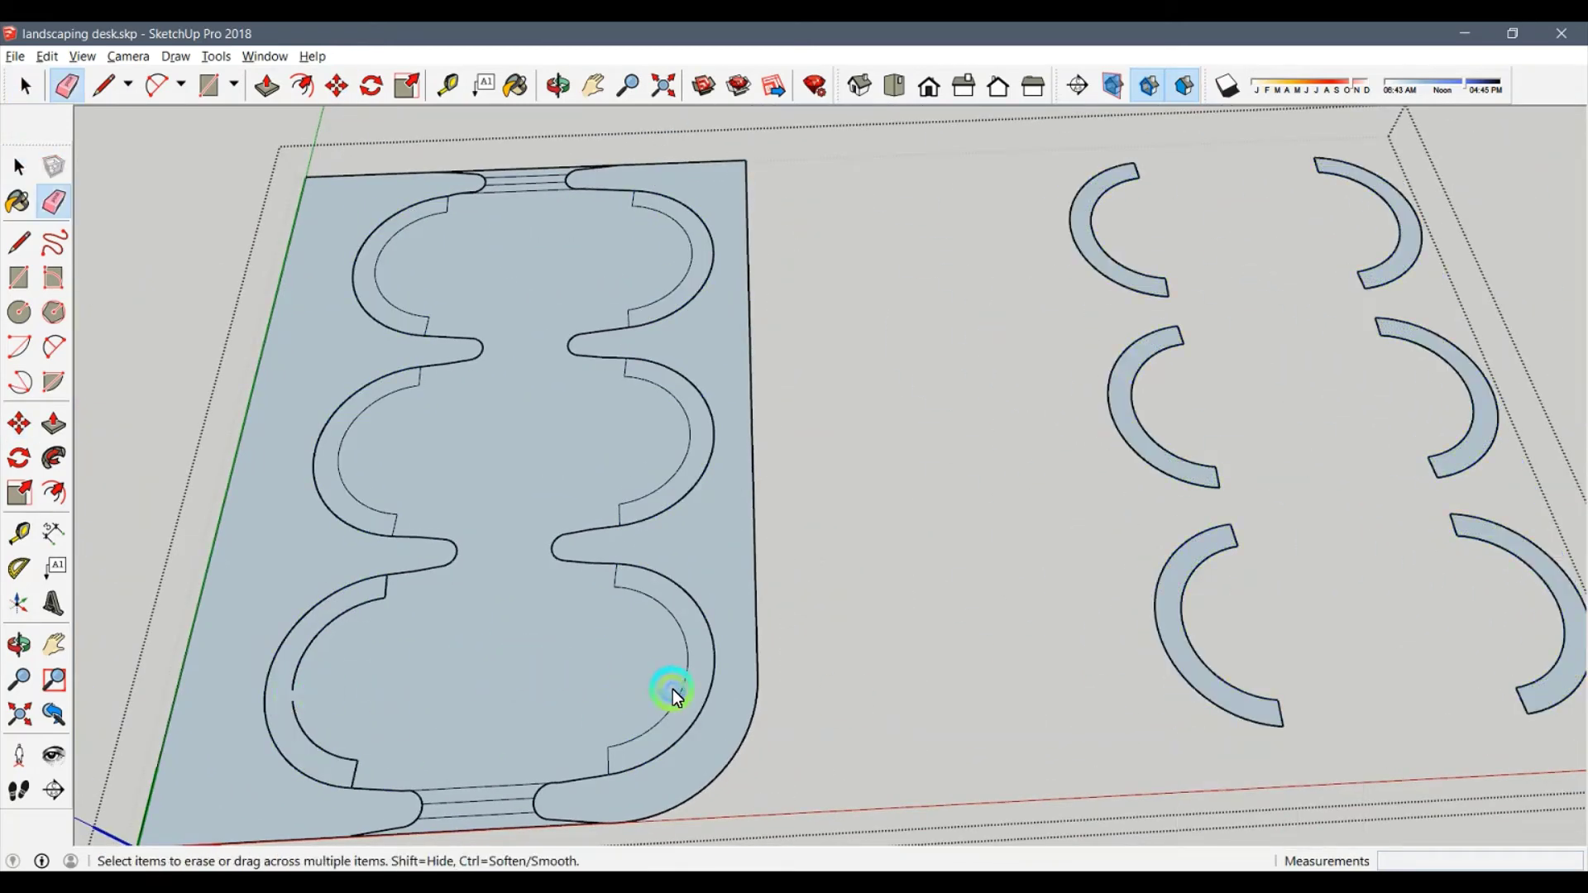
left_click_drag(672, 688, 656, 639)
left_click(683, 444)
Erase the middle-left, top-left and top-right inner arcs.
left_click(351, 470)
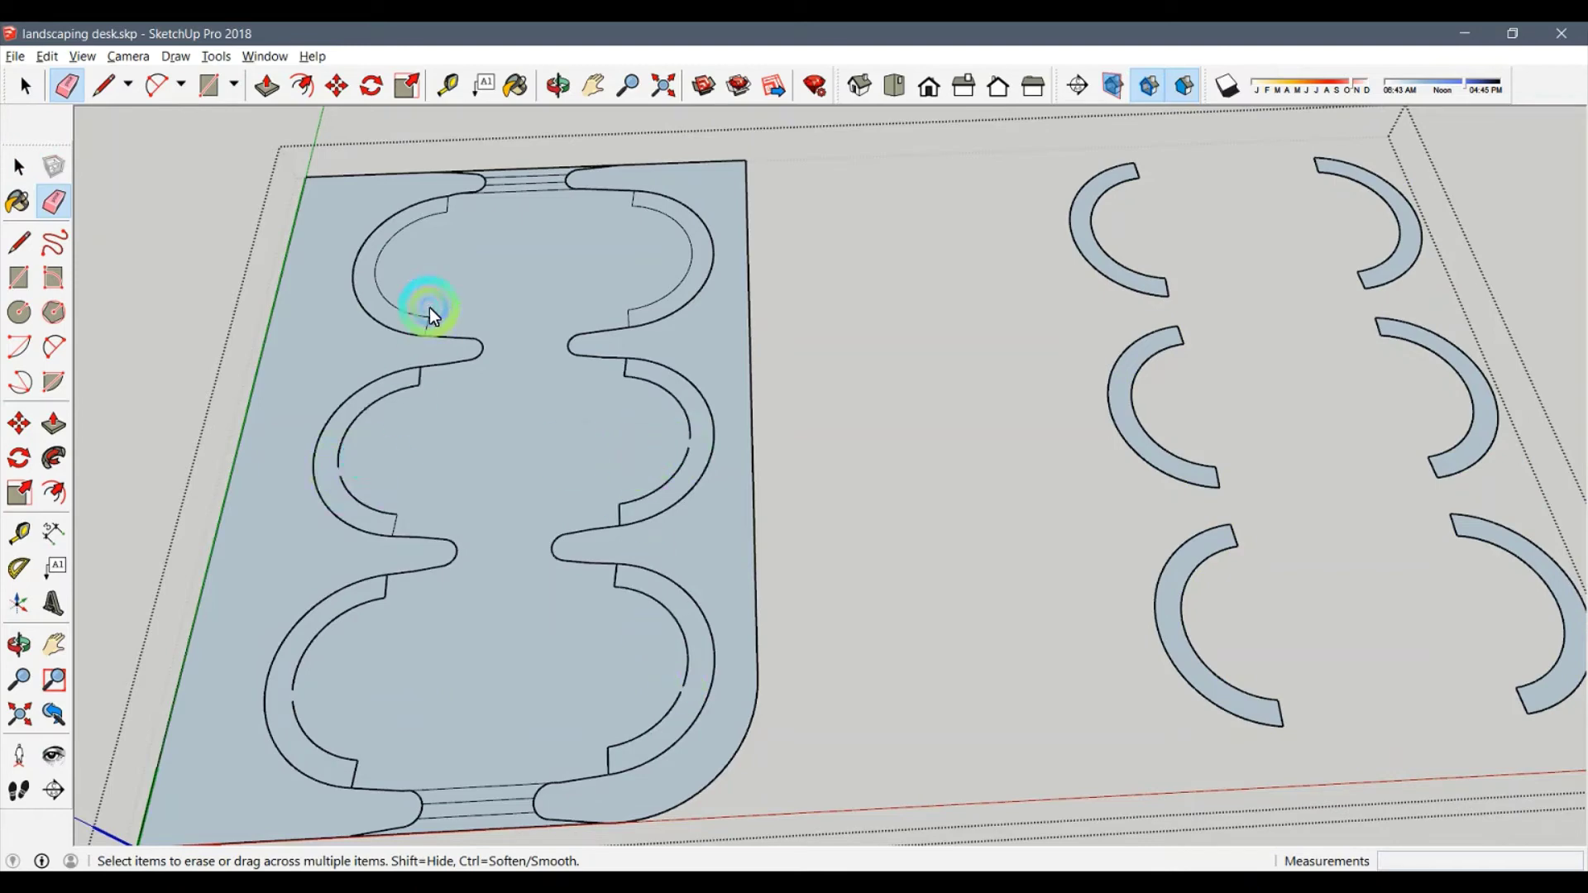
left_click(375, 270)
left_click(702, 280)
key("space")
Make the central floor face into its own group.
left_click(539, 309)
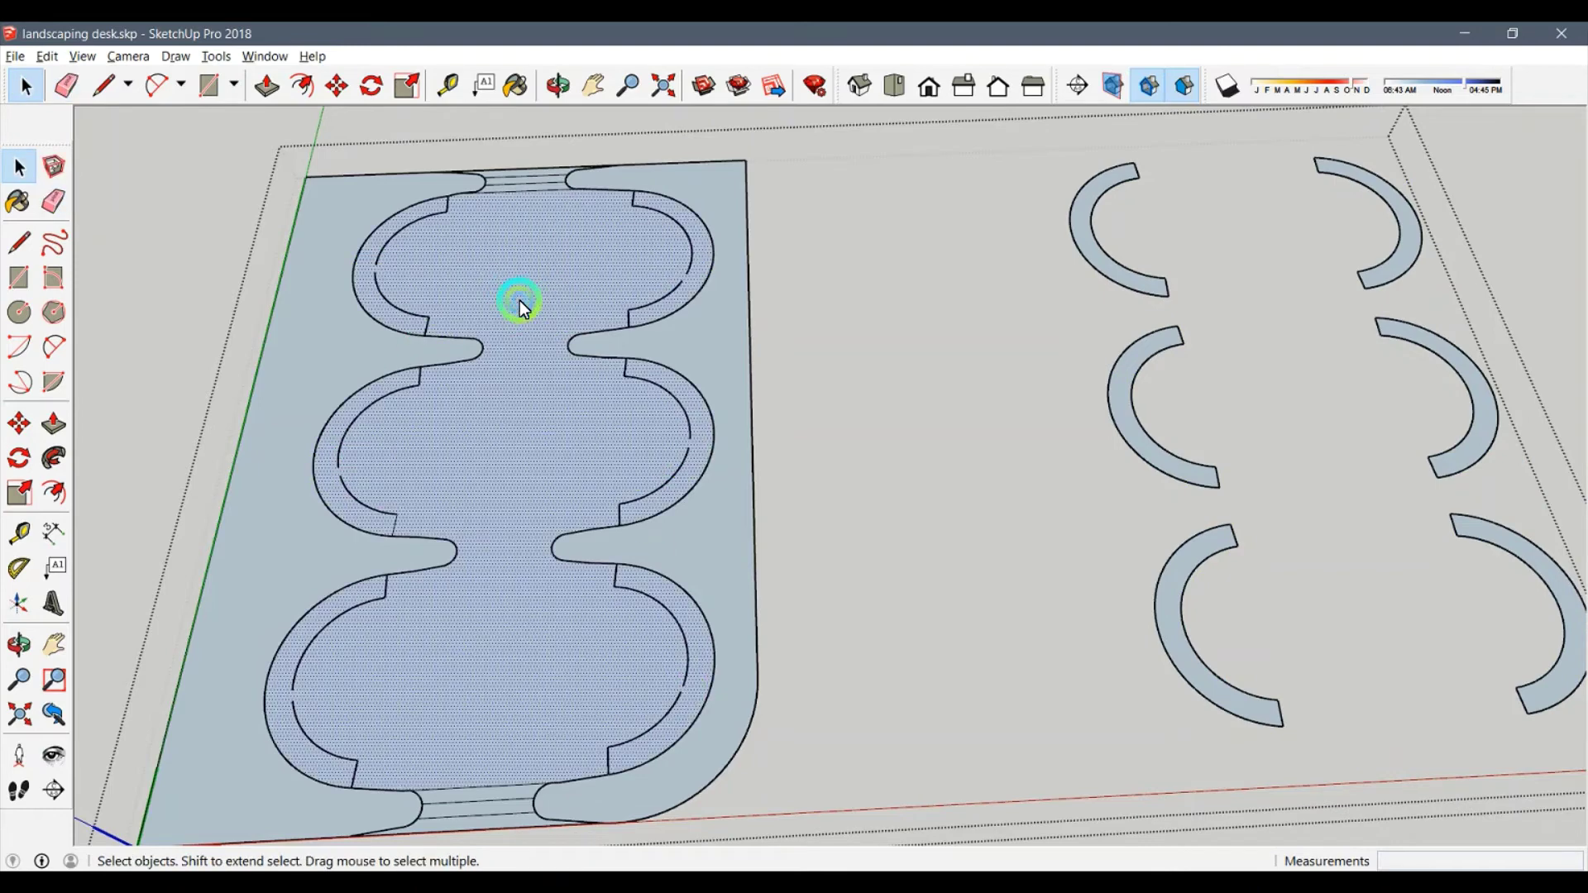
right_click(529, 306)
left_click(571, 456)
scroll(698, 655, "up", 3)
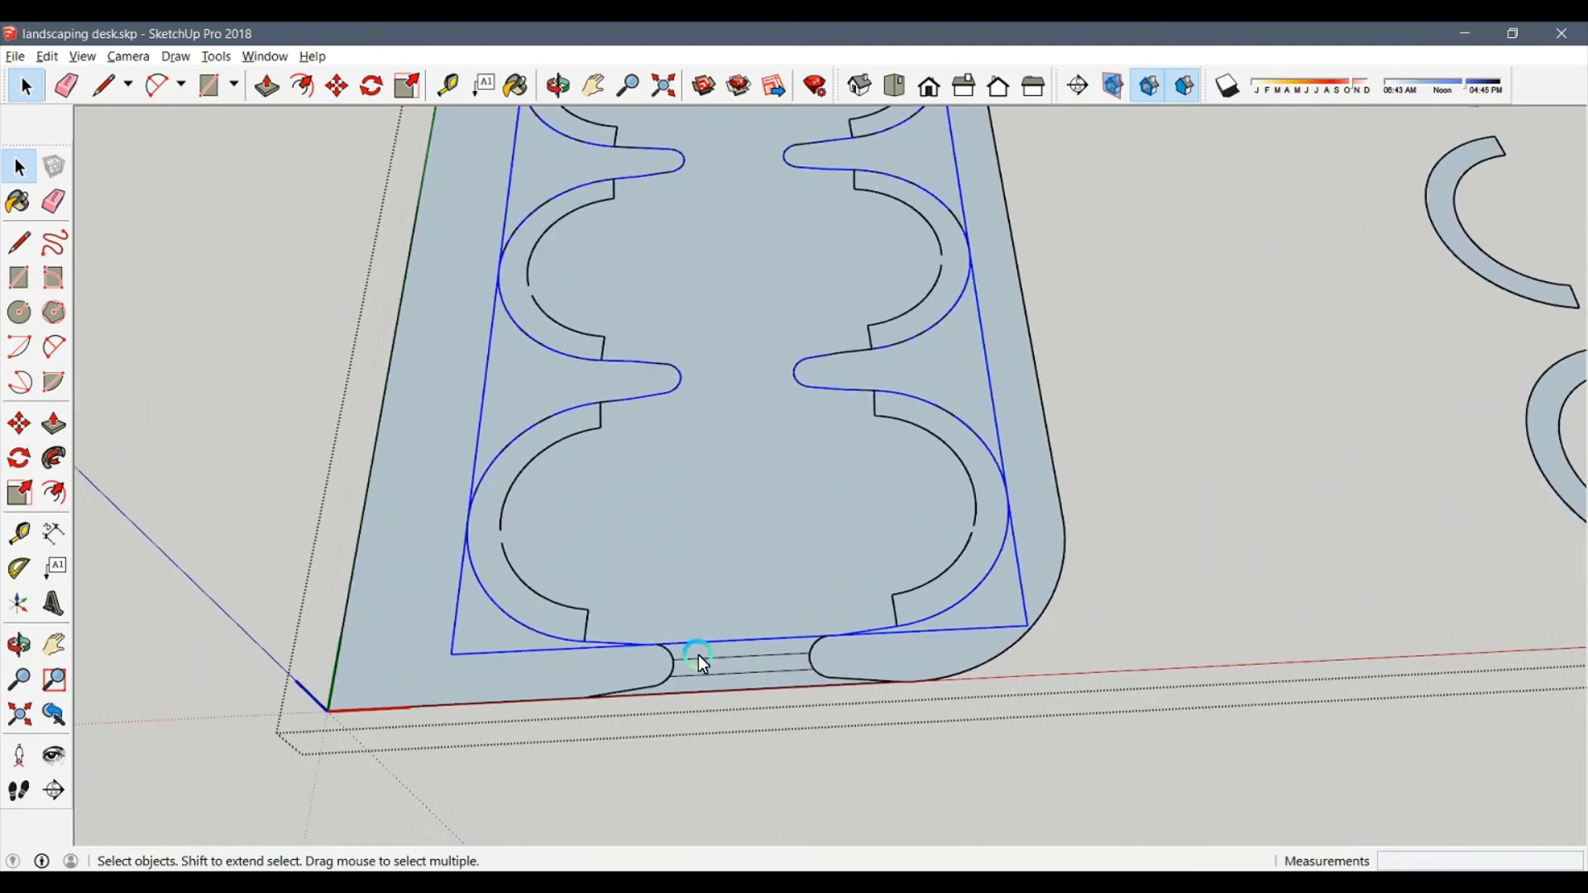
scroll(693, 649, "up", 3)
Group the bottom and top connector strips, each from its two faces.
left_click(713, 671)
left_click(730, 697, "shift")
right_click(730, 697)
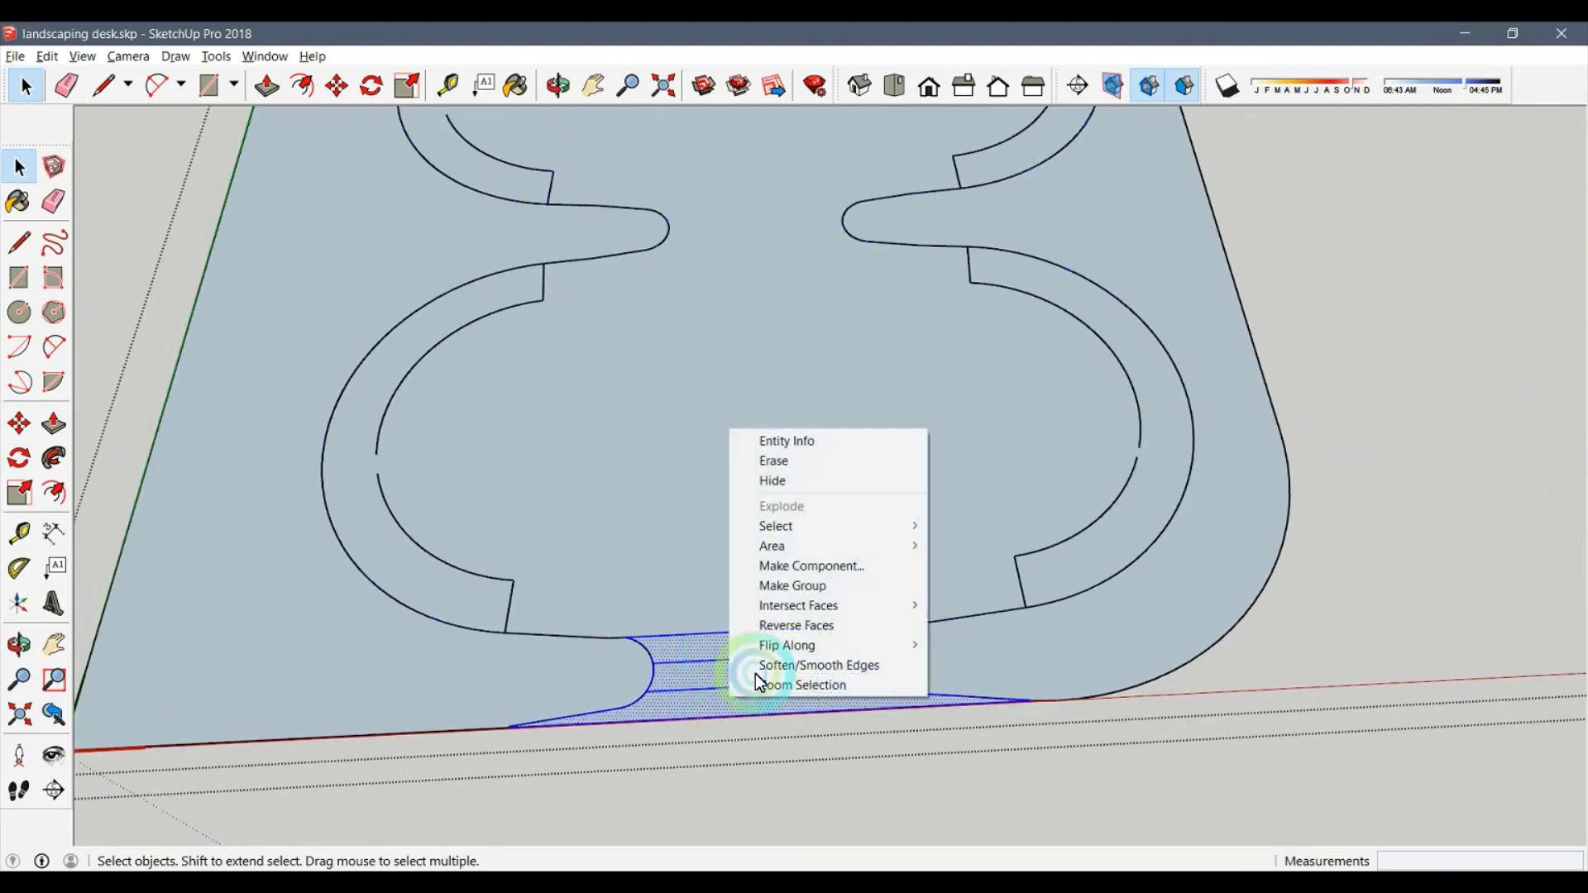
left_click(798, 590)
middle_click_drag(798, 589, 727, 827)
scroll(692, 371, "up", 5)
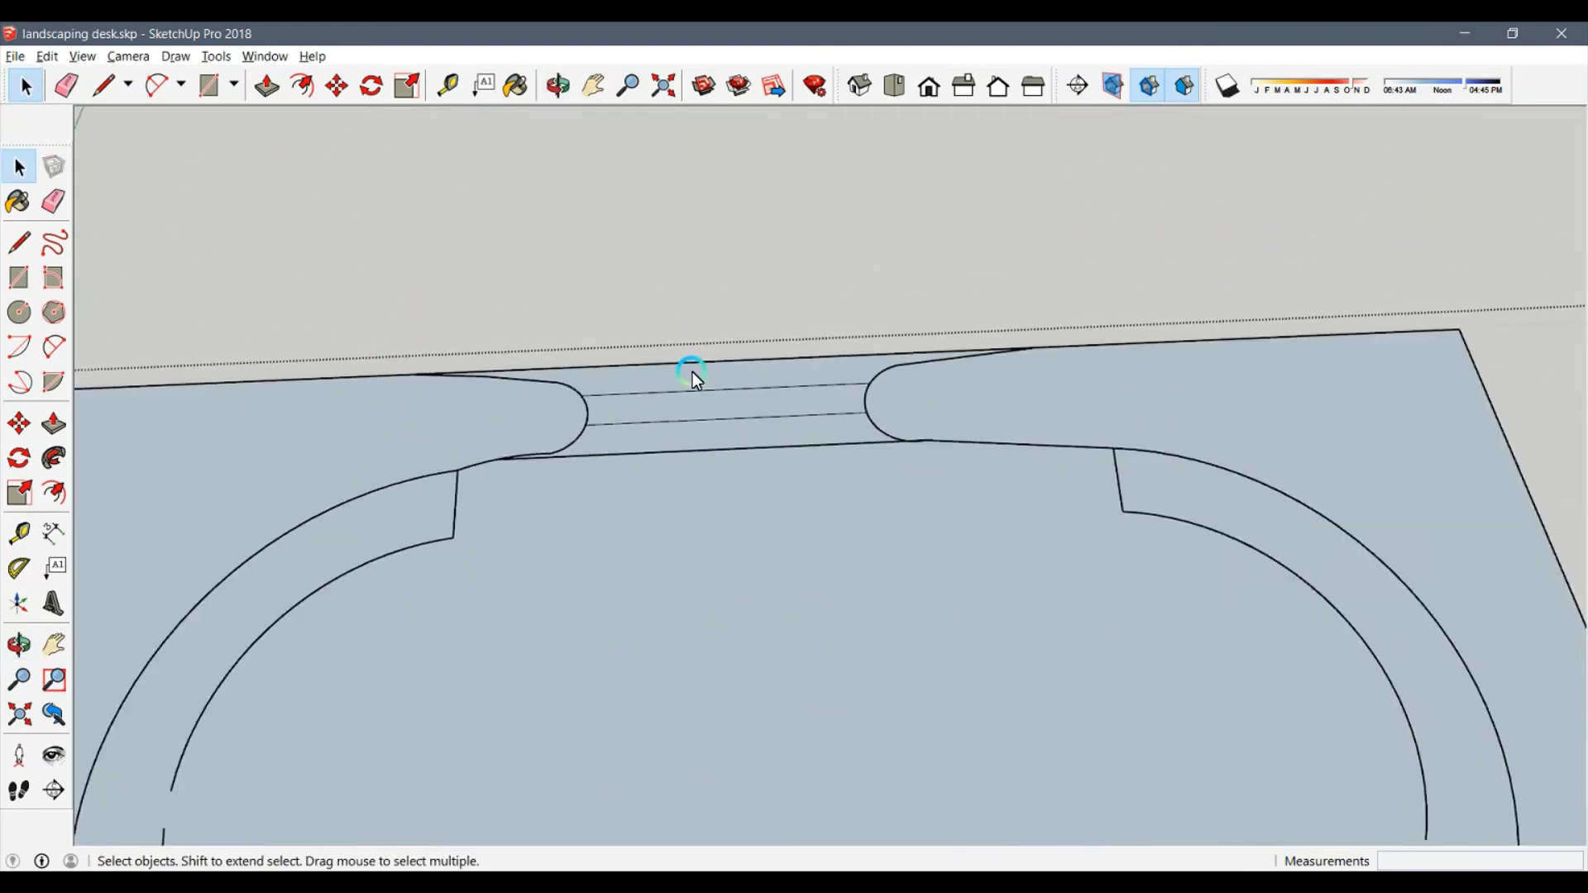
left_click(686, 371)
left_click(713, 440, "shift")
right_click(729, 450)
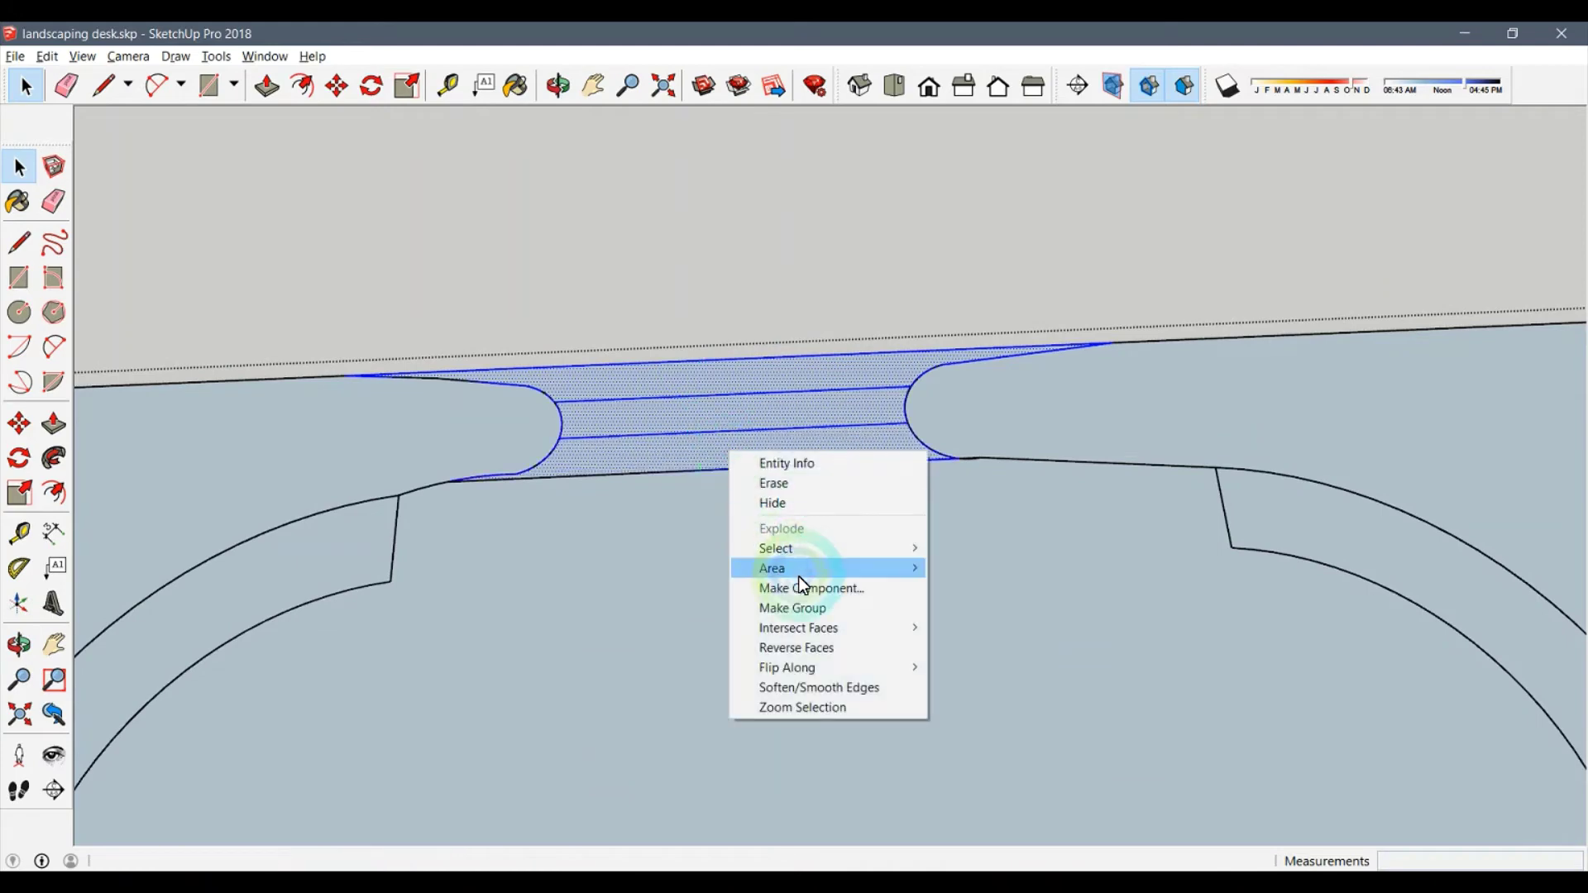
left_click(806, 596)
Orbit onto the left tray and start a Tape Measure reading at its front edge.
scroll(856, 562, "down", 5)
middle_click_drag(859, 568, 612, 723)
scroll(508, 638, "up", 5)
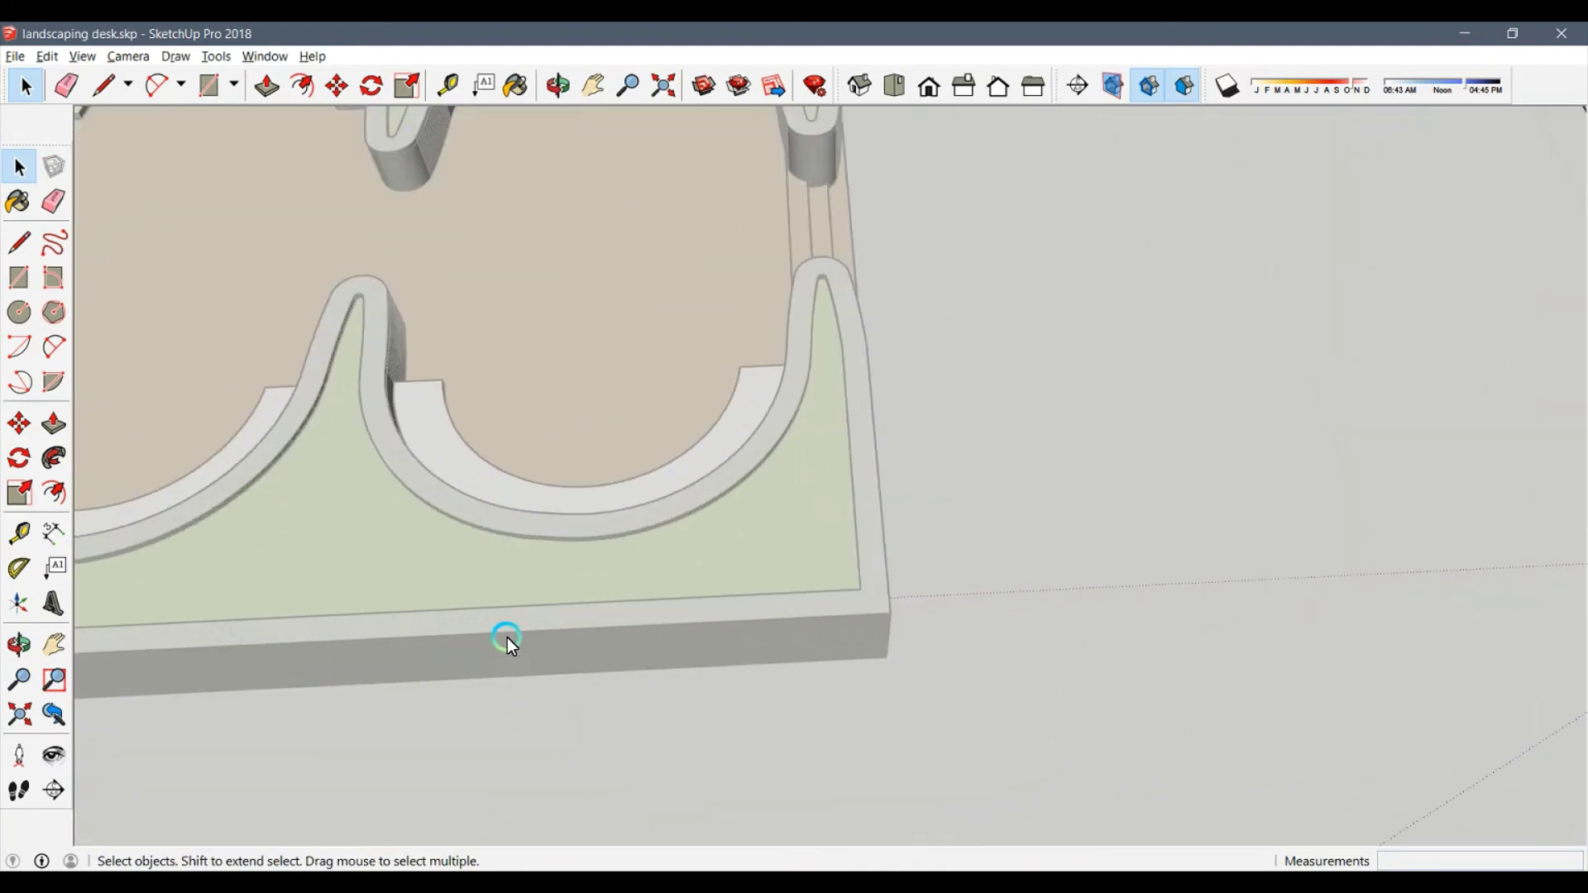
key("t")
left_click(536, 614)
Offset the outlines of the left and right curved panels inward.
middle_click_drag(574, 665, 629, 571)
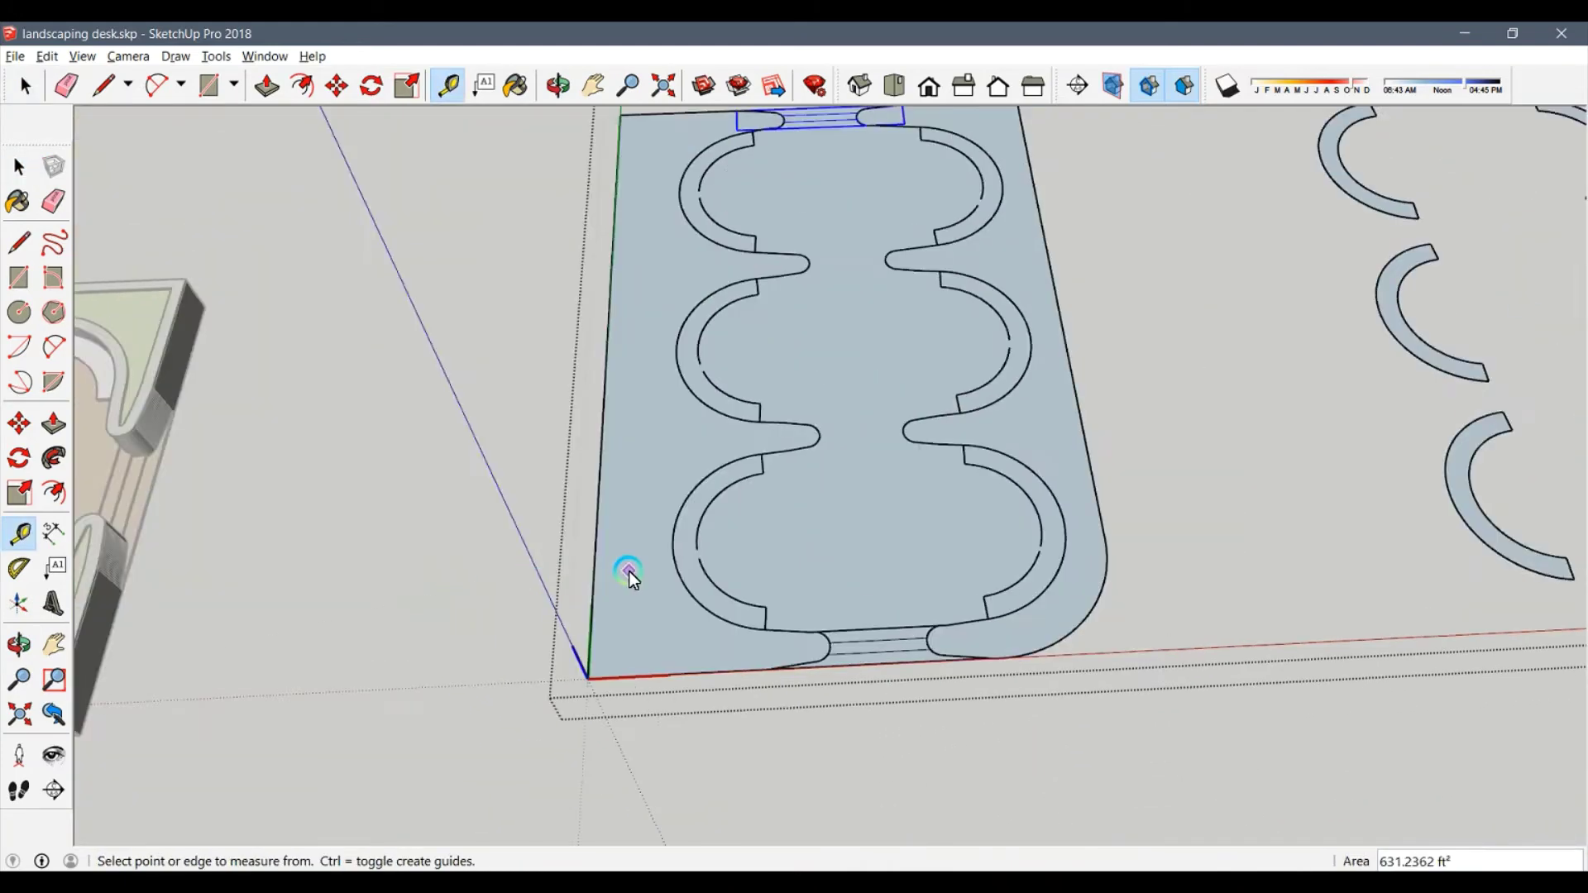
key("space")
scroll(629, 571, "up", 3)
scroll(624, 544, "up", 3)
left_click(624, 544)
key("f")
left_click(587, 586)
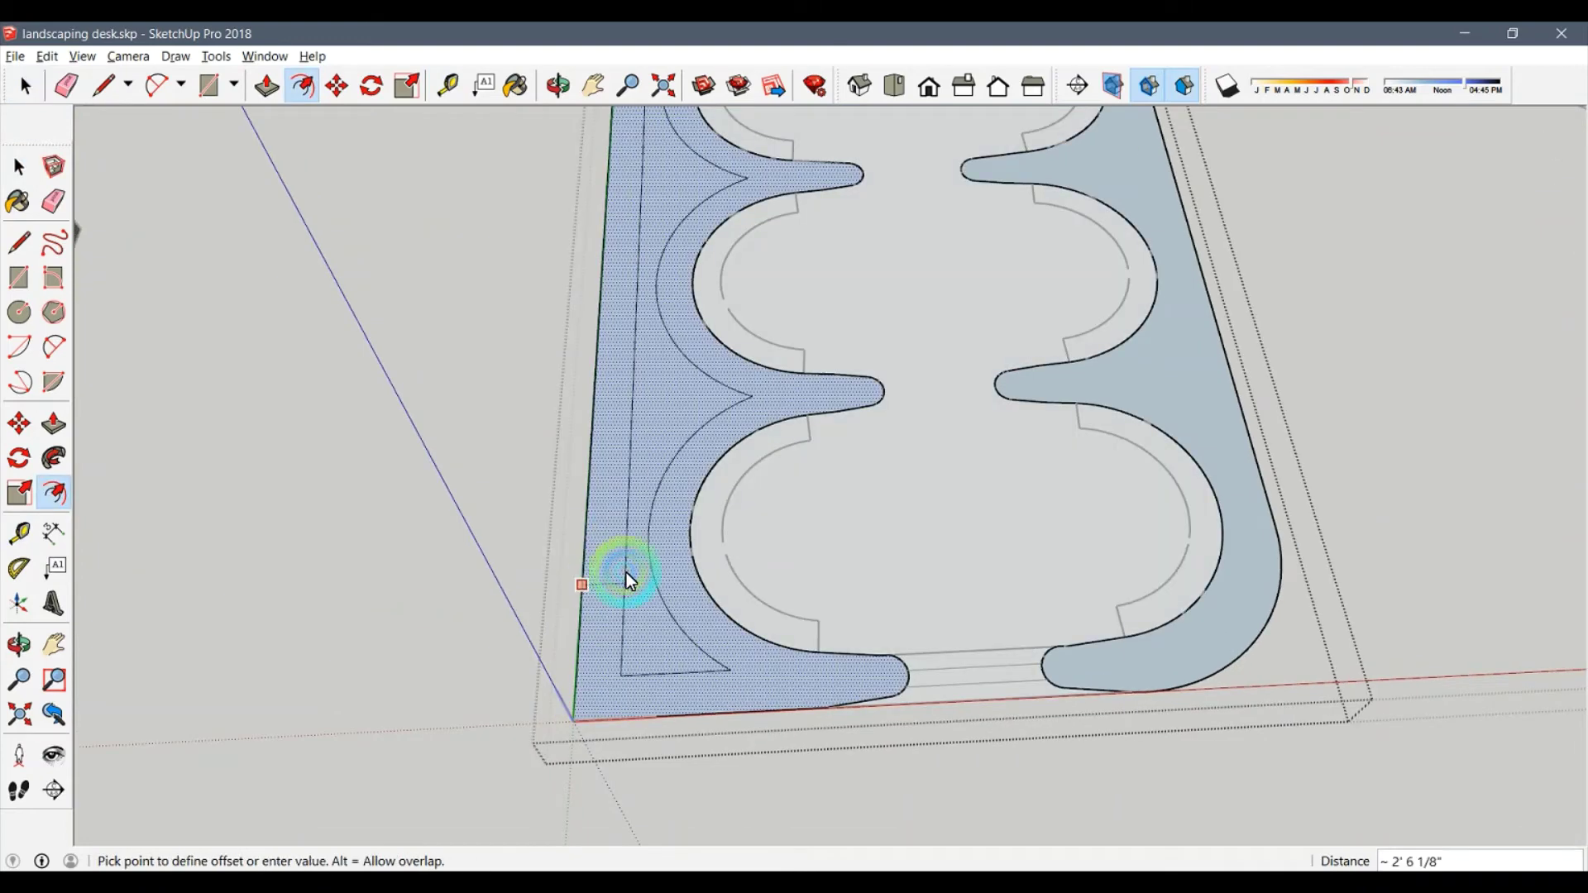
left_click(627, 573)
left_click(1238, 468)
left_click(1209, 394)
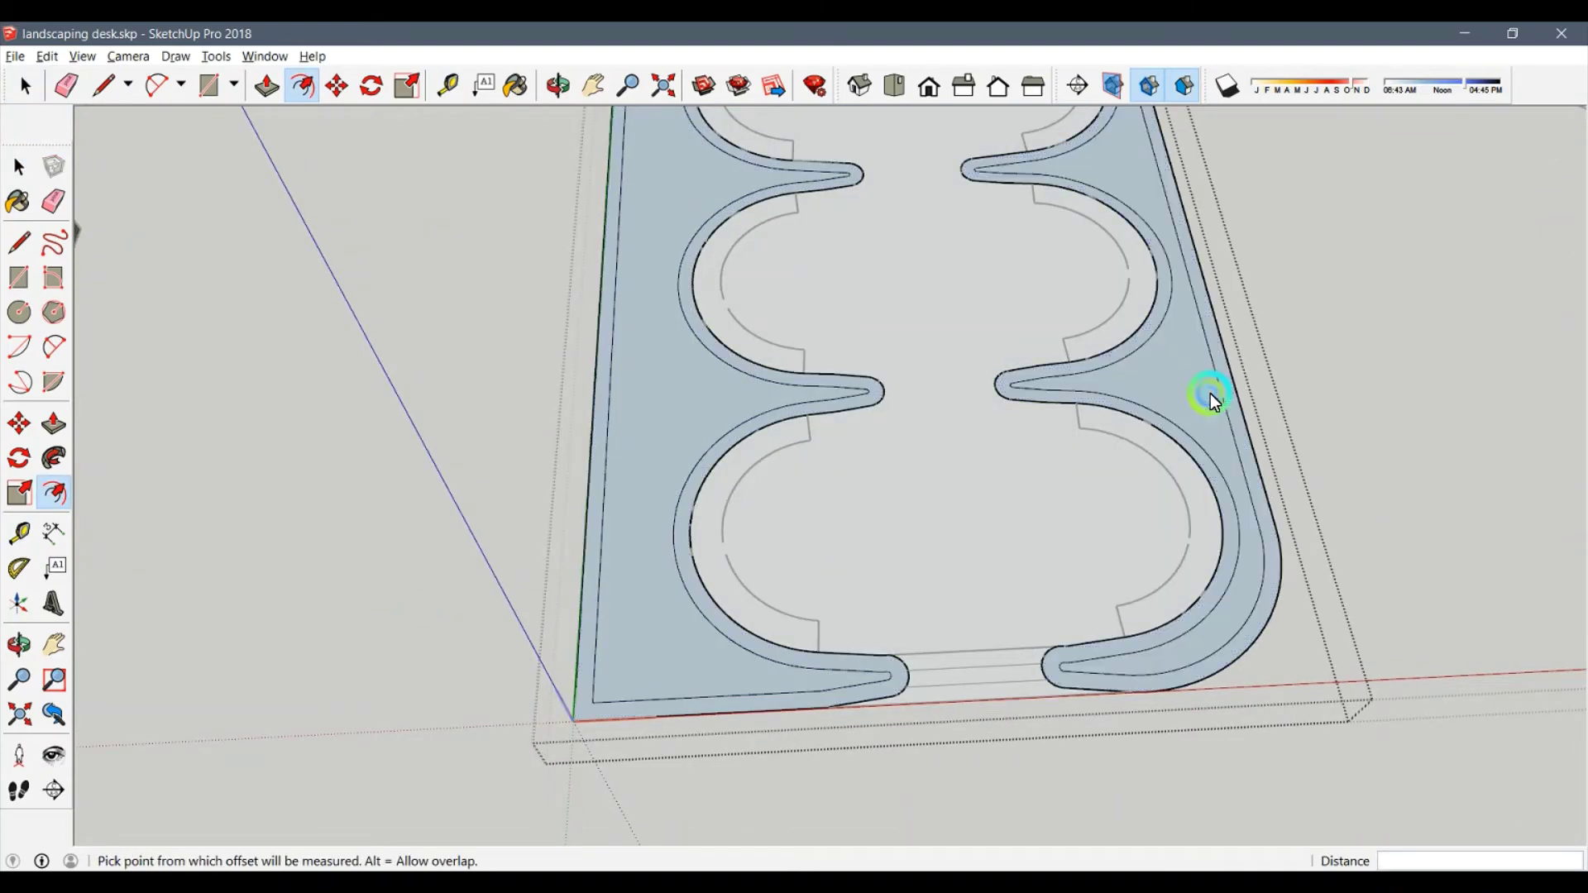
key("space")
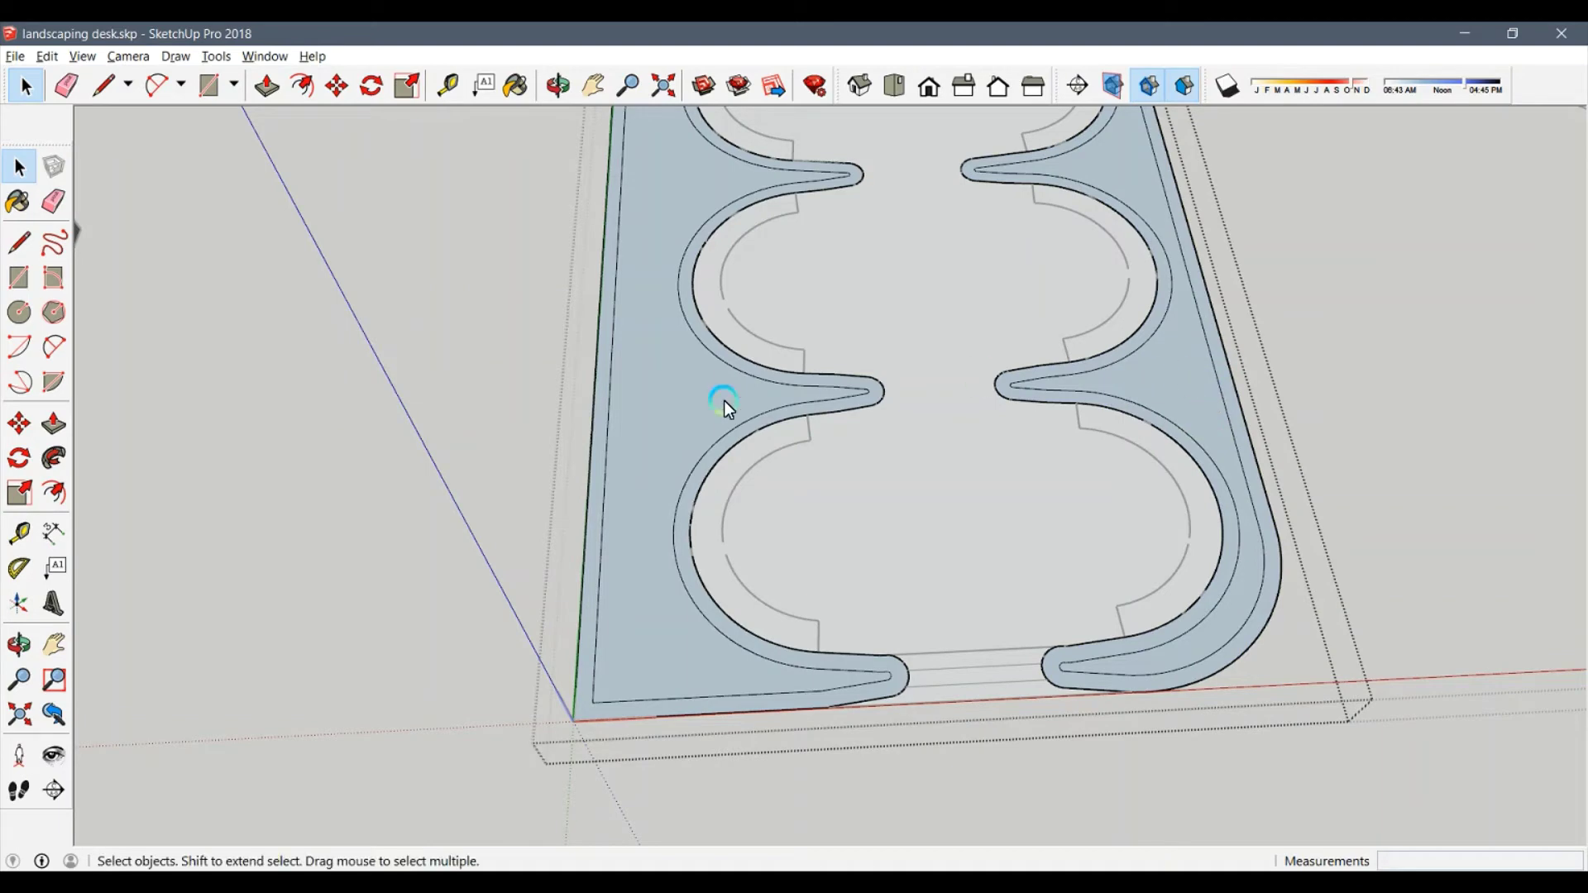
Copy both panel faces, paste the copy to the right, and group it.
left_click(688, 400)
left_click(1179, 380, "shift")
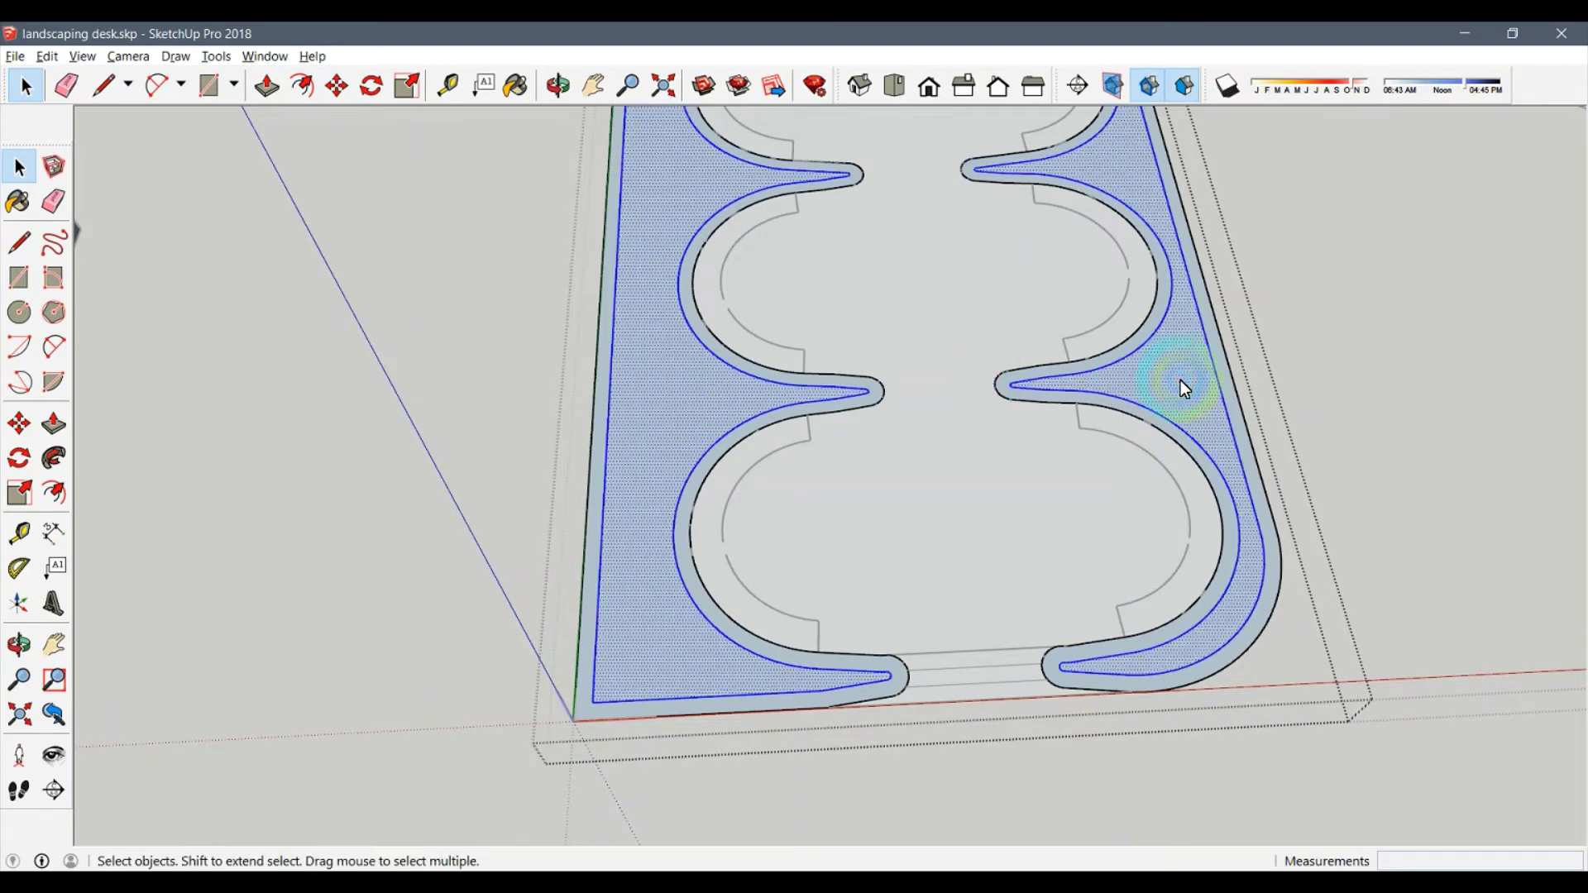
scroll(1180, 379, "down", 3)
middle_click_drag(921, 485, 777, 544)
key("ctrl+c")
key("ctrl+v")
left_click(1218, 513)
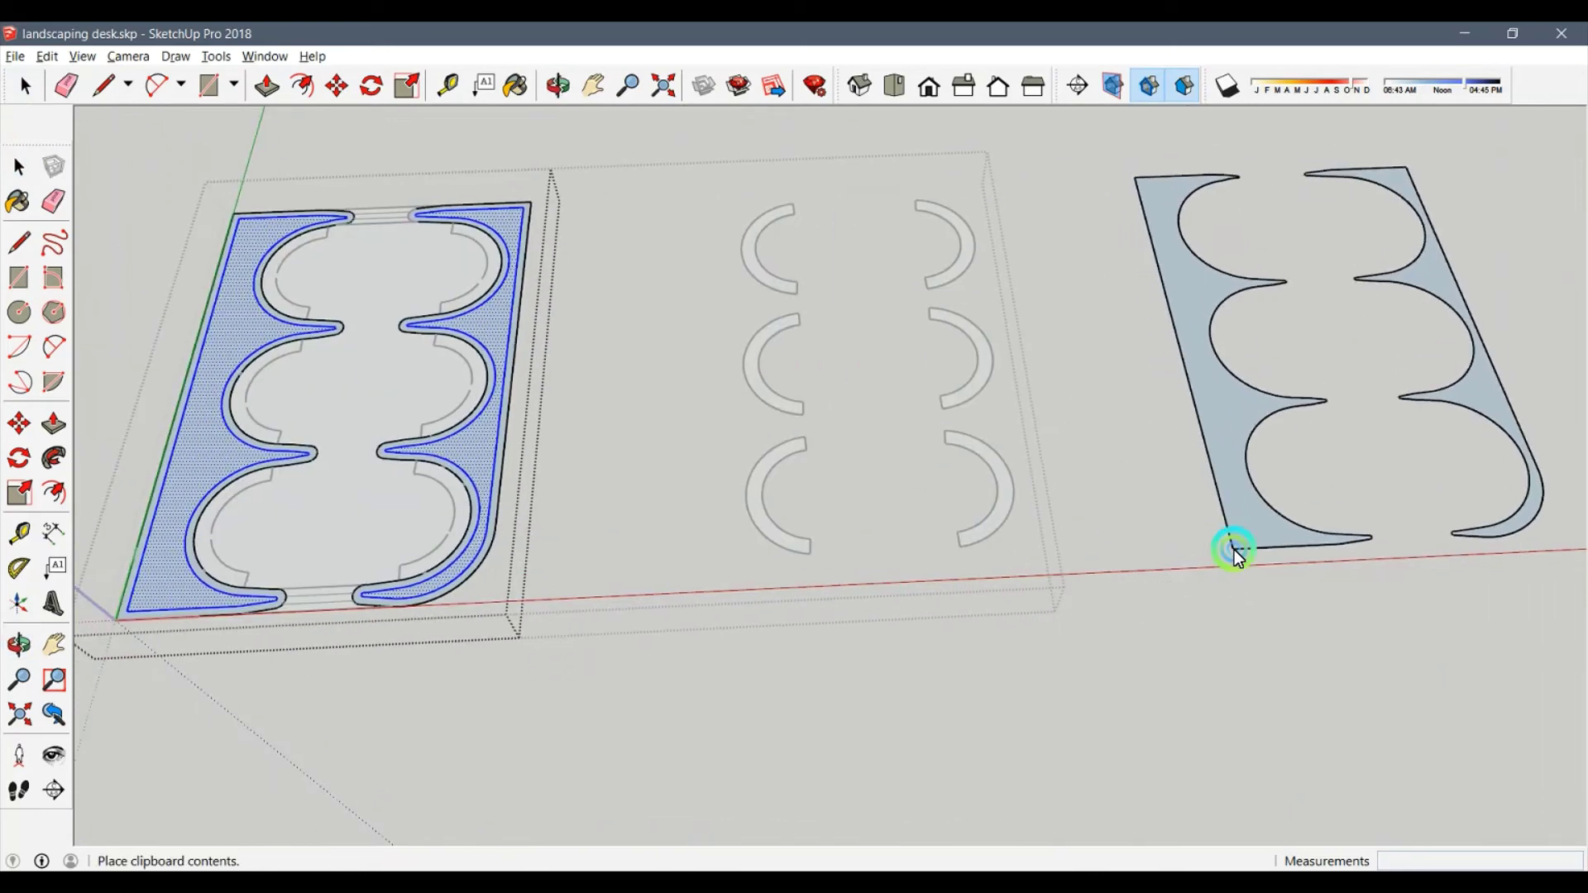
right_click(1224, 465)
left_click(1297, 629)
Erase the thin stray offset curves inside the panel.
scroll(643, 603, "up", 3)
key("e")
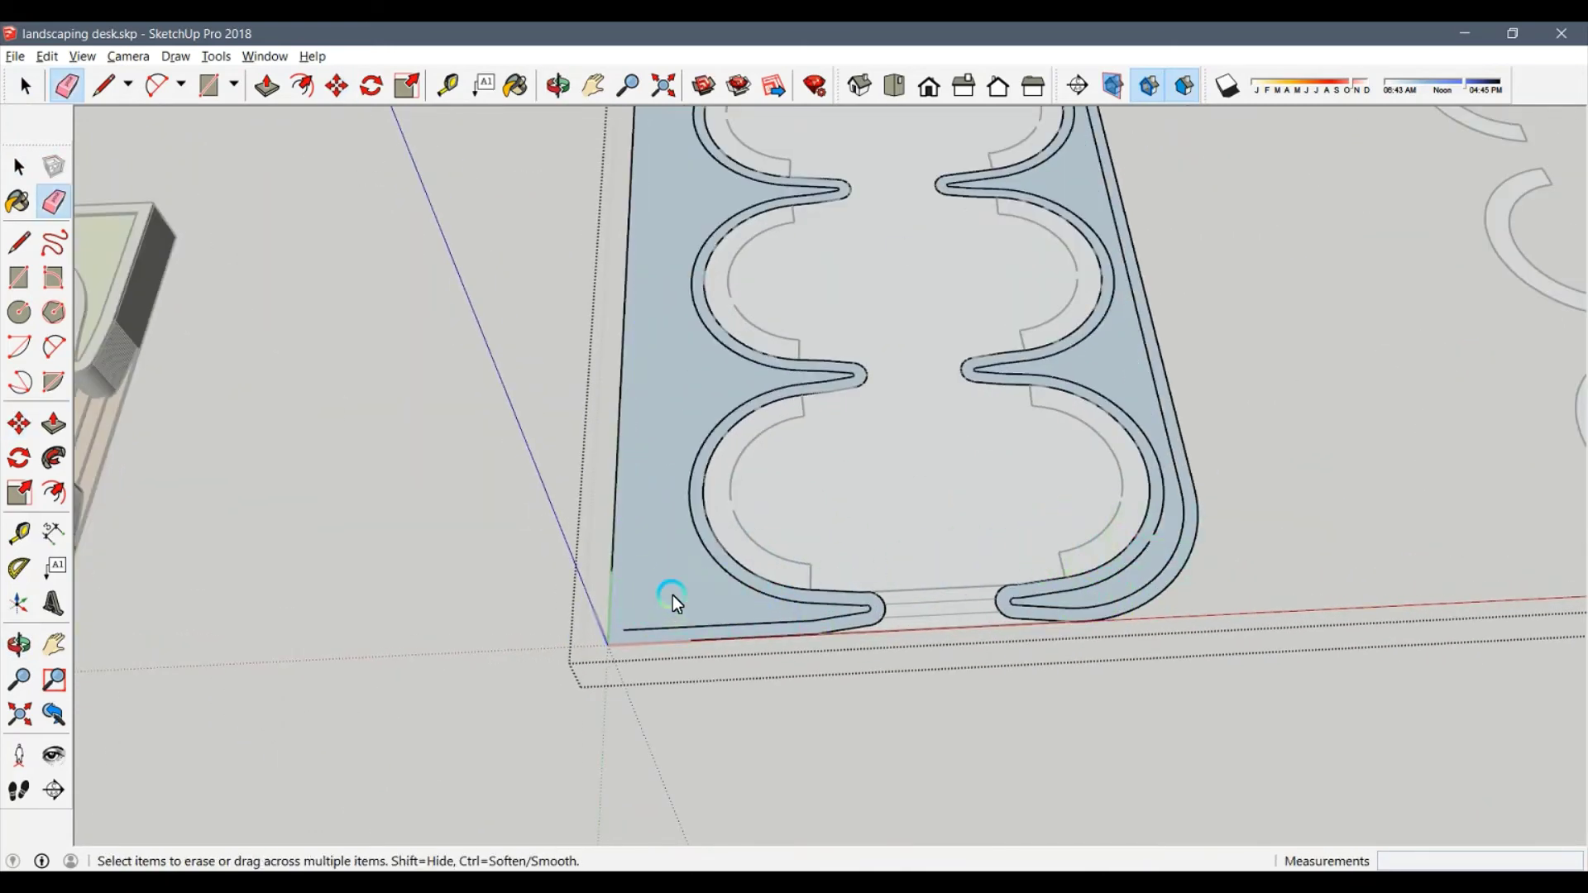
left_click_drag(1159, 539, 673, 594)
scroll(680, 479, "down", 3)
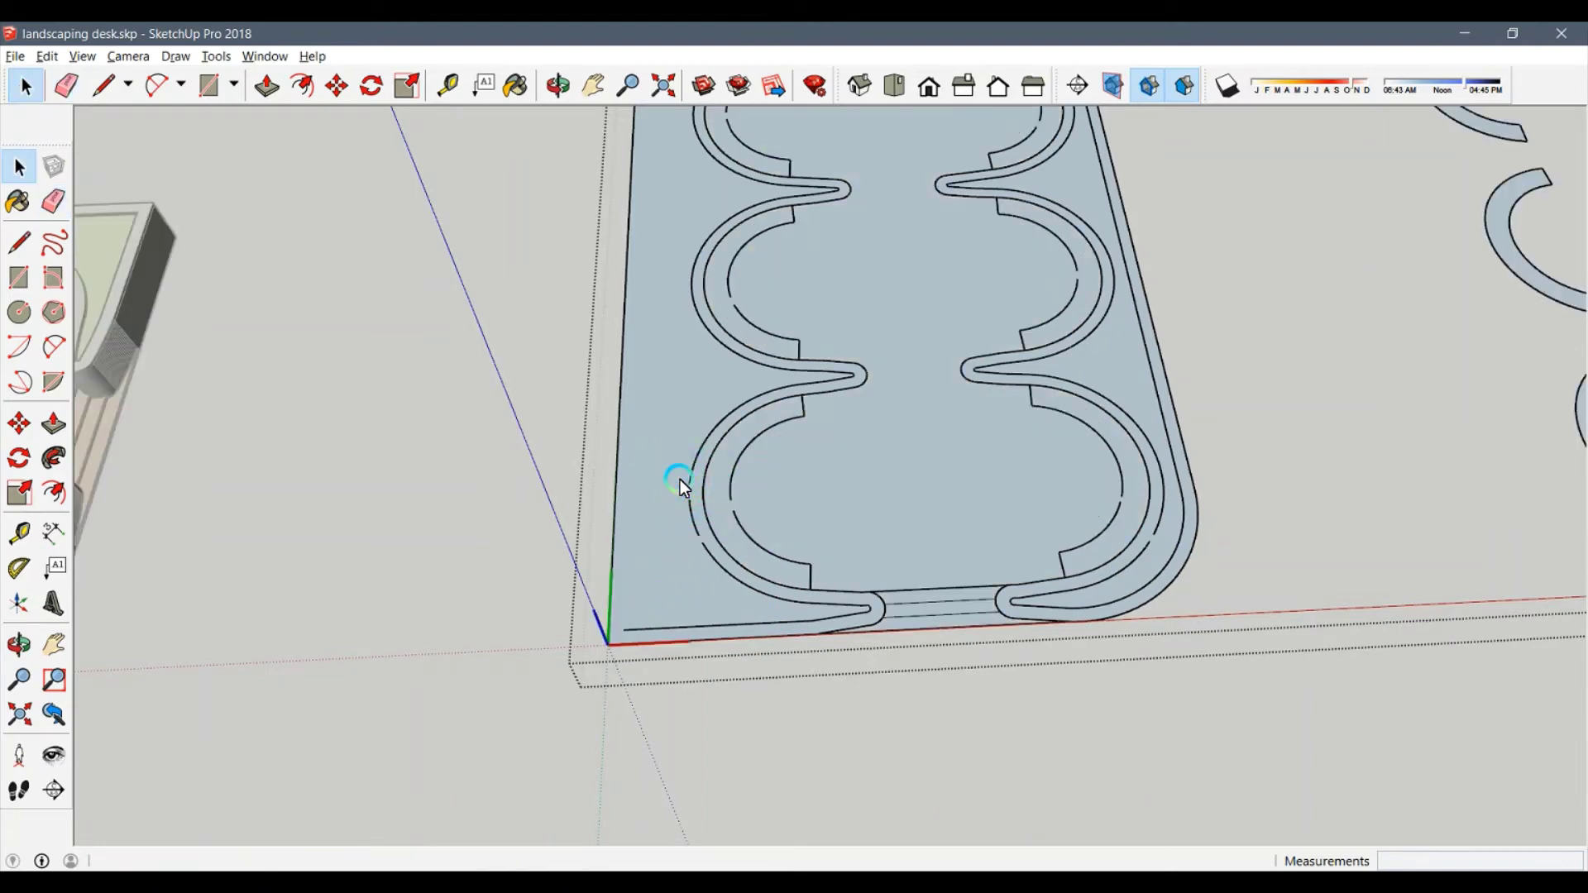
middle_click_drag(680, 478, 862, 498)
Push/Pull the left panel face up to 2' 9".
key("space")
scroll(876, 529, "up", 3)
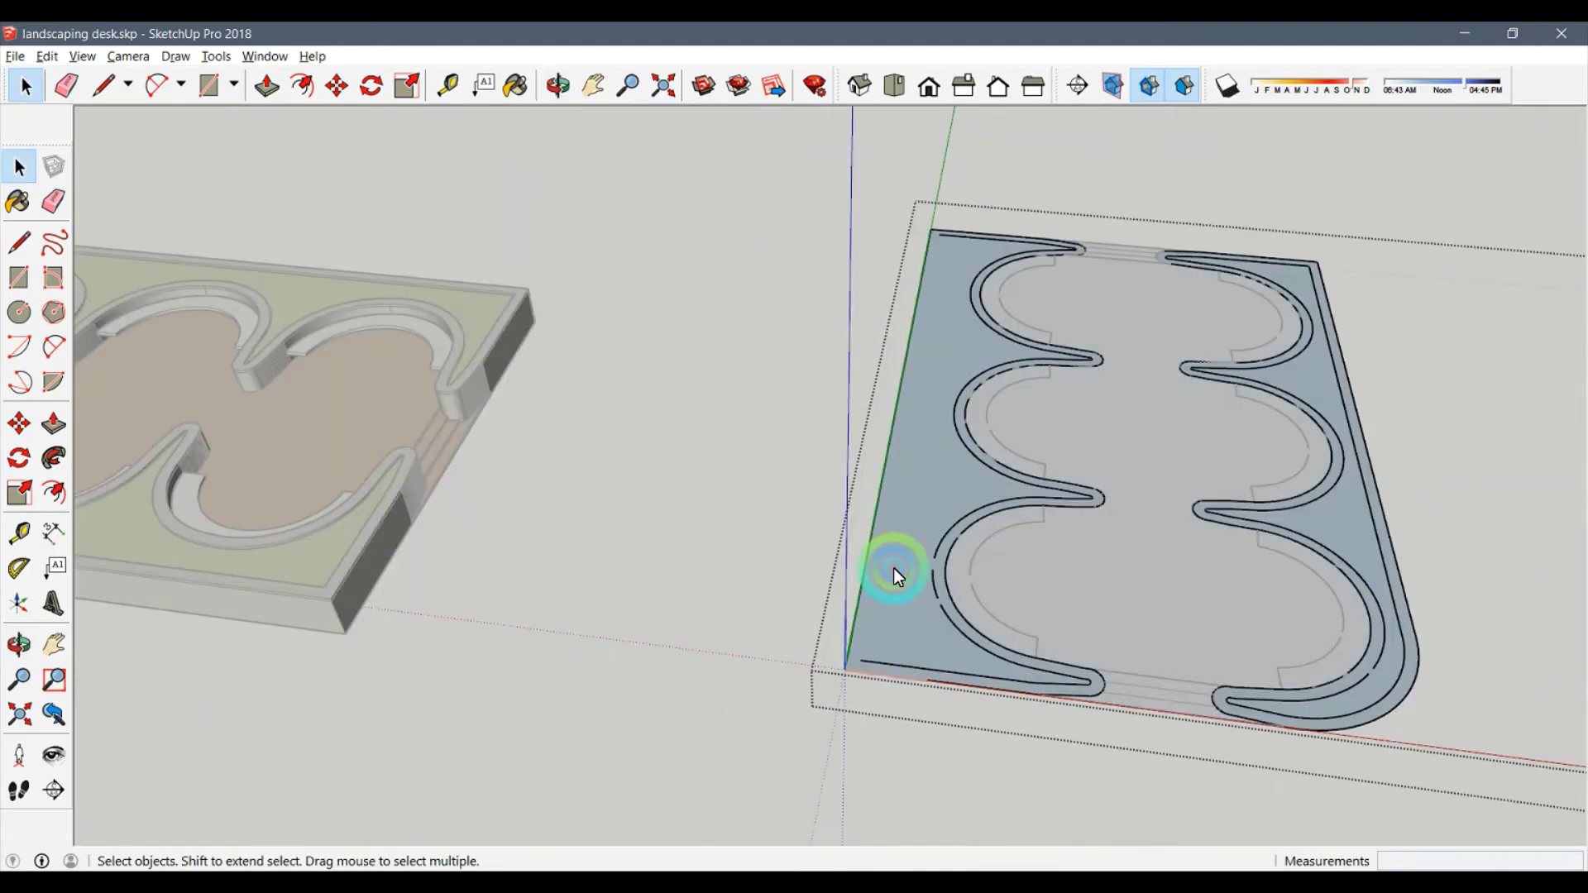
key("p")
left_click_drag(902, 553, 296, 566)
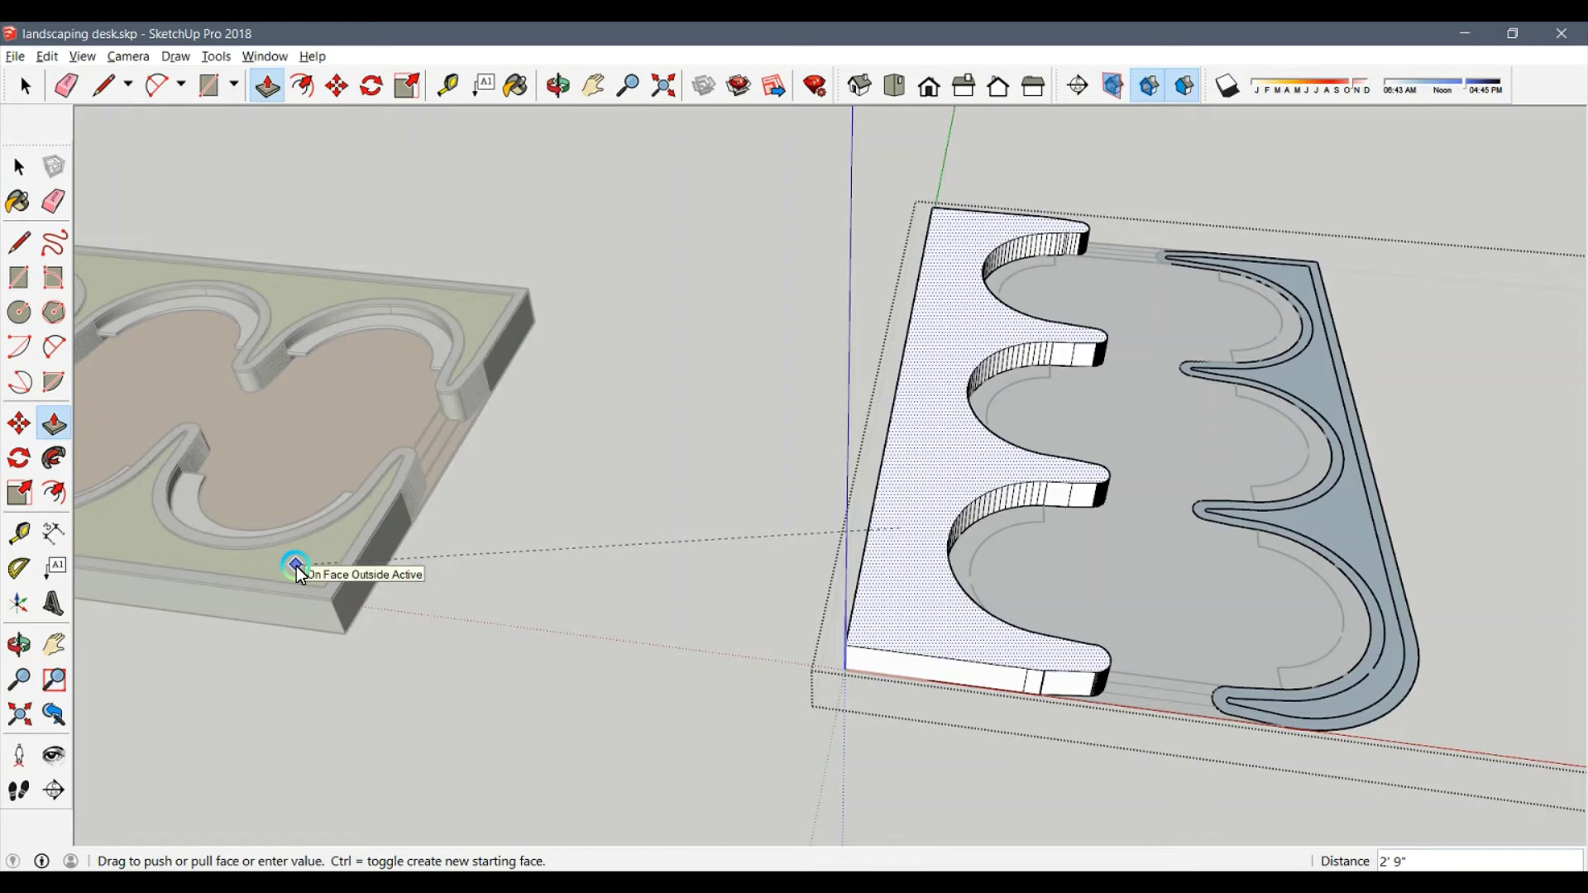
Finish the left panel extrusion and look down on the raised panel.
left_click(296, 566)
mouse_move(557, 539)
middle_mouse_down()
mouse_move(569, 472)
mouse_move(608, 500)
middle_mouse_up()
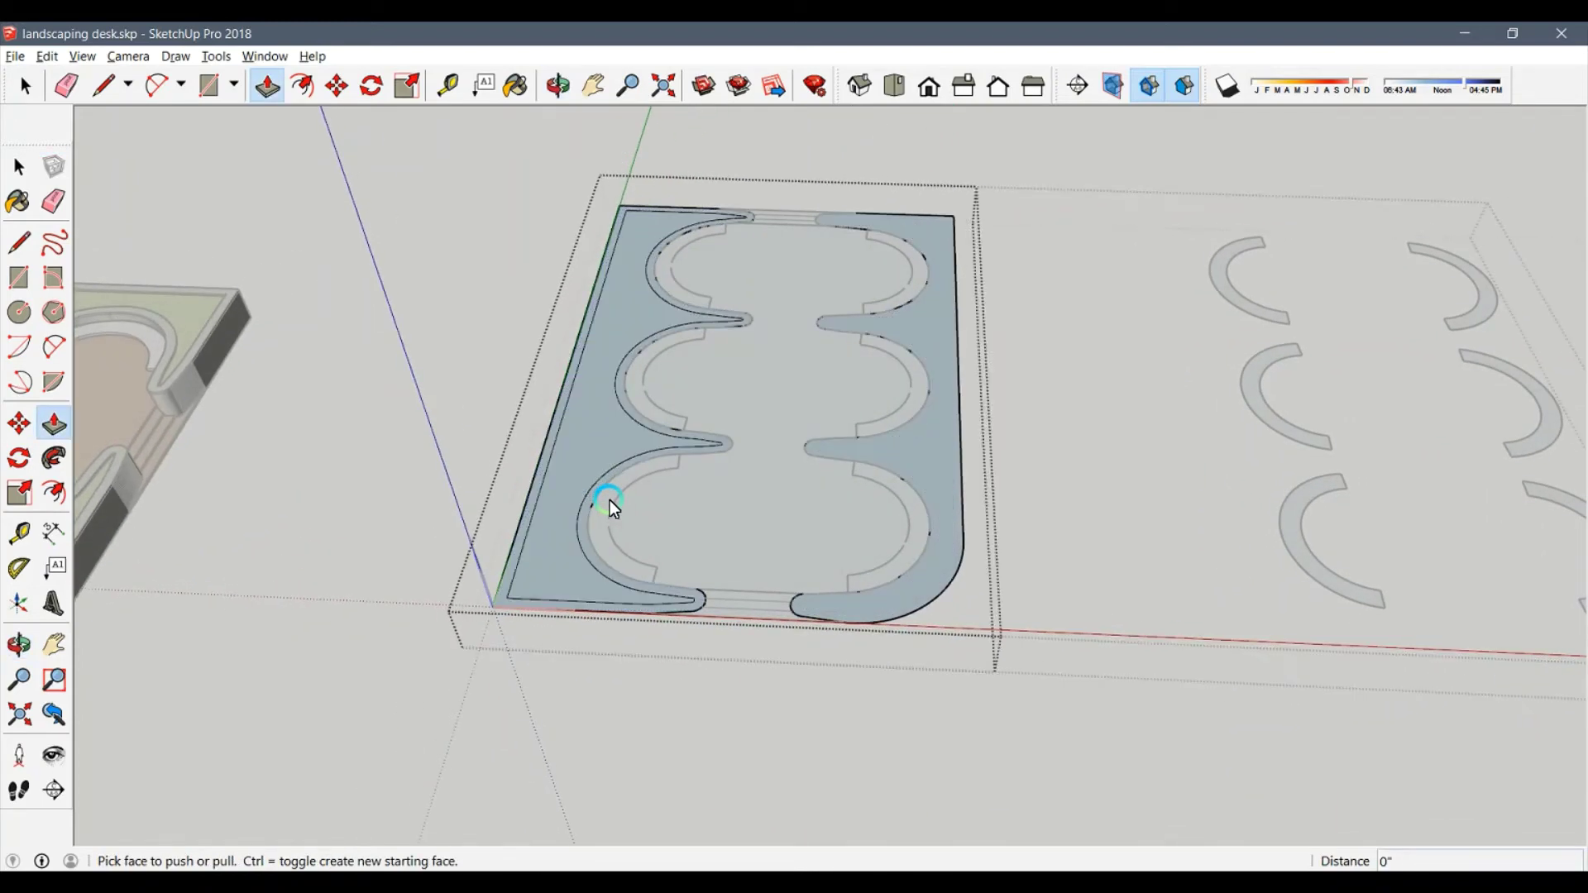
scroll(619, 554, "down", 2)
scroll(619, 553, "down", 1)
scroll(598, 578, "up", 1)
scroll(612, 578, "up", 1)
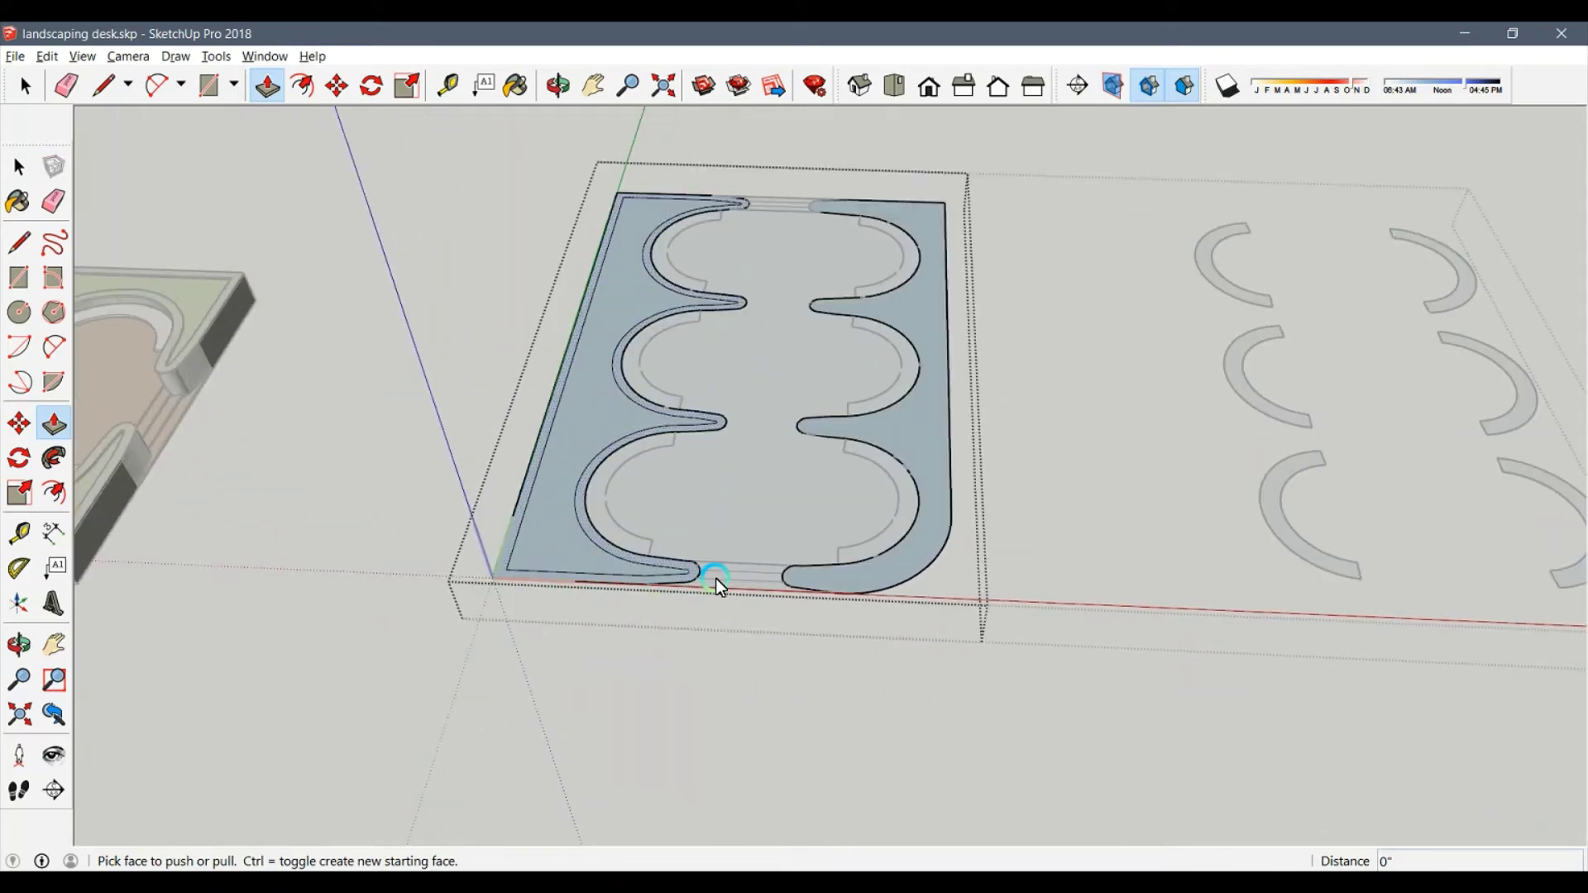
Offset the panel outline inward into border strips and select both strips.
key("f")
left_click(904, 426)
scroll(944, 426, "up", 2)
key("space")
left_click(906, 449)
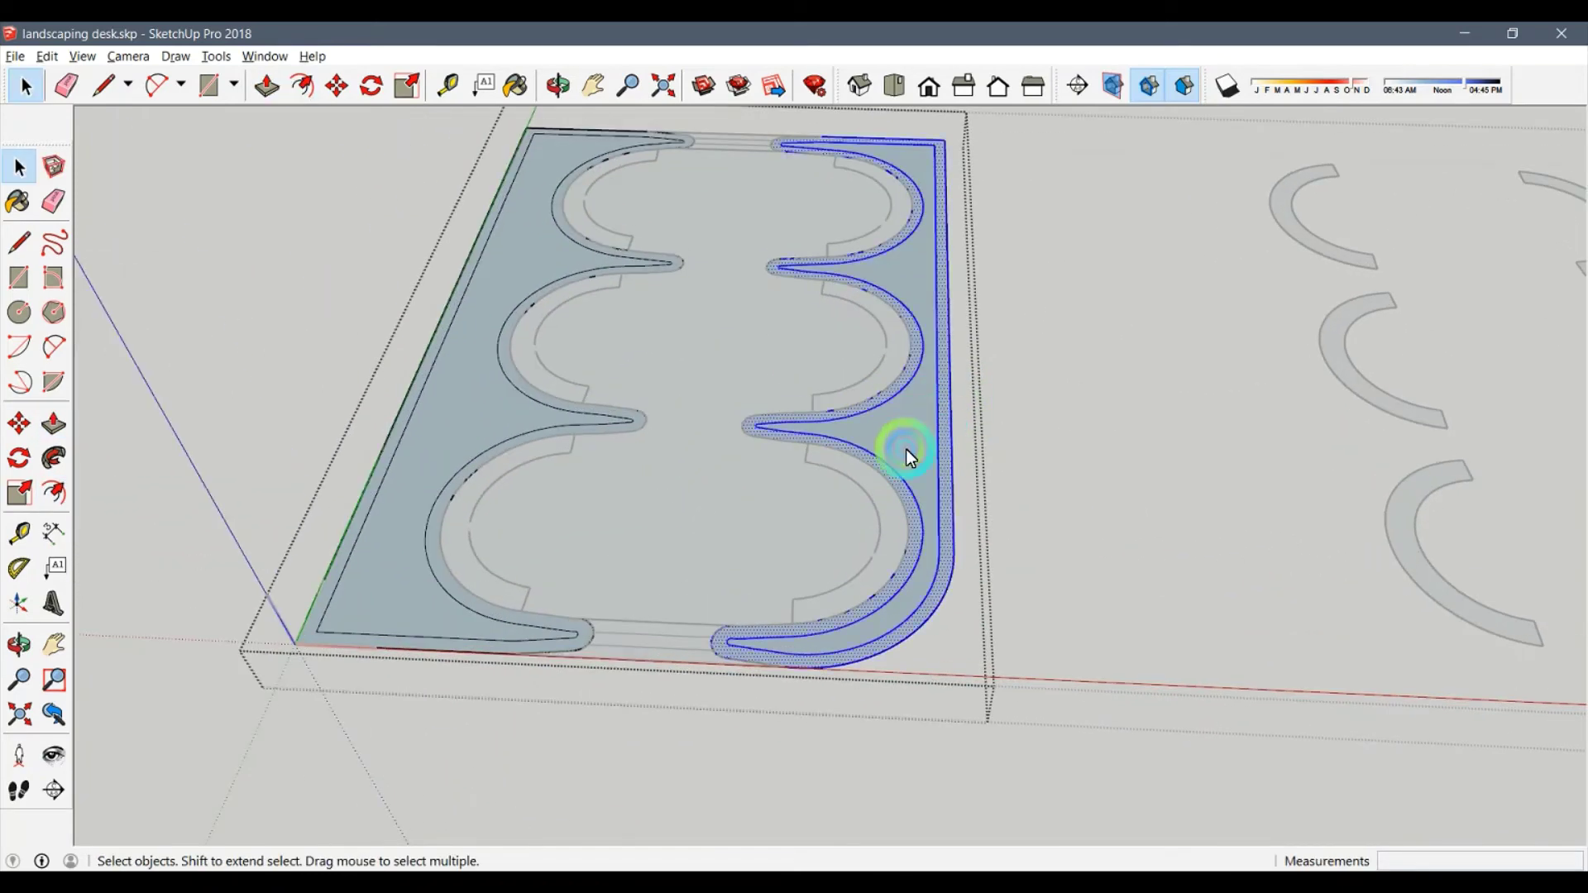
left_click(306, 638, "shift")
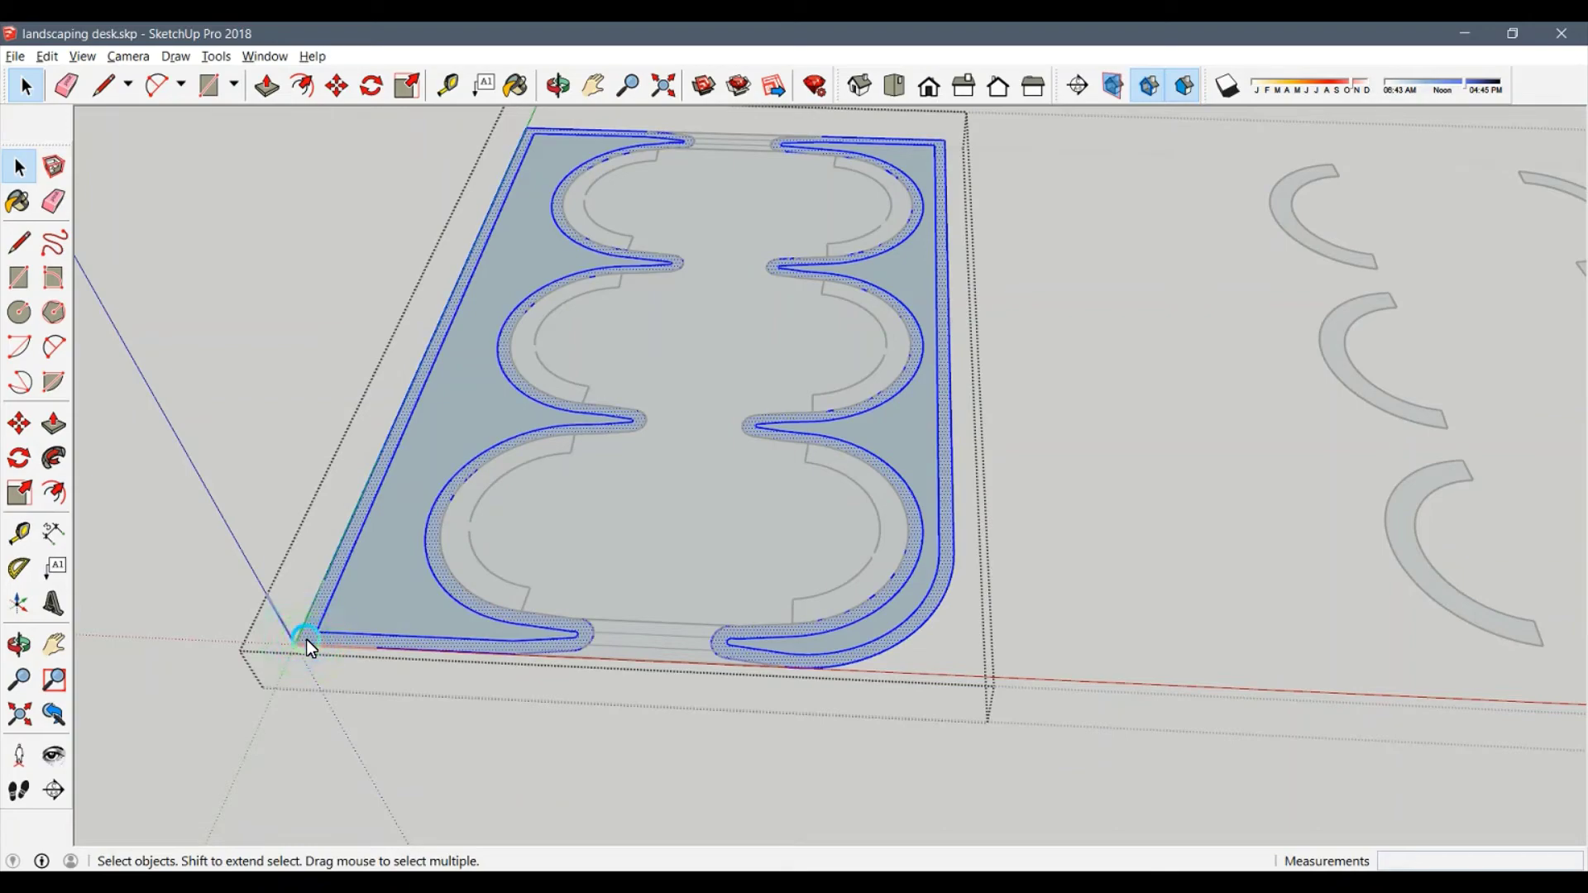
Move-copy the two border strips aside to the right.
key("m")
key("ctrl")
left_click(306, 639)
scroll(744, 579, "down", 1)
scroll(1080, 632, "up", 1)
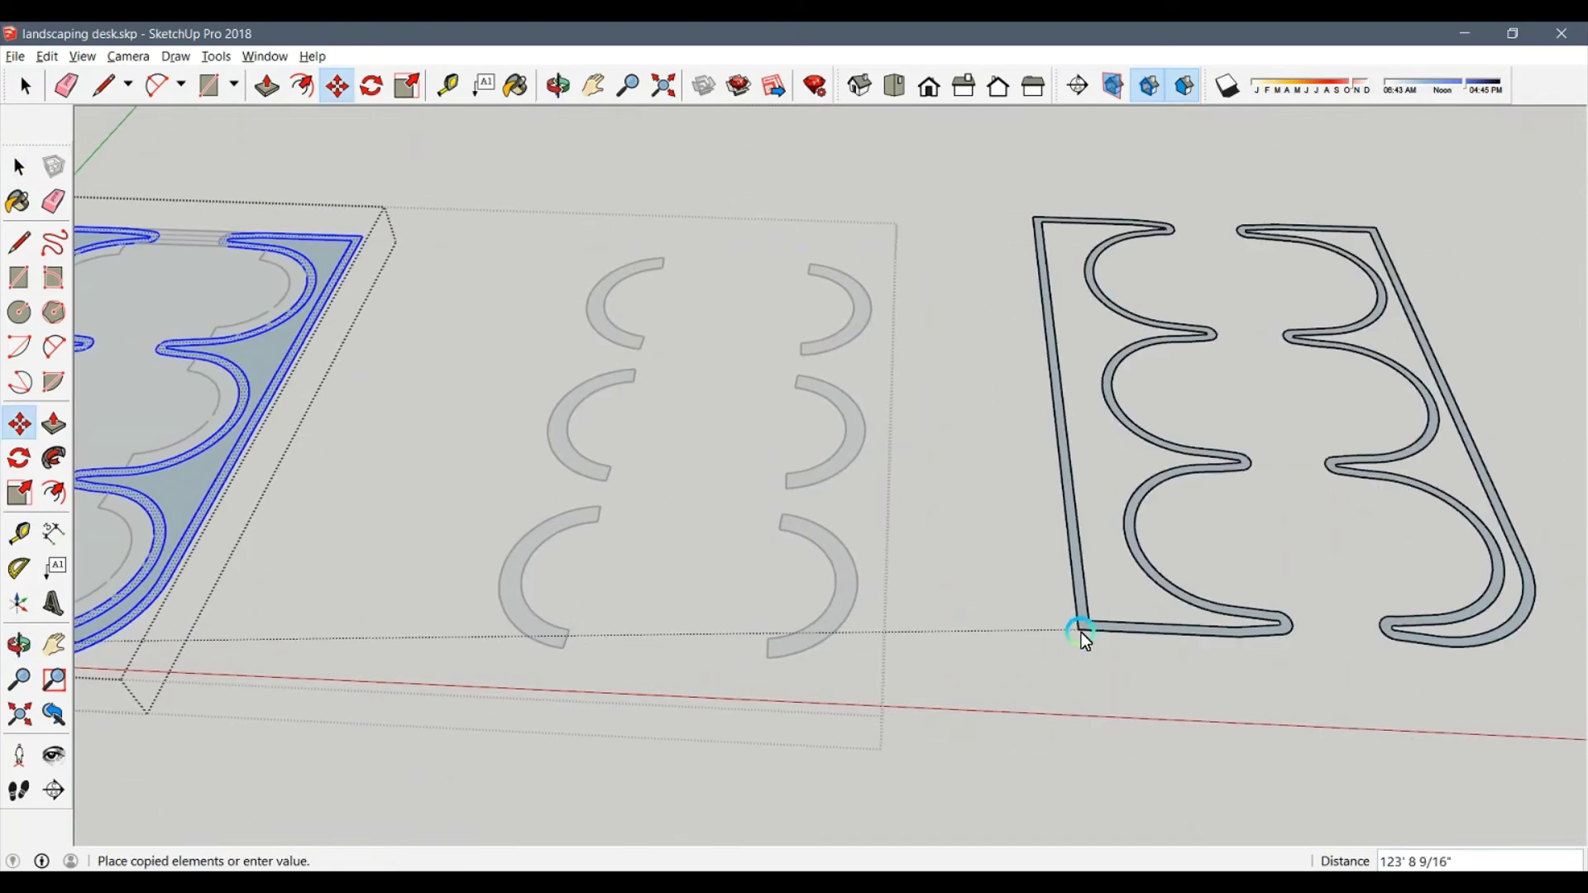
left_click(1081, 632)
scroll(1080, 632, "down", 2)
right_click(1129, 409)
key("Escape")
scroll(1017, 644, "down", 1)
Pull one offset strip up into a curved wall.
middle_click_drag(1017, 643, 793, 669)
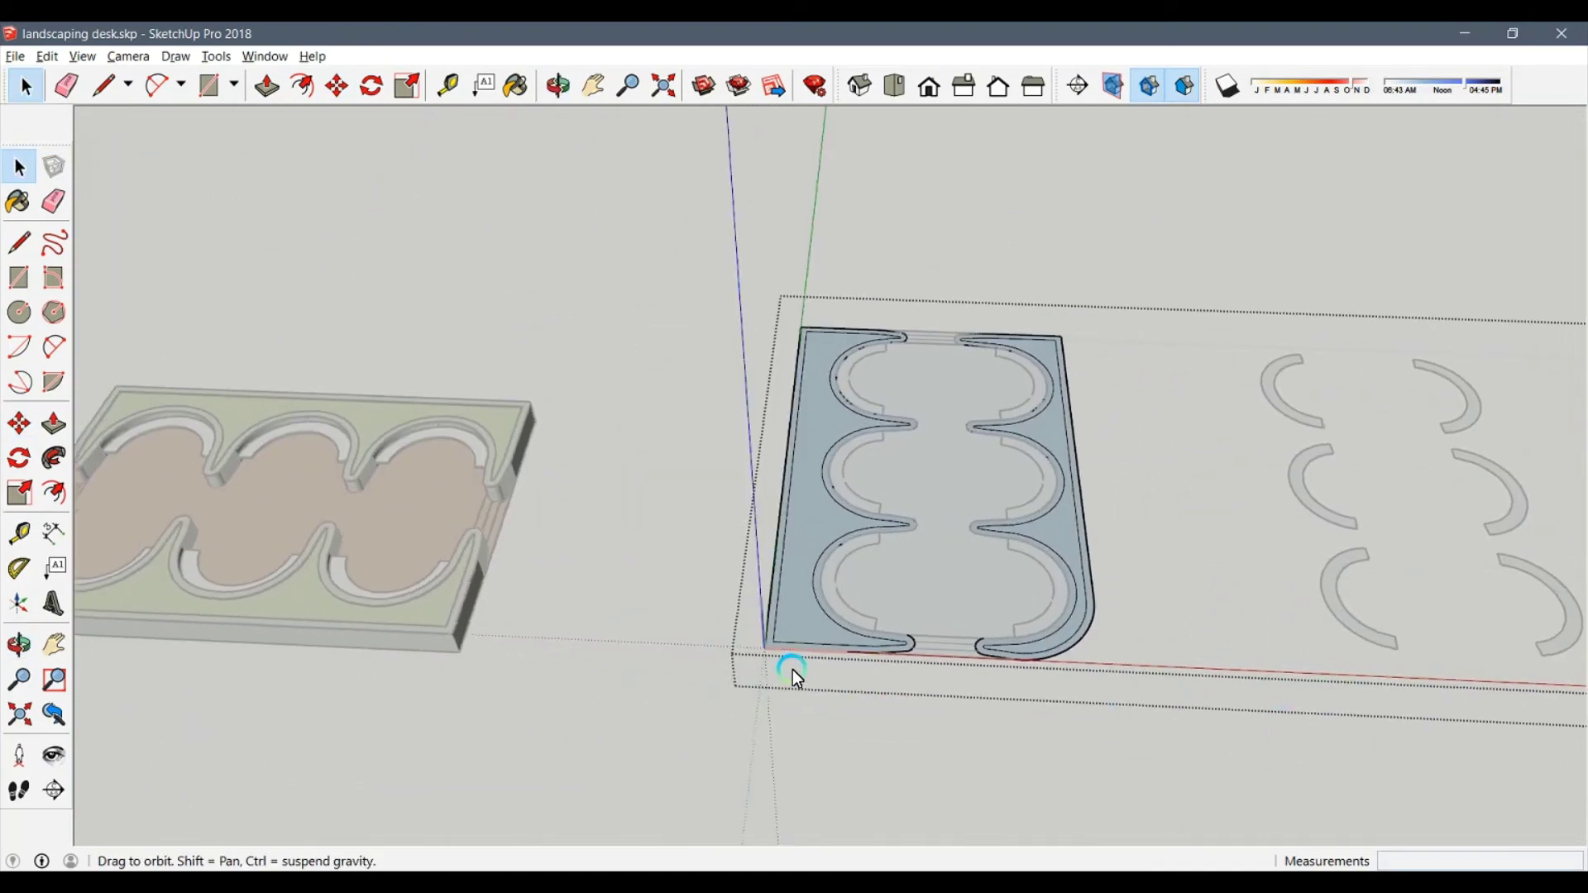
scroll(794, 662, "up", 2)
scroll(808, 645, "up", 2)
key("p")
left_click_drag(811, 578, 535, 455)
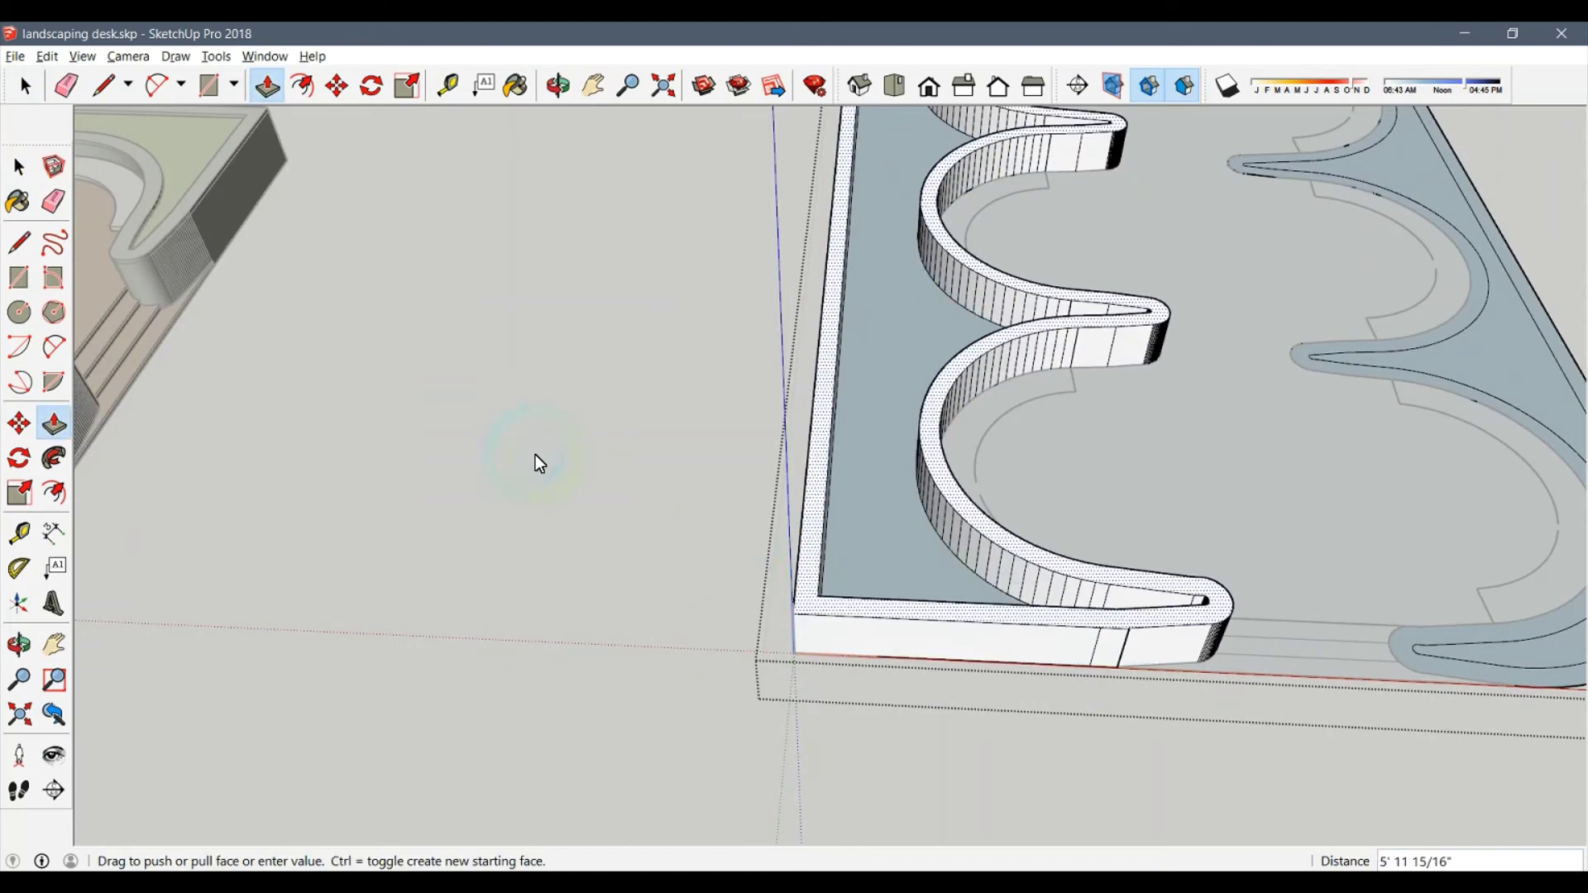
left_click(480, 376)
Raise the central floor face, then push it back down flush.
left_click(868, 409)
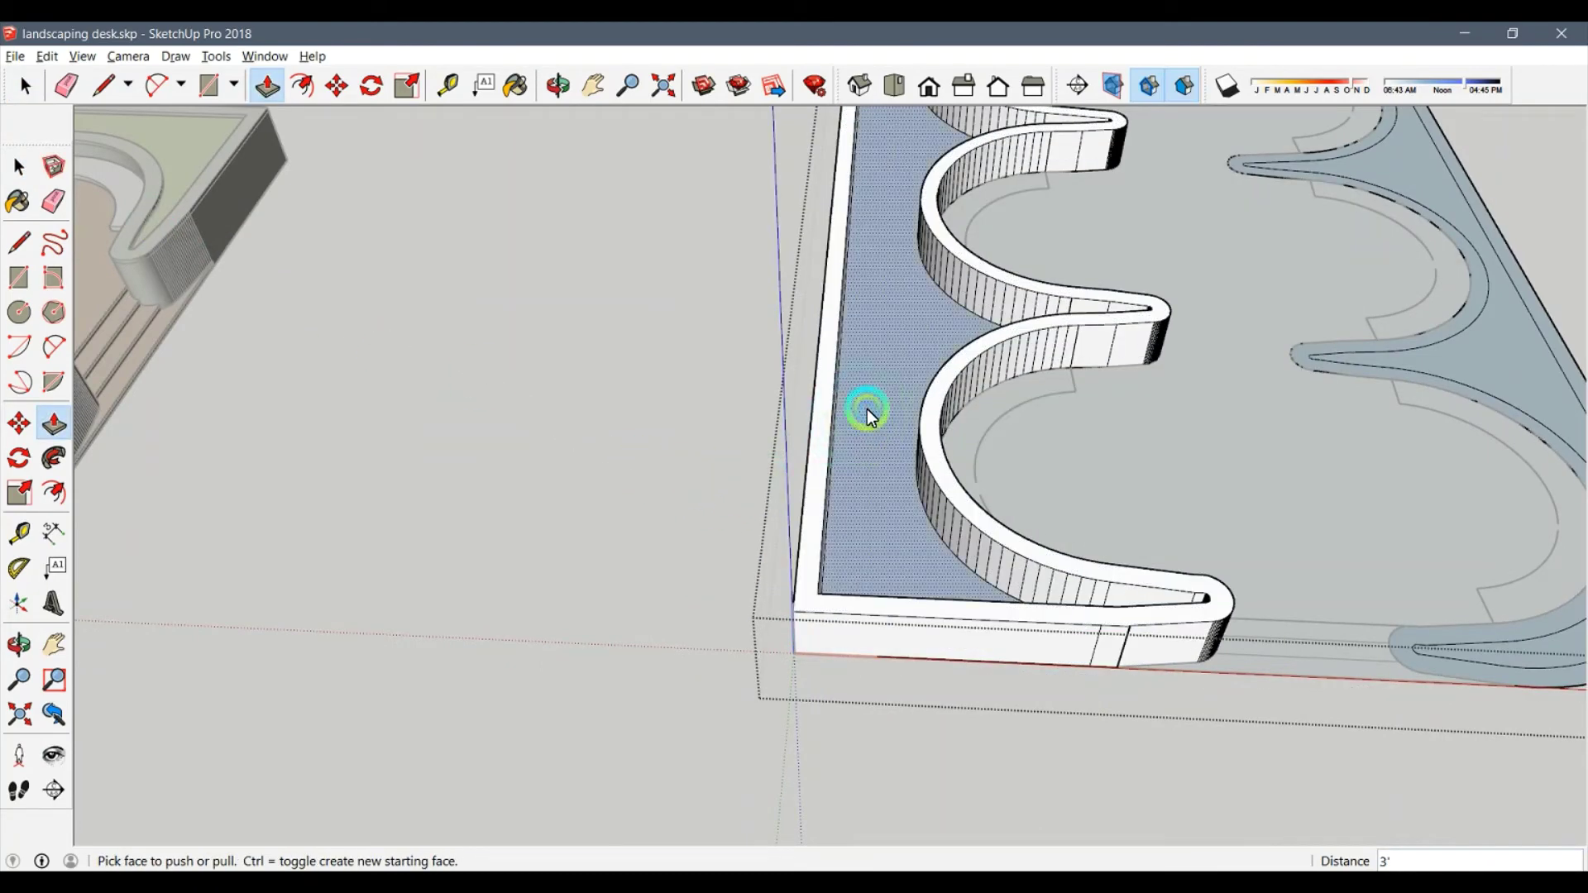
left_click(1079, 273)
left_click(1421, 341)
left_click(1019, 344)
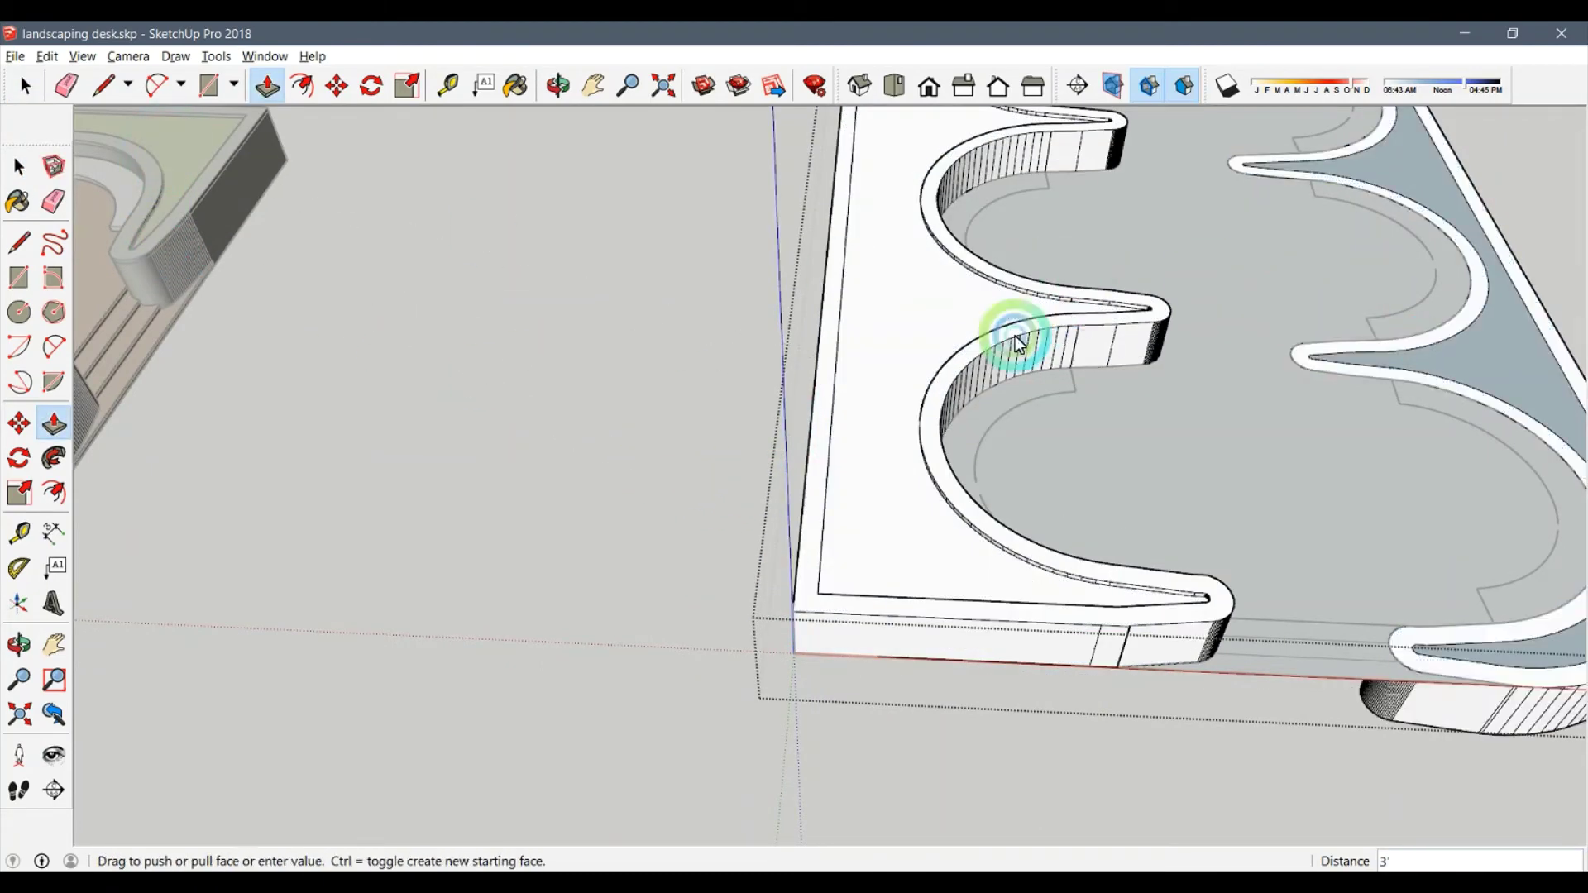
left_click(1437, 327)
left_click(1207, 366)
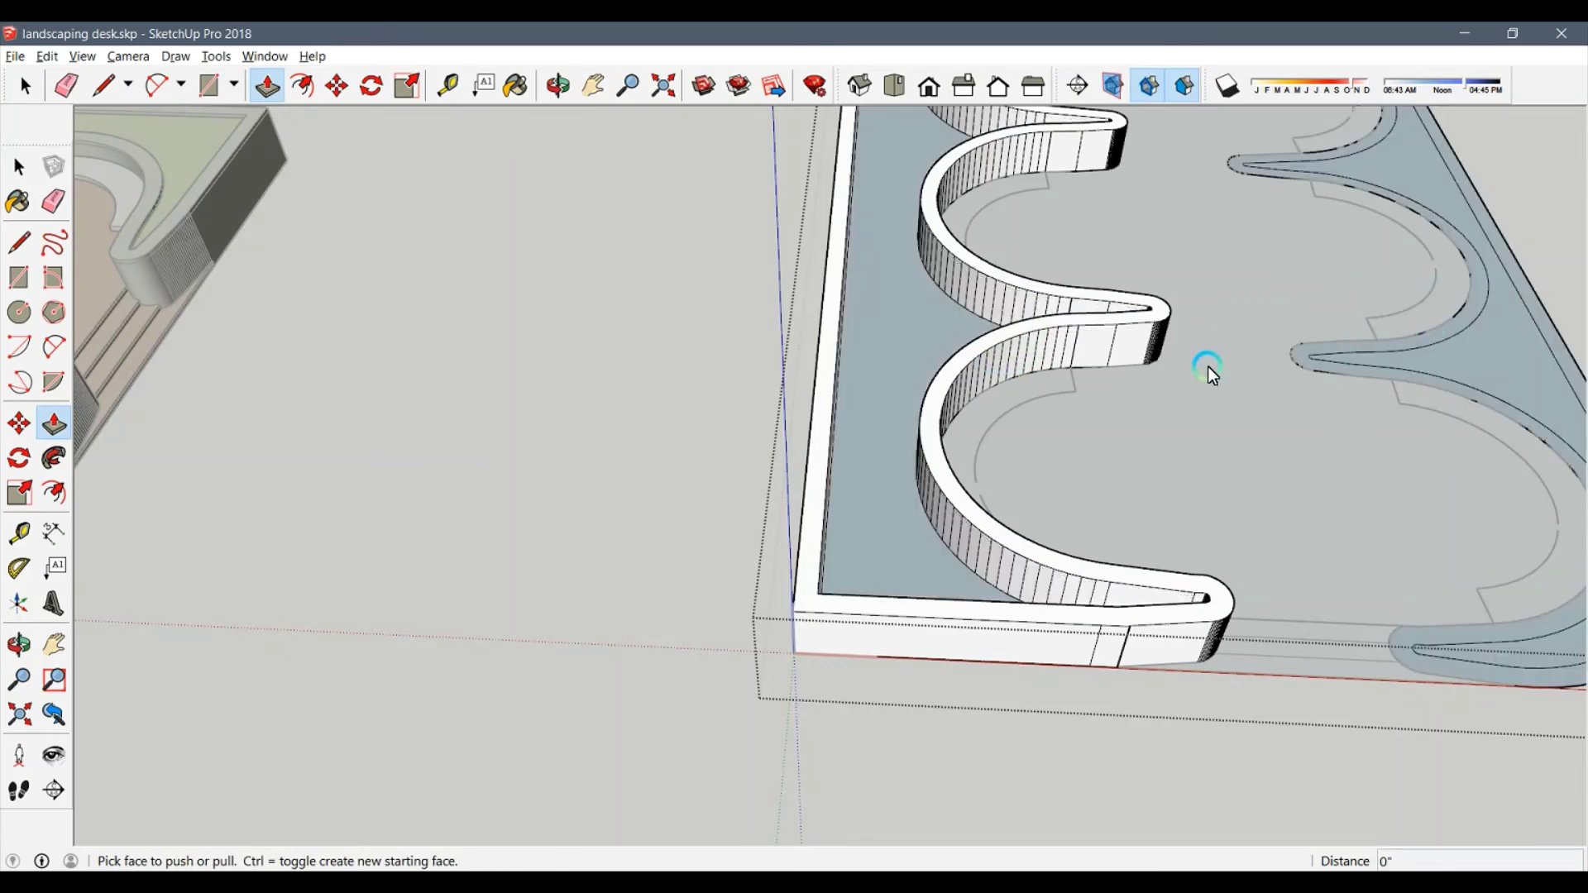
Group the left and right border strips and open the group for editing.
key("space")
double_click(880, 389)
double_click(1495, 365, "shift")
right_click(1496, 365)
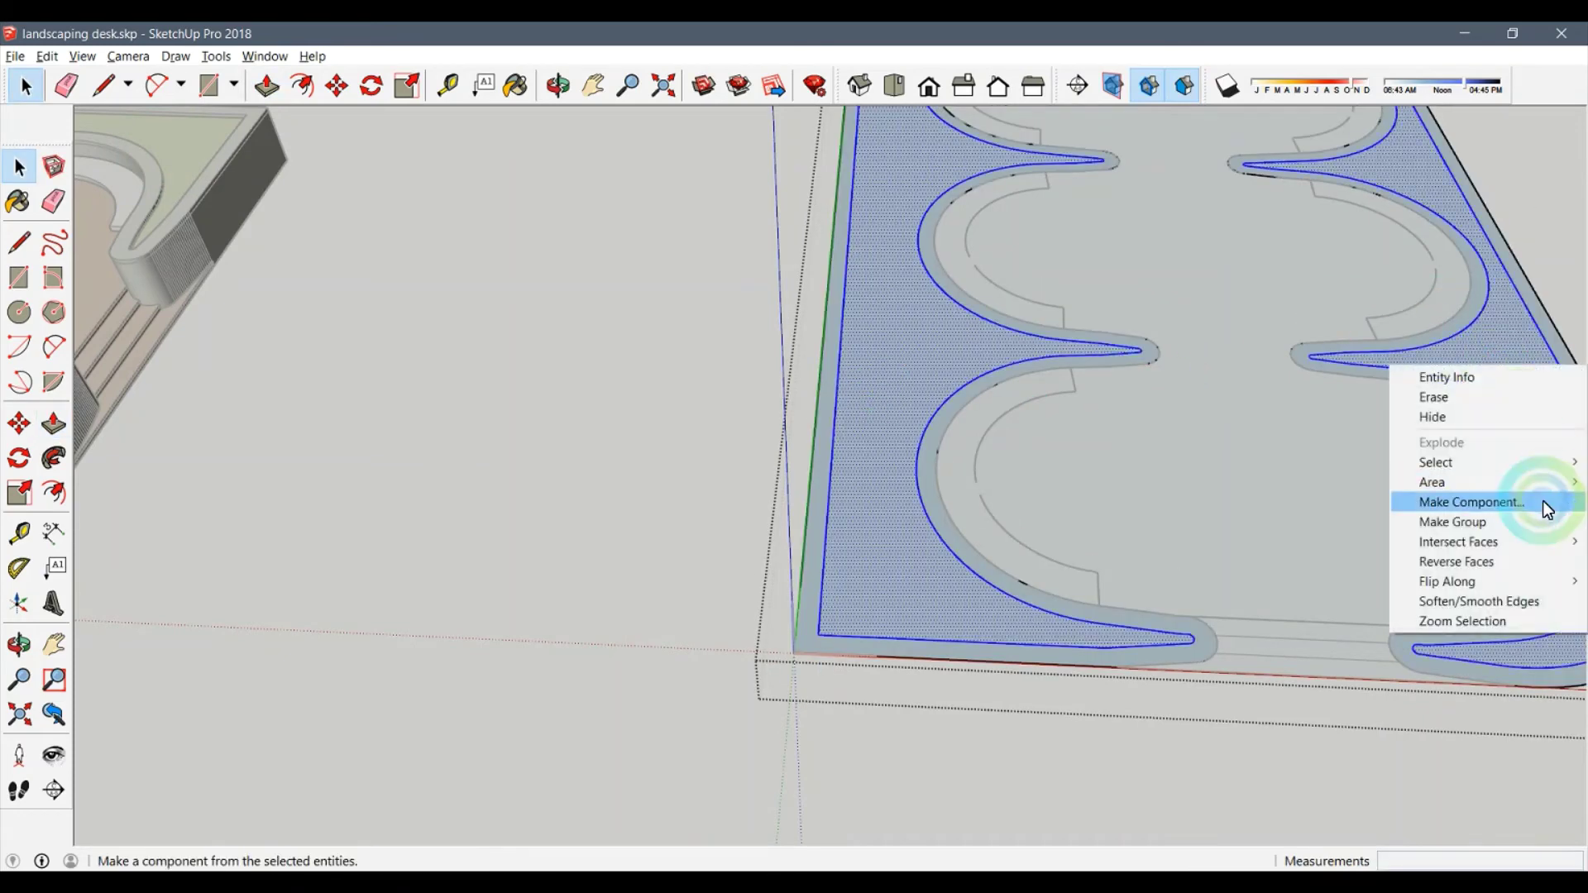
left_click(1520, 522)
double_click(822, 514)
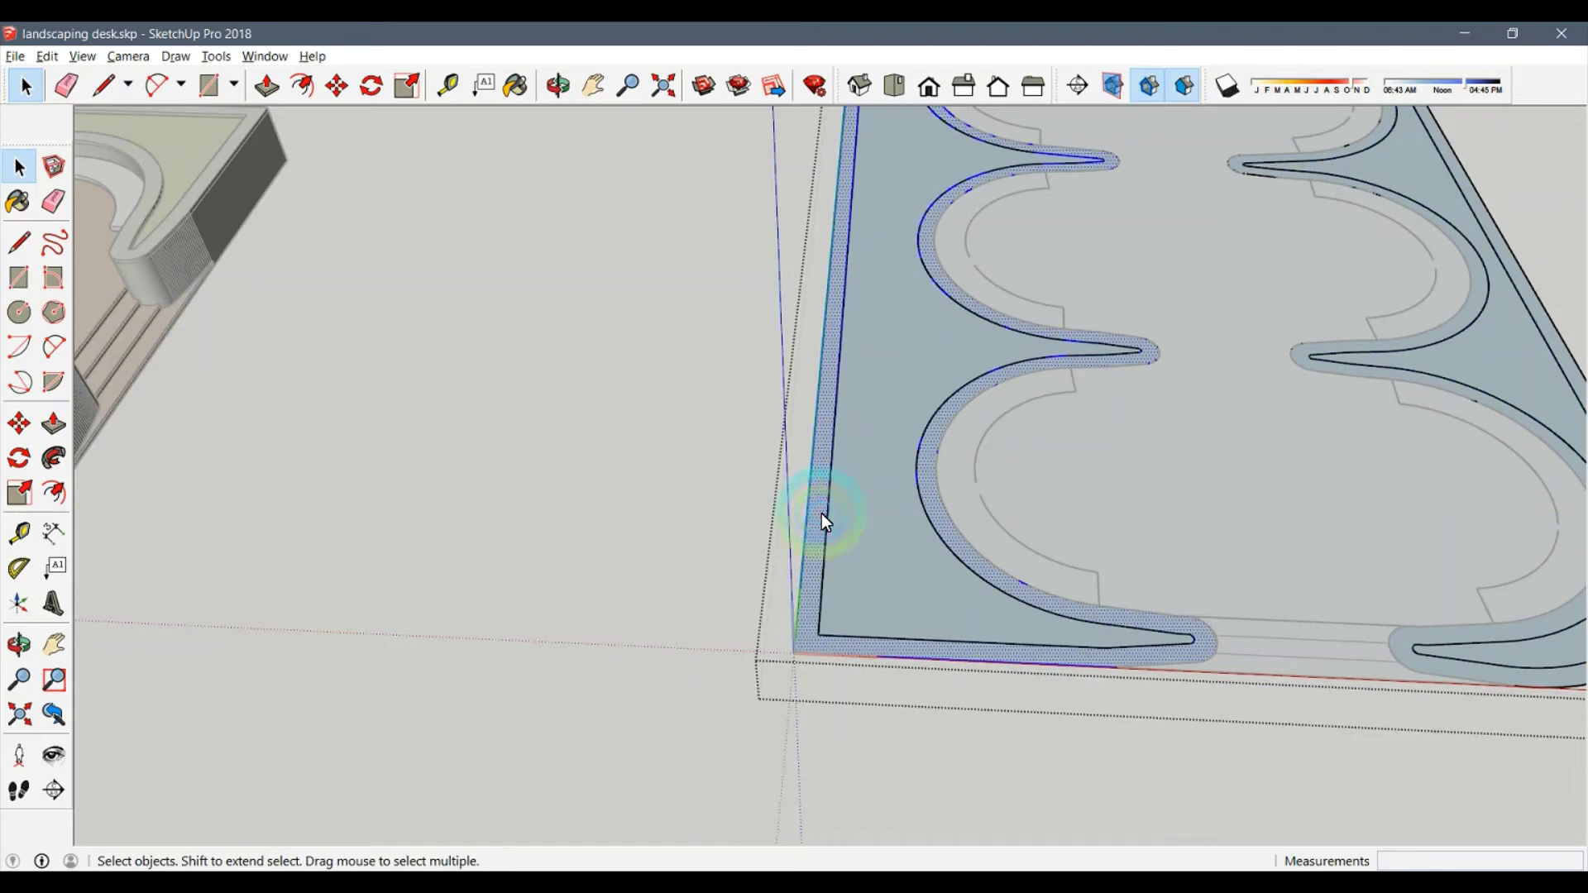
Push/Pull both border strips up 3' into walls around the floor.
key("p")
left_click(816, 507)
left_click(152, 241)
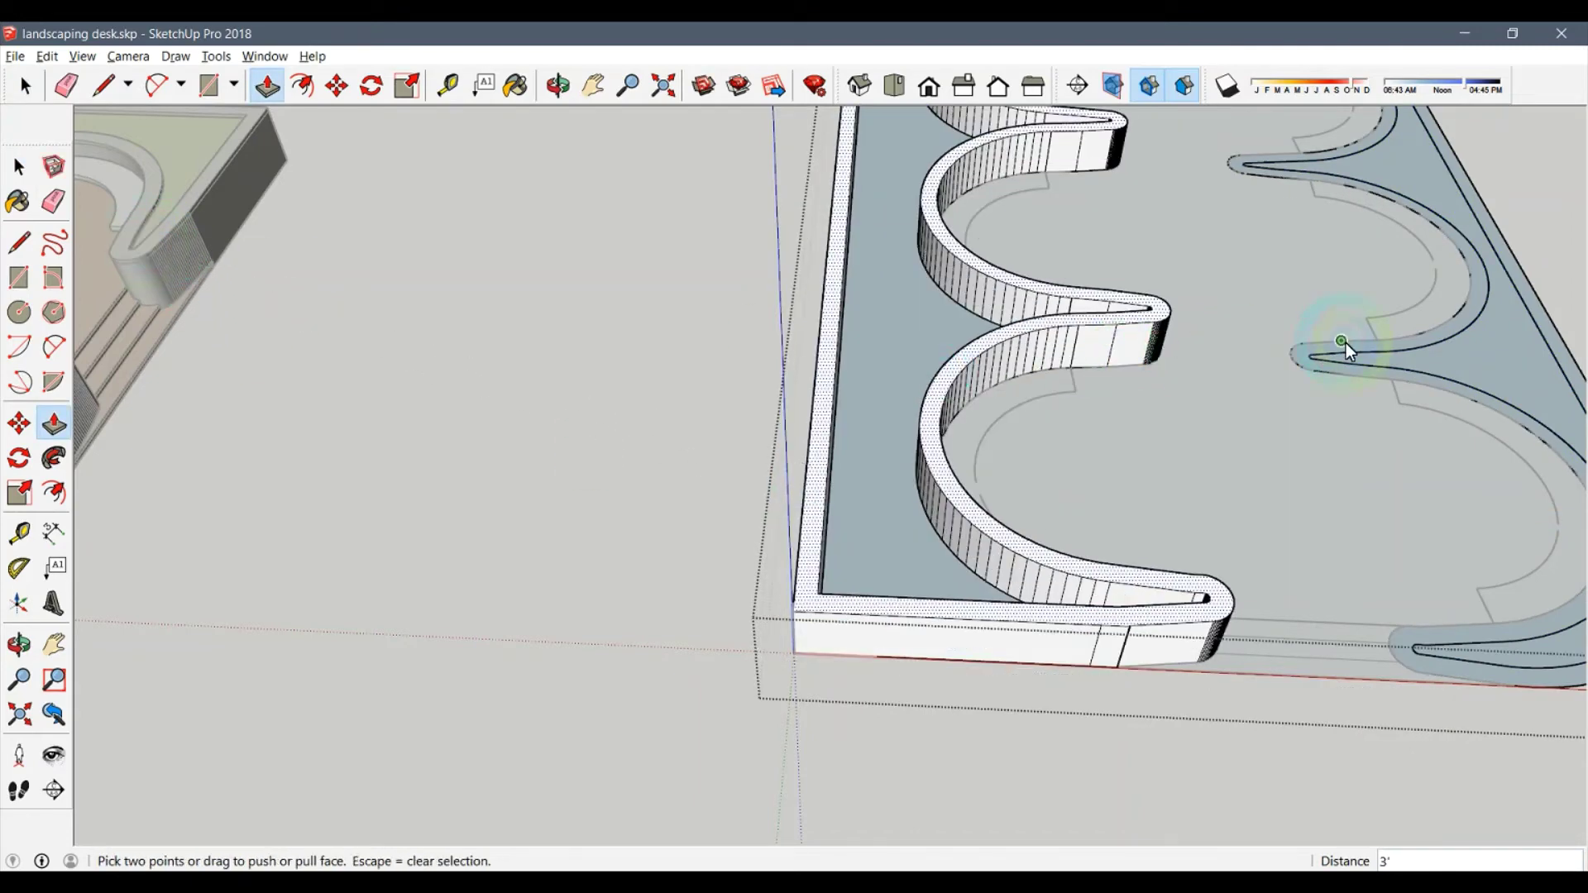
double_click(1311, 348)
key("space")
left_click(875, 419)
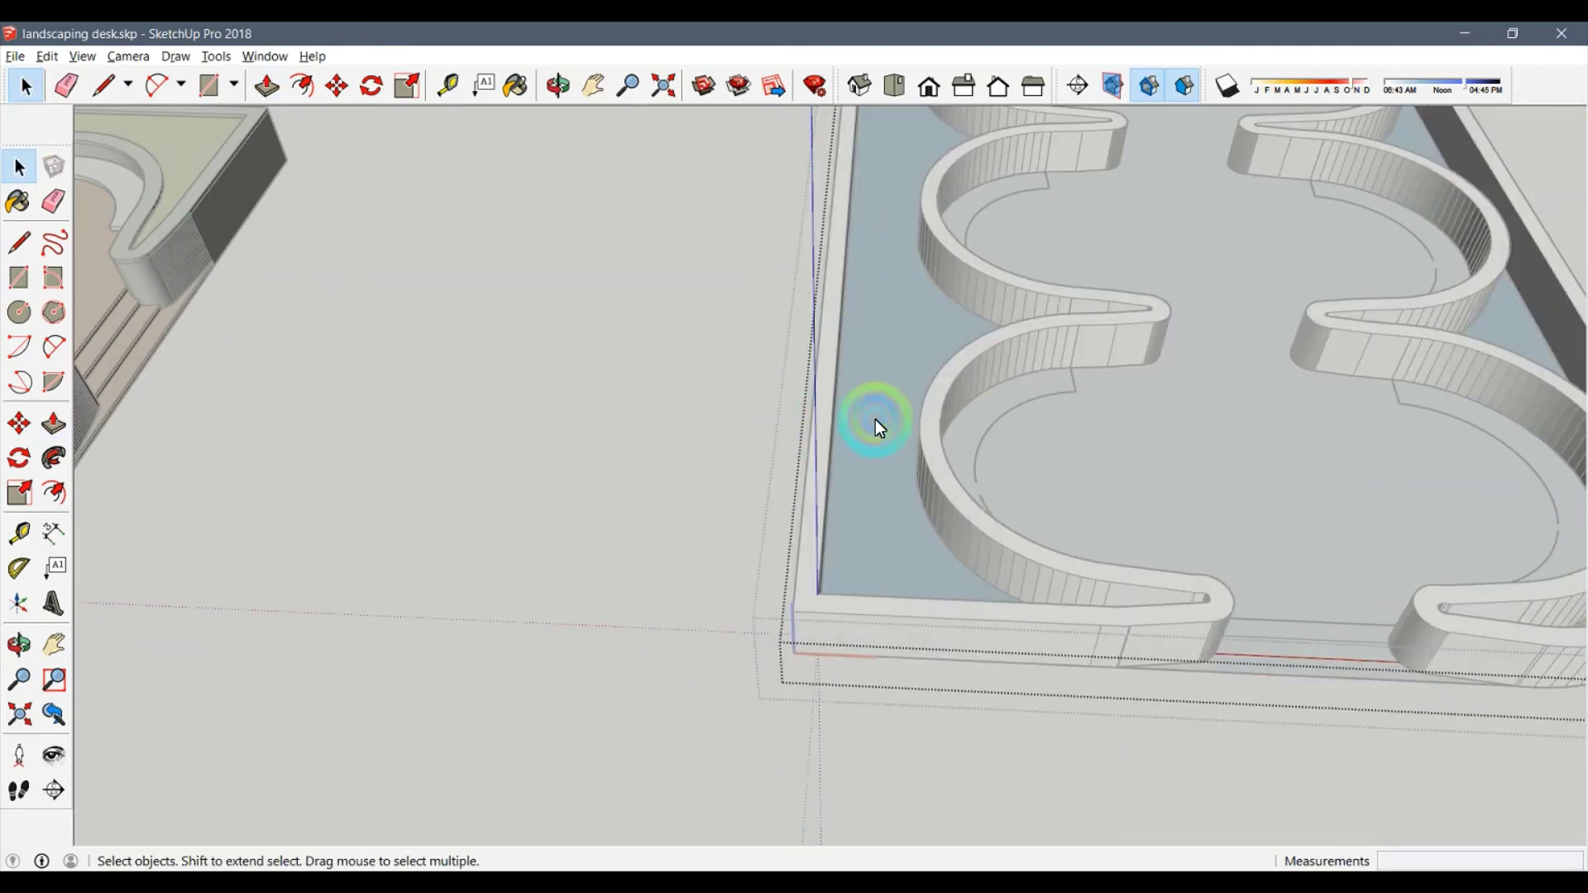
key("p")
left_click(173, 157)
double_click(1504, 329)
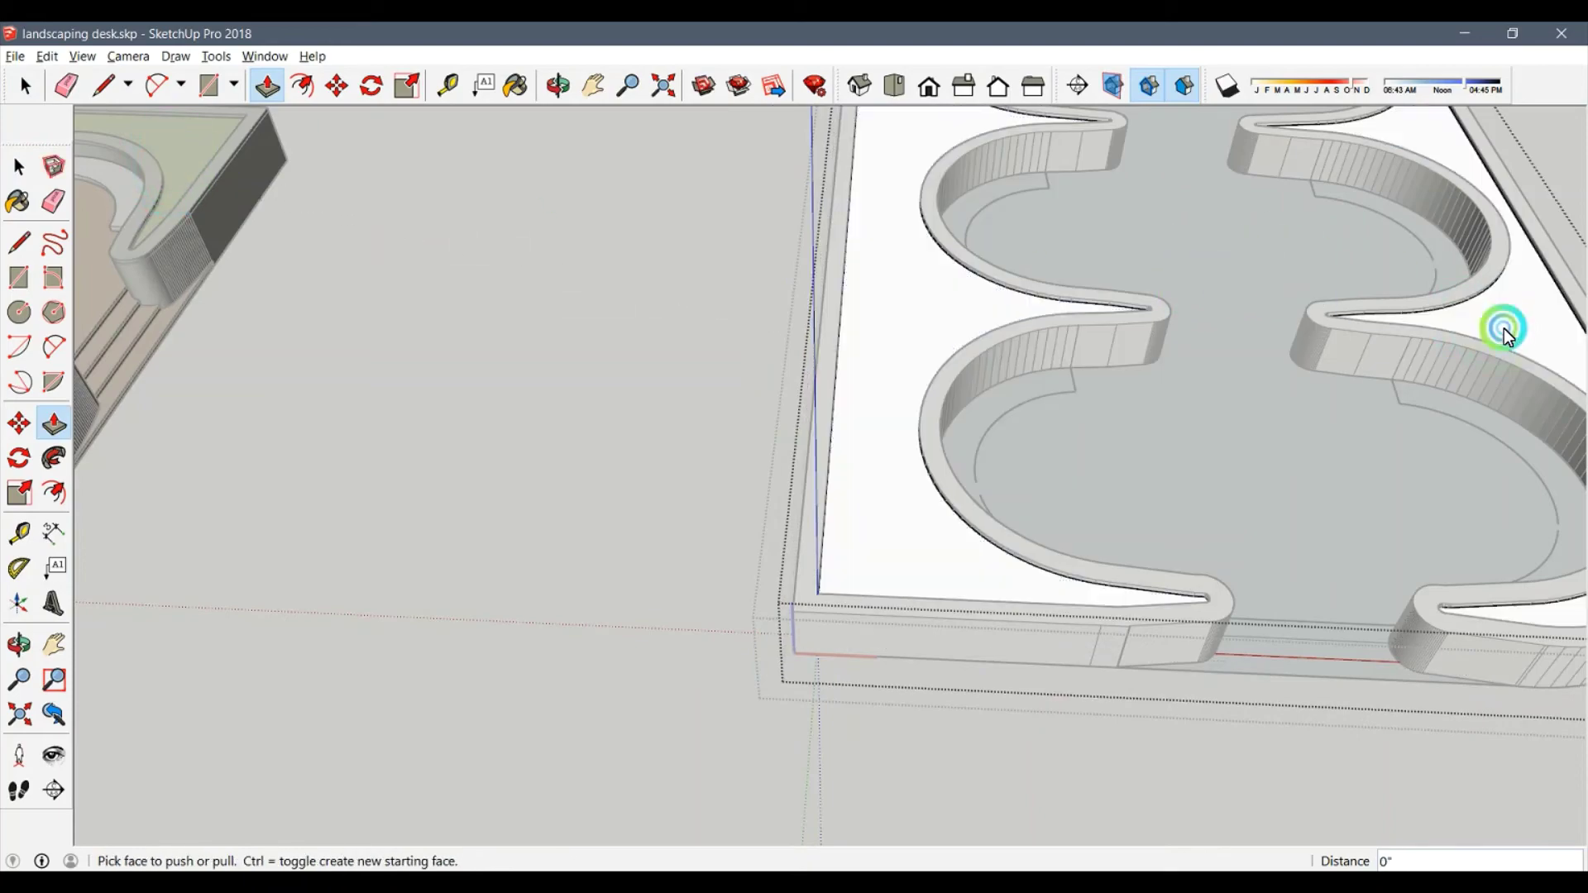
mouse_move(1504, 329)
middle_mouse_down()
mouse_move(1243, 465)
mouse_move(921, 557)
mouse_move(733, 662)
mouse_move(915, 656)
mouse_move(1021, 585)
middle_mouse_up()
key("space")
left_click(913, 564)
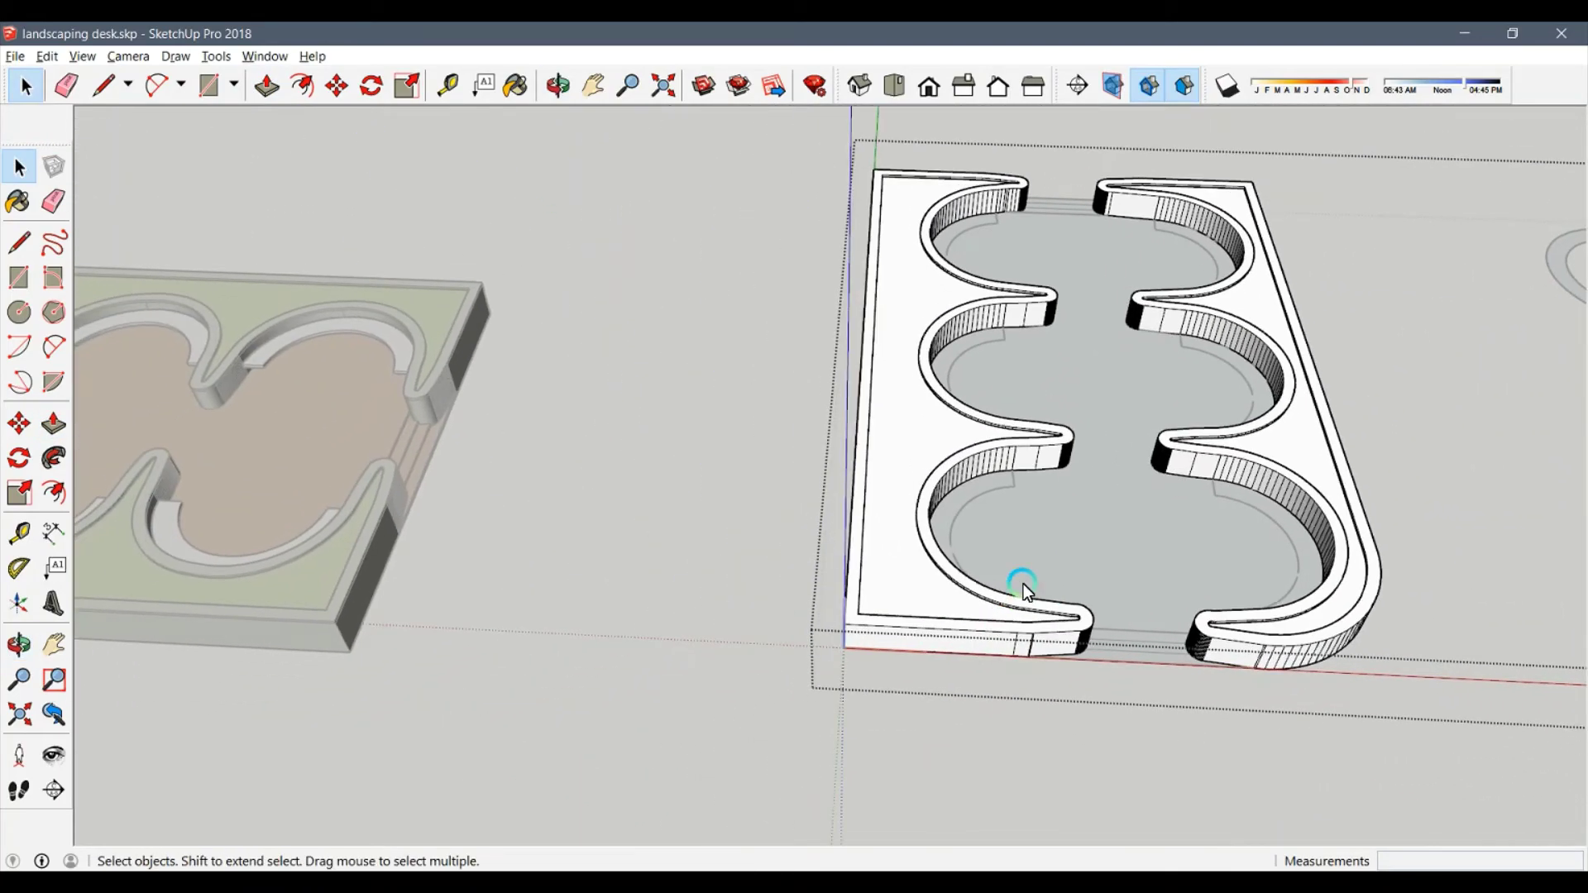
Push the central pocket floor down to match the left tray's floor depth.
left_click(1098, 544)
key("p")
left_click(1107, 538)
left_click(256, 442)
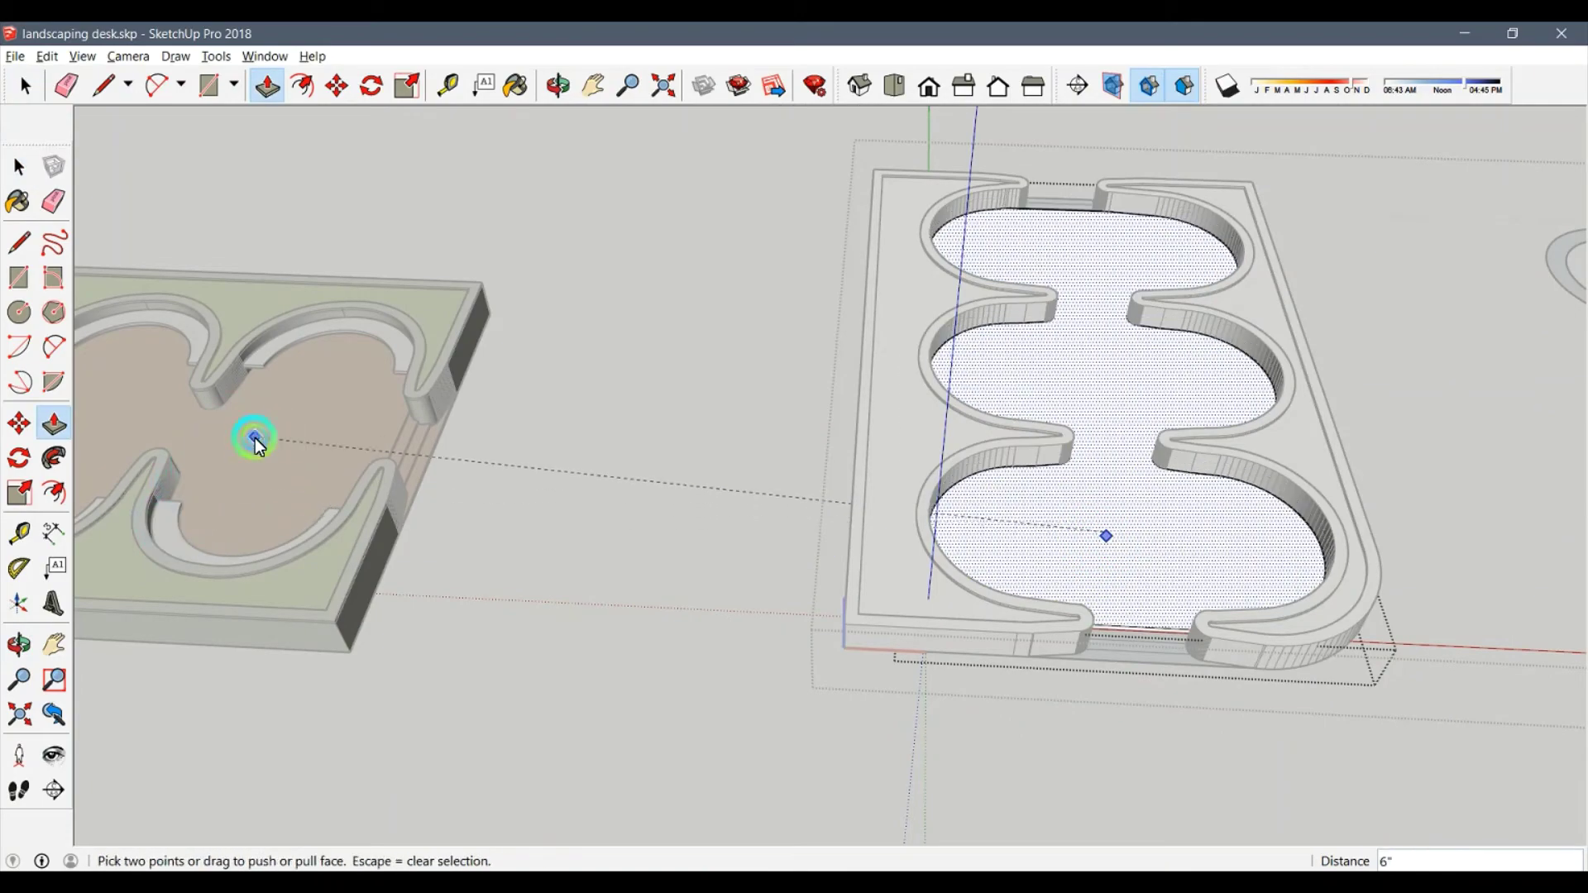
key("space")
Push the desk piece's front slot face in.
mouse_move(614, 618)
middle_mouse_down()
mouse_move(607, 644)
mouse_move(1406, 653)
middle_mouse_up()
scroll(862, 637, "up", 3)
scroll(915, 603, "up", 3)
key("p")
left_click(946, 632)
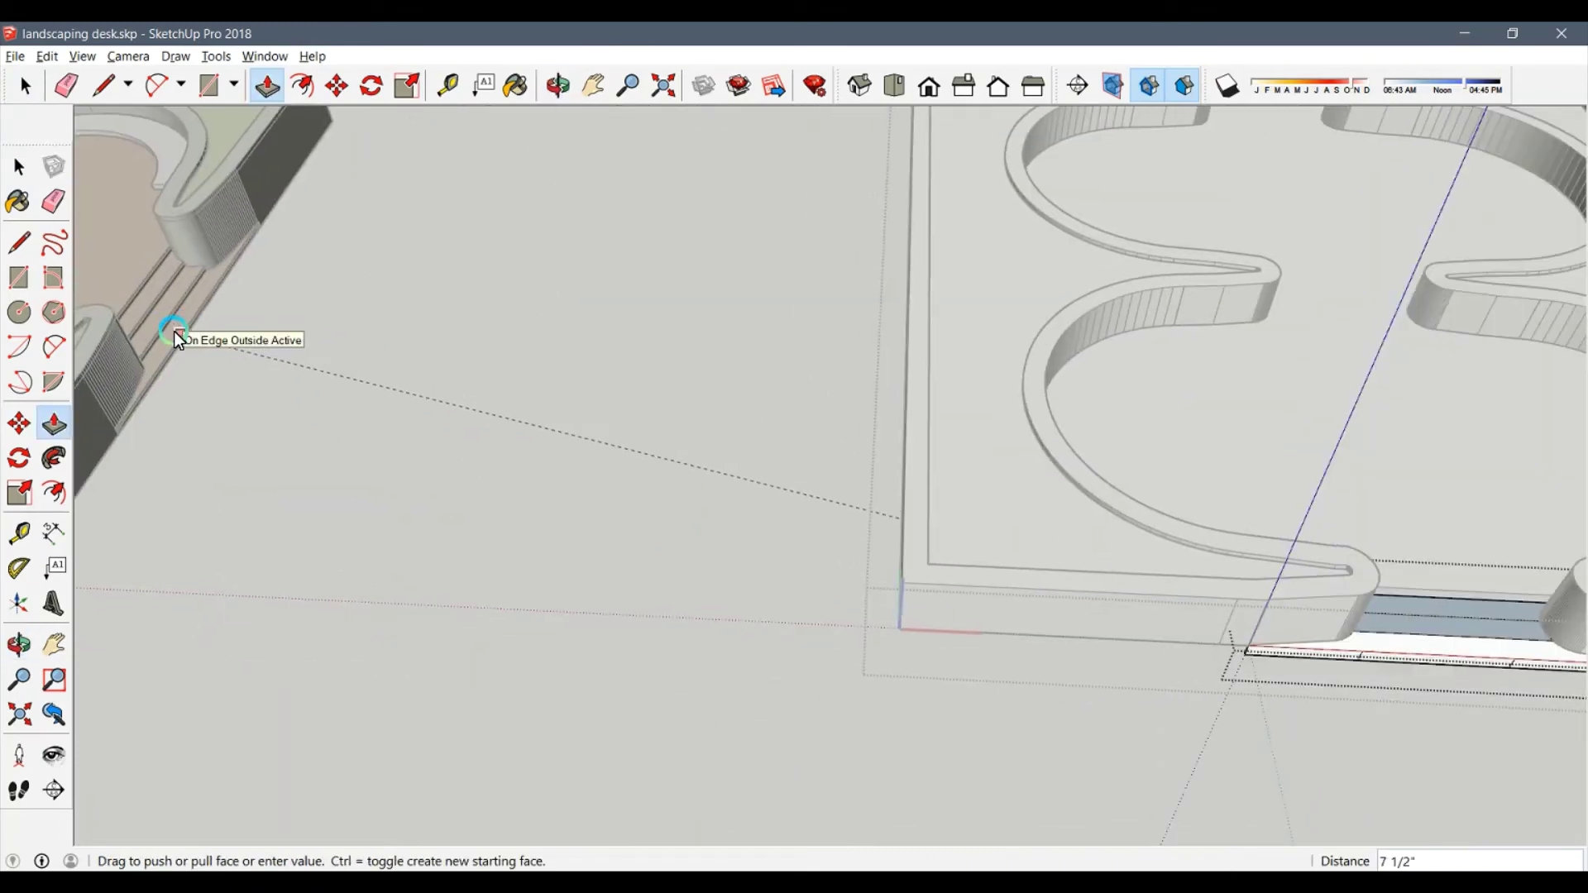
left_click(174, 331)
Deepen the slot groove to match the left desk's depth, then inspect it from low views.
mouse_move(1382, 635)
middle_mouse_down()
mouse_move(976, 491)
mouse_move(1054, 488)
middle_mouse_up()
left_click(1026, 480)
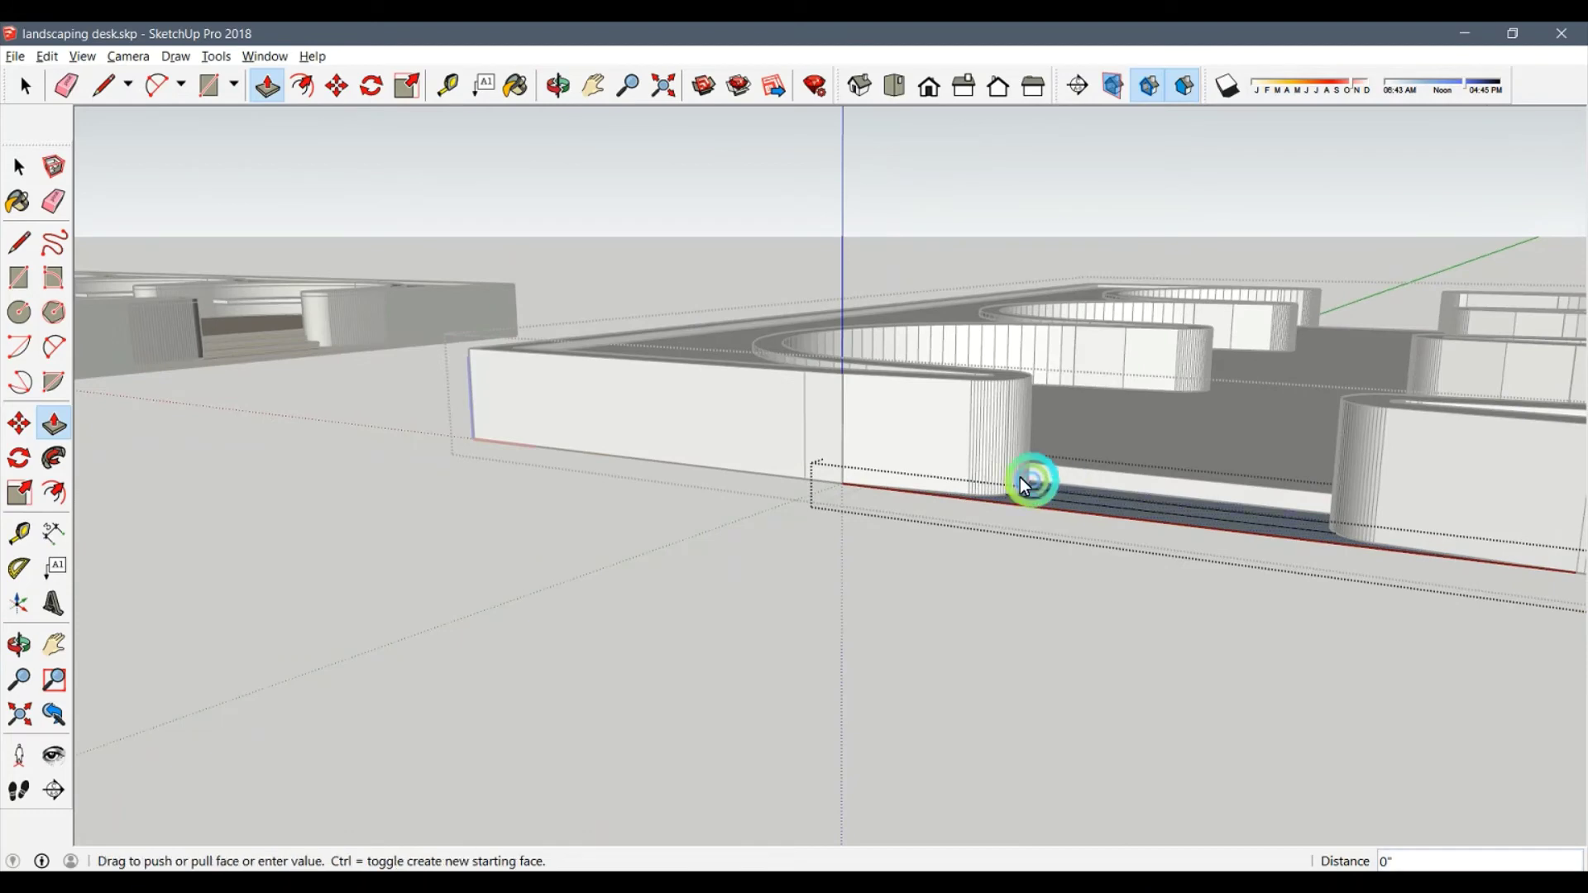
left_click(231, 315)
mouse_move(231, 314)
middle_mouse_down()
mouse_move(268, 568)
mouse_move(215, 392)
mouse_move(867, 478)
mouse_move(759, 478)
middle_mouse_up()
scroll(186, 435, "up", 3)
left_click(186, 435)
scroll(802, 475, "down", 5)
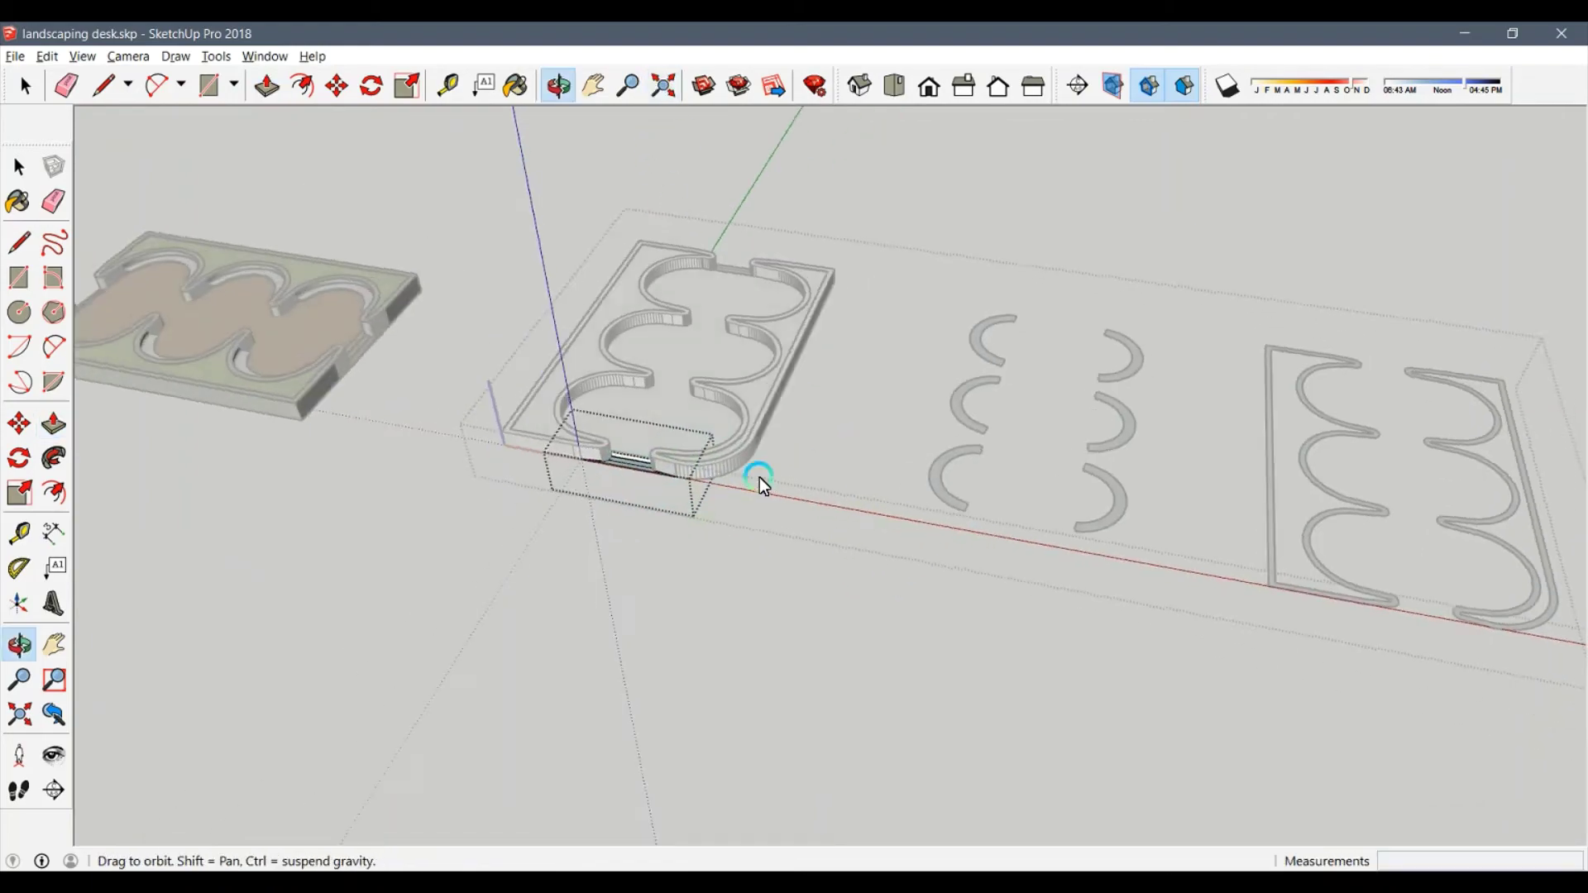
scroll(974, 469, "up", 5)
scroll(999, 420, "up", 4)
mouse_move(999, 420)
middle_mouse_down()
mouse_move(936, 537)
mouse_move(752, 743)
mouse_move(891, 329)
middle_mouse_up()
scroll(867, 400, "down", 4)
scroll(544, 557, "down", 3)
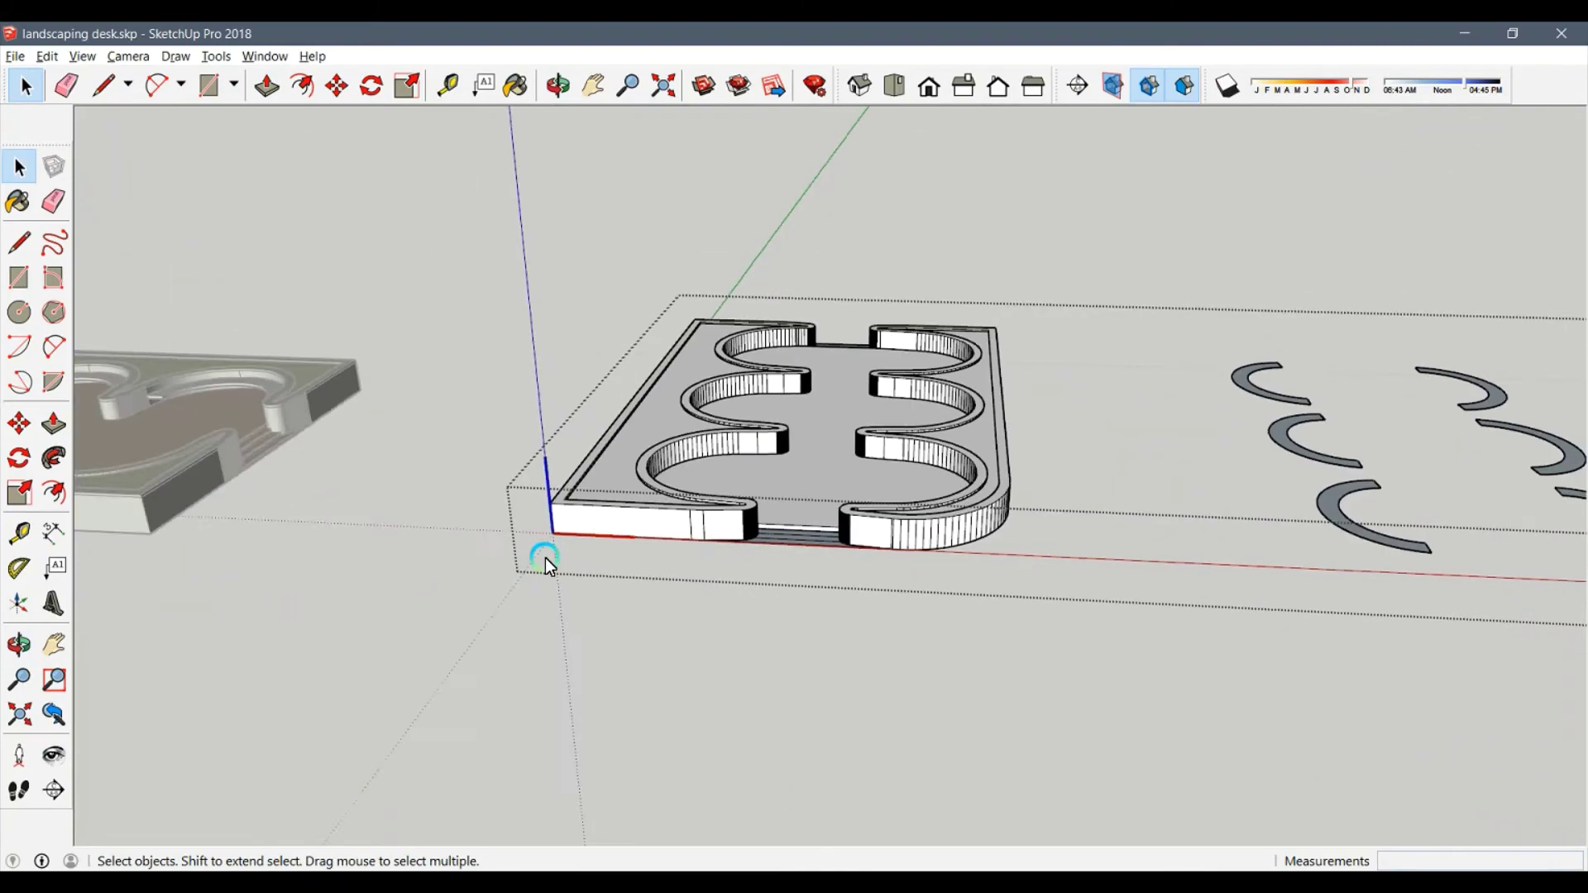
mouse_move(545, 557)
middle_mouse_down()
mouse_move(971, 430)
mouse_move(1065, 275)
mouse_move(991, 404)
middle_mouse_up()
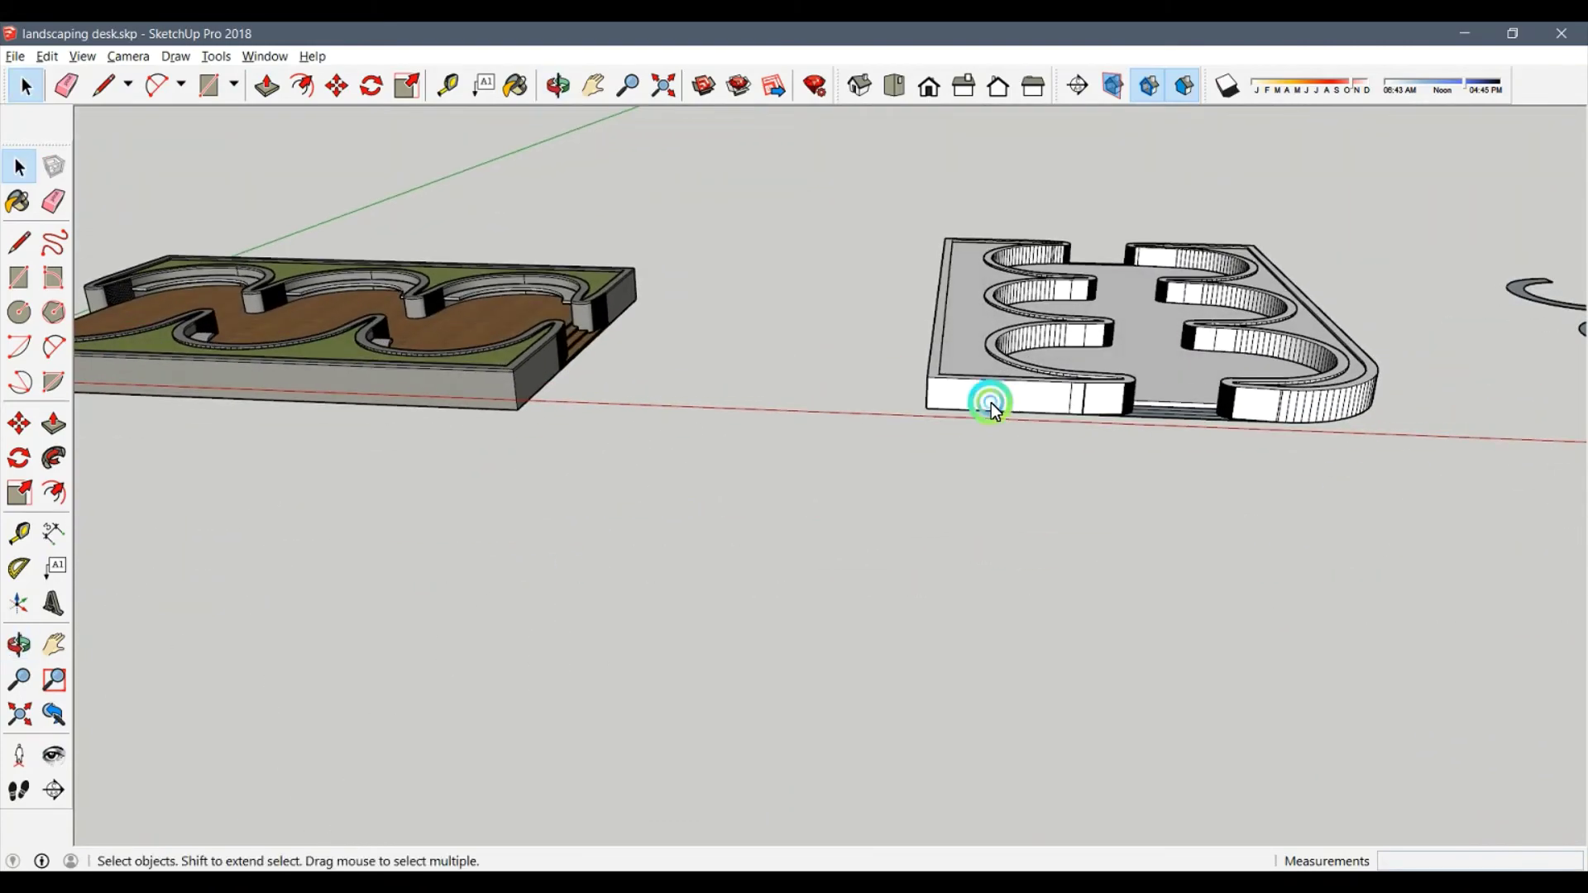
Move the second panel against the first panel, then back away from it.
left_click(991, 404)
key("m")
left_click(921, 414)
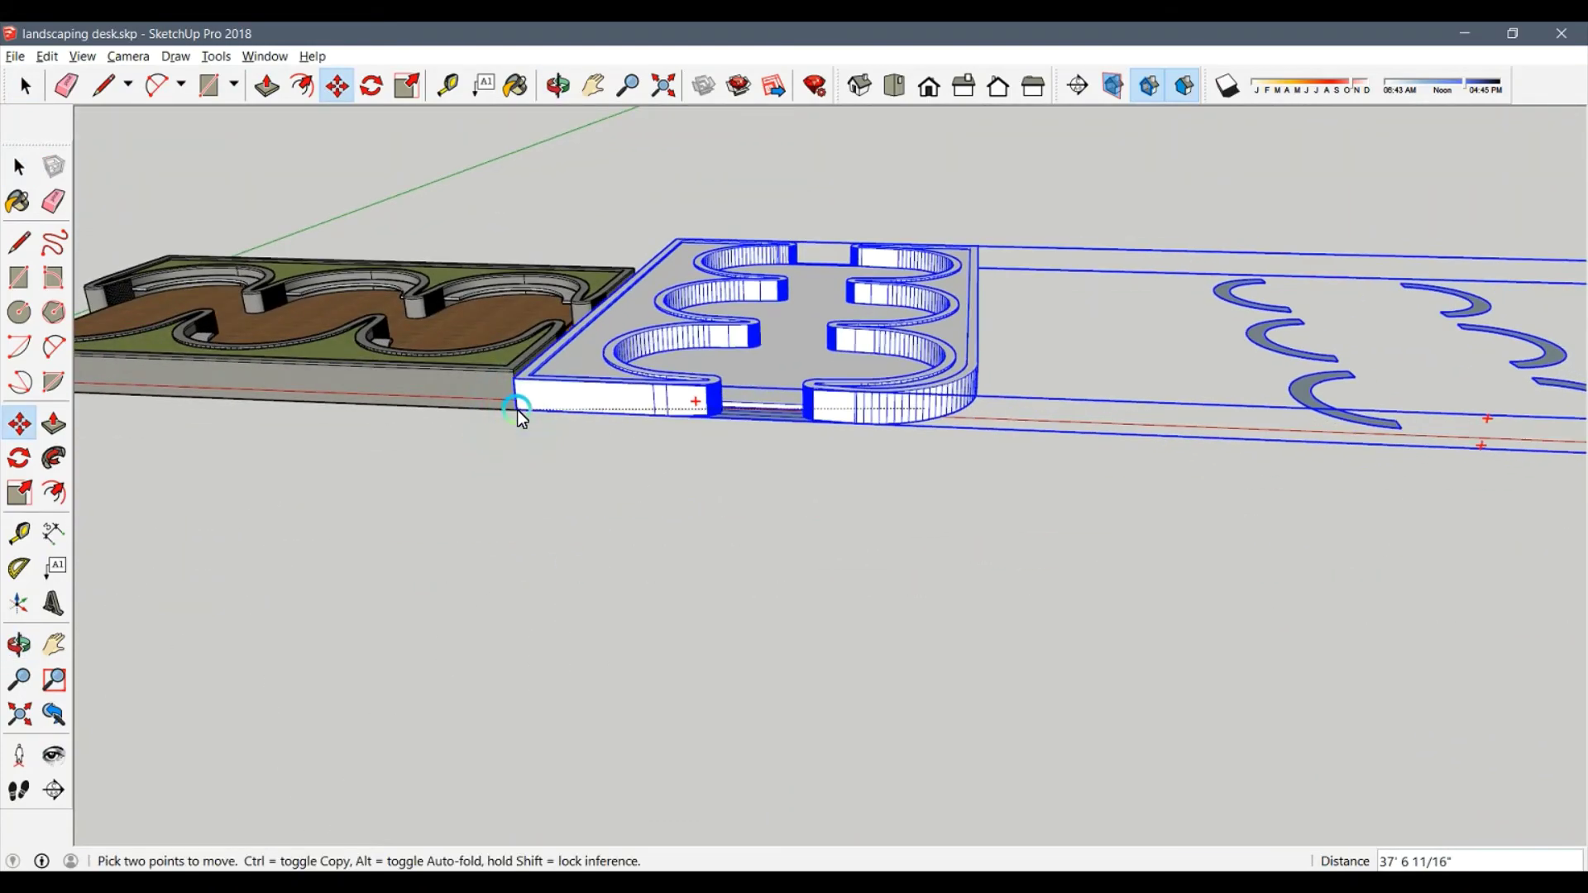
key("ctrl")
key("ctrl")
left_click(518, 408)
key("space")
key("m")
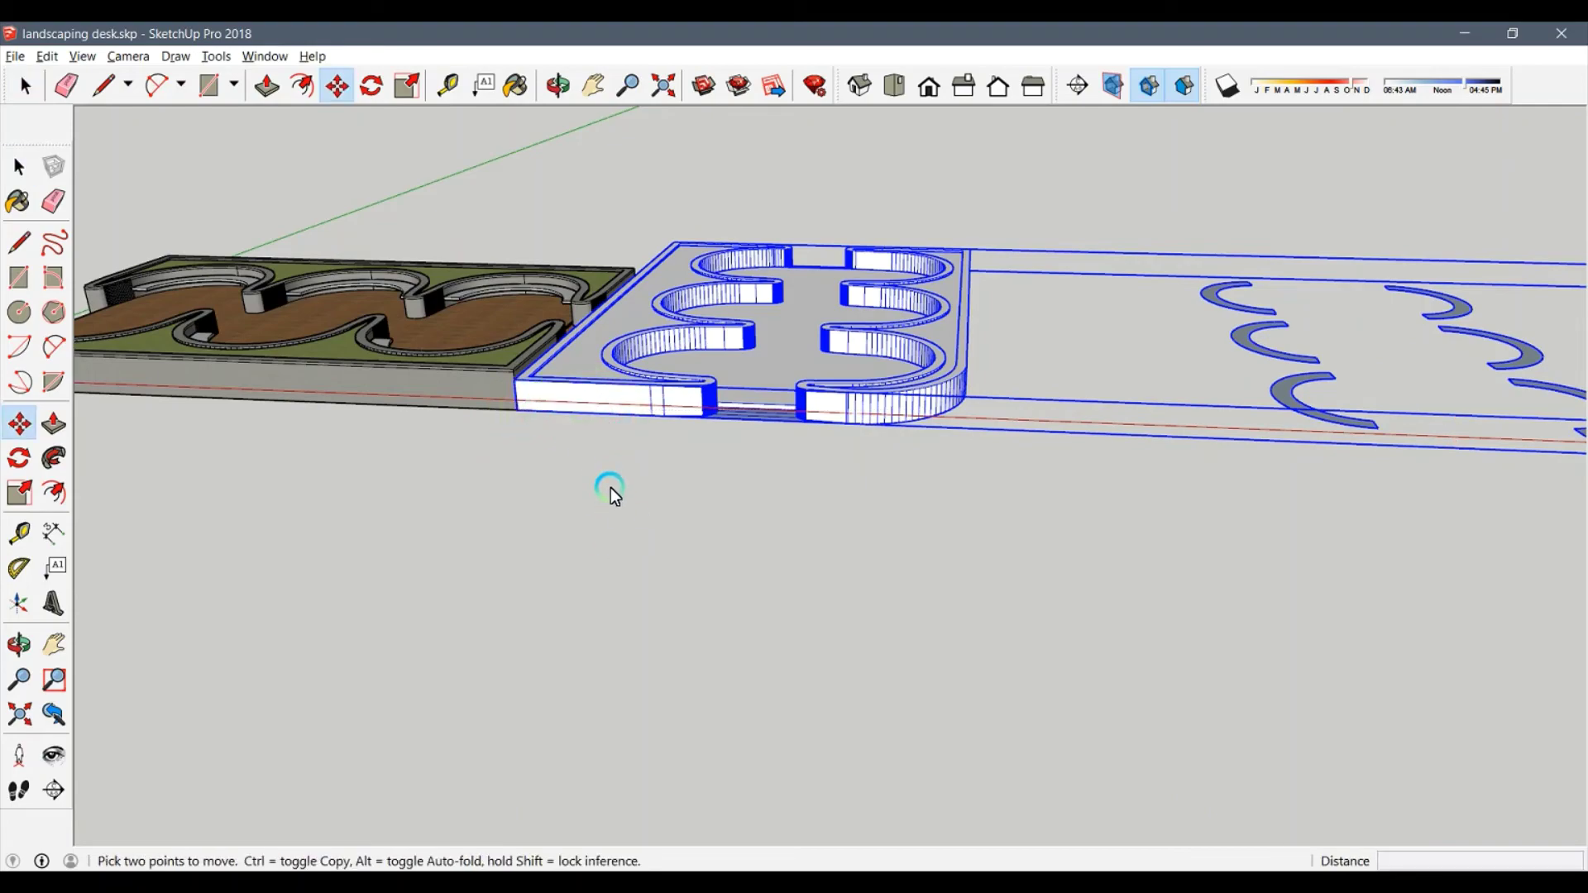
left_click(610, 488)
left_click(718, 495)
key("space")
mouse_move(718, 495)
middle_mouse_down()
mouse_move(686, 469)
mouse_move(860, 574)
middle_mouse_up()
scroll(802, 513, "up", 3)
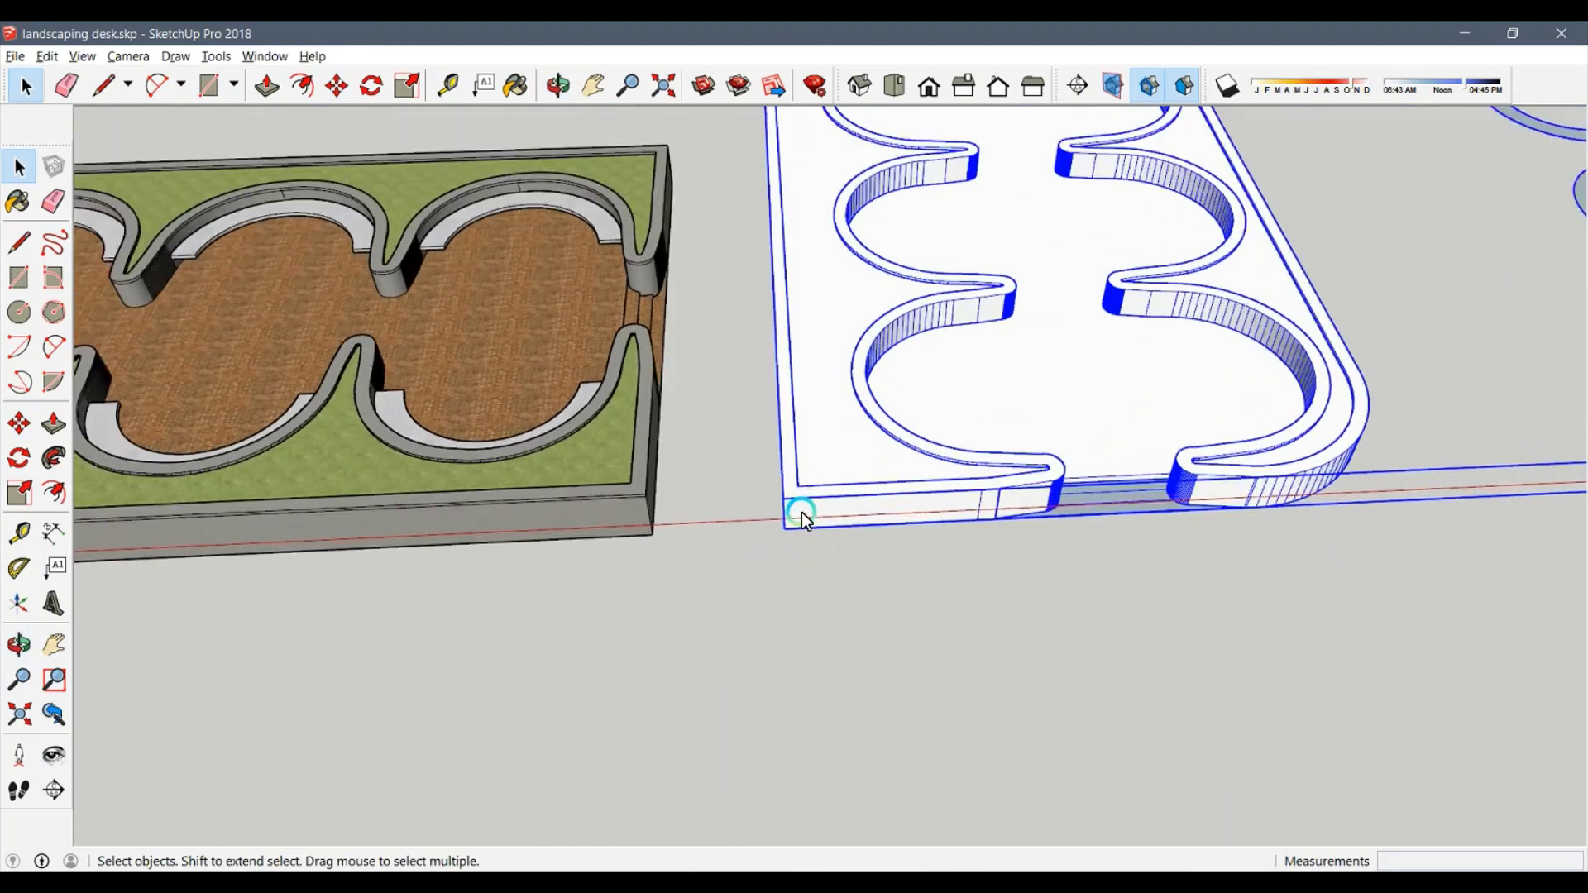
scroll(776, 474, "up", 2)
Inside the second panel group, push its top faces to deepen the curved walls.
double_click(780, 470)
left_click(782, 467)
key("p")
left_click(780, 436)
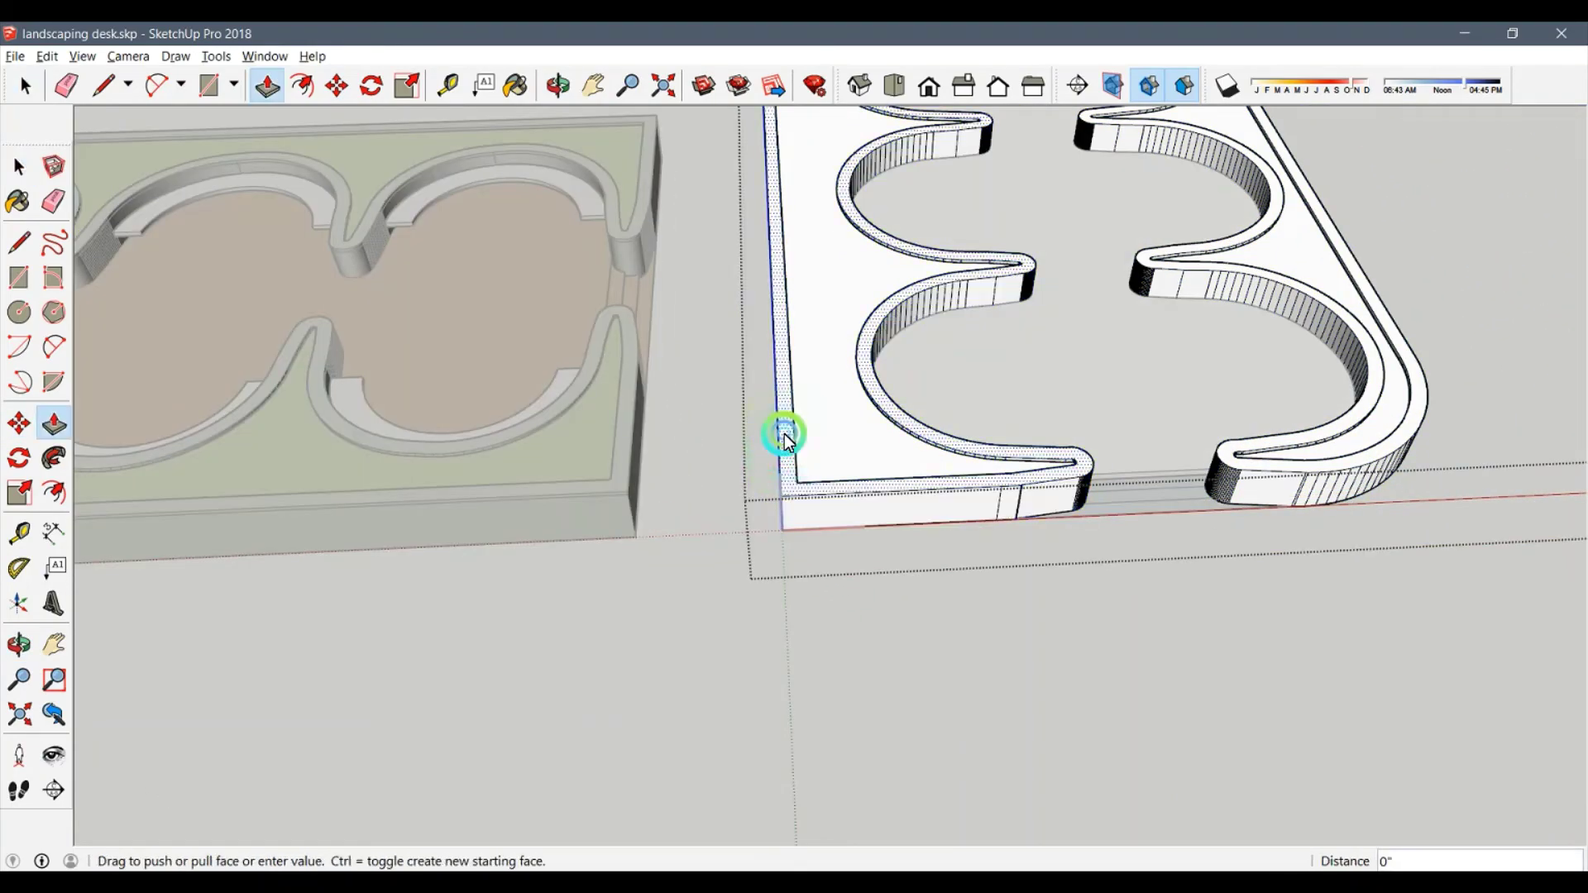
left_click(811, 384)
key("space")
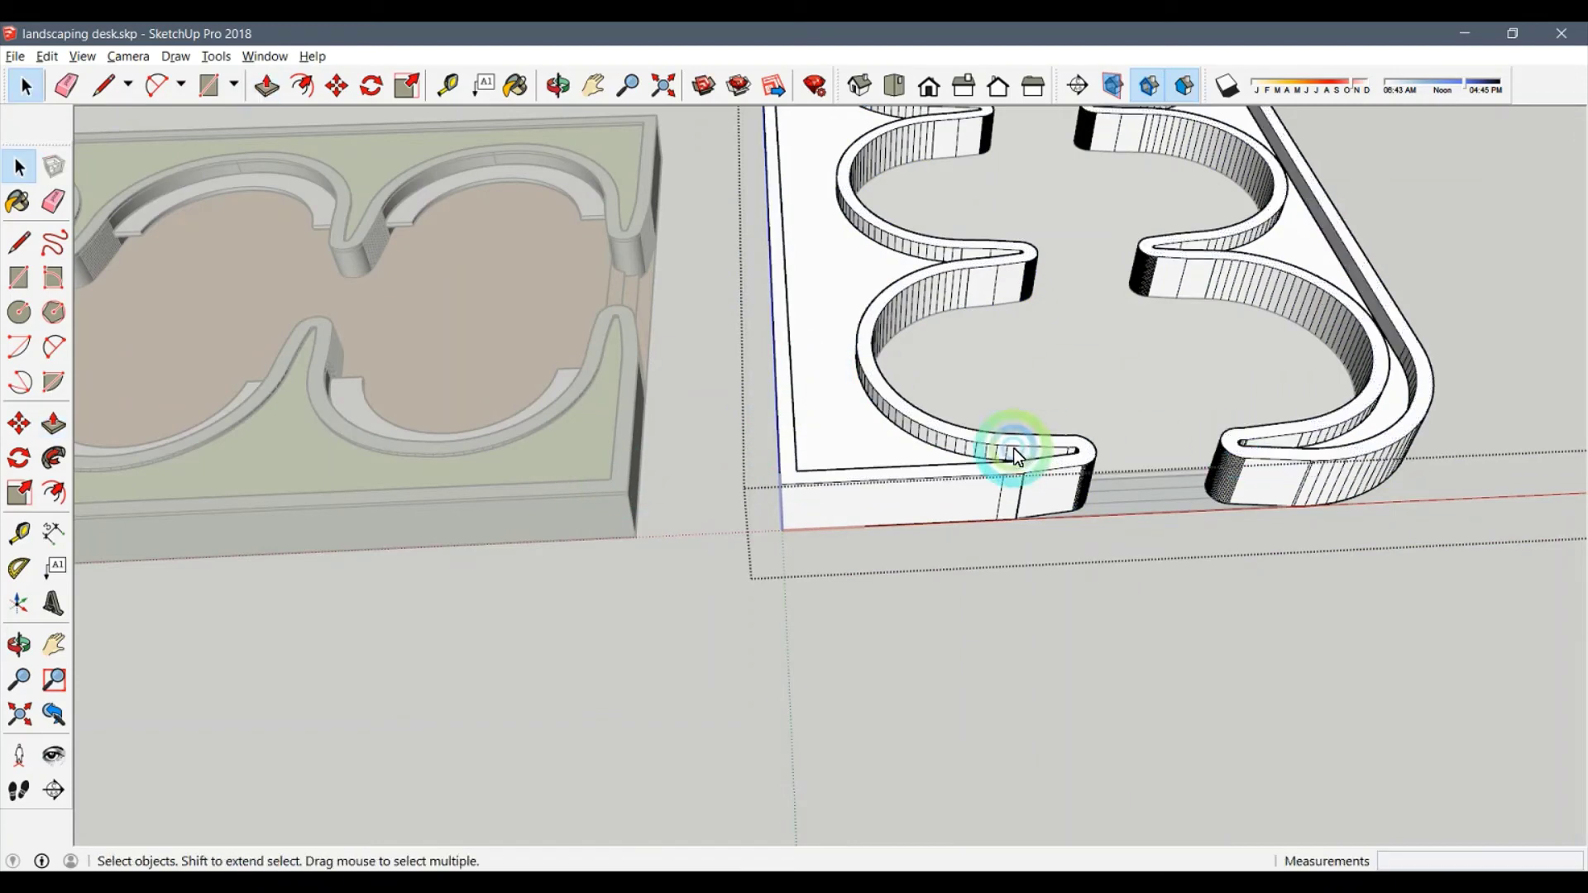
double_click(876, 445)
key("p")
left_click(877, 445)
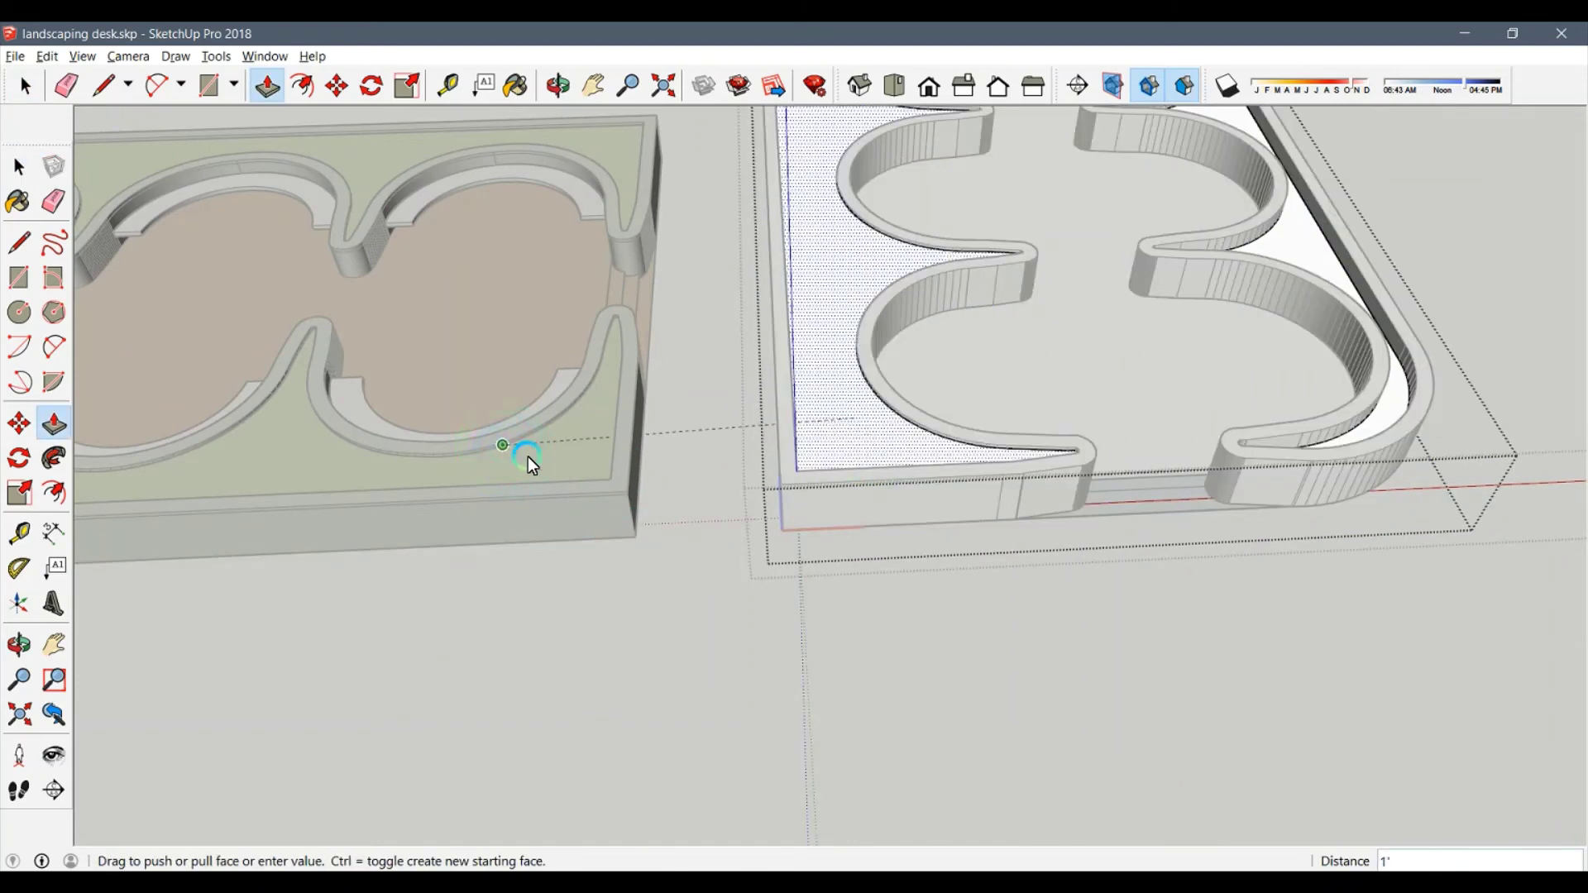
left_click(528, 457)
key("space")
Push the panel's inner floor face down to sink the floor.
left_click(1165, 417)
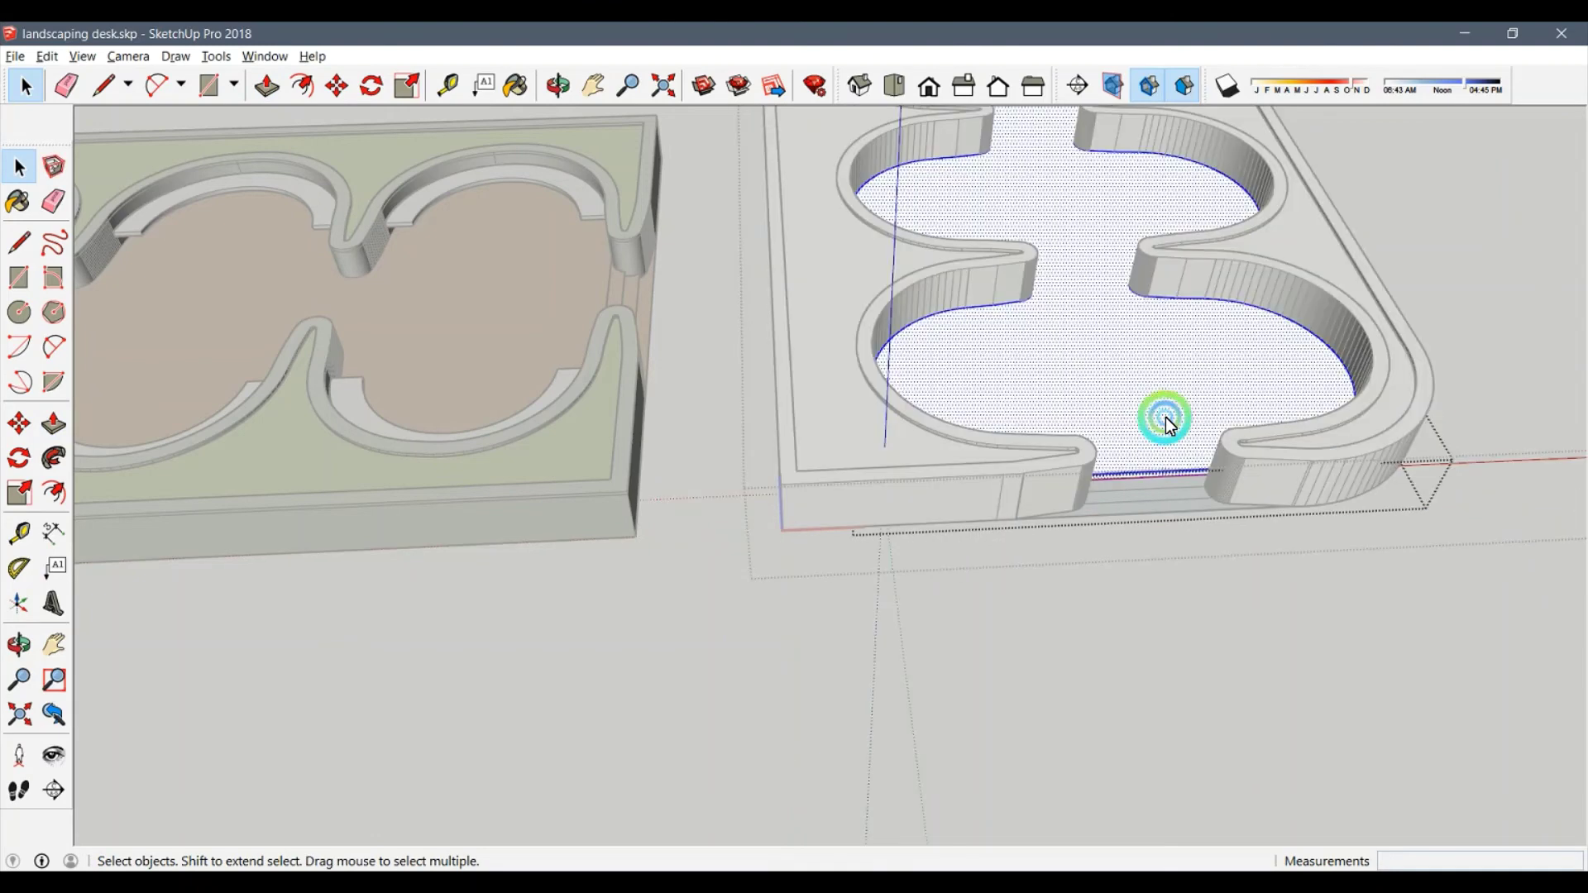
key("p")
left_click(478, 329)
key("space")
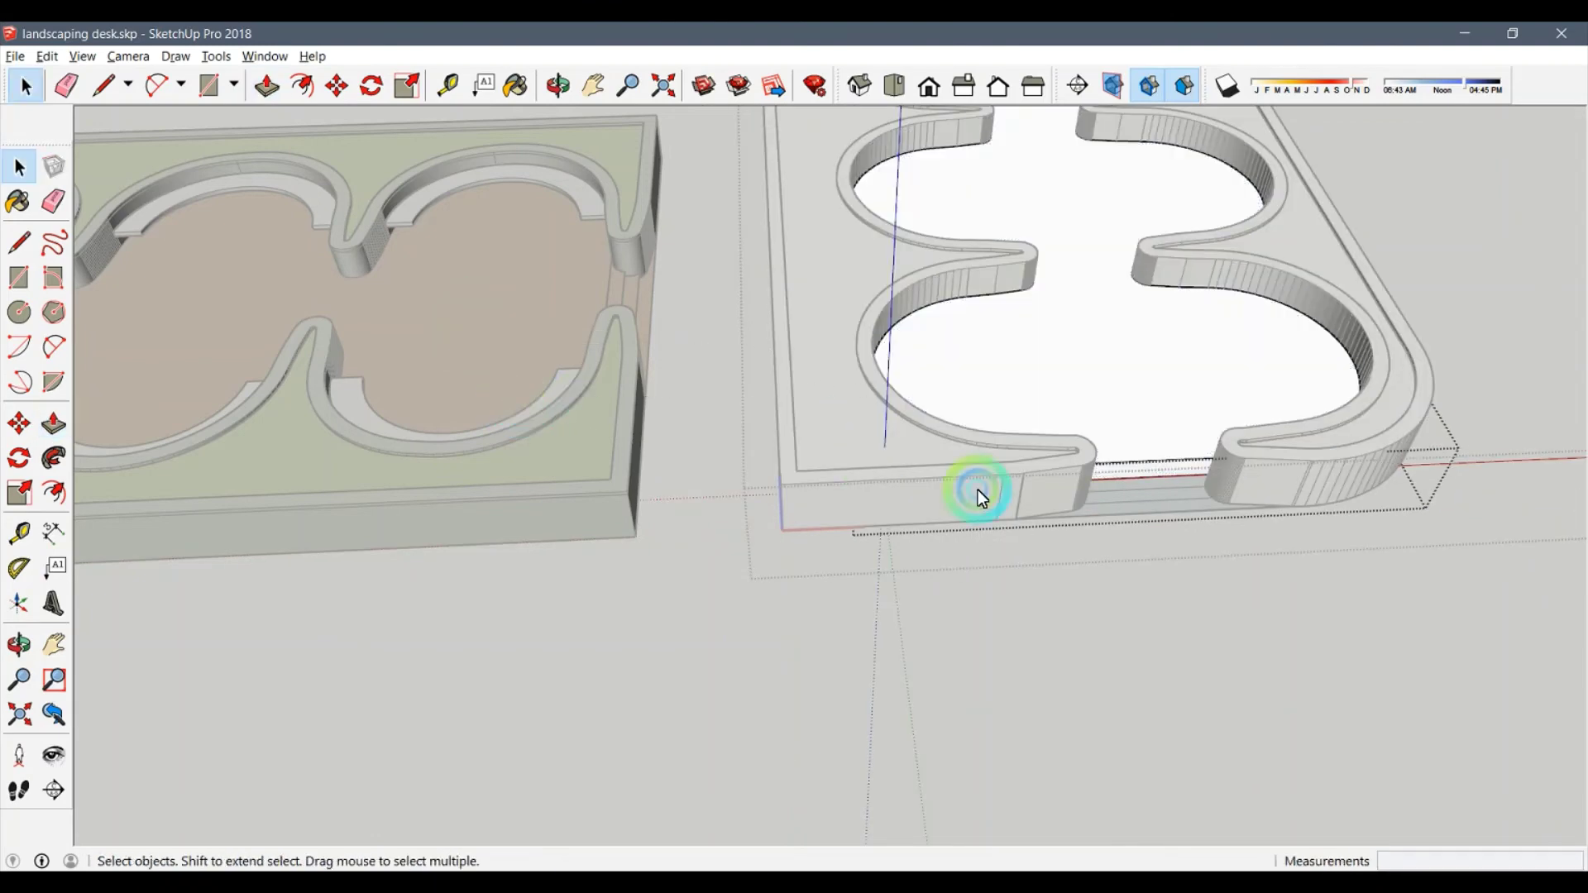
scroll(978, 490, "up", 5)
Pull the narrow front face to form the entrance opening, then select the panel's connected geometry.
left_click(1144, 494)
key("p")
left_click(1129, 483)
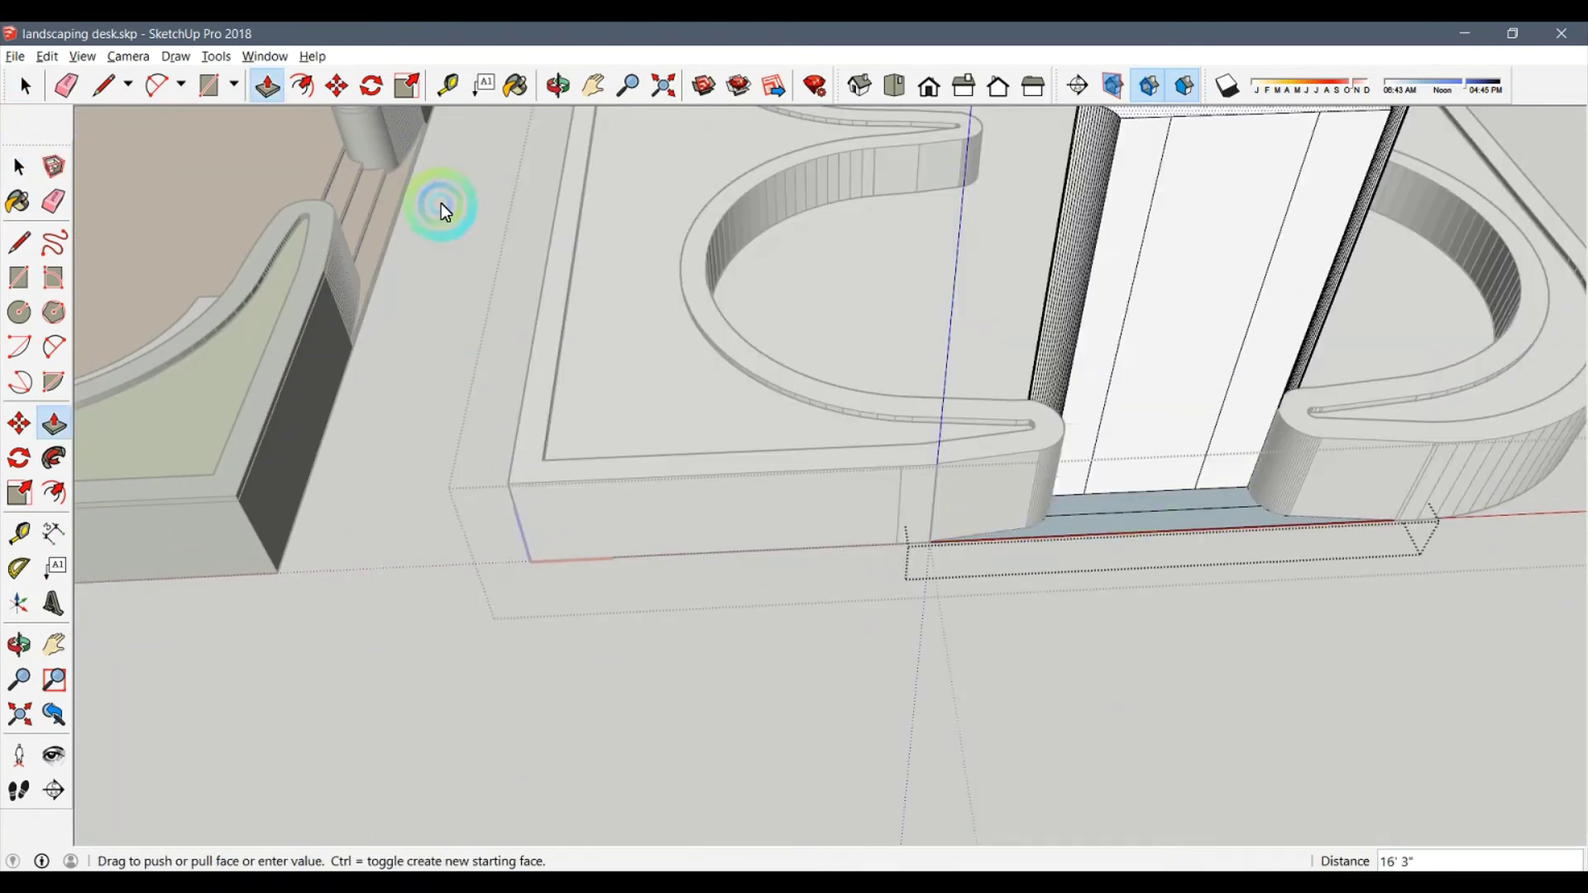
left_click(346, 204)
left_click_drag(1103, 504, 366, 210)
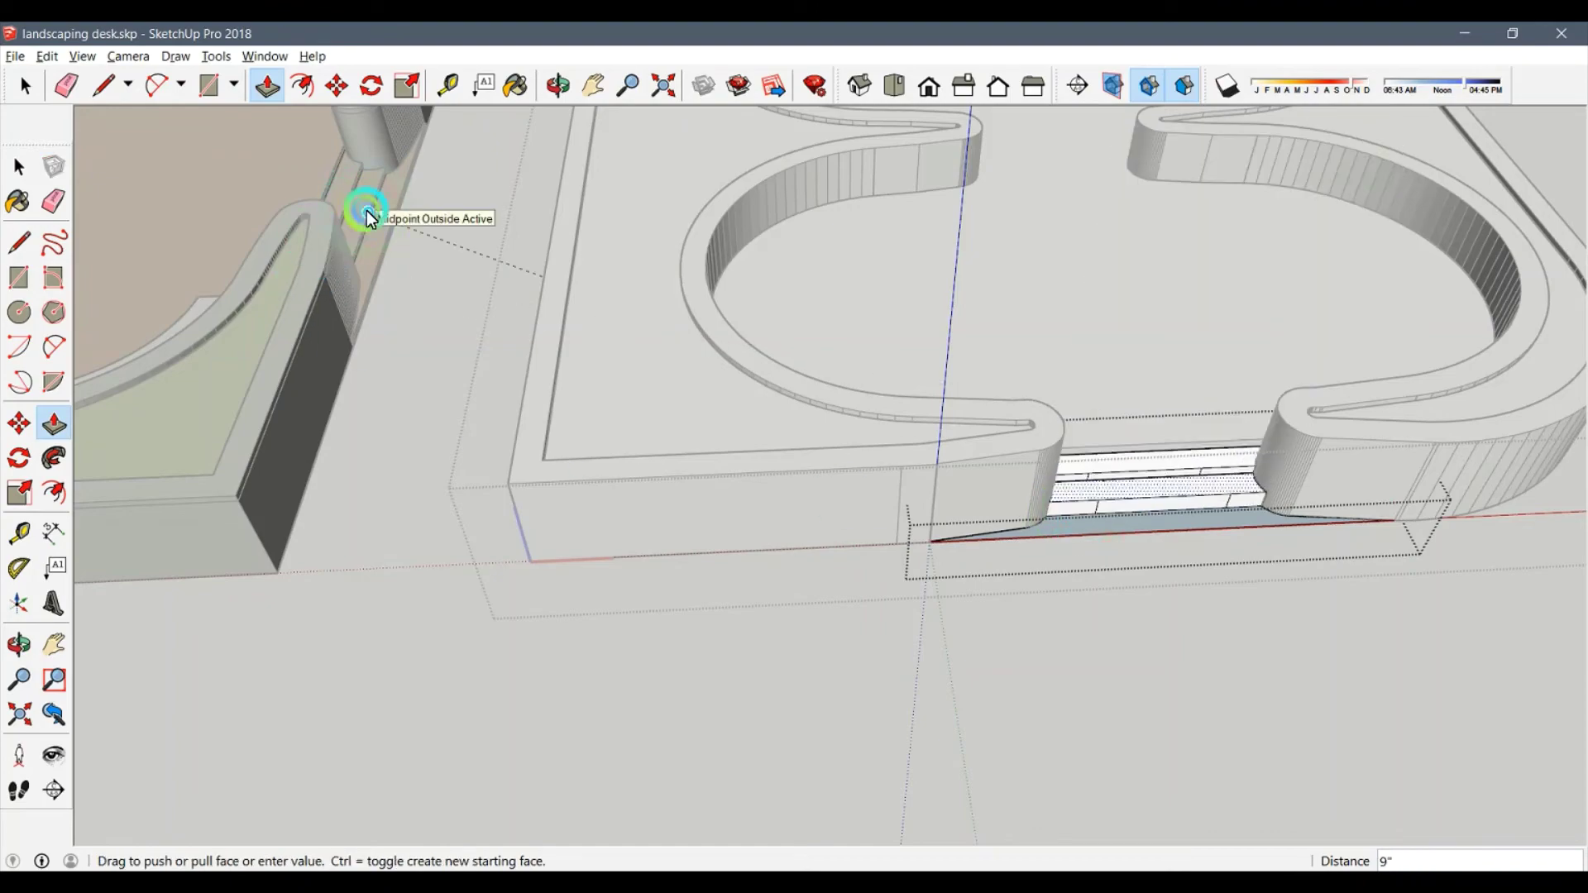
left_click_drag(1050, 514, 453, 266)
scroll(379, 233, "down", 3)
middle_click_drag(379, 234, 1024, 653)
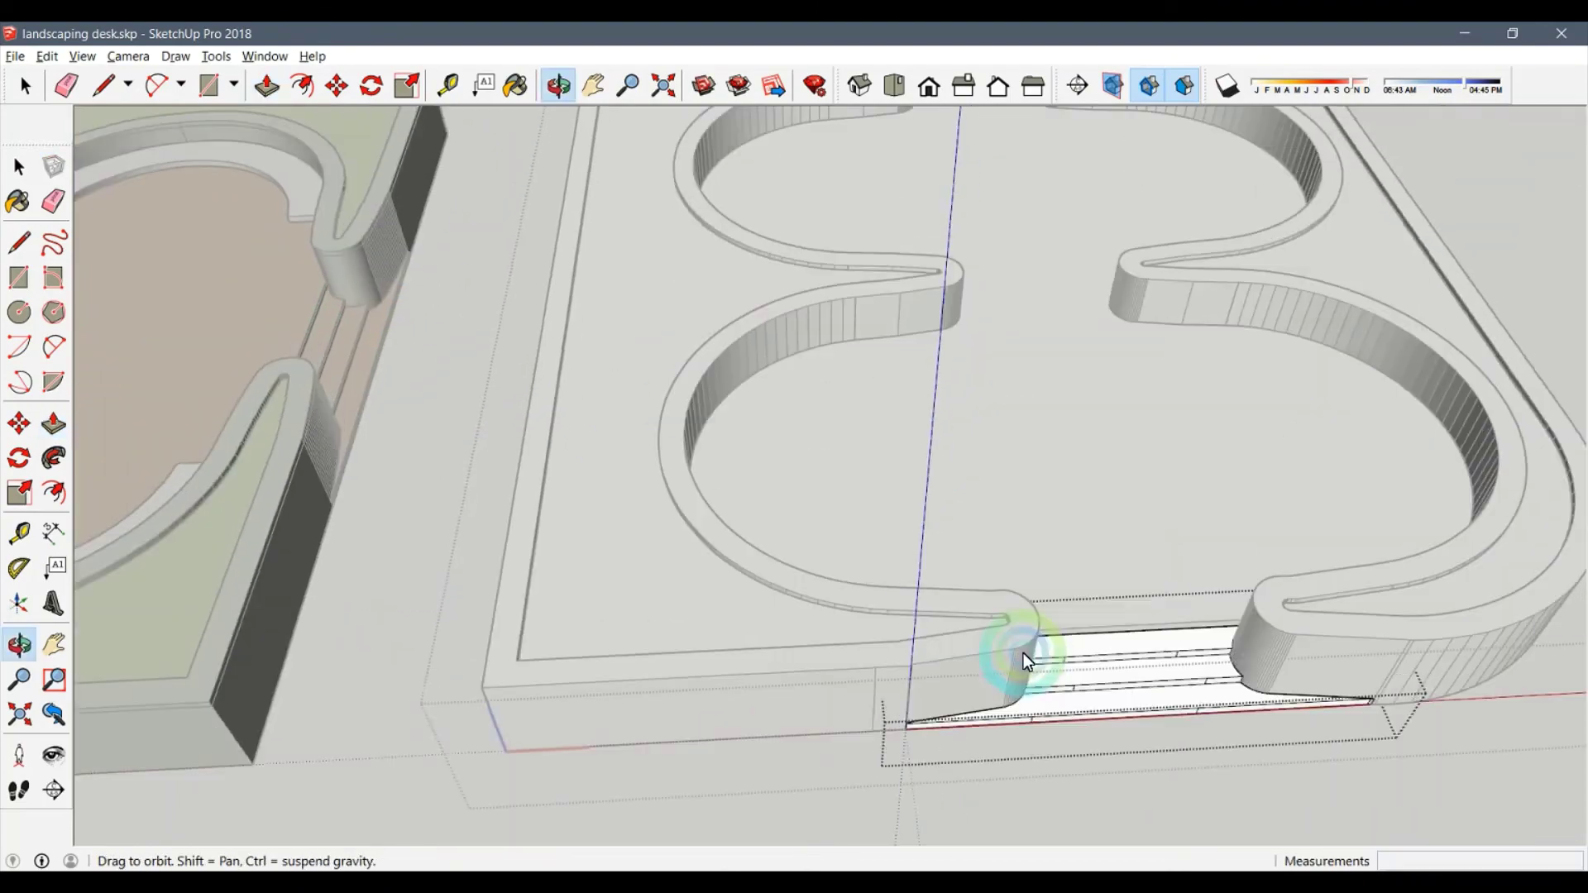
key("space")
mouse_move(957, 603)
middle_mouse_down()
mouse_move(135, 795)
mouse_move(880, 379)
mouse_move(693, 369)
mouse_move(587, 265)
middle_mouse_up()
triple_click(586, 263)
Erase the stray diagonal line along the panel edge.
key("Delete")
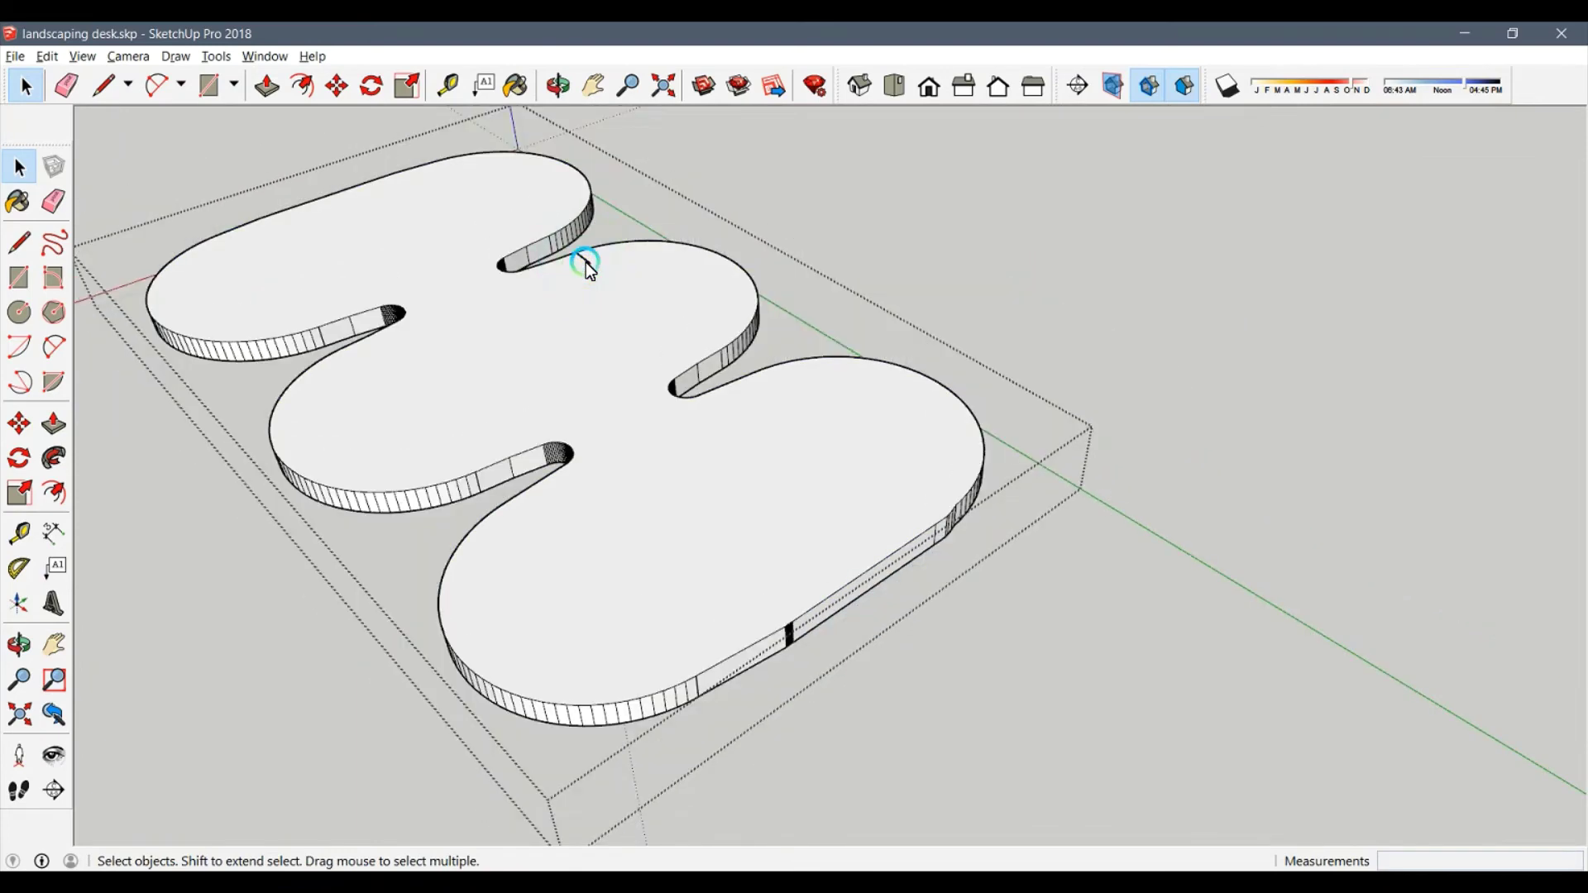
key("e")
scroll(583, 258, "up", 3)
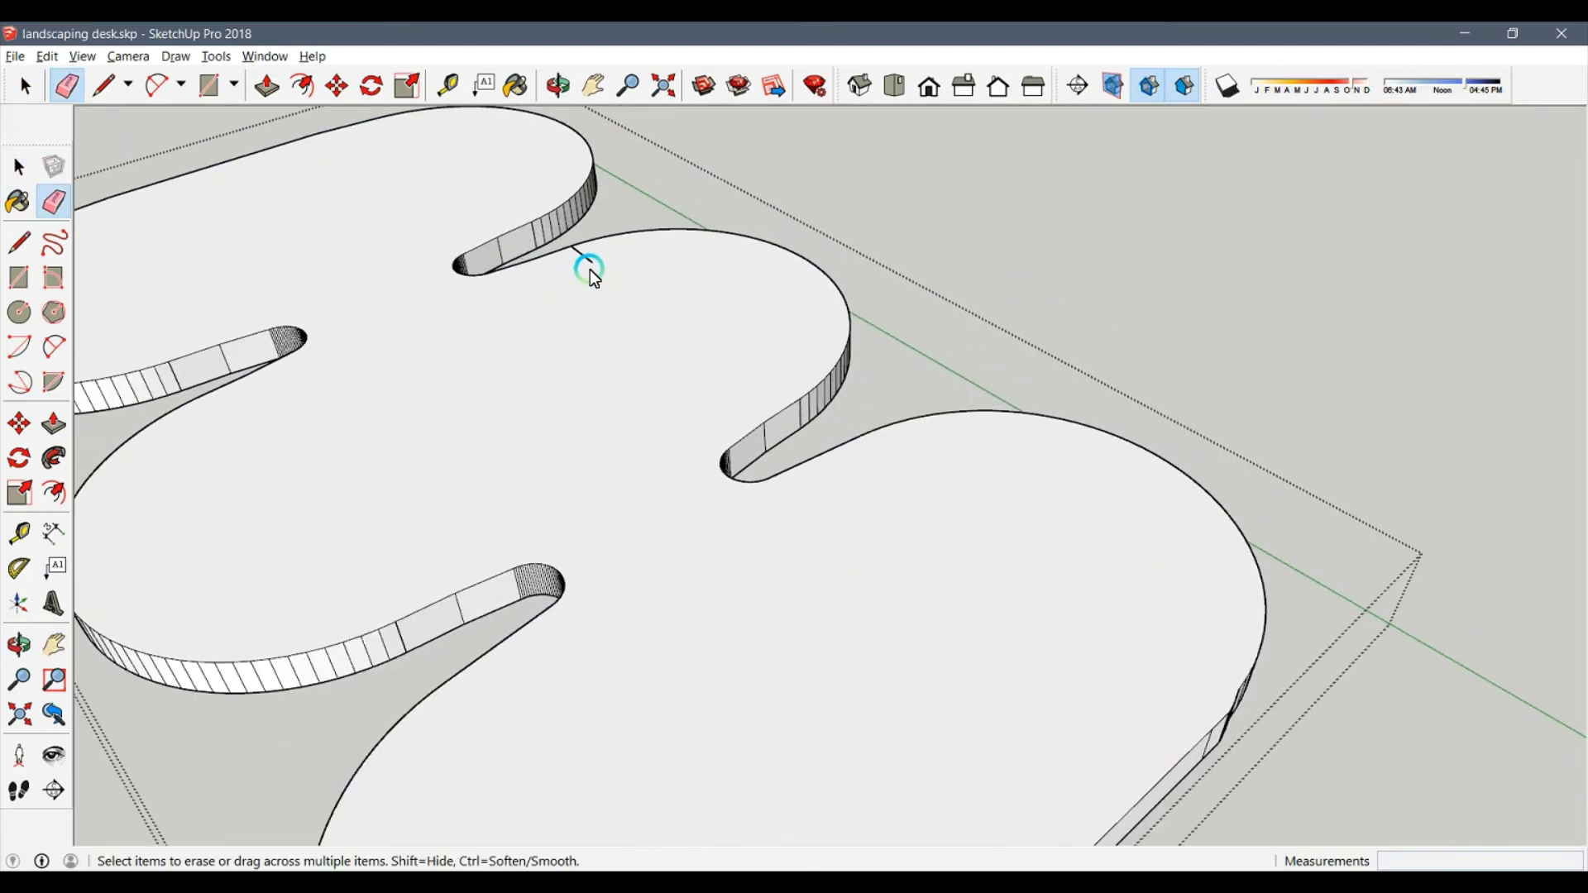
scroll(589, 270, "up", 3)
scroll(578, 258, "up", 4)
mouse_move(555, 243)
middle_mouse_down()
mouse_move(1362, 575)
mouse_move(1089, 302)
mouse_move(1120, 266)
middle_mouse_up()
key("l")
left_click(532, 697)
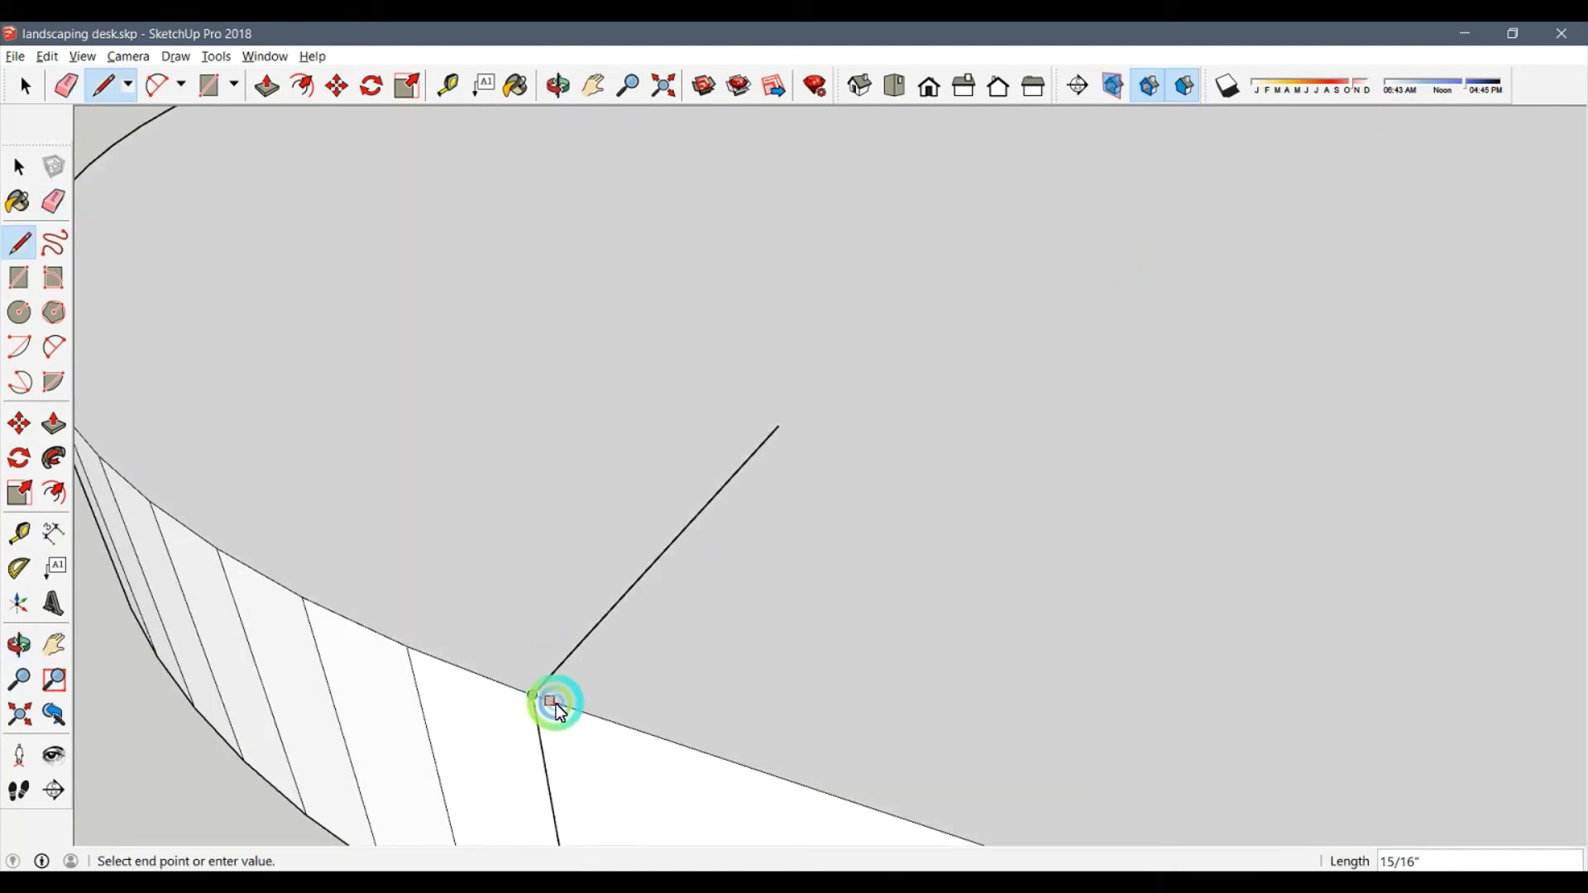
key("e")
left_click(567, 663)
scroll(602, 716, "down", 2)
scroll(850, 532, "down", 3)
scroll(270, 692, "down", 3)
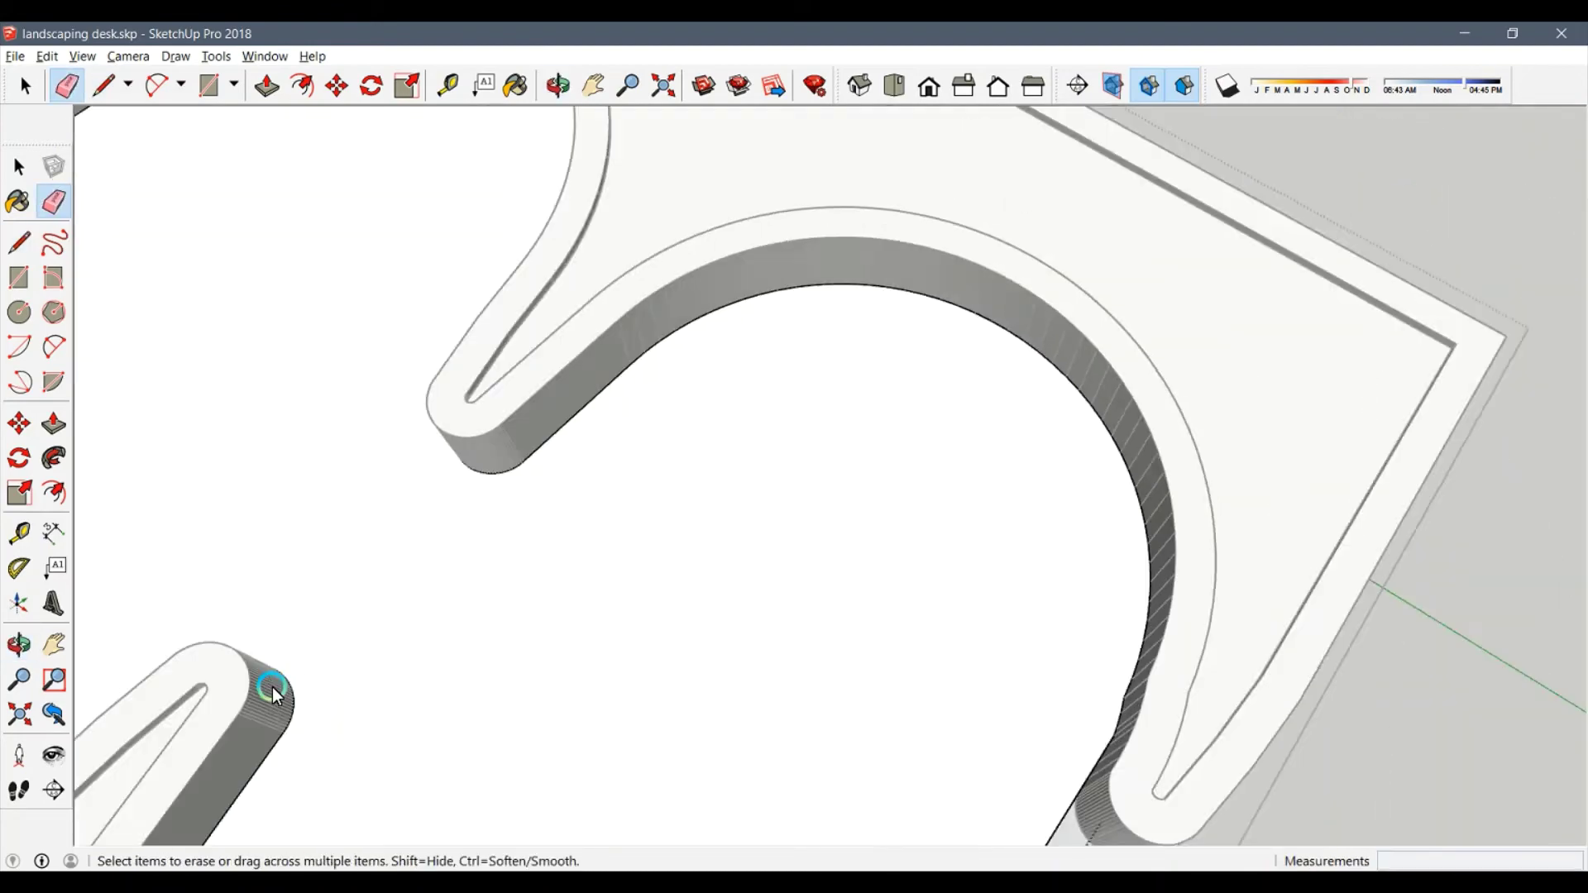
key("space")
scroll(944, 770, "down", 3)
mouse_move(944, 770)
middle_mouse_down()
mouse_move(581, 683)
mouse_move(533, 650)
middle_mouse_up()
scroll(603, 722, "up", 3)
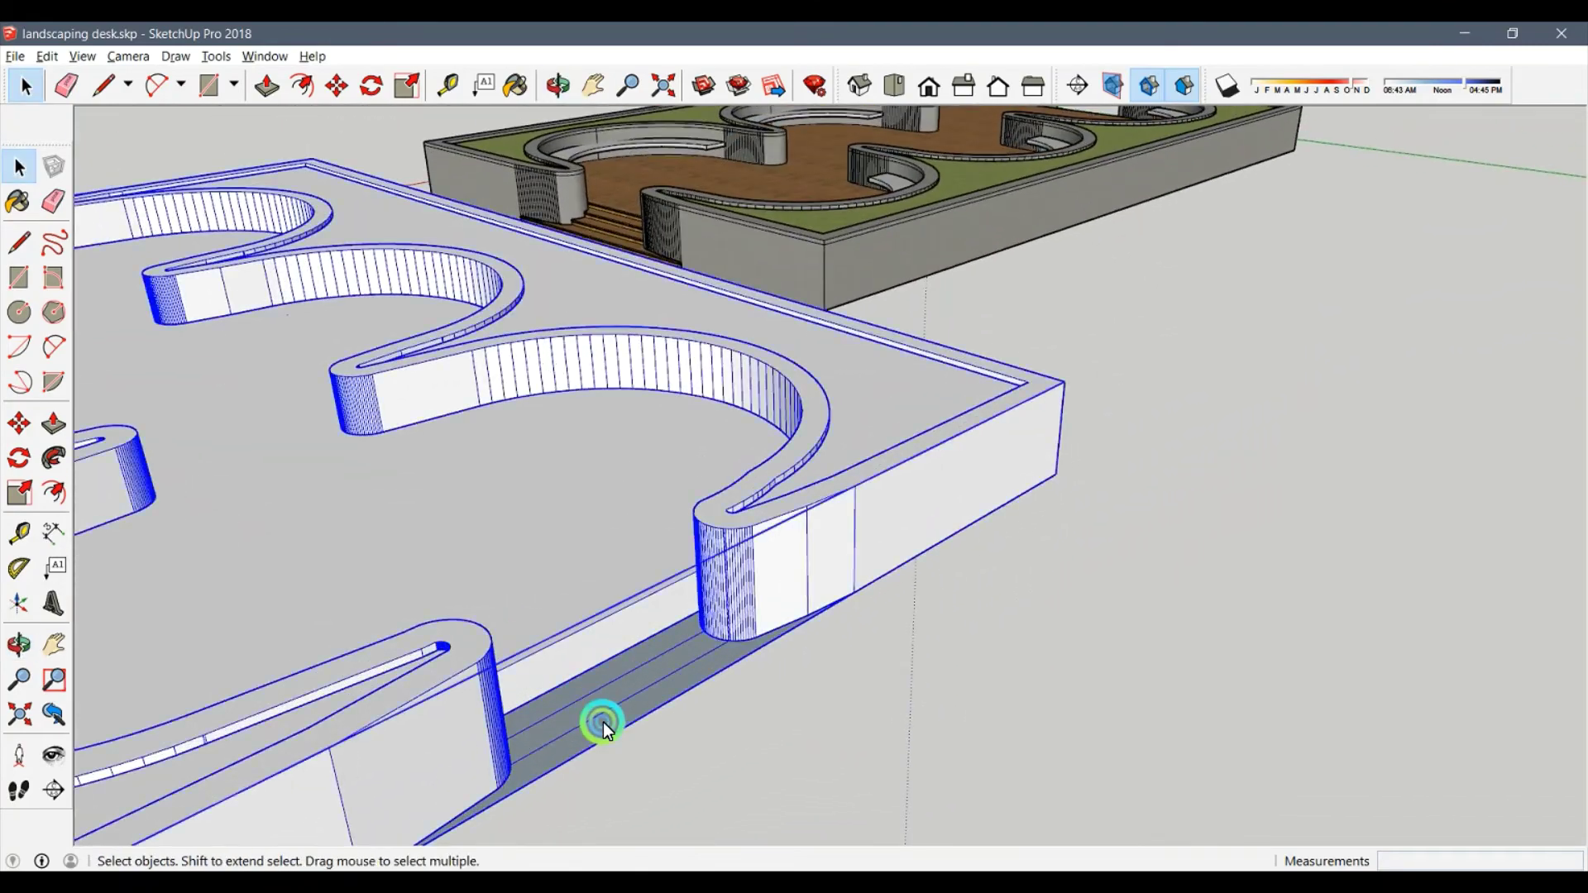
scroll(603, 722, "up", 2)
Push the entrance base face to set the first step's depth.
key("p")
left_click(587, 688)
left_click_drag(588, 688, 610, 240)
scroll(637, 227, "up", 5)
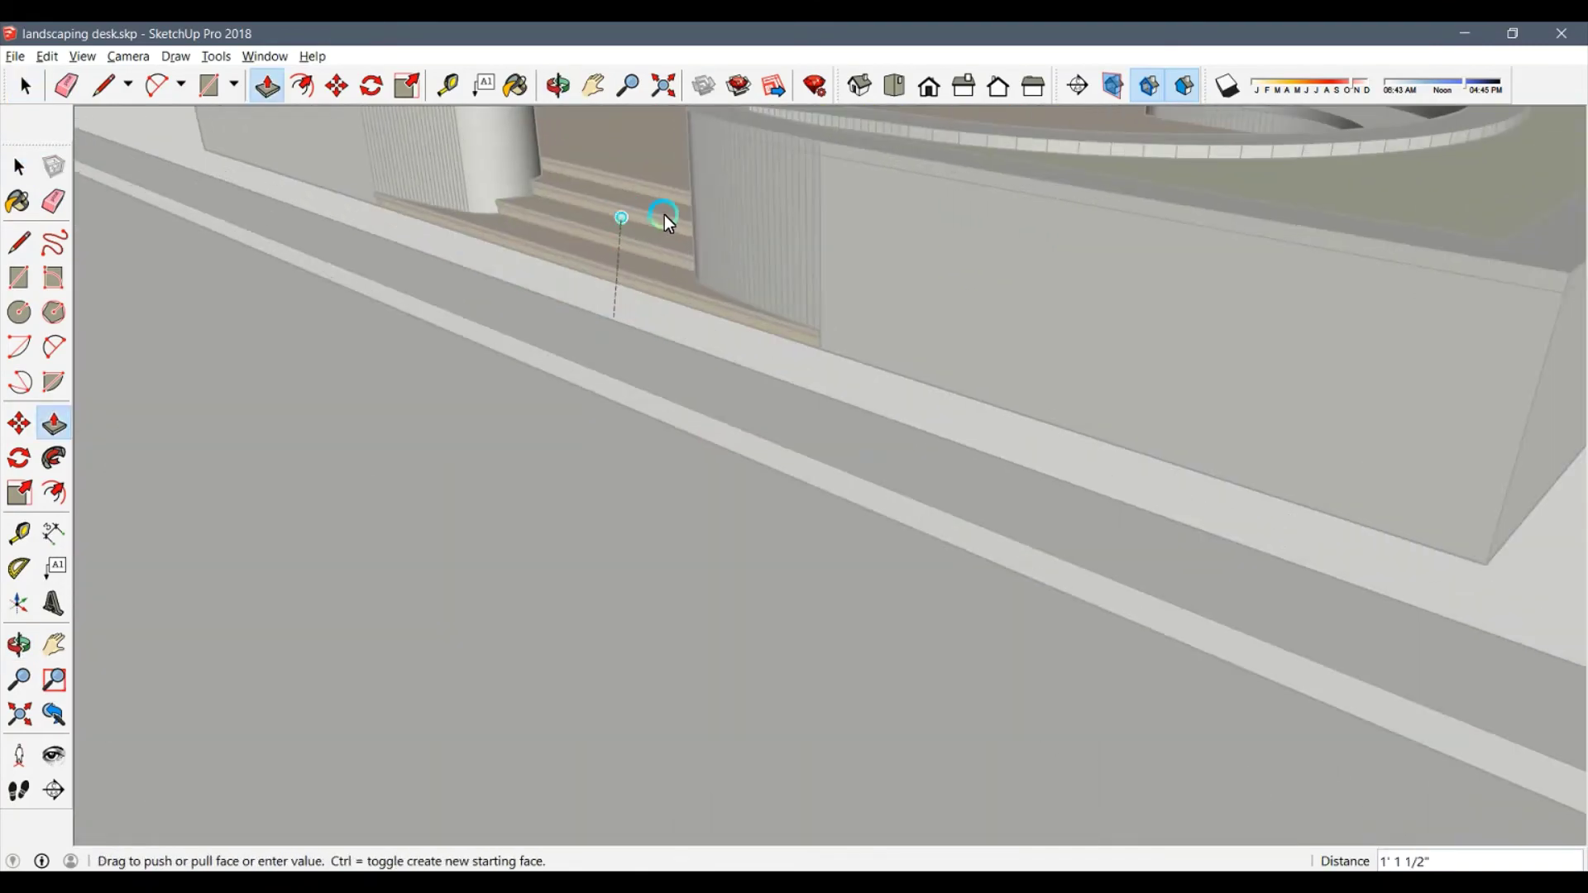
left_click(667, 215)
scroll(554, 640, "down", 3)
middle_click_drag(554, 640, 632, 598)
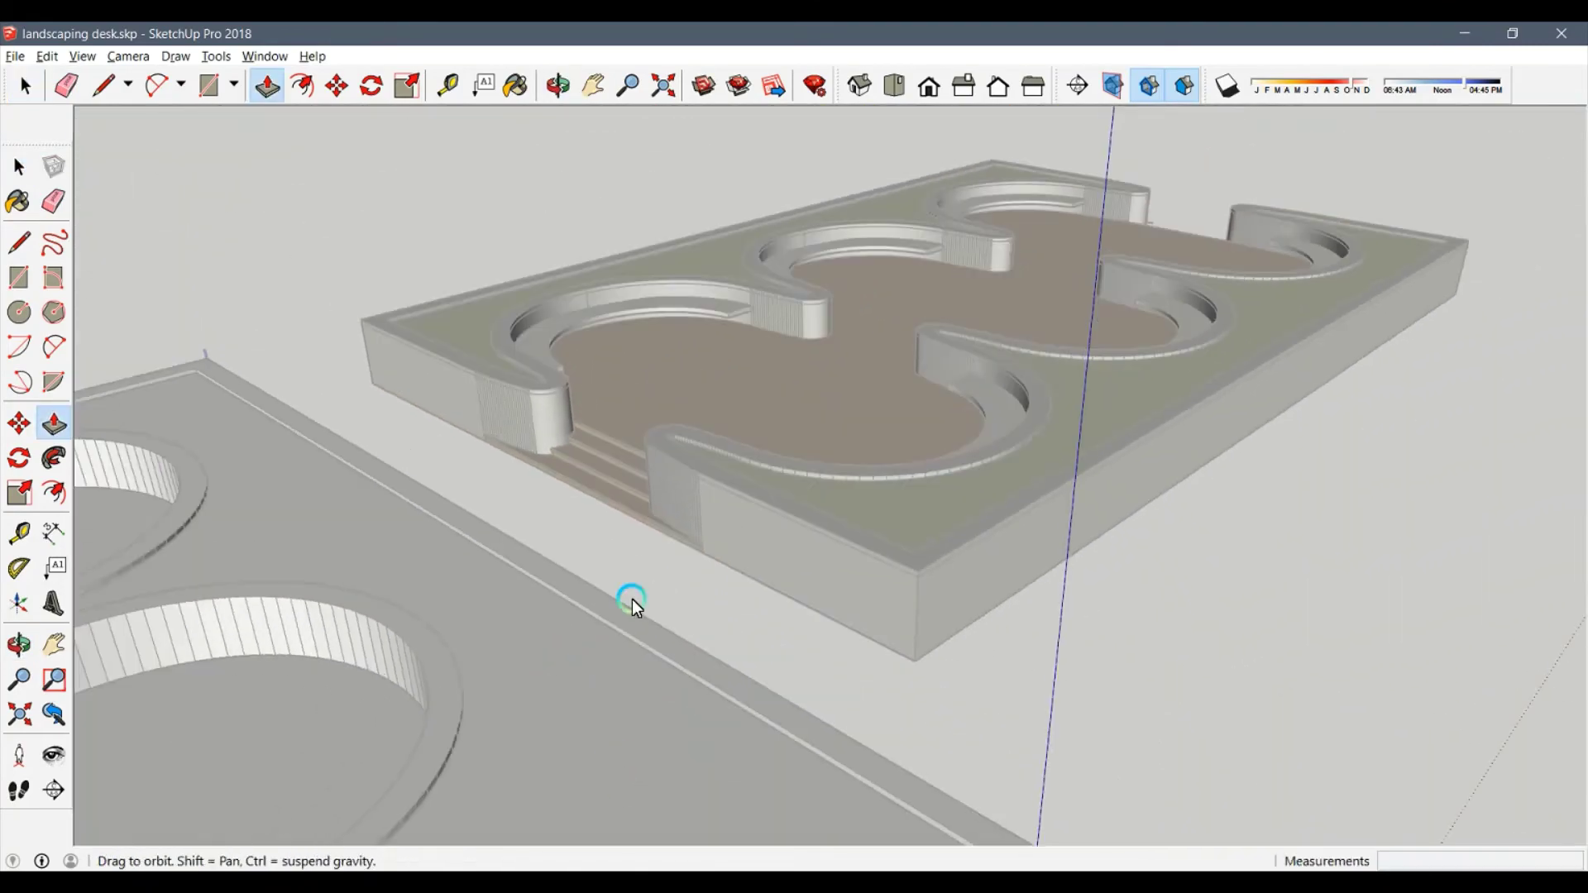
scroll(632, 599, "up", 4)
mouse_move(771, 425)
middle_mouse_down()
mouse_move(706, 567)
mouse_move(731, 572)
middle_mouse_up()
Push the remaining entrance step faces in 9-inch increments to form the treads.
left_click(731, 572)
scroll(768, 631, "down", 3)
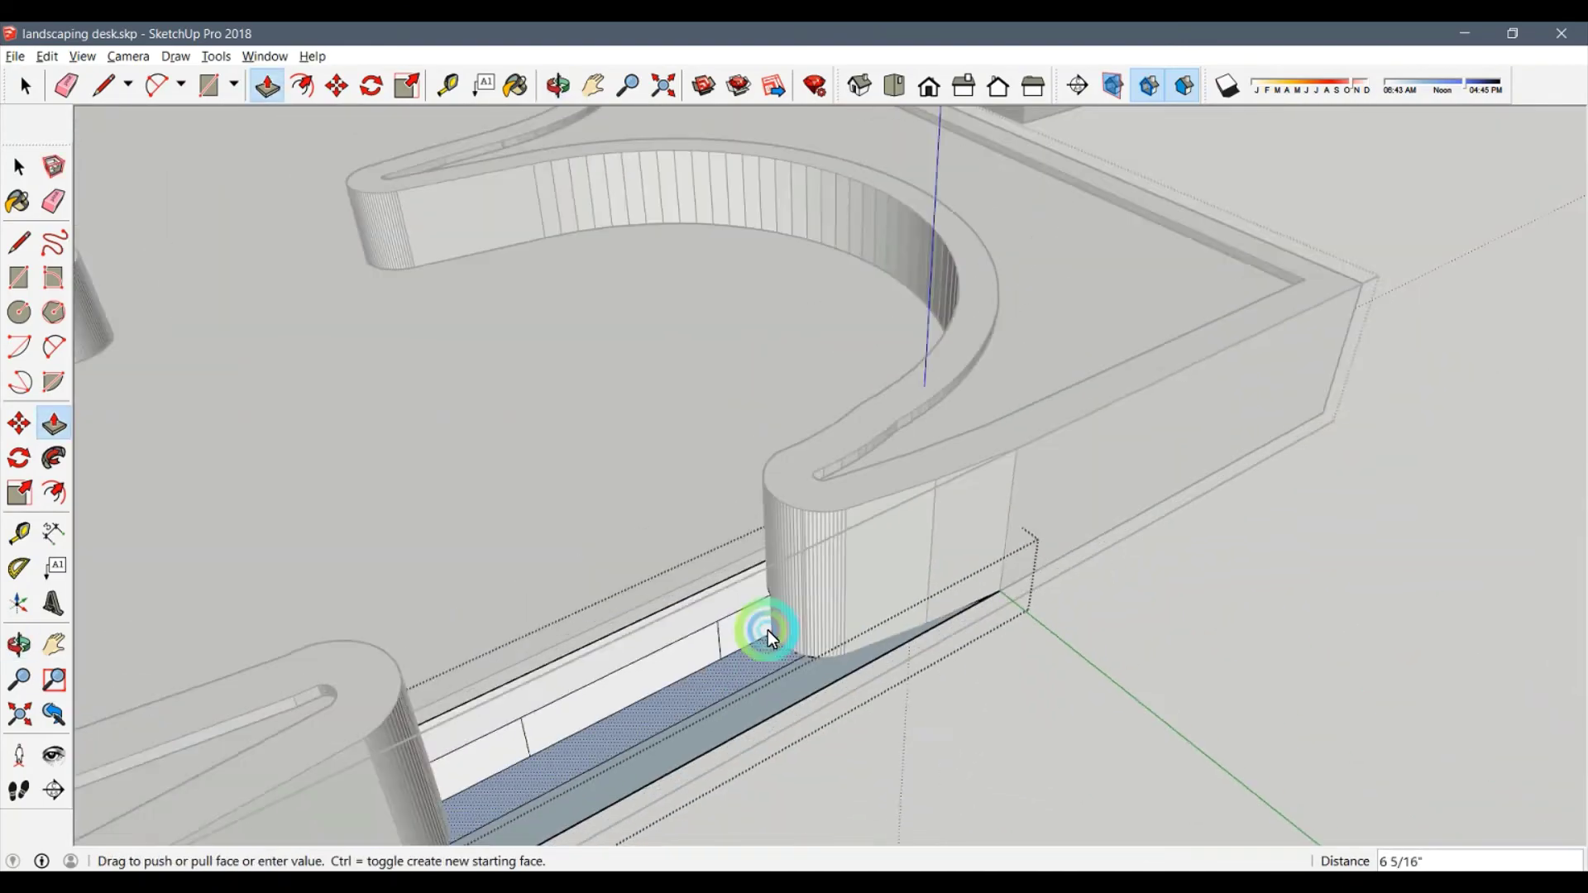
scroll(718, 459, "down", 3)
scroll(756, 371, "up", 5)
scroll(758, 372, "up", 2)
left_click(770, 364)
scroll(865, 485, "down", 2)
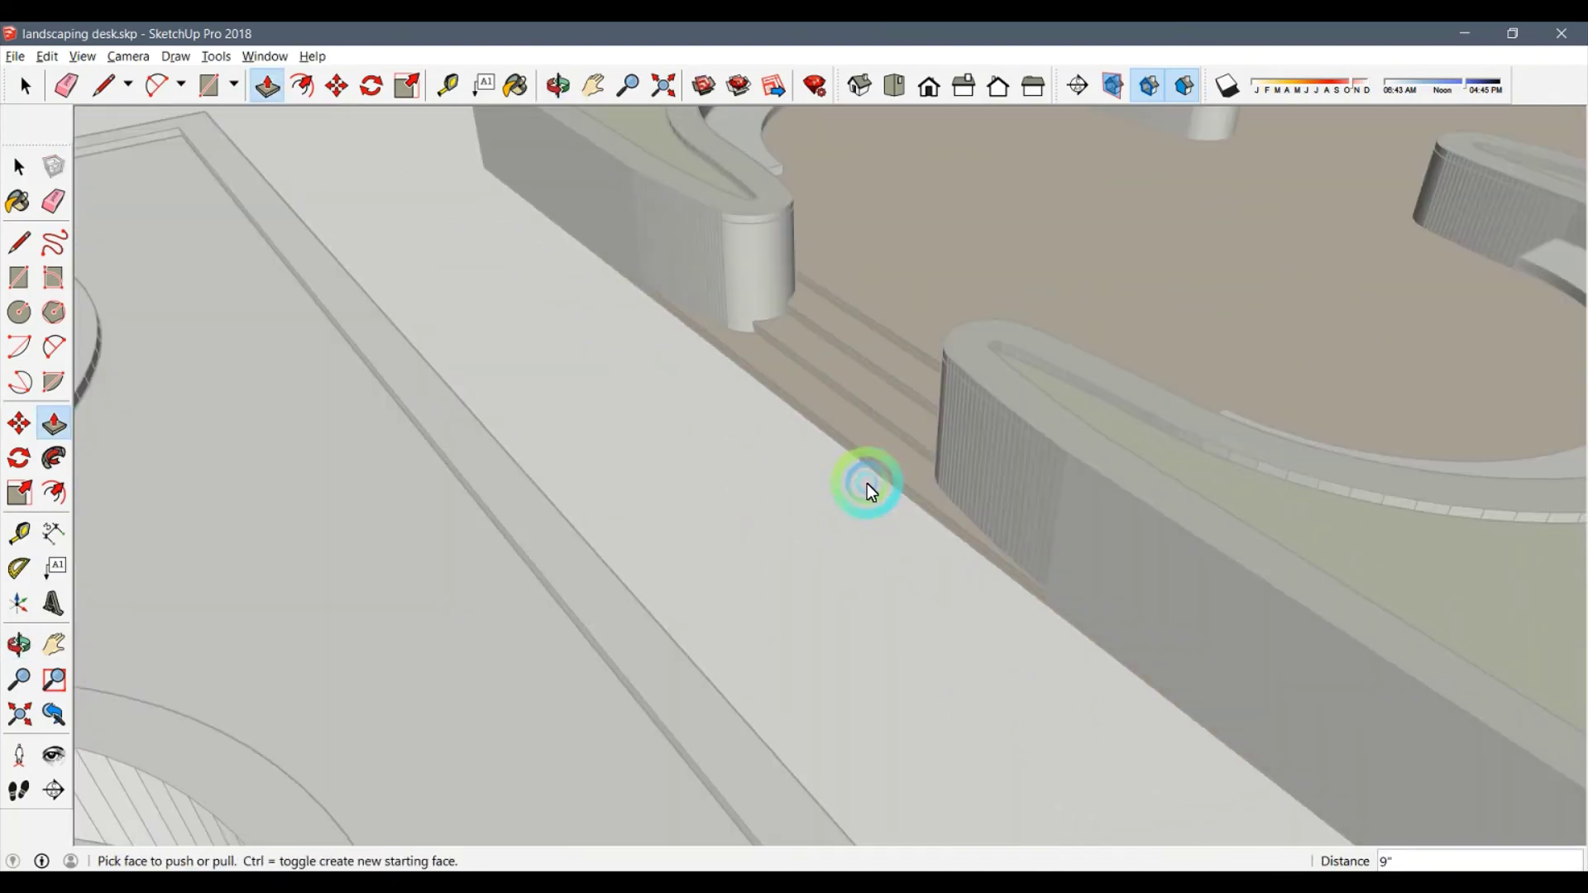
scroll(579, 711, "down", 2)
scroll(528, 683, "down", 3)
scroll(791, 520, "up", 3)
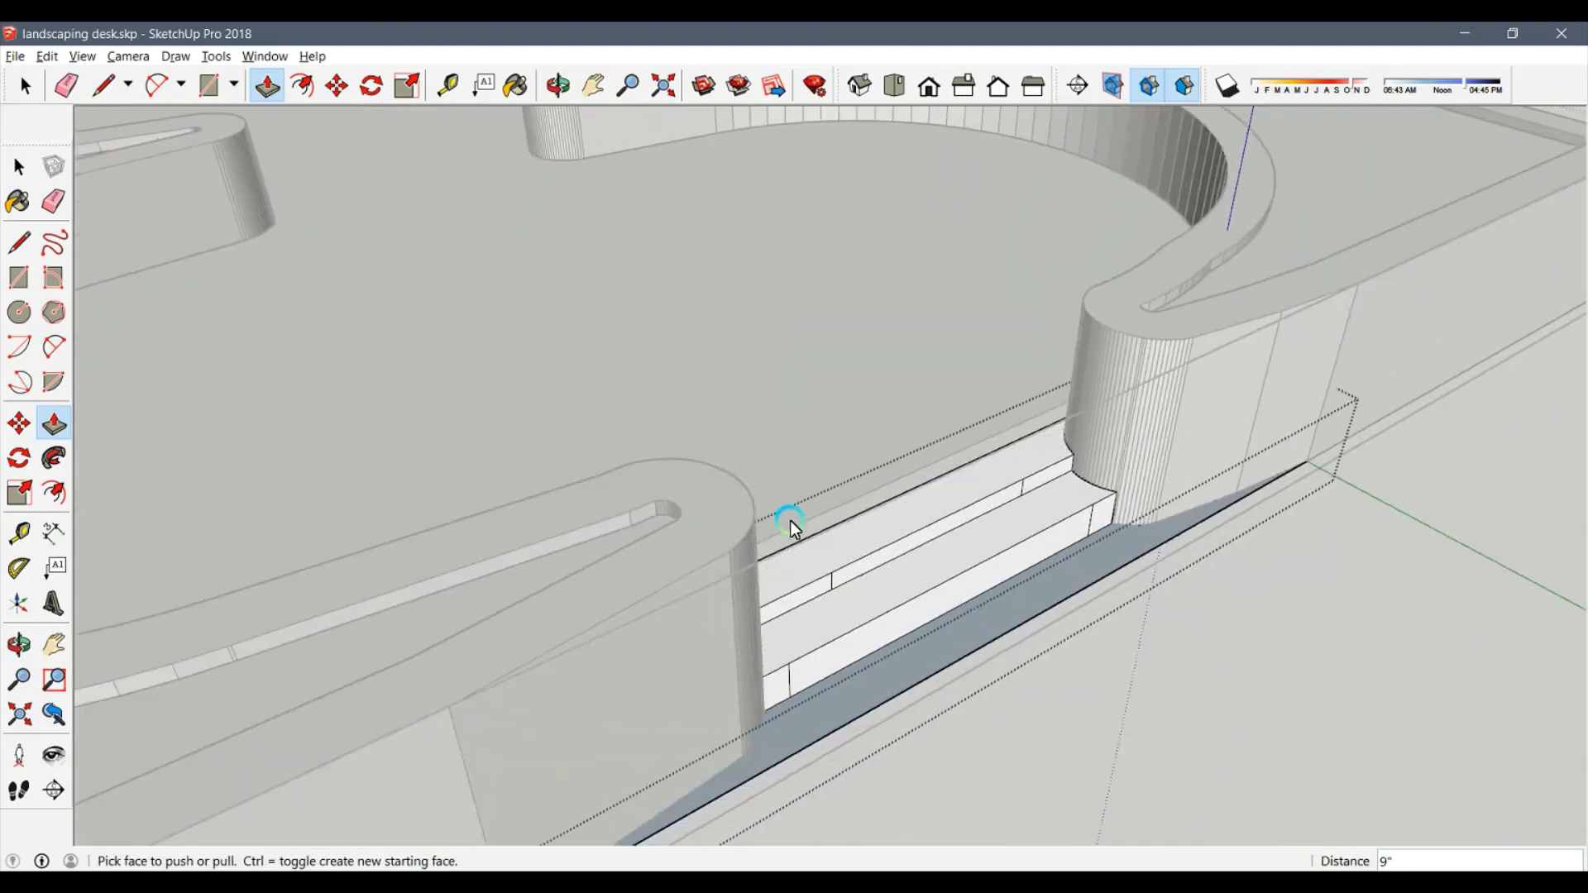
left_click(791, 519)
scroll(875, 399, "down", 3)
scroll(727, 608, "up", 5)
scroll(744, 571, "up", 4)
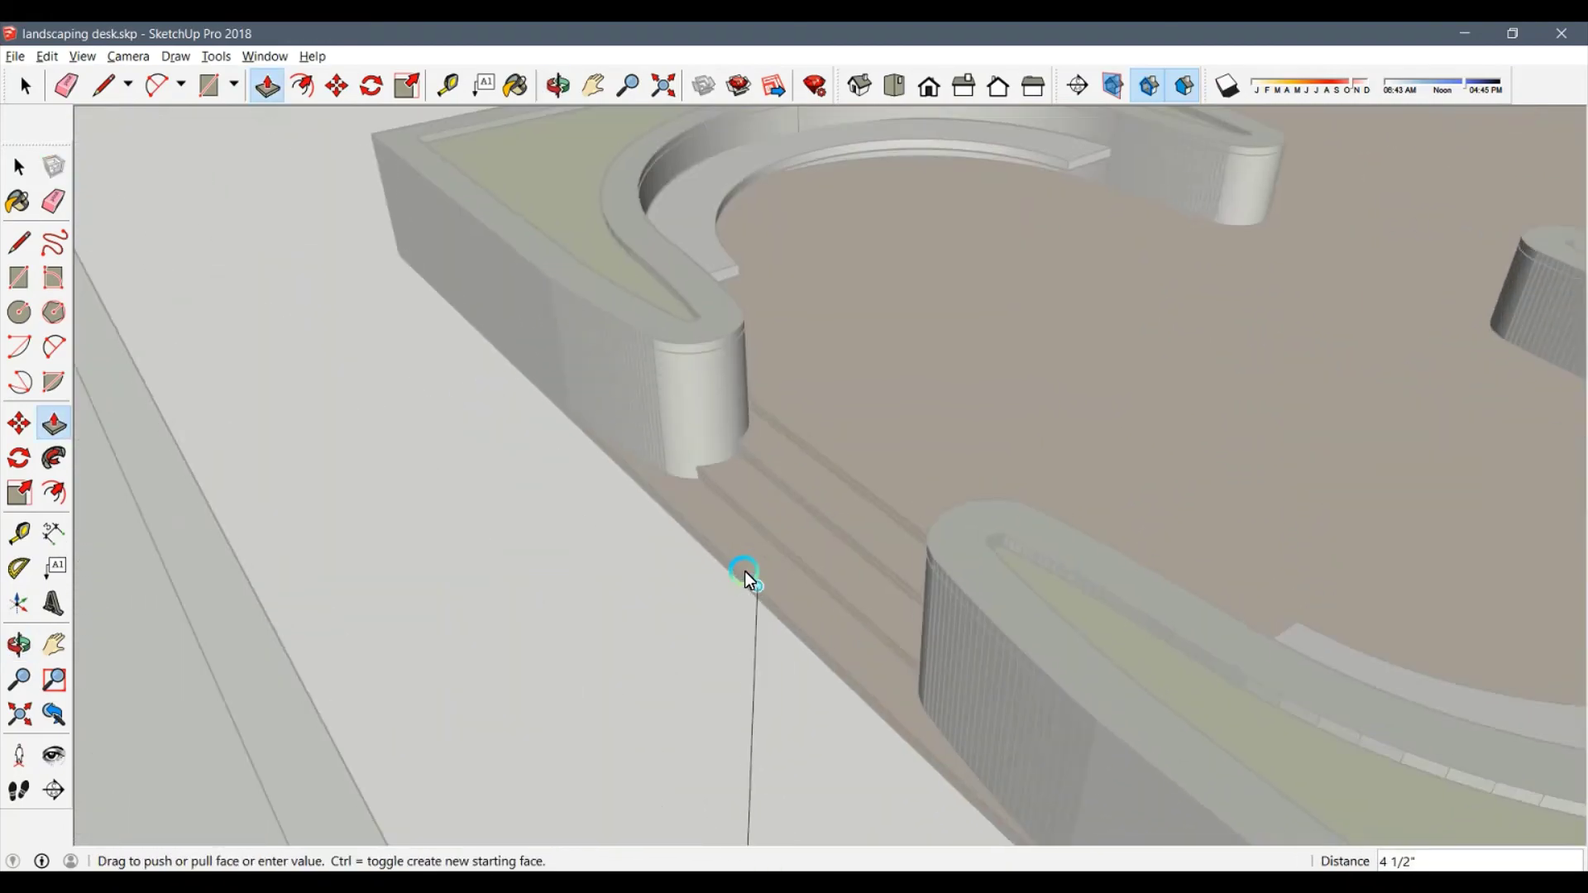
left_click(744, 569)
key("space")
key("t")
scroll(718, 246, "up", 3)
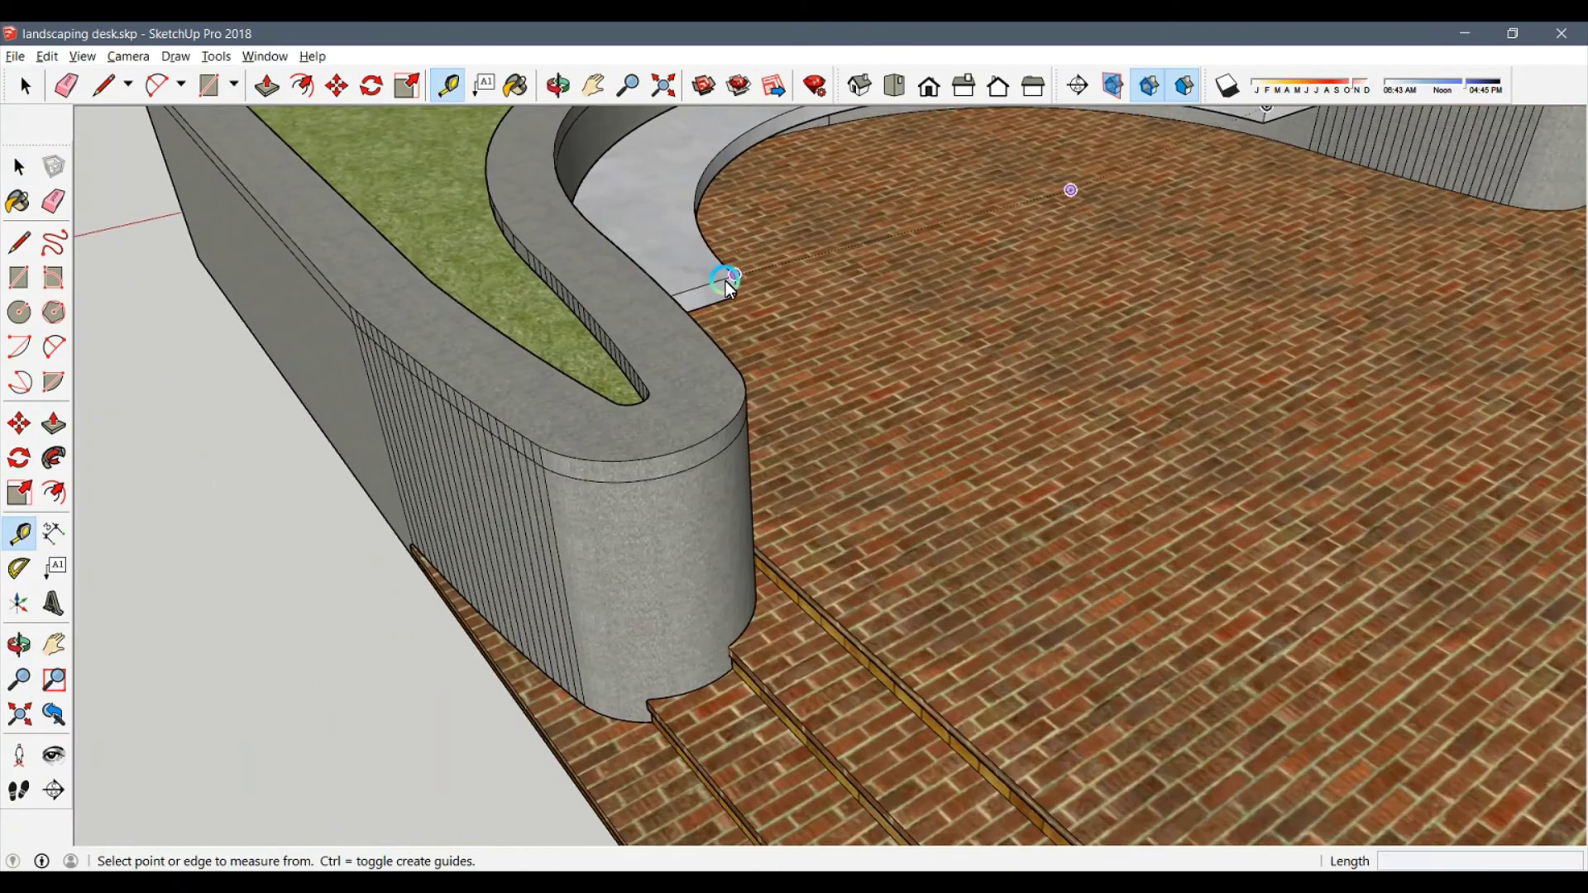
left_click(727, 281)
mouse_move(743, 301)
middle_mouse_down()
mouse_move(627, 301)
mouse_move(539, 200)
mouse_move(702, 220)
middle_mouse_up()
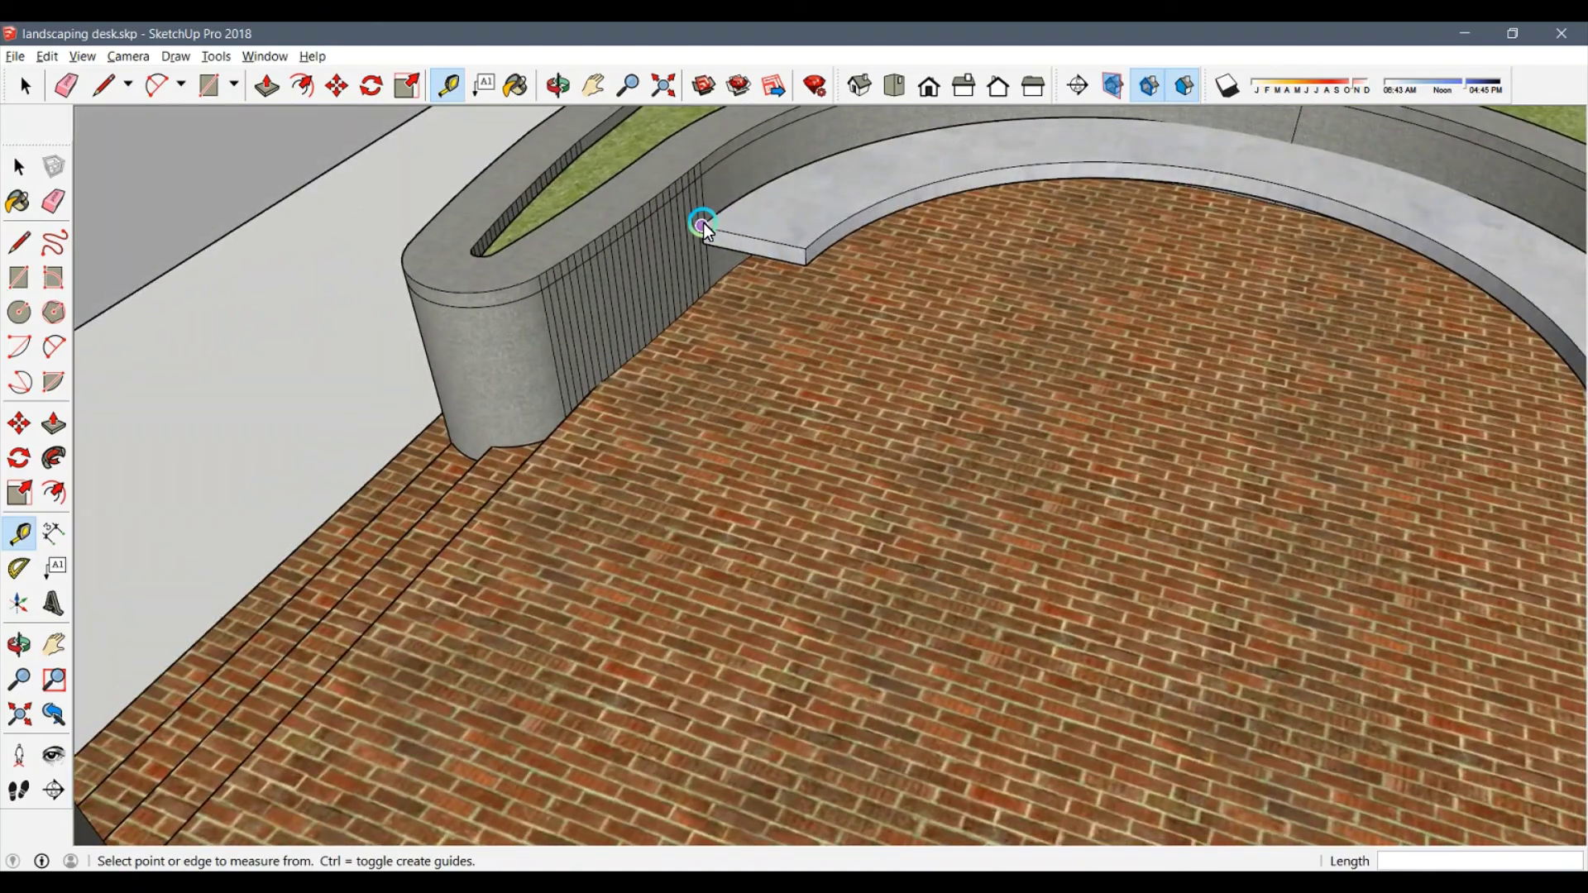
left_click(702, 225)
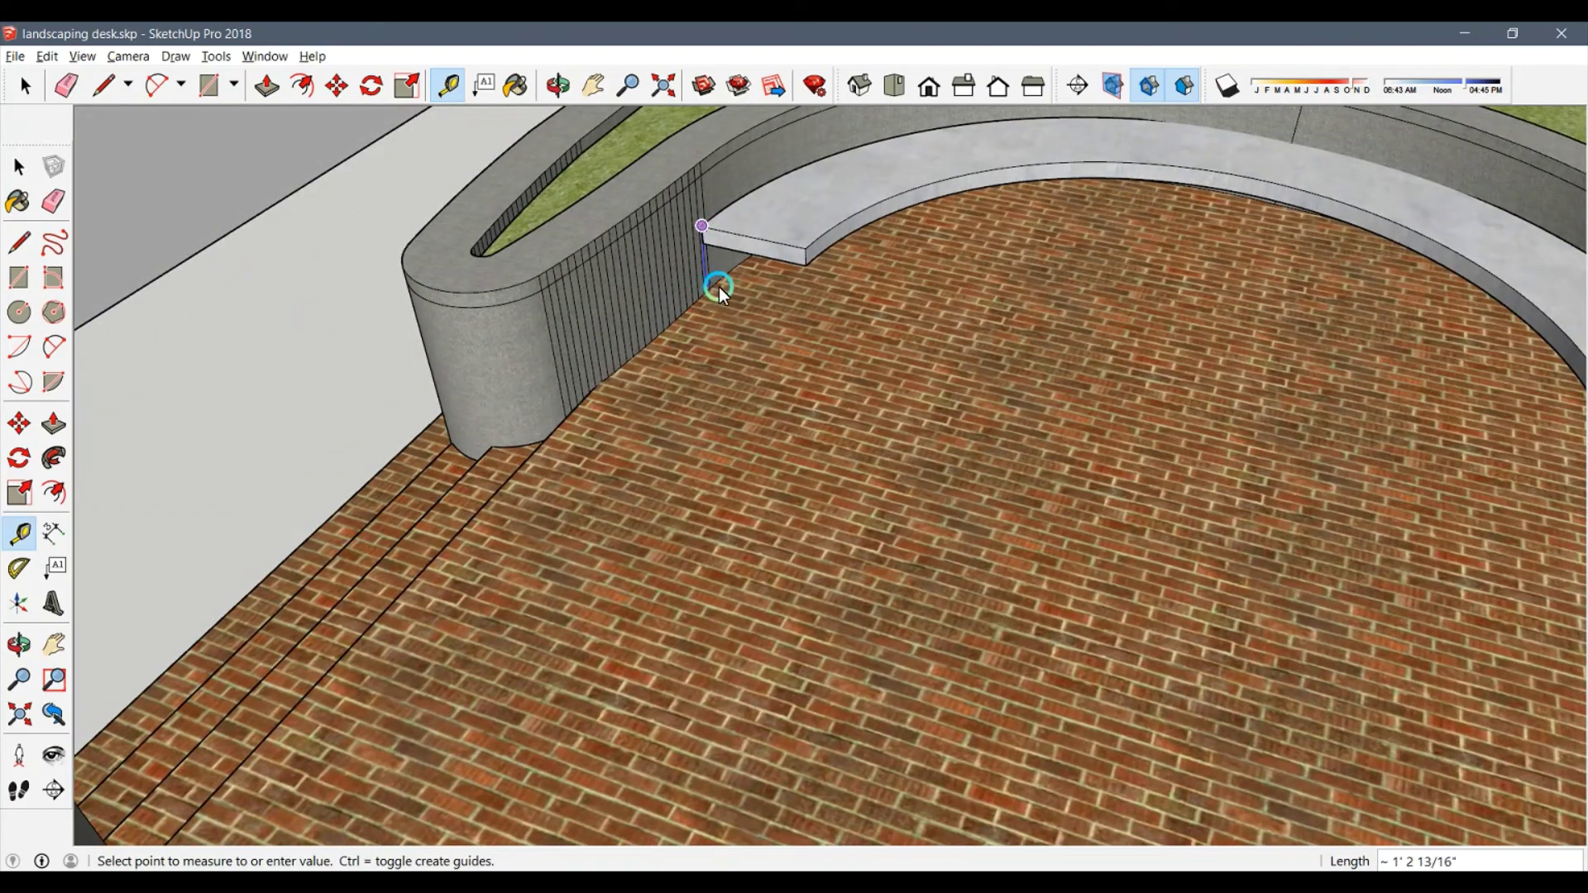
scroll(718, 281, "up", 2)
scroll(695, 302, "up", 2)
left_click(685, 311)
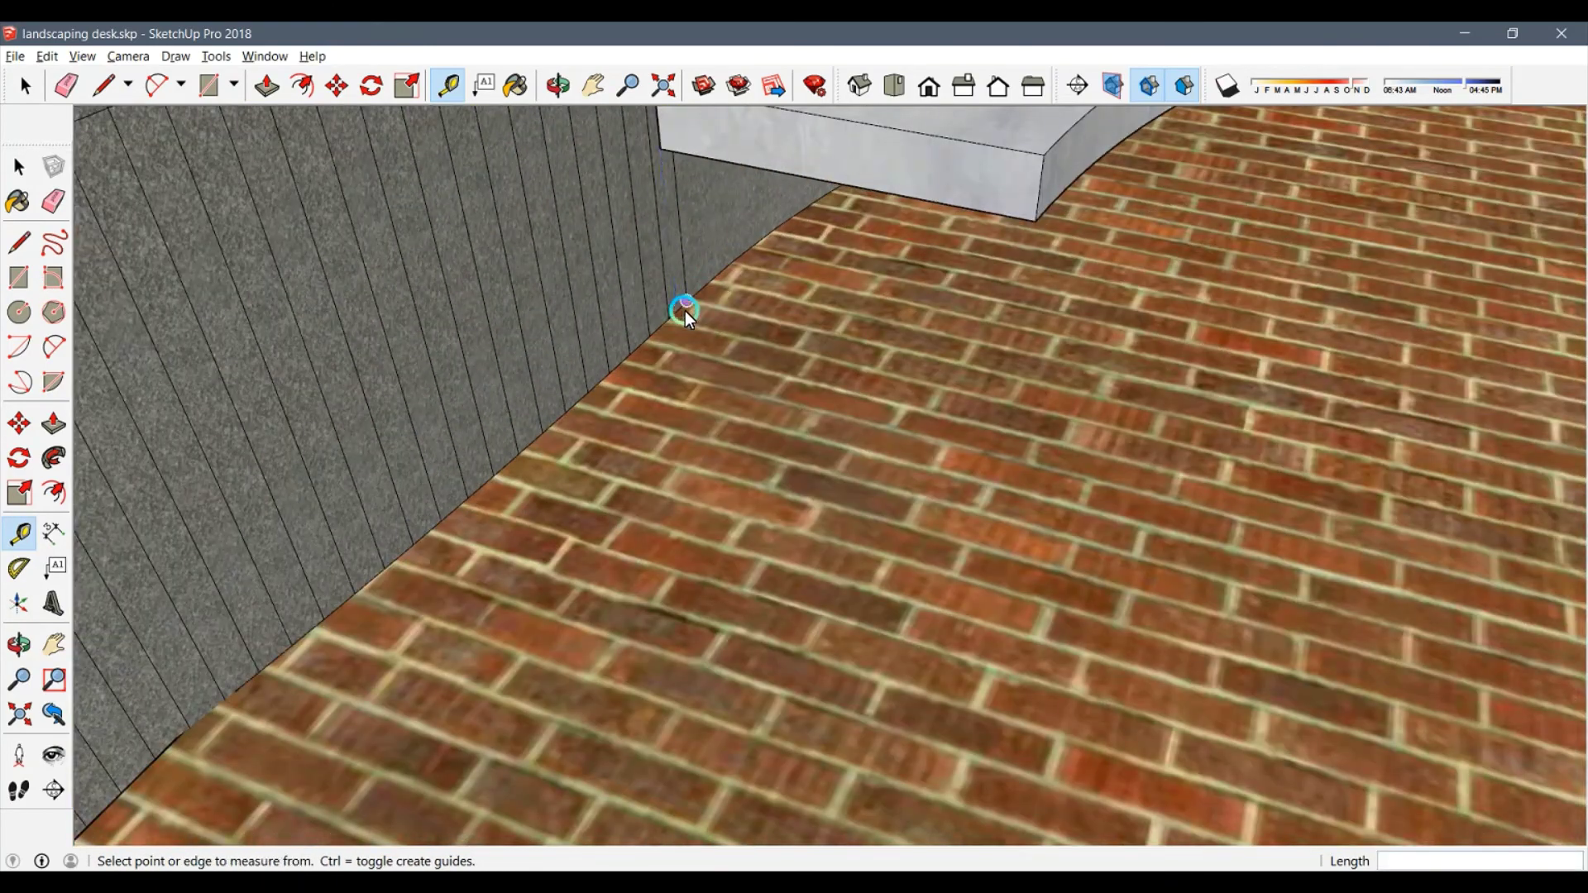
scroll(685, 331, "down", 5)
key("space")
scroll(762, 408, "down", 3)
Extrude the bottom arc face inside the arc group by 4 inches.
middle_click_drag(668, 430, 64, 549)
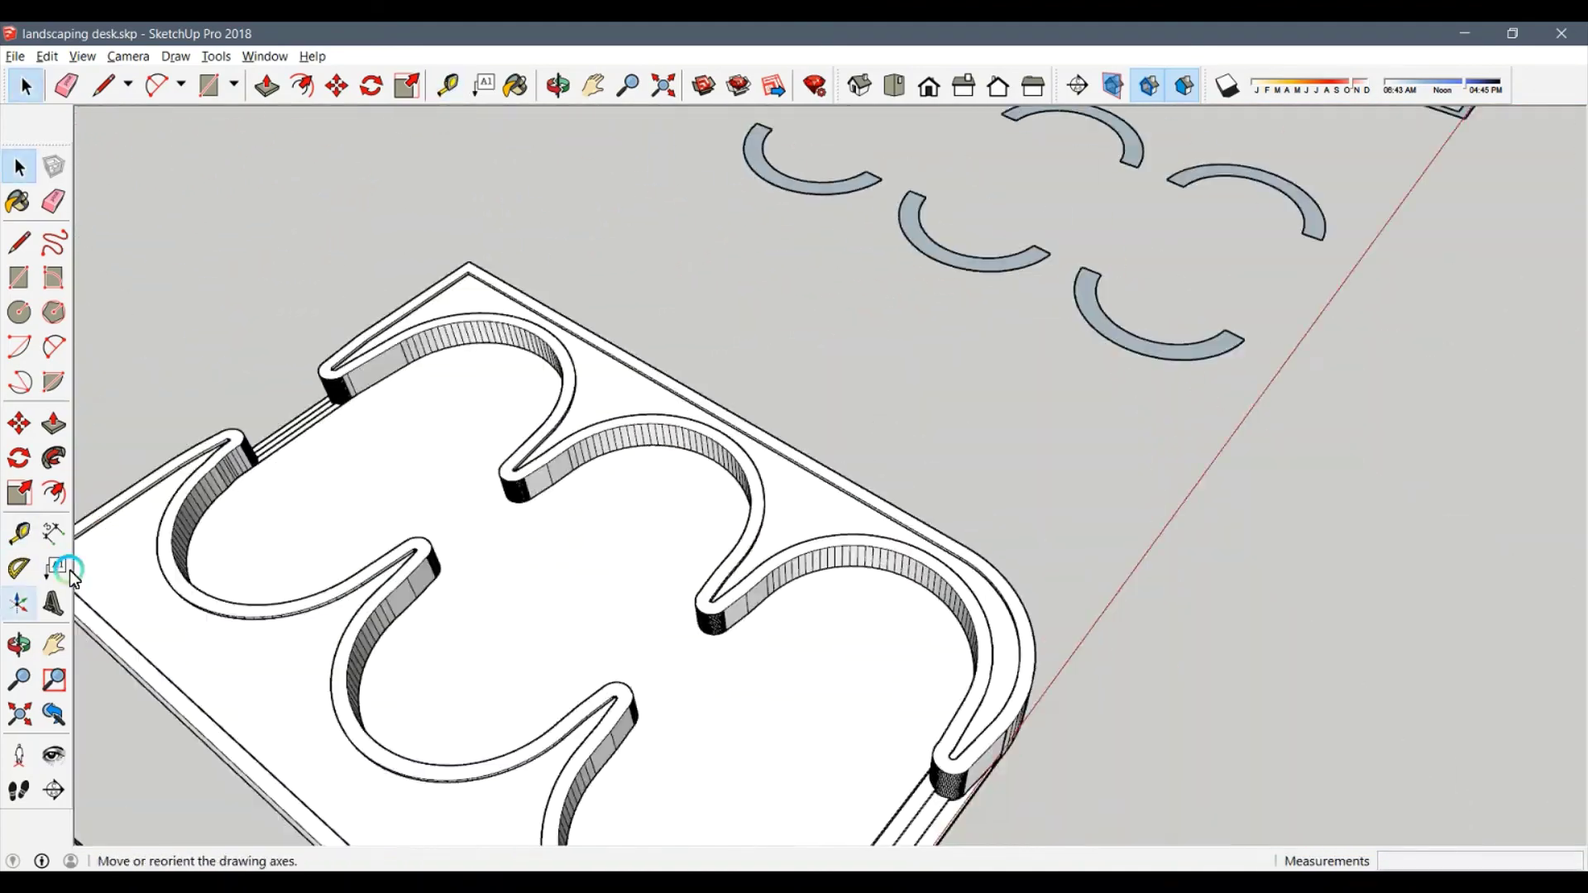
scroll(425, 556, "up", 3)
middle_click_drag(426, 556, 815, 539, "shift")
double_click(735, 502)
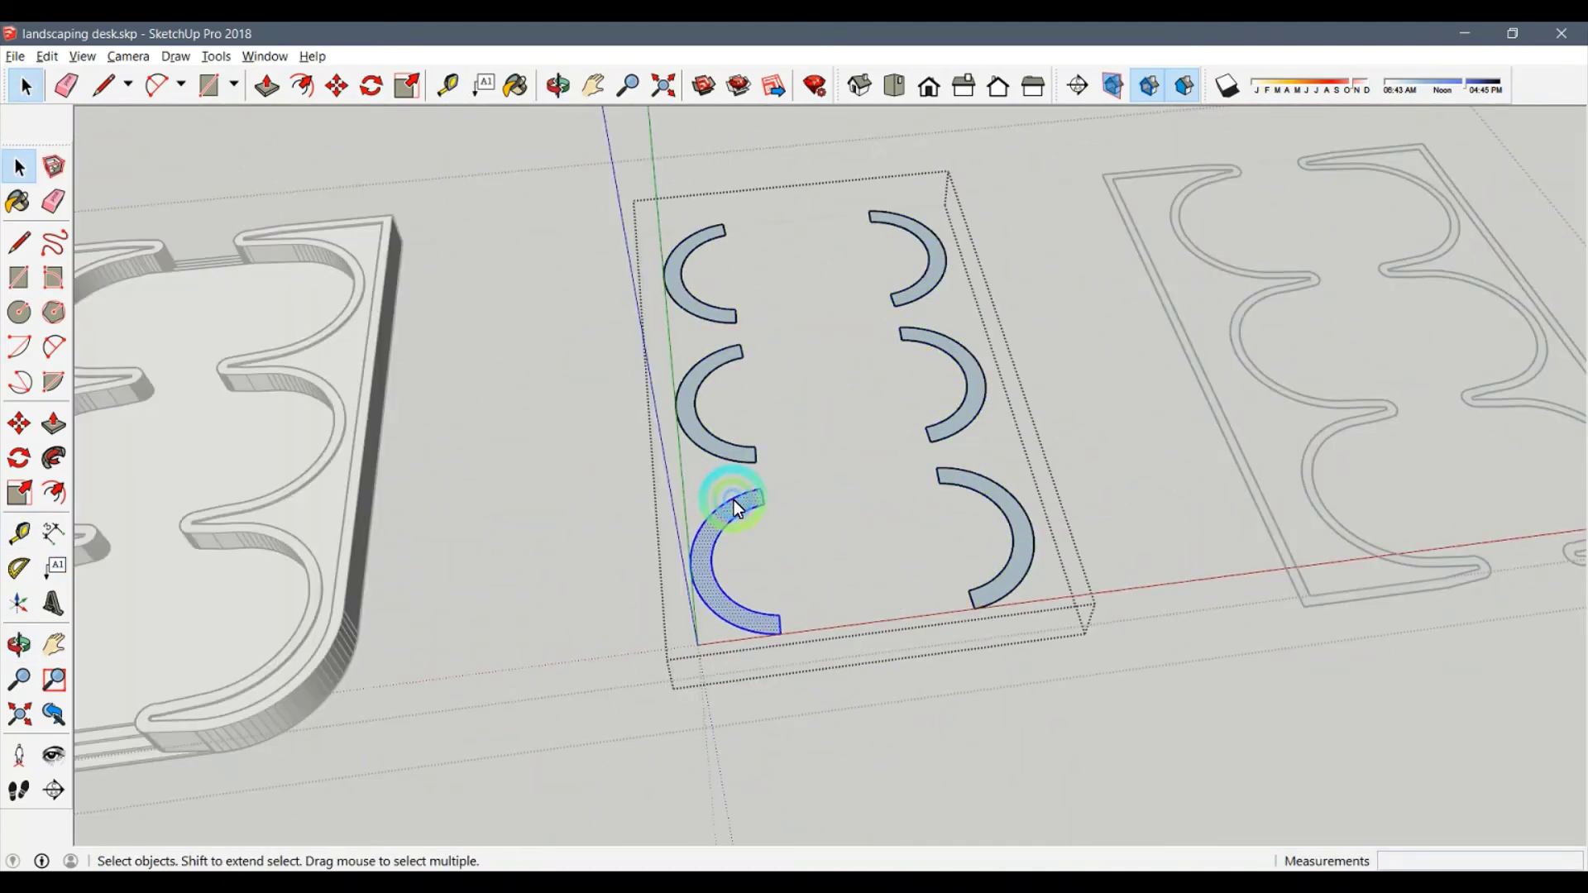
key("p")
left_click(738, 504)
type("4")
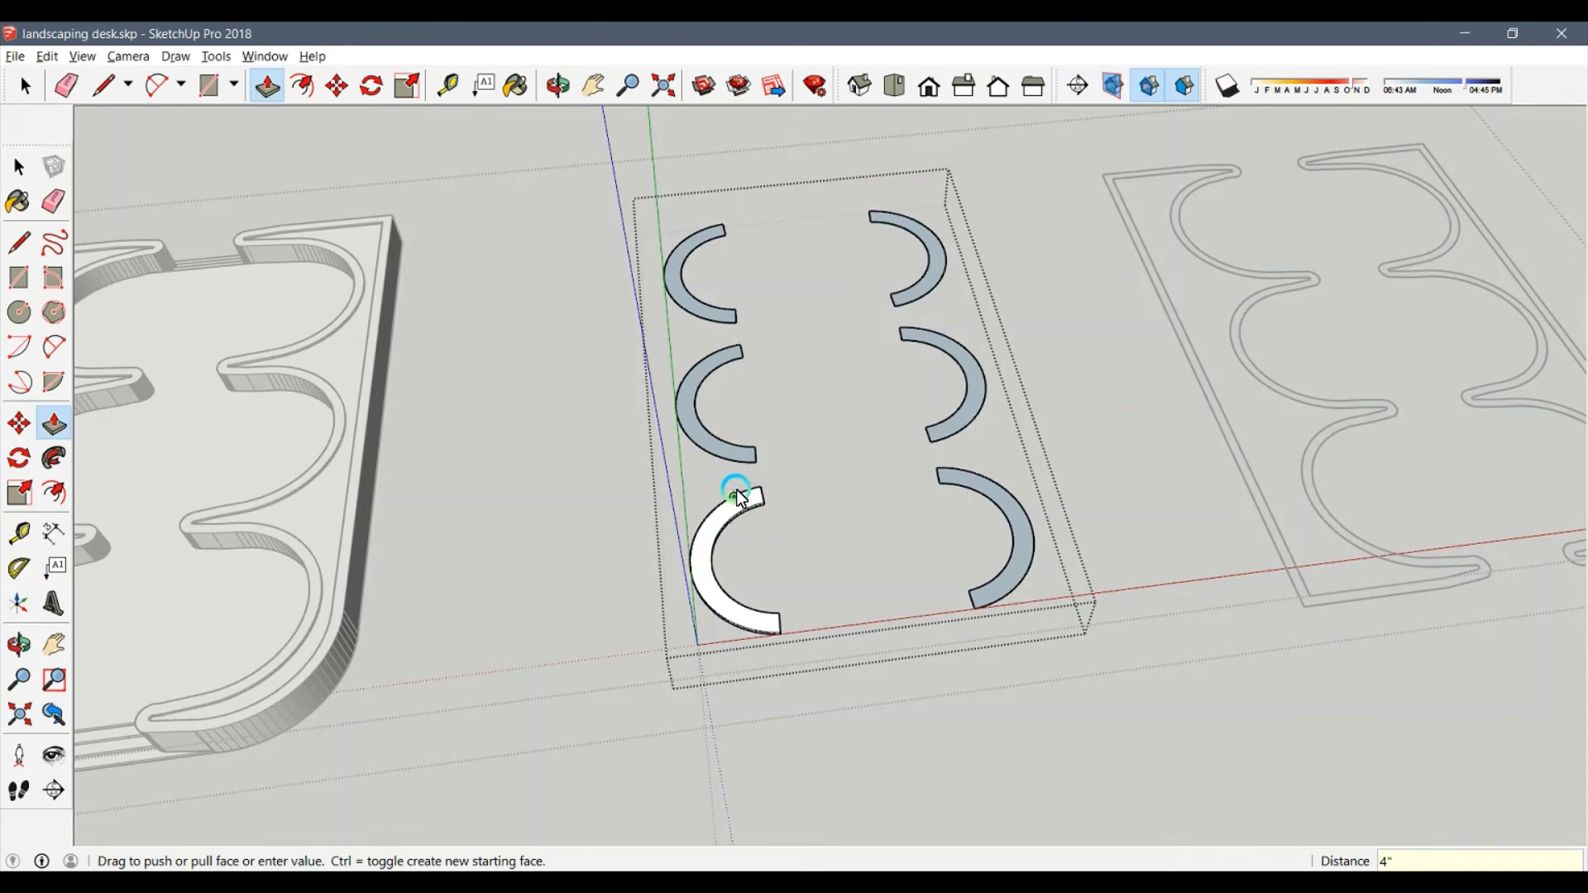
key("Return")
key("space")
key("Escape")
Switch to Top view and delete the boxed arc group.
left_click(728, 521)
key("m")
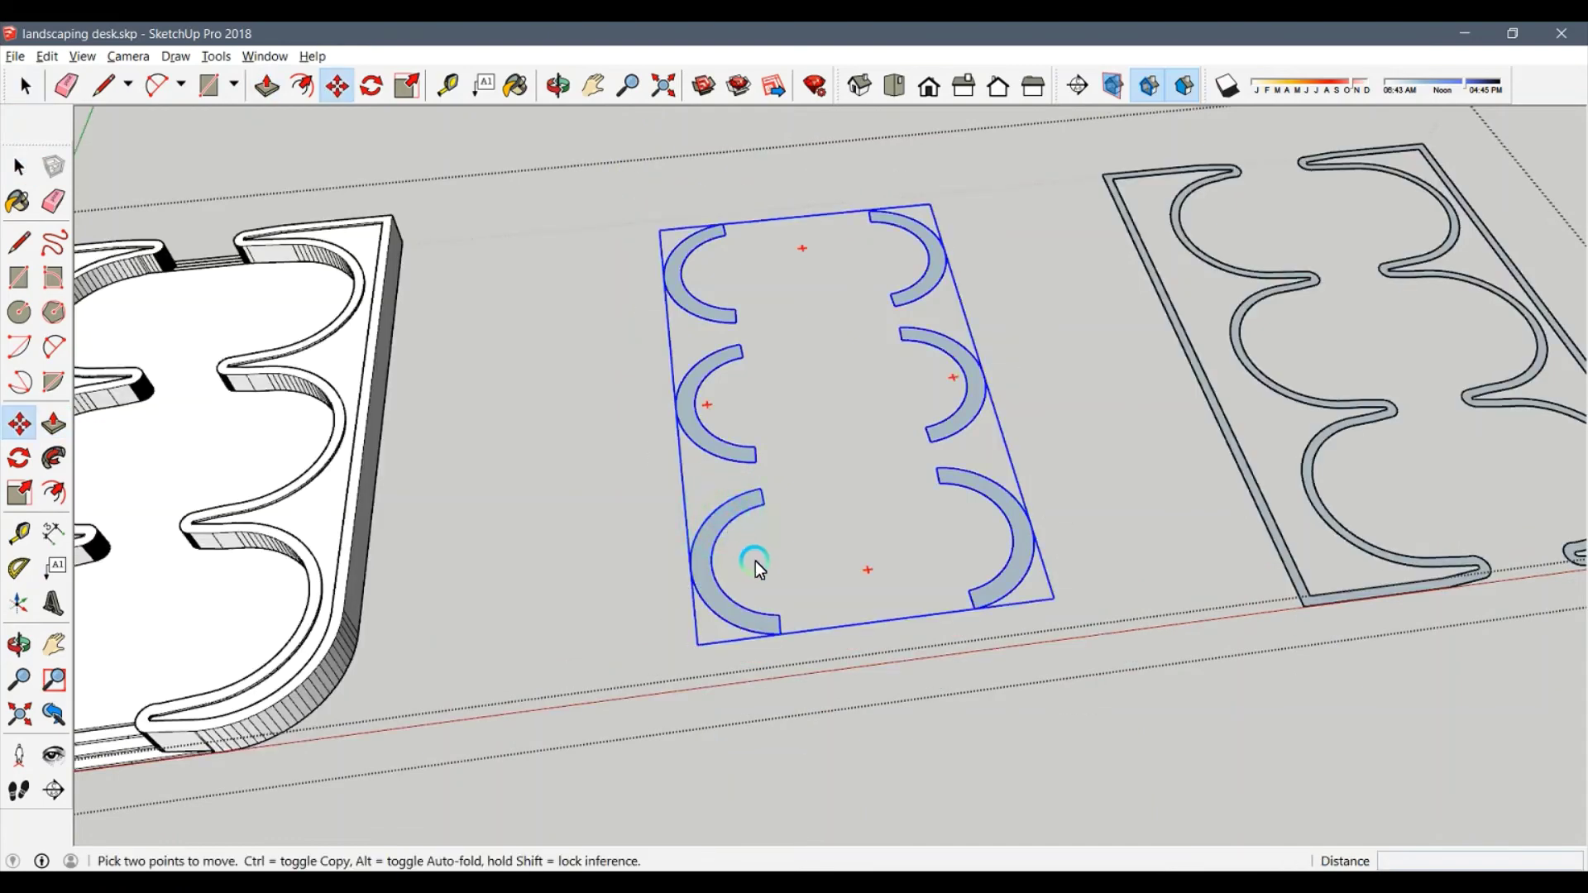
left_click(894, 86)
middle_click(1383, 258)
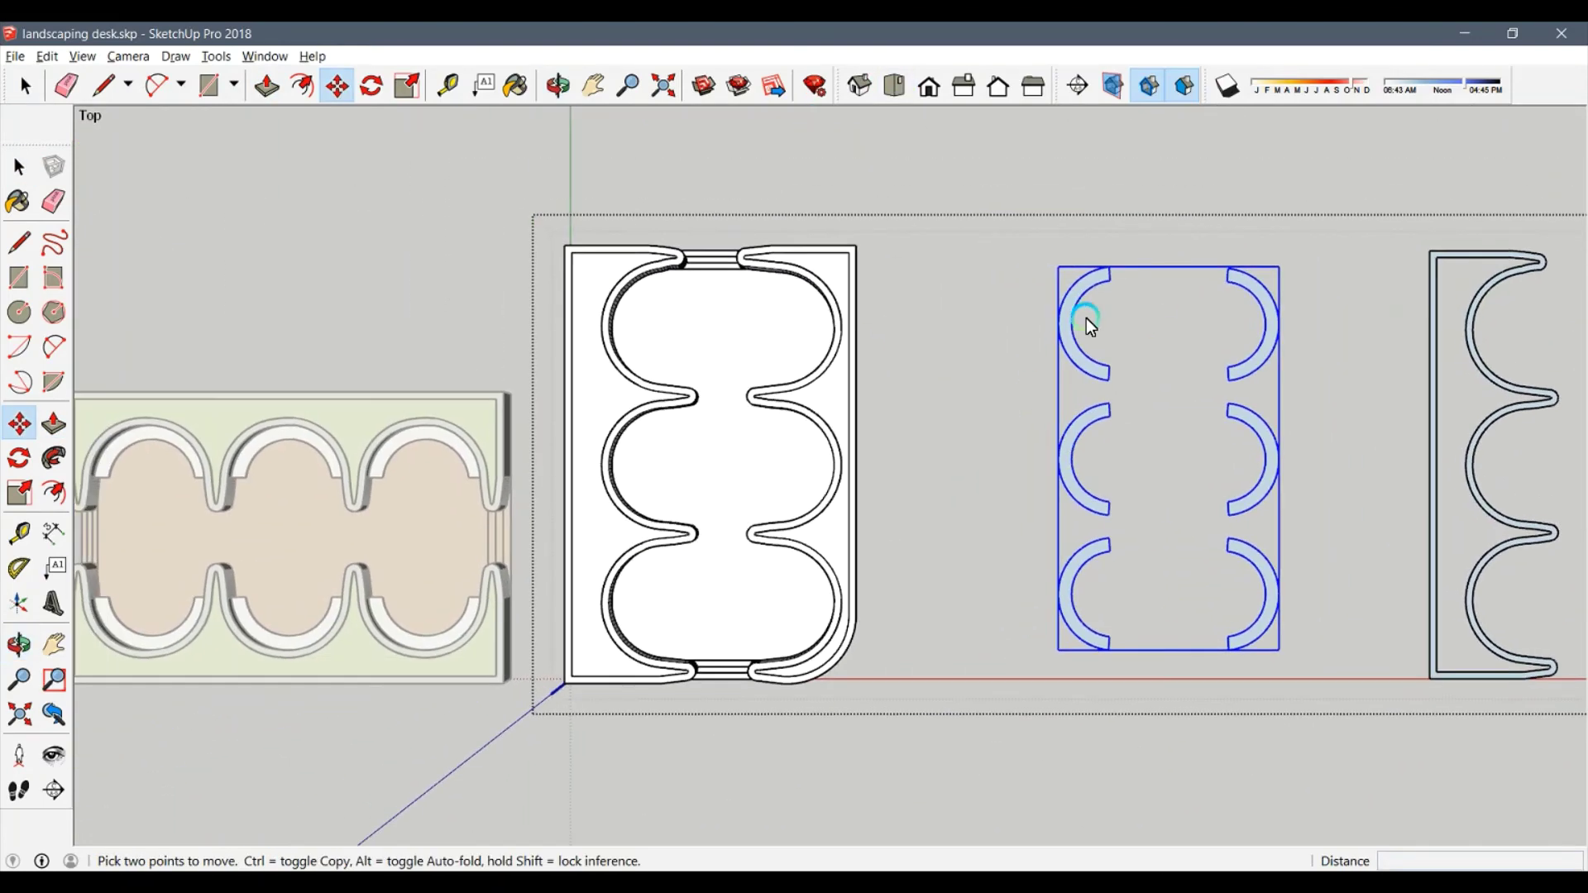
key("Delete")
key("space")
Paste the copied arc outlines and snap them against the middle panel's curved wall.
key("ctrl+v")
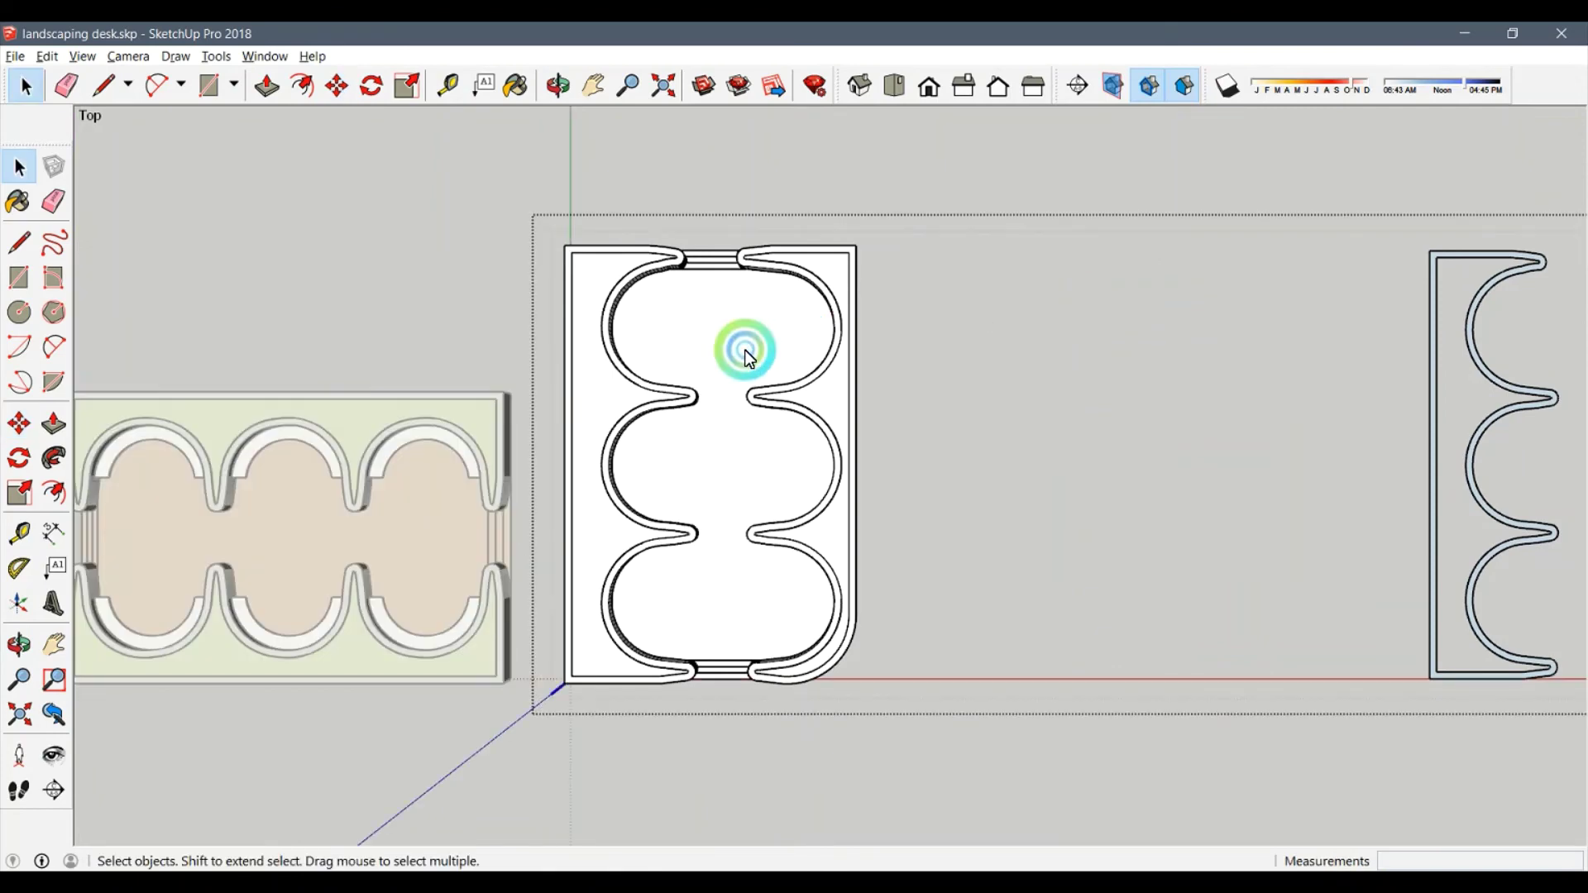
left_click(1033, 516)
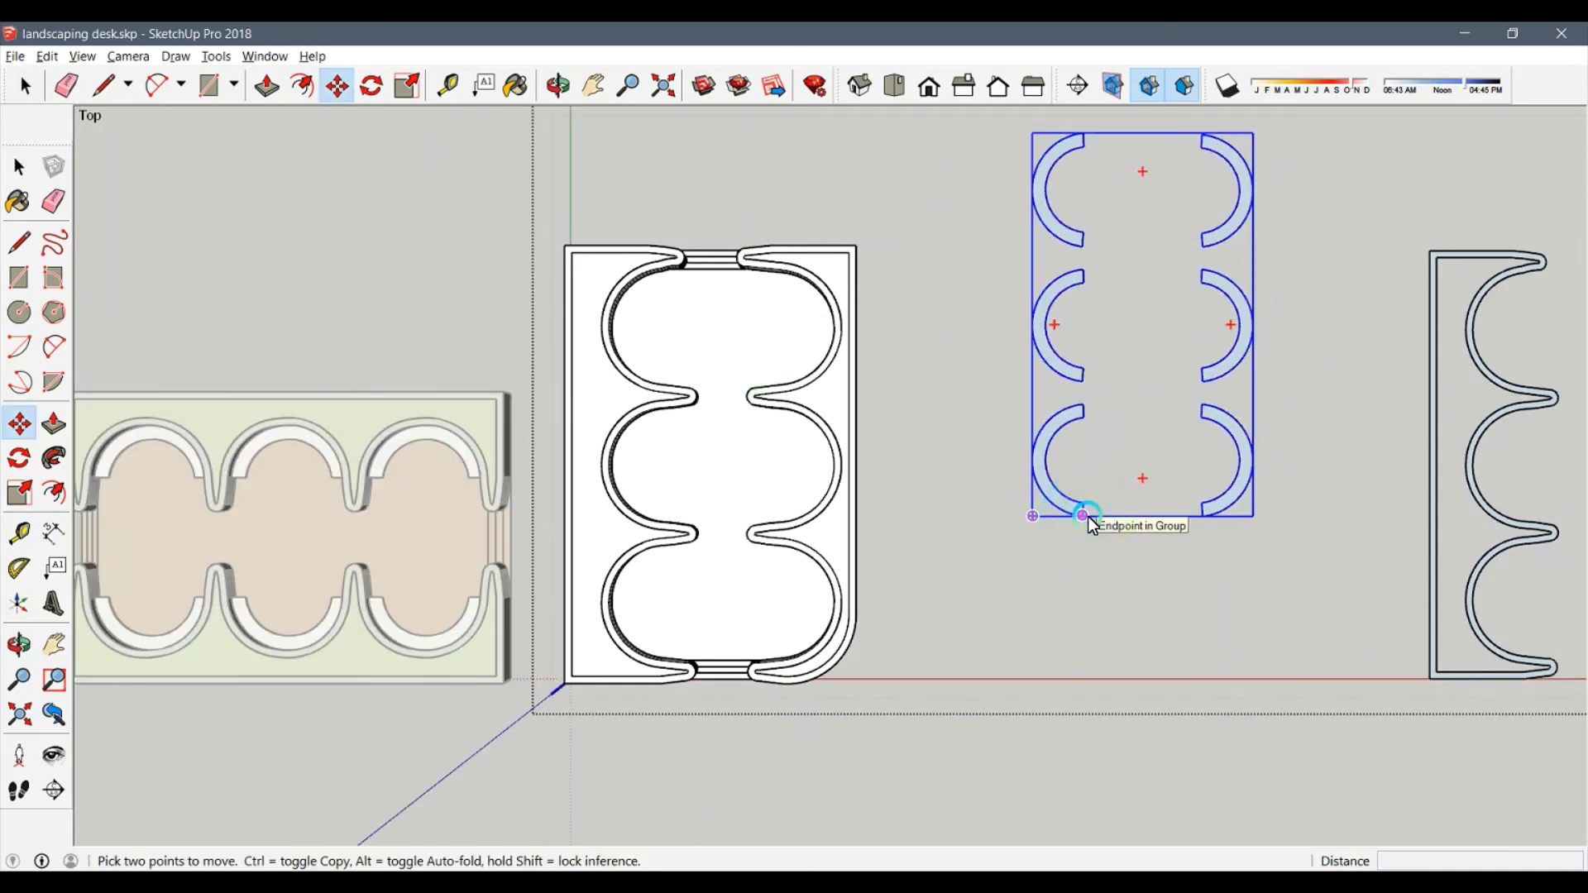
left_click(1033, 333)
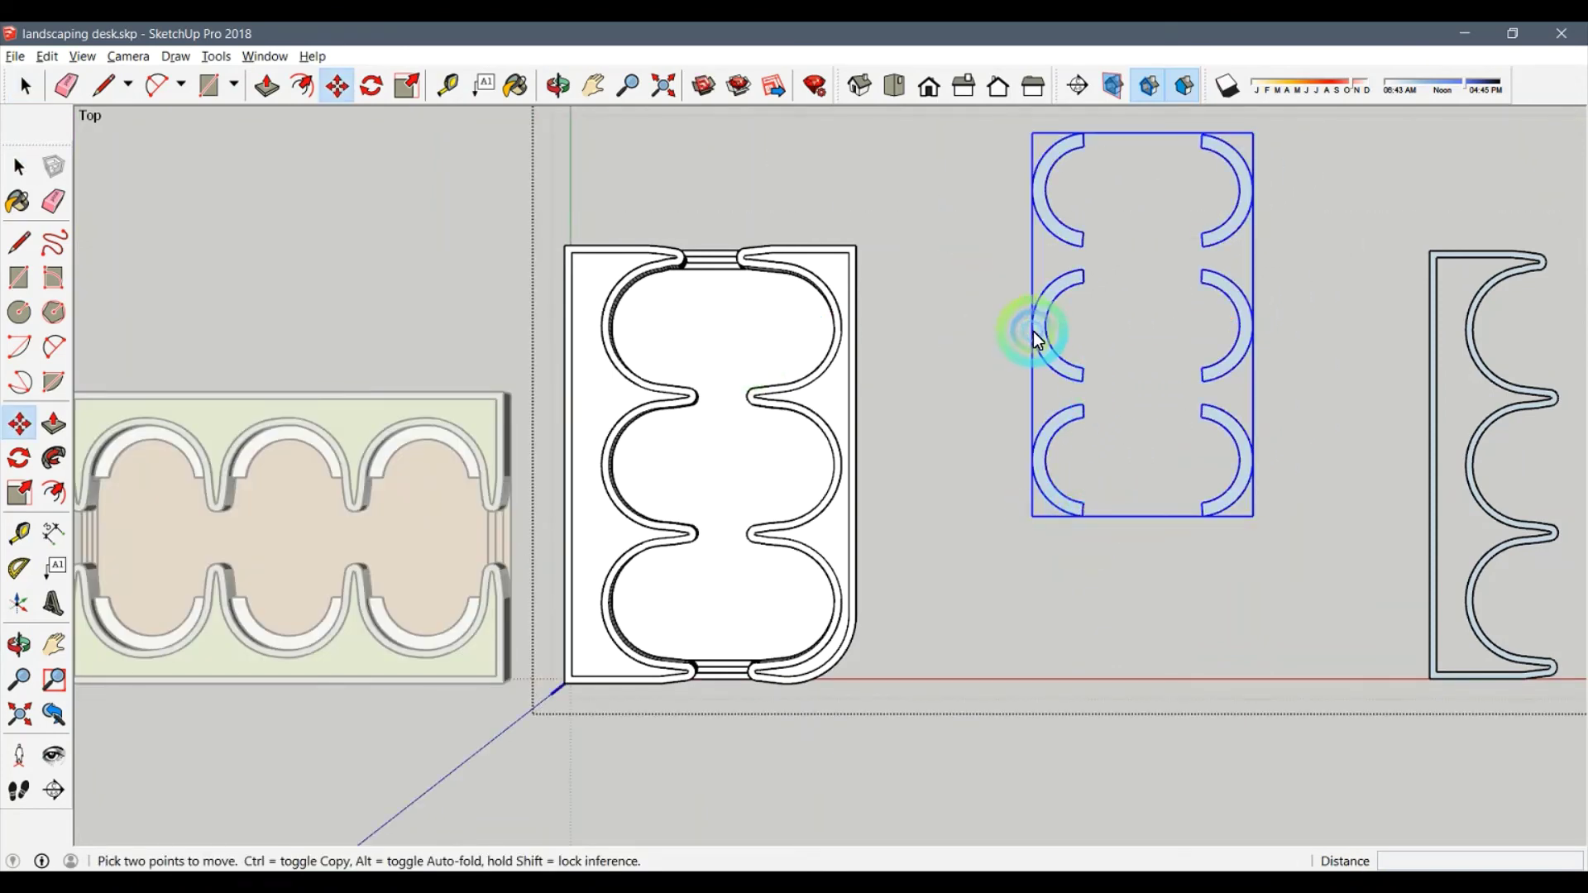
scroll(662, 455, "up", 5)
scroll(618, 469, "up", 2)
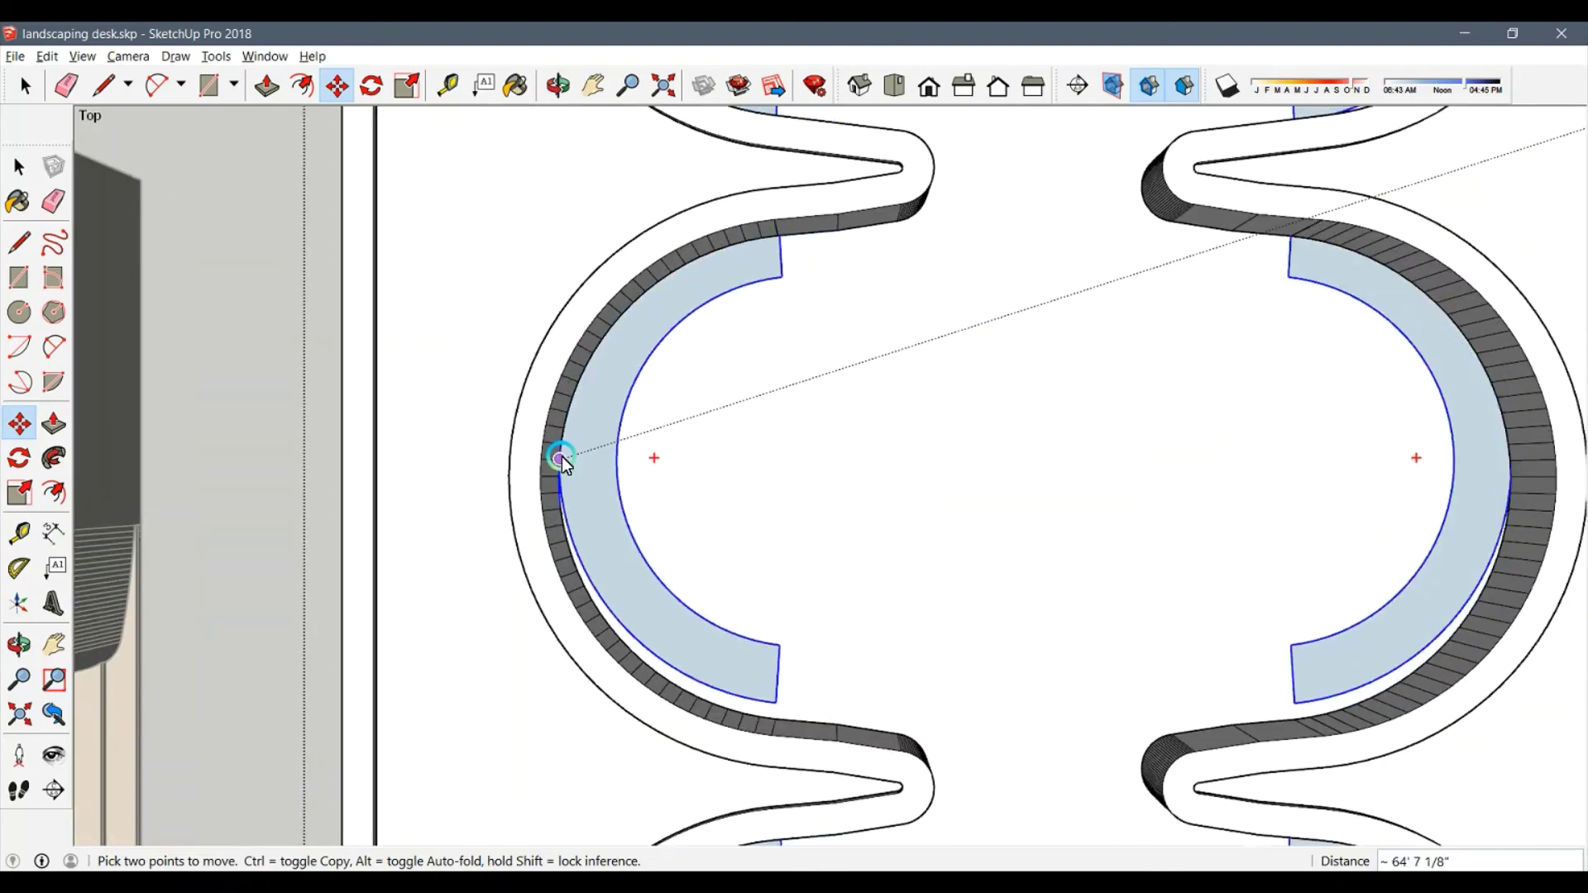
left_click(558, 472)
key("space")
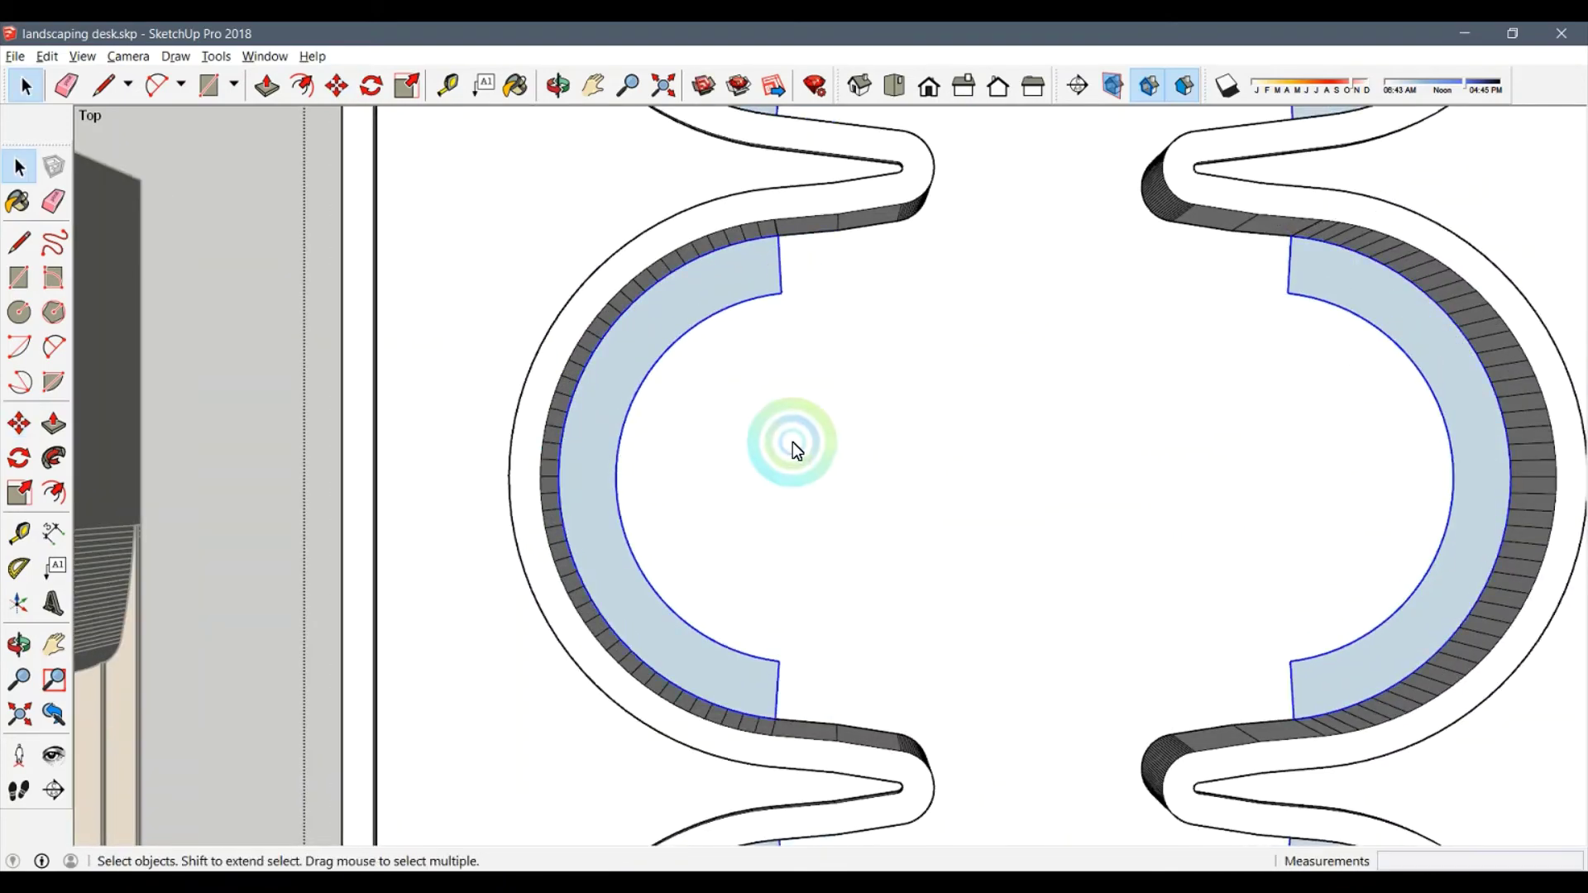
scroll(792, 442, "down", 5)
middle_click_drag(971, 495, 866, 435)
Move the bench arc band up 12 units.
key("m")
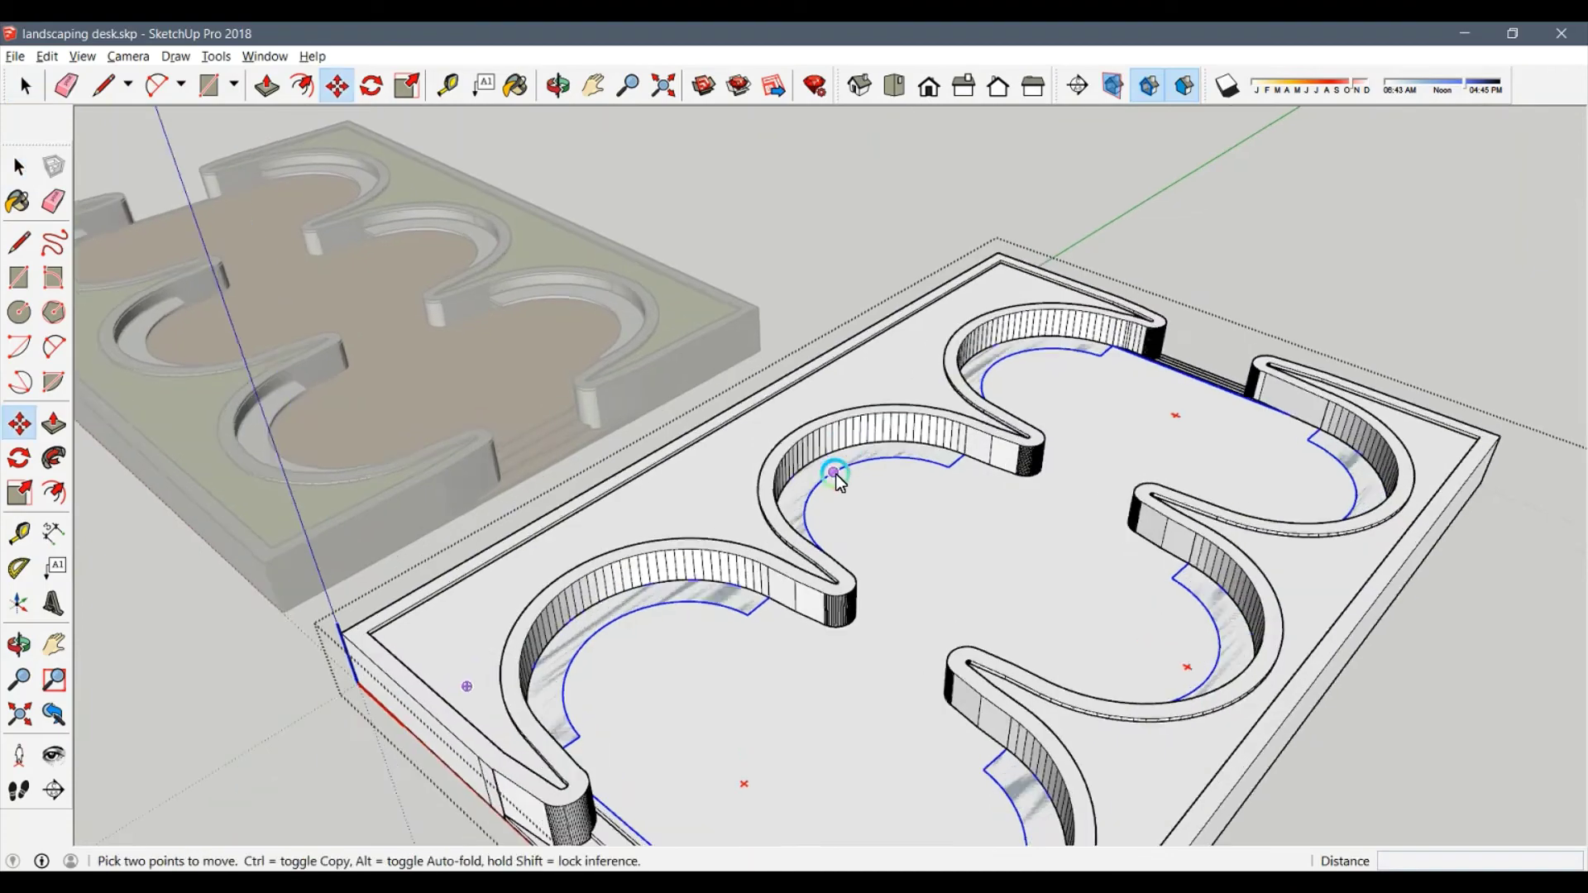
scroll(836, 446, "up", 4)
scroll(794, 430, "up", 2)
left_click(778, 380)
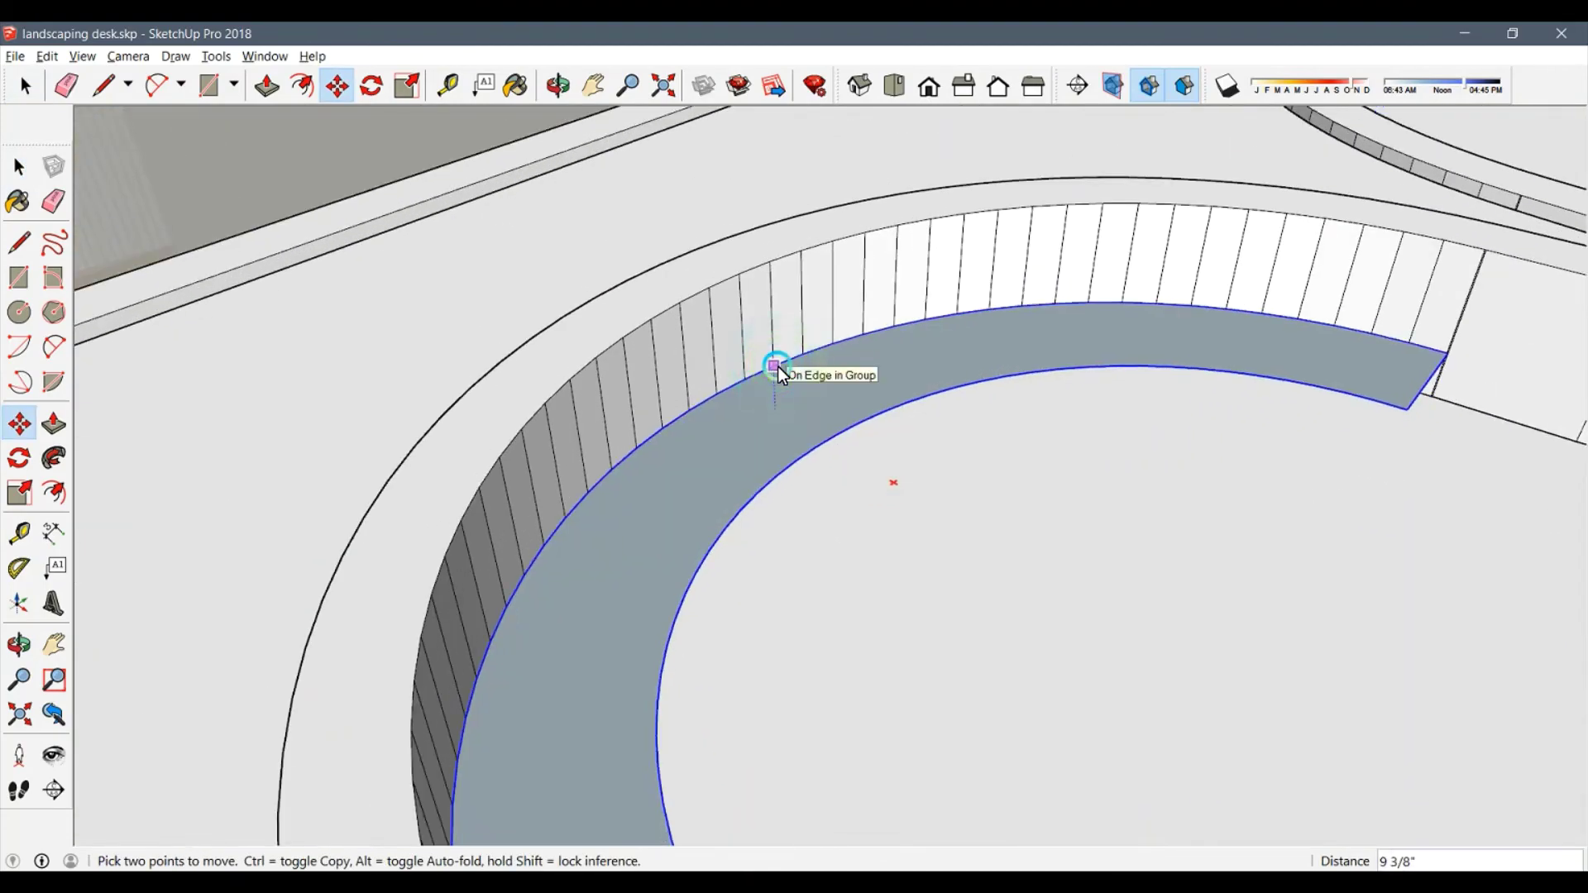
type("12")
key("Return")
key("space")
scroll(778, 366, "down", 5)
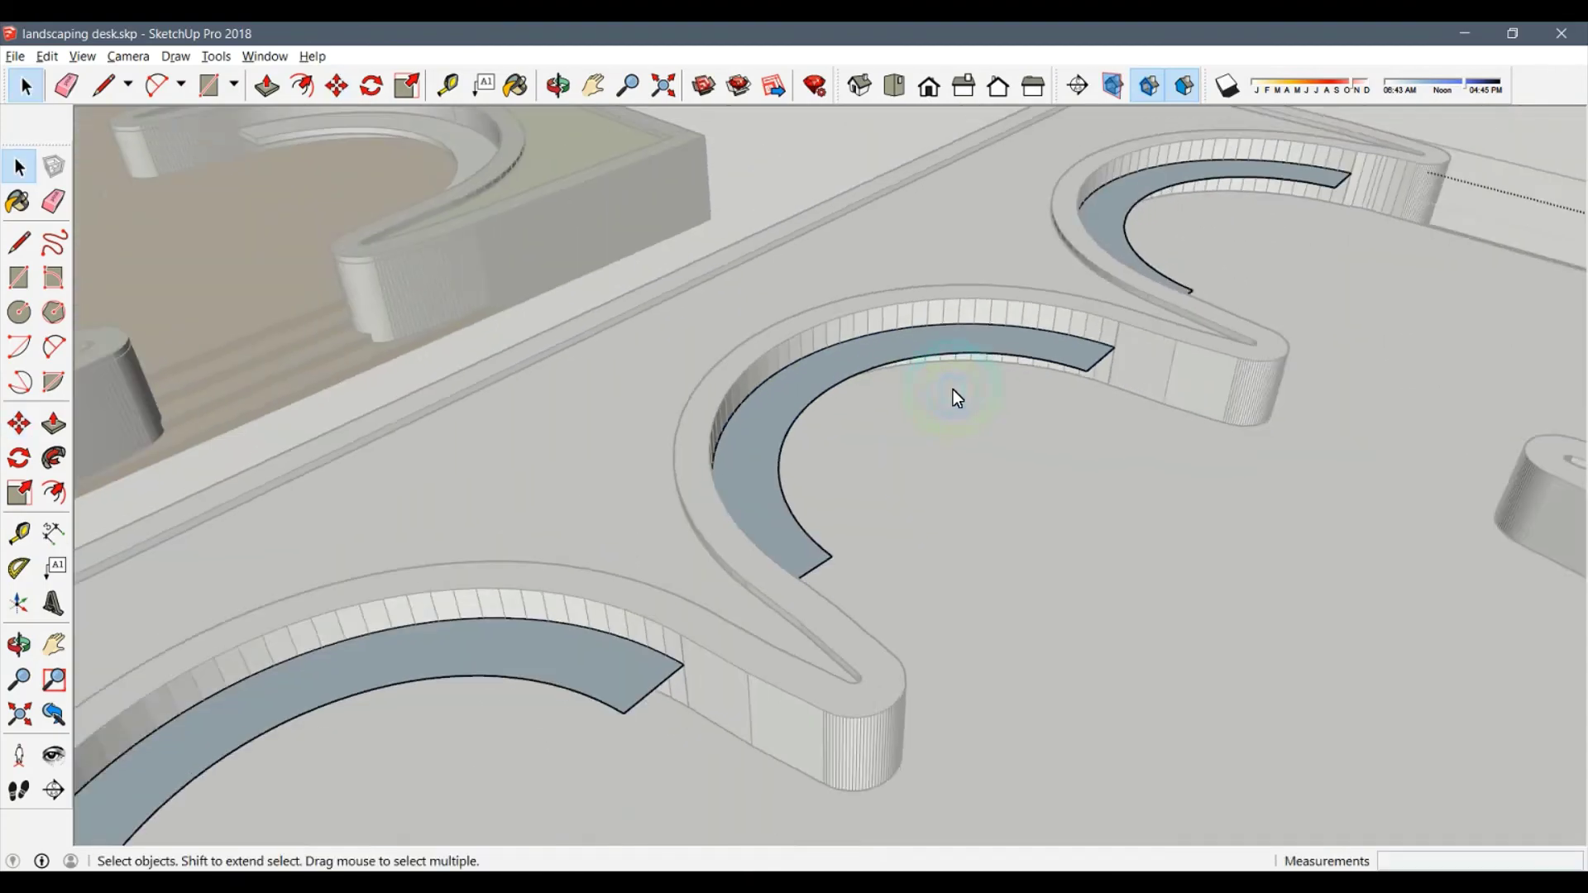
scroll(953, 390, "down", 2)
Push/Pull the lower and upper arc faces down into bench slabs.
key("p")
scroll(935, 579, "up", 2)
left_click(862, 487)
left_click(862, 495)
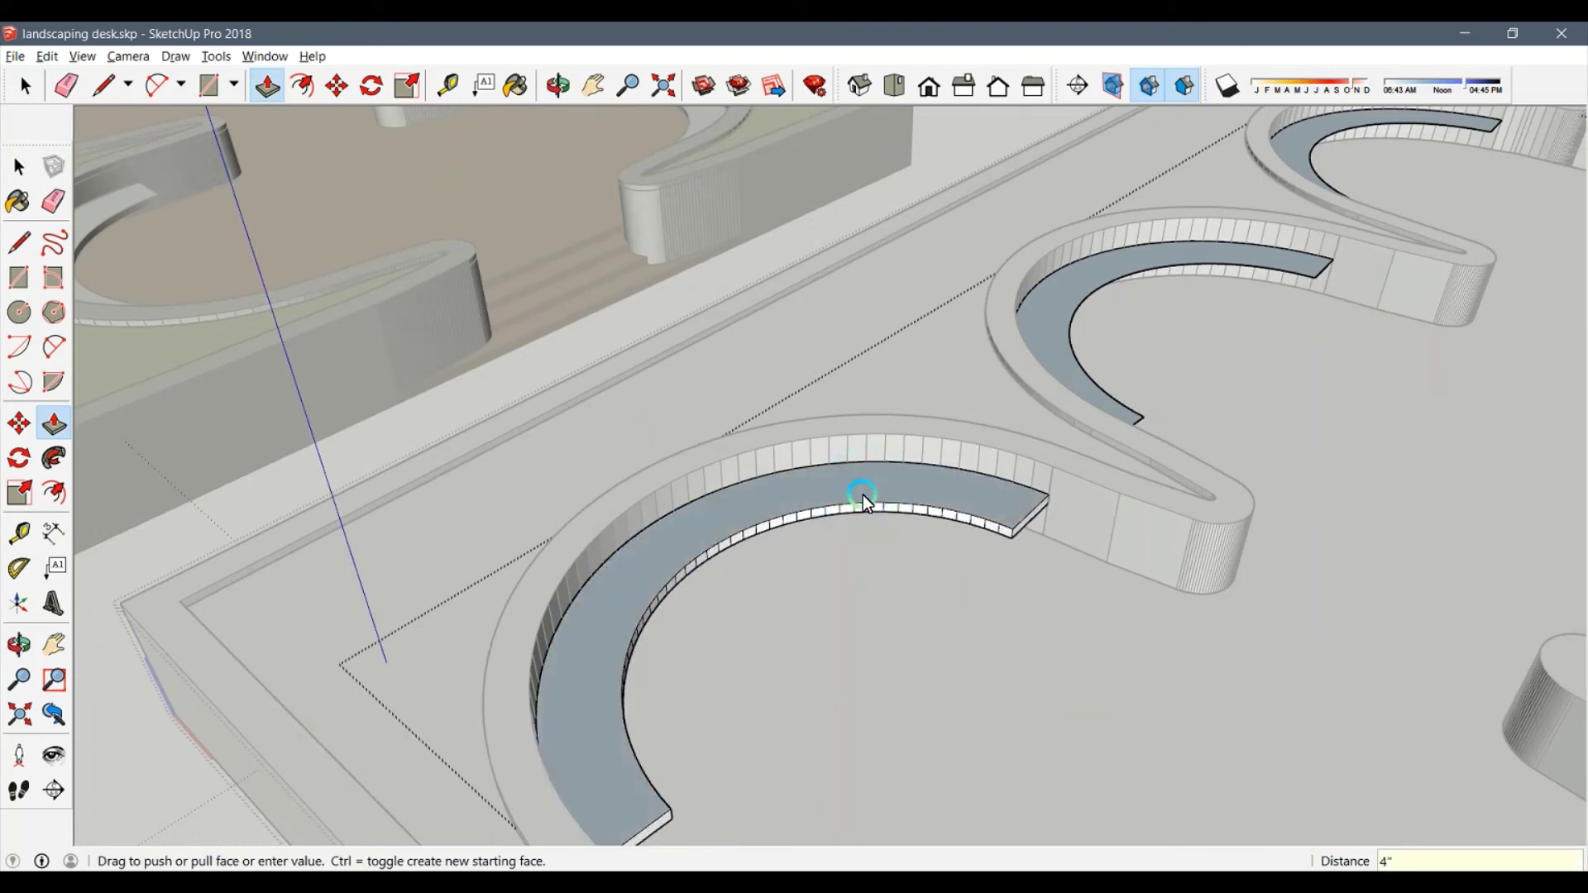
left_click(1048, 314)
left_click(1239, 316)
left_click(1049, 324)
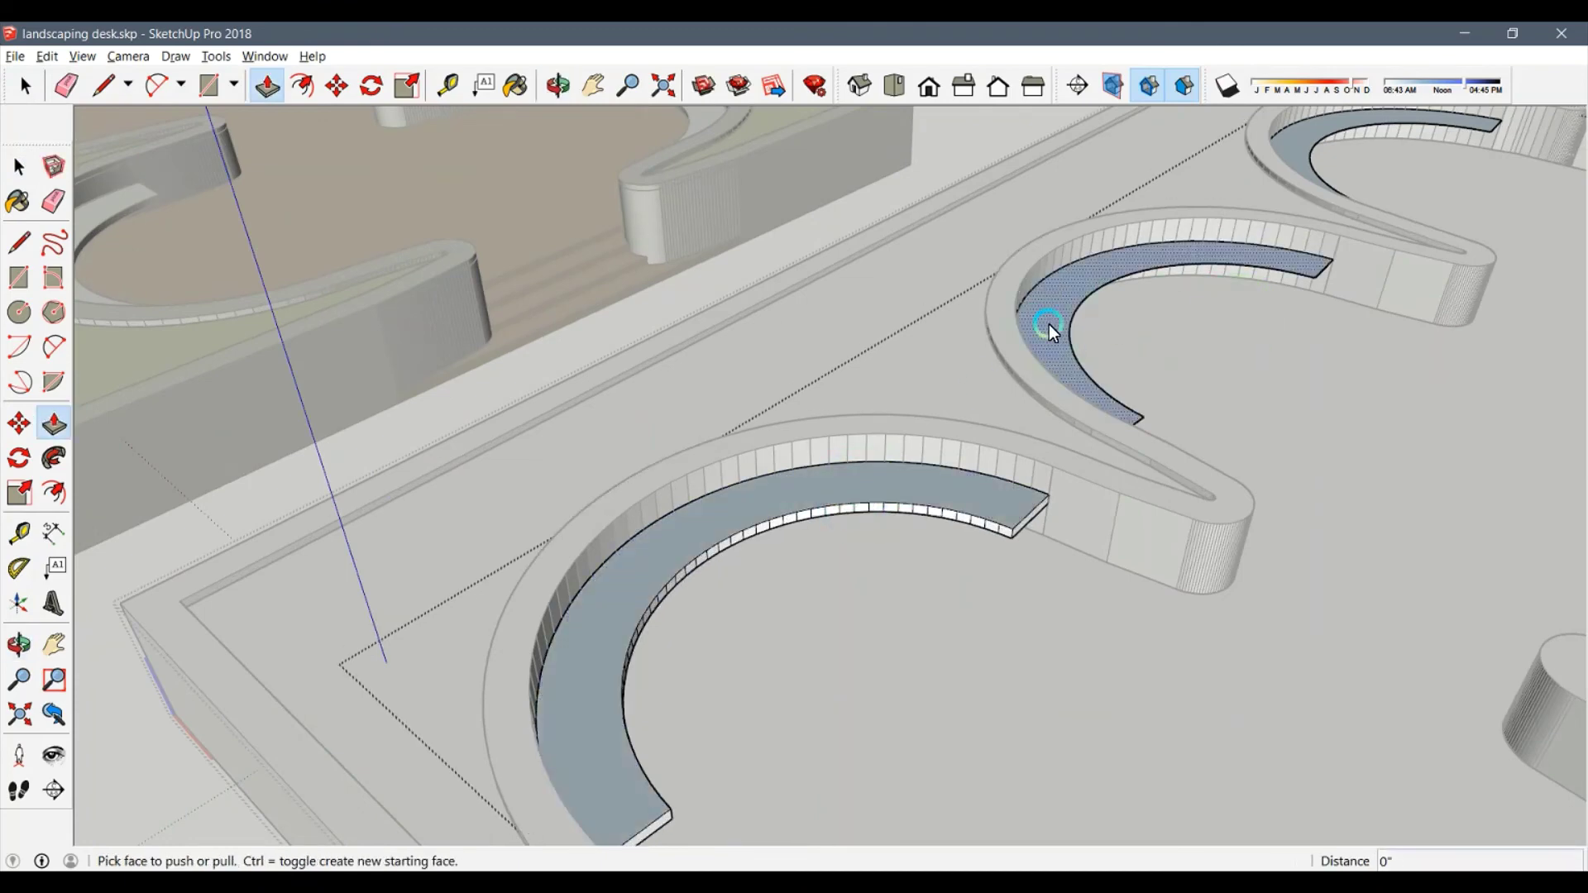
left_click(1054, 498)
Repeat the same extrusion depth on the middle arc face.
mouse_move(1054, 498)
middle_mouse_down()
mouse_move(896, 469)
mouse_move(1159, 470)
middle_mouse_up()
left_click(925, 446)
scroll(925, 446, "down", 3)
scroll(1021, 554, "up", 3)
double_click(1021, 554)
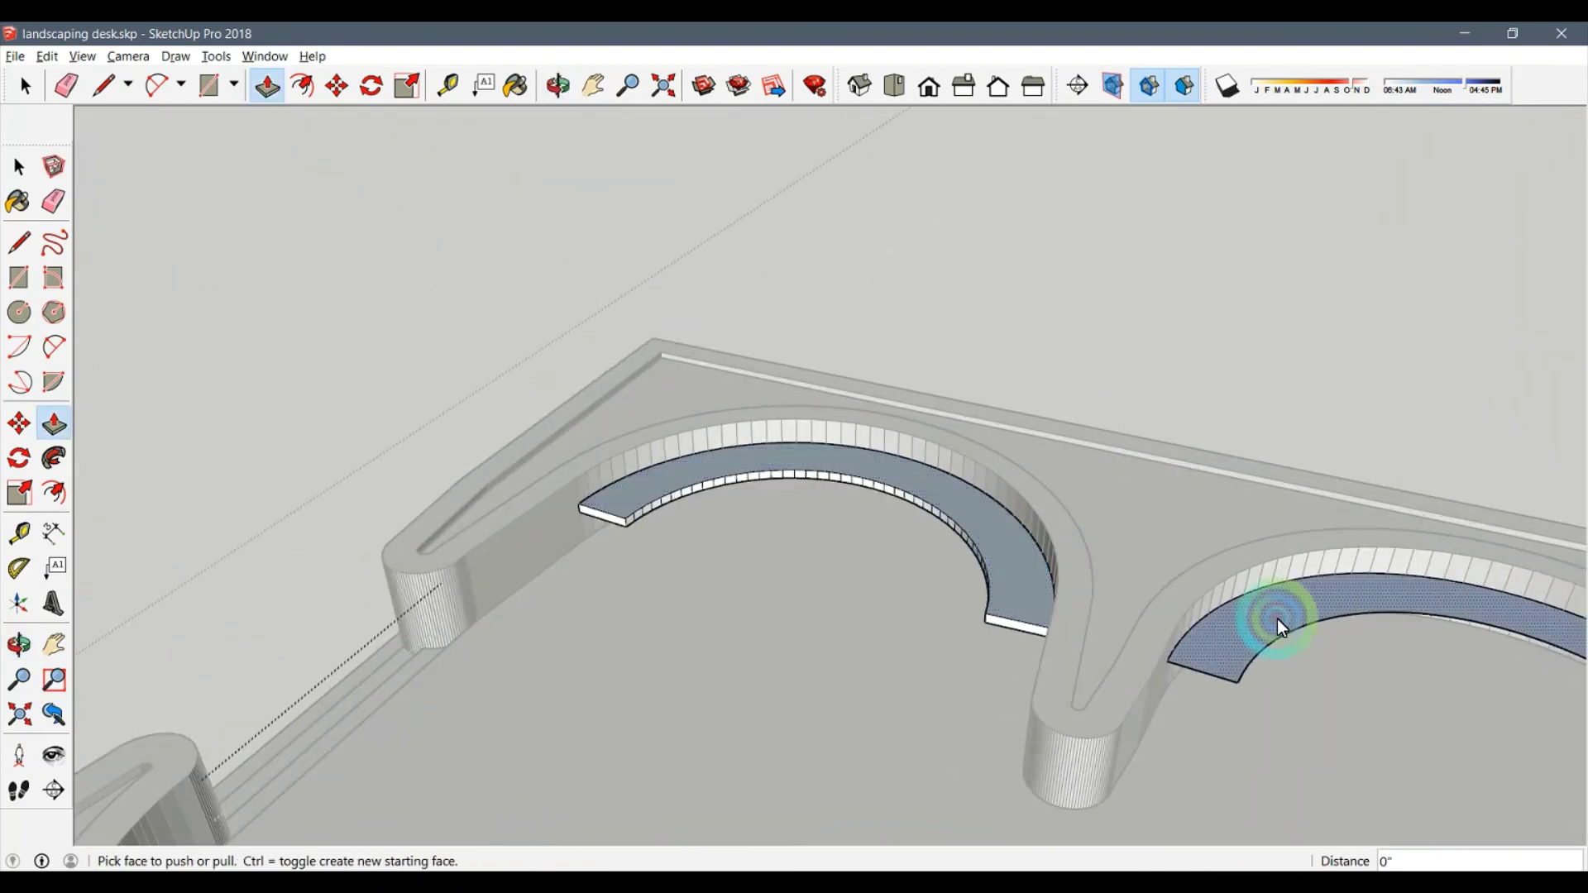
Open the panel group and select the whole leftover wall outline.
middle_click_drag(1308, 659, 1057, 503)
scroll(1091, 520, "down", 5)
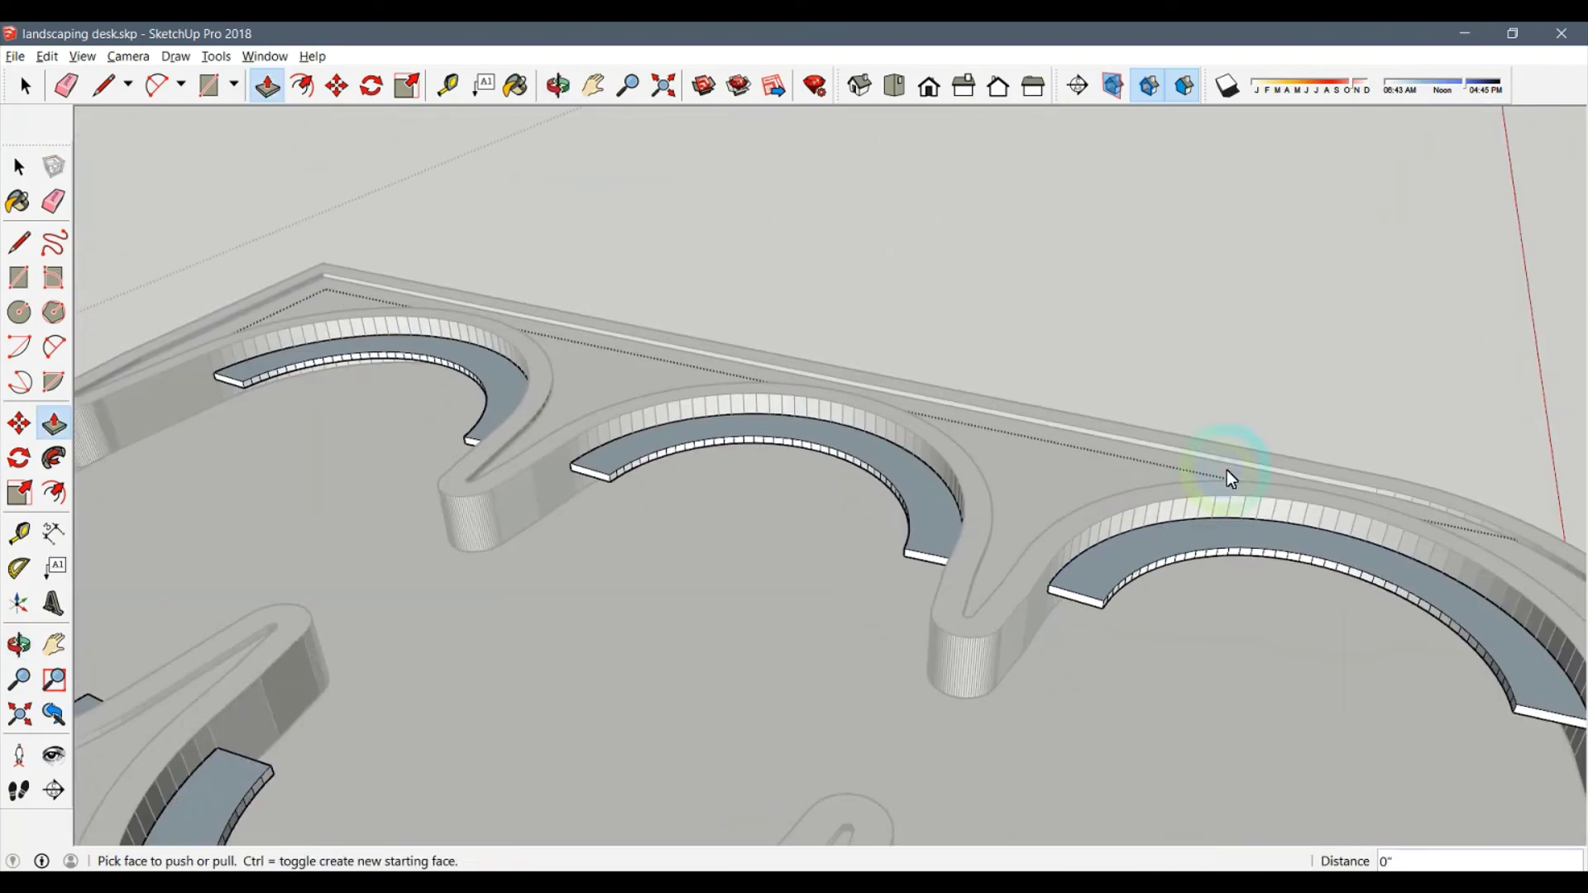
middle_click_drag(1228, 469, 759, 533)
scroll(759, 533, "down", 3)
key("space")
mouse_move(909, 543)
middle_mouse_down()
mouse_move(1049, 522)
mouse_move(837, 485)
mouse_move(1141, 461)
middle_mouse_up()
scroll(1047, 522, "down", 3)
double_click(1138, 458)
triple_click(1138, 458)
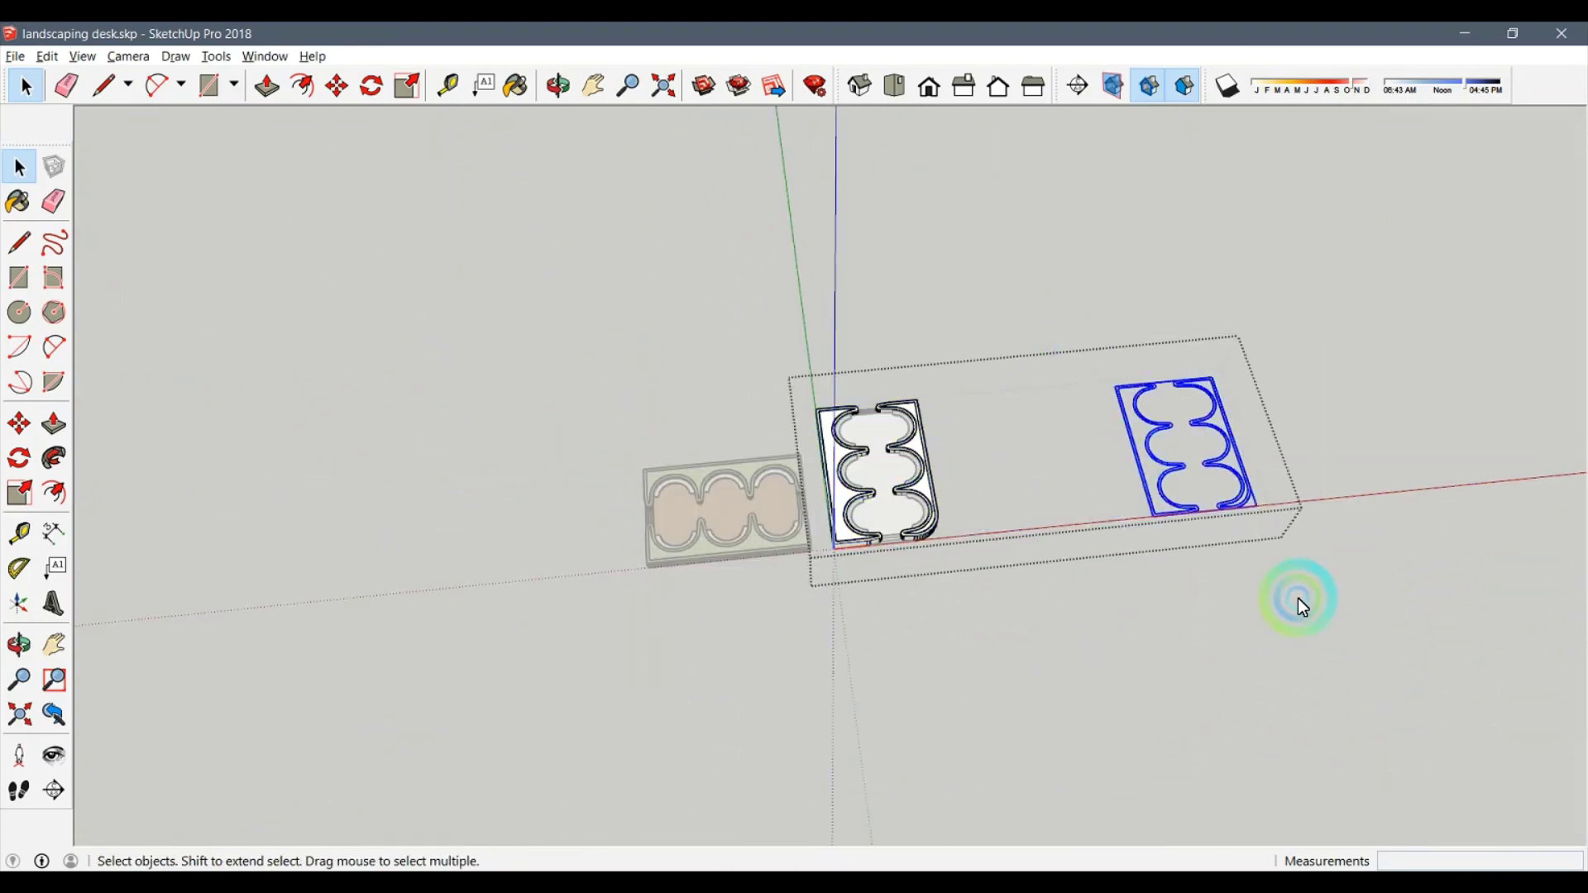
Delete the leftover wall outline.
key("Delete")
scroll(905, 602, "up", 5)
scroll(962, 470, "up", 3)
middle_click_drag(1078, 380, 925, 569)
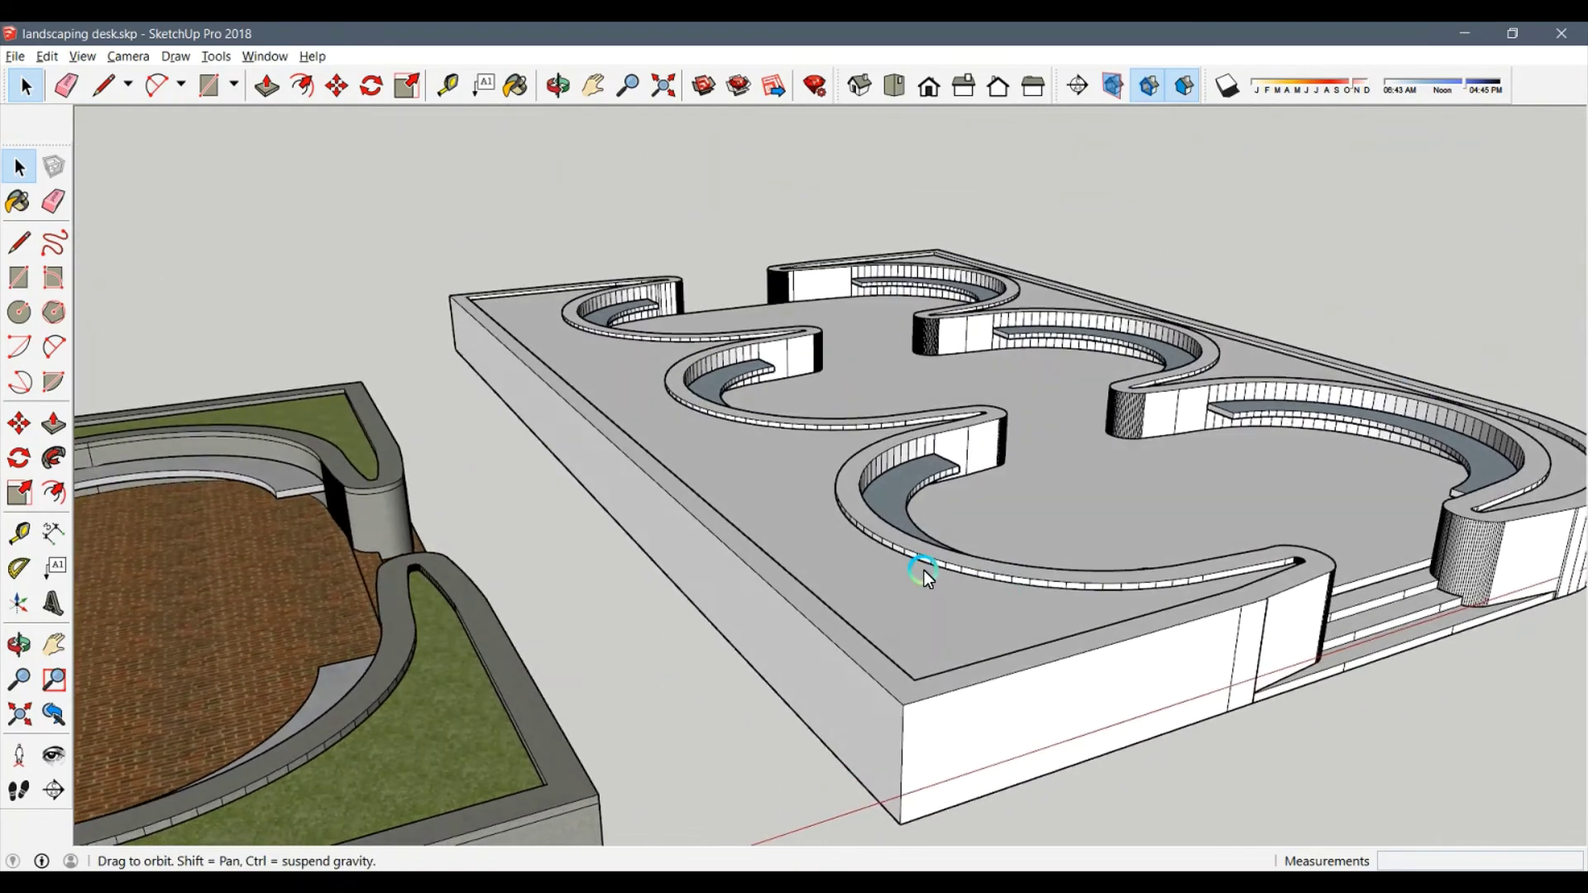
scroll(925, 569, "down", 3)
Sample Granite Light Gray and paint the connected wall board with it.
key("b")
left_click(440, 660, "alt")
scroll(764, 684, "up", 3)
key("space")
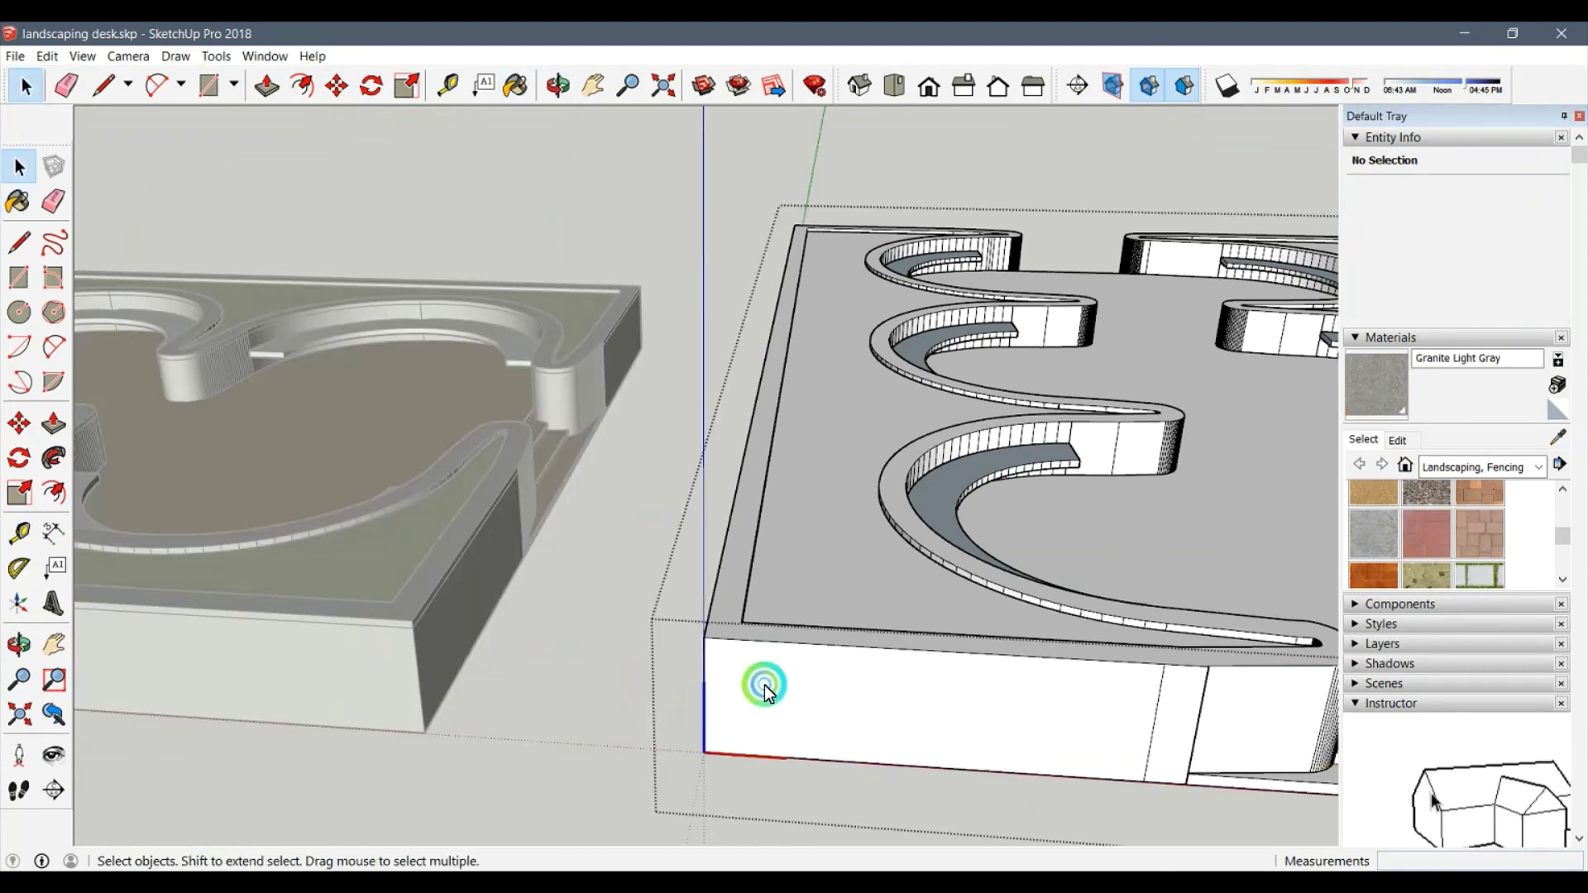
triple_click(764, 684)
key("b")
left_click(764, 685)
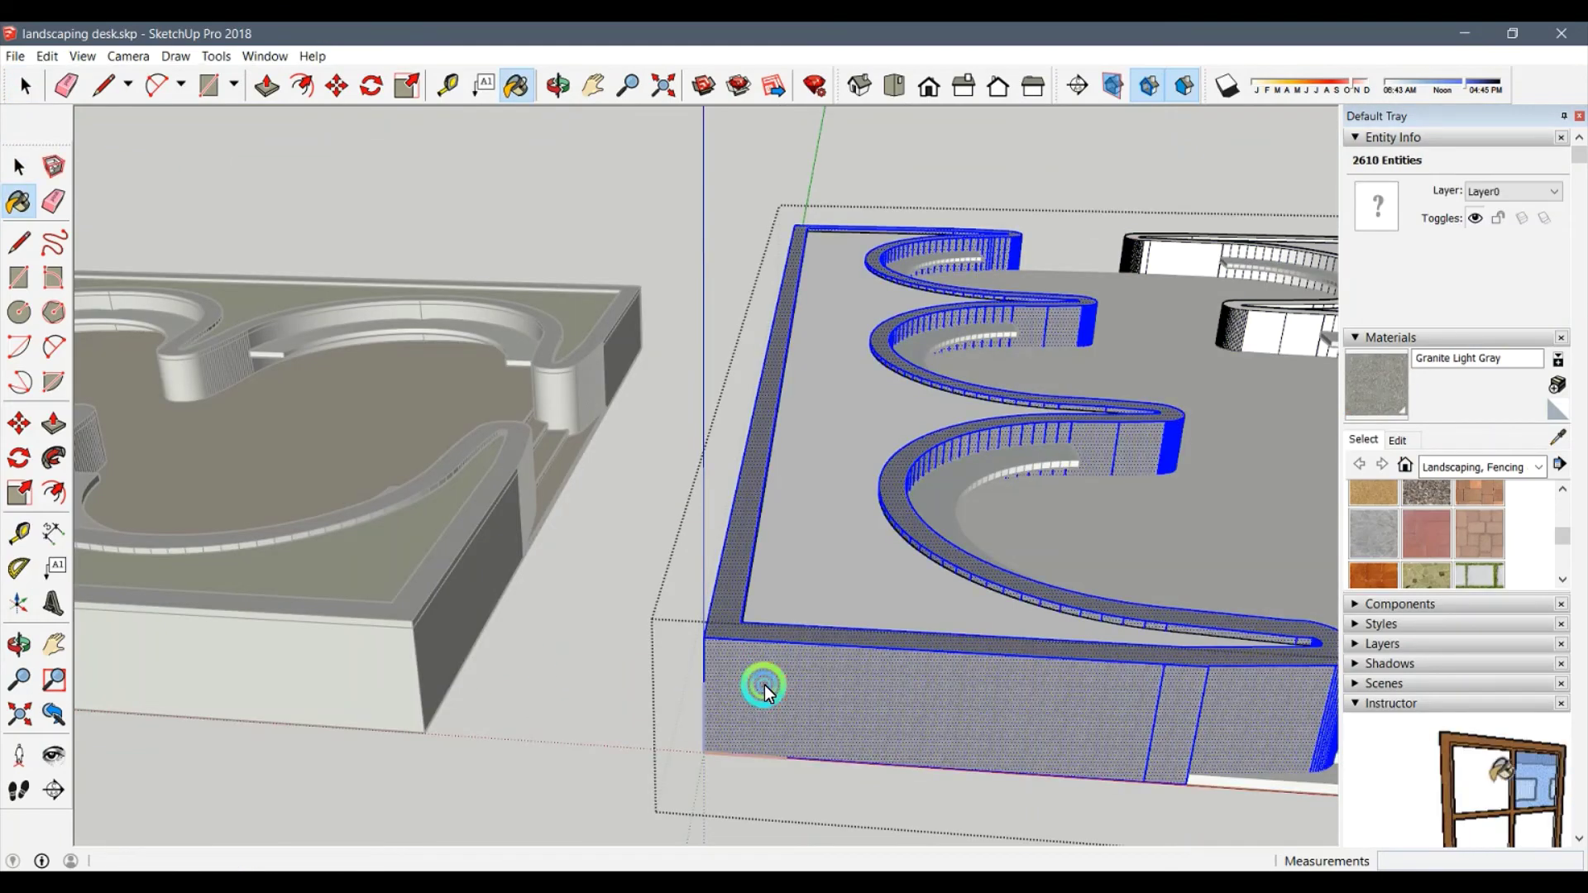
Paint the remaining right wall Granite Light Gray.
scroll(765, 685, "down", 5)
left_click(969, 660, "shift")
middle_click_drag(970, 660, 772, 767)
scroll(772, 766, "up", 3)
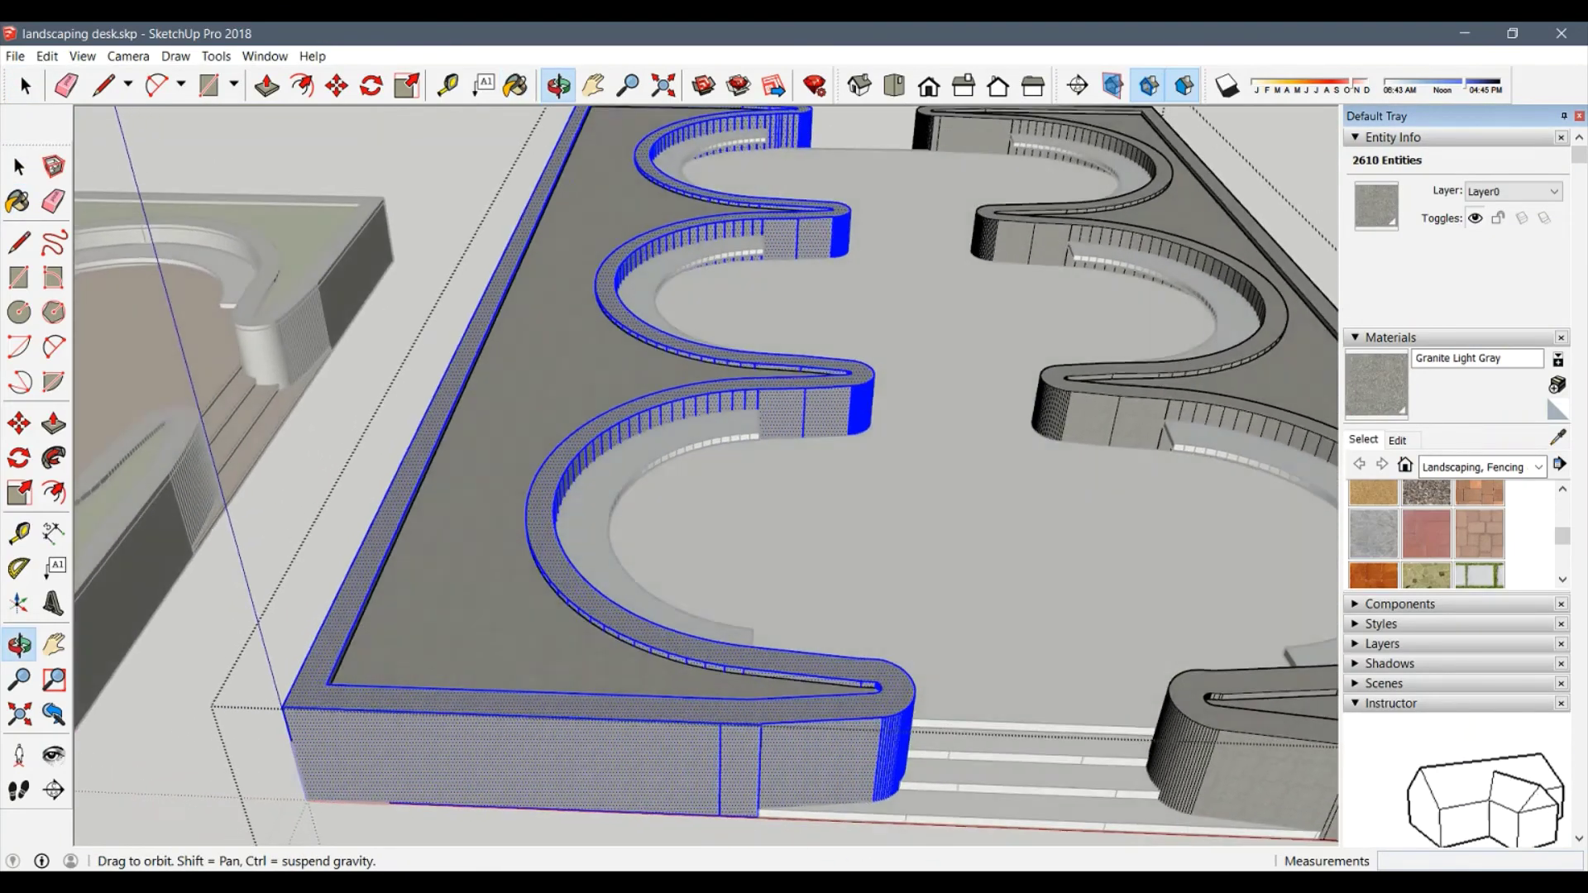
scroll(630, 763, "down", 3)
middle_click_drag(630, 763, 589, 723)
key("space")
left_click(960, 728)
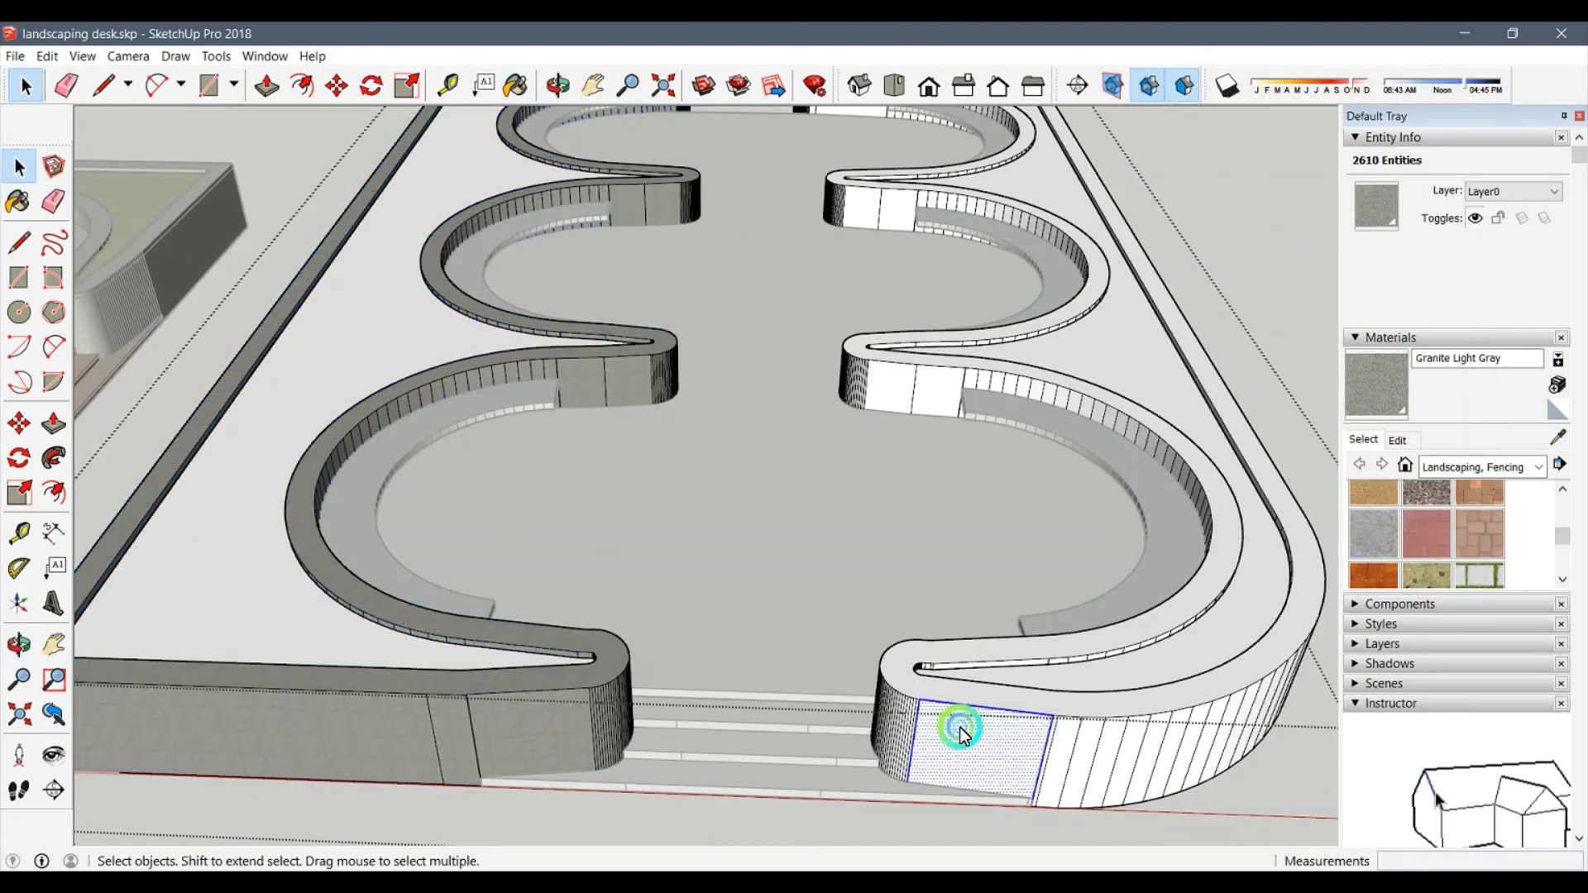
double_click(959, 730)
key("b")
left_click(961, 732)
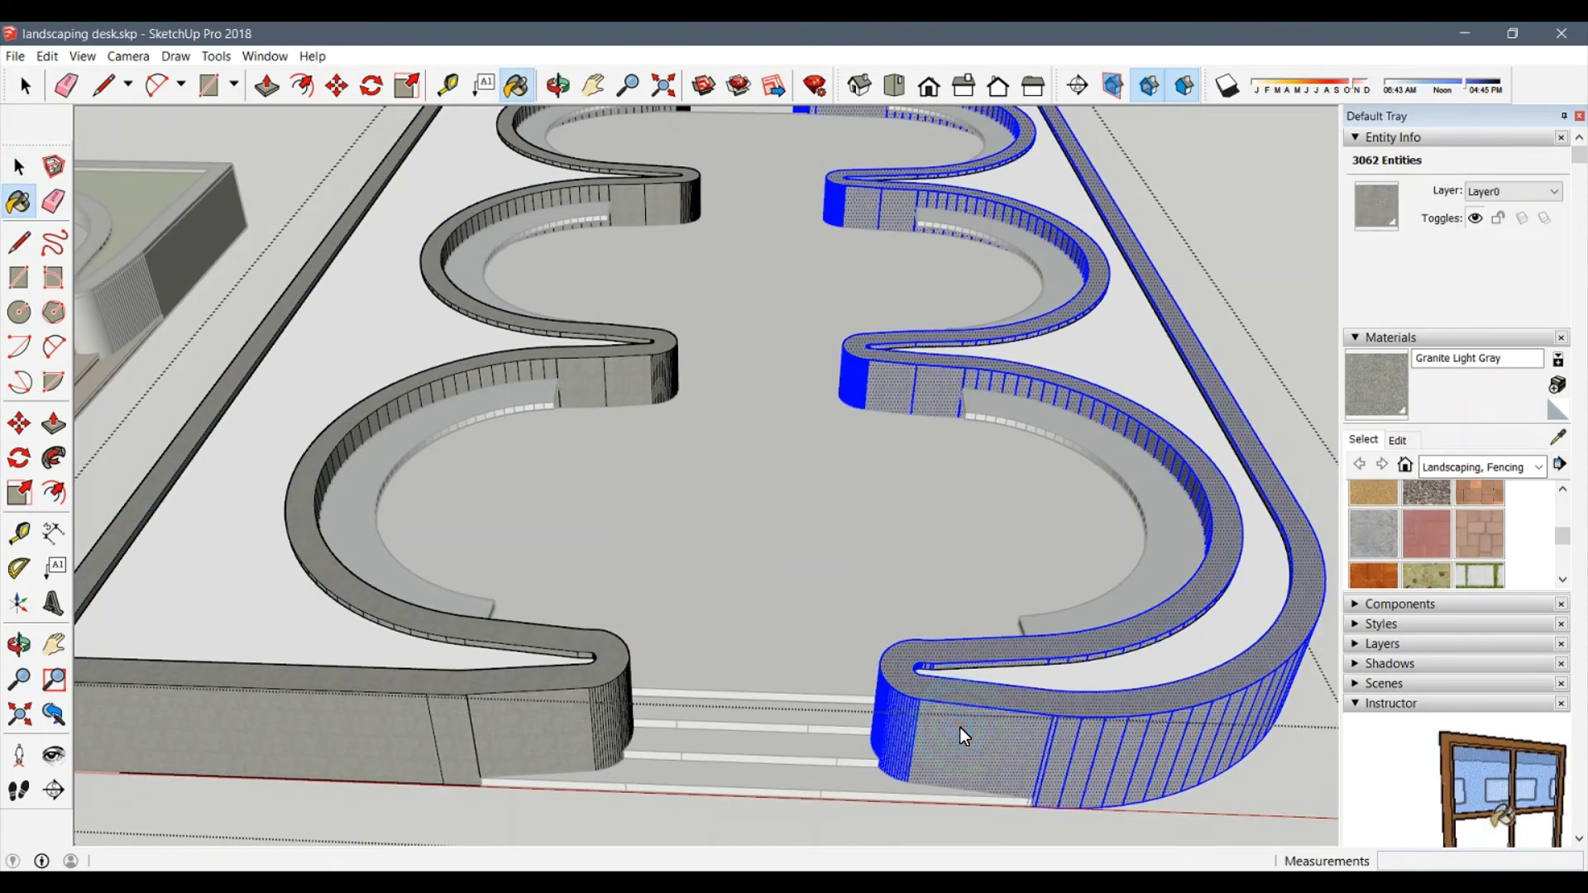
mouse_move(959, 727)
middle_mouse_down()
mouse_move(608, 226)
mouse_move(857, 470)
mouse_move(574, 603)
mouse_move(467, 727)
mouse_move(896, 845)
mouse_move(882, 409)
mouse_move(1054, 515)
mouse_move(334, 662)
middle_mouse_up()
Paint the left and right border strips Vegetation Grass.
left_click(334, 662, "alt")
key("space")
double_click(589, 697)
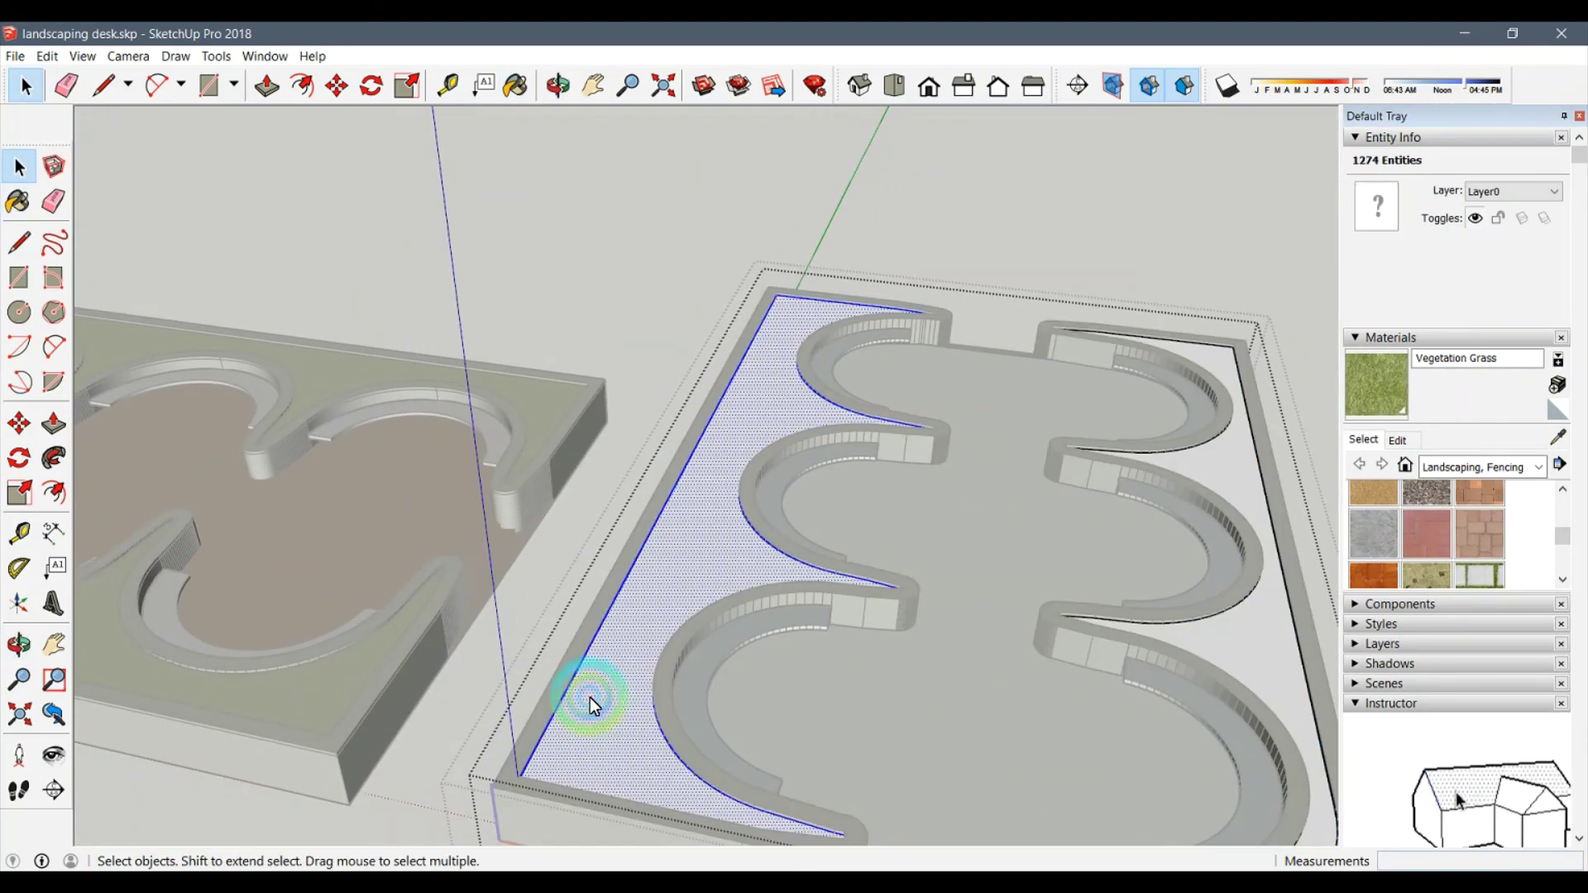
key("b")
left_click(589, 698)
left_click(1212, 463)
key("space")
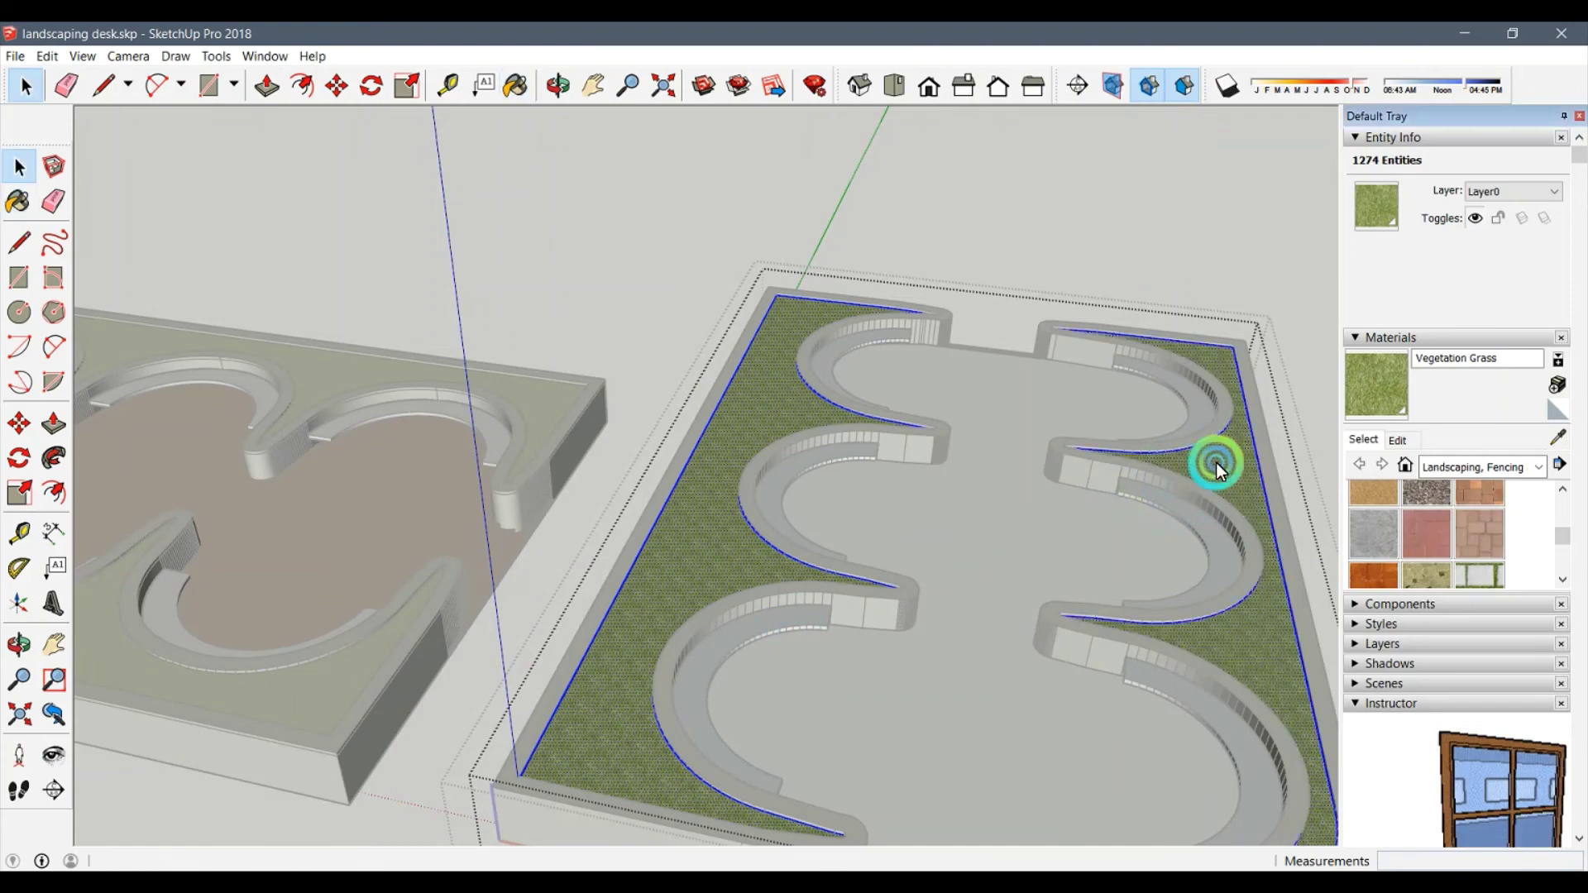
key("Escape")
left_click(313, 644)
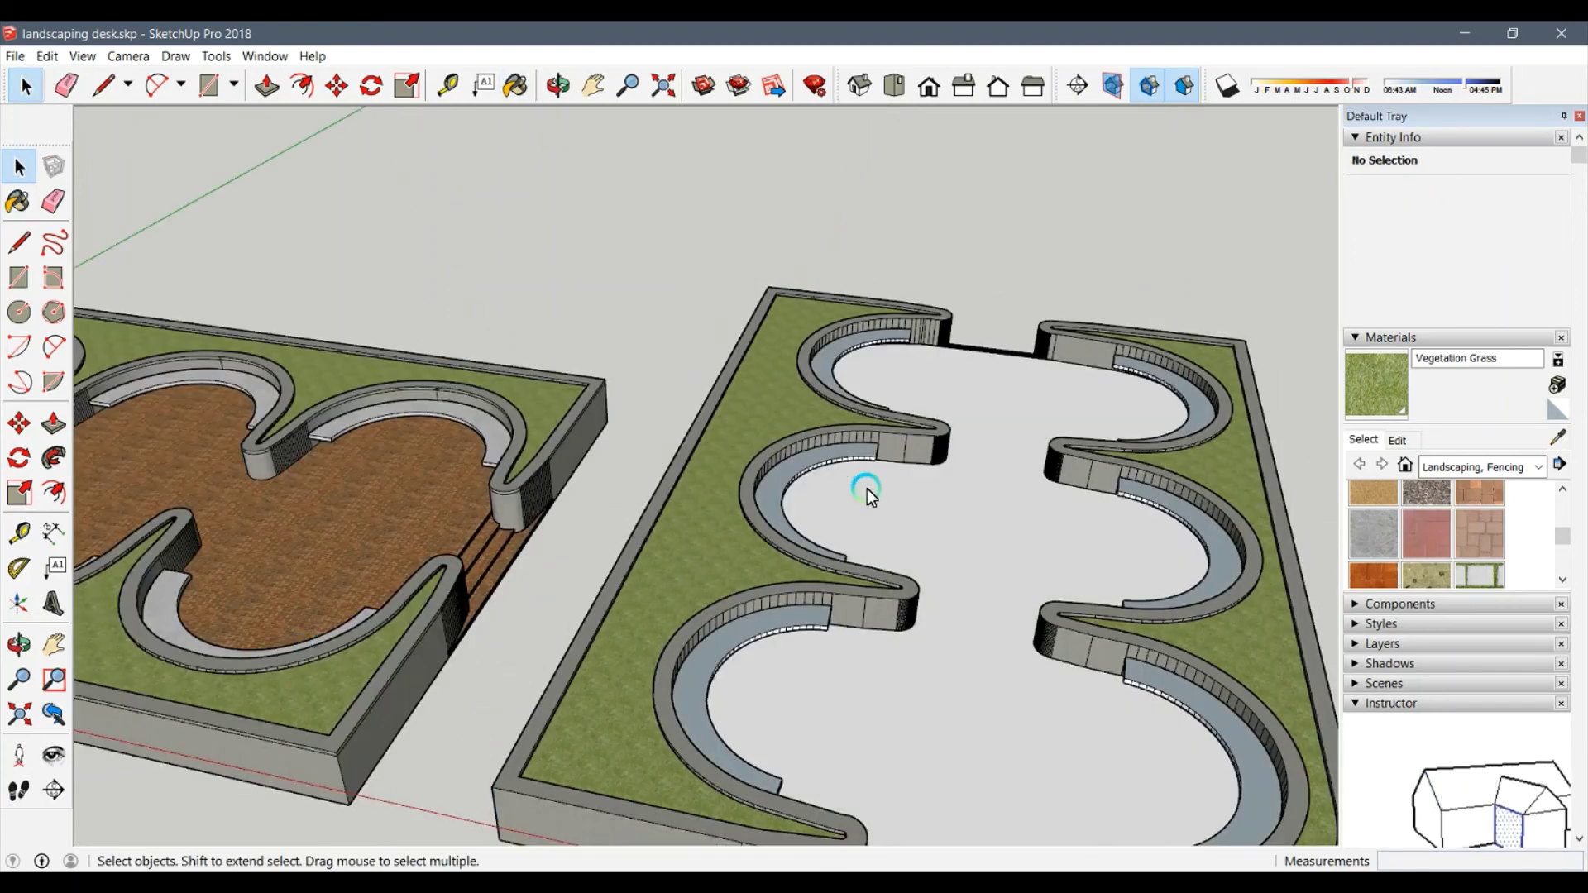
Paint the panel floor Brick Antique 01.
middle_click_drag(867, 489, 602, 622)
key("b")
left_click(528, 500, "alt")
key("space")
left_click(1049, 672)
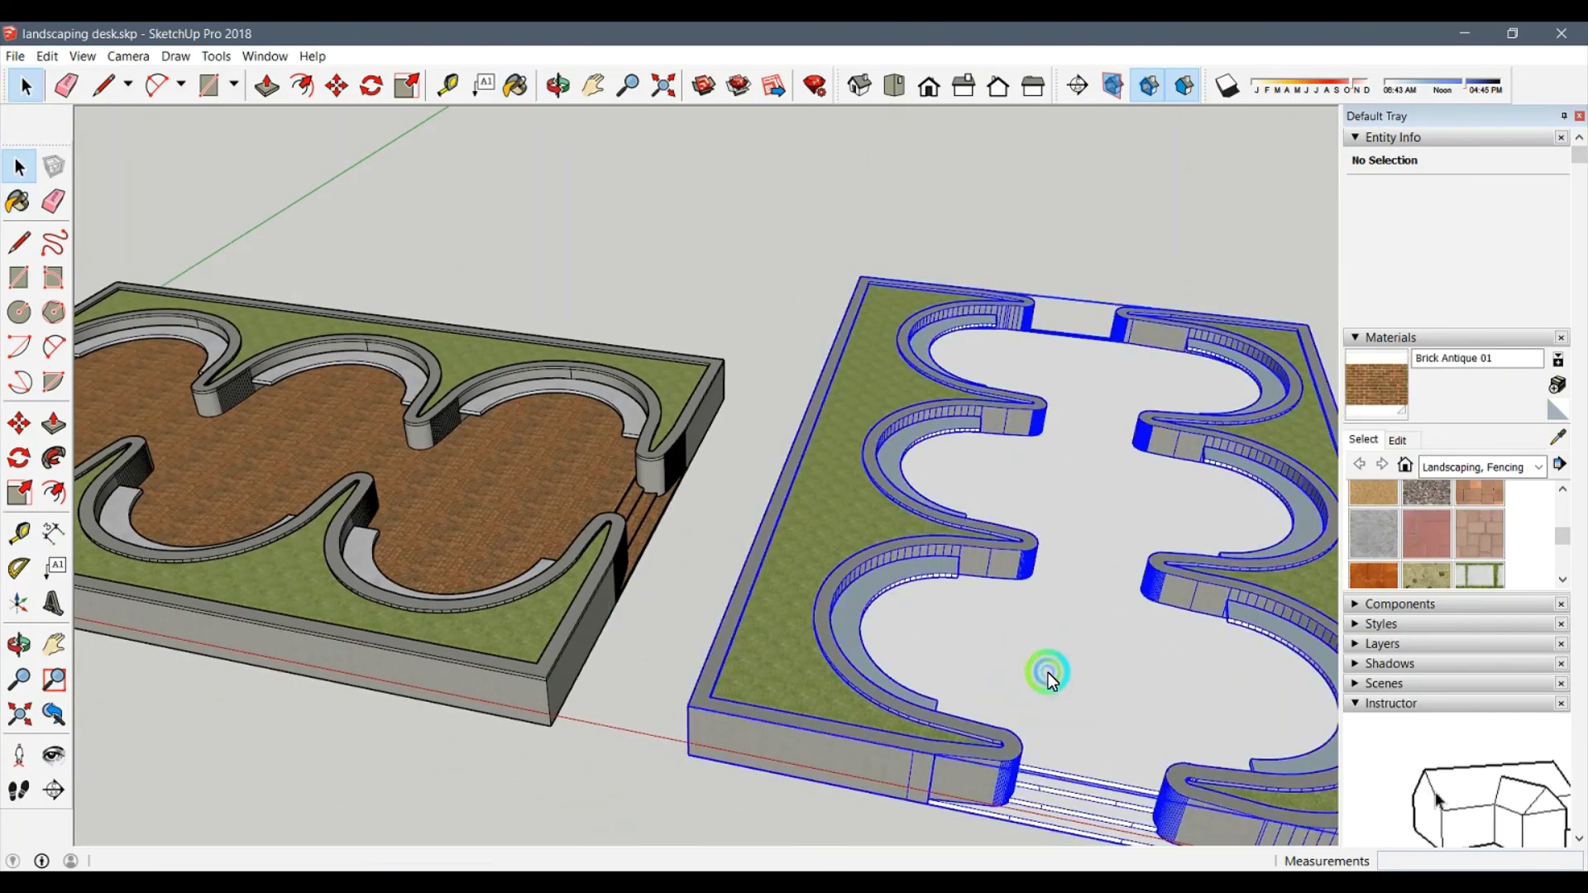
double_click(1049, 673)
left_click(1049, 673)
key("b")
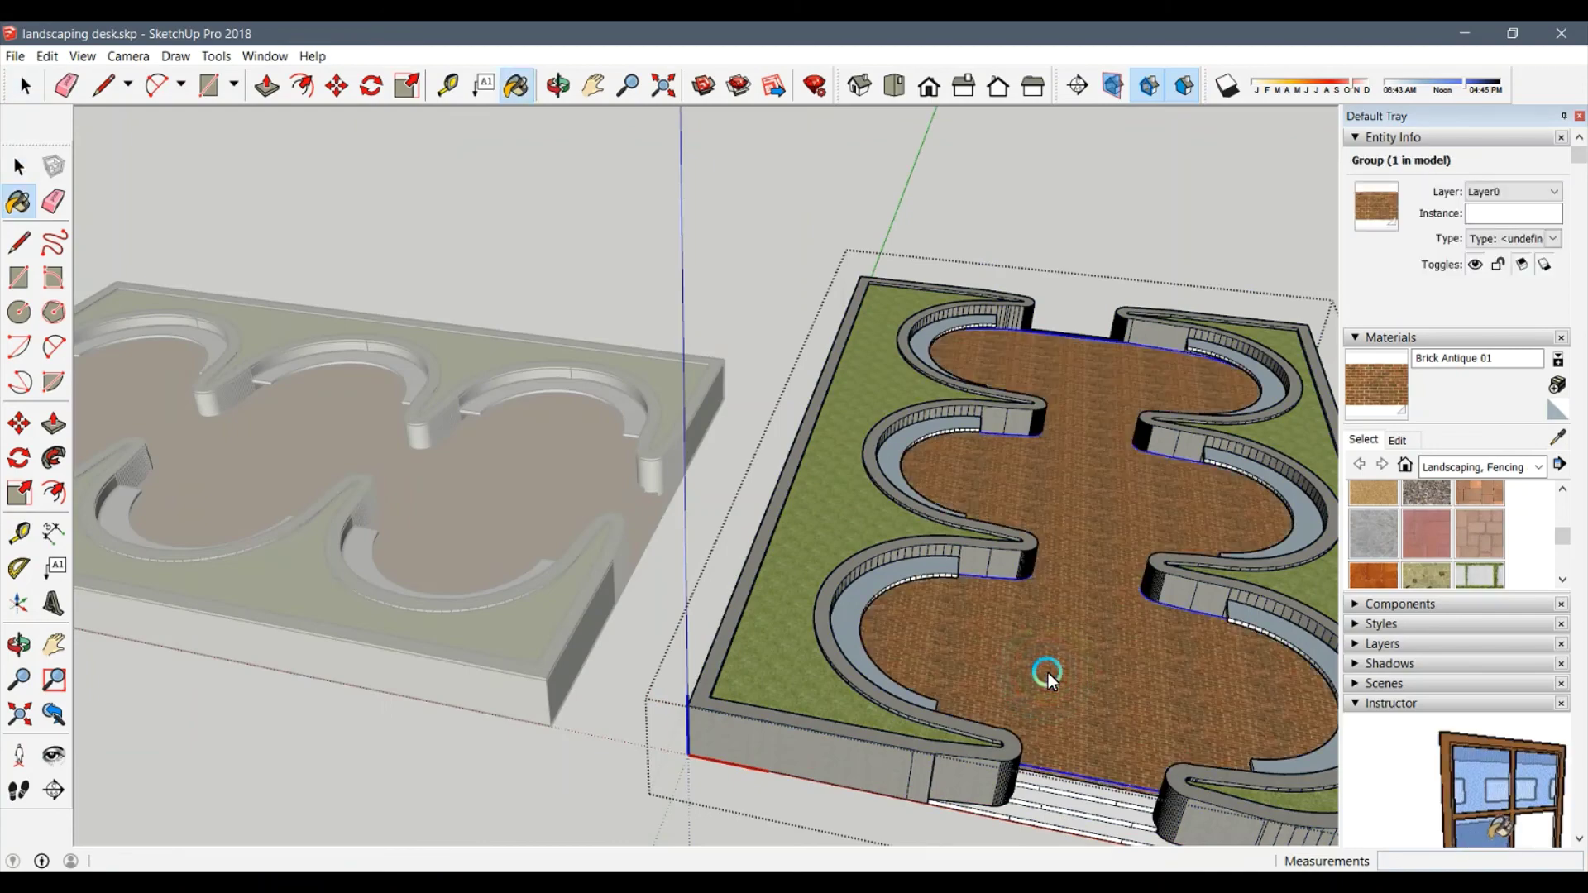
Sample Polished Concrete New from the left panel and paint the benches with it.
middle_click_drag(1048, 673, 629, 509)
scroll(596, 508, "up", 5)
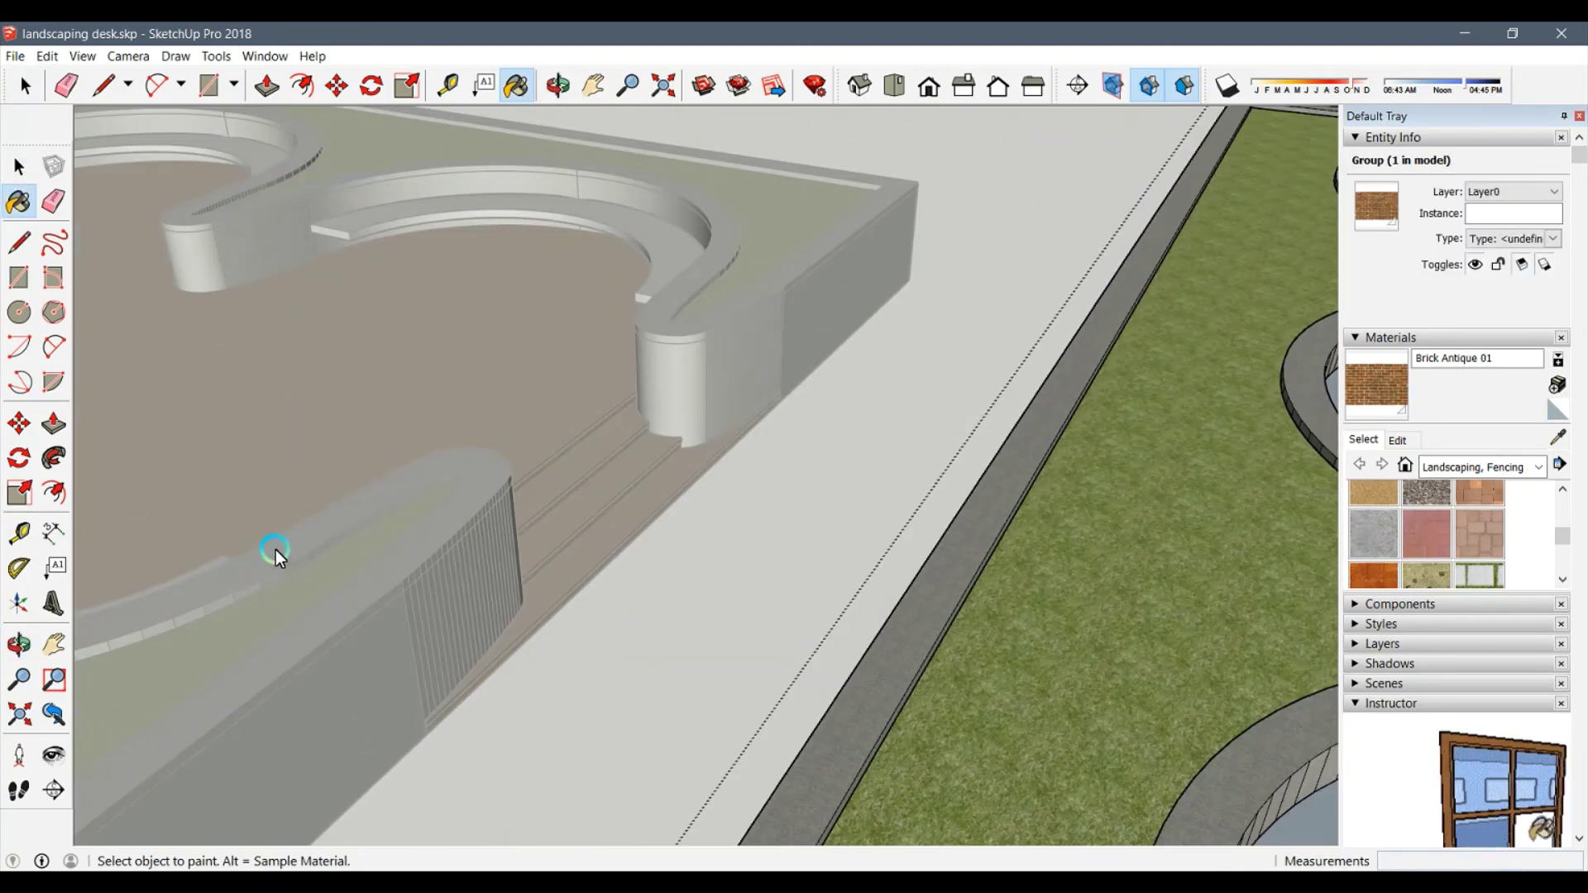
left_click(356, 221, "alt")
middle_click_drag(726, 628, 549, 643)
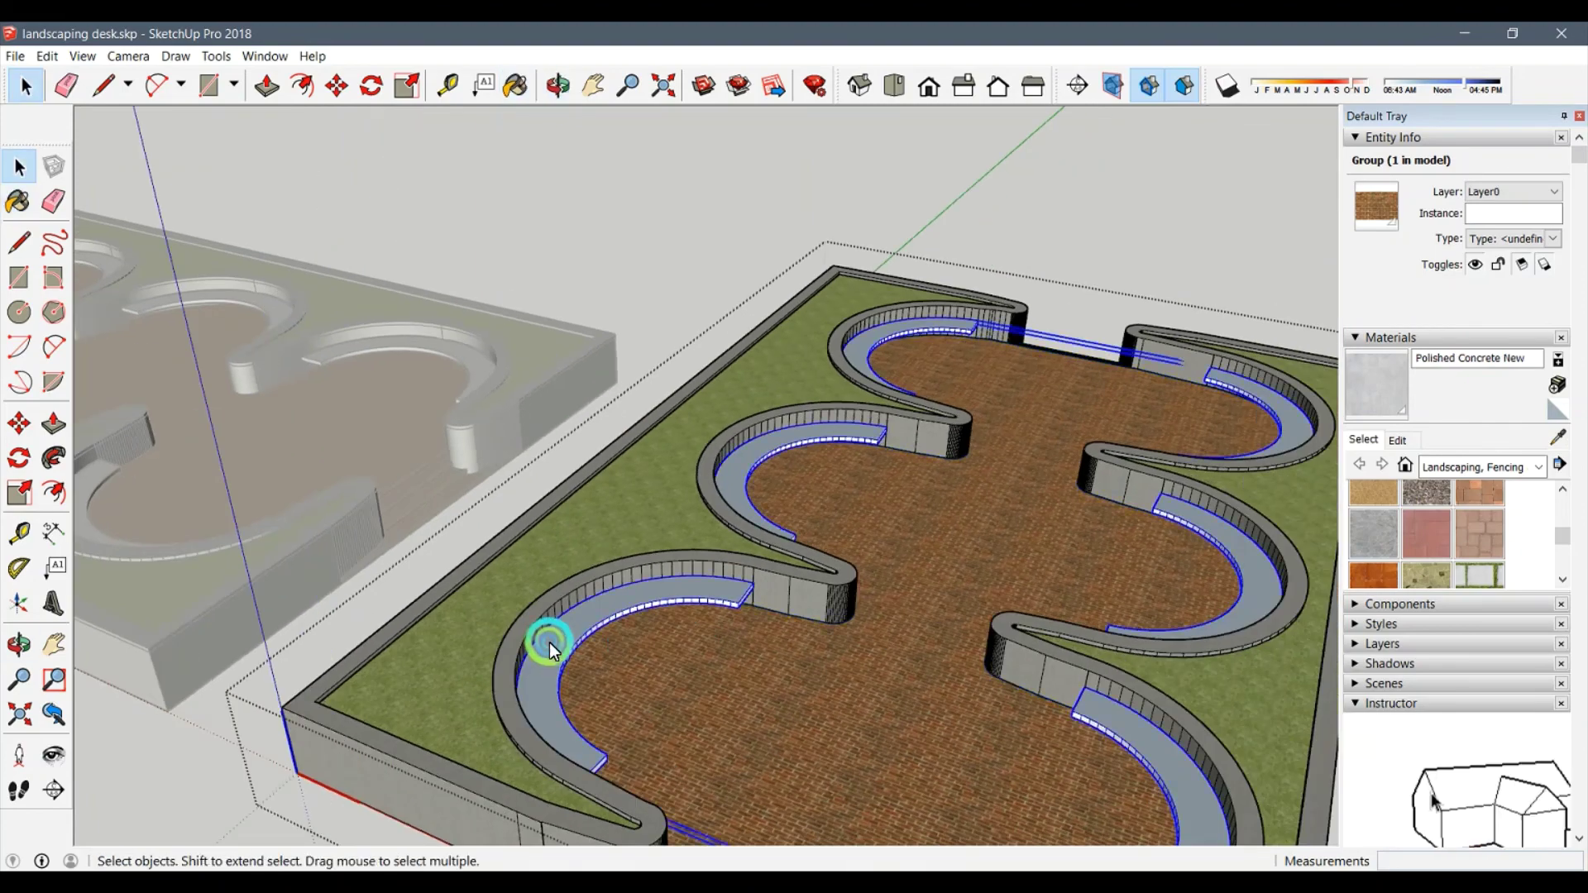
left_click(549, 642)
key("space")
scroll(835, 711, "down", 5)
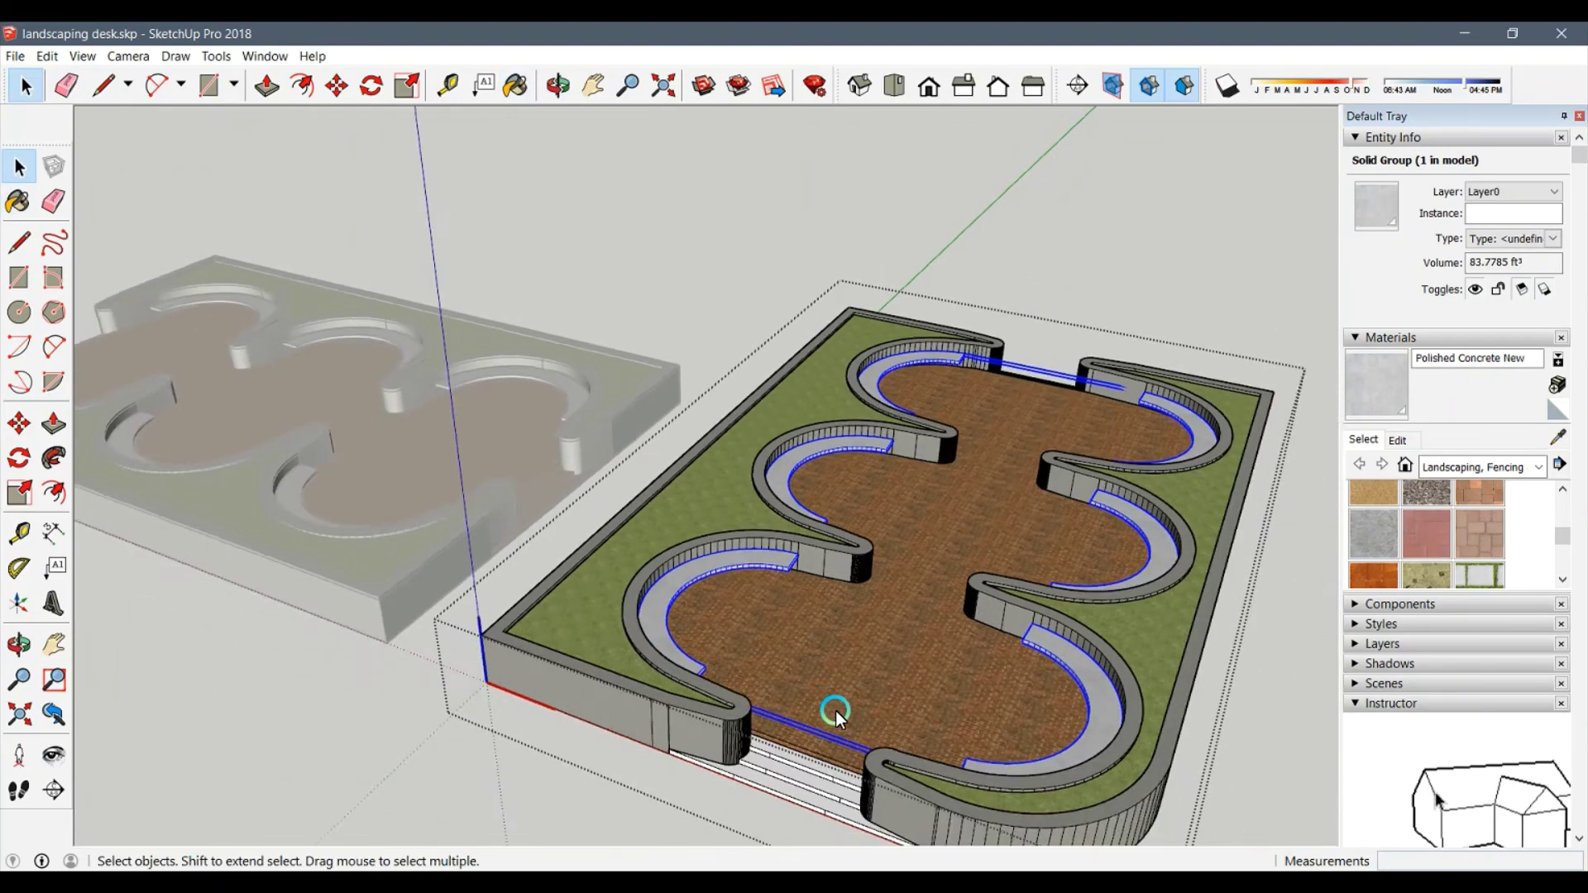
middle_click_drag(835, 711, 826, 623)
Paint three step faces with Brick Antique 01 inside the steps group.
scroll(918, 575, "up", 5)
double_click(926, 577)
key("Escape")
key("b")
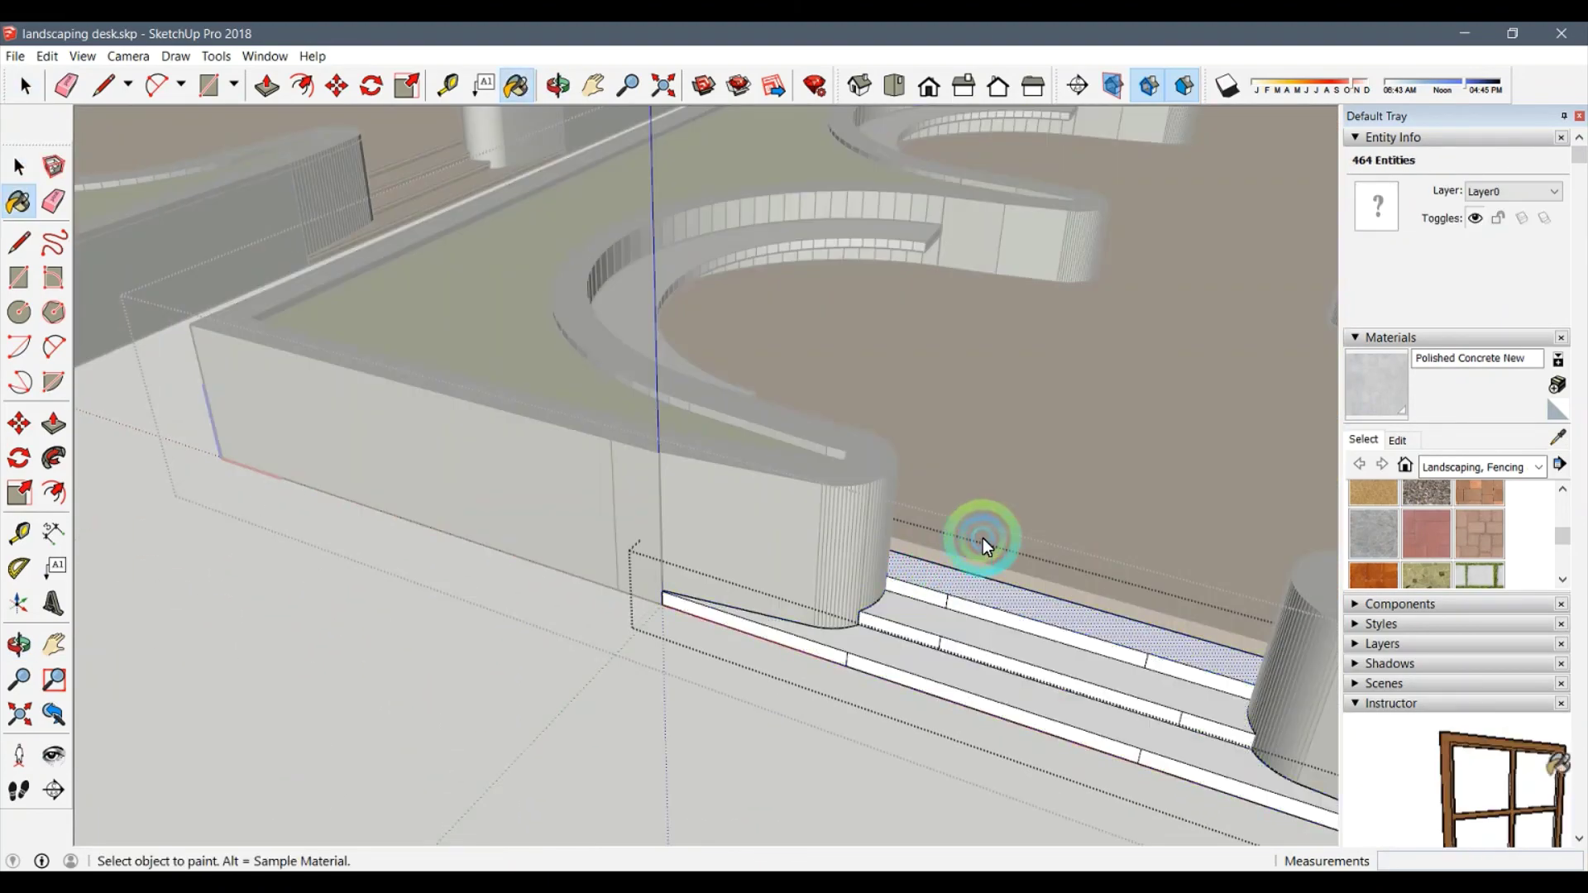
left_click(940, 579)
left_click(934, 620)
left_click(917, 679)
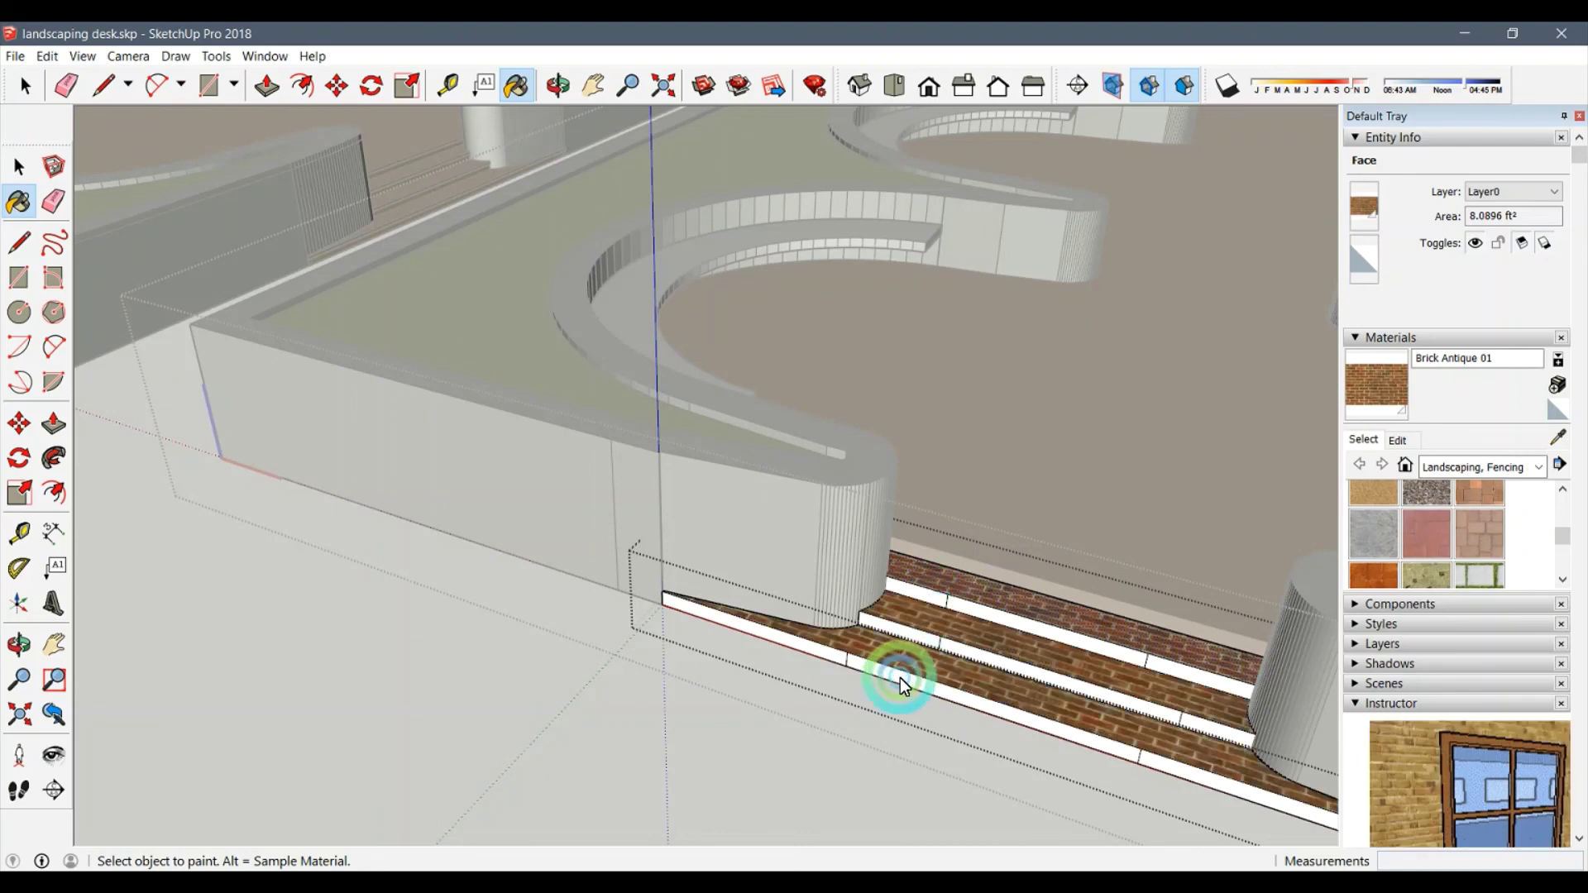
scroll(910, 672, "down", 5)
Extrude the upper brick face and recess the lower riser face.
key("p")
scroll(952, 604, "up", 5)
scroll(984, 463, "up", 3)
left_click(980, 402)
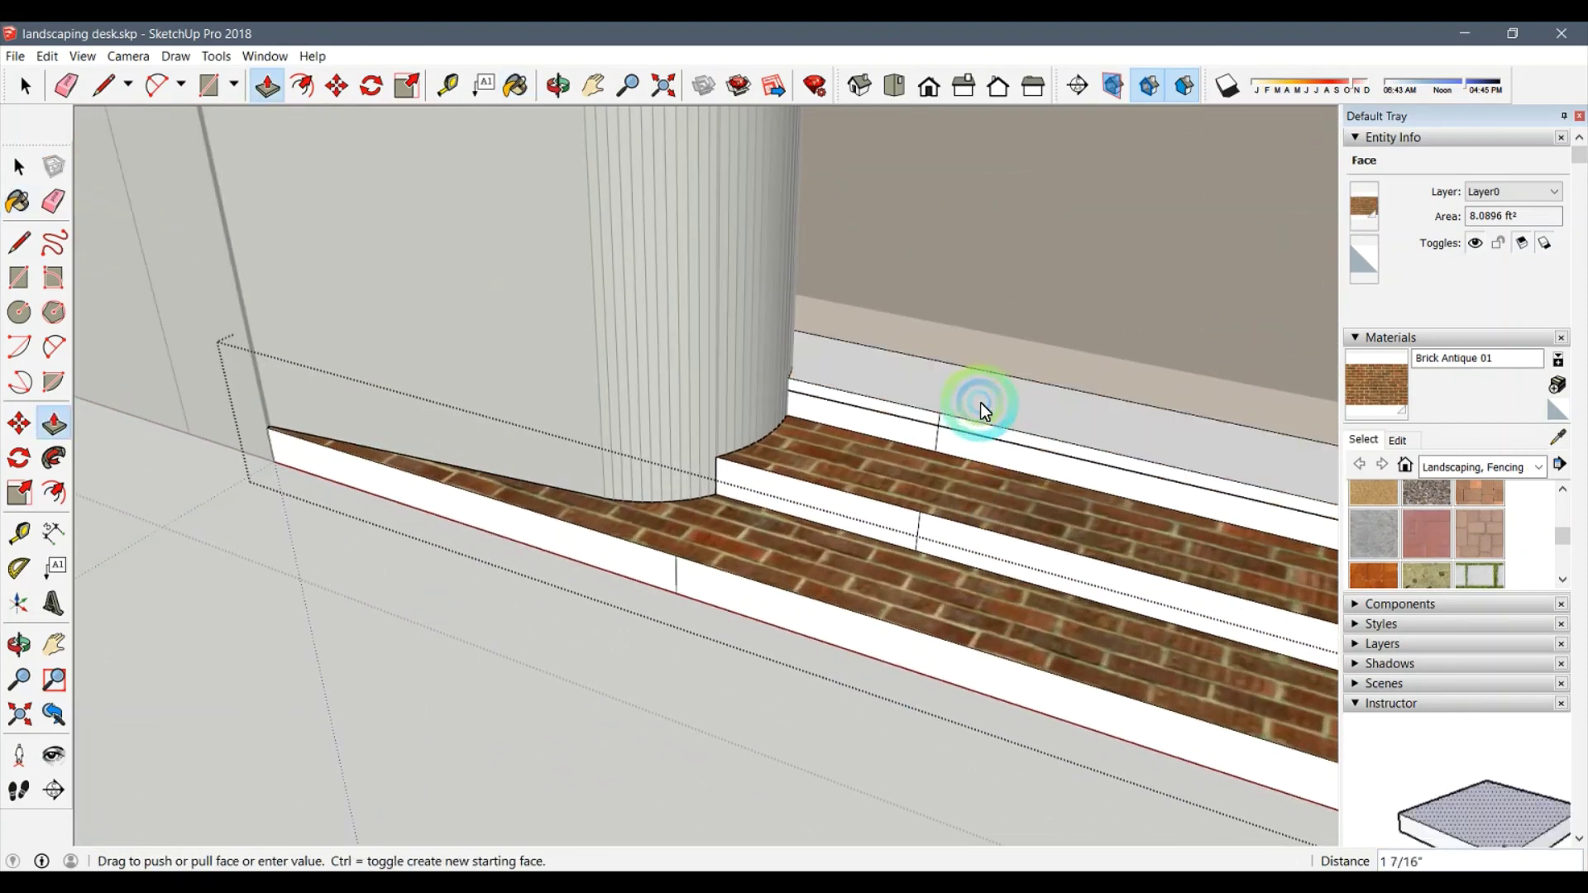
left_click(981, 402)
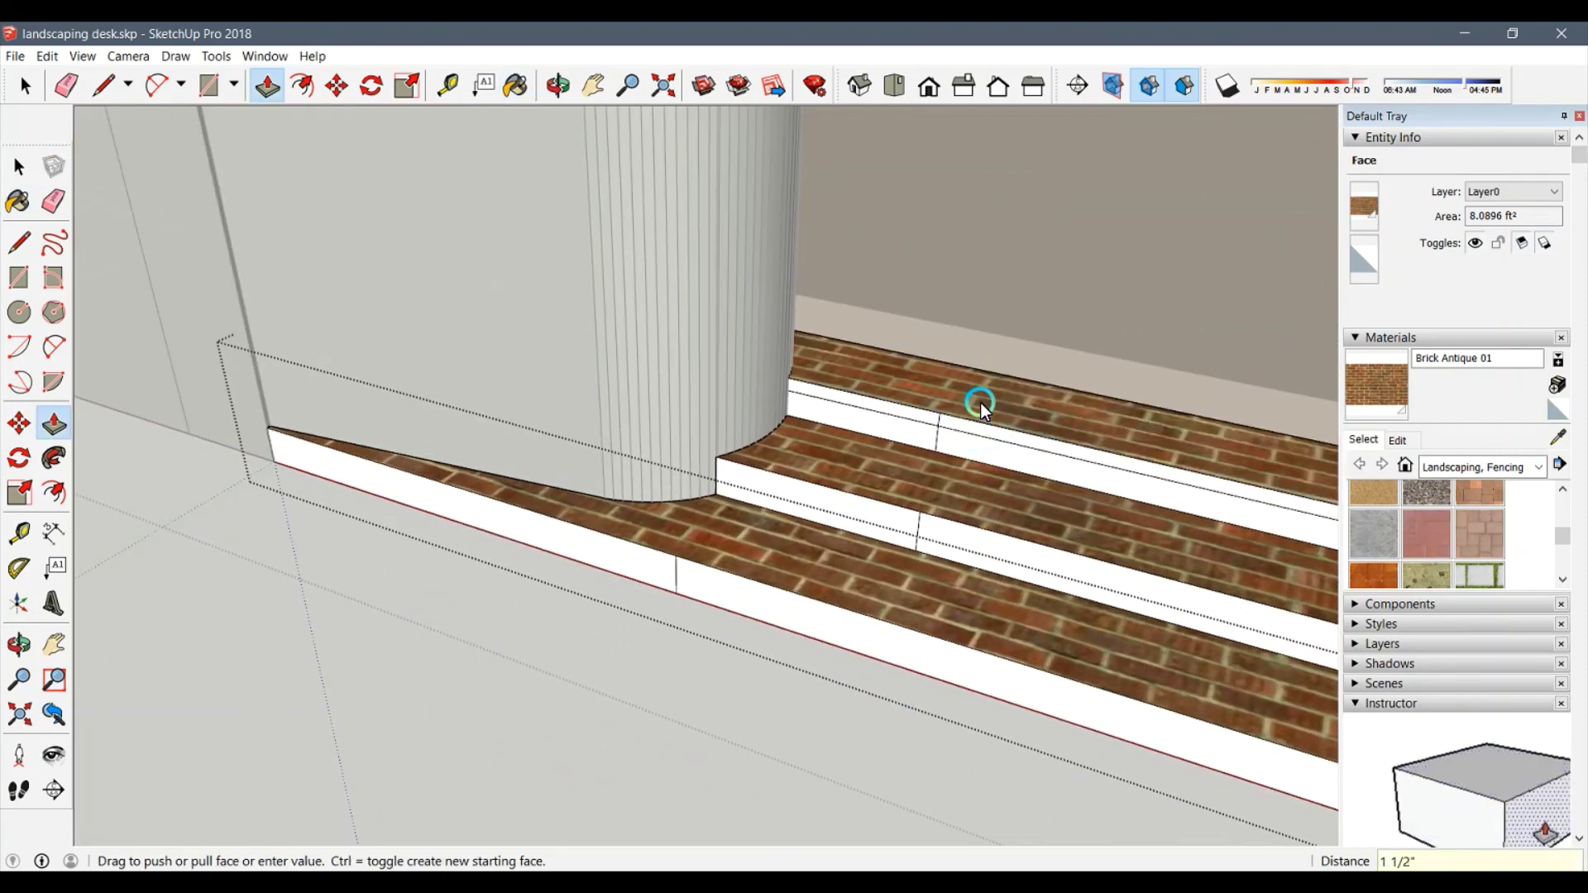
left_click(869, 471)
left_click(825, 578)
Repaint the treads and the riser top bands with brick.
key("b")
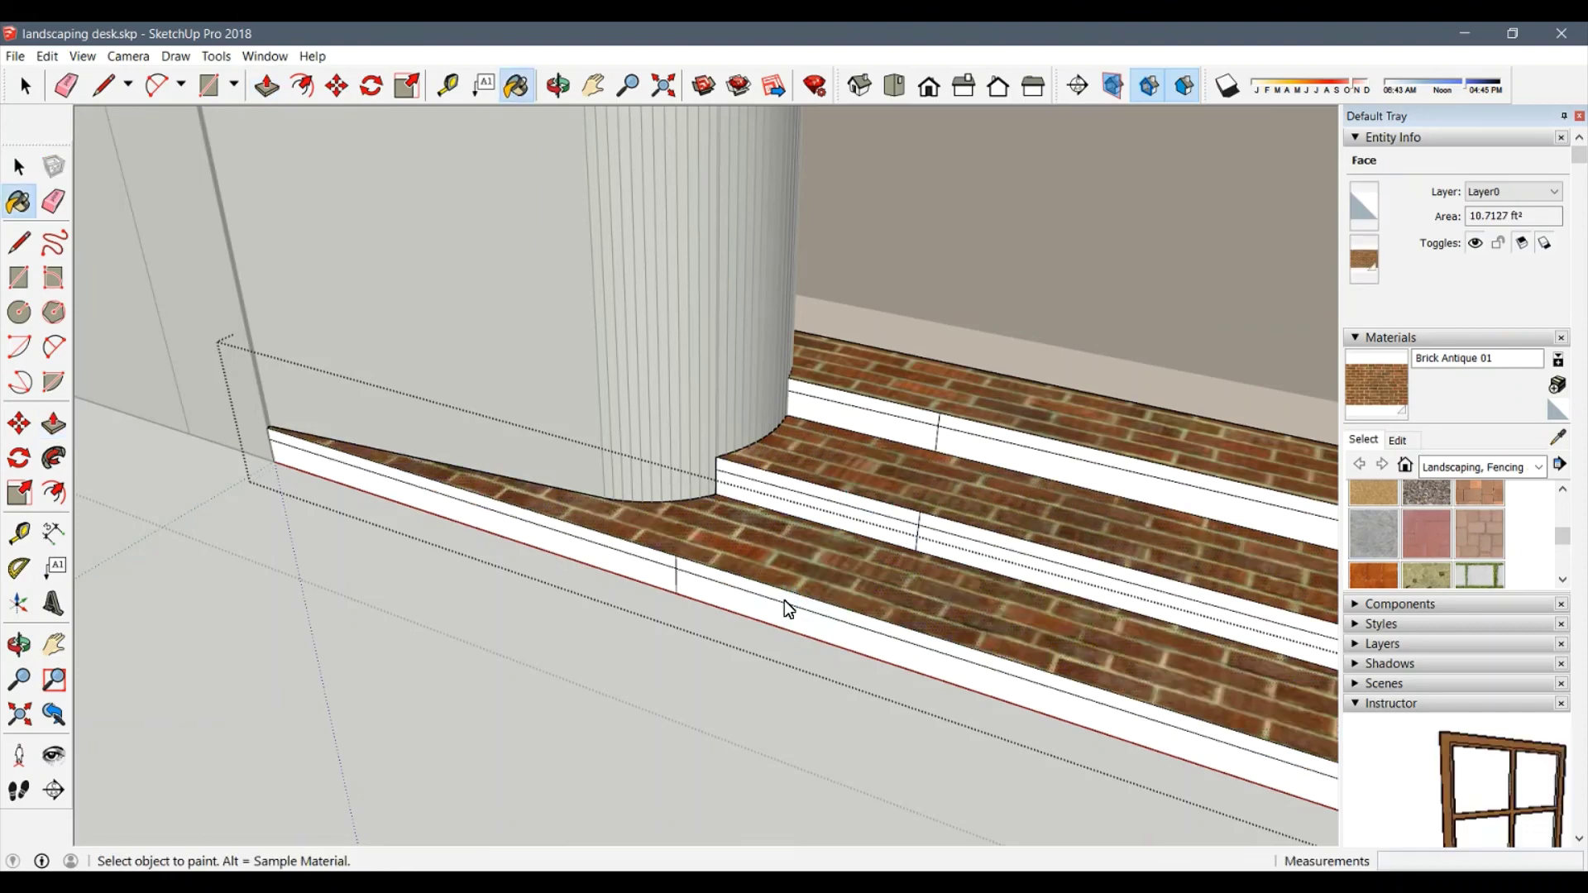
left_click(674, 567)
left_click(757, 484)
left_click(892, 429)
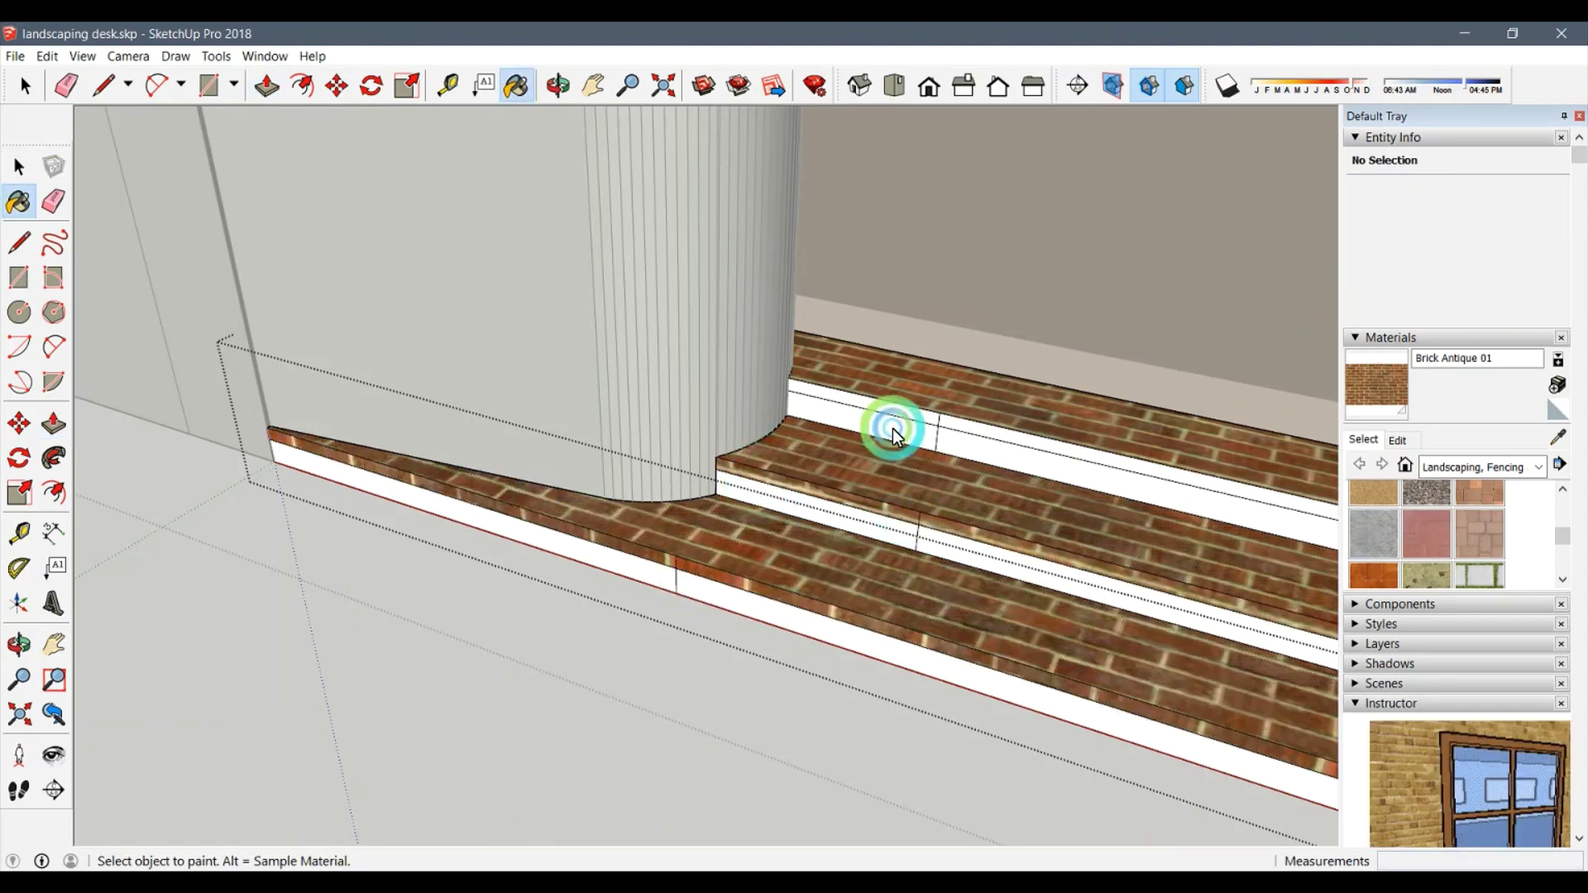
left_click(960, 426)
middle_click_drag(960, 425, 777, 385)
left_click(776, 386)
left_click(841, 496)
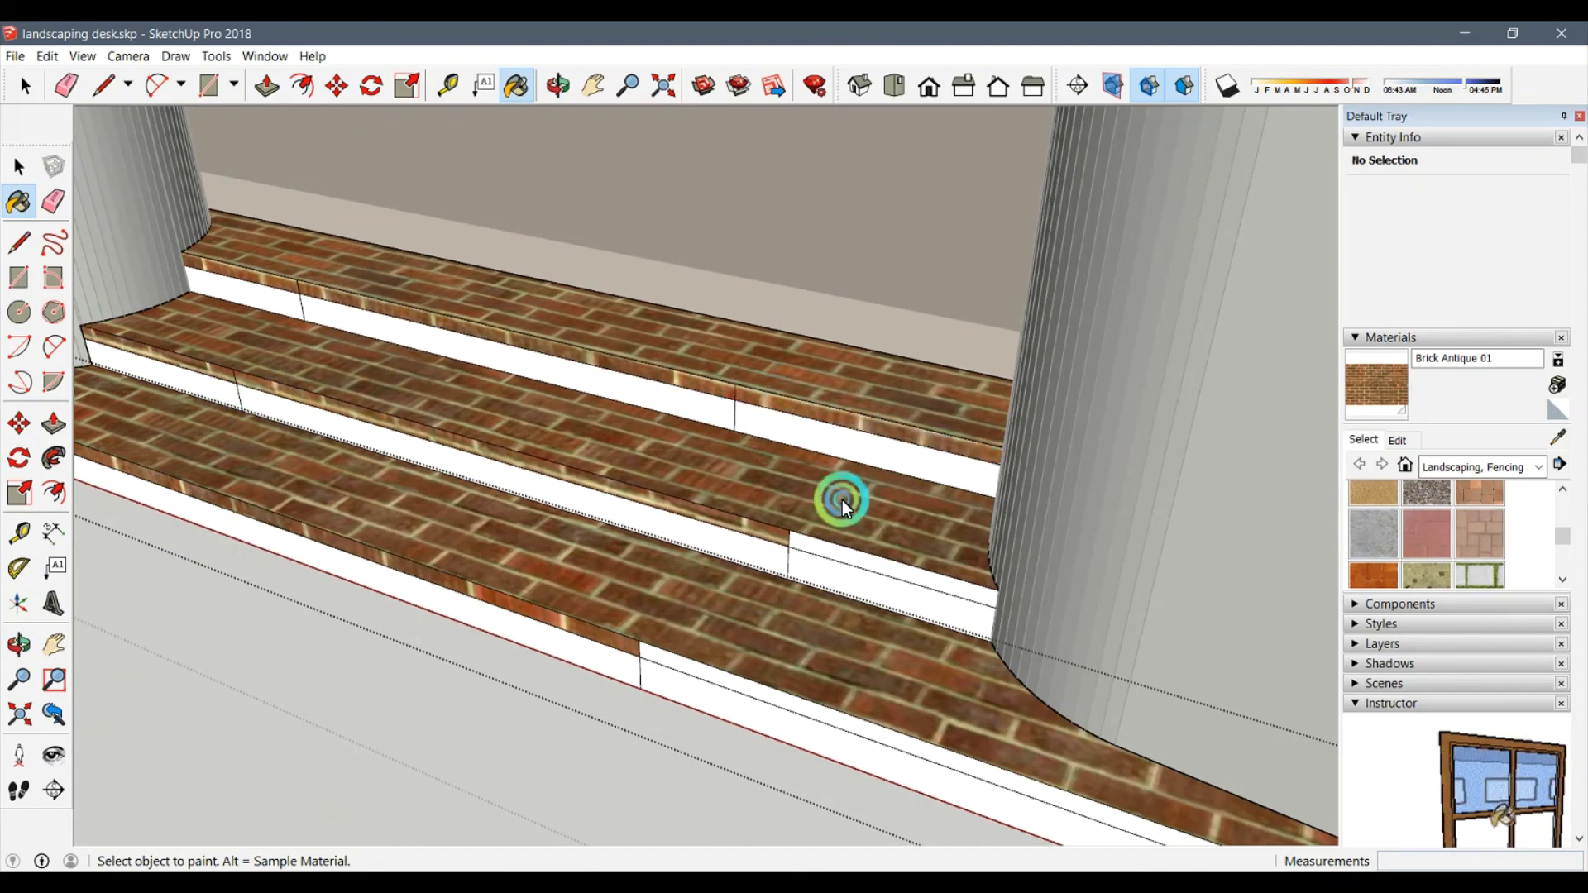
left_click(852, 562)
left_click(745, 680)
Erase the seam lines on the white risers.
key("e")
left_click(643, 674)
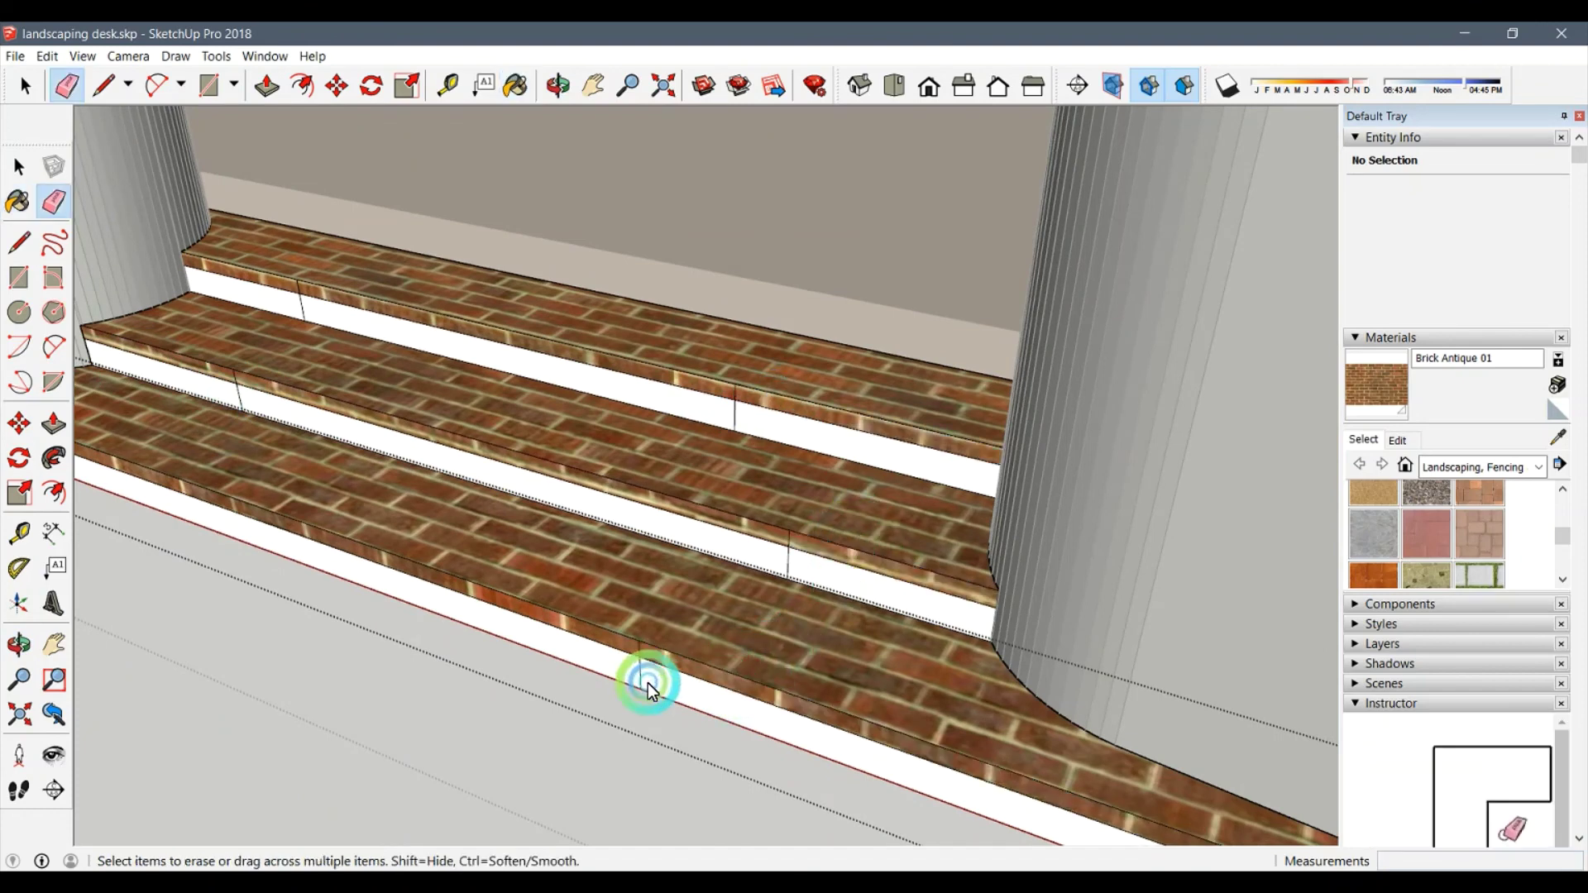
left_click(784, 563)
left_click(735, 423)
left_click(344, 306)
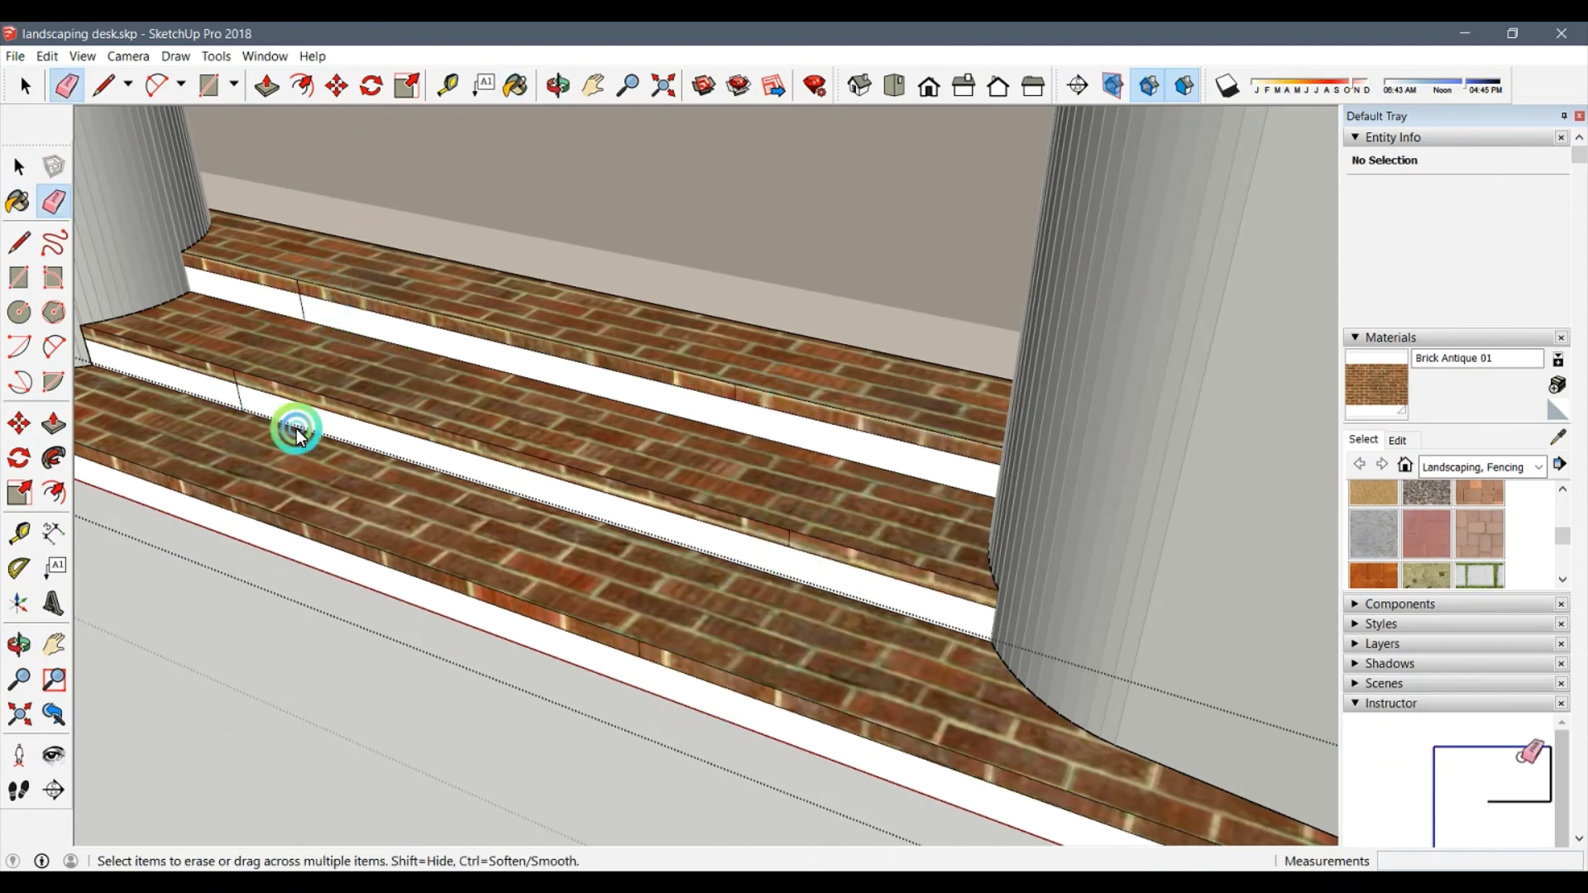
left_click(238, 404)
mouse_move(301, 309)
middle_mouse_down()
mouse_move(512, 561)
mouse_move(370, 475)
middle_mouse_up()
scroll(434, 589, "down", 10)
scroll(515, 490, "up", 10)
Apply Brick Antique 02 to the steps.
key("b")
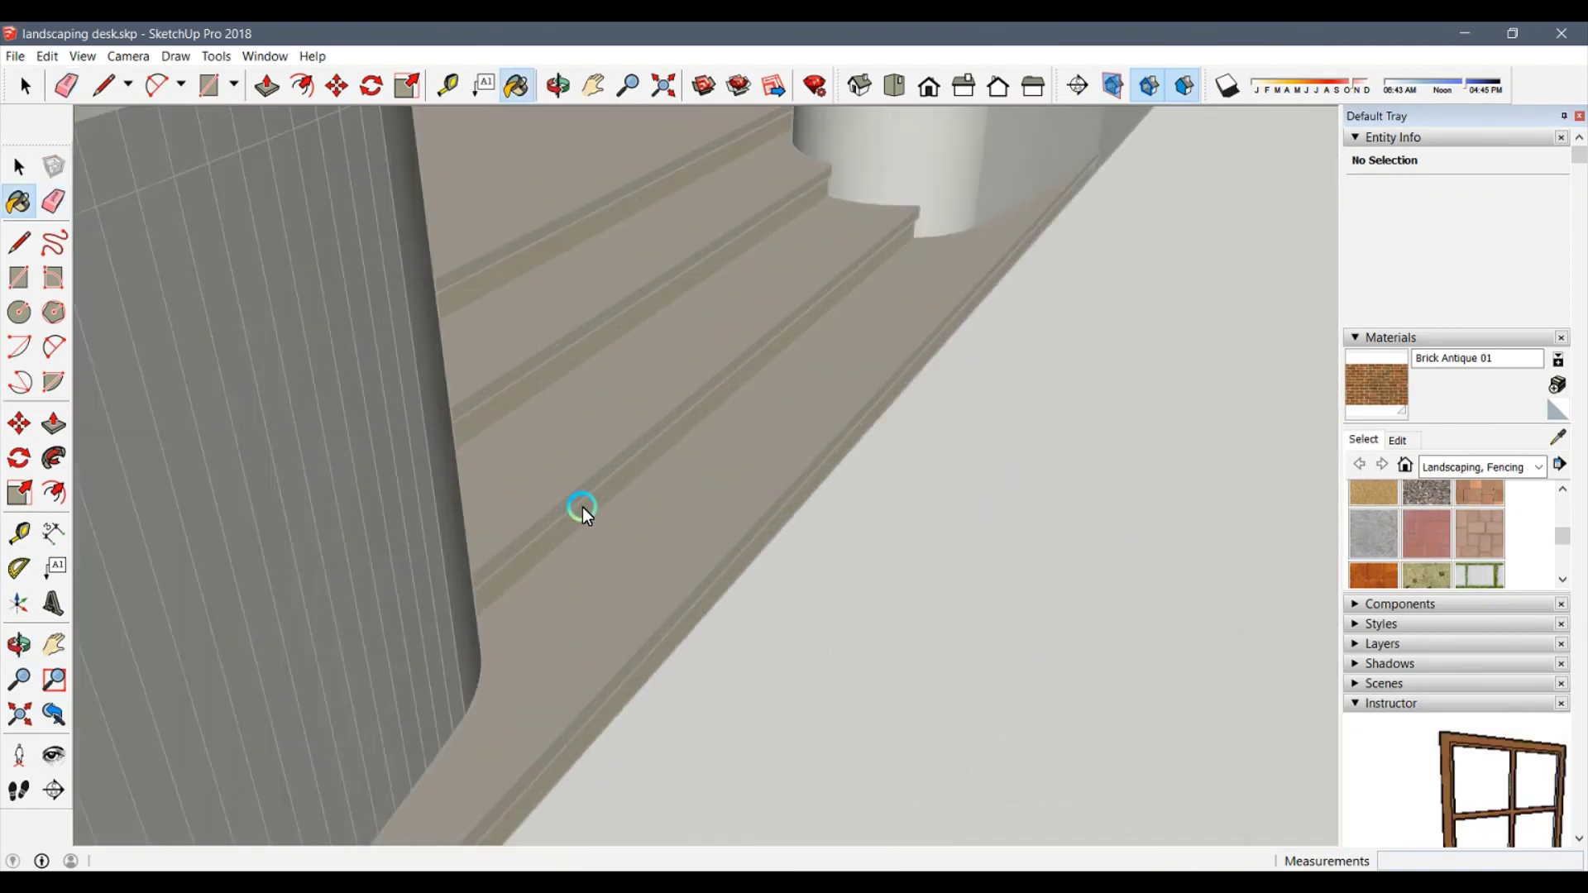
left_click(582, 507, "alt")
scroll(865, 574, "down", 5)
middle_click_drag(865, 574, 508, 522)
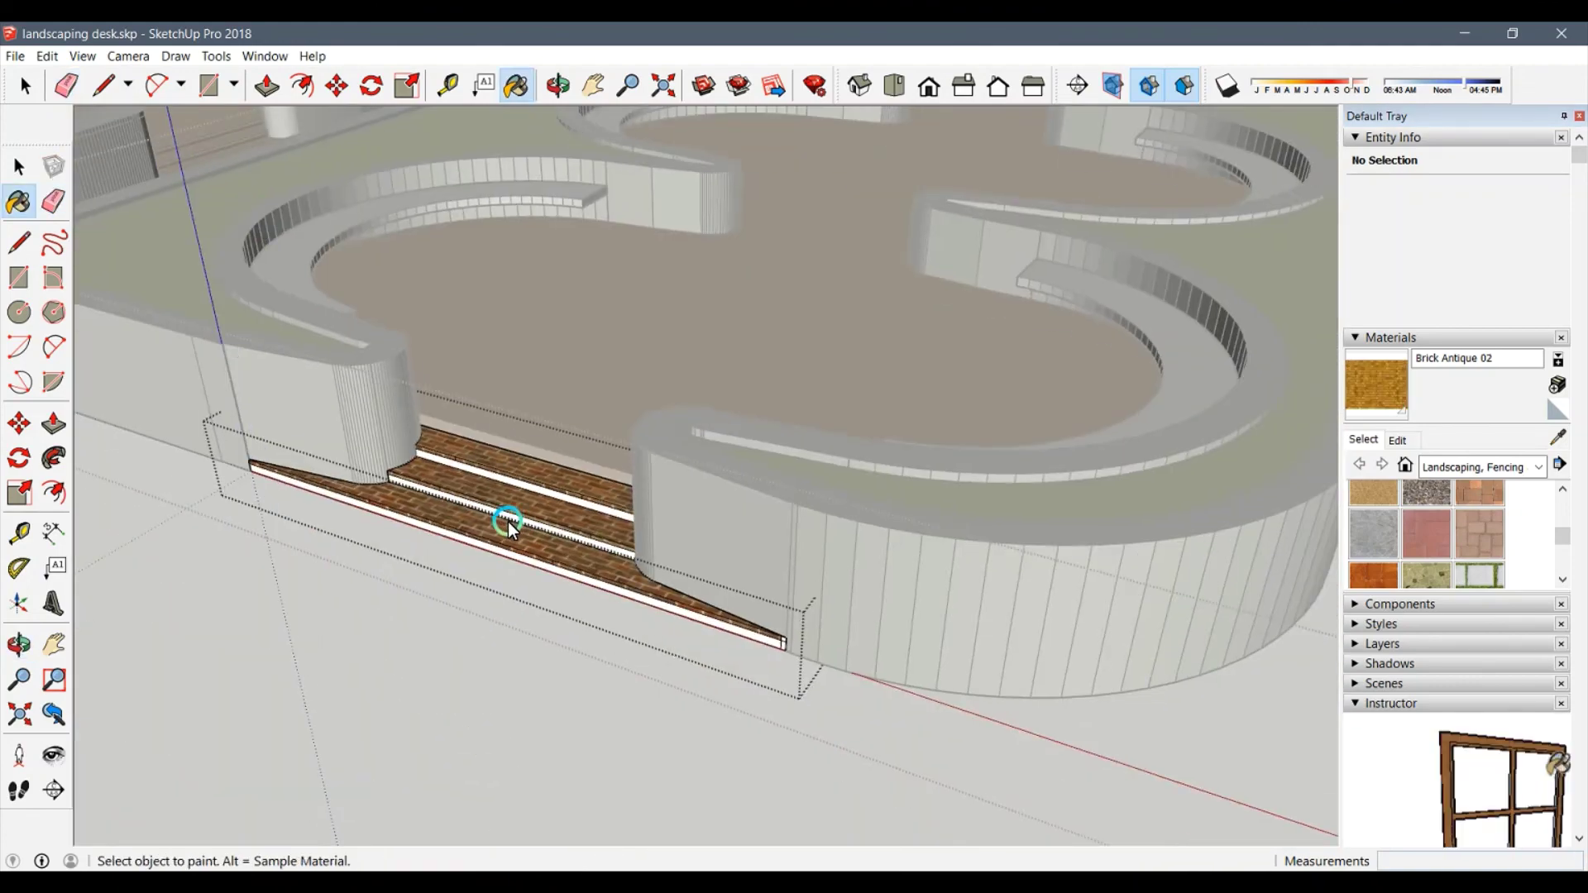
scroll(458, 578, "up", 5)
left_click(458, 578)
scroll(610, 637, "down", 5)
key("space")
Open the second panel's steps group for editing and select everything inside it.
scroll(611, 637, "down", 5)
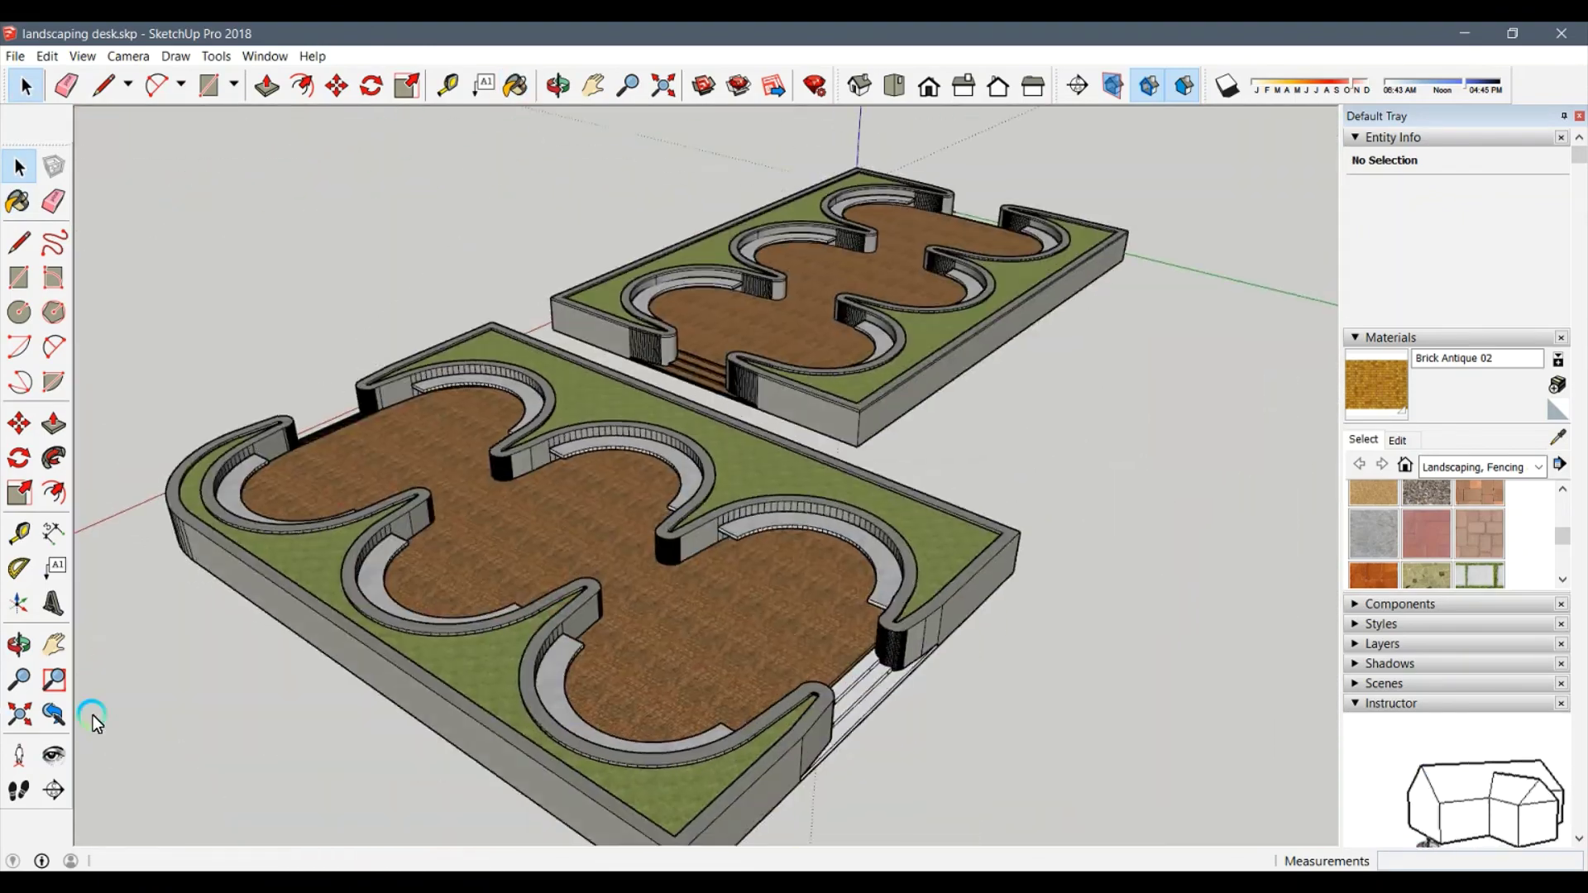
middle_click_drag(611, 637, 709, 604)
scroll(722, 578, "up", 6)
double_click(687, 579)
scroll(686, 579, "down", 3)
key("ctrl+a")
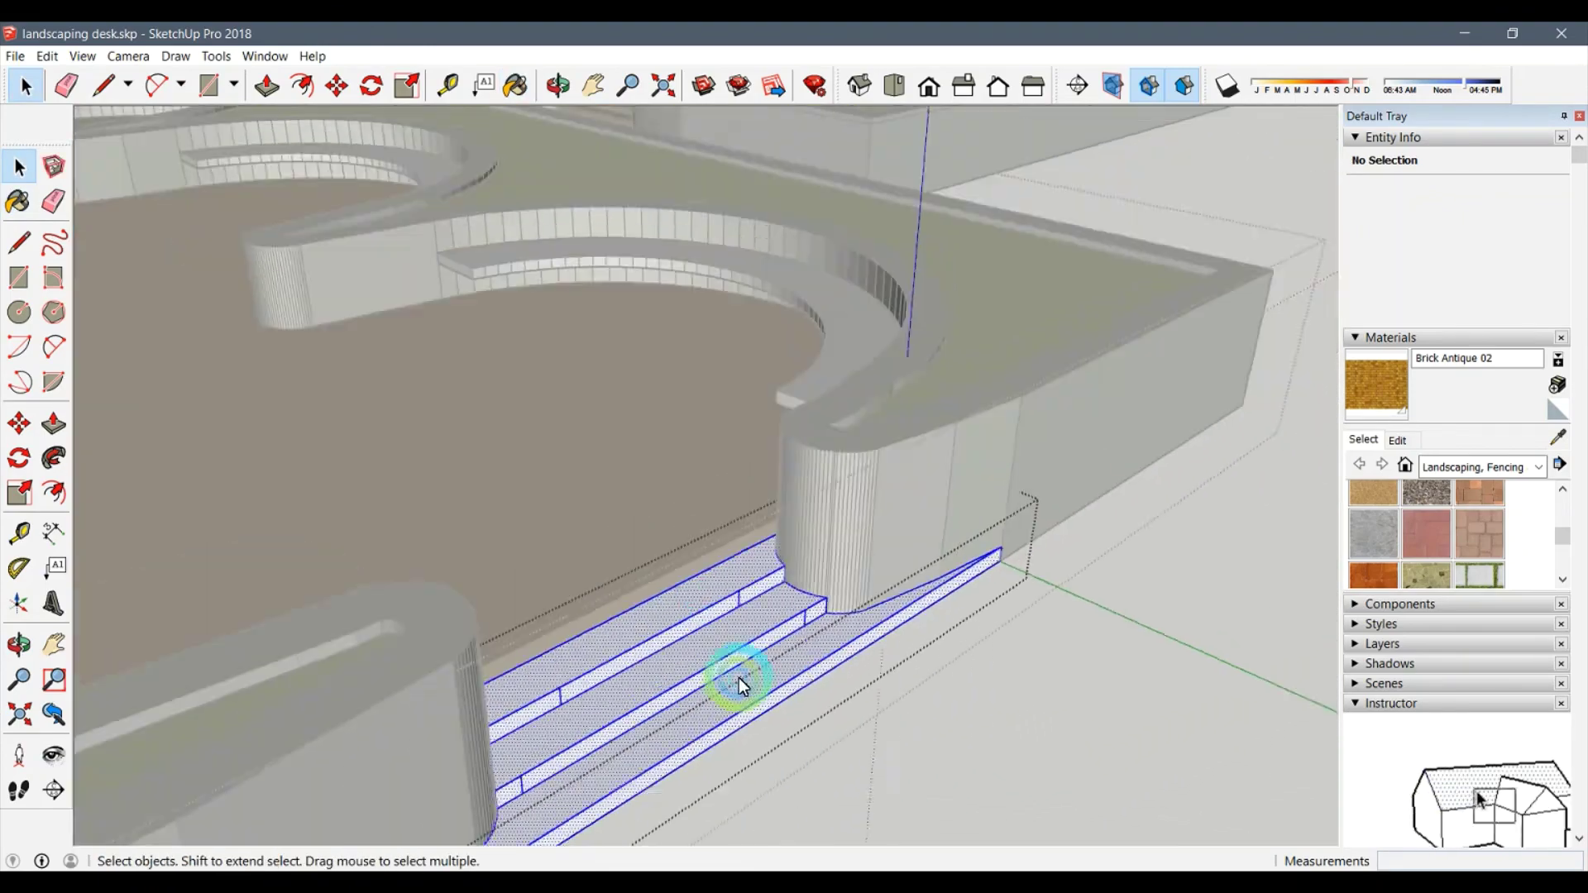
scroll(712, 662, "down", 3)
Erase a stray edge on the second panel's steps.
key("b")
middle_click_drag(677, 830, 745, 744)
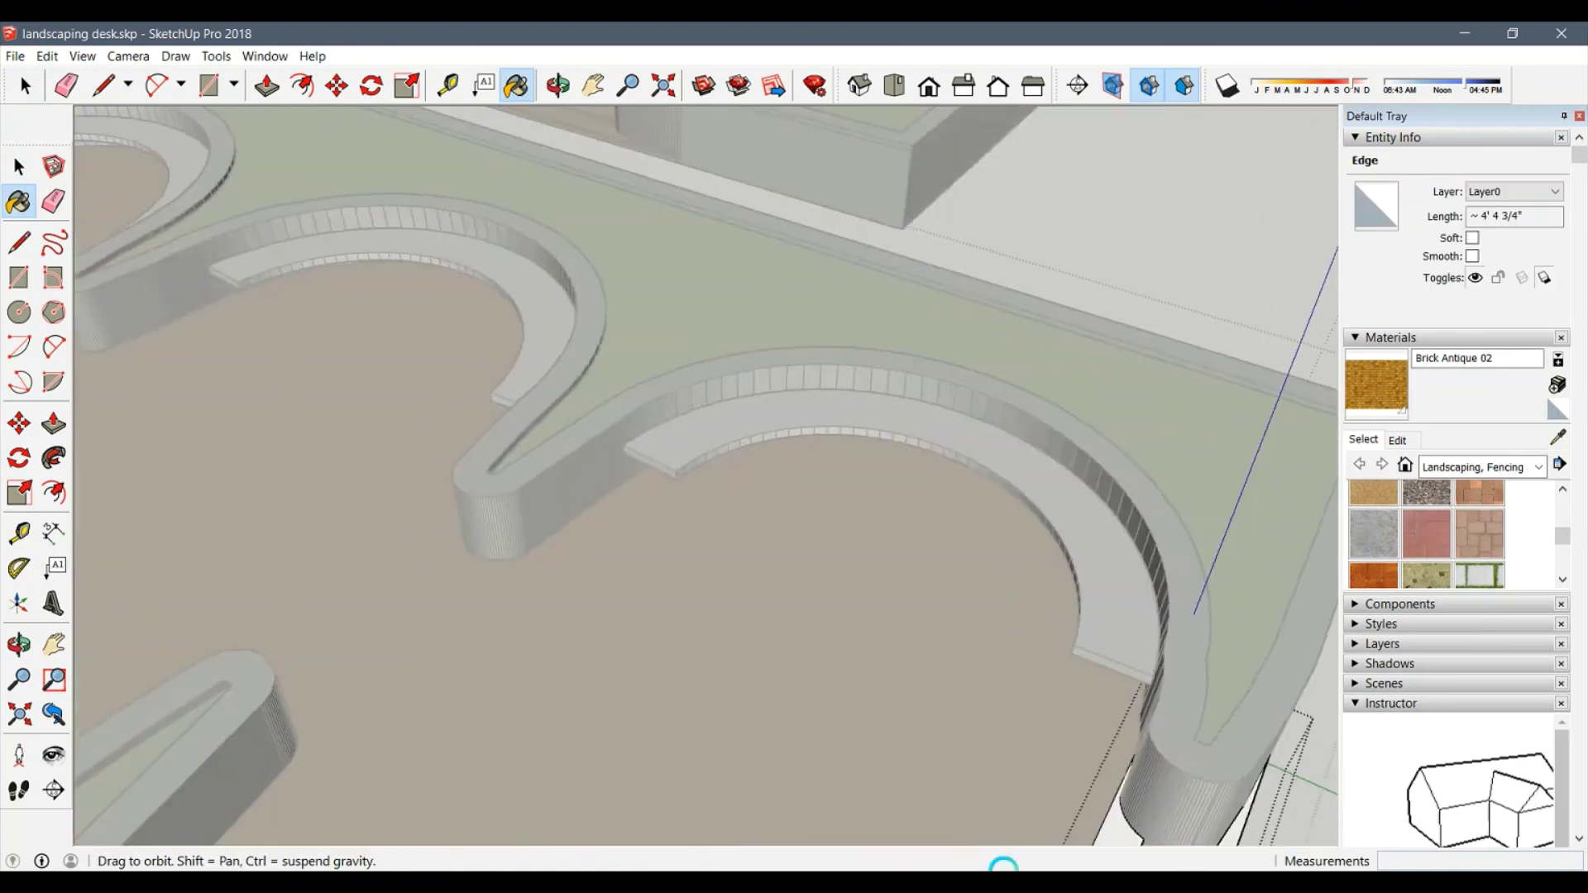
scroll(789, 718, "up", 3)
mouse_move(855, 743)
middle_mouse_down()
mouse_move(442, 458)
mouse_move(610, 568)
middle_mouse_up()
scroll(441, 458, "down", 5)
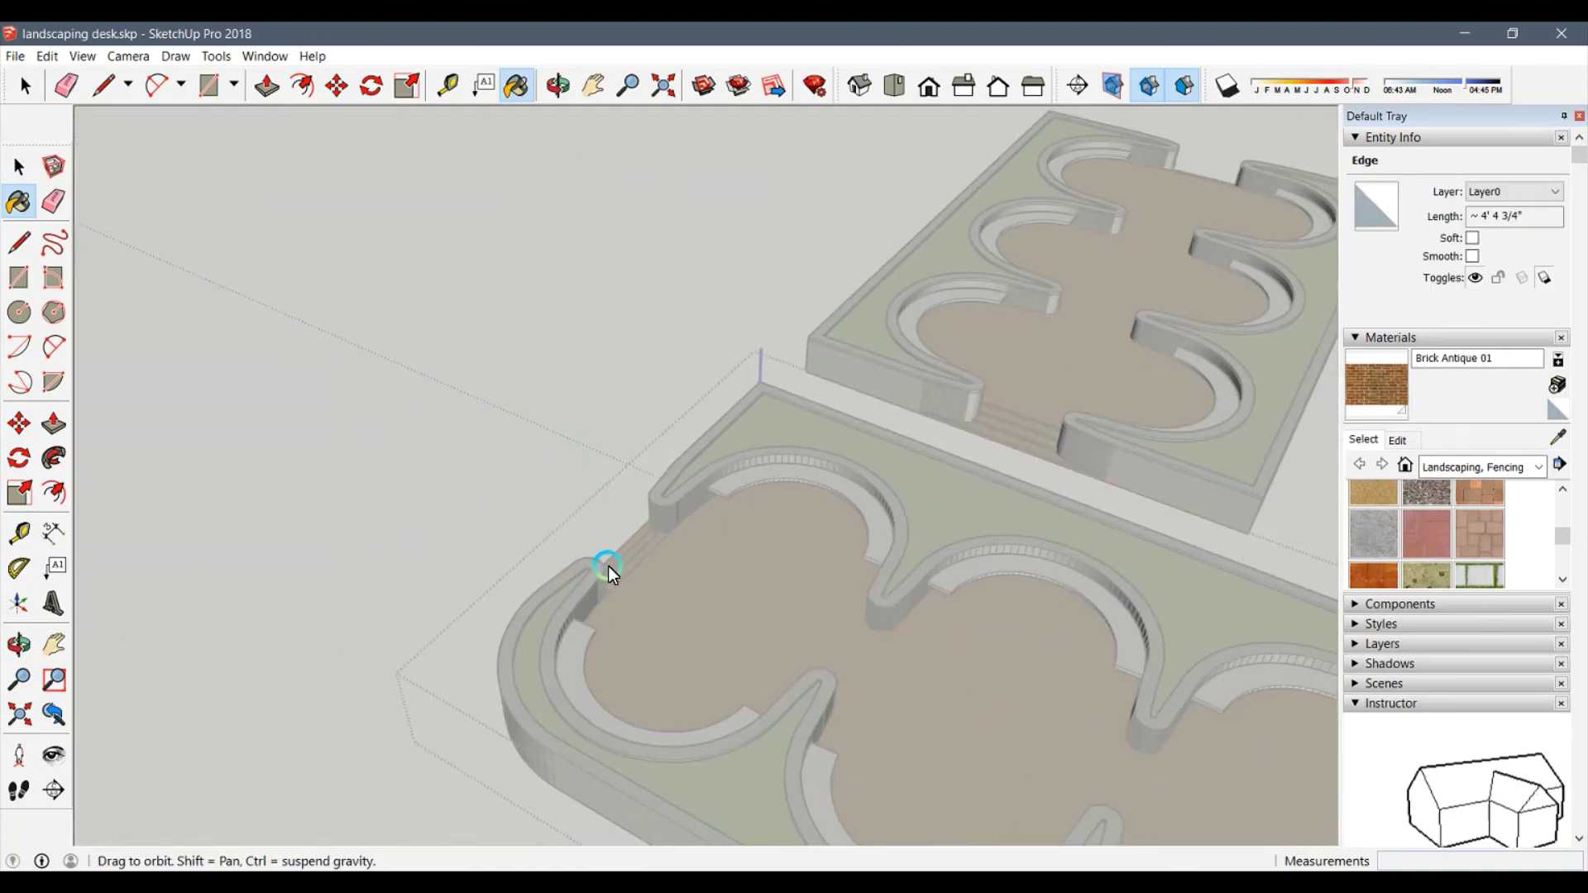
scroll(259, 486, "up", 5)
key("e")
scroll(540, 421, "up", 3)
left_click(539, 420)
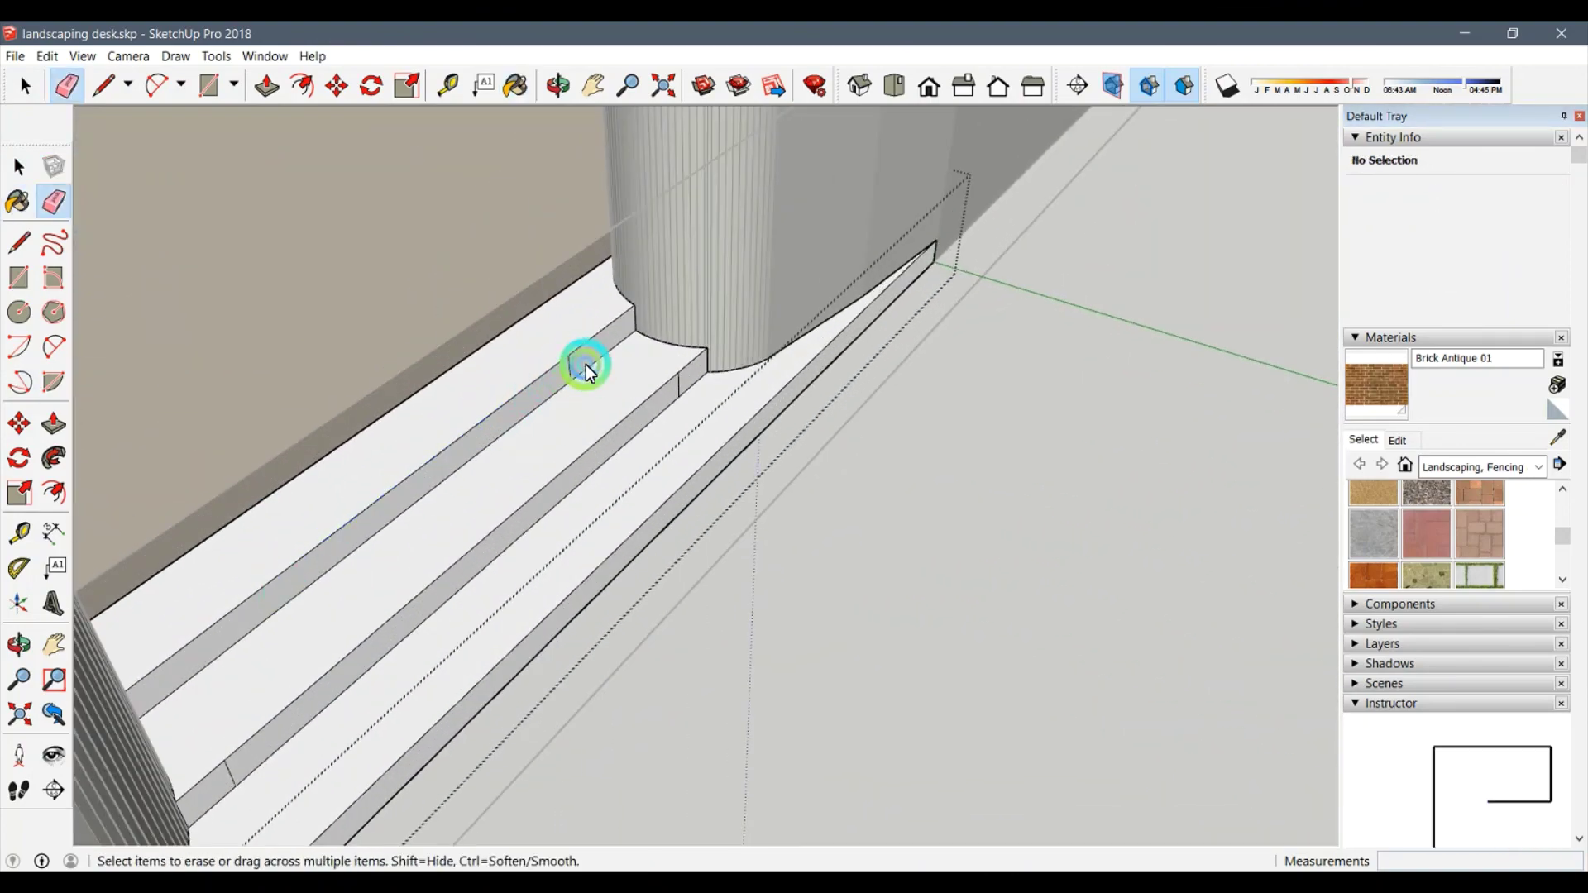
Paint the lower and middle step risers with brick.
middle_click_drag(677, 376, 586, 395)
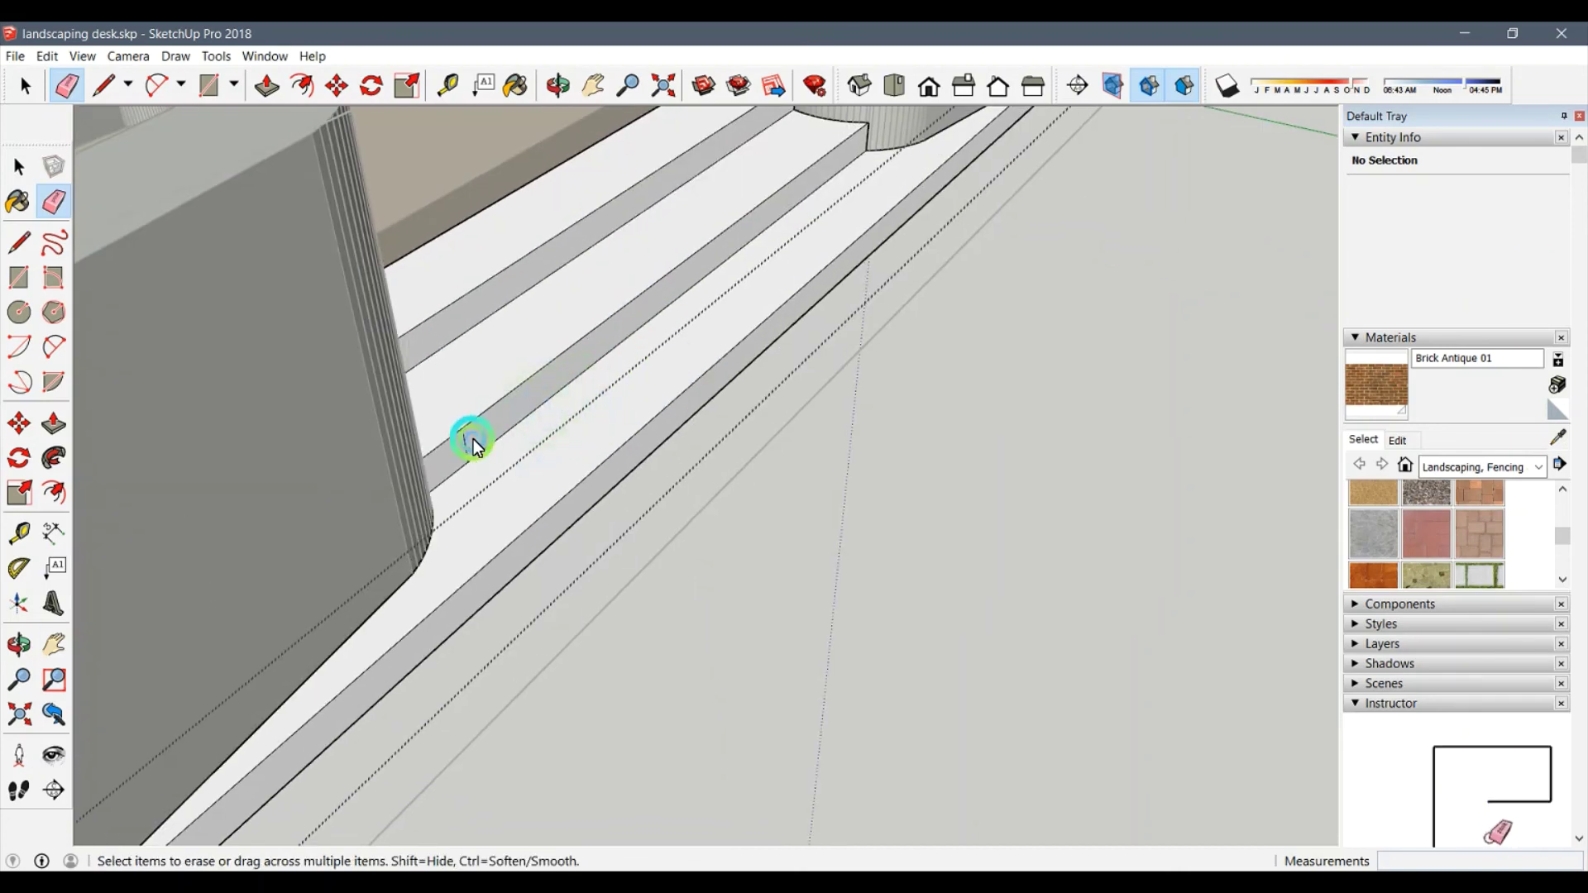
key("b")
left_click(448, 271)
key("space")
key("p")
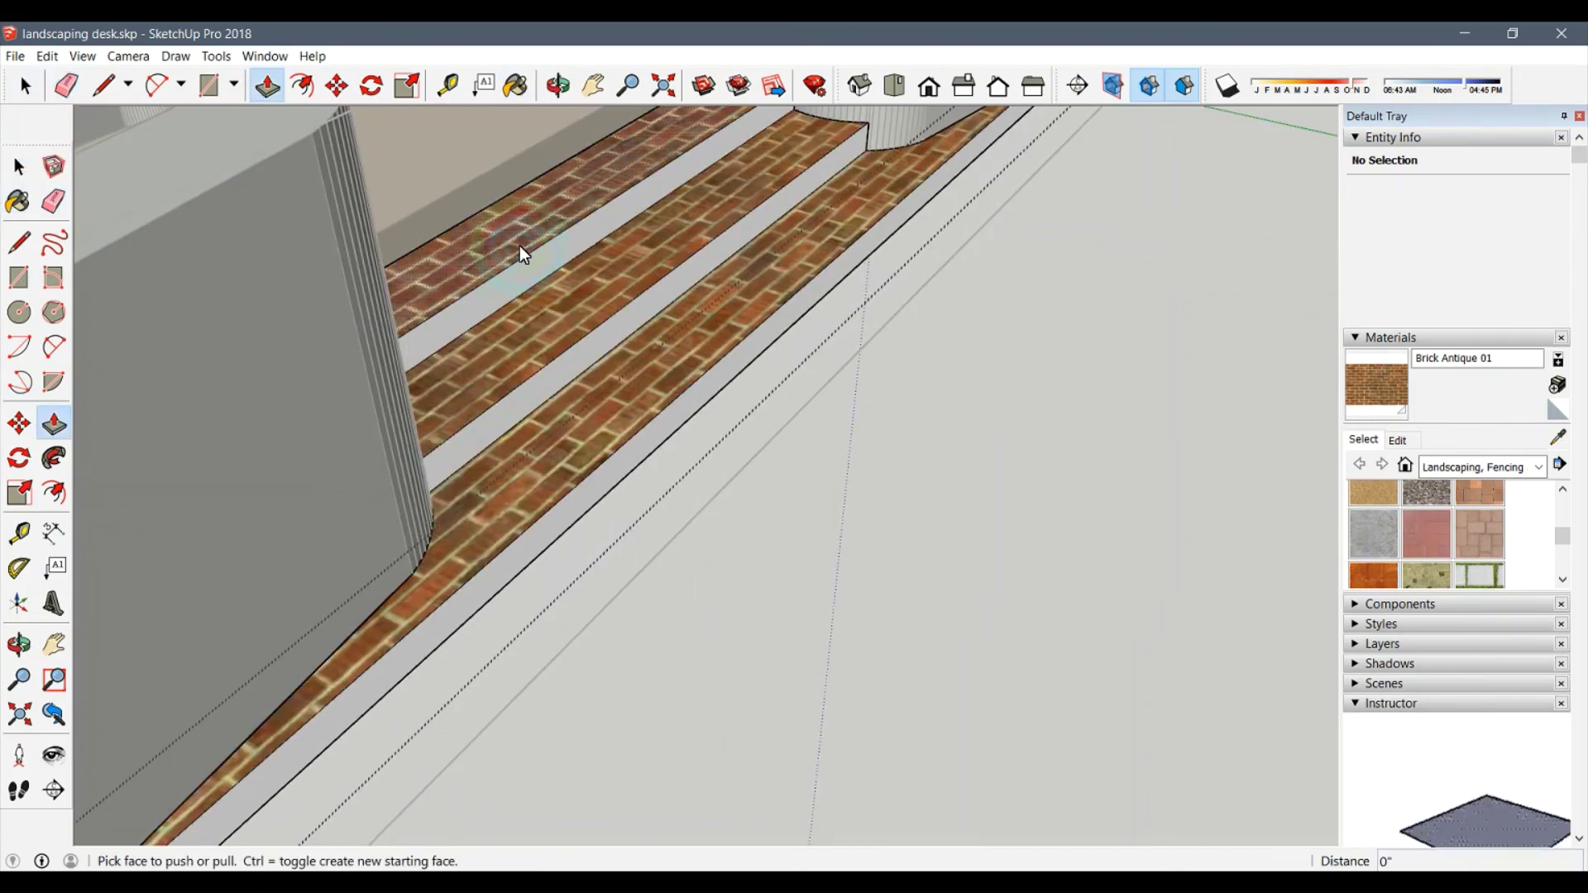
key("b")
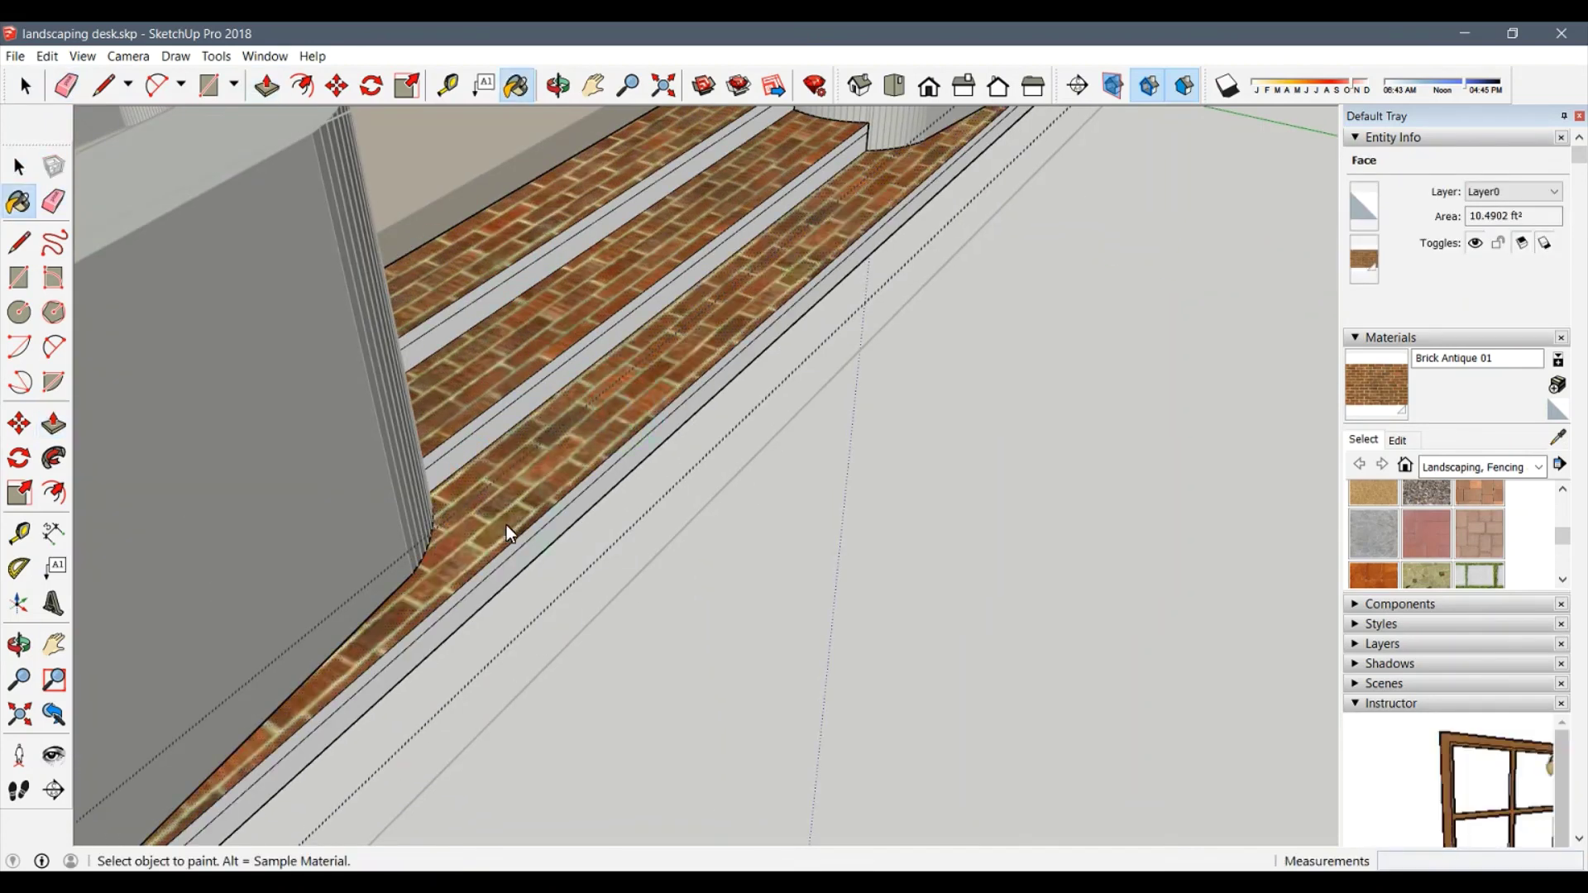
left_click(495, 559)
left_click(483, 419)
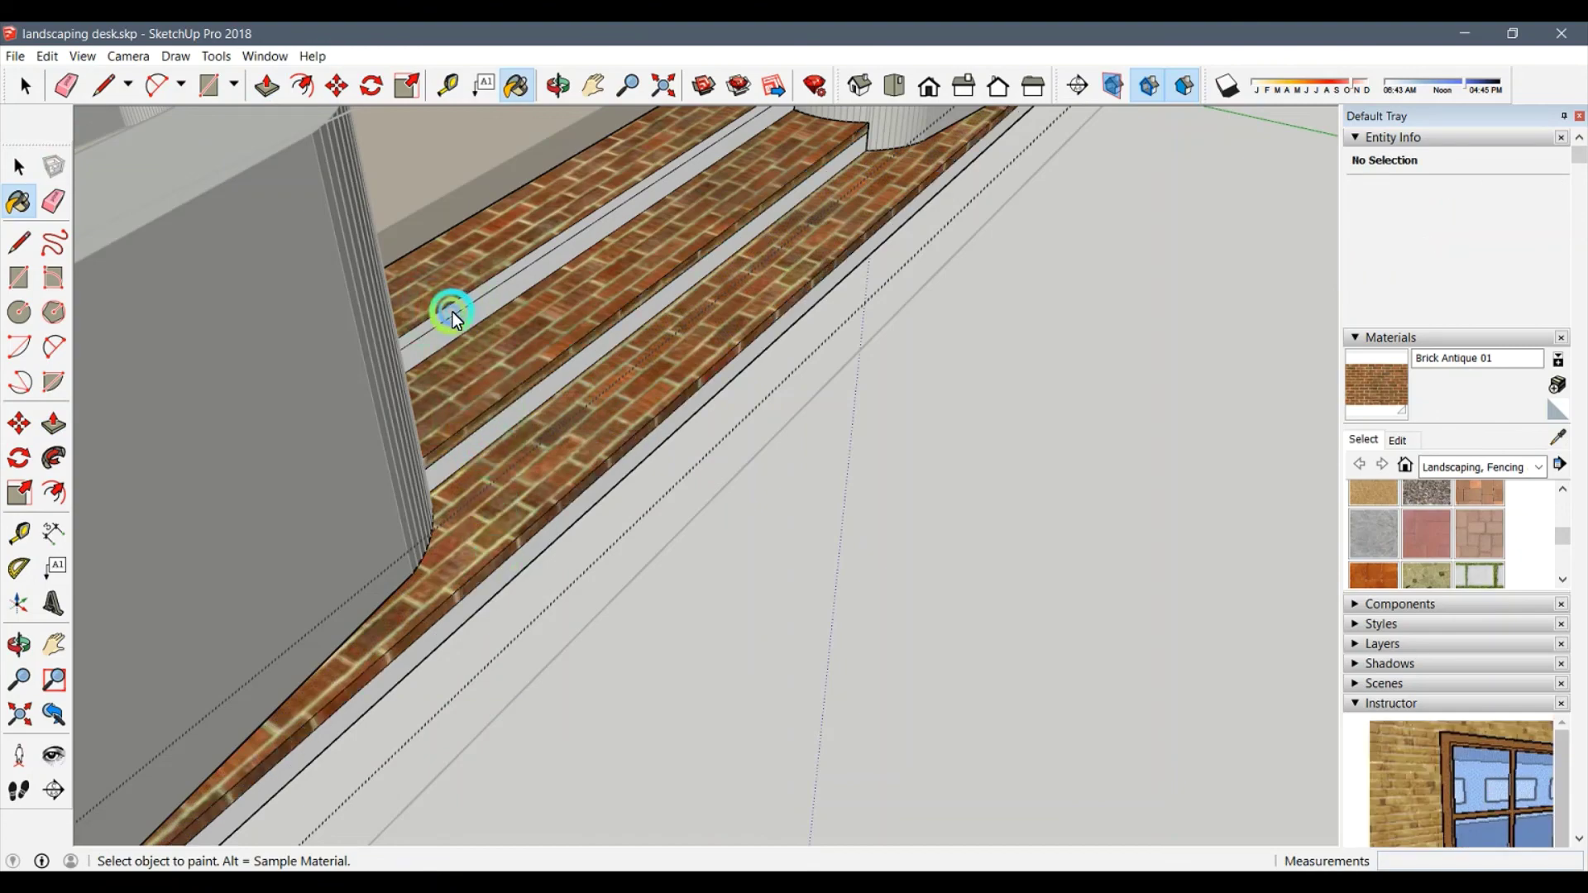
Sample the Brick Antique 02 material from the curved planter.
scroll(454, 314, "down", 5)
middle_click_drag(503, 412, 523, 489, "shift")
scroll(494, 468, "up", 3)
scroll(497, 447, "up", 3)
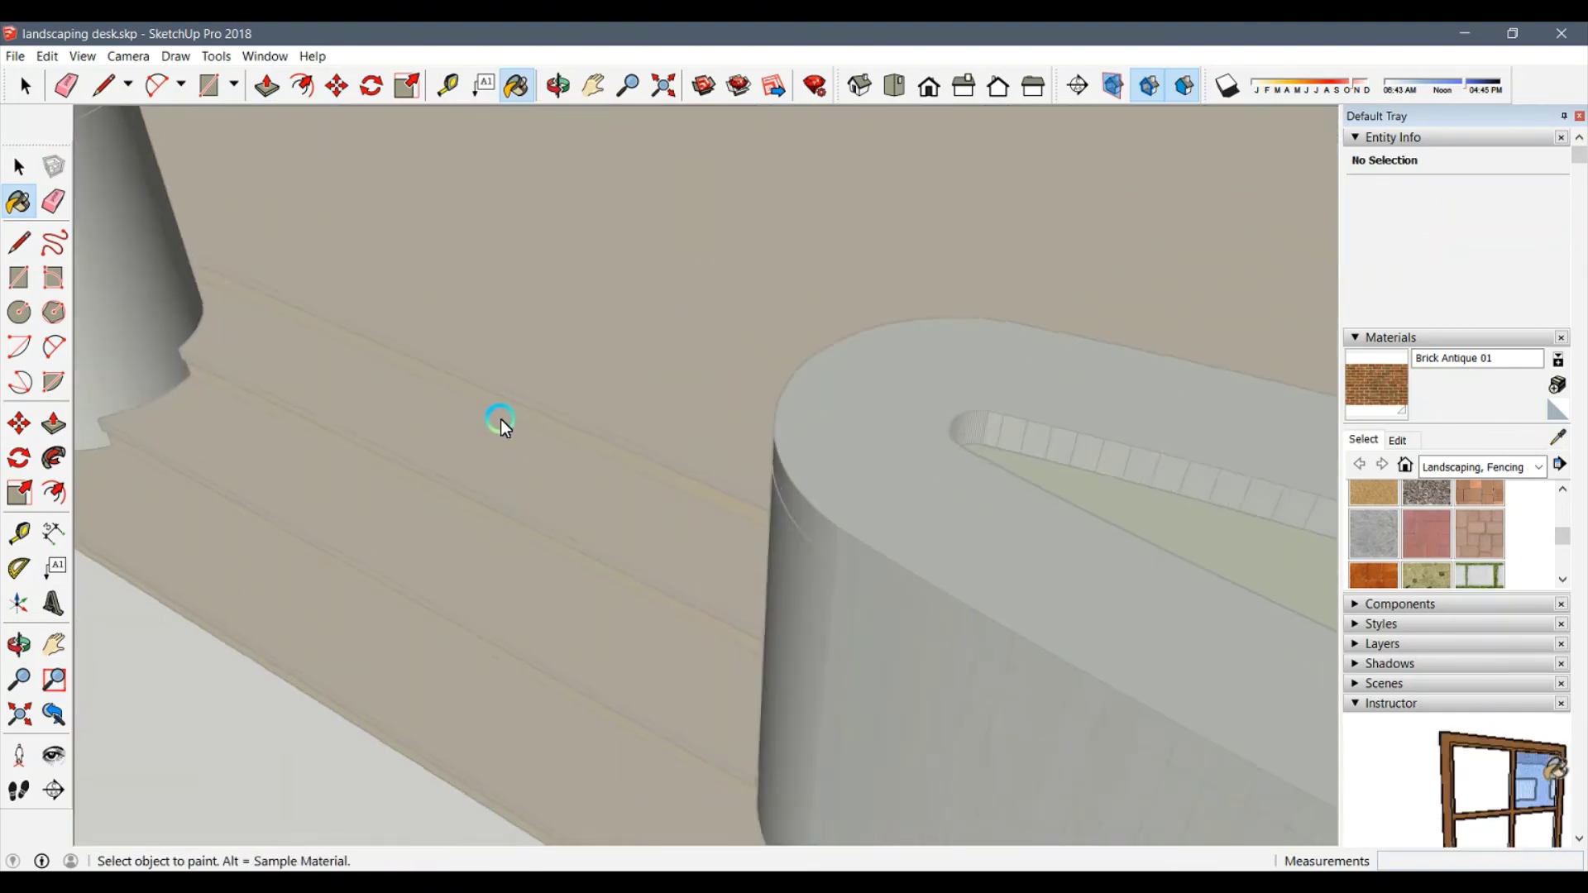
scroll(504, 384, "up", 3)
left_click(503, 385, "alt")
scroll(513, 401, "down", 3)
scroll(579, 537, "down", 3)
Orbit back over the brick steps and around to the curved planter to review them.
mouse_move(660, 667)
middle_mouse_down("shift")
mouse_move(737, 303)
mouse_move(862, 478)
middle_mouse_up("shift")
scroll(589, 478, "up", 3)
scroll(514, 375, "up", 2)
key("space")
scroll(514, 375, "down", 5)
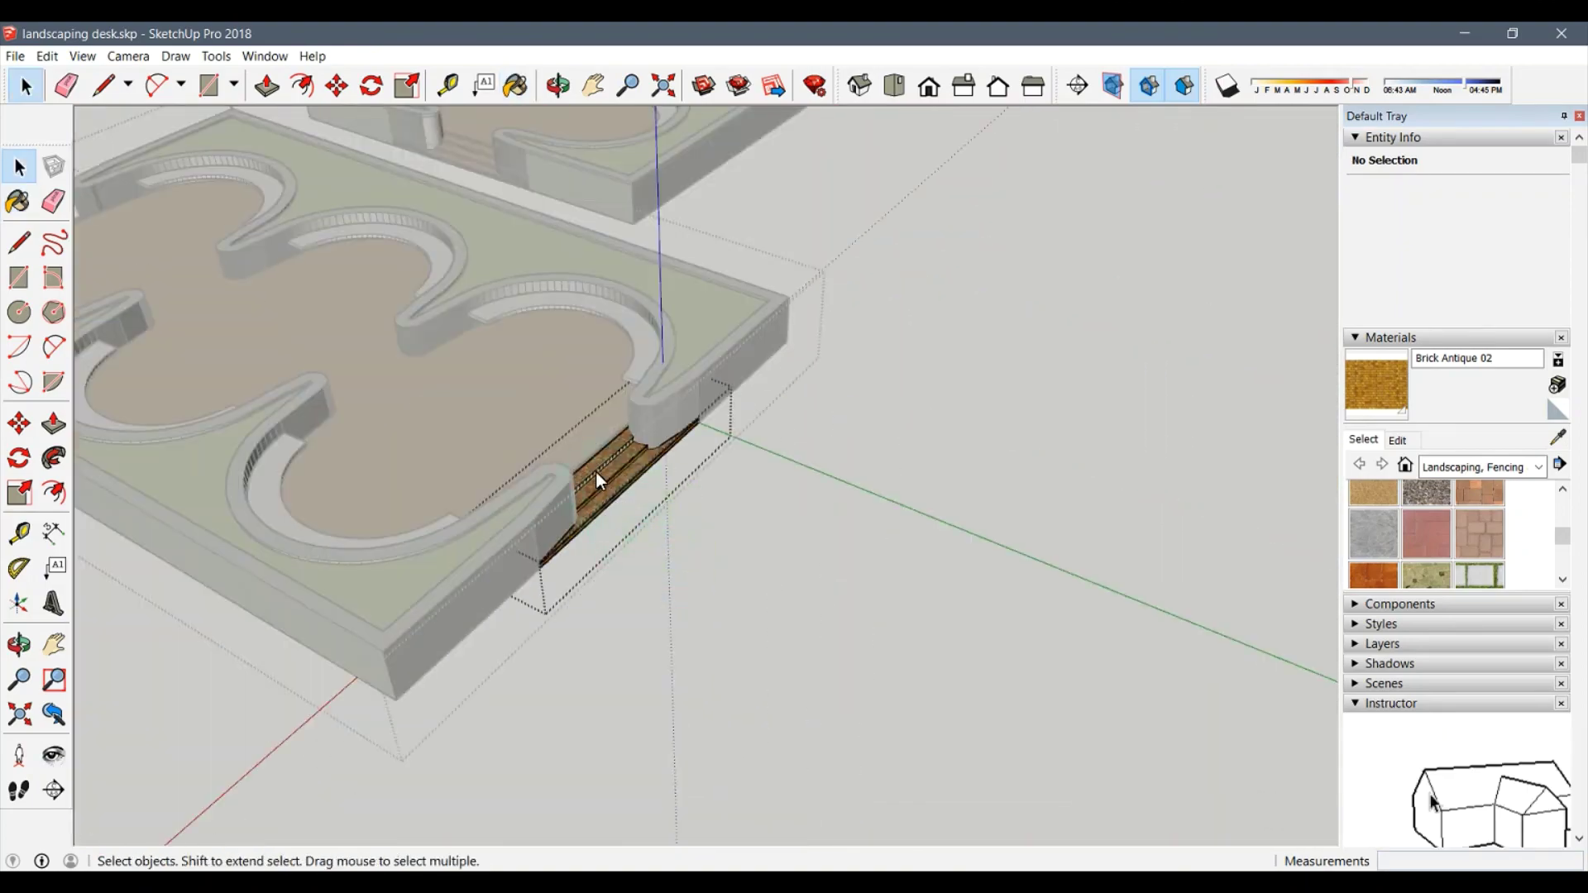
mouse_move(595, 472)
middle_mouse_down()
mouse_move(385, 578)
mouse_move(473, 506)
middle_mouse_up()
scroll(668, 333, "up", 3)
Hide the side panels and orbit to show both planters.
scroll(669, 332, "down", 5)
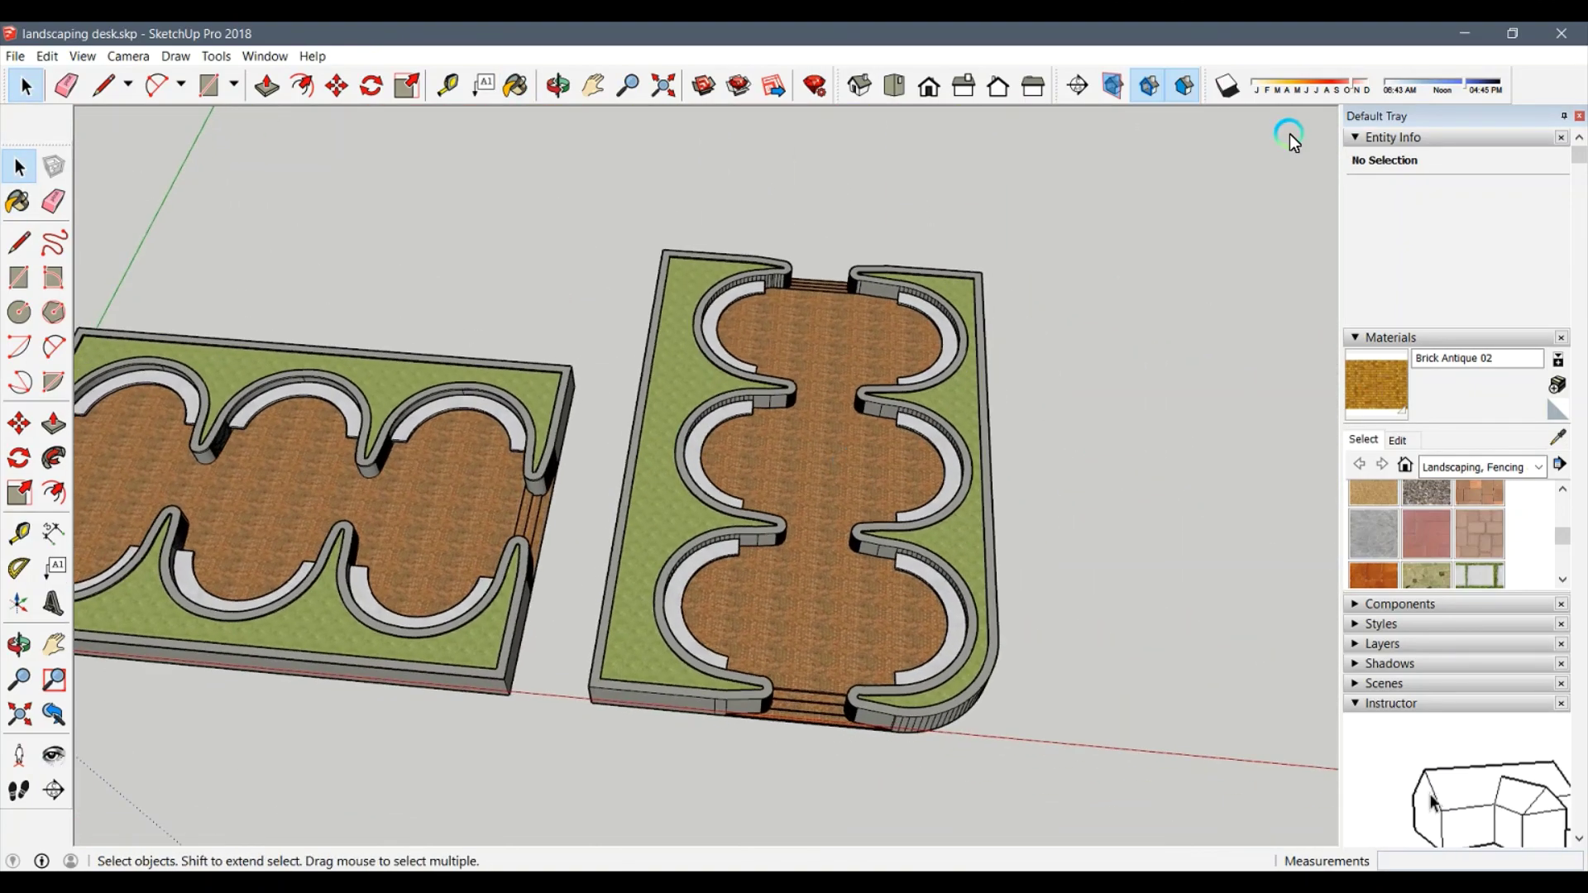
left_click(1579, 116)
middle_click_drag(1358, 232, 1011, 569)
scroll(1011, 569, "up", 2)
scroll(1011, 569, "up", 1)
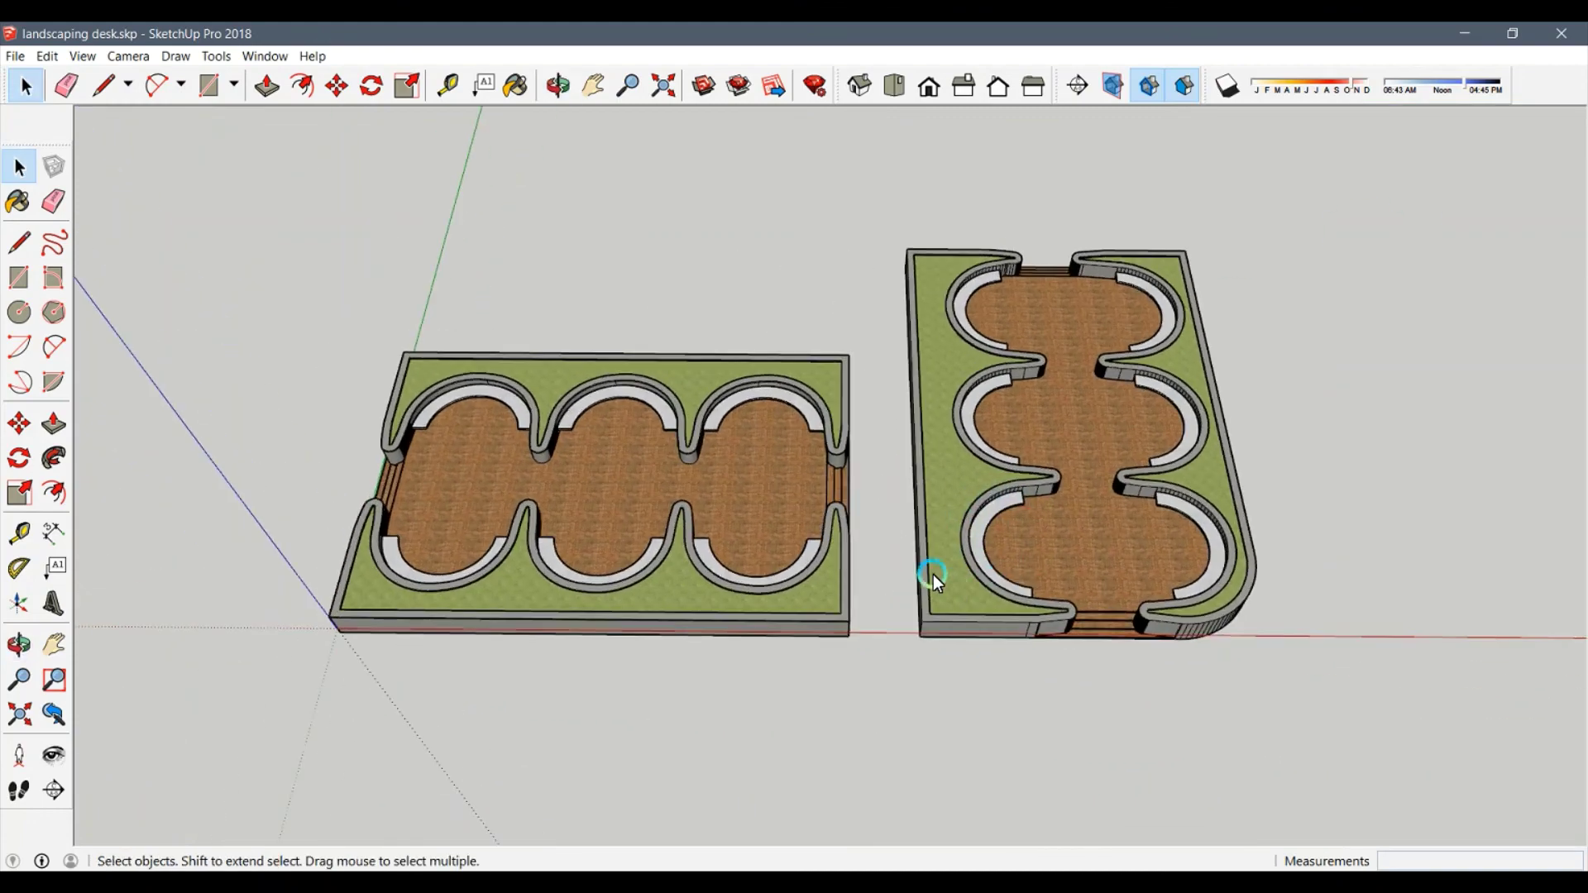
Save the model under the new file name desk.skp.
left_click(15, 55)
left_click(40, 143)
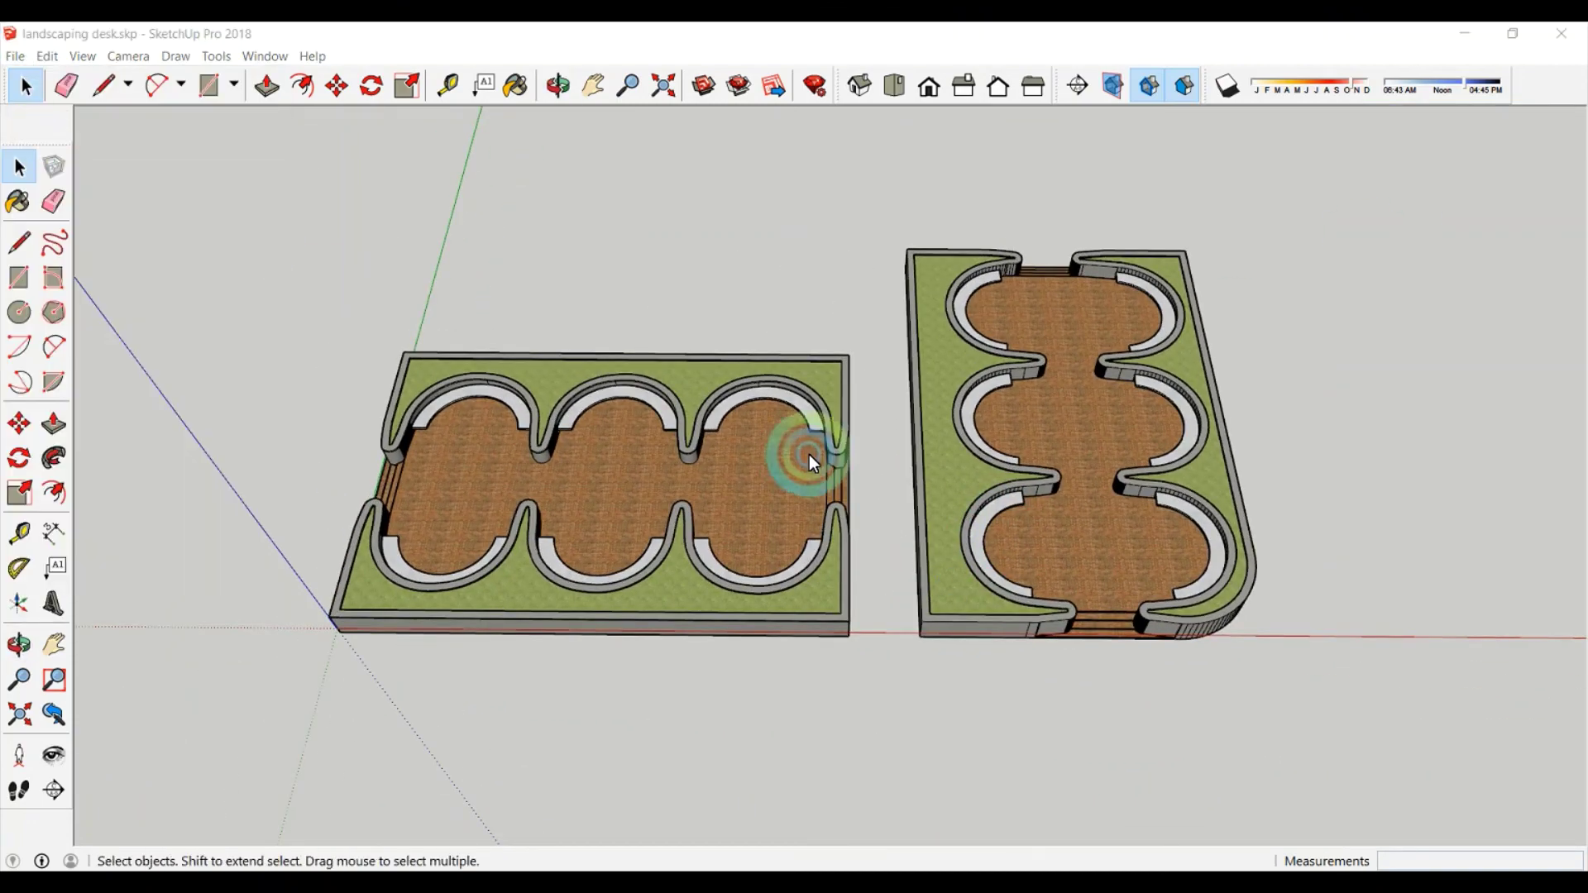
left_click(807, 556)
key("ctrl+a")
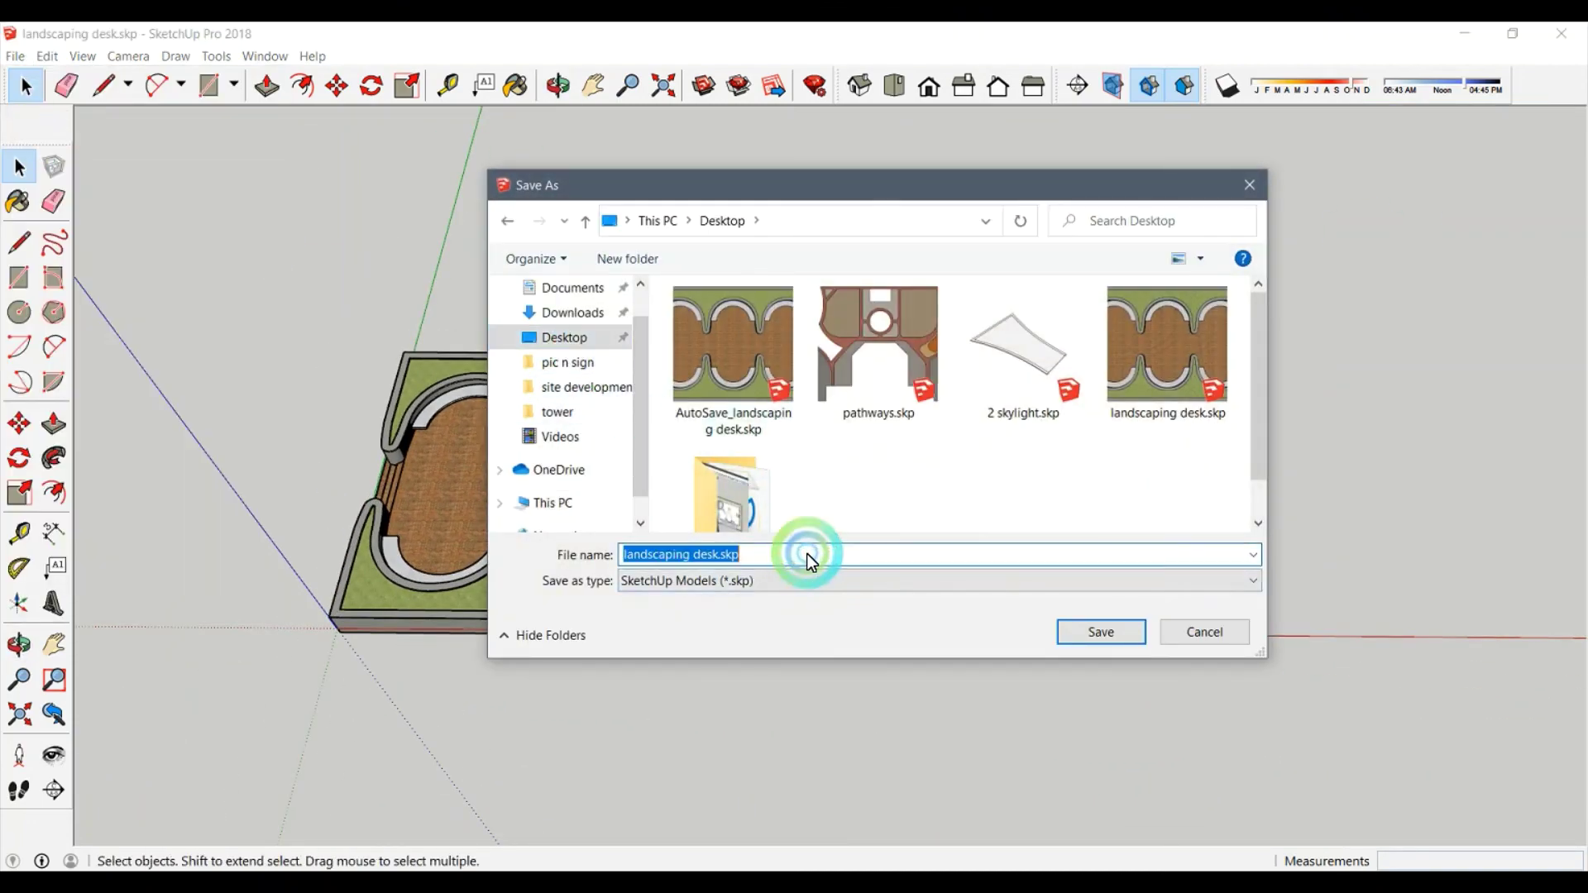
type("desk")
key("Return")
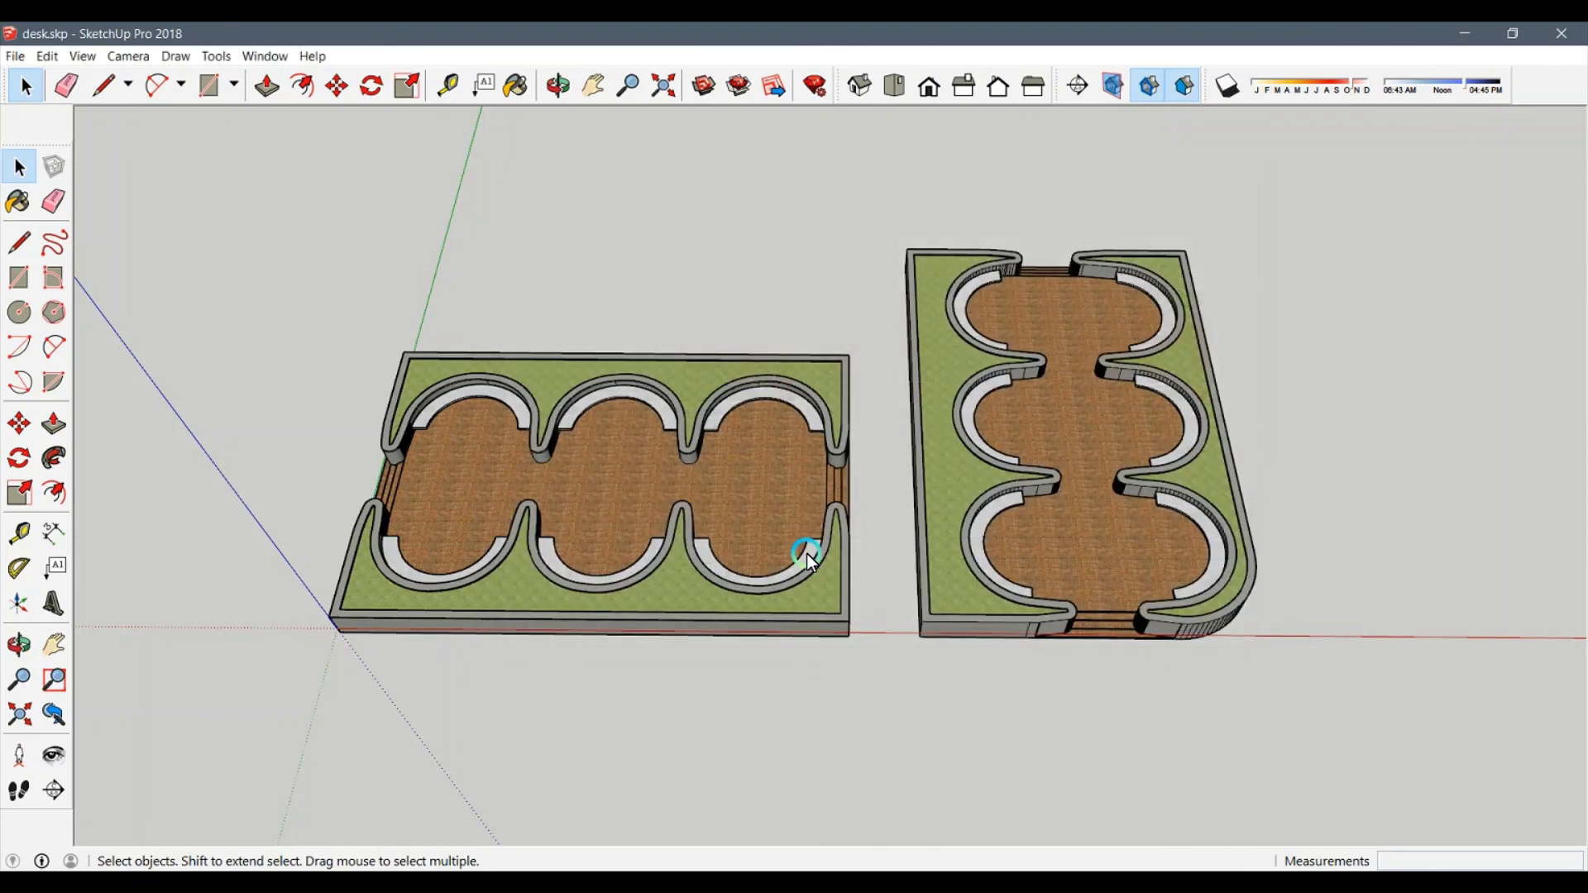